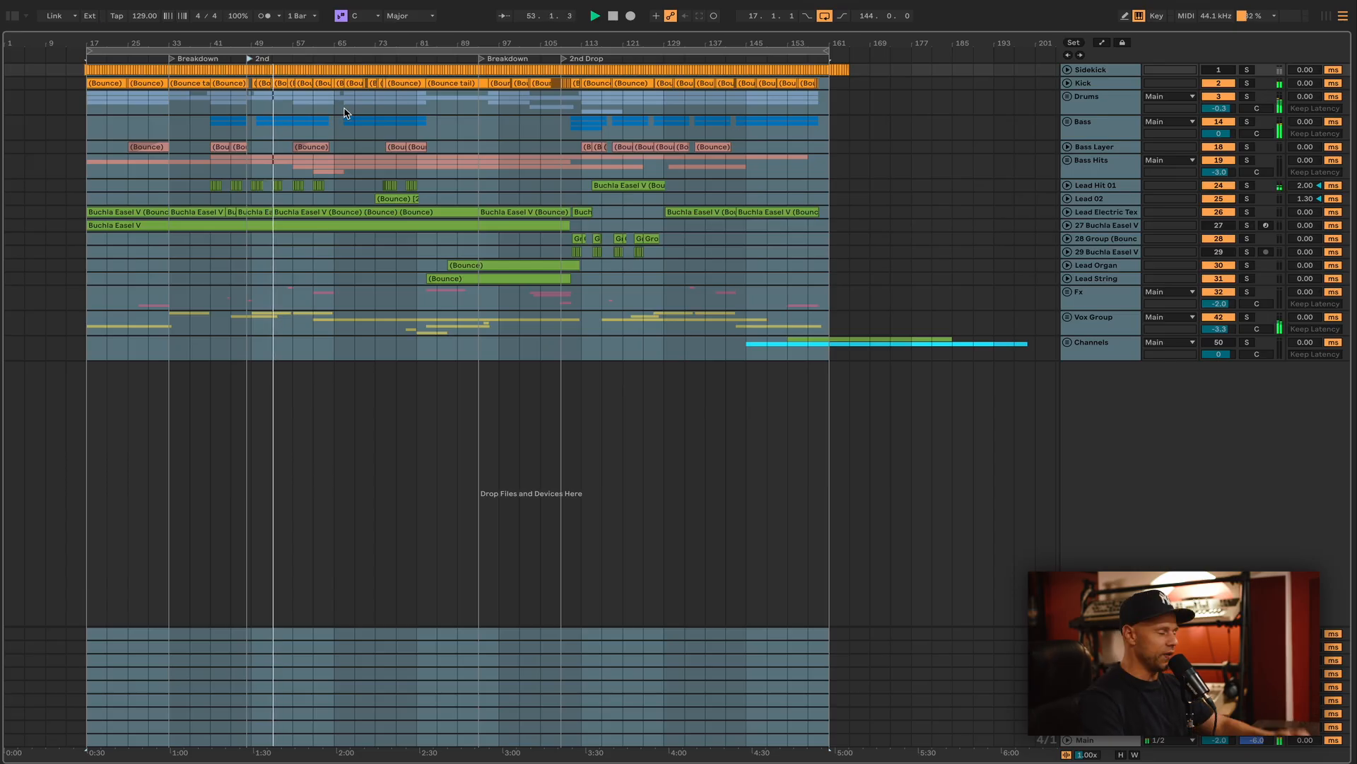
Unfold all tracks in the arrangement and show the Kick track's device chain.
click(479, 67)
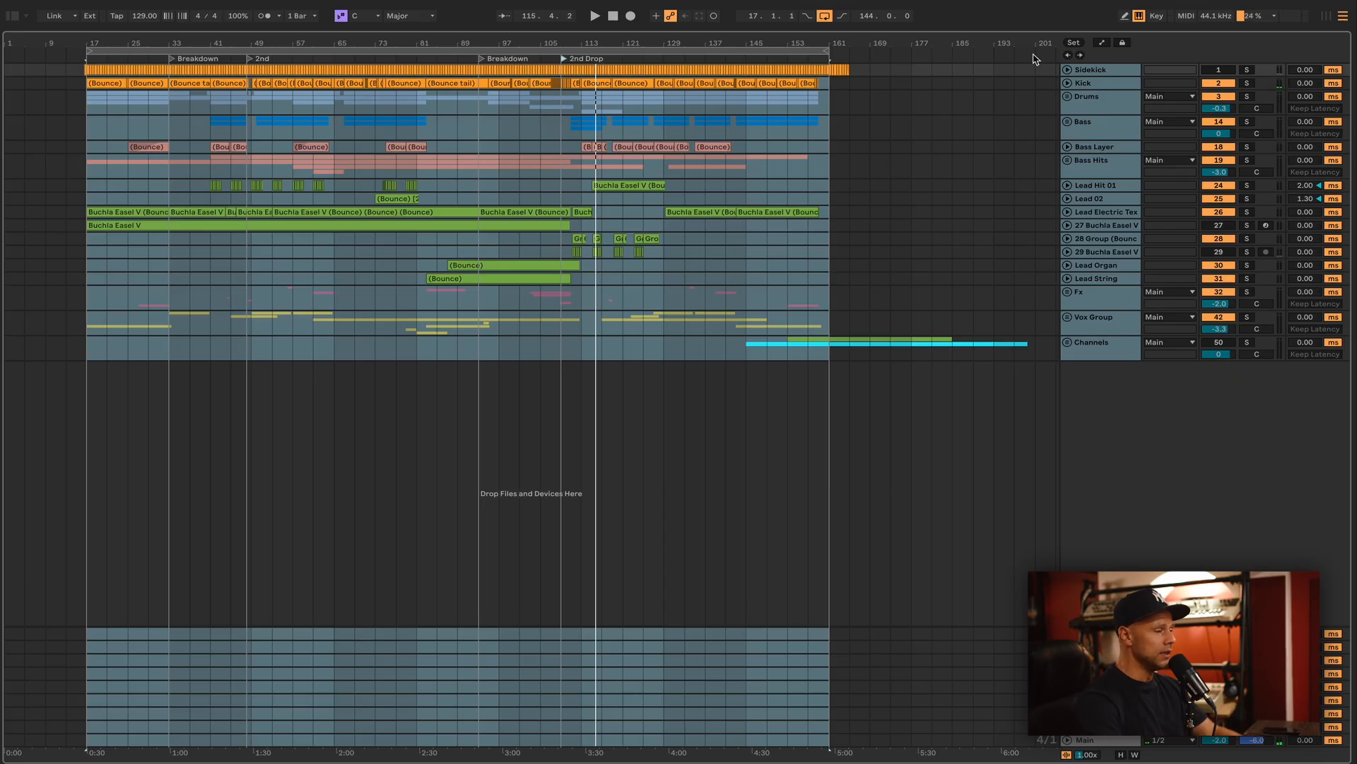
alt+click(1068, 84)
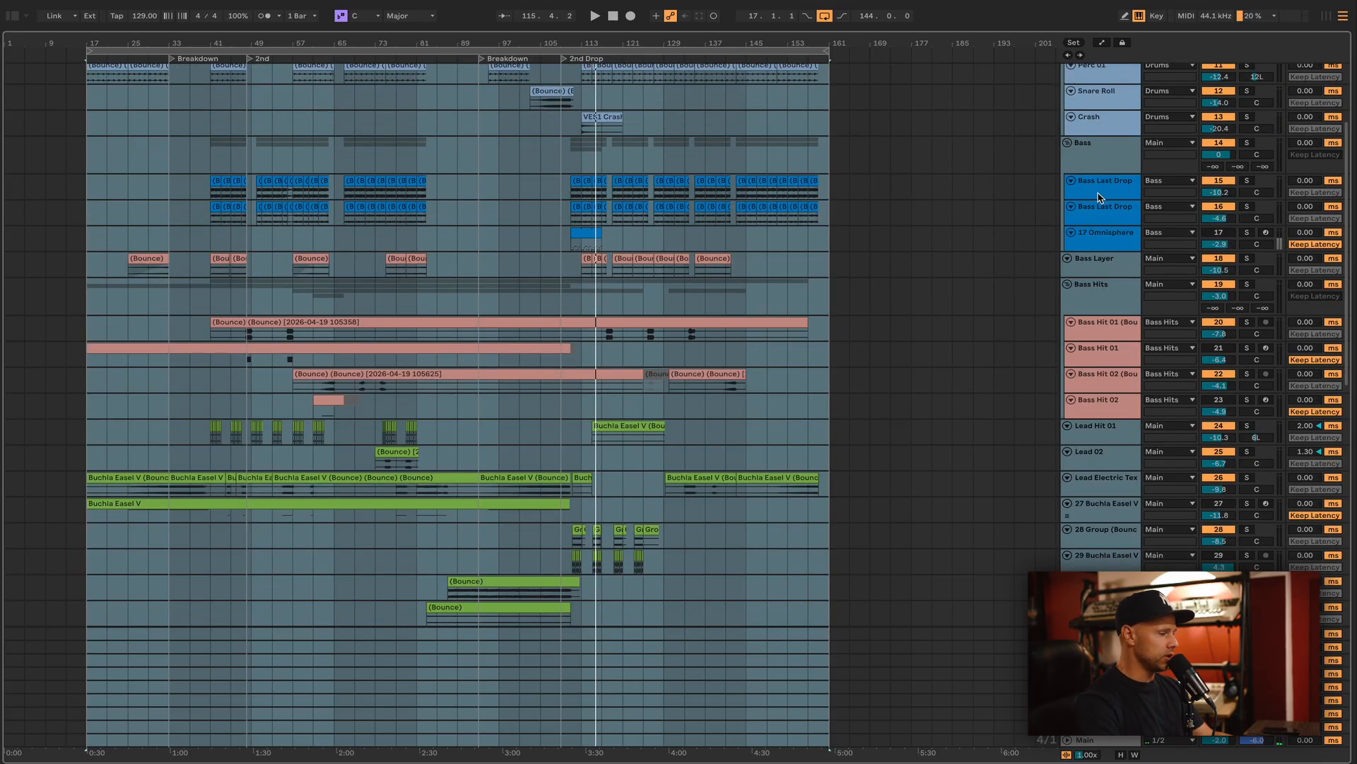
scroll(1100, 198, up, 4)
double_click(1099, 105)
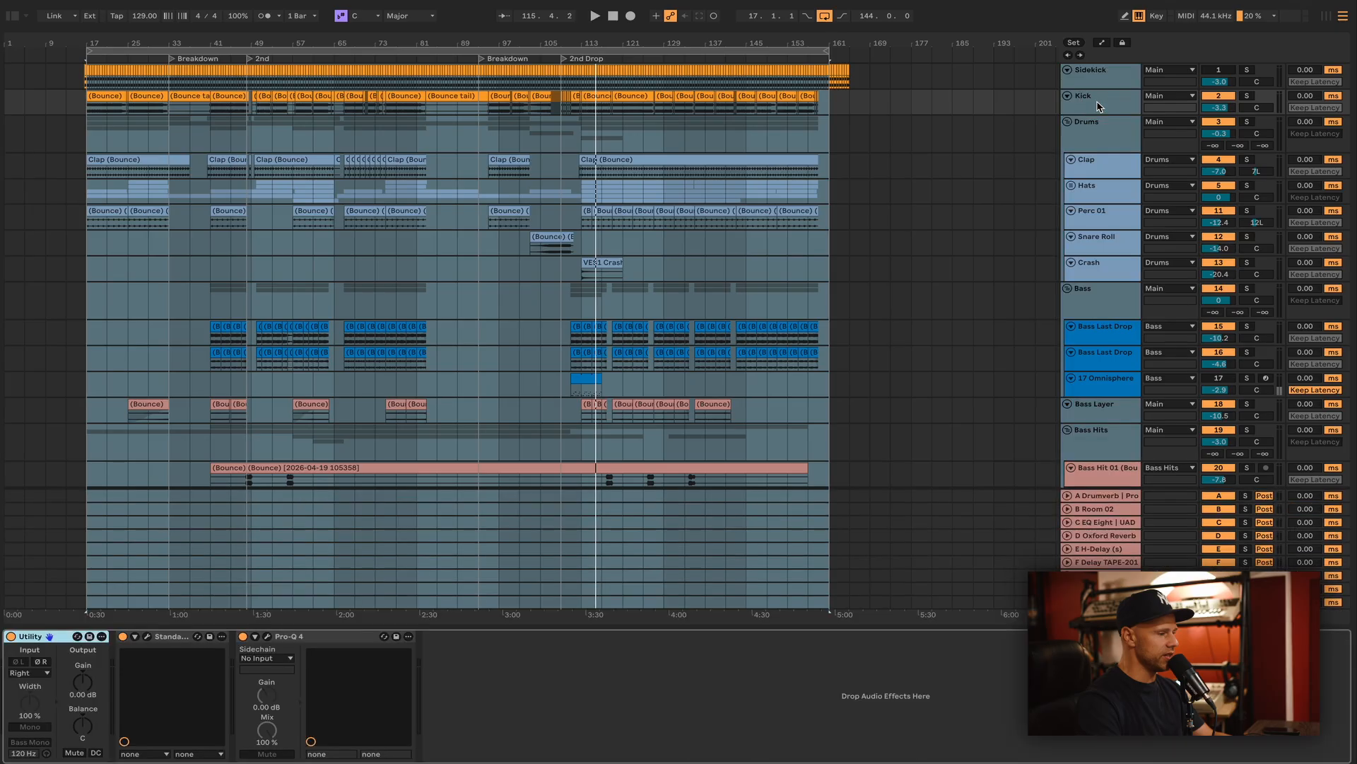
click(1098, 107)
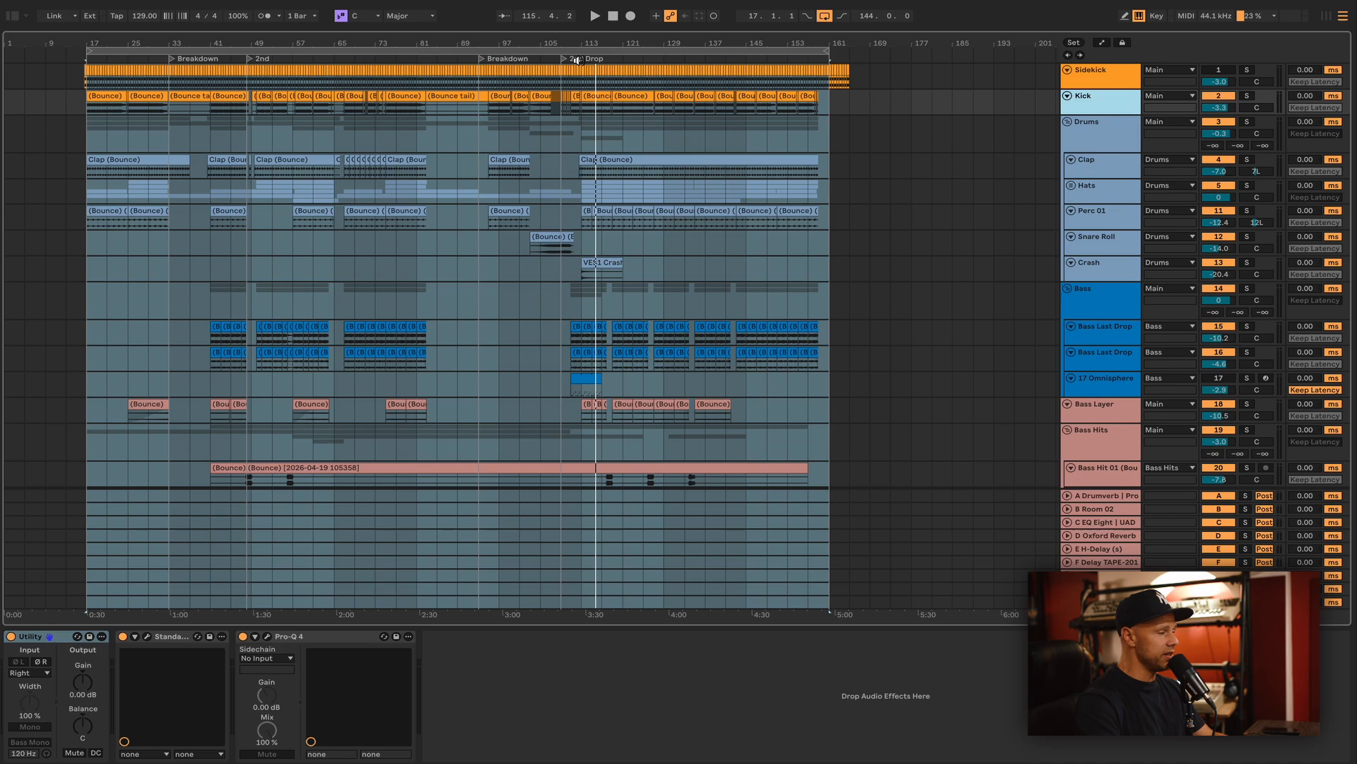
Loop the 16 bars from bar 113 to bar 129 at the 2nd Drop and audition the start.
scroll(596, 106, up, 3)
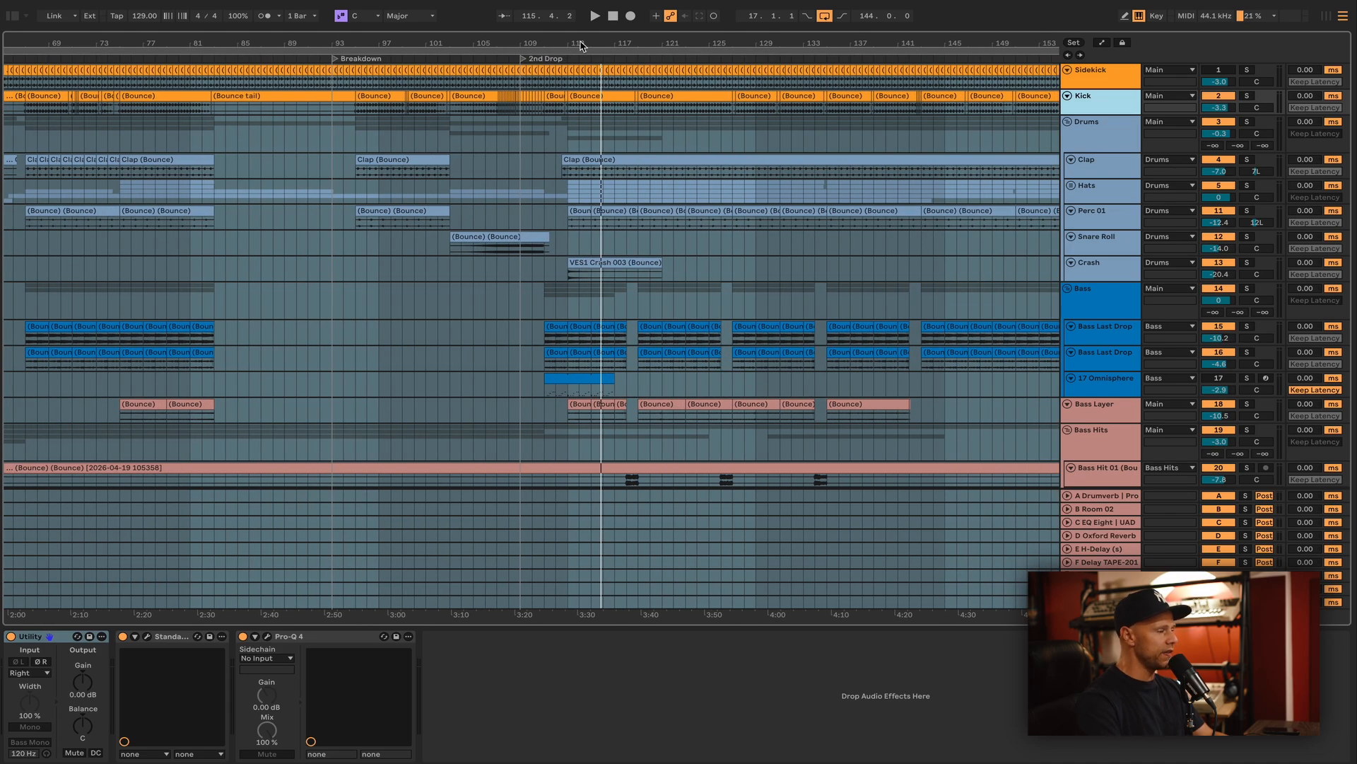
scroll(579, 45, down, 3)
drag(577, 138, 647, 134)
key(ctrl+l)
key(space)
key(space)
Solo the Kick track and play it within the loop.
click(1102, 107)
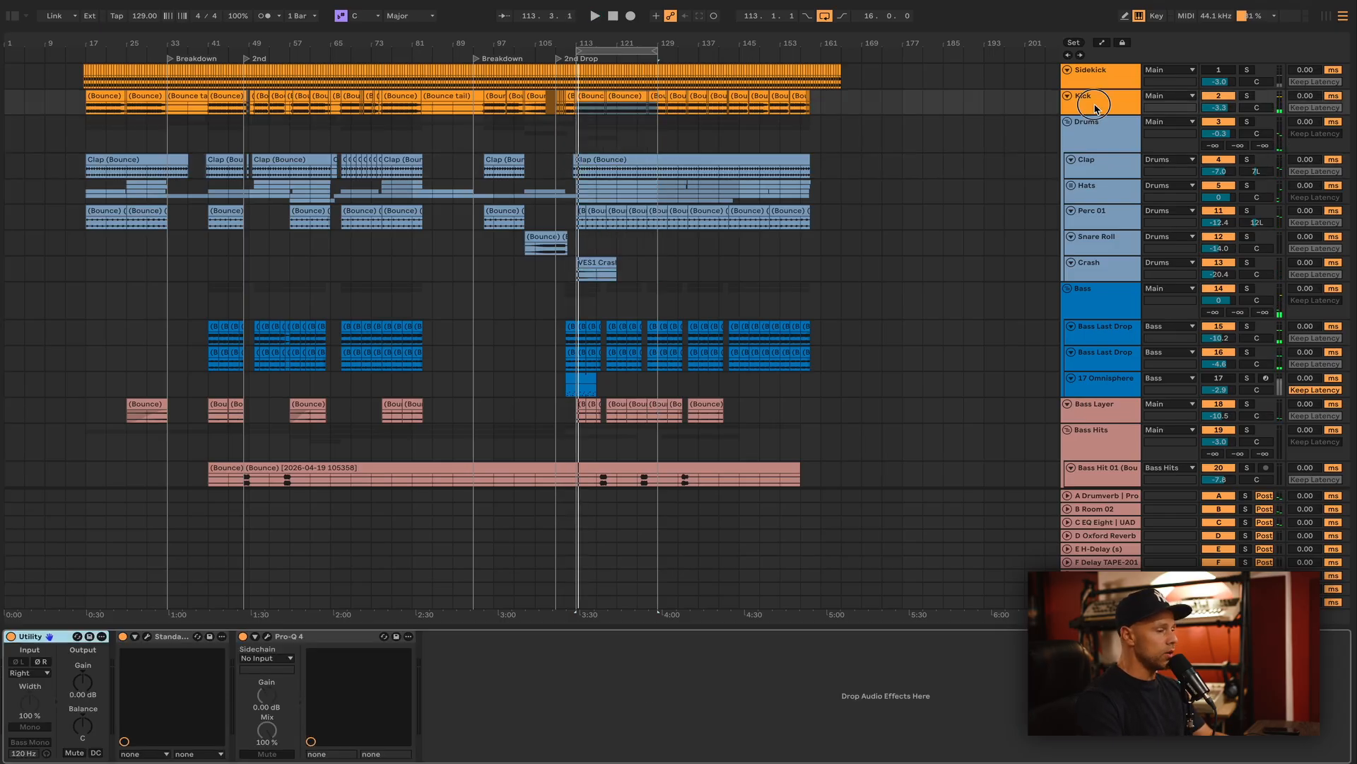
click(1247, 97)
key(space)
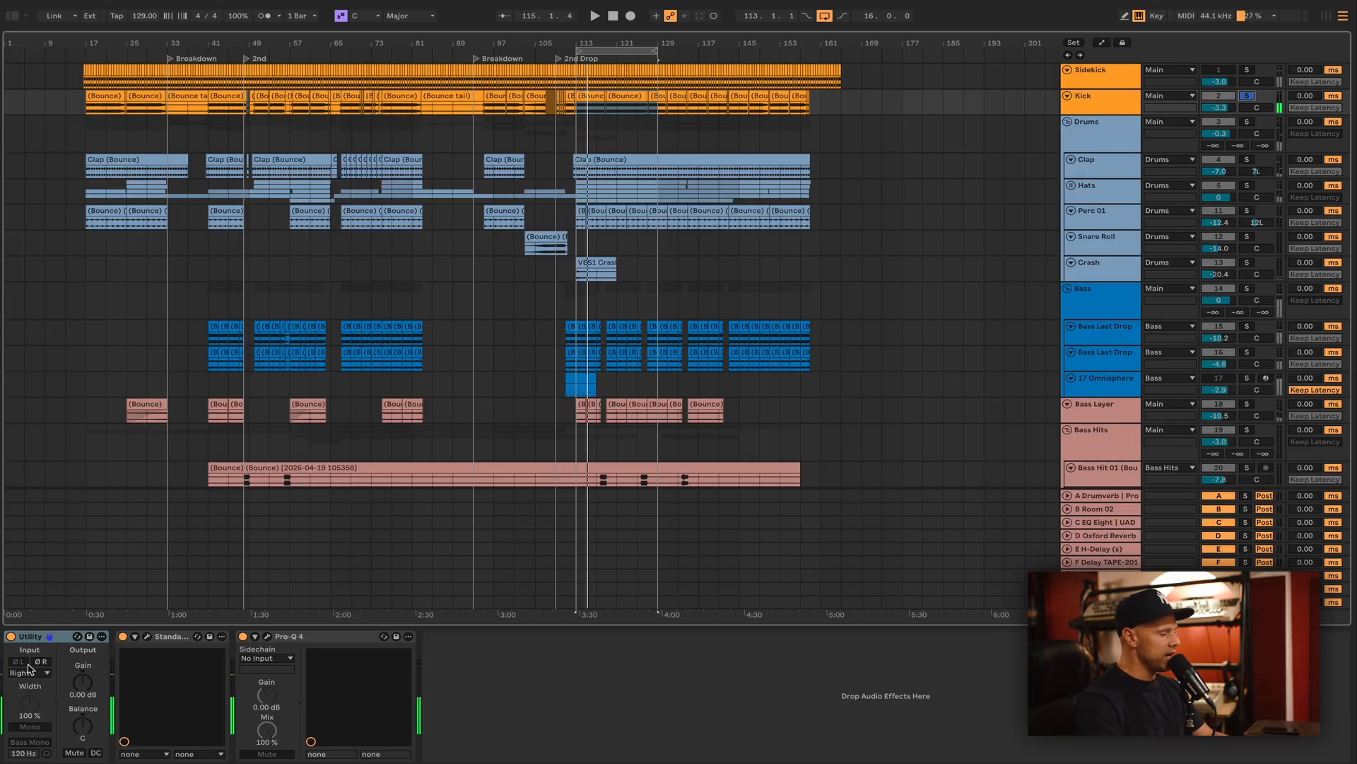
Bypass StandardCLIP, Pro-Q 4 and Utility on the Kick track to hear the unprocessed sound.
click(124, 637)
click(243, 636)
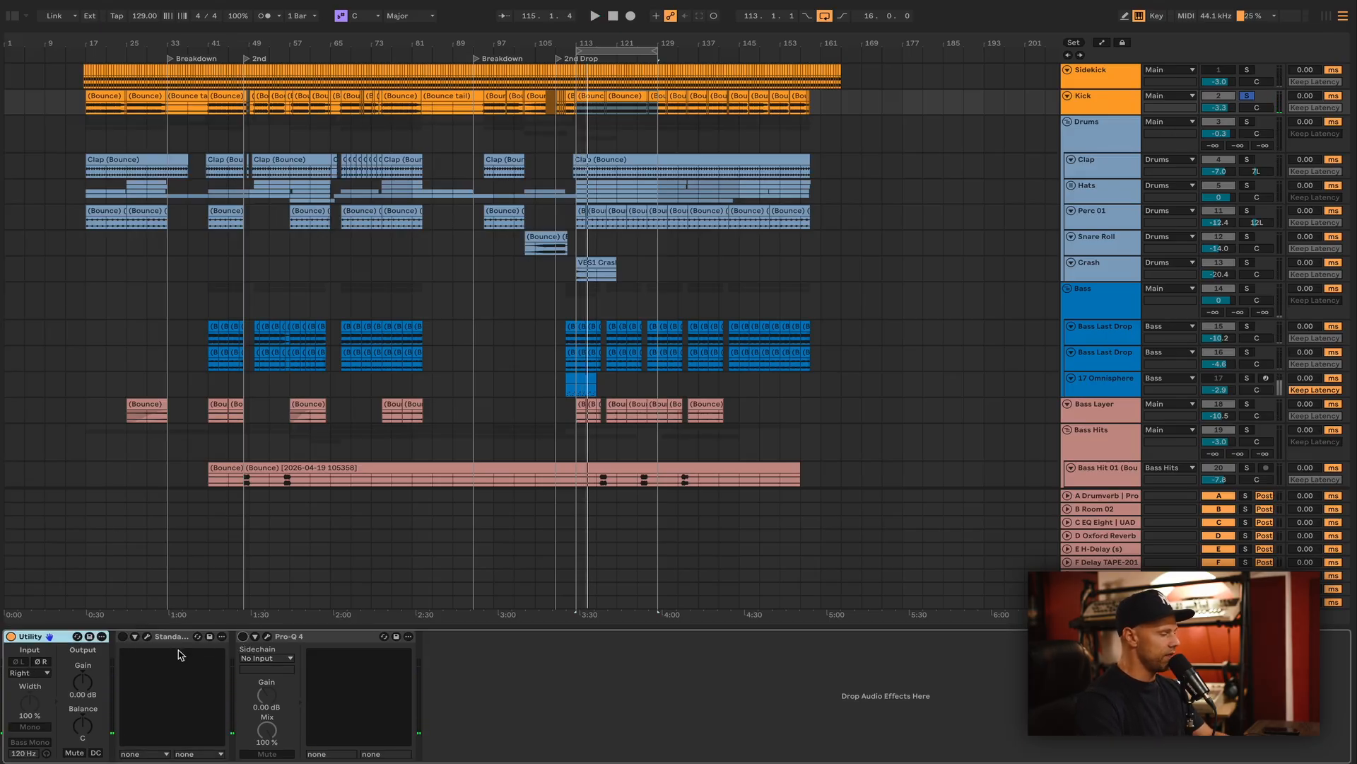
click(11, 636)
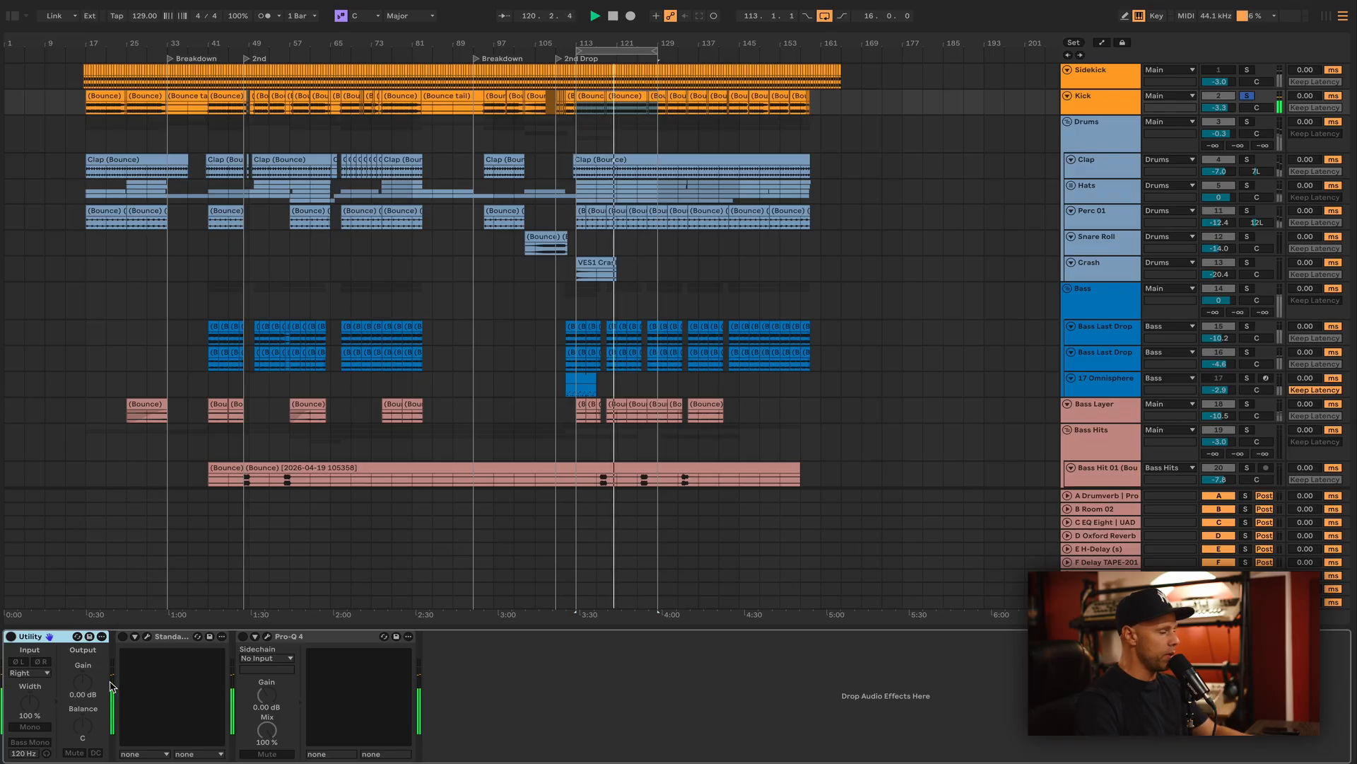
Switch to the Session view mixer and compare the Kick level with Utility off and on.
key(Tab)
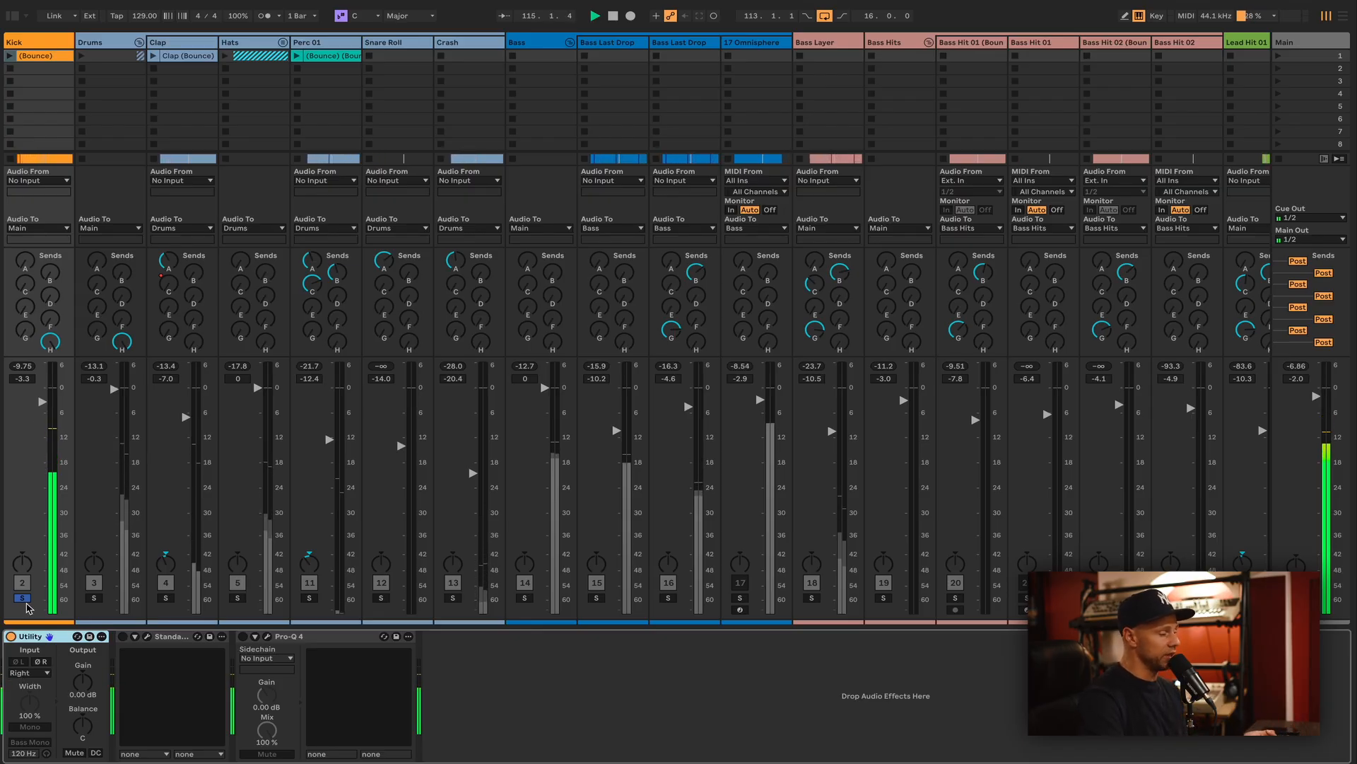
click(10, 637)
click(11, 636)
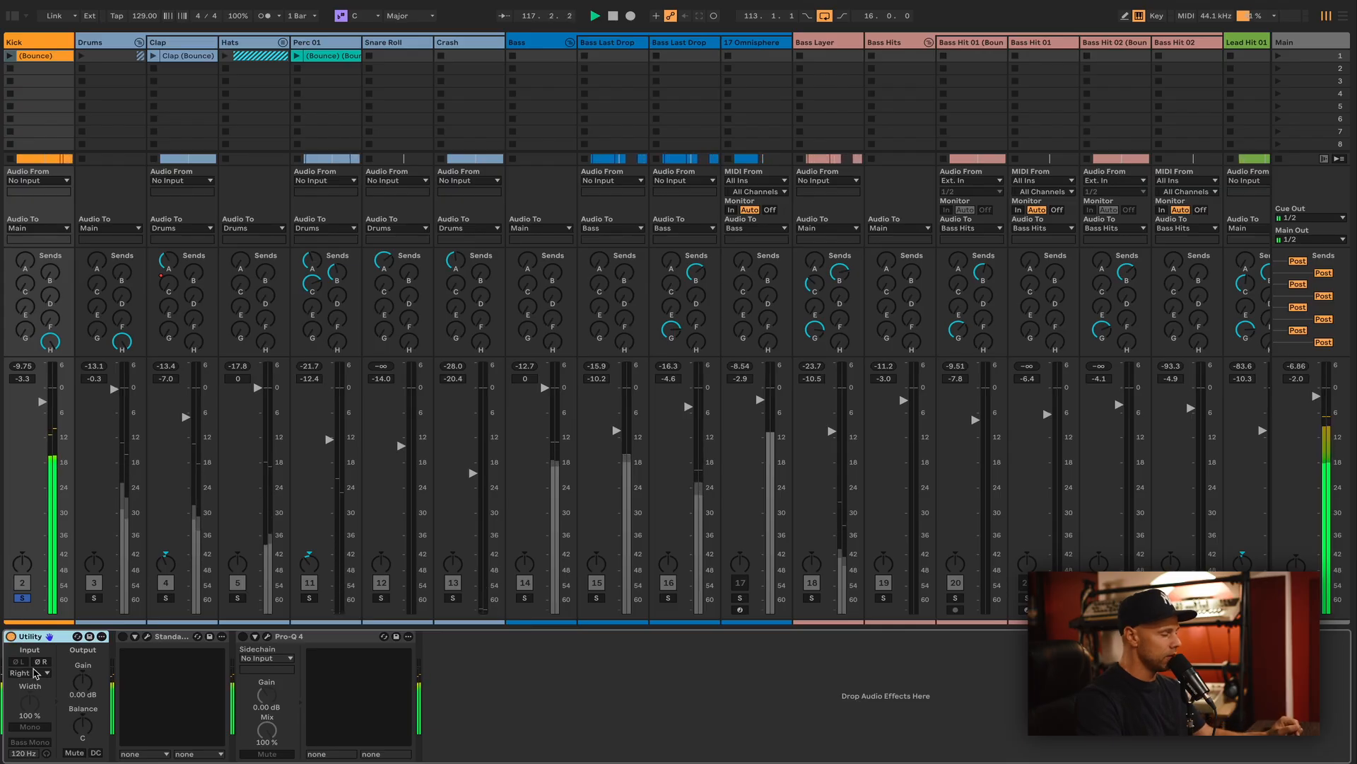
Try Utility's Stereo input with Mono enabled on the Kick, and return the input to Right.
click(28, 673)
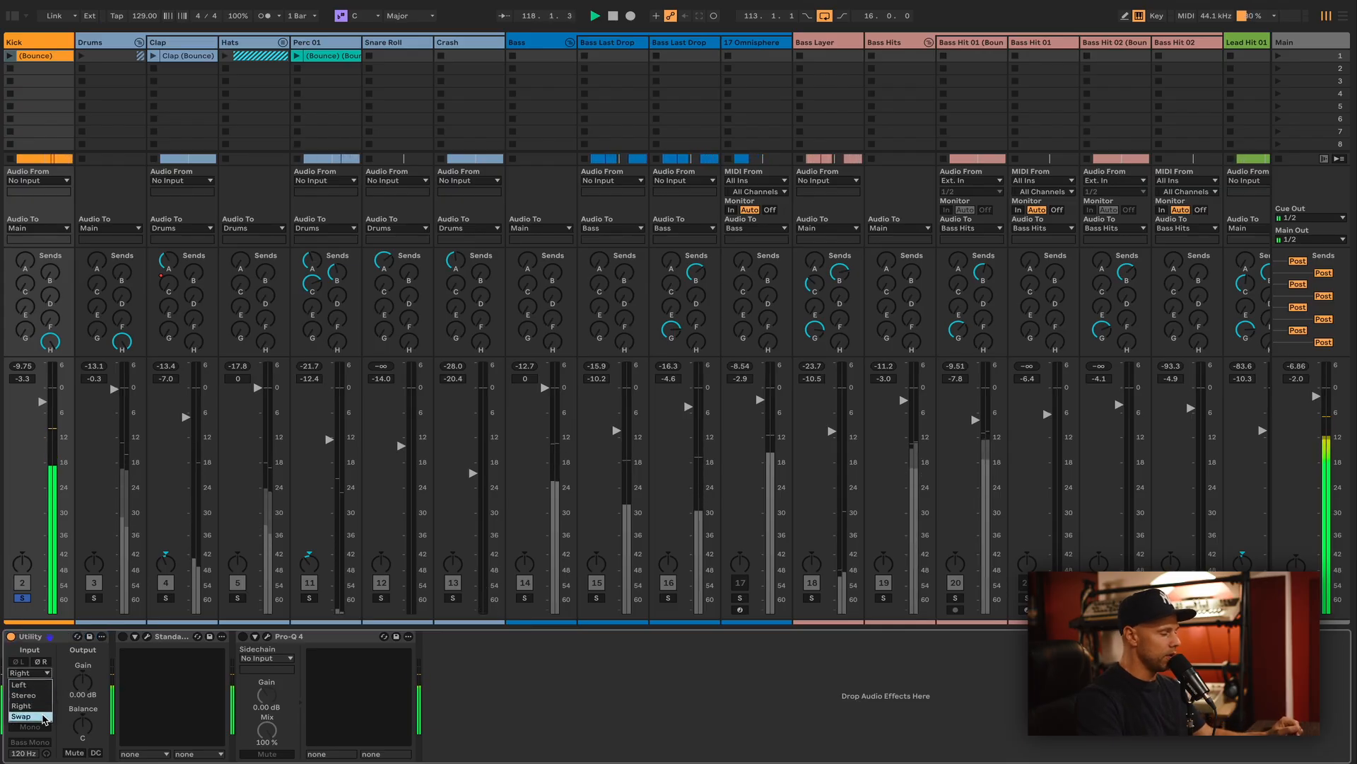
click(33, 674)
click(32, 674)
click(28, 689)
click(30, 727)
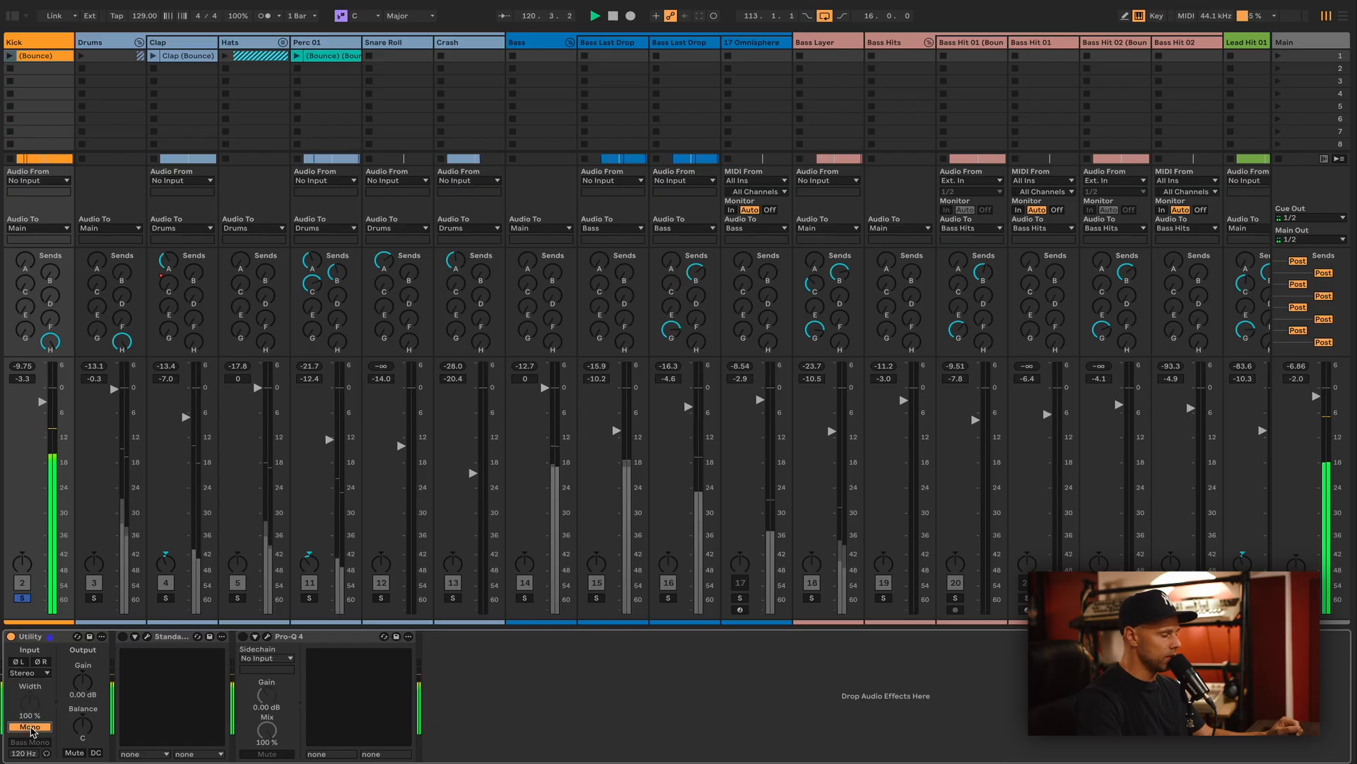
click(32, 674)
click(33, 705)
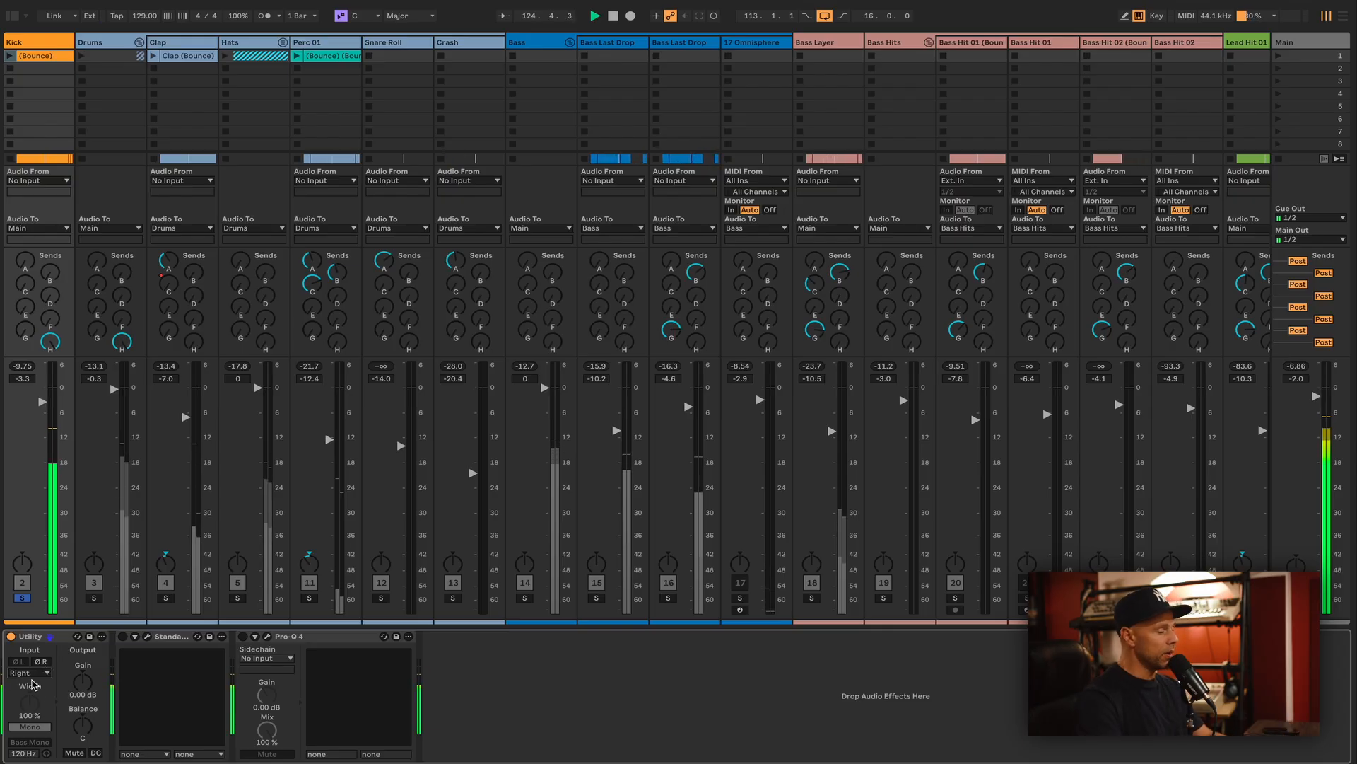
Re-enable StandardCLIP on the Kick and open its window, folding the Utility and StandardCLIP devices in the chain.
double_click(42, 636)
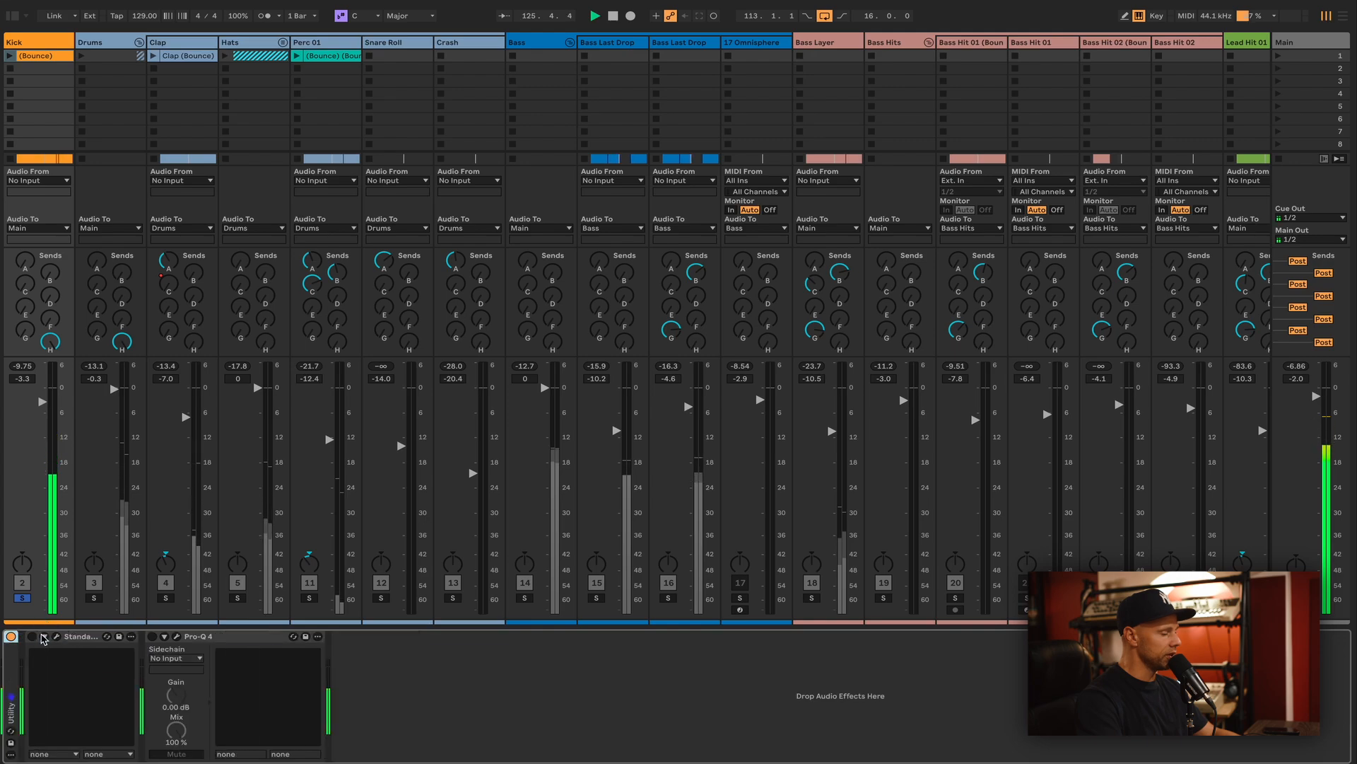
click(56, 637)
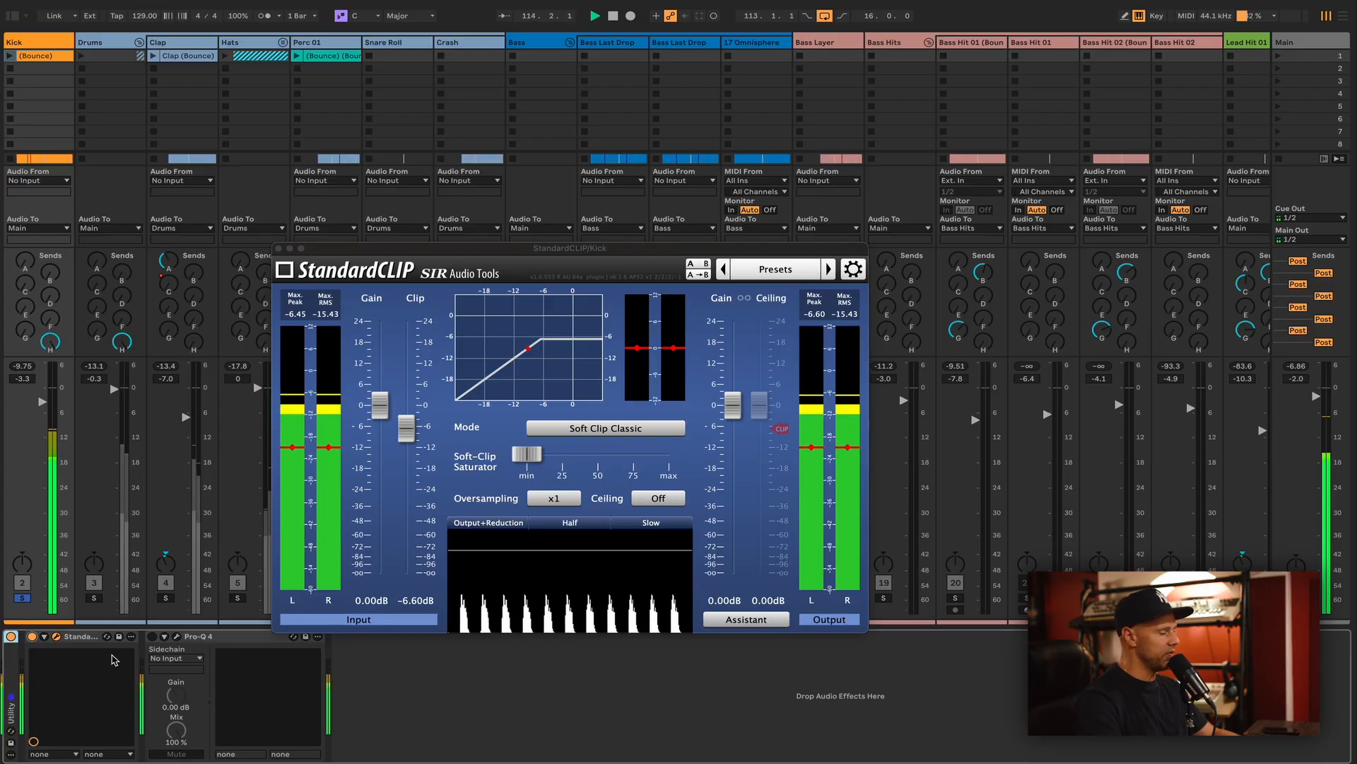
click(80, 637)
double_click(80, 637)
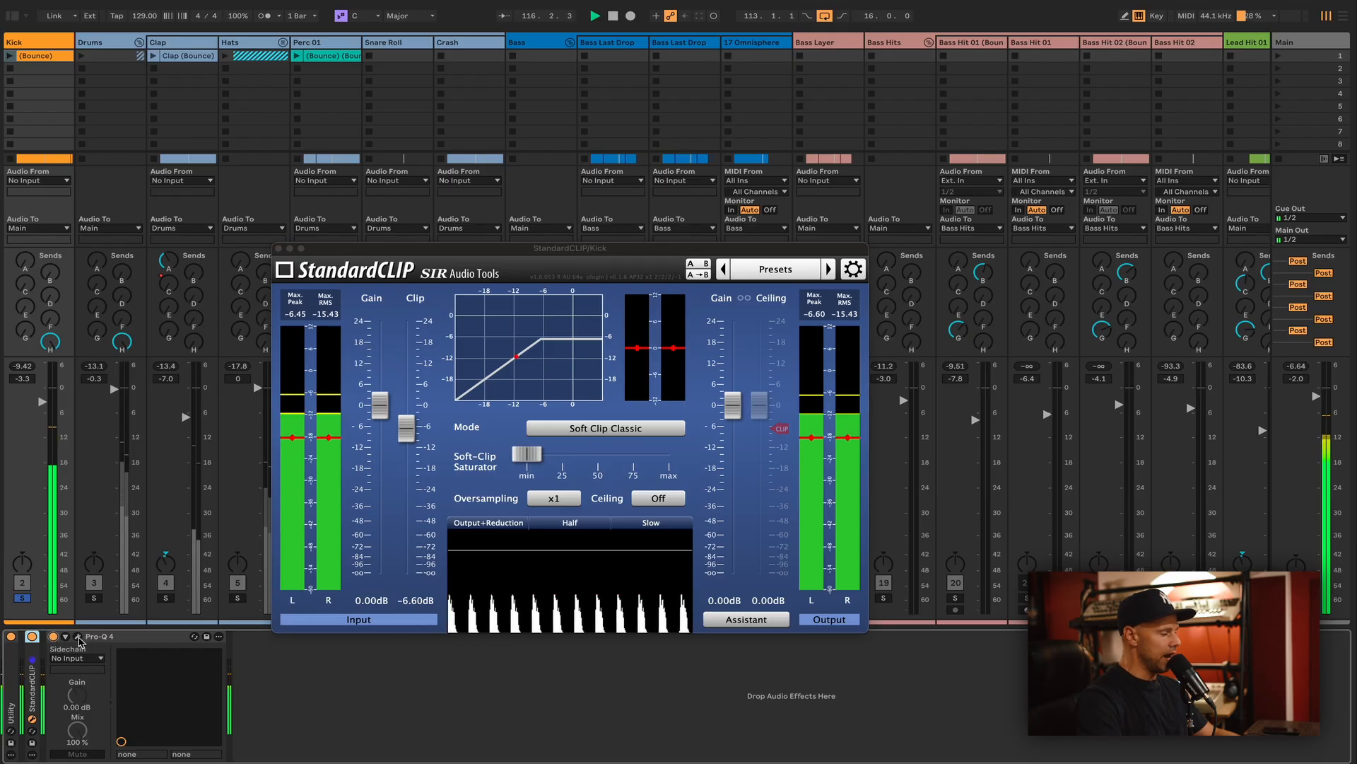
Open the Kick's Pro-Q 4 and set the low-cut band's slope to 18 dB/oct.
click(77, 635)
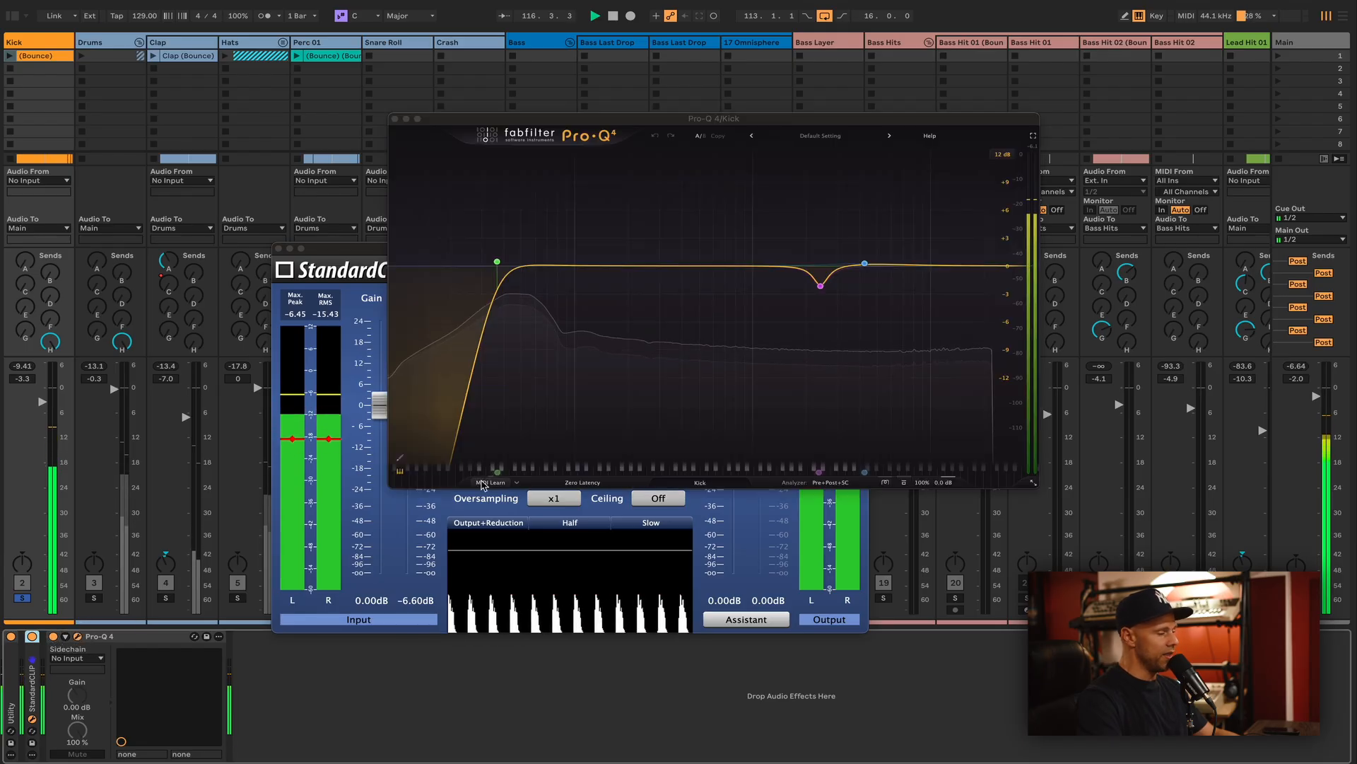
alt+shift+click(497, 262)
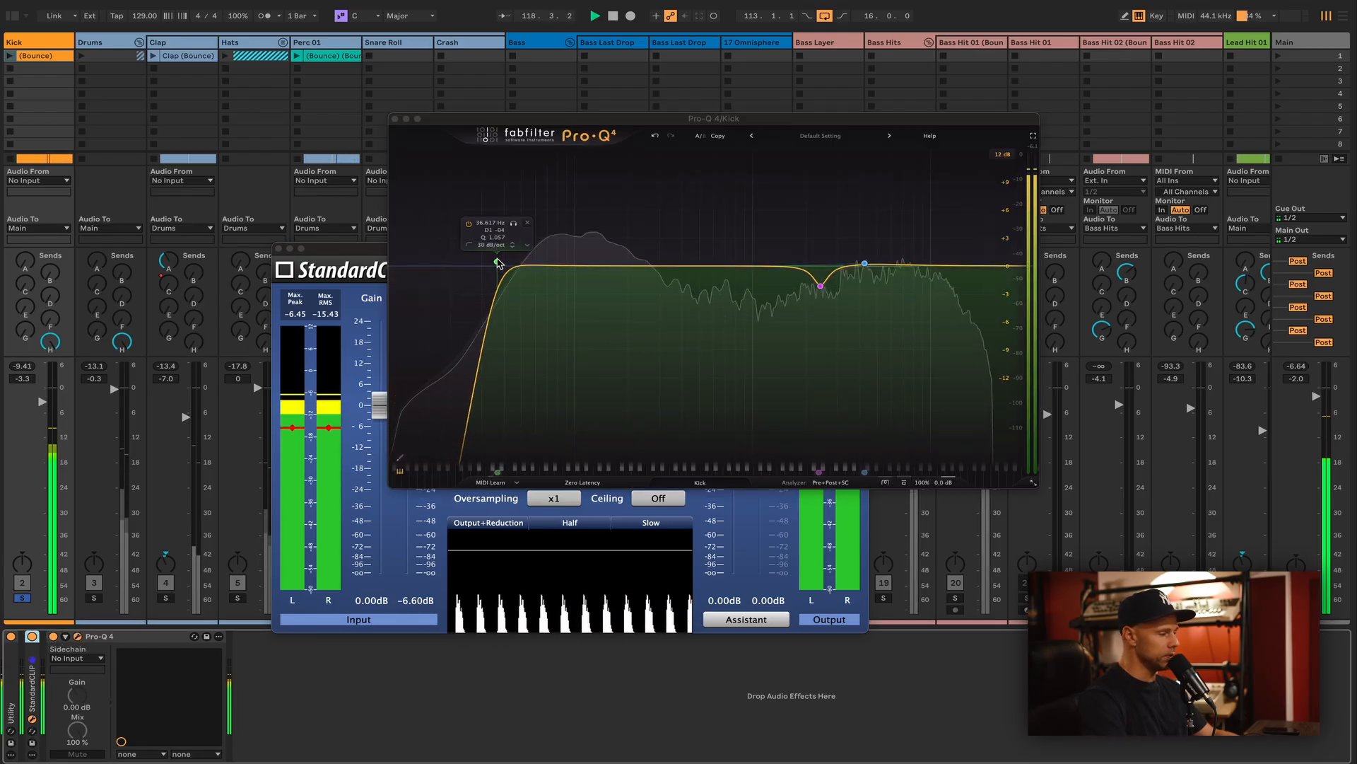
scroll(497, 262, down, 2)
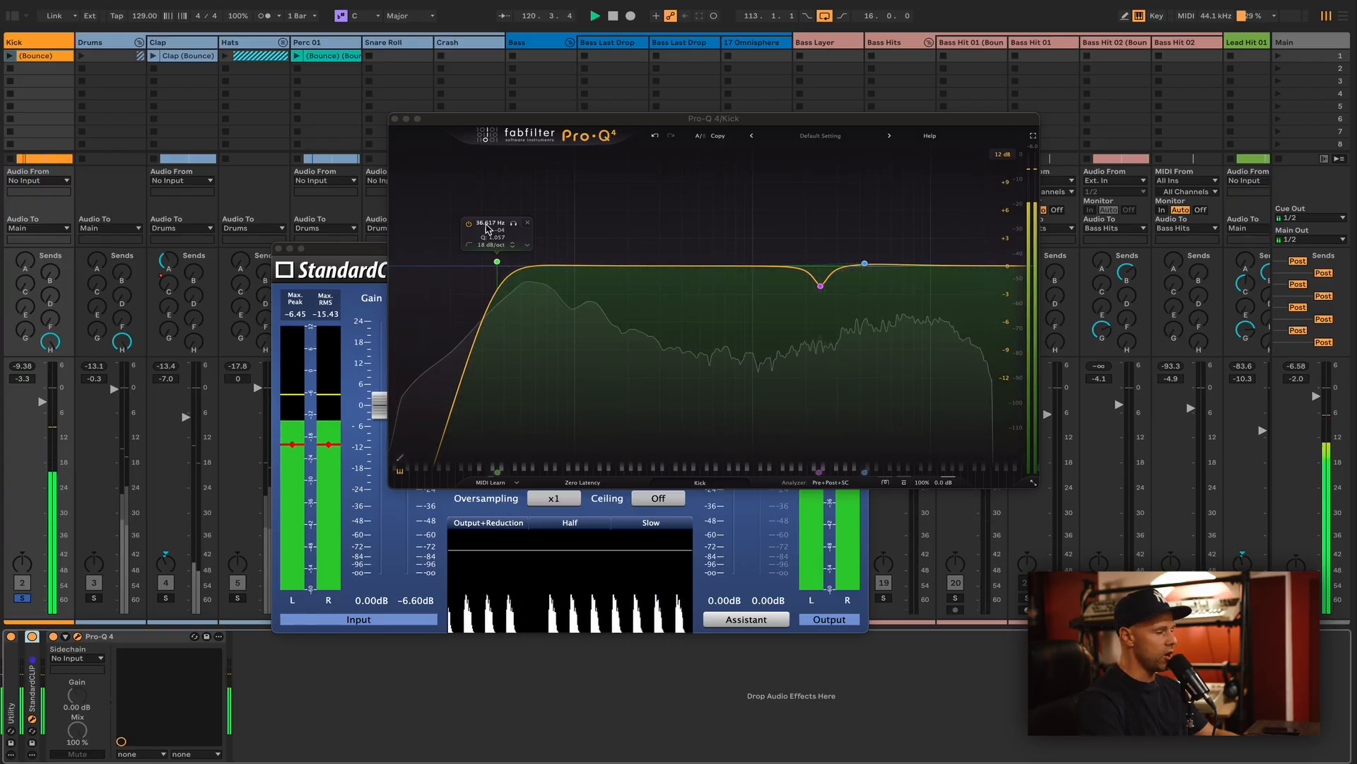
Inspect the Kick EQ's narrow cut near 2.4 kHz and the boost near 4.25 kHz, and close both plug-in windows.
click(820, 286)
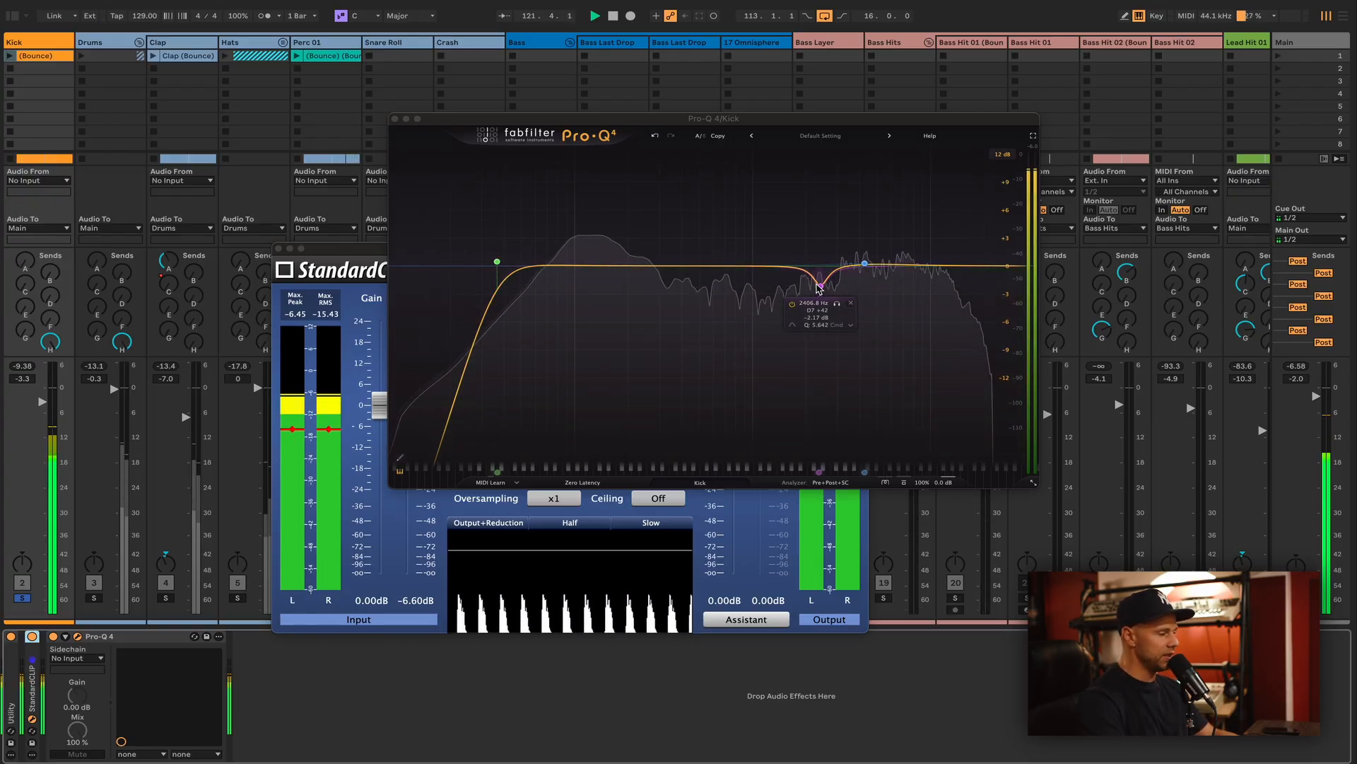
click(794, 304)
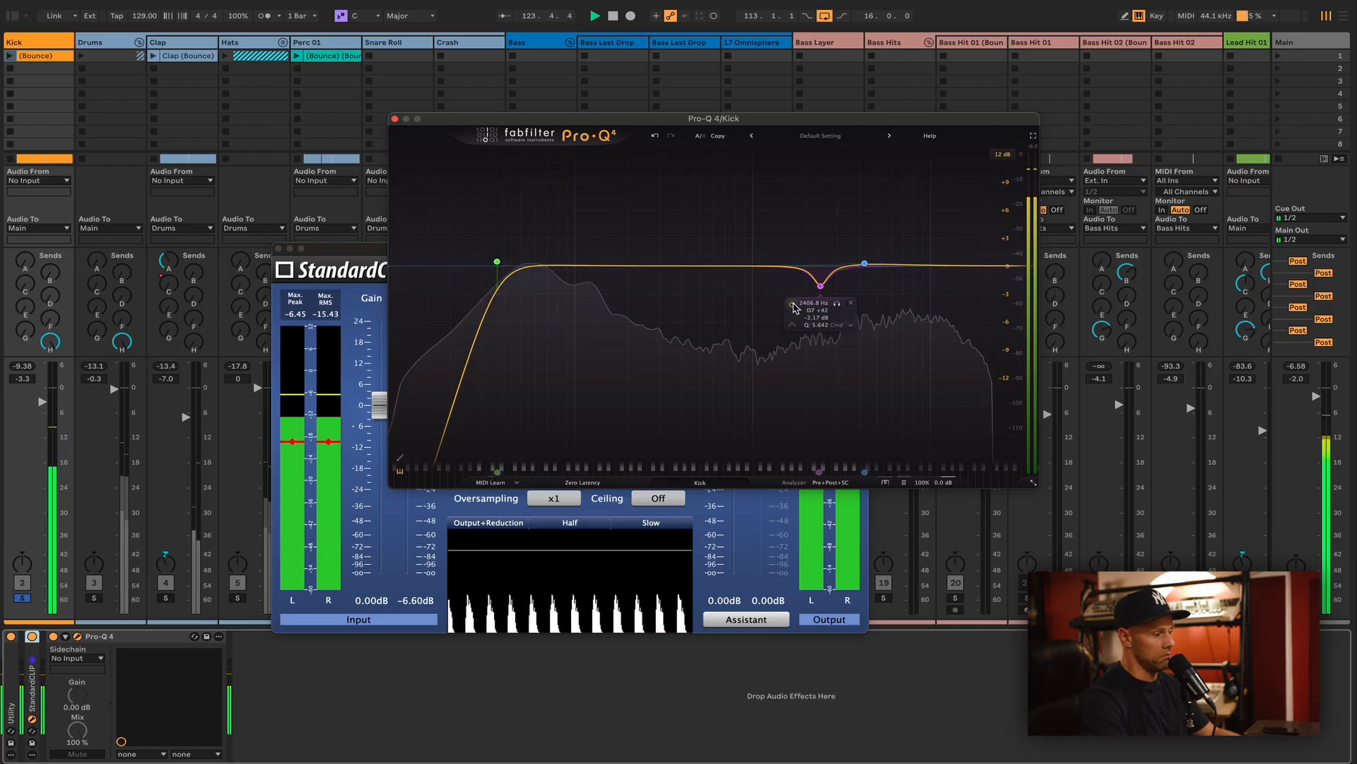
mouse_move(870, 268)
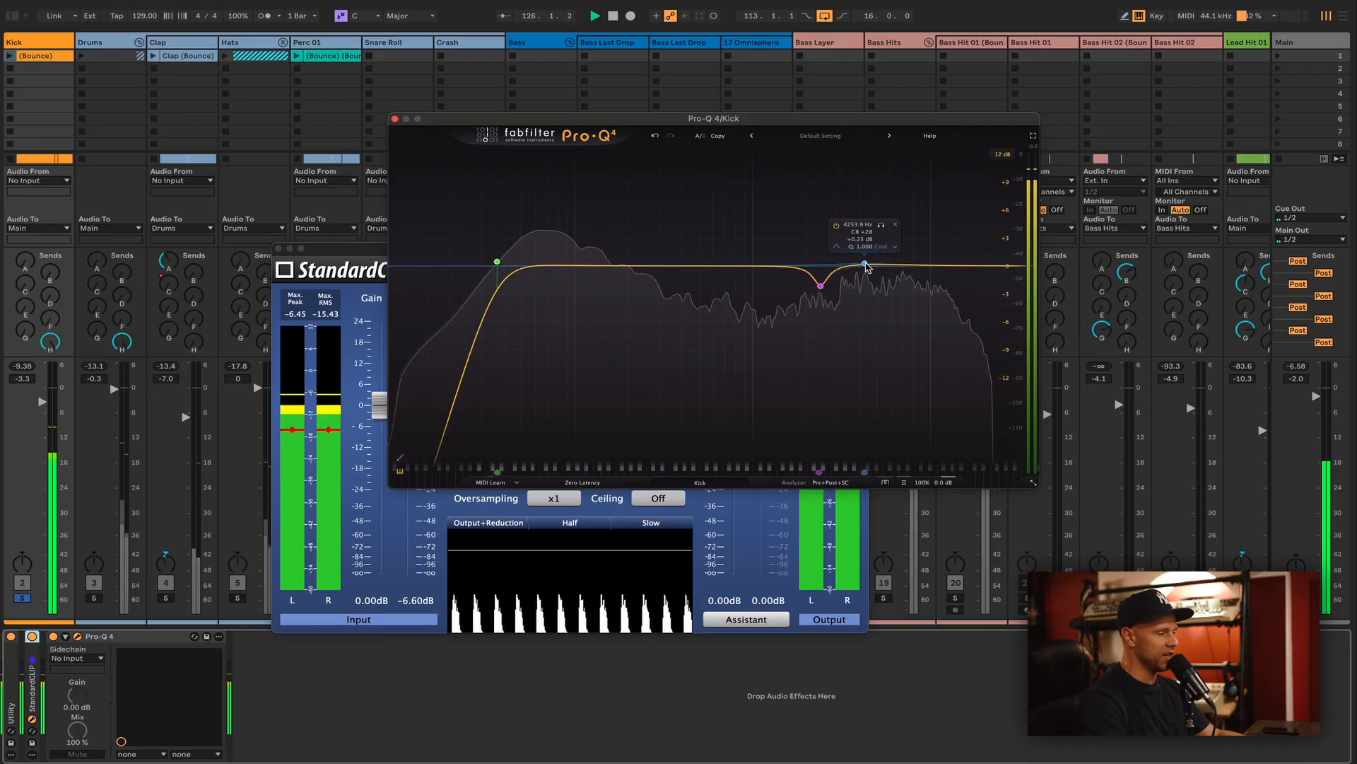
click(396, 119)
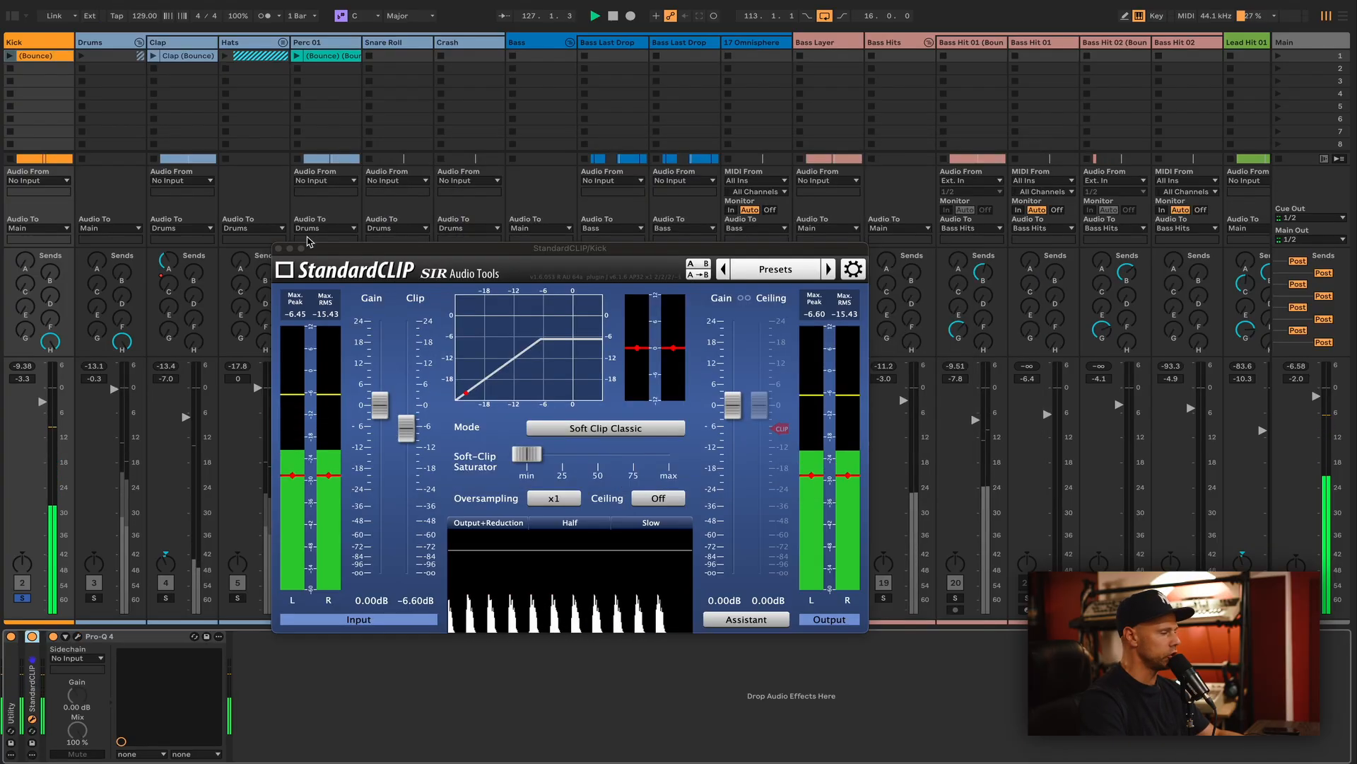
click(279, 248)
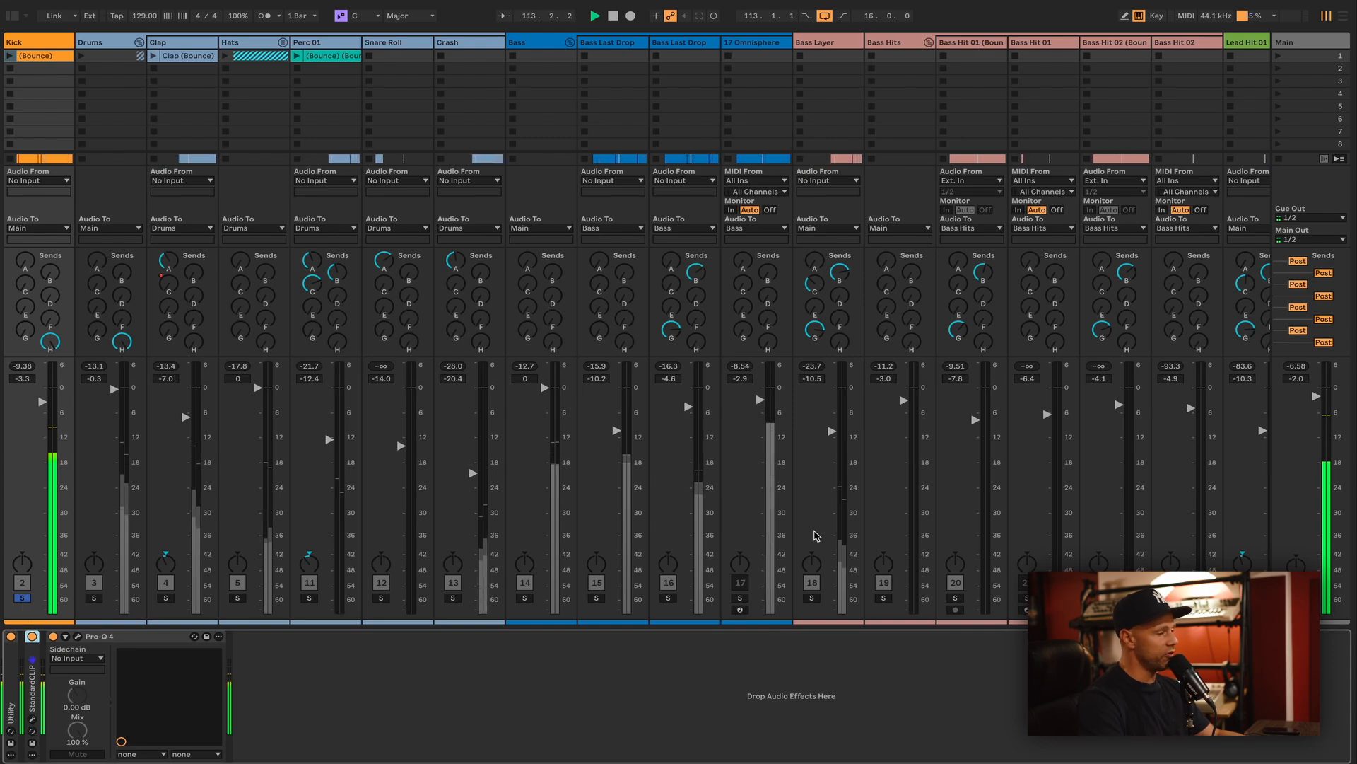
Solo the Bass group together with the Kick and compare them with the Kick's Pro-Q 4 bypassed and enabled.
click(813, 606)
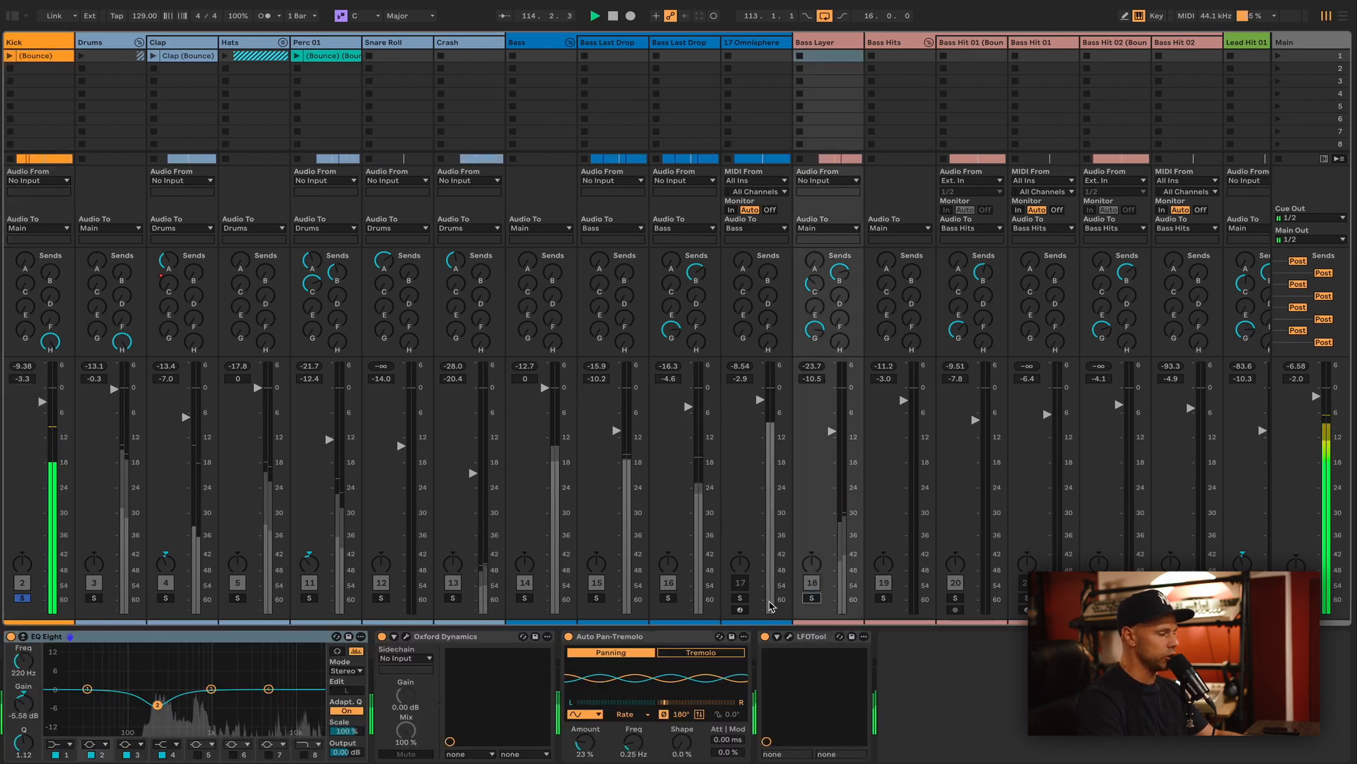
click(524, 599)
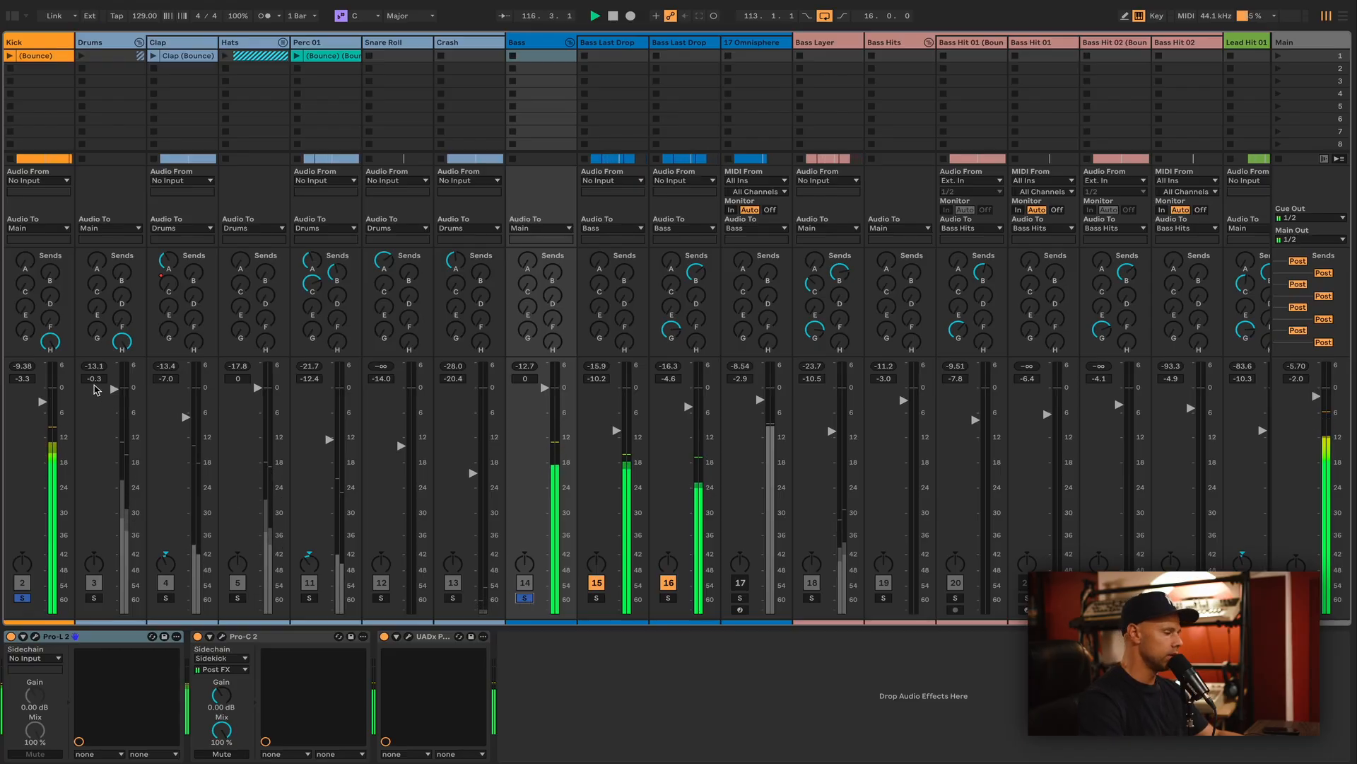
click(41, 46)
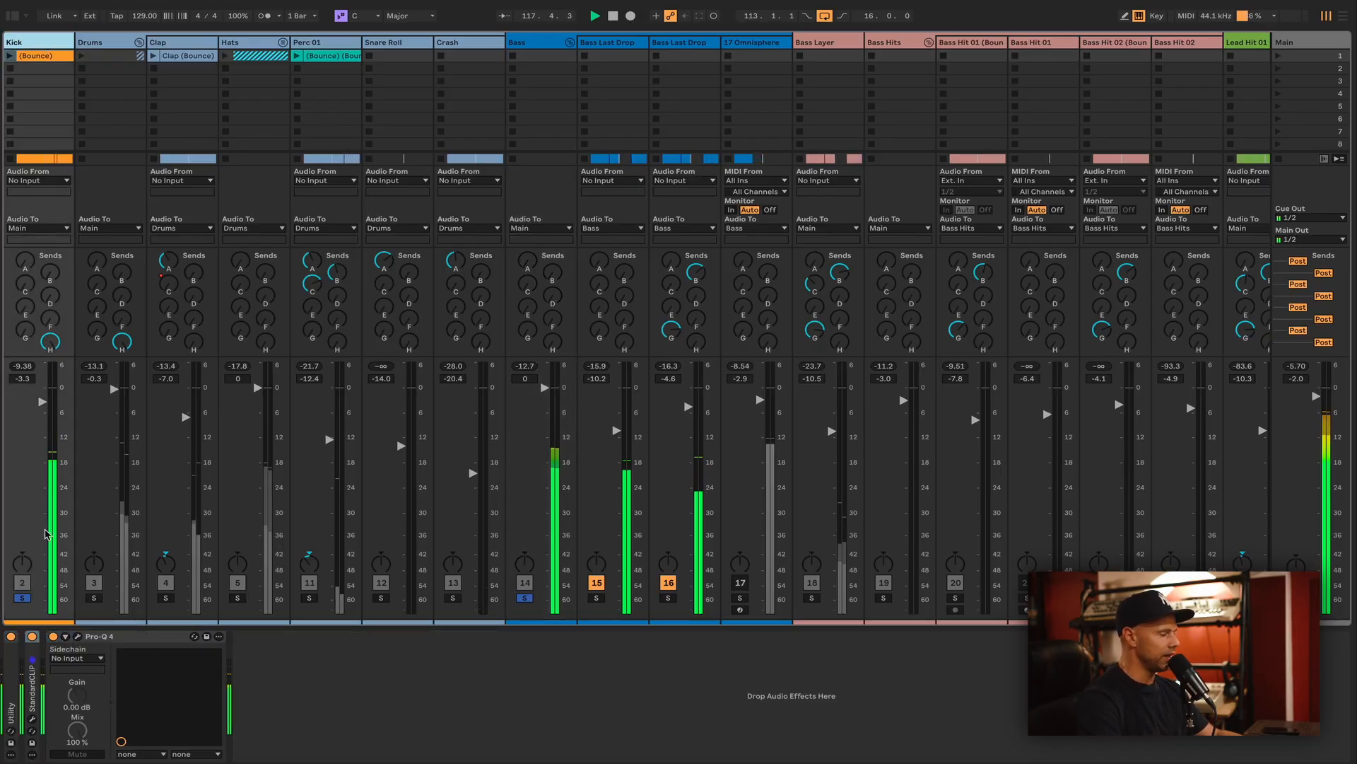
click(54, 636)
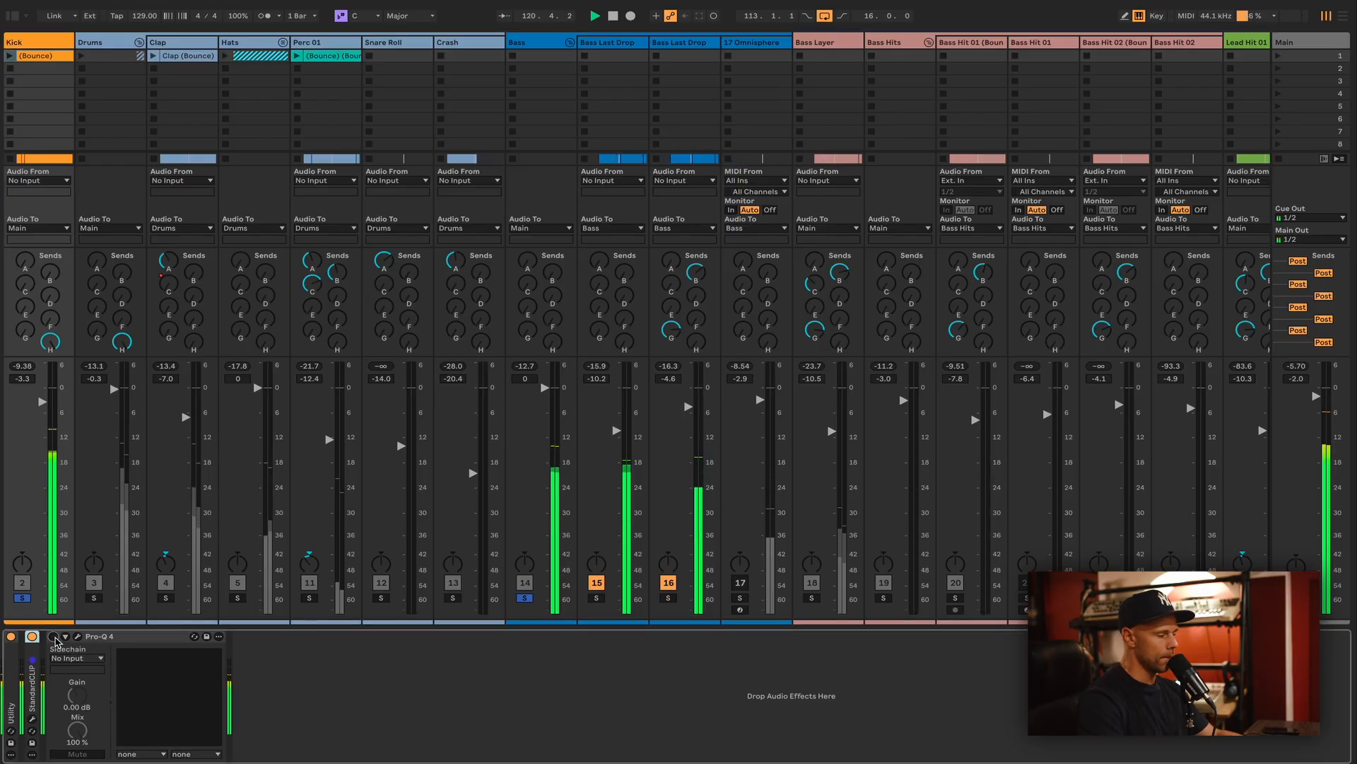
click(54, 639)
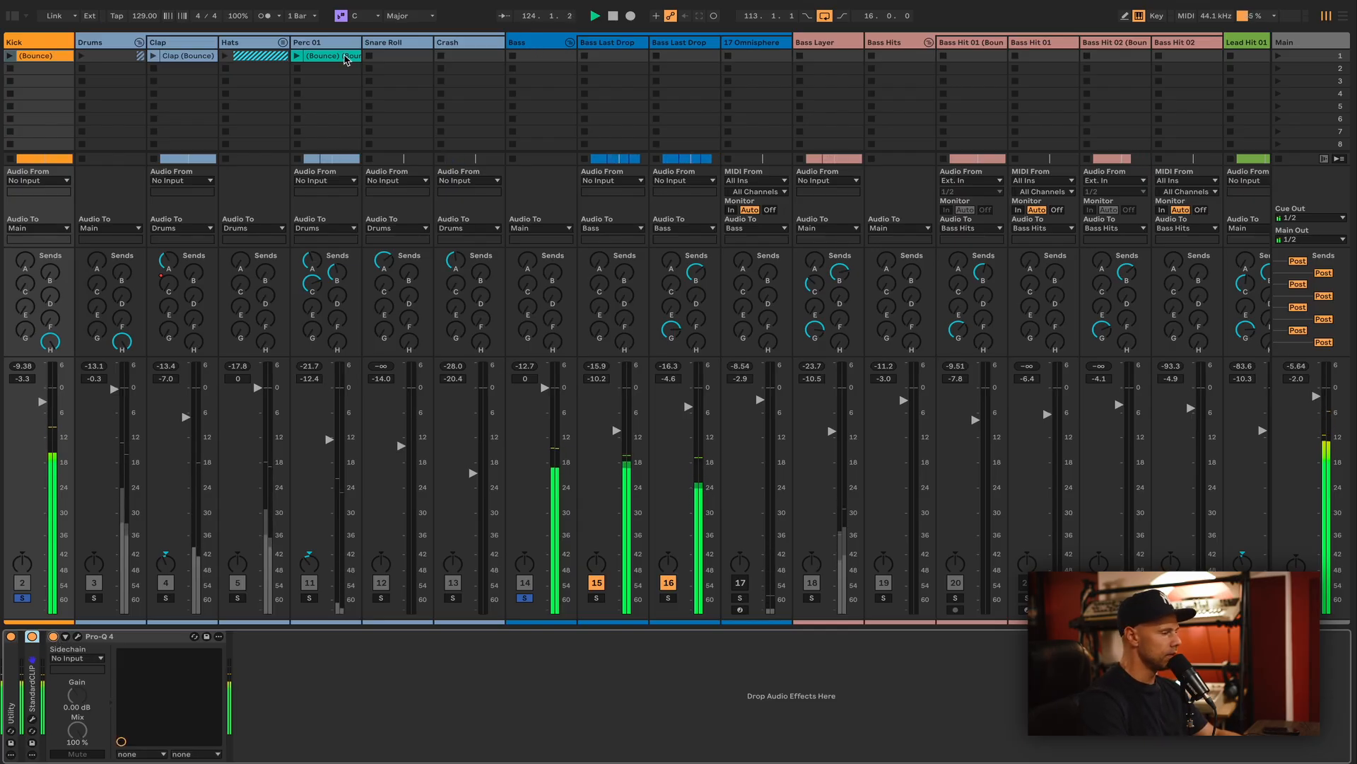
Return to the Arrangement view, unsolo the Bass group and solo the Drums group alongside the Kick.
click(137, 58)
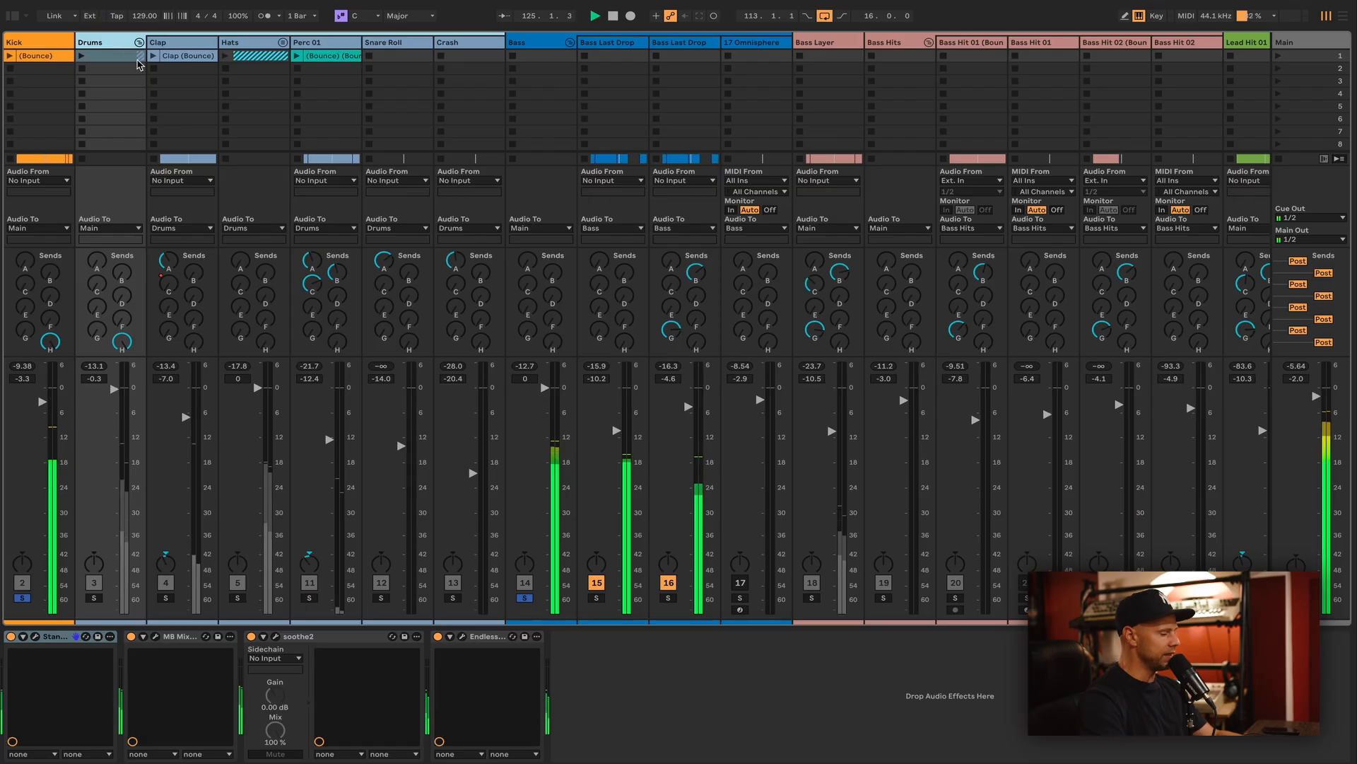
key(Tab)
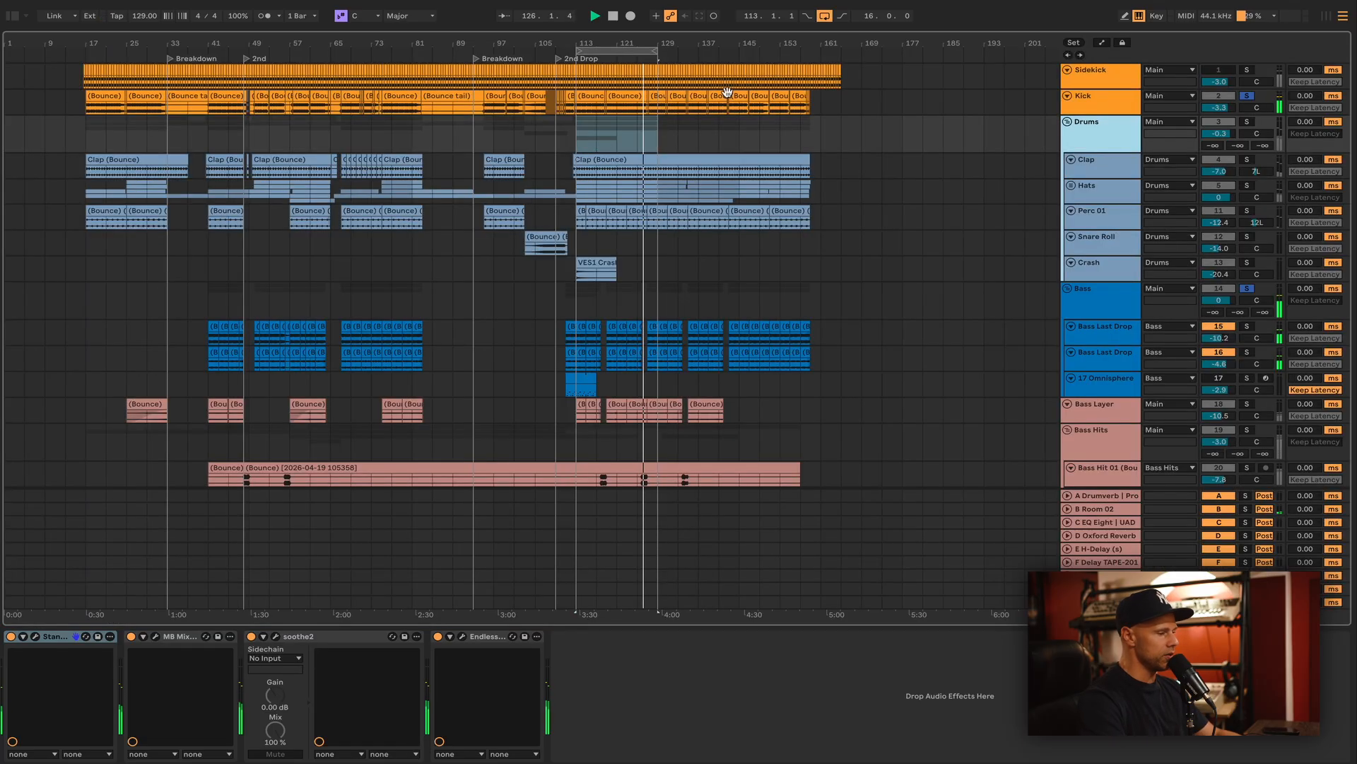
click(1248, 289)
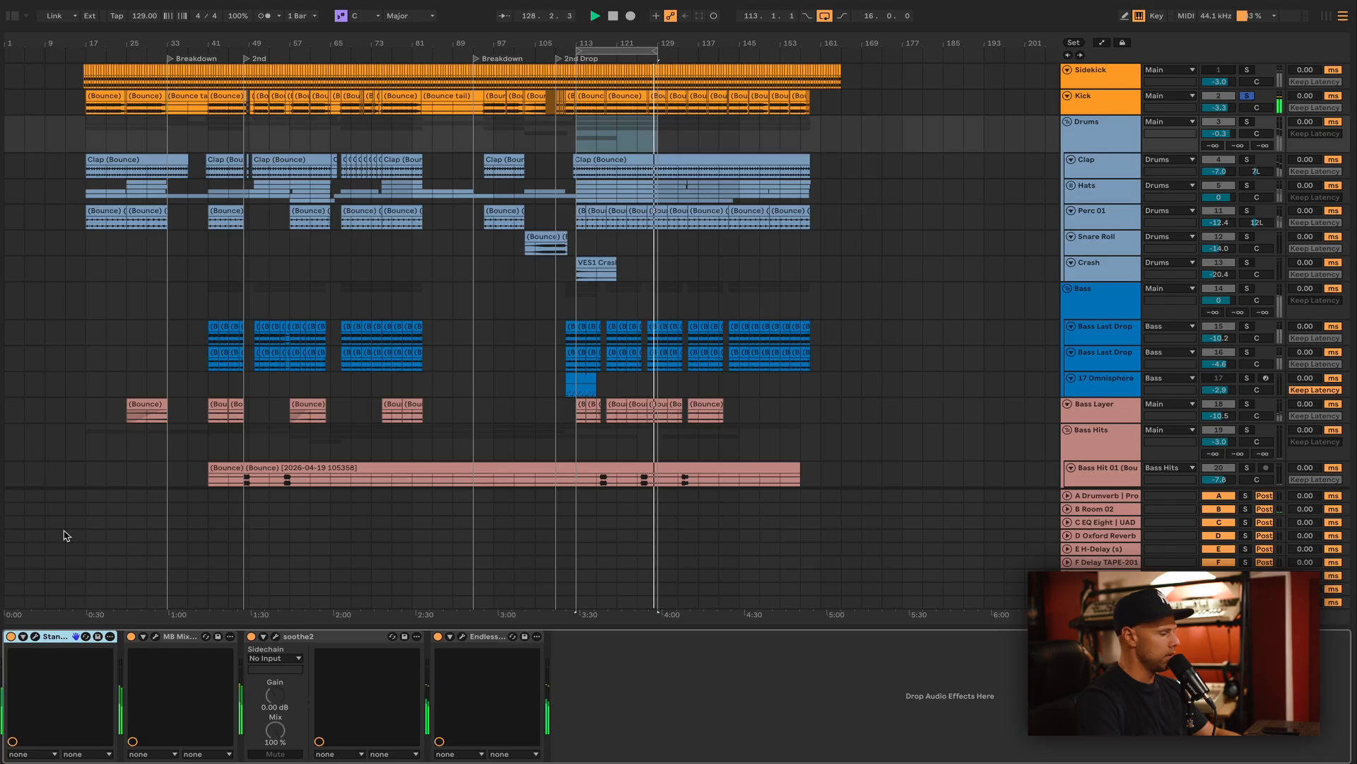
click(1112, 133)
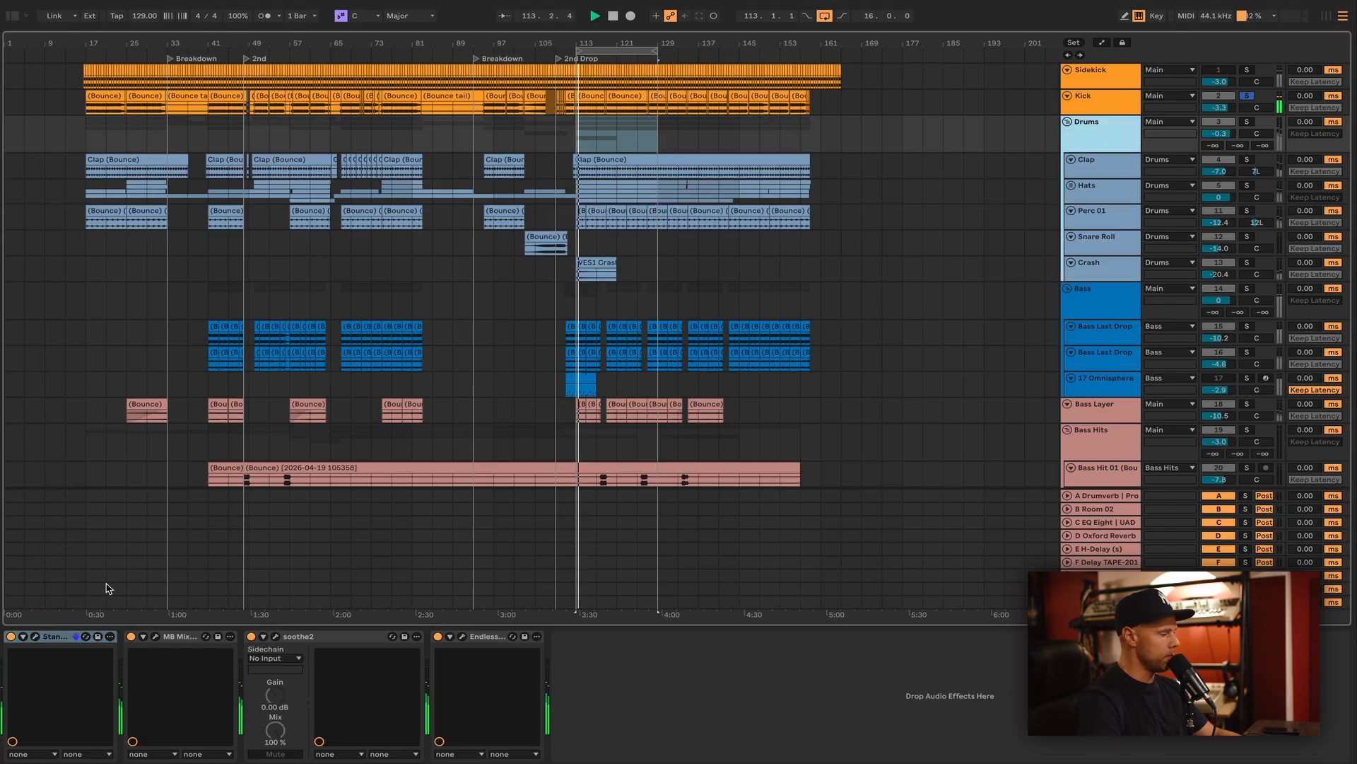
click(1248, 121)
Inspect StandardCLIP on the Drums group, collapse its device and open MB MixHead.
click(56, 640)
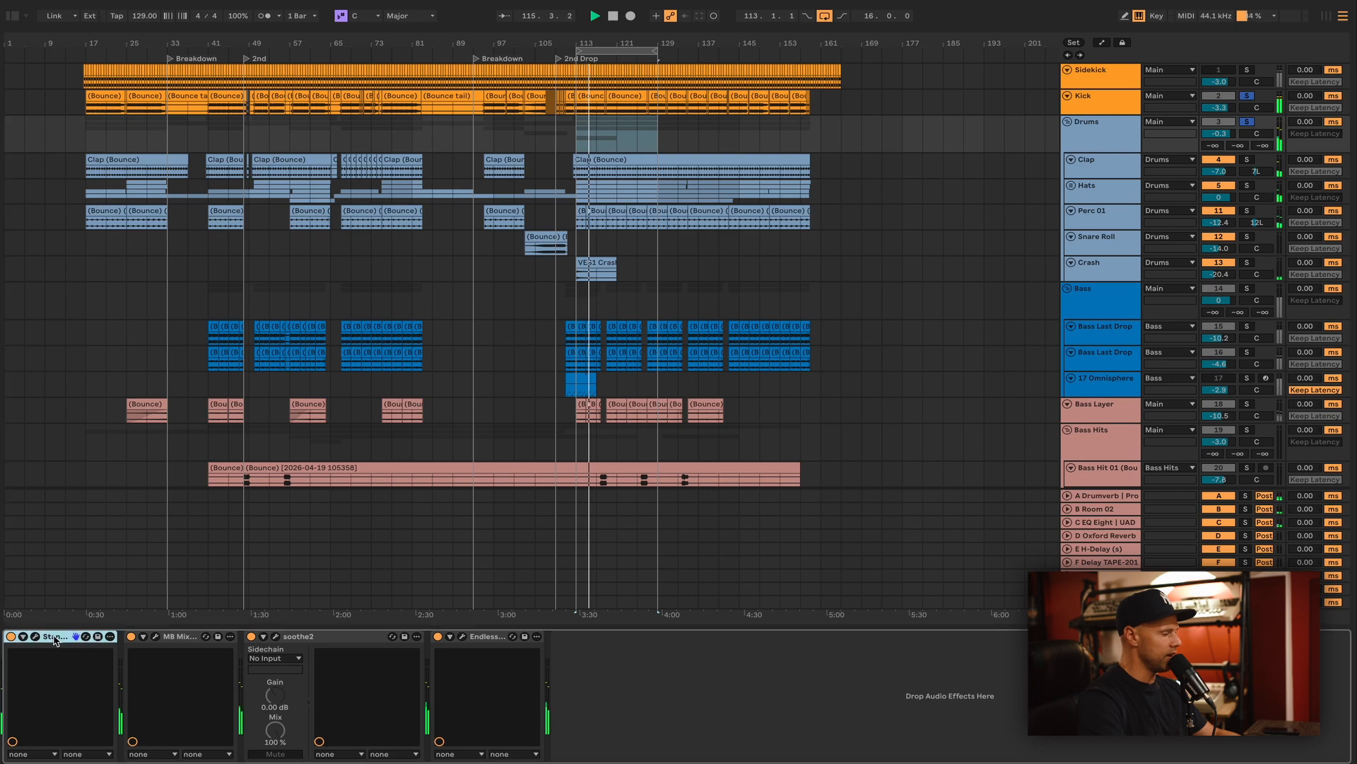
click(36, 636)
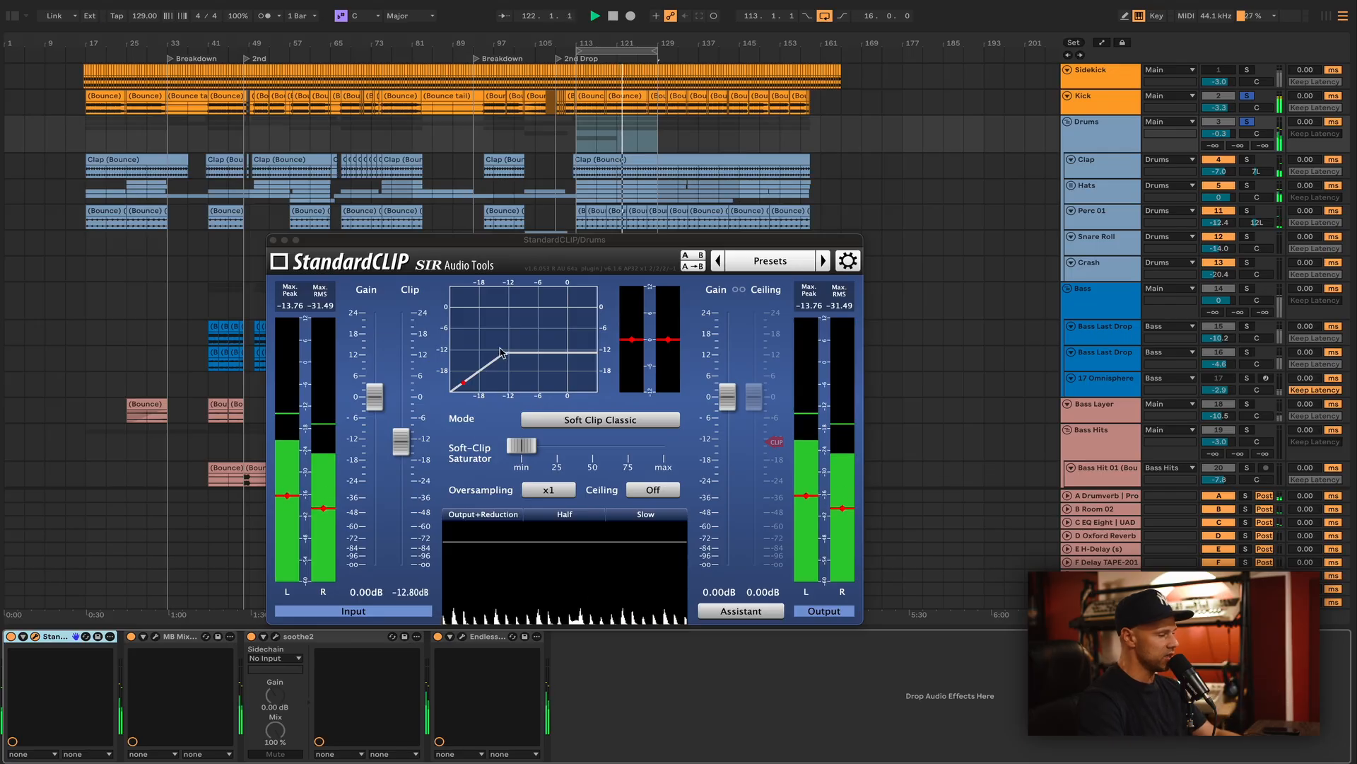
double_click(60, 638)
click(57, 637)
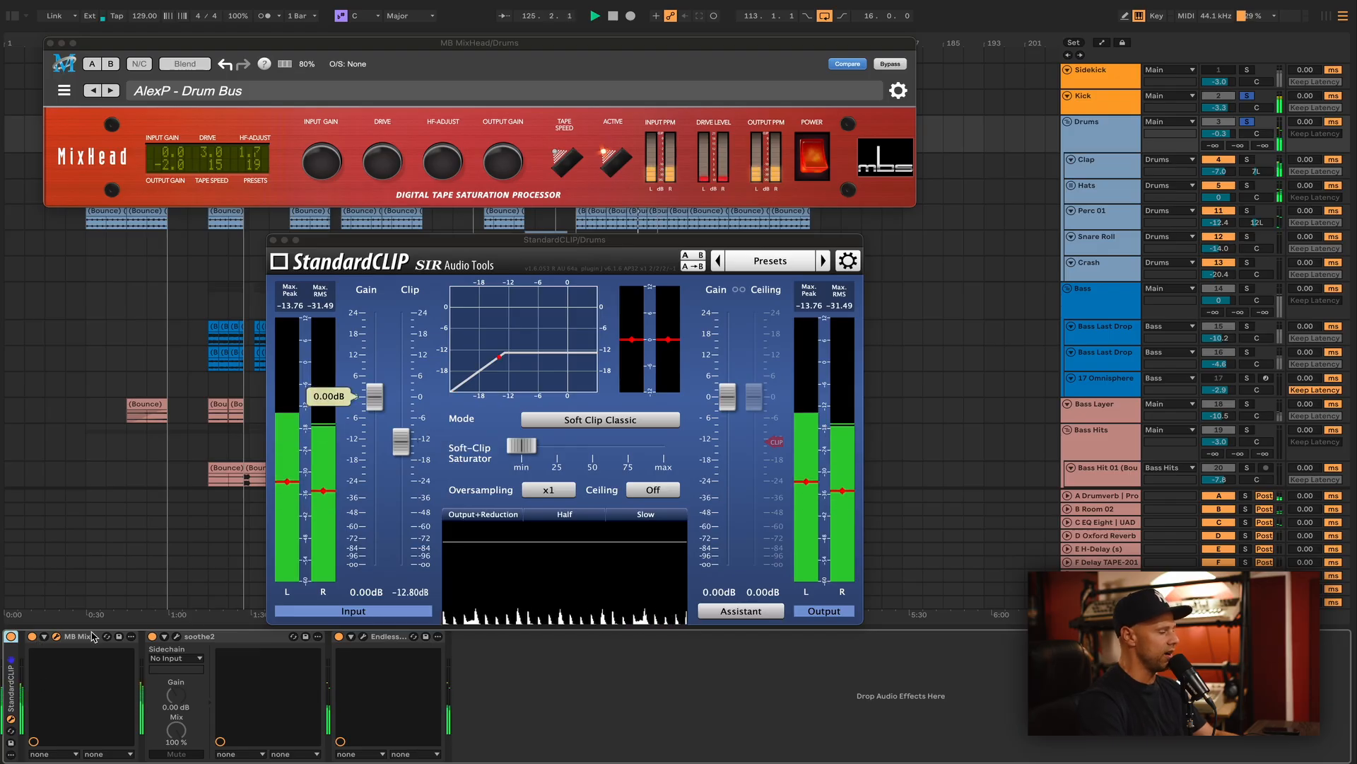
Turn off soothe2 and Endless Smile on the Drums group and compare playback with MB MixHead bypassed and enabled.
click(340, 636)
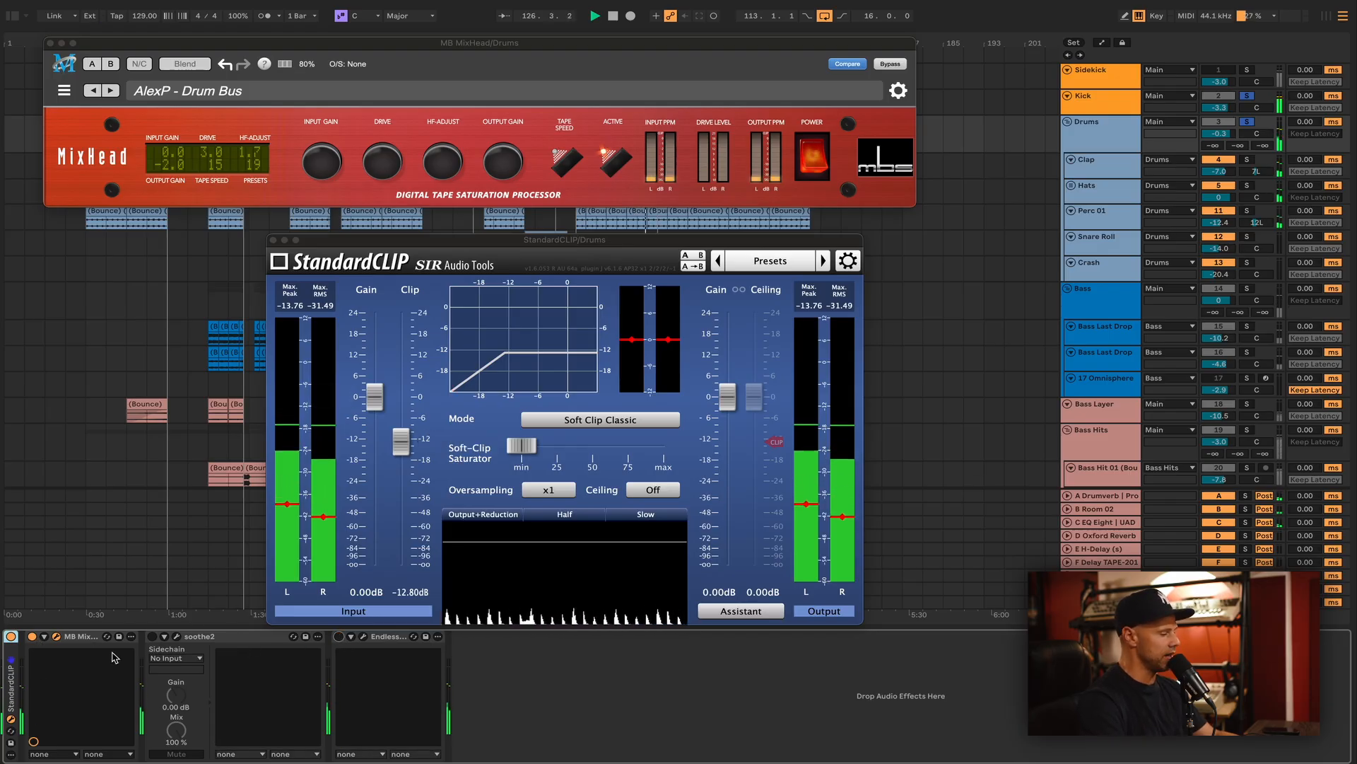
click(32, 636)
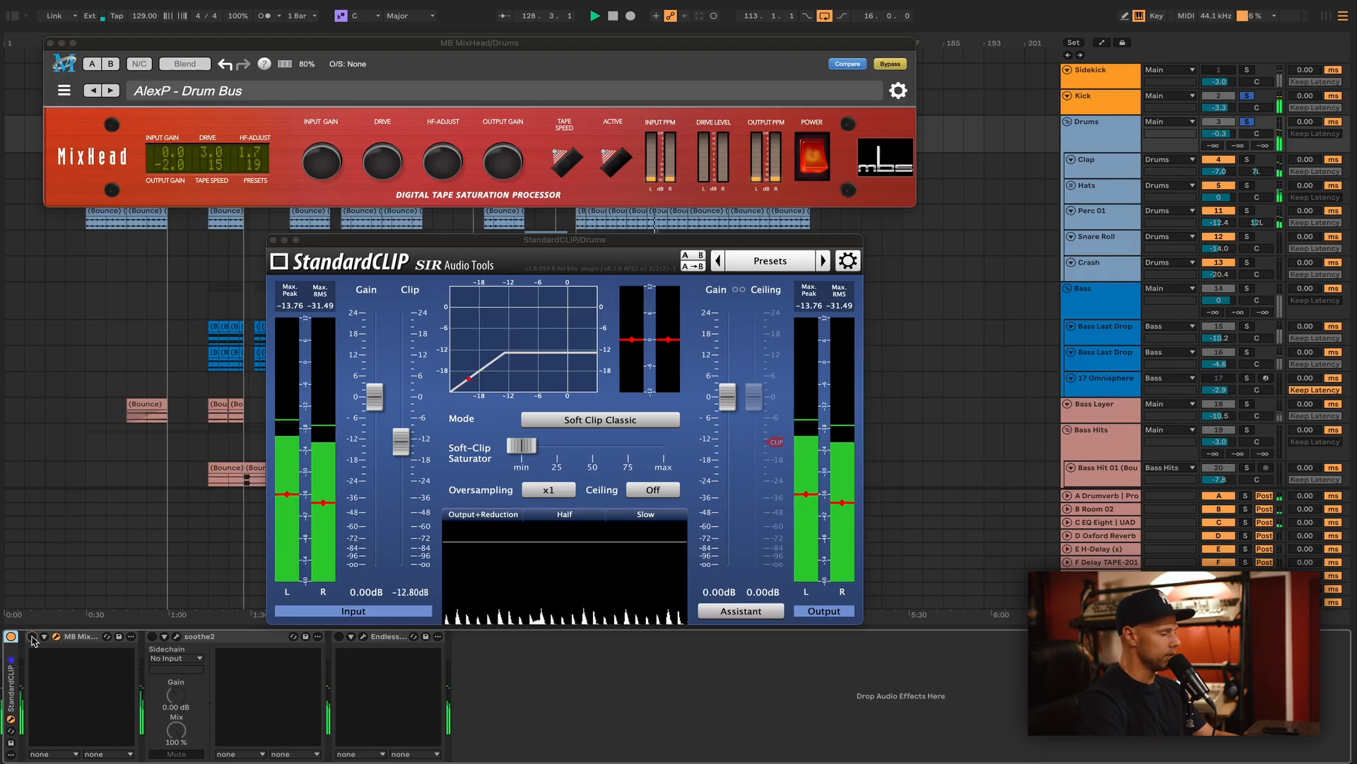
click(32, 637)
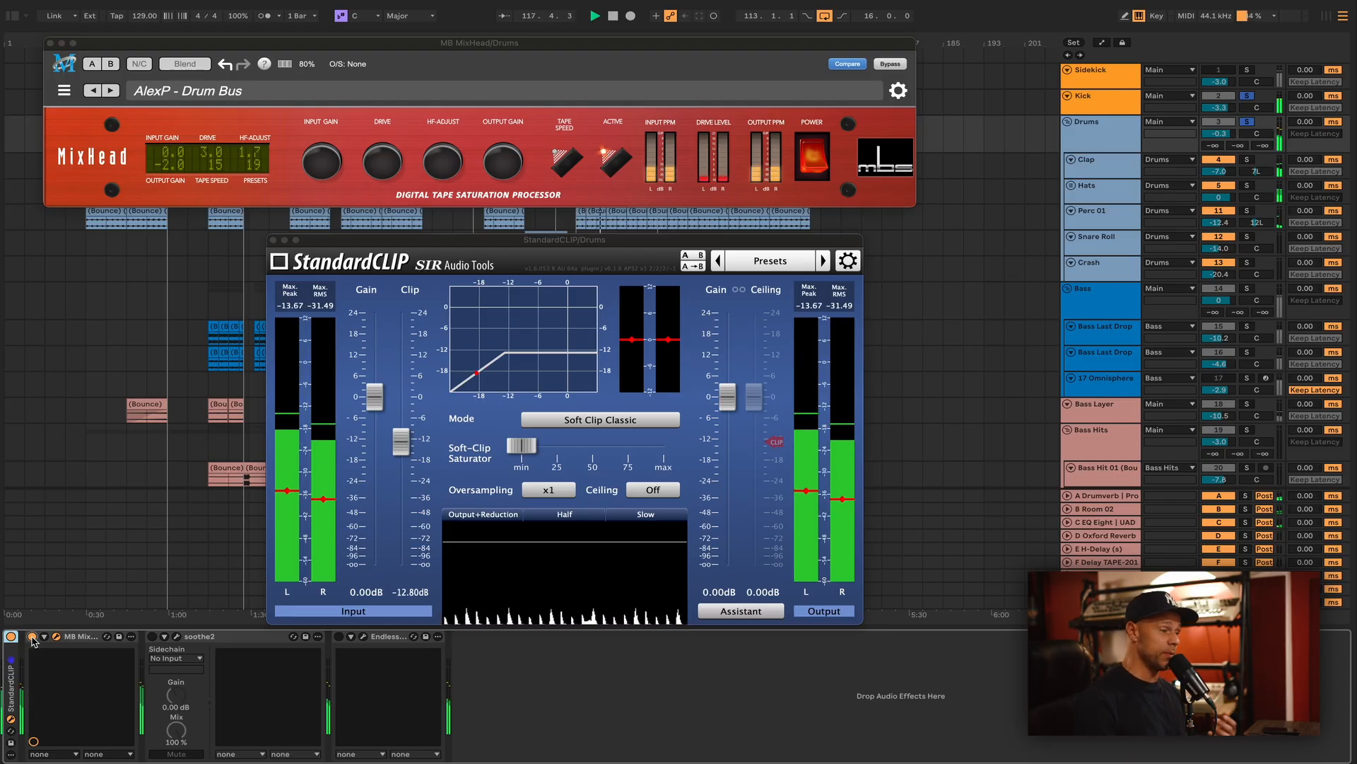
click(32, 637)
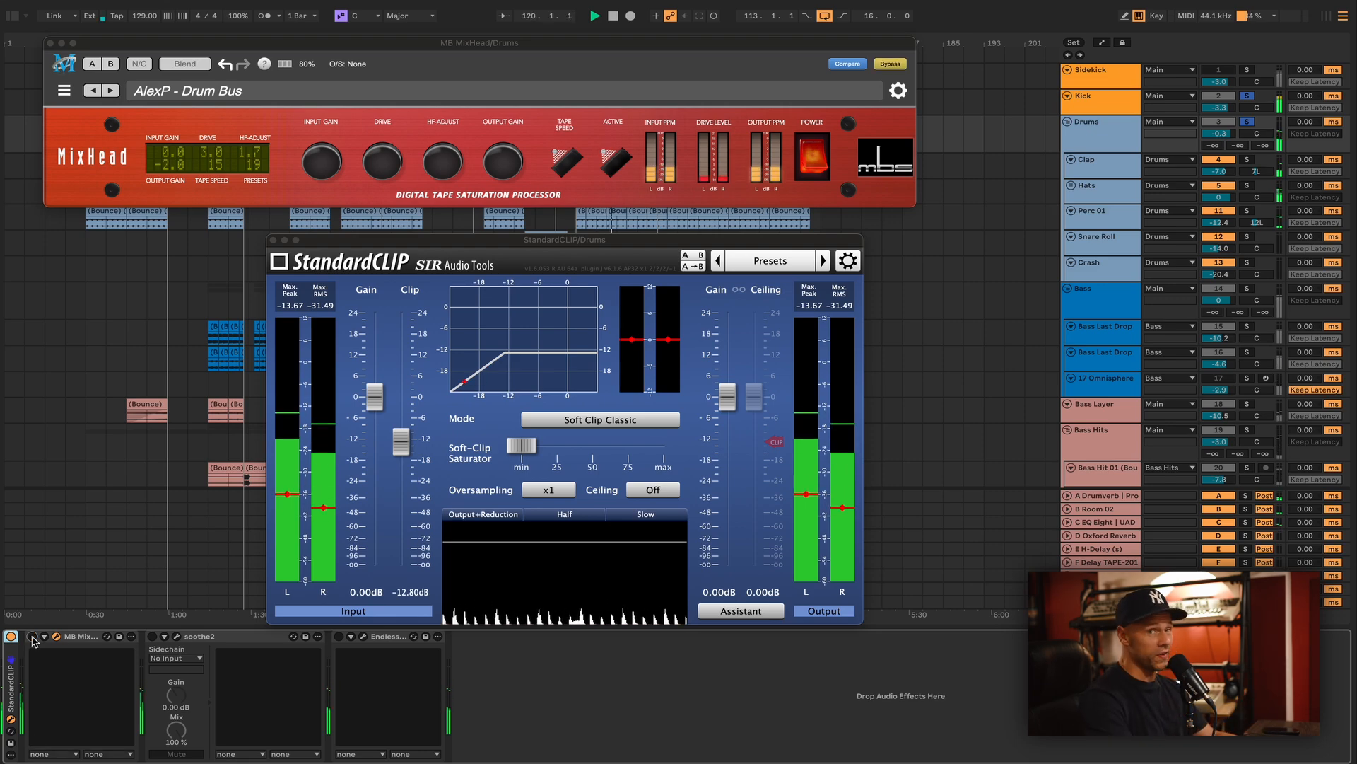
click(31, 637)
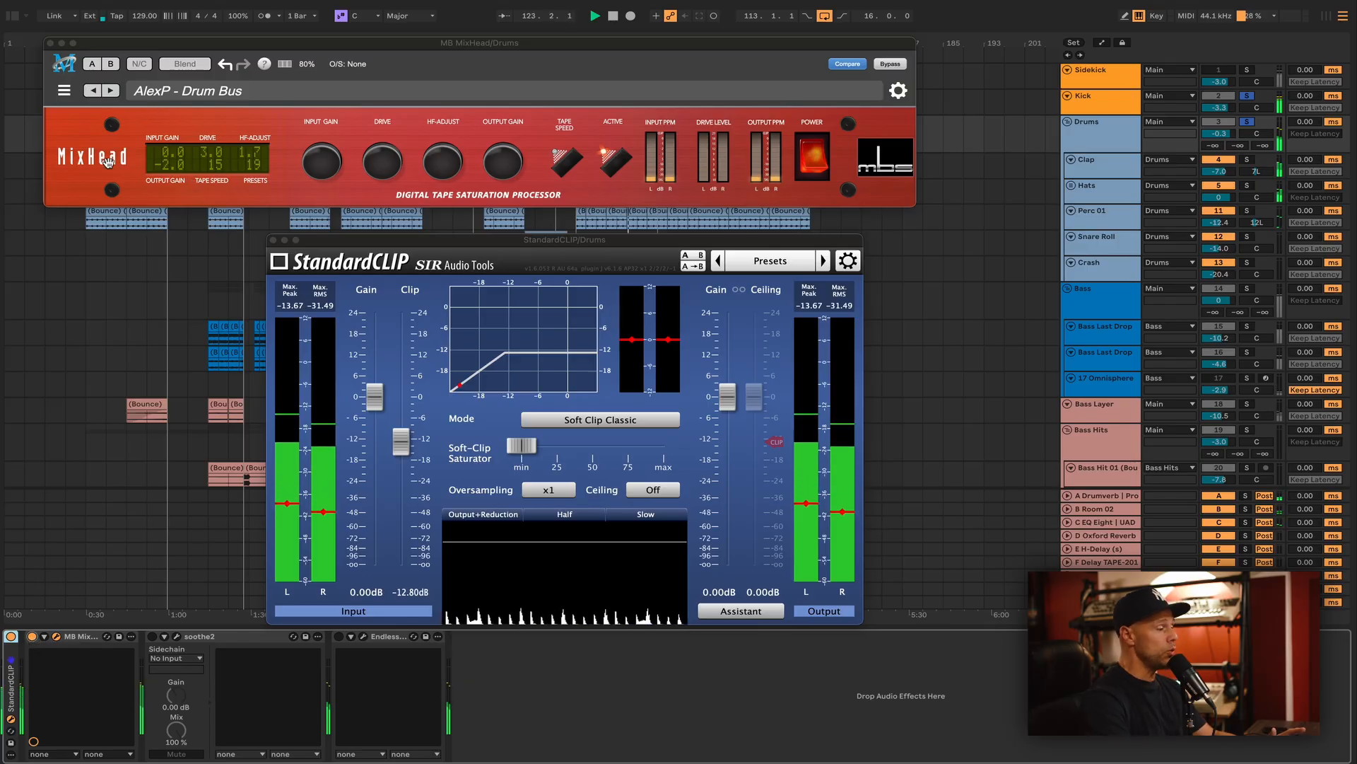
Collapse MB MixHead, re-enable and open soothe2, and compare the Drums with soothe2 bypassed and enabled.
double_click(79, 637)
click(78, 641)
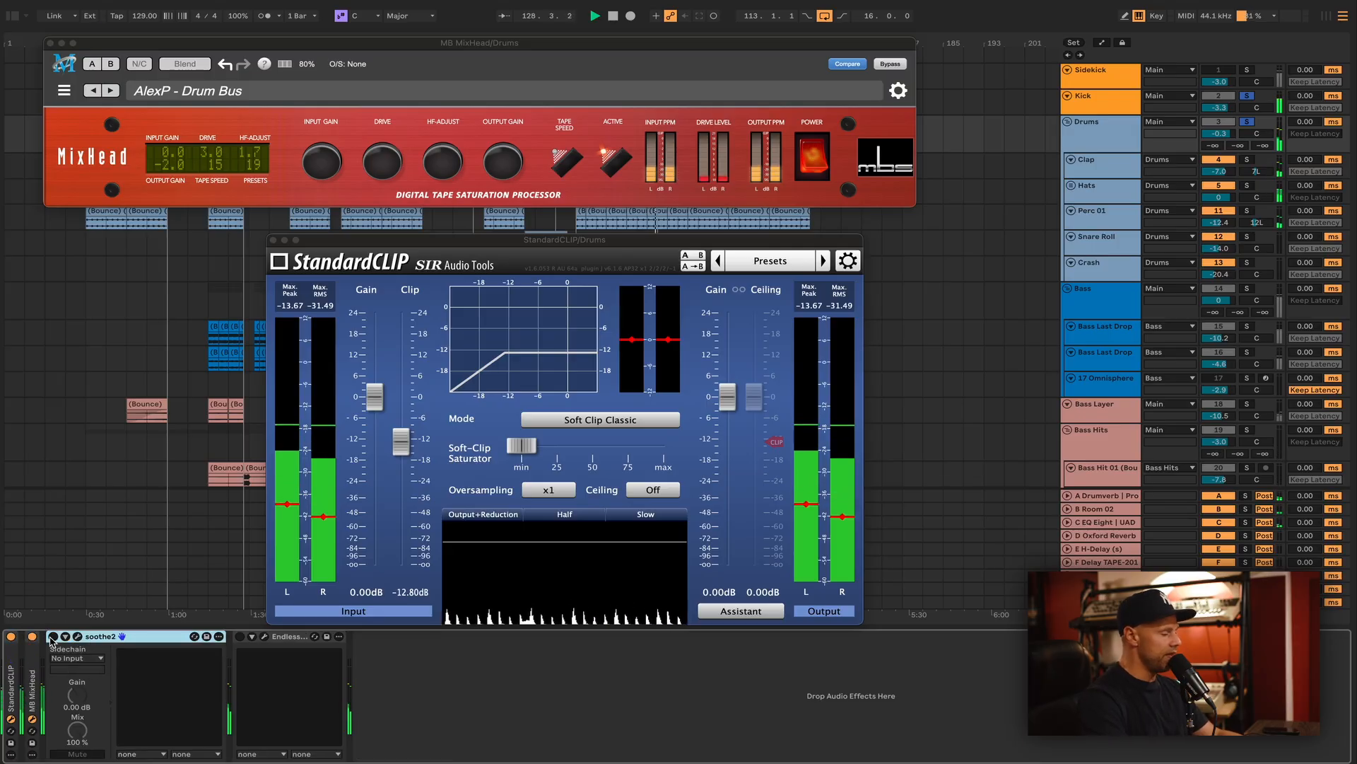
click(77, 637)
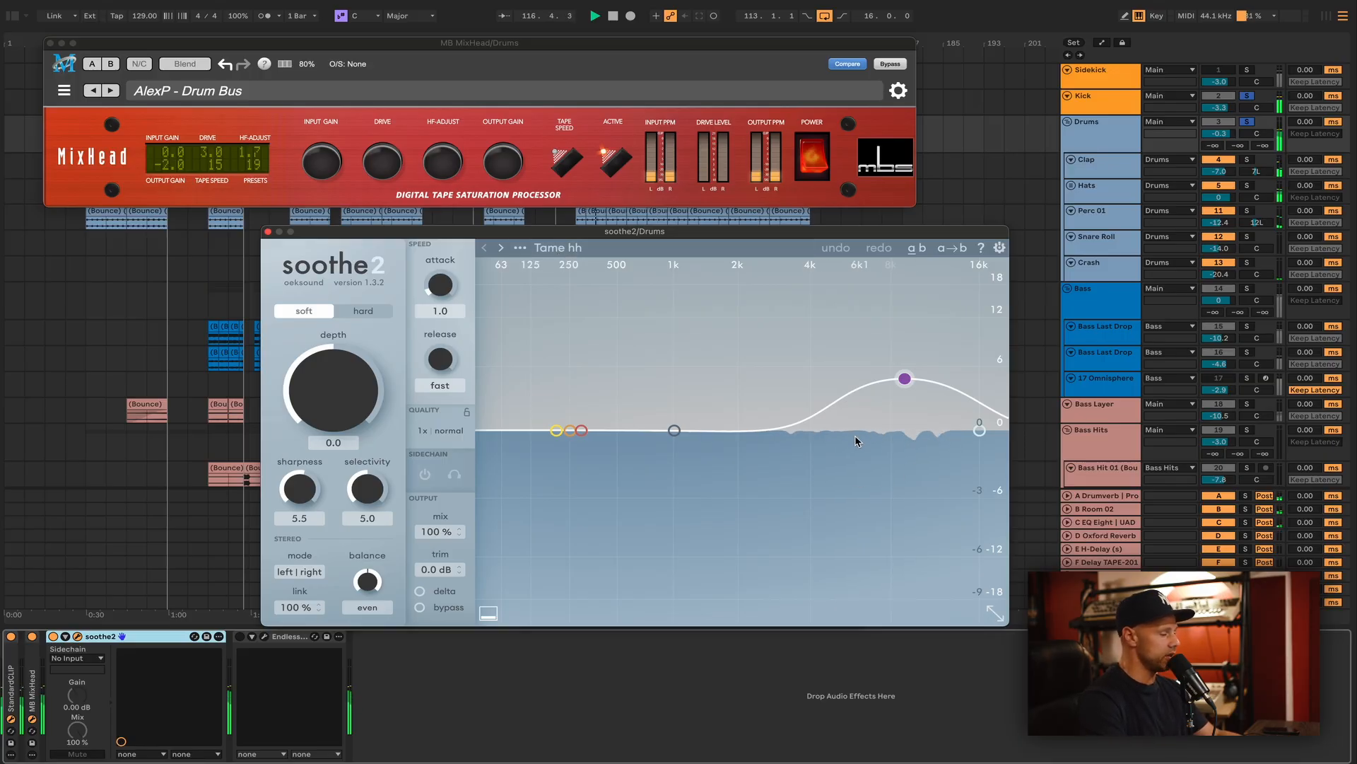
click(54, 637)
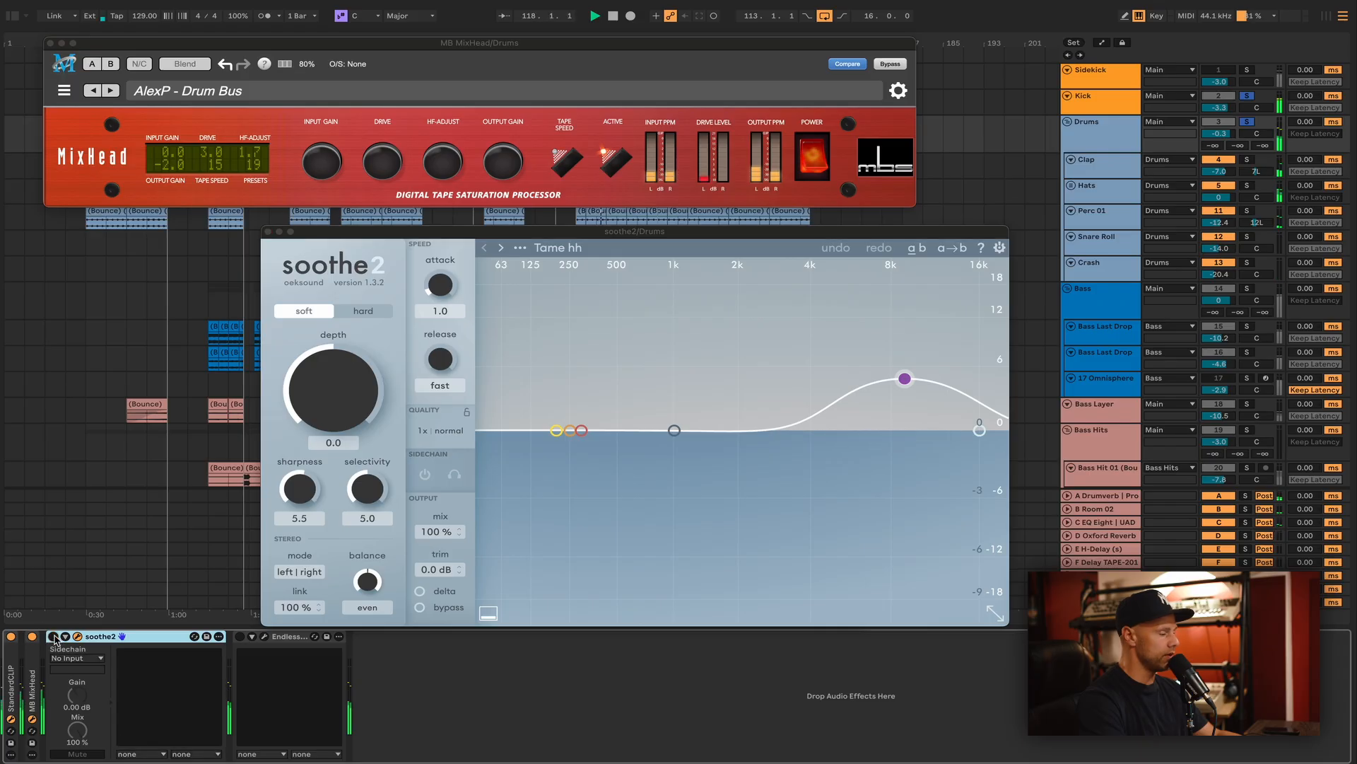
click(54, 637)
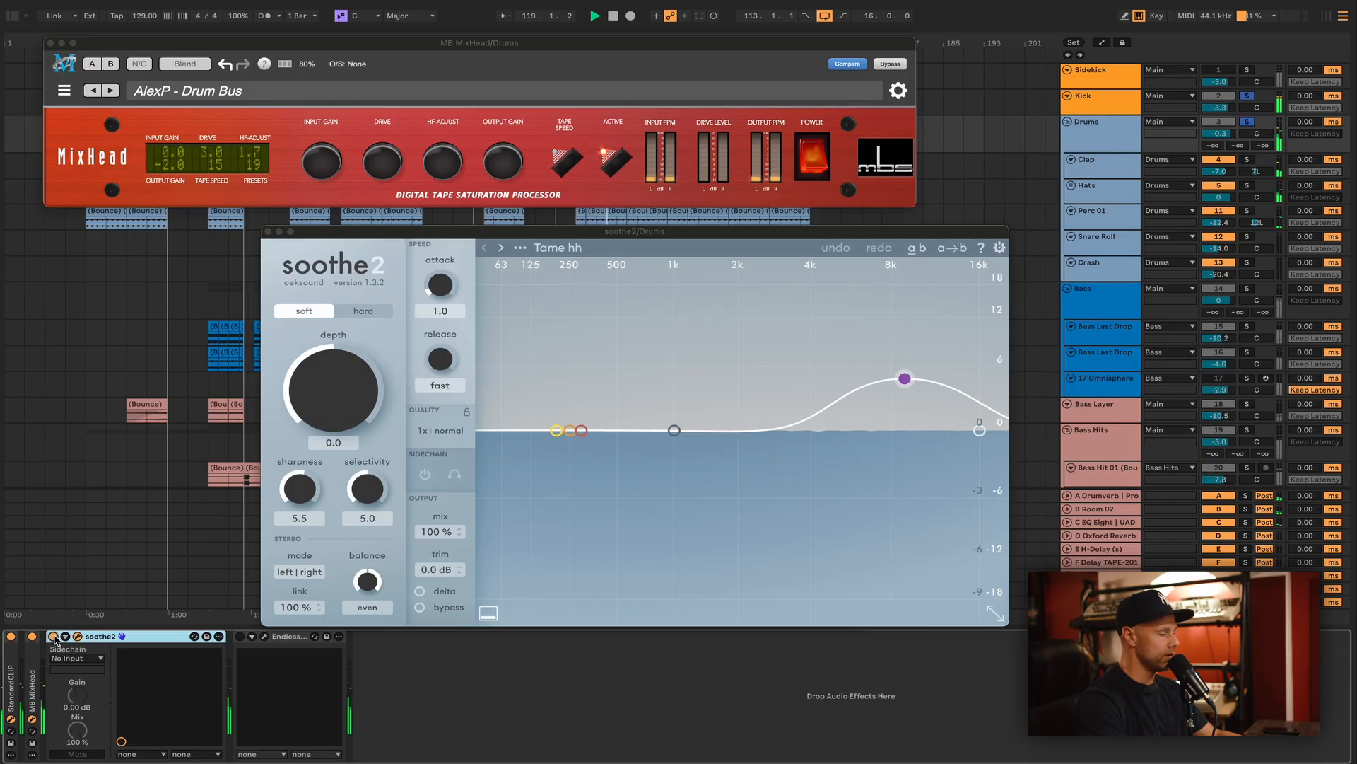
Collapse the soothe2 device and turn Endless Smile back on in the Drums chain.
double_click(112, 639)
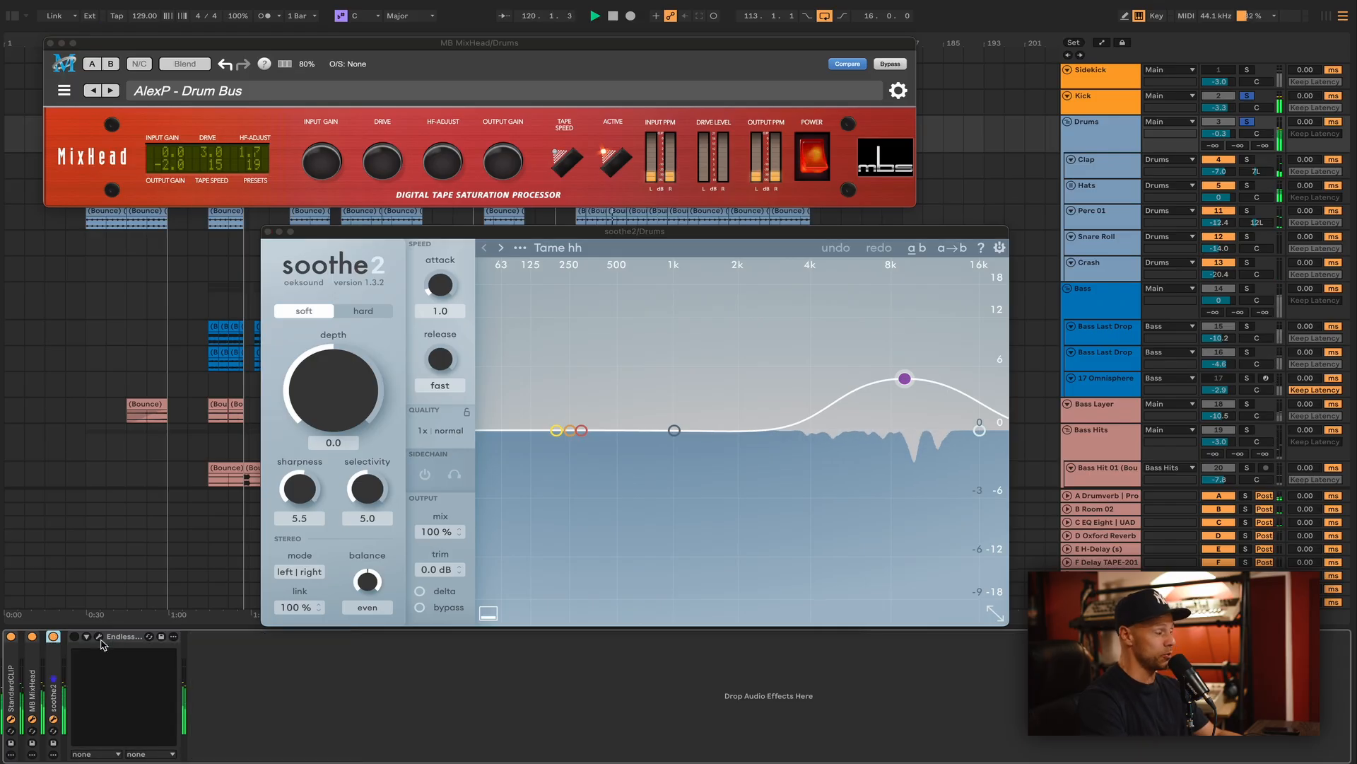
click(75, 637)
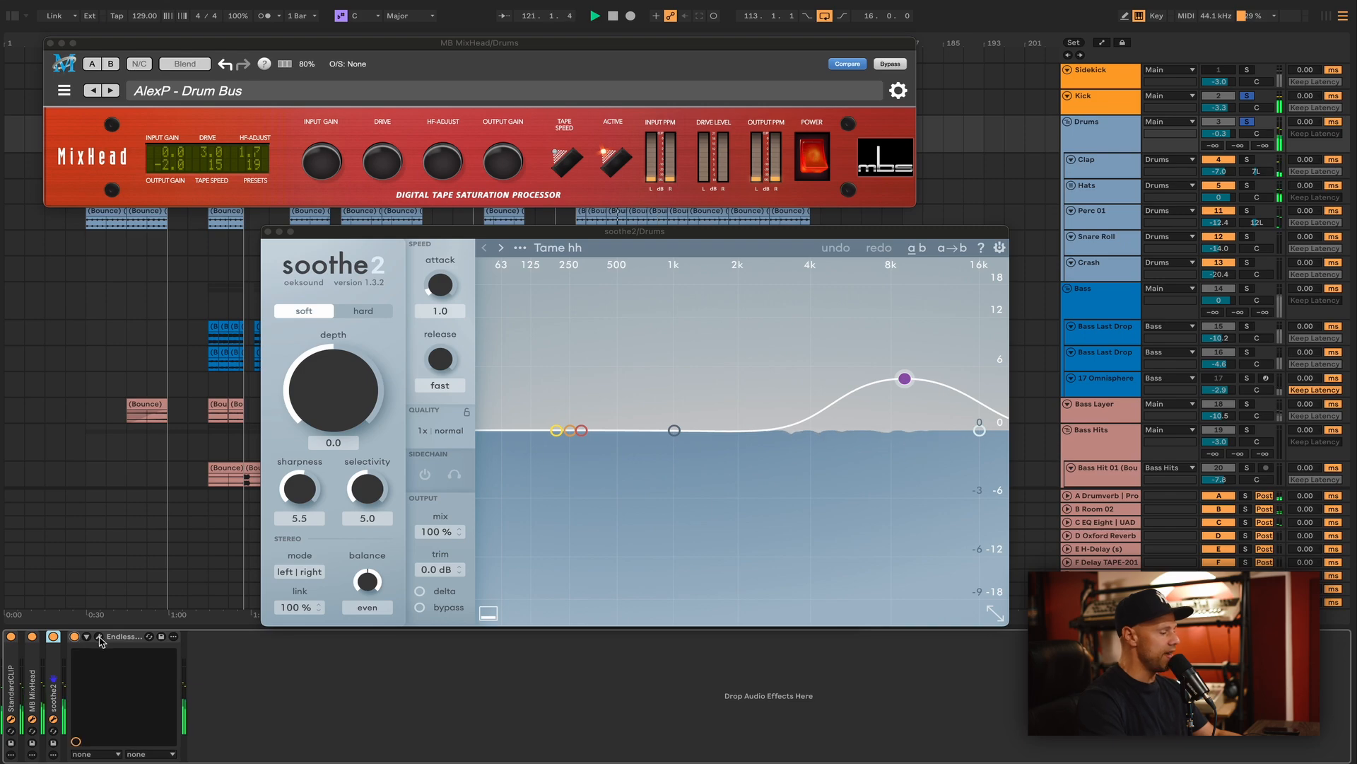
click(100, 638)
click(99, 638)
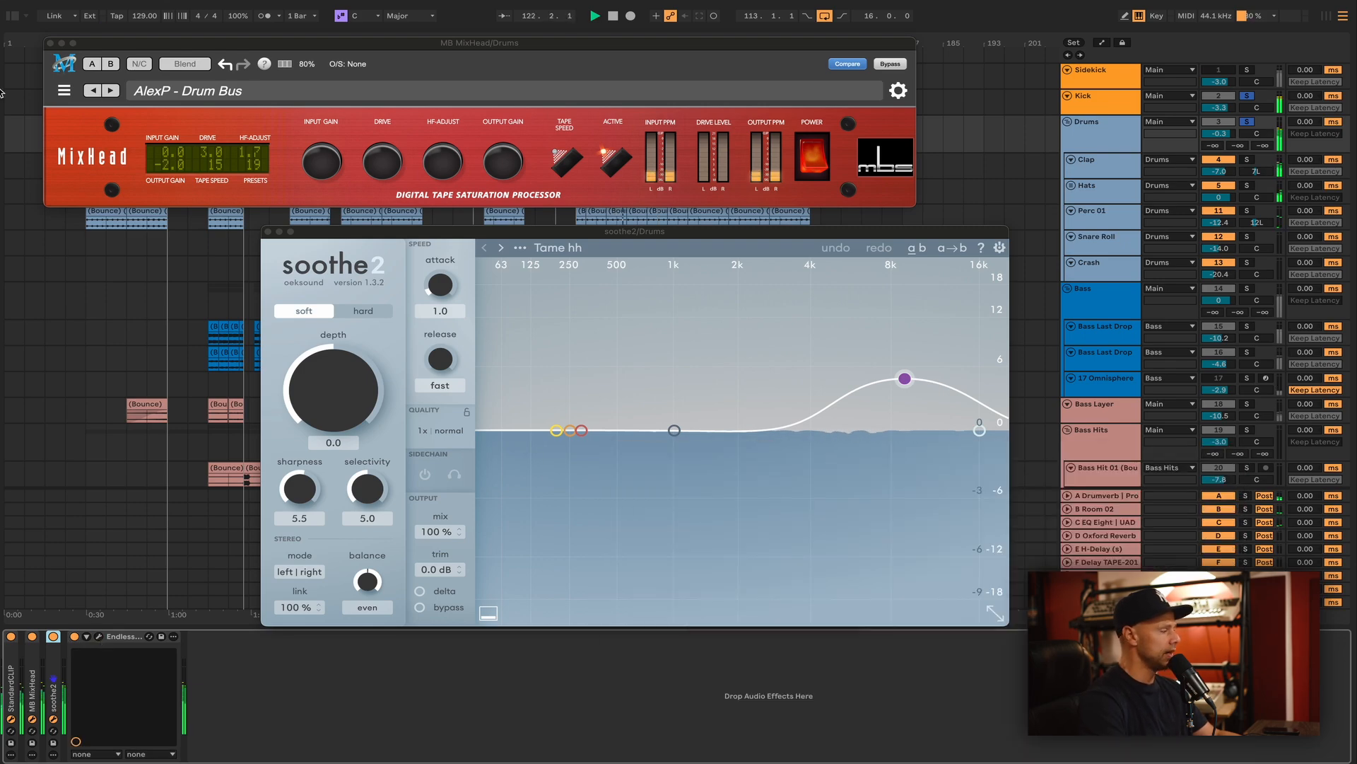
Close the MB MixHead, soothe2 and StandardCLIP windows and open Endless Smile.
click(50, 44)
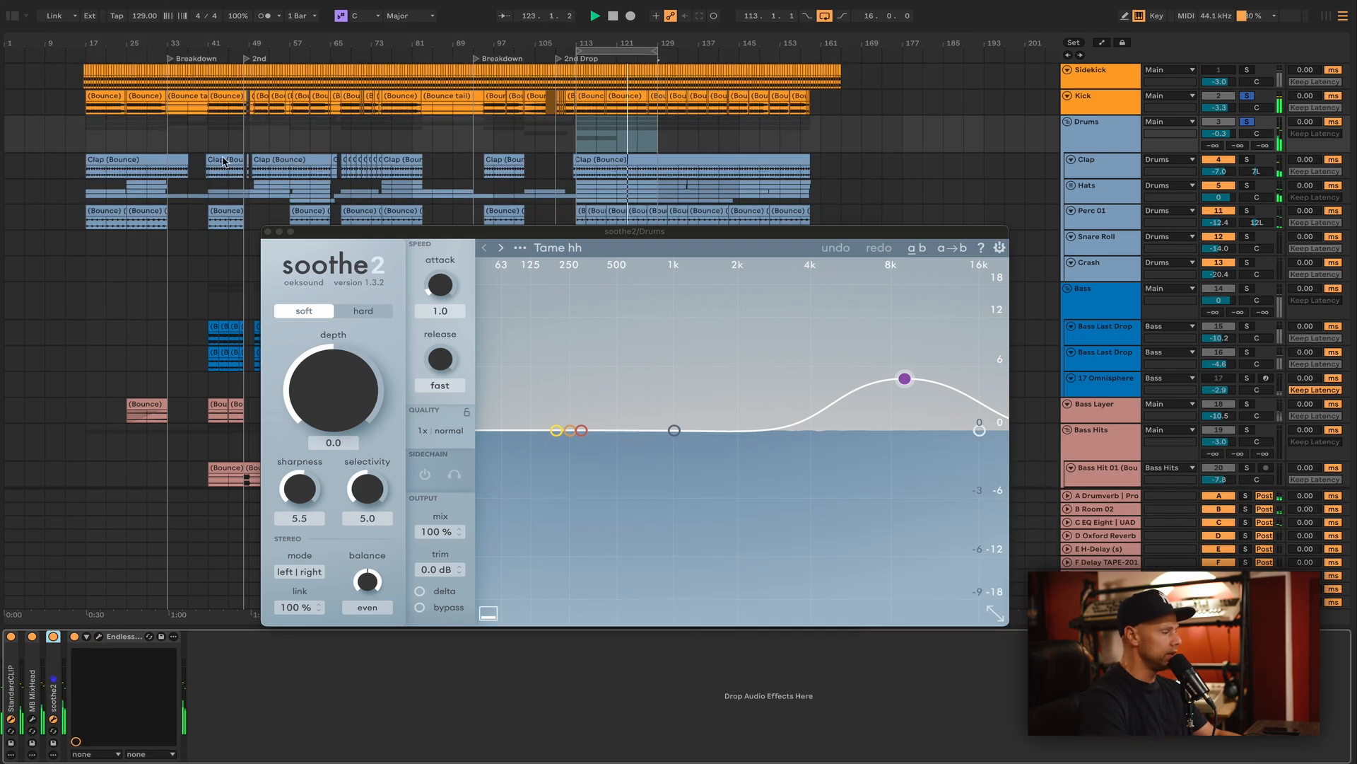
click(268, 232)
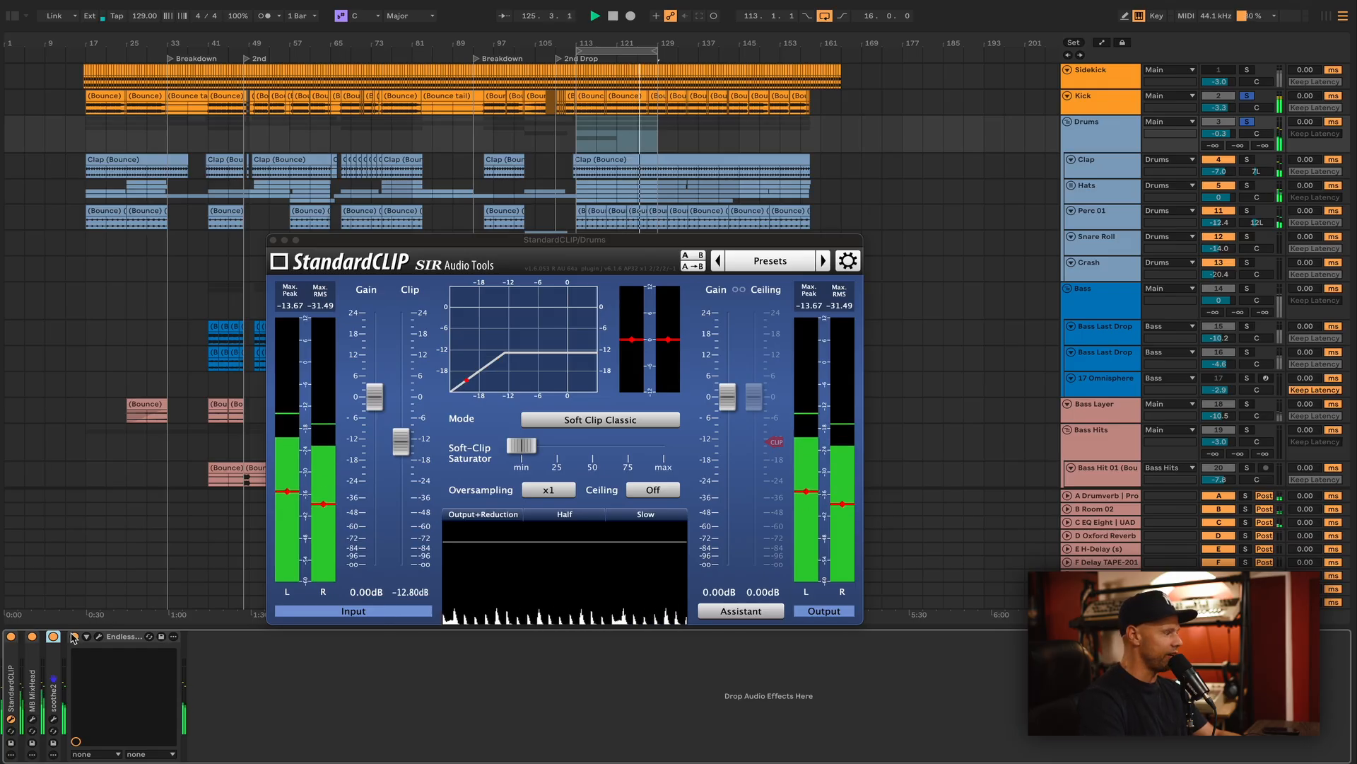
click(273, 242)
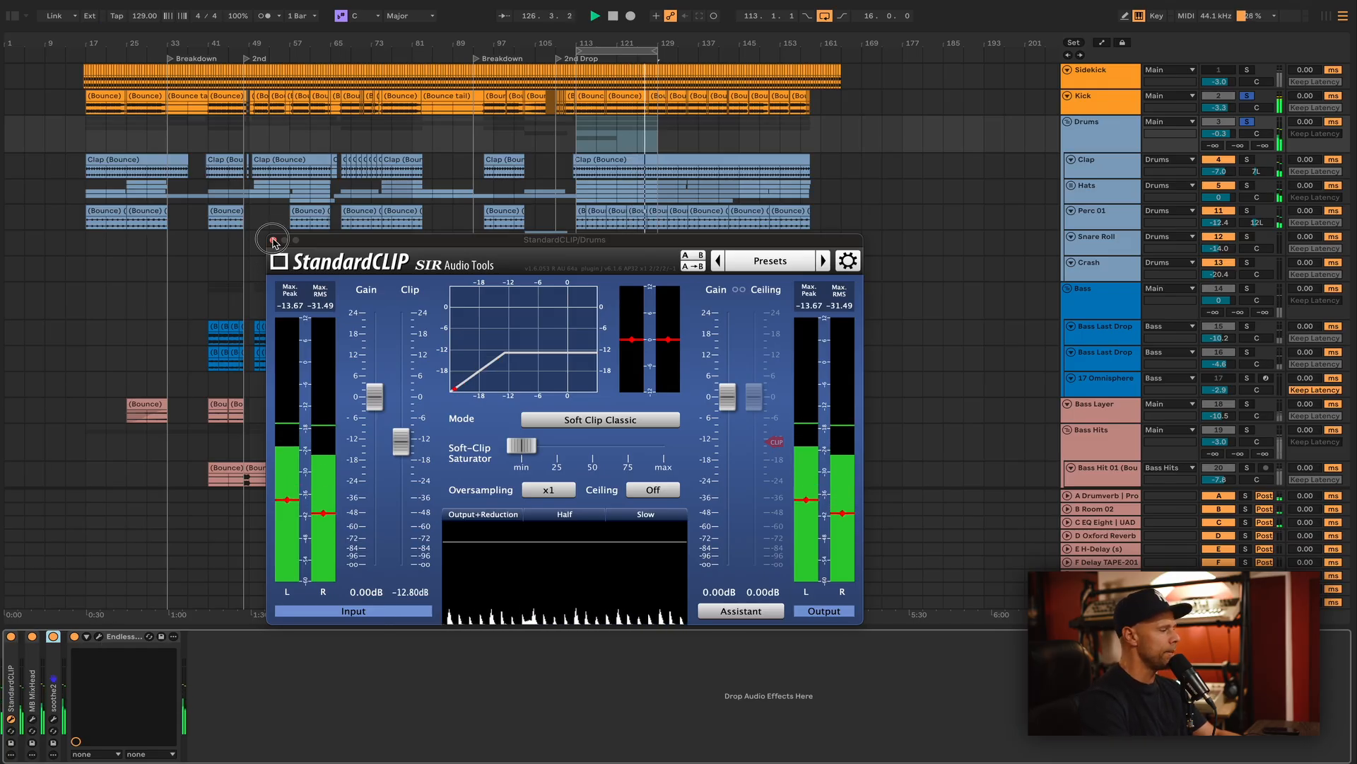
click(99, 637)
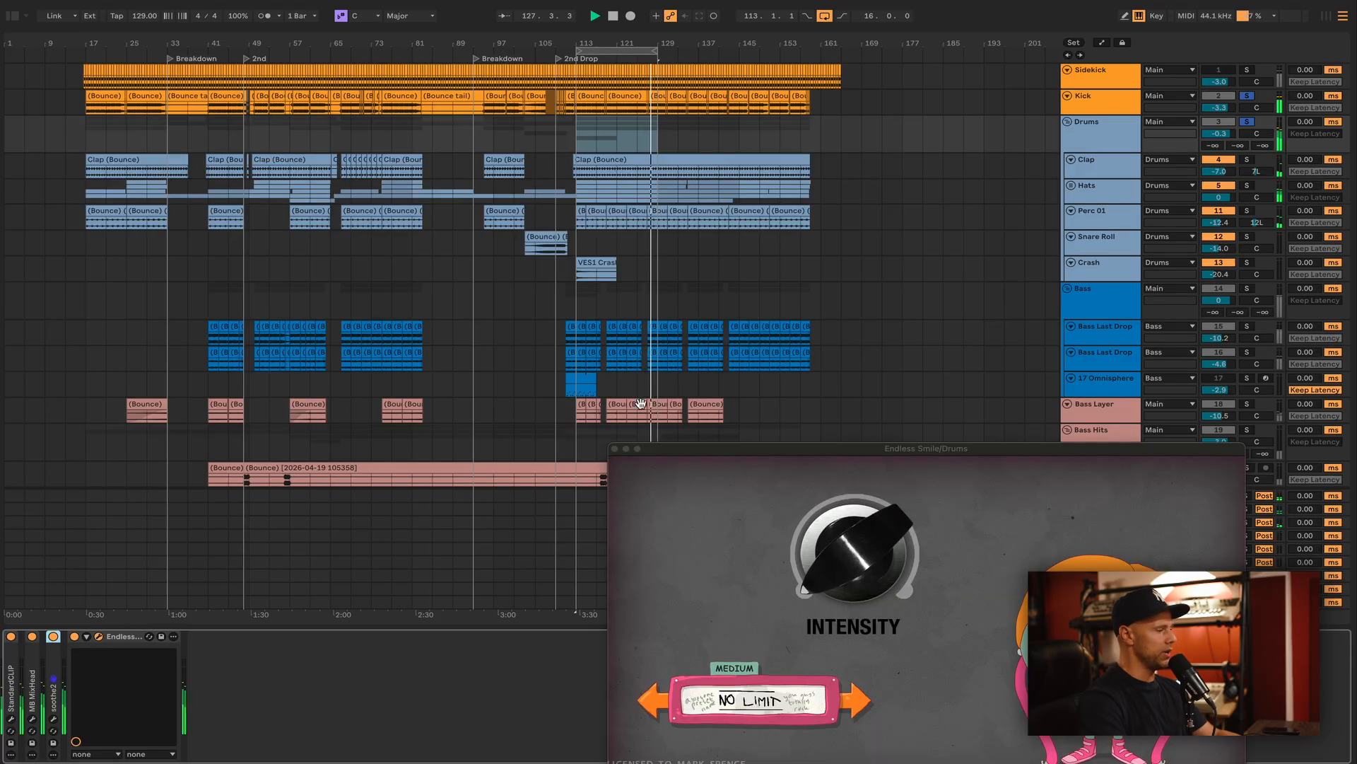
Stop playback, show the automation lanes and display Endless Smile's Intensity automation on the Drums group.
click(1088, 106)
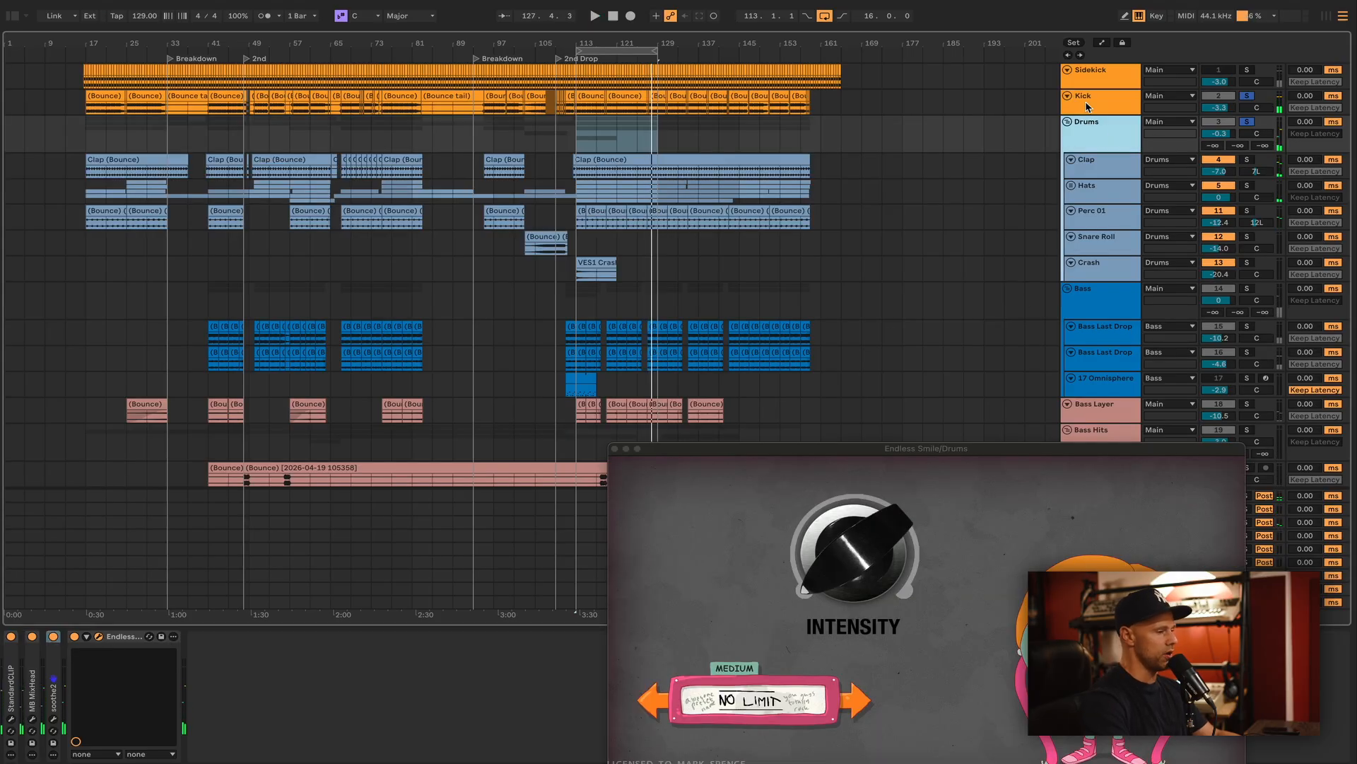
click(1102, 42)
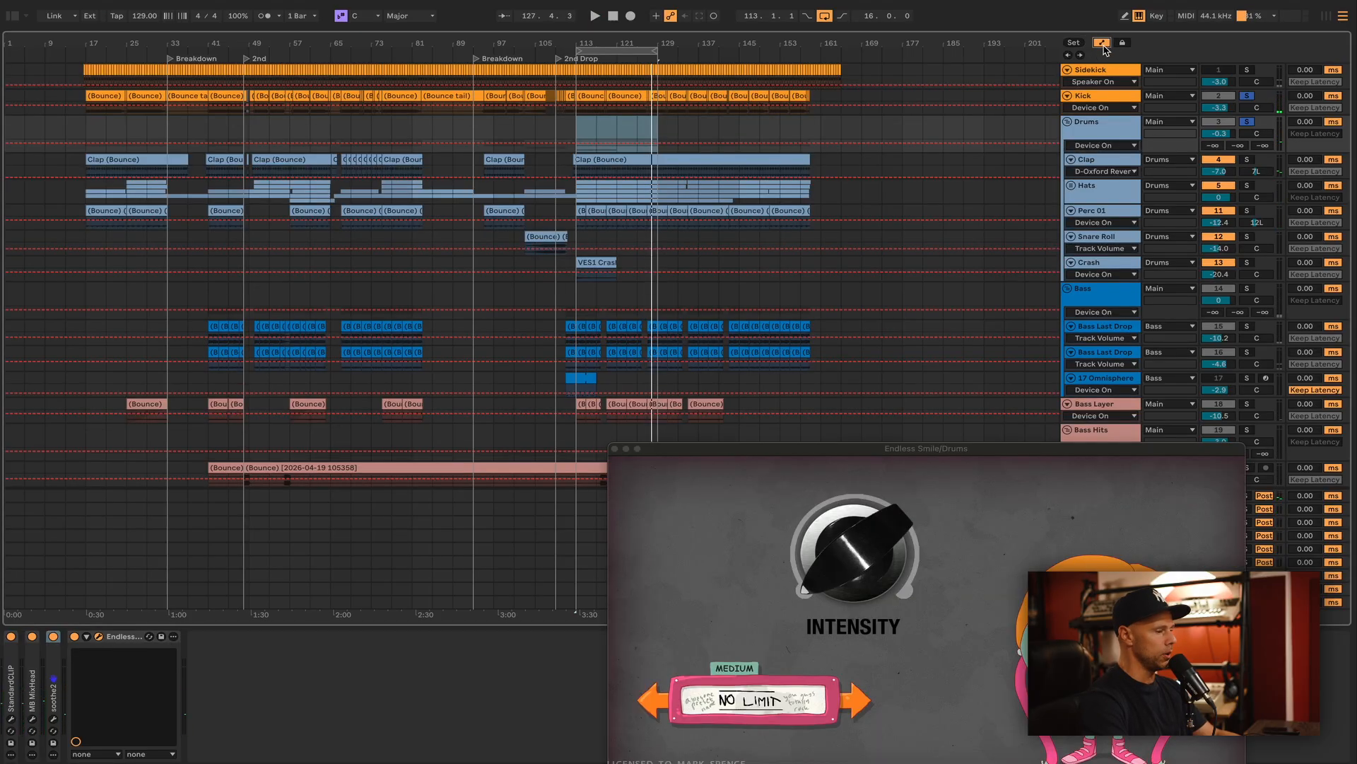
click(1107, 145)
click(1108, 171)
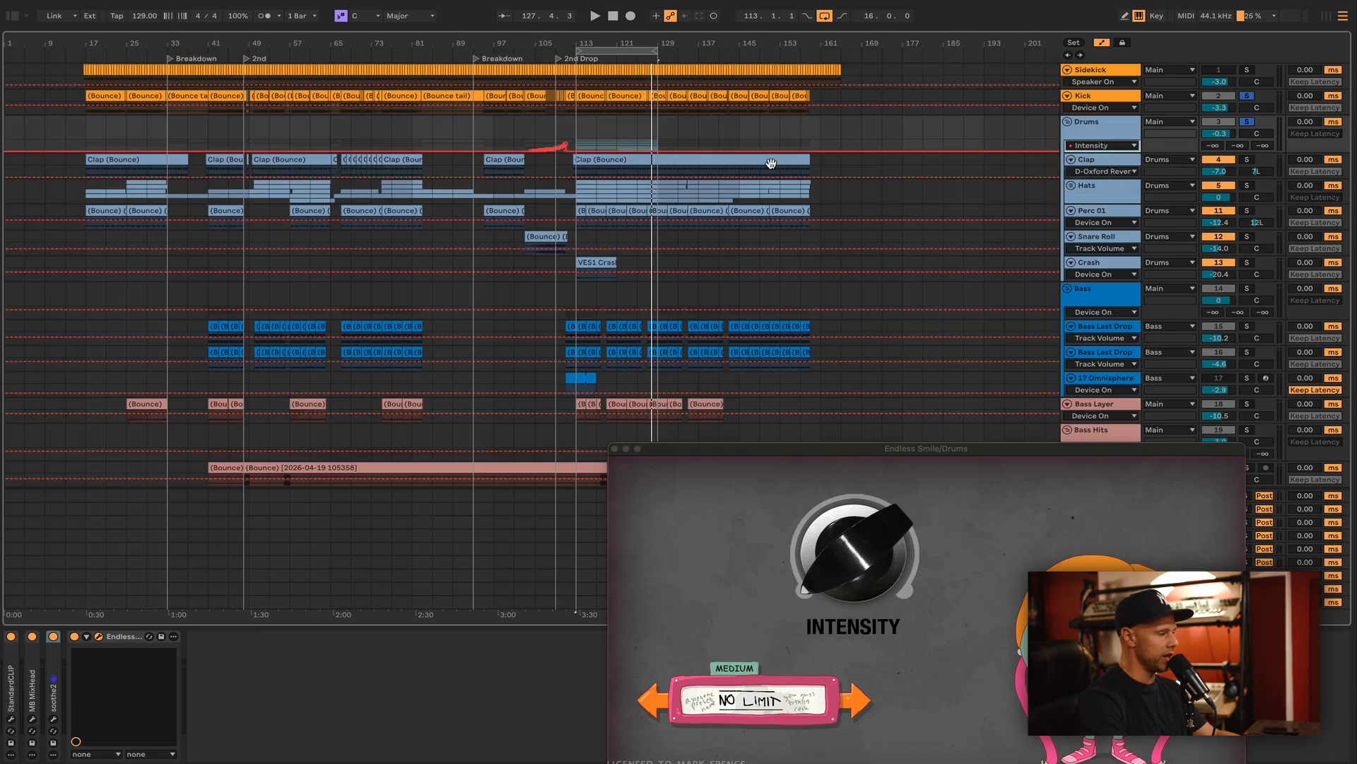
Play the build-up from about bar 105 into the 2nd Drop to review the Intensity automation on the Drums.
click(536, 133)
key(space)
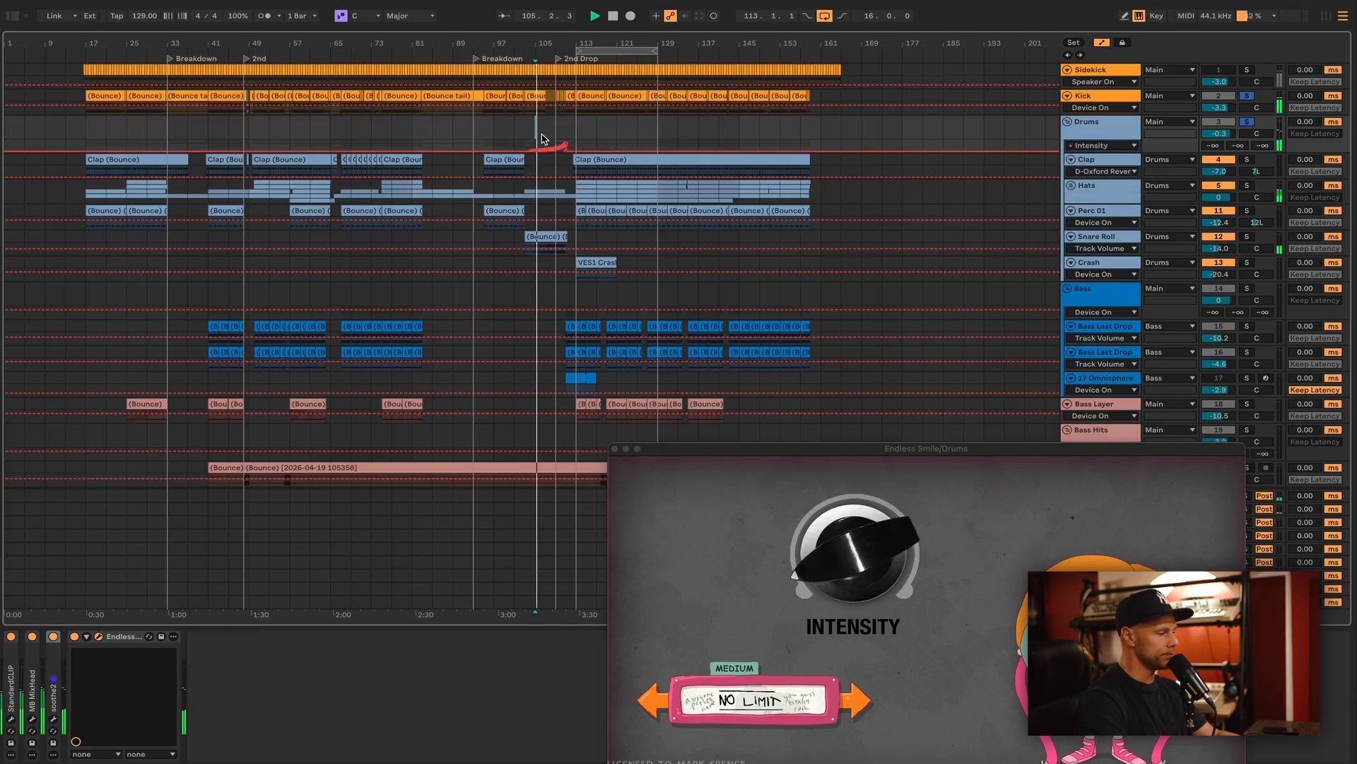
drag(591, 49, 591, 150)
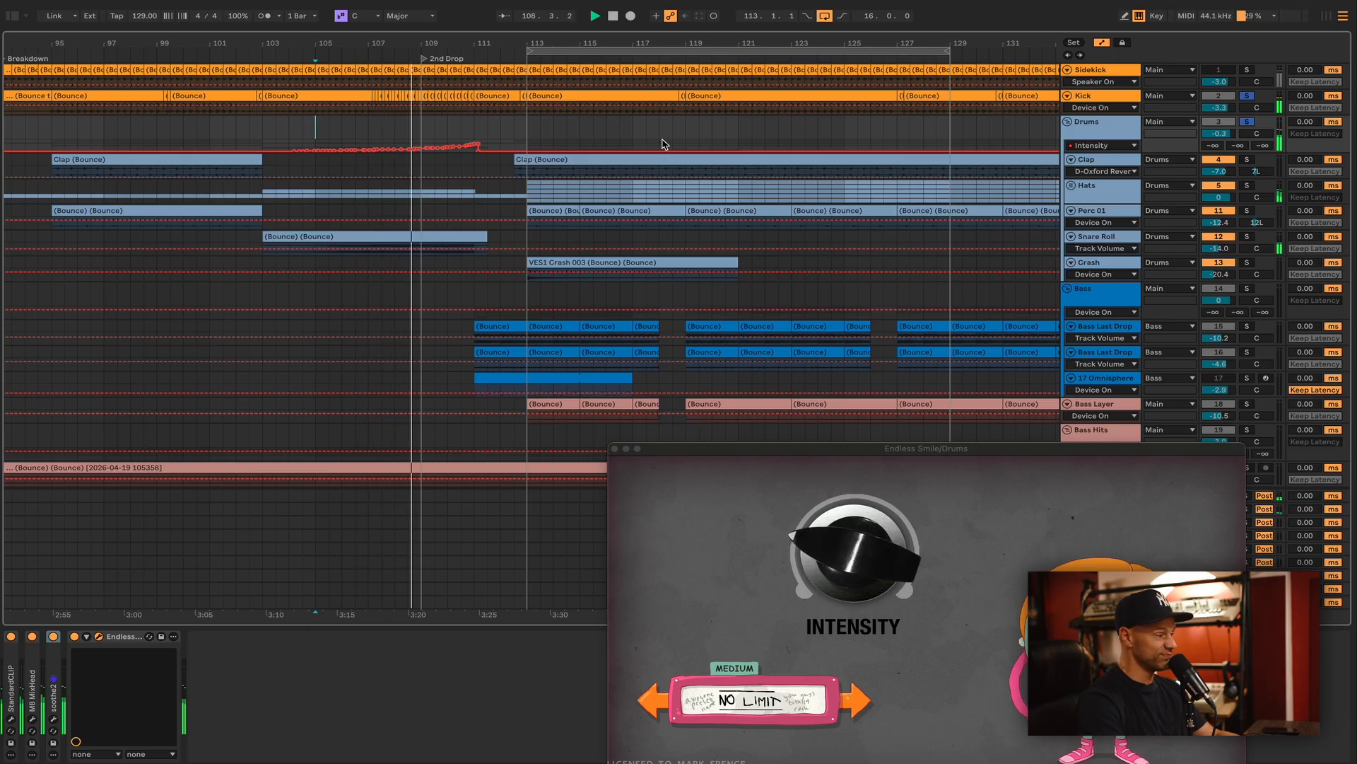
drag(554, 47, 553, 5)
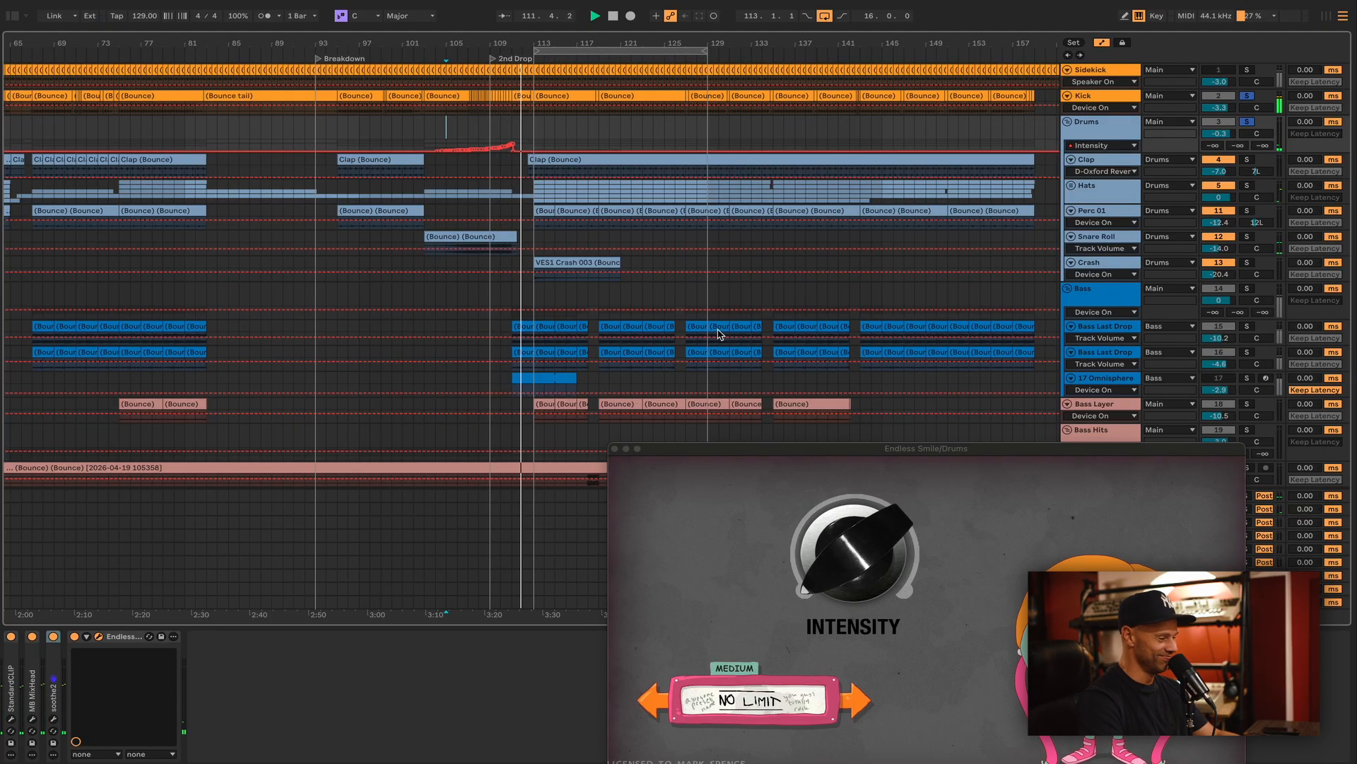
click(576, 129)
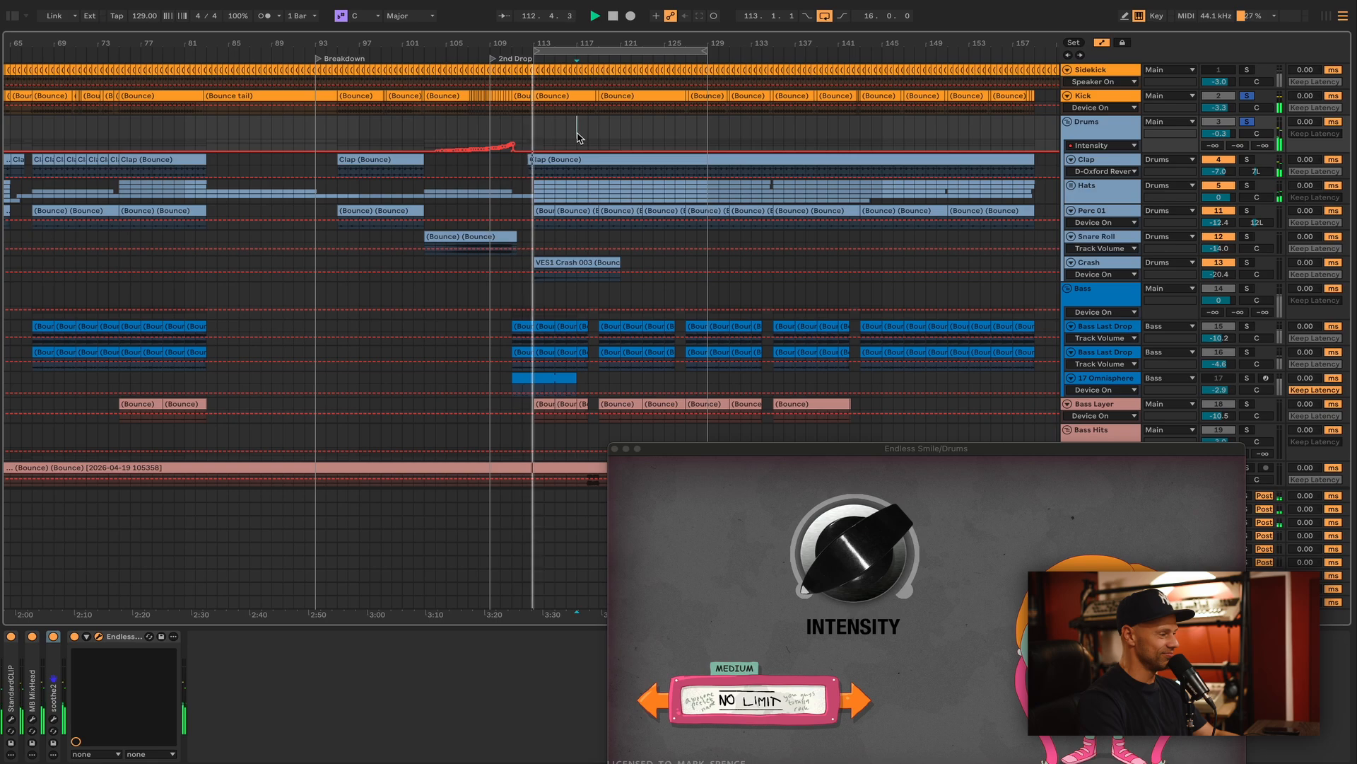
key(space)
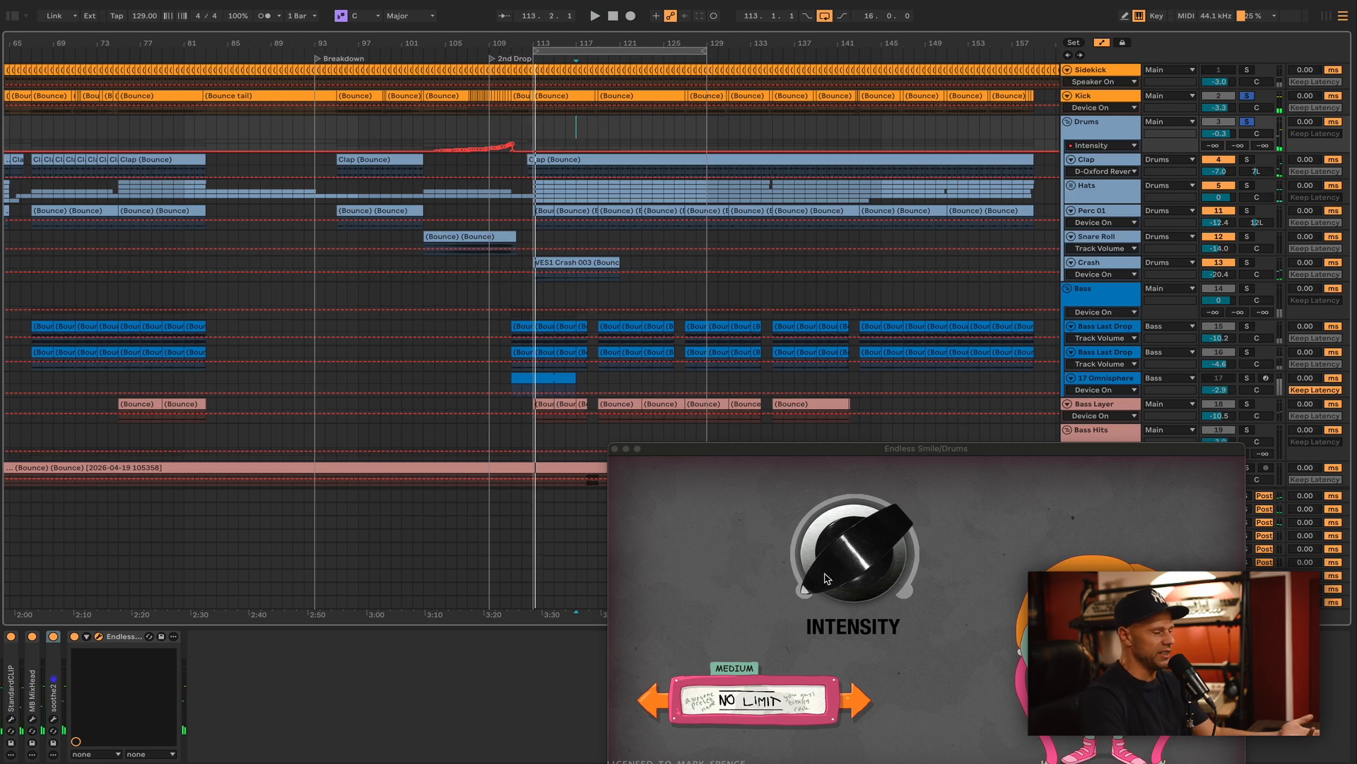
Try the Dada Dynamite preset in Endless Smile and sweep its Intensity during playback of the drop.
click(861, 707)
click(861, 707)
click(862, 709)
key(space)
drag(850, 552, 828, 576)
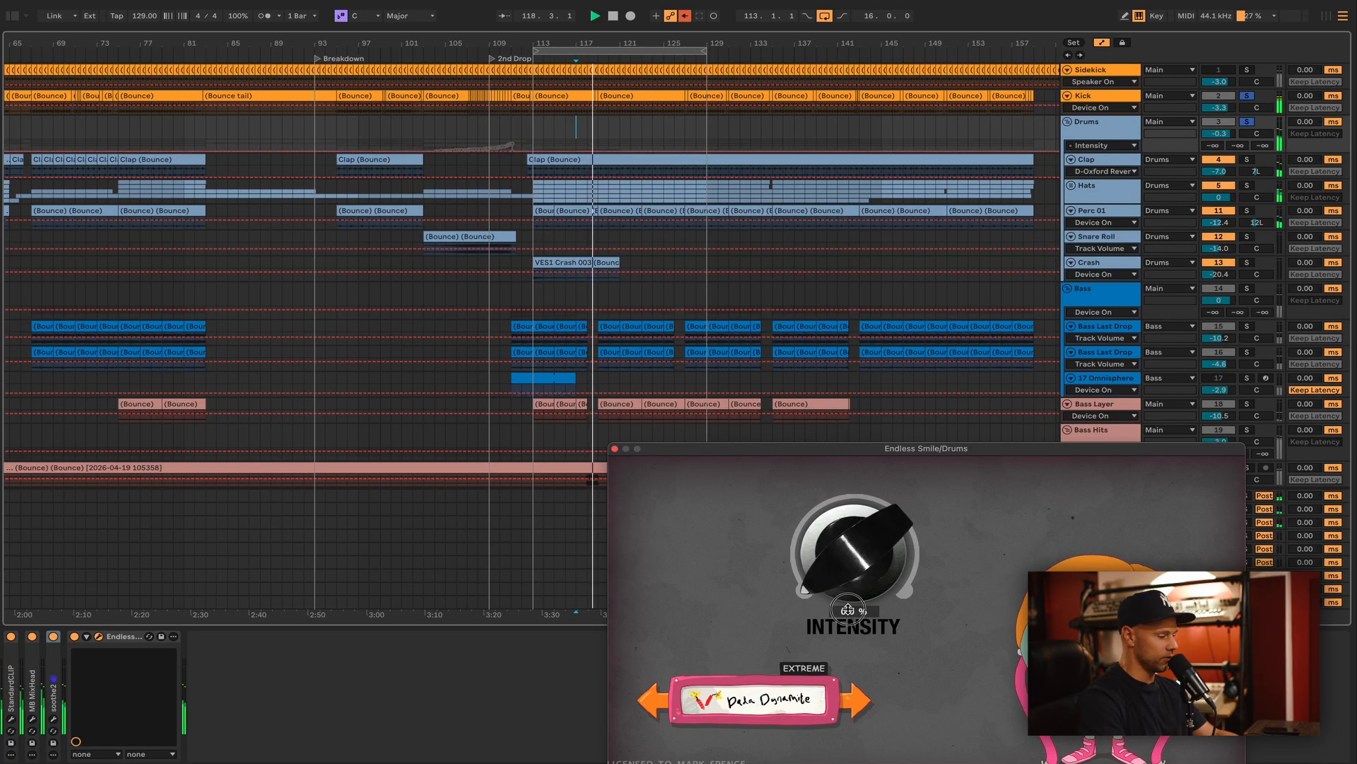
Return Endless Smile to the No Limit preset and re-enable the overridden automation.
click(667, 718)
click(665, 714)
click(663, 713)
click(662, 712)
click(857, 701)
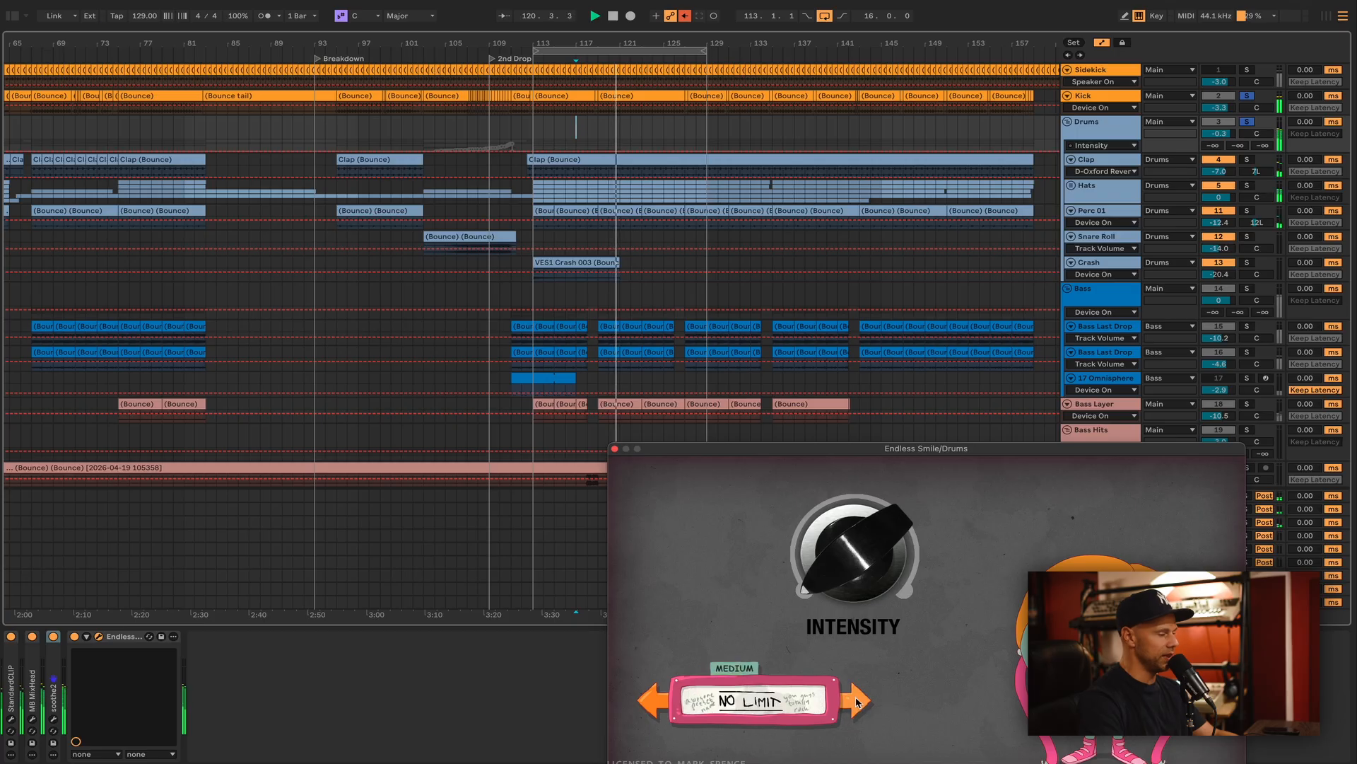
click(684, 16)
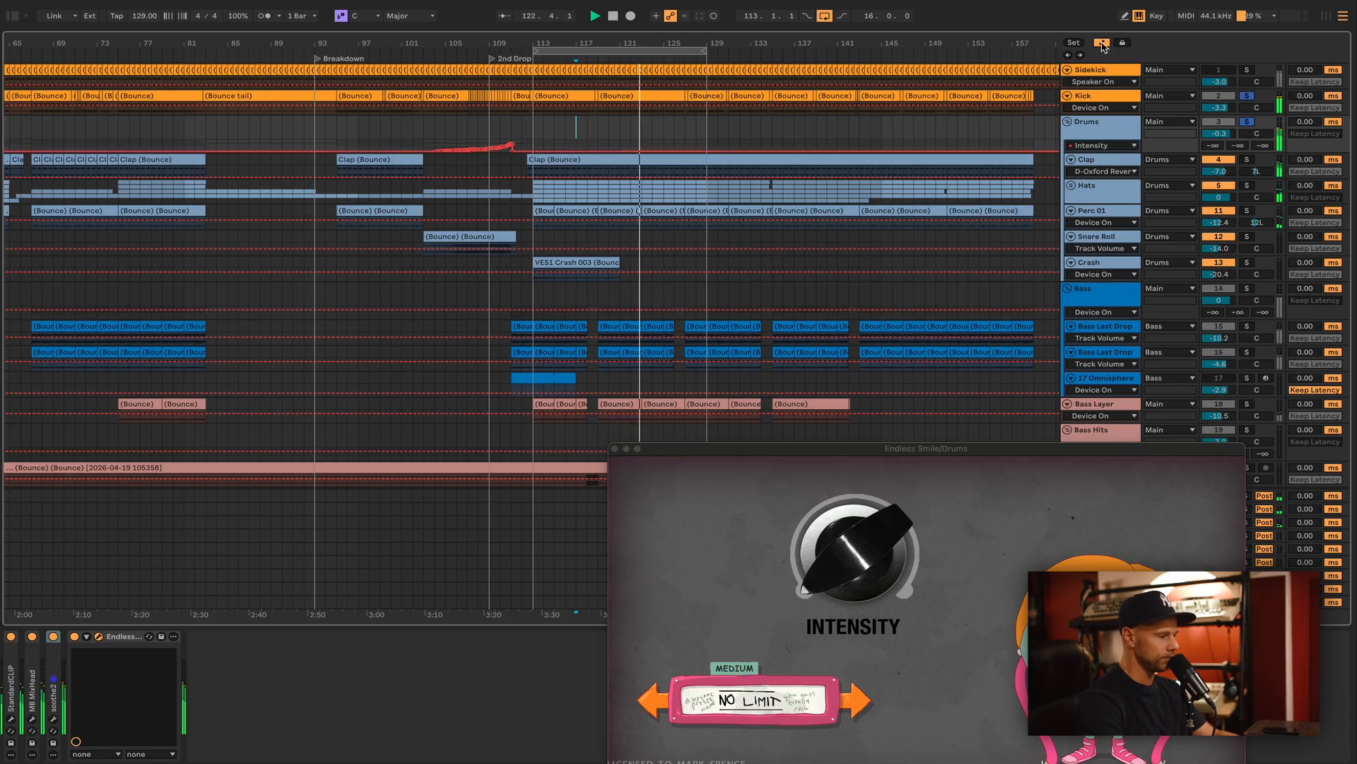
Hide the automation lanes and play the Kick and Drums from bar 113.
key(a)
click(1108, 170)
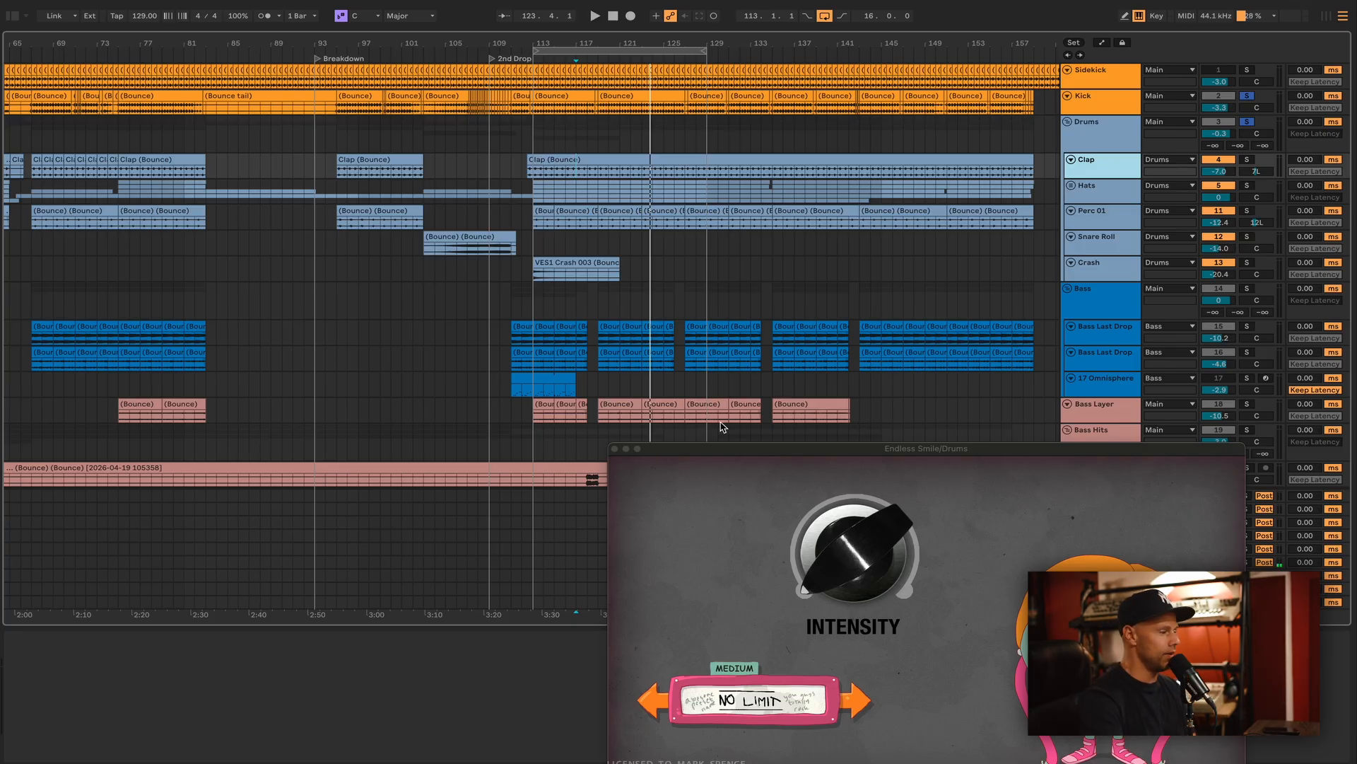
click(533, 131)
key(space)
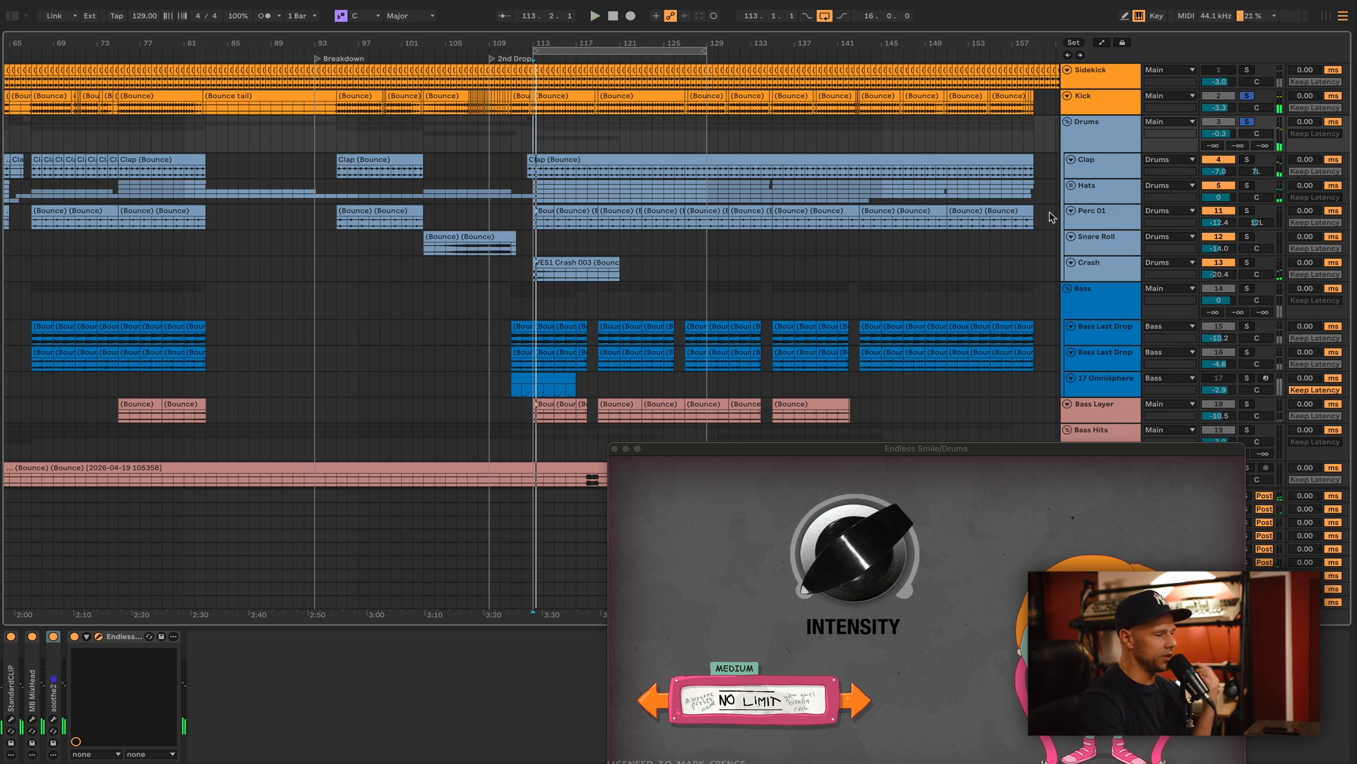
Select the Clap track, enlarge it to show its send levels, and resume playback from bar 113.
click(1099, 179)
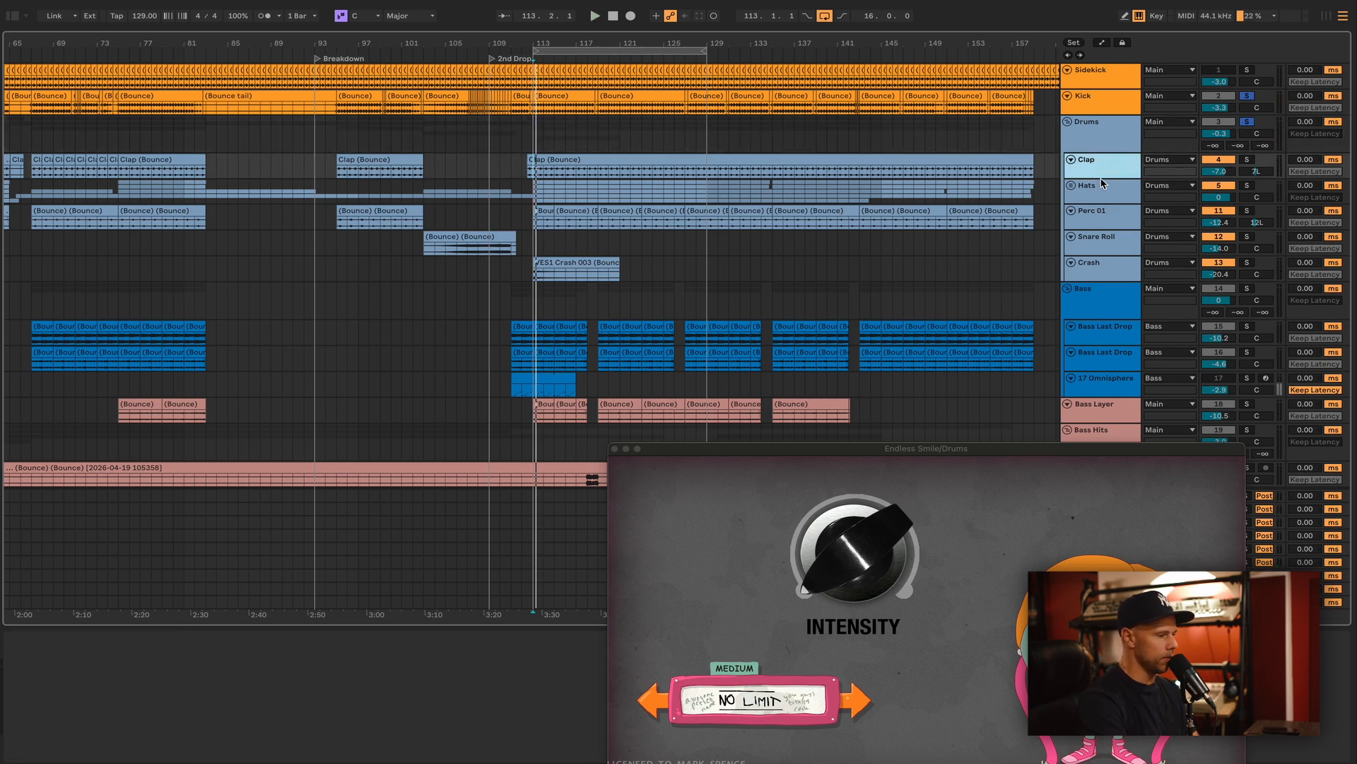
drag(1101, 179, 1101, 206)
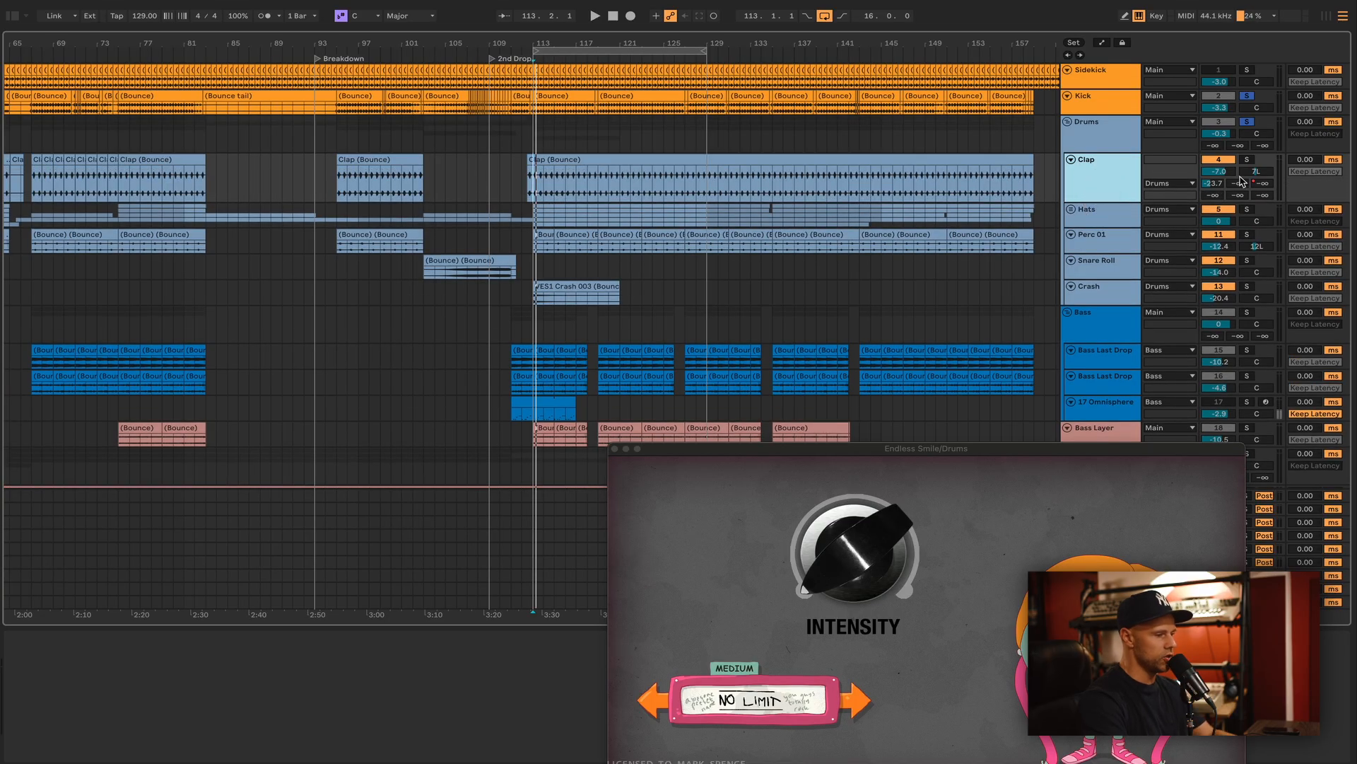
key(space)
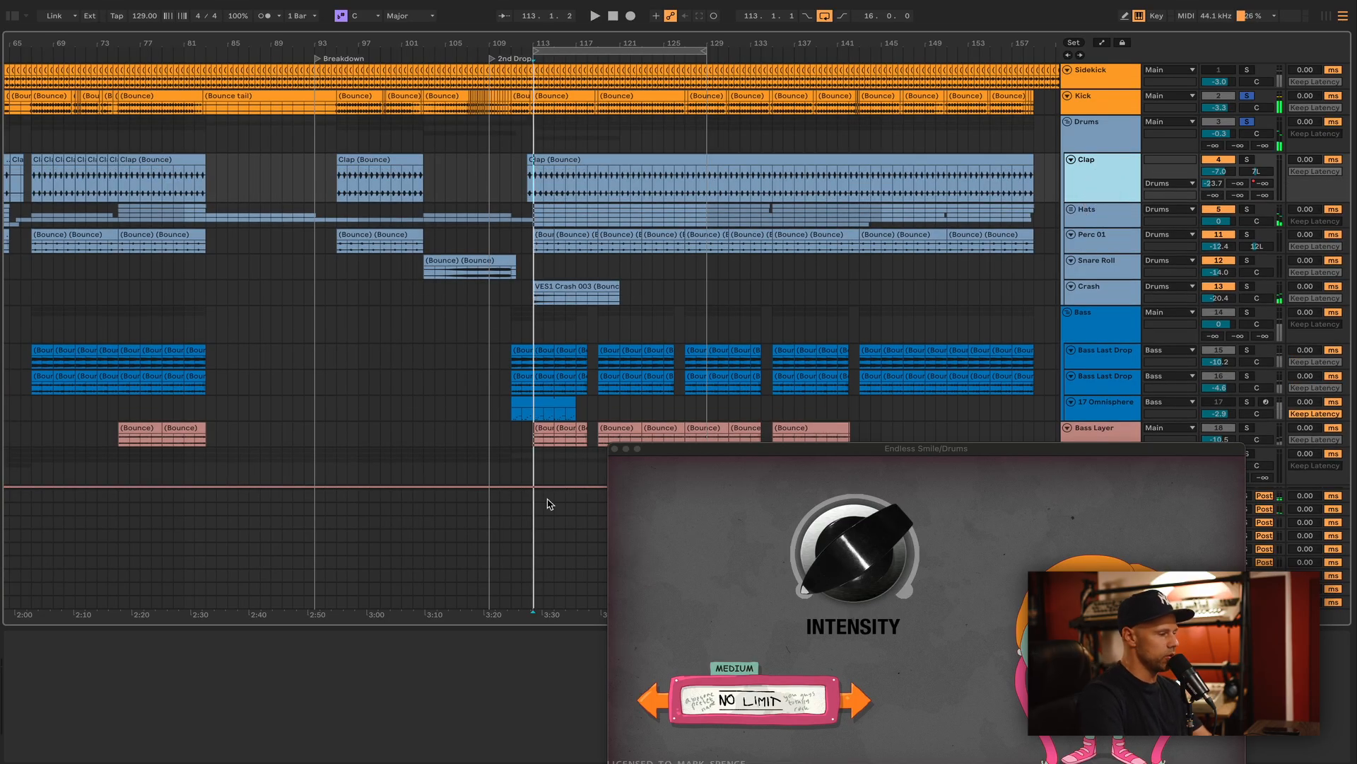
Close the Endless Smile window, select the loop range starting at bar 113, and play the Clap track soloed.
click(614, 449)
click(560, 51)
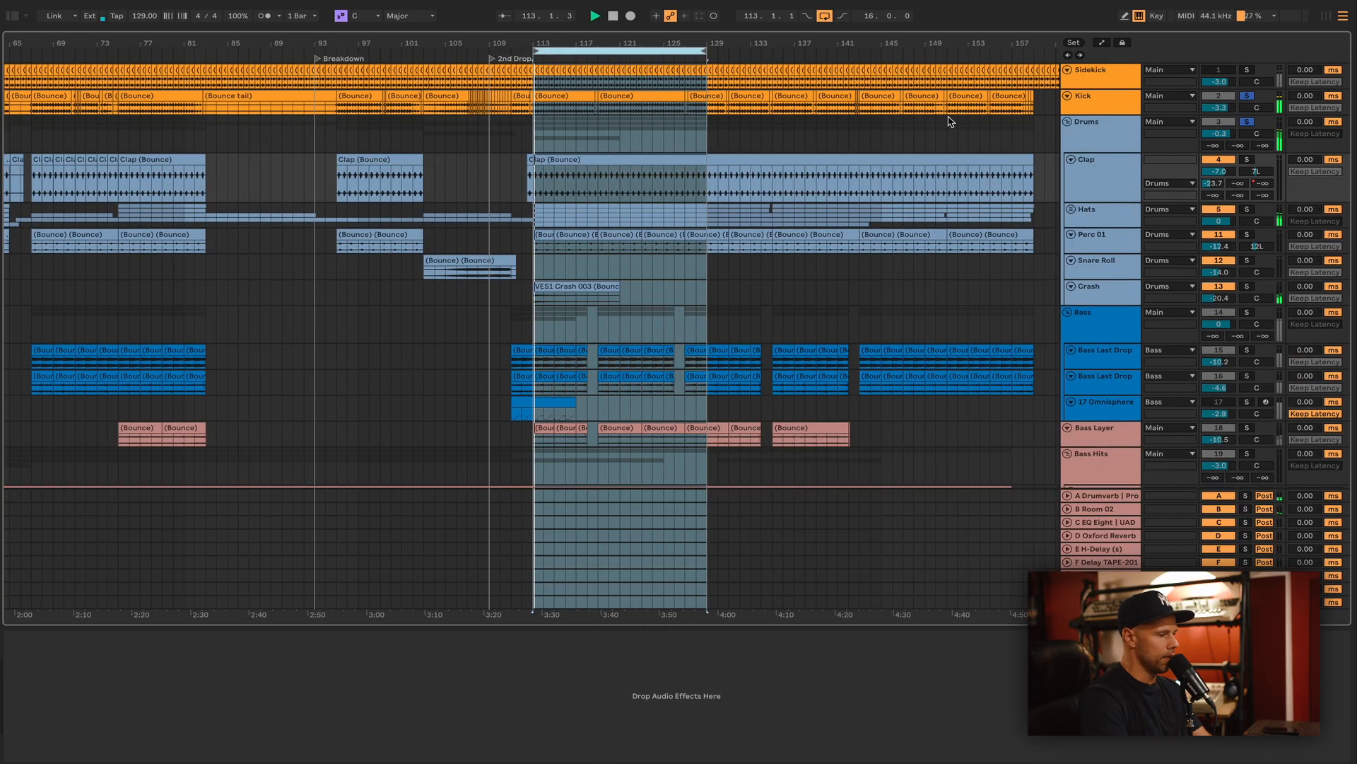
click(1248, 159)
key(space)
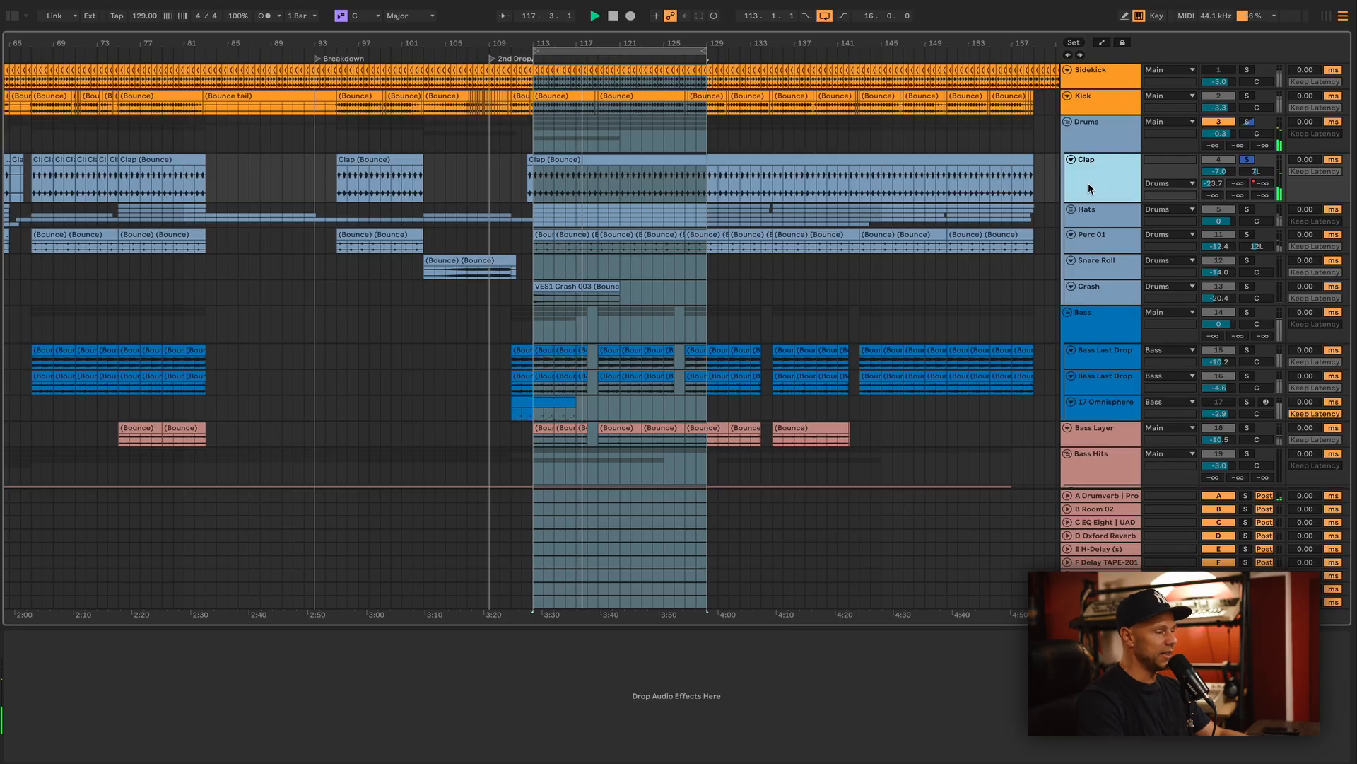
Review the Drumverb return's EQ Eight low-cut band and the TSAR-1R reverb's predelay and reverb time.
click(1115, 499)
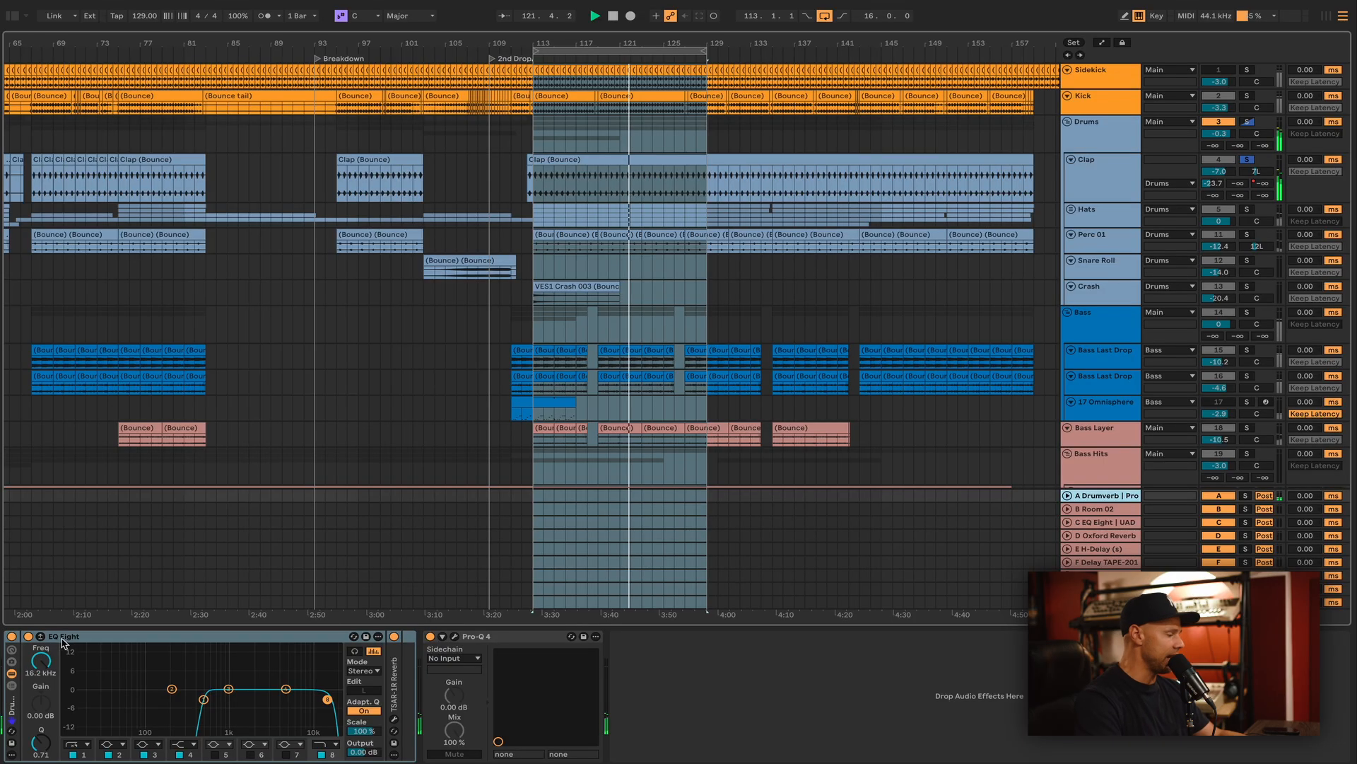
click(78, 750)
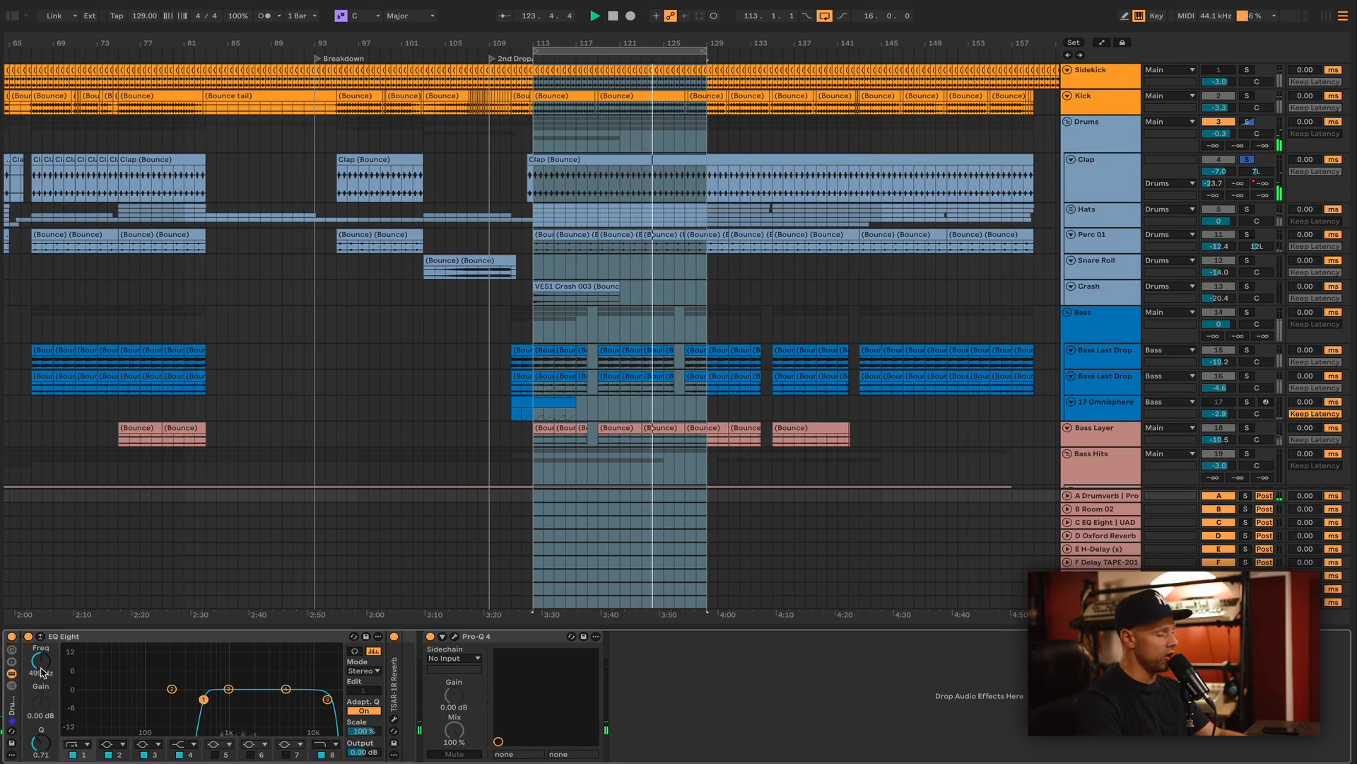
click(394, 718)
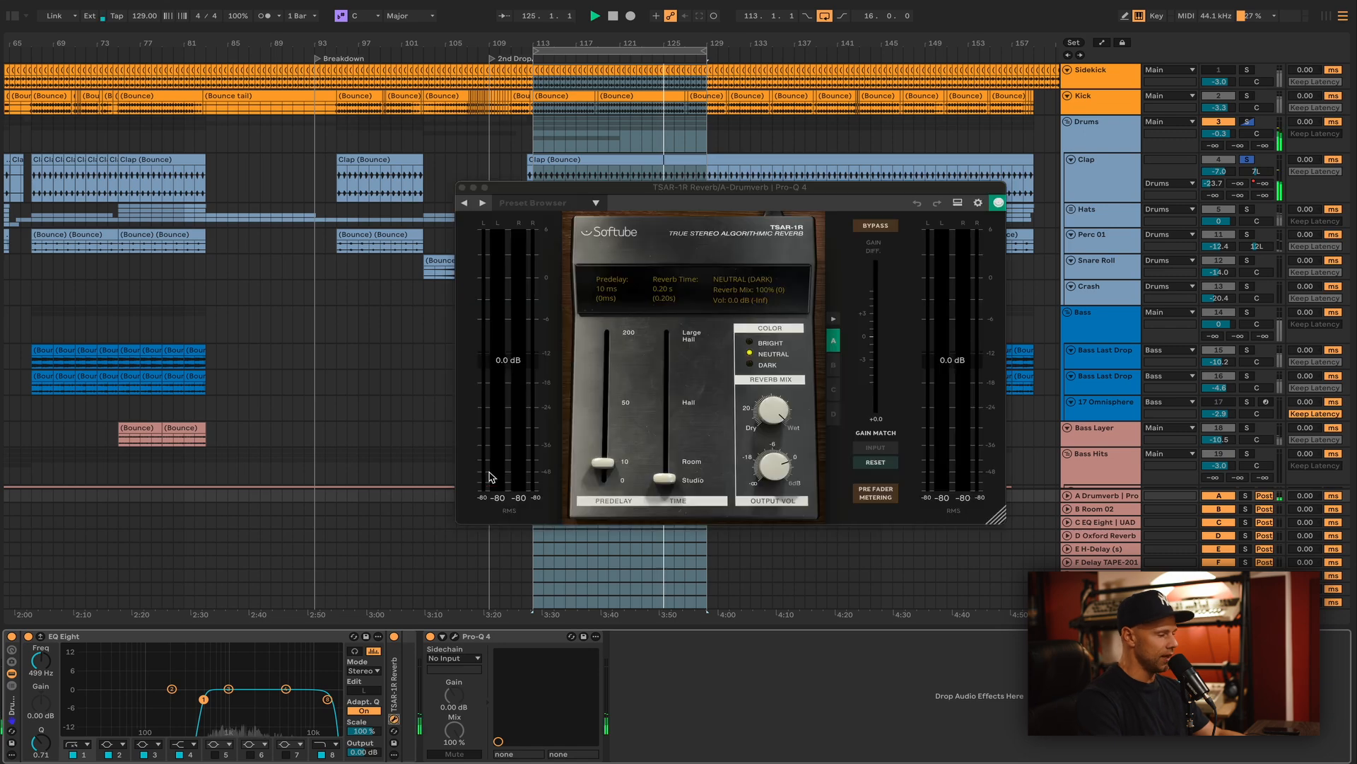
click(607, 465)
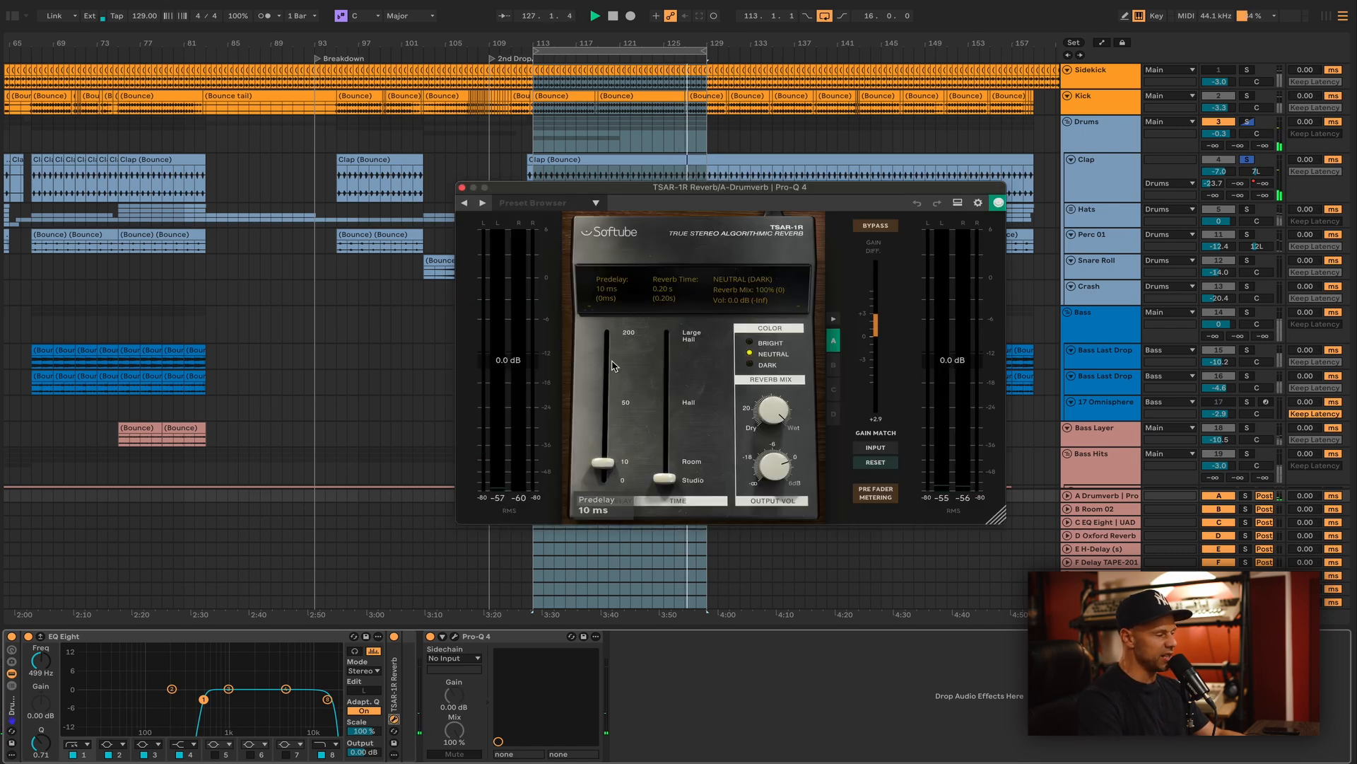
mouse_move(665, 408)
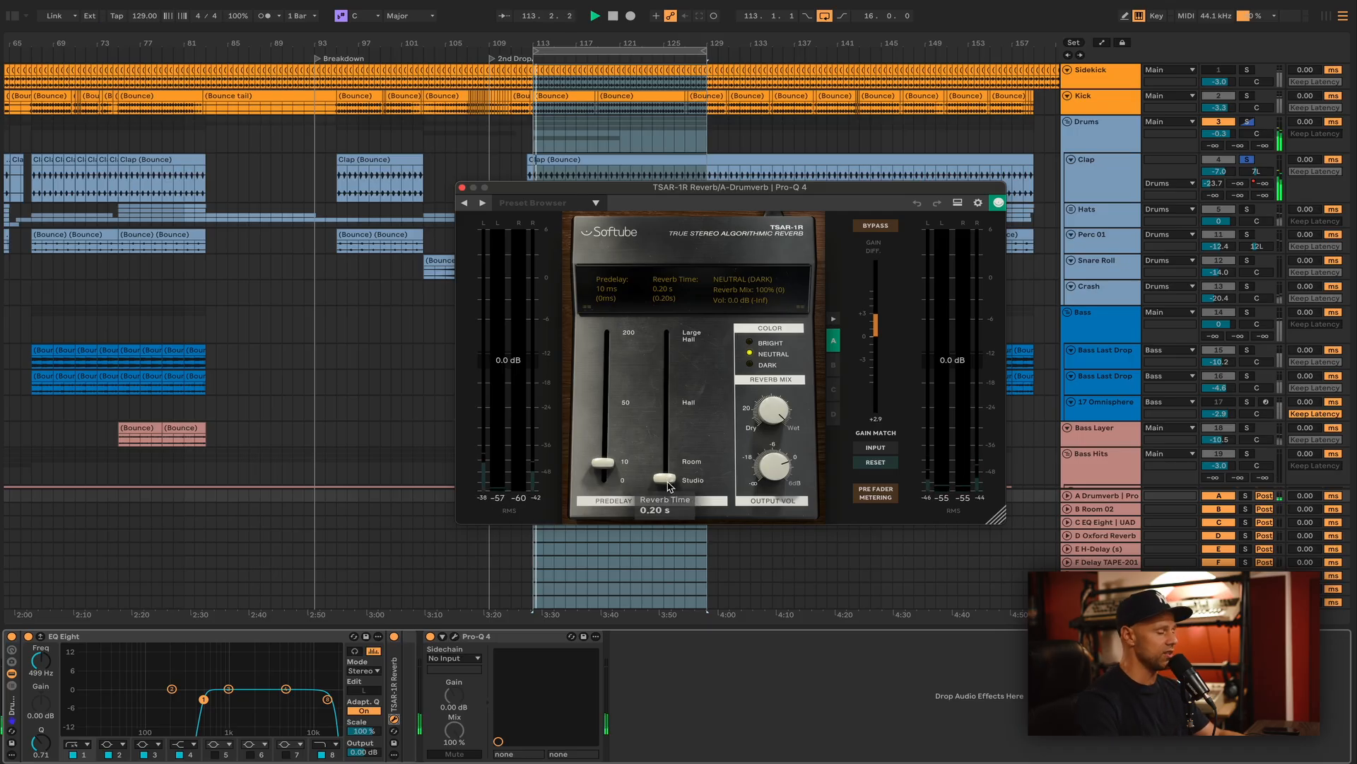
click(462, 188)
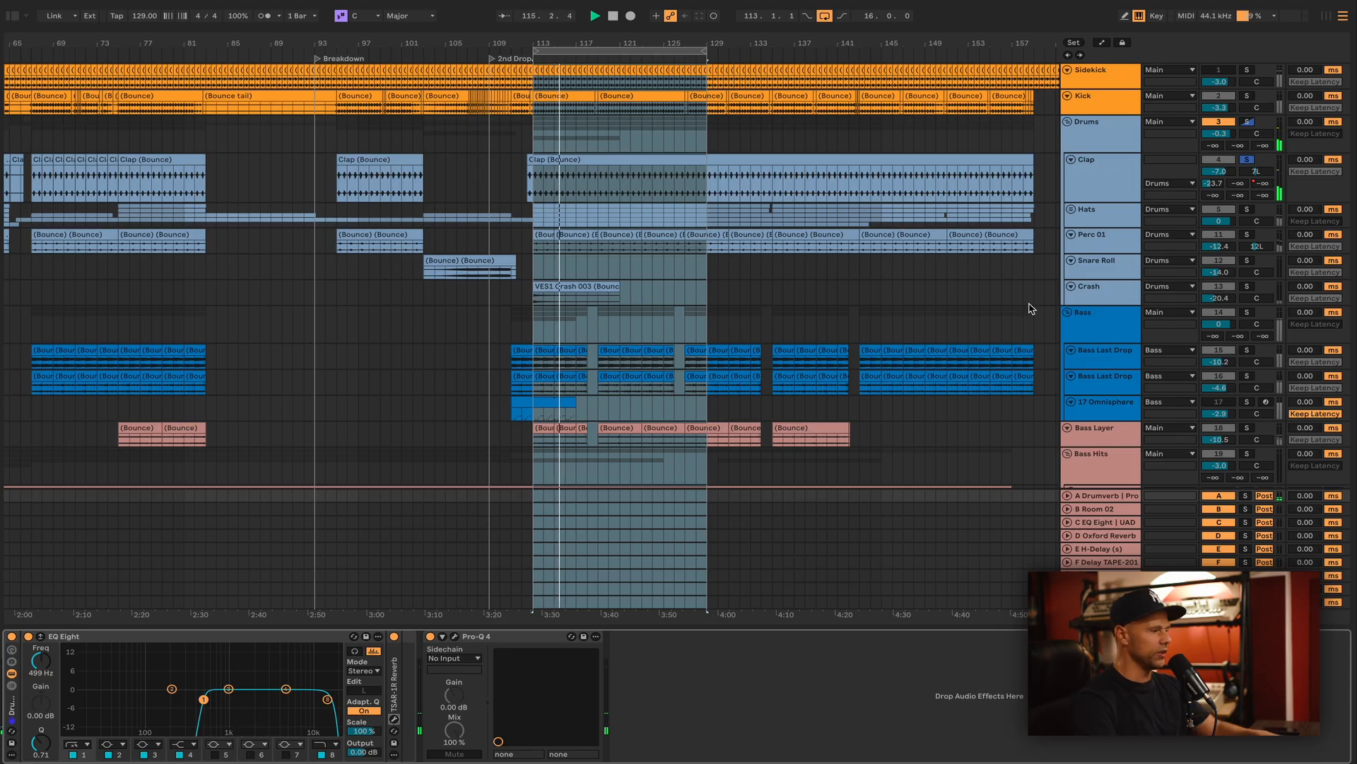
Try the Clap track's Drumverb send at 0 dB during playback and undo the change.
click(1125, 164)
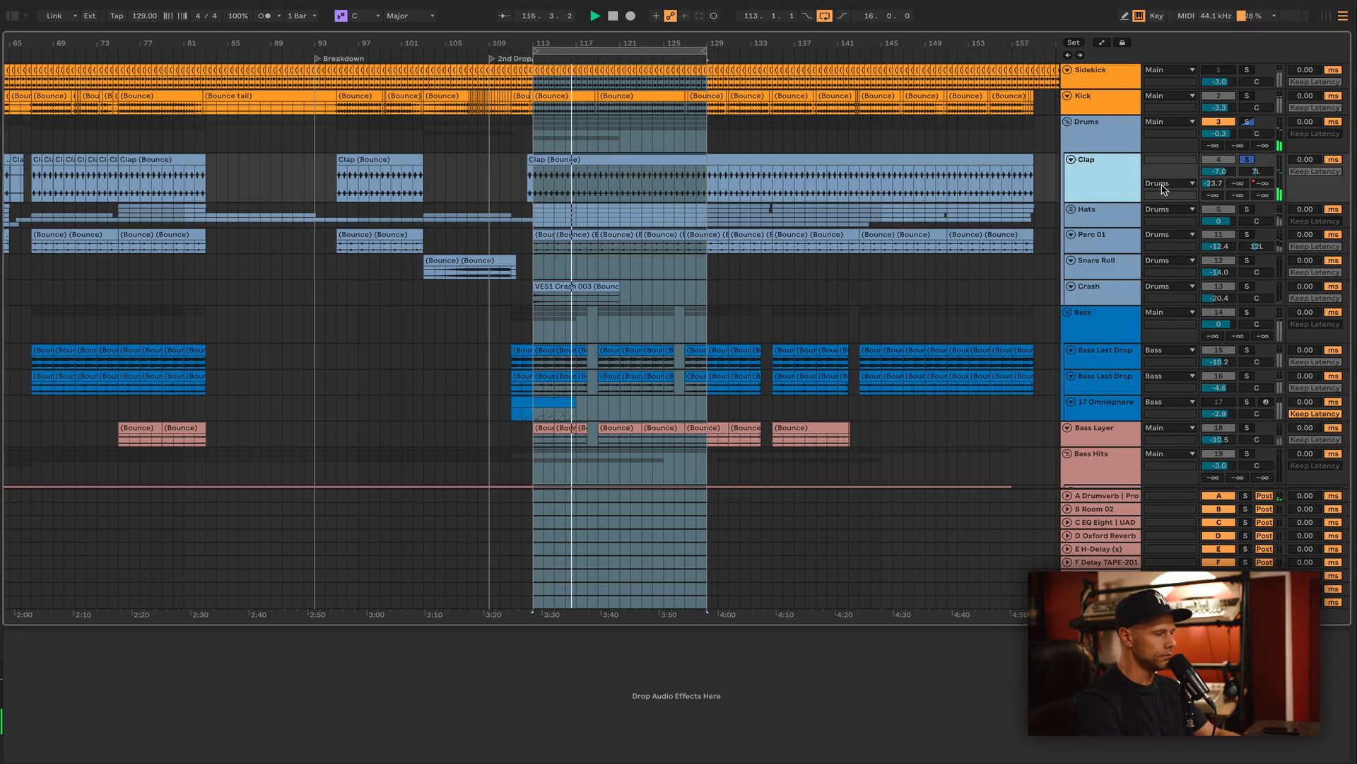
drag(1217, 184, 1217, 145)
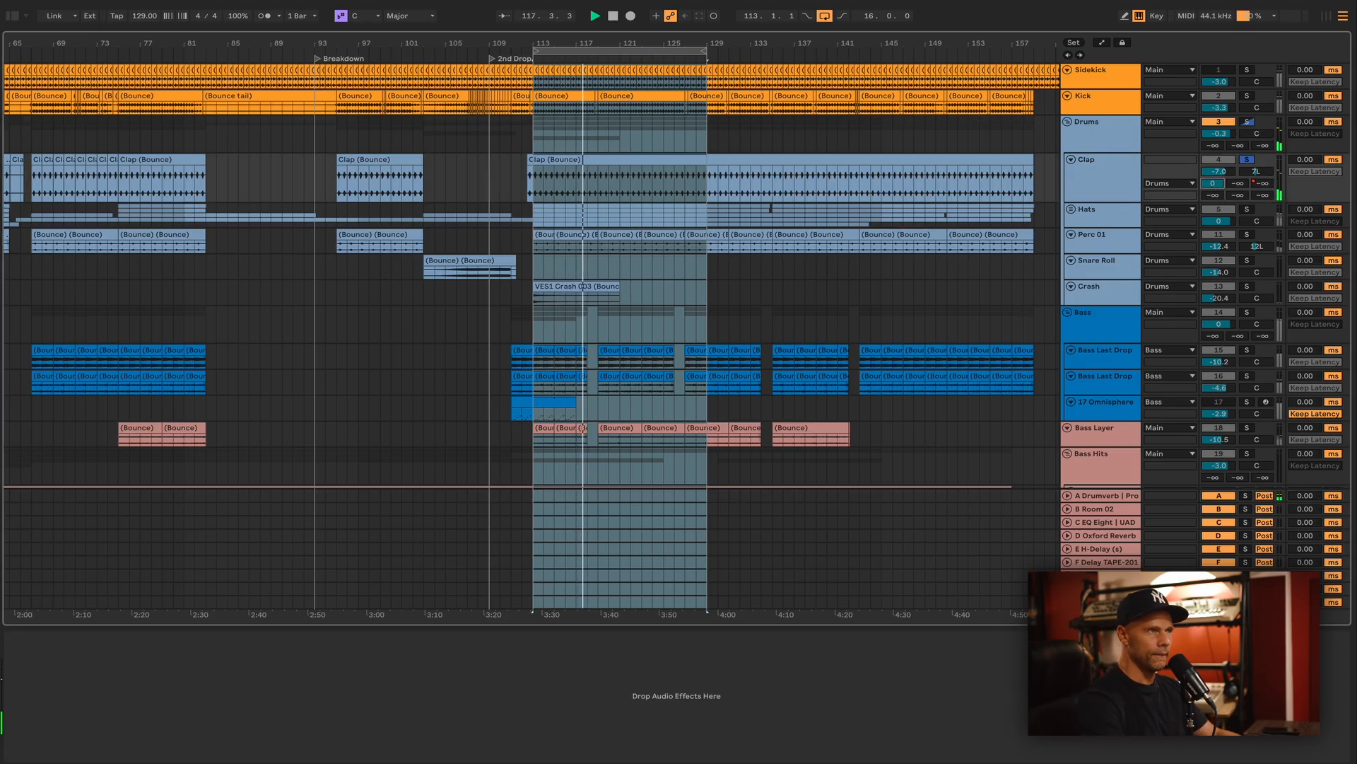
key(super+z)
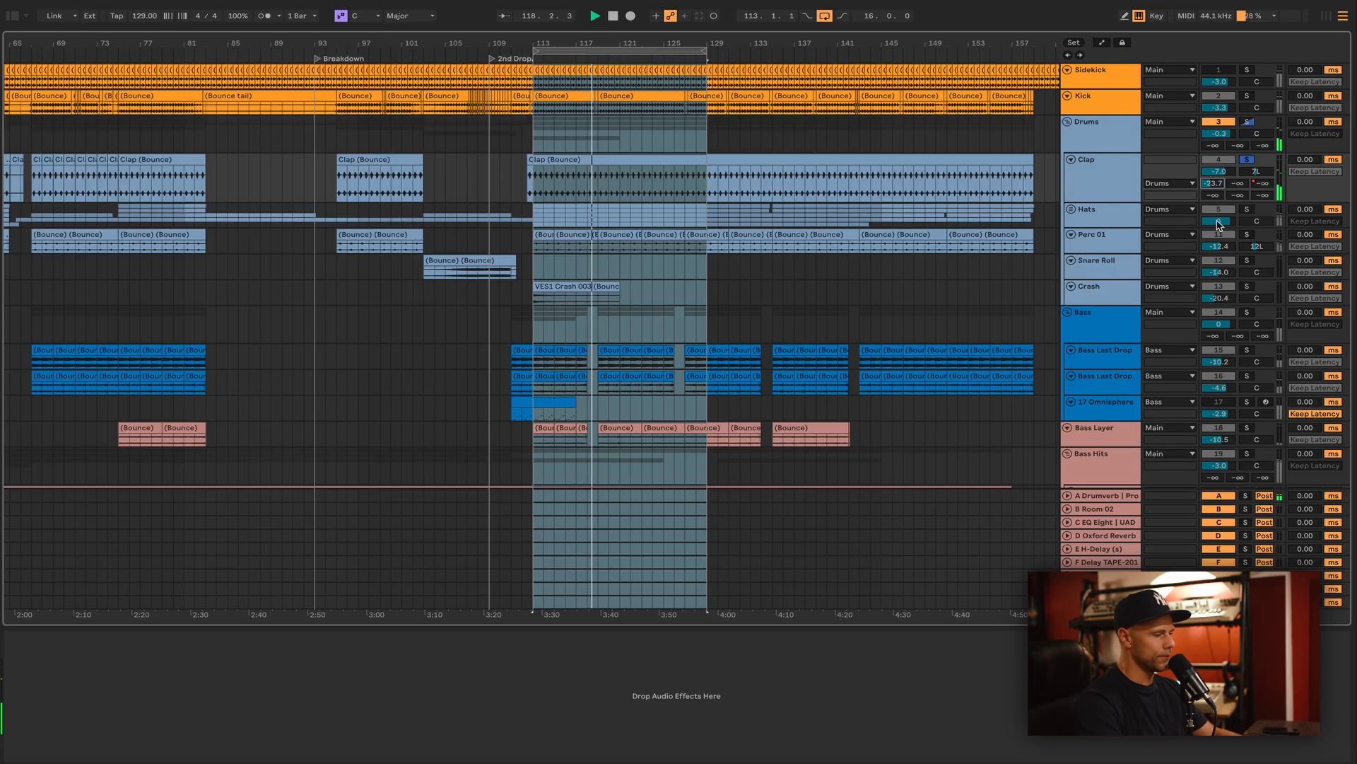
Select the Hats group, restart playback from bar 113, and solo the group in place of the Clap.
click(1089, 222)
key(space)
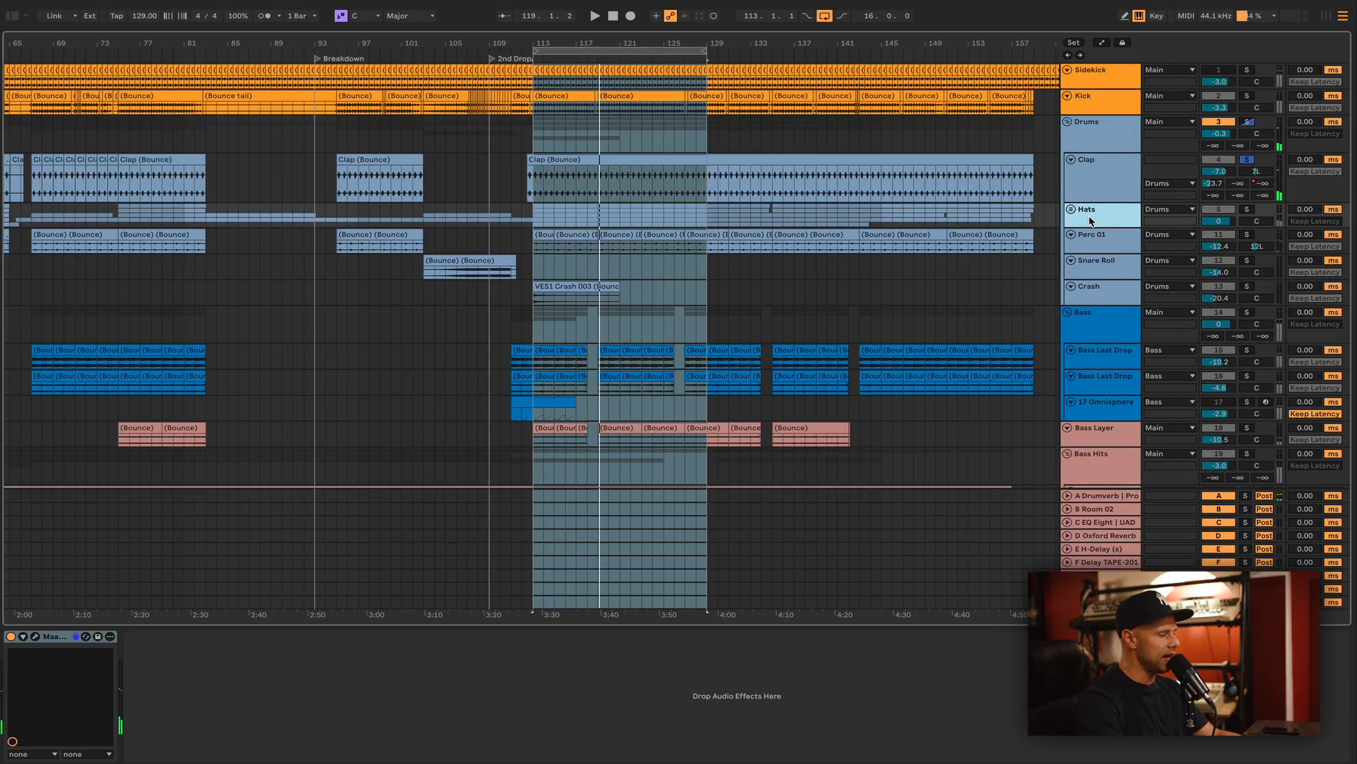
key(space)
click(1245, 211)
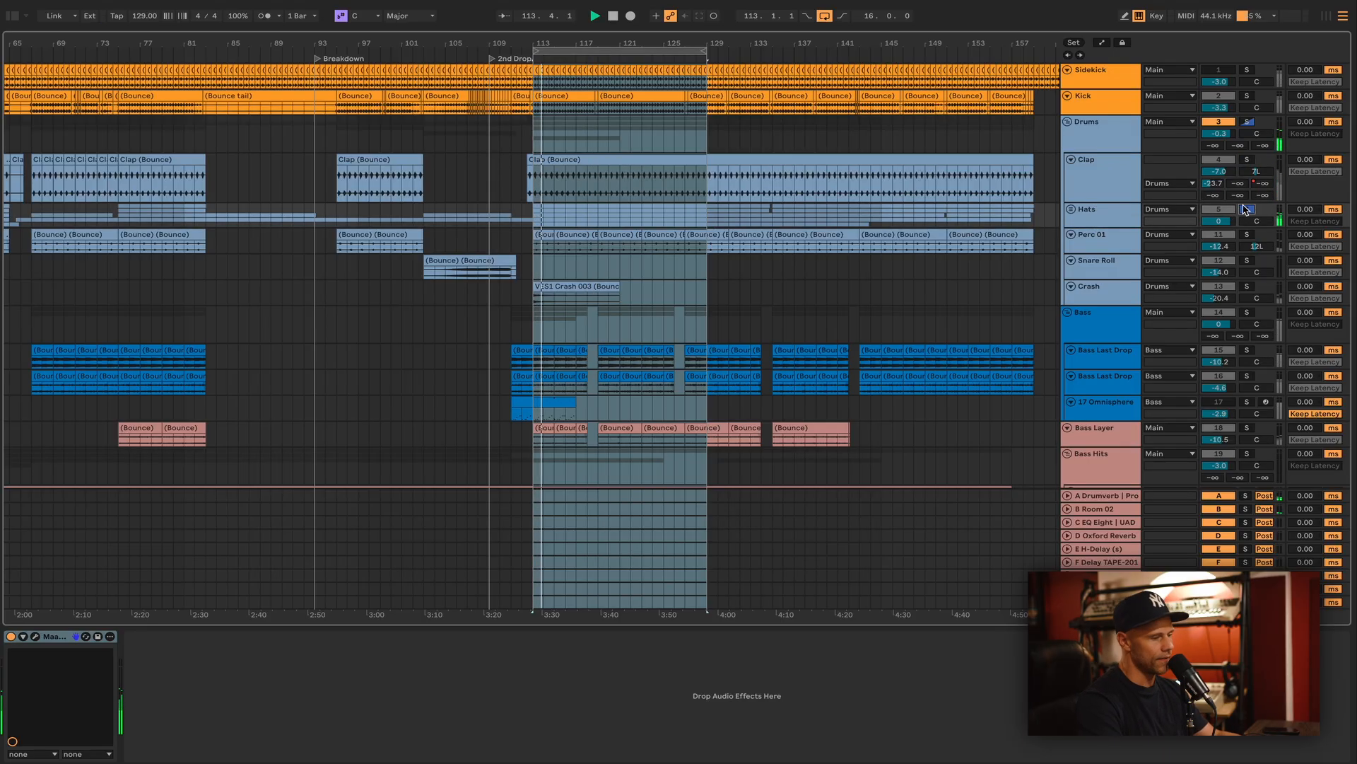
Open Maag EQ4 on the Hats group, set its Air Gain to 4.0, and close the window.
click(34, 636)
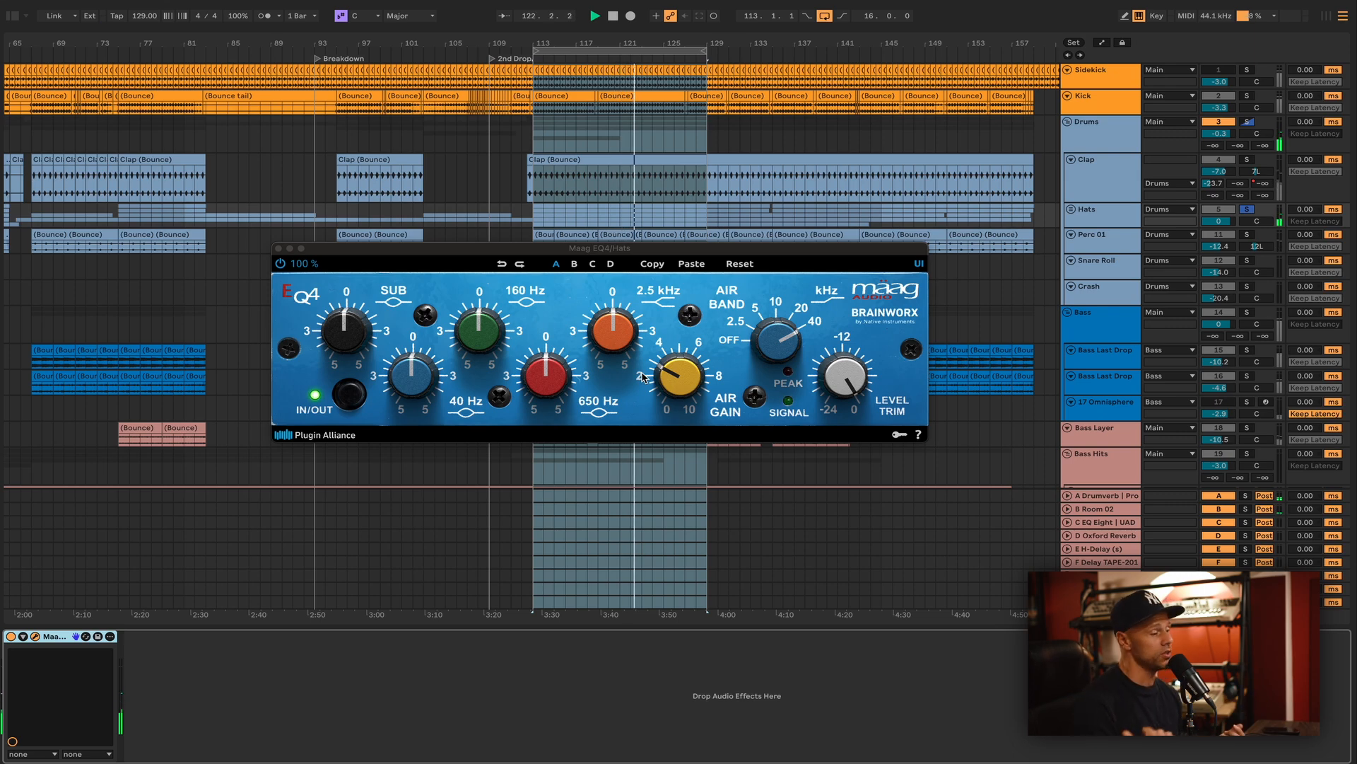
mouse_move(669, 371)
mouse_down()
mouse_move(677, 326)
mouse_move(675, 371)
mouse_up()
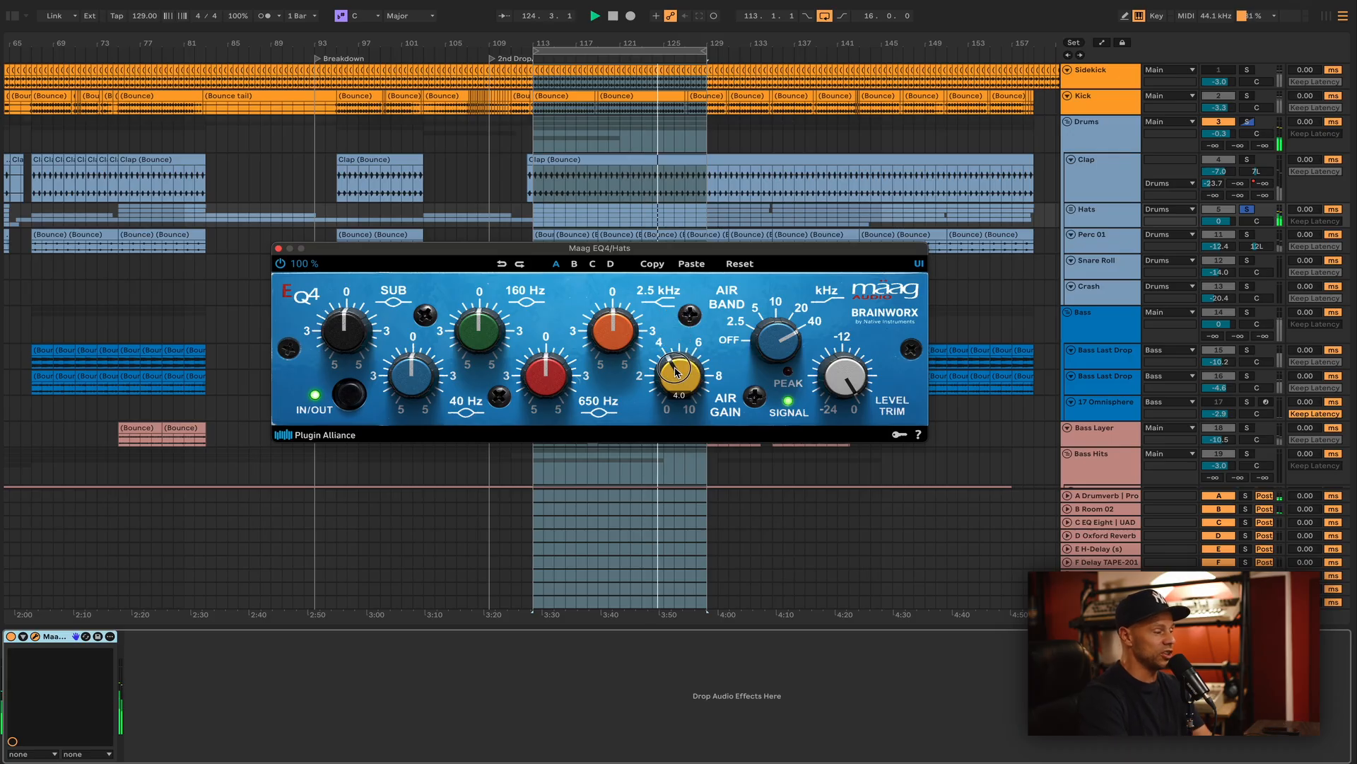
click(279, 249)
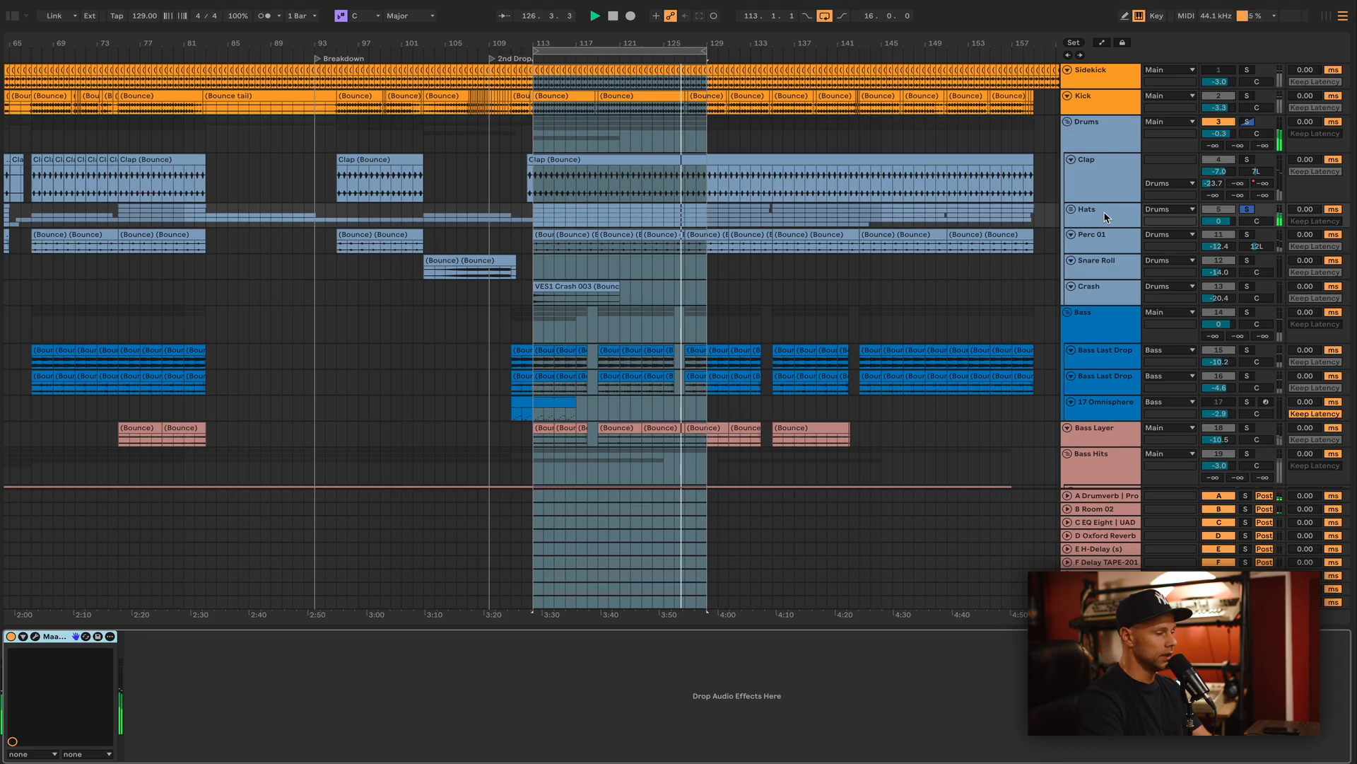
Expand the Hats group and solo the first Hat track inside it.
click(1078, 213)
click(1076, 211)
click(1107, 250)
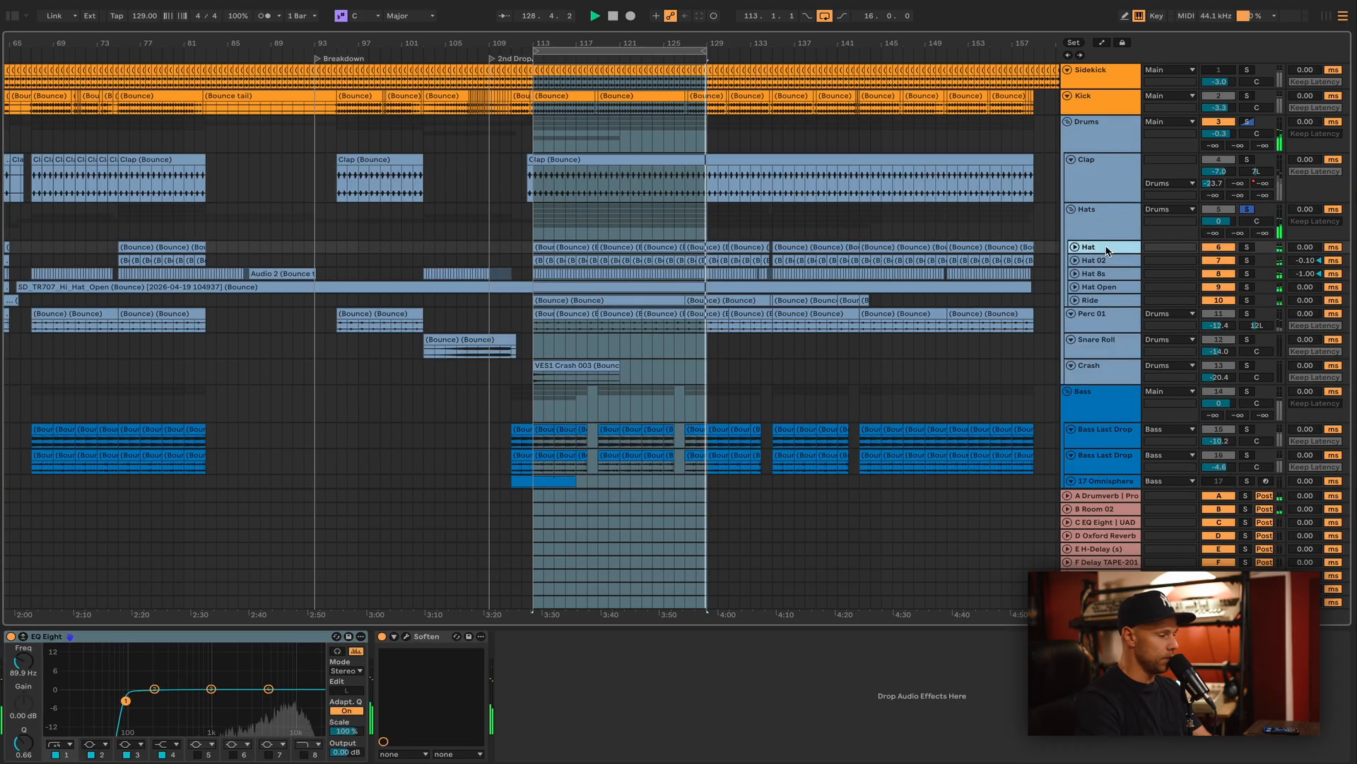
click(1247, 247)
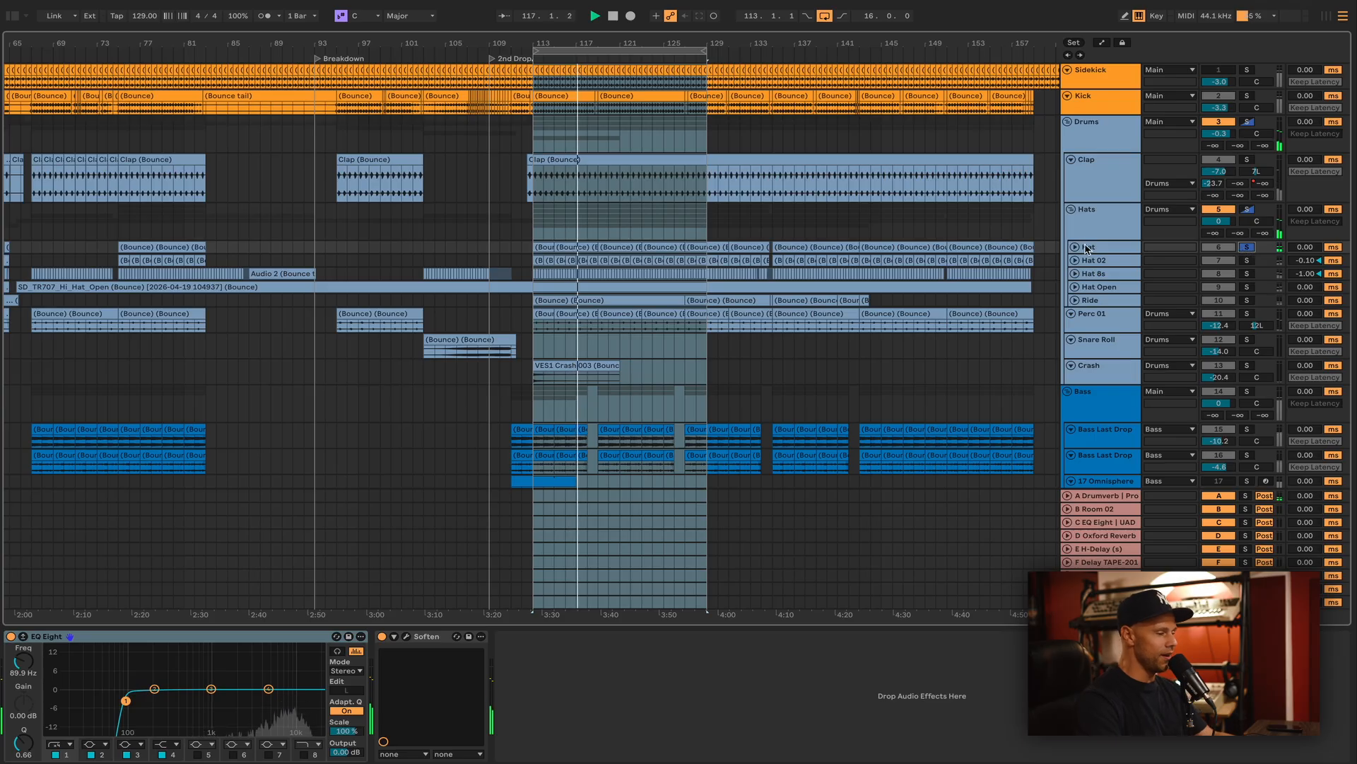
Examine the low-cut band in the Hat track's EQ Eight and open its Soften plugin.
click(1108, 251)
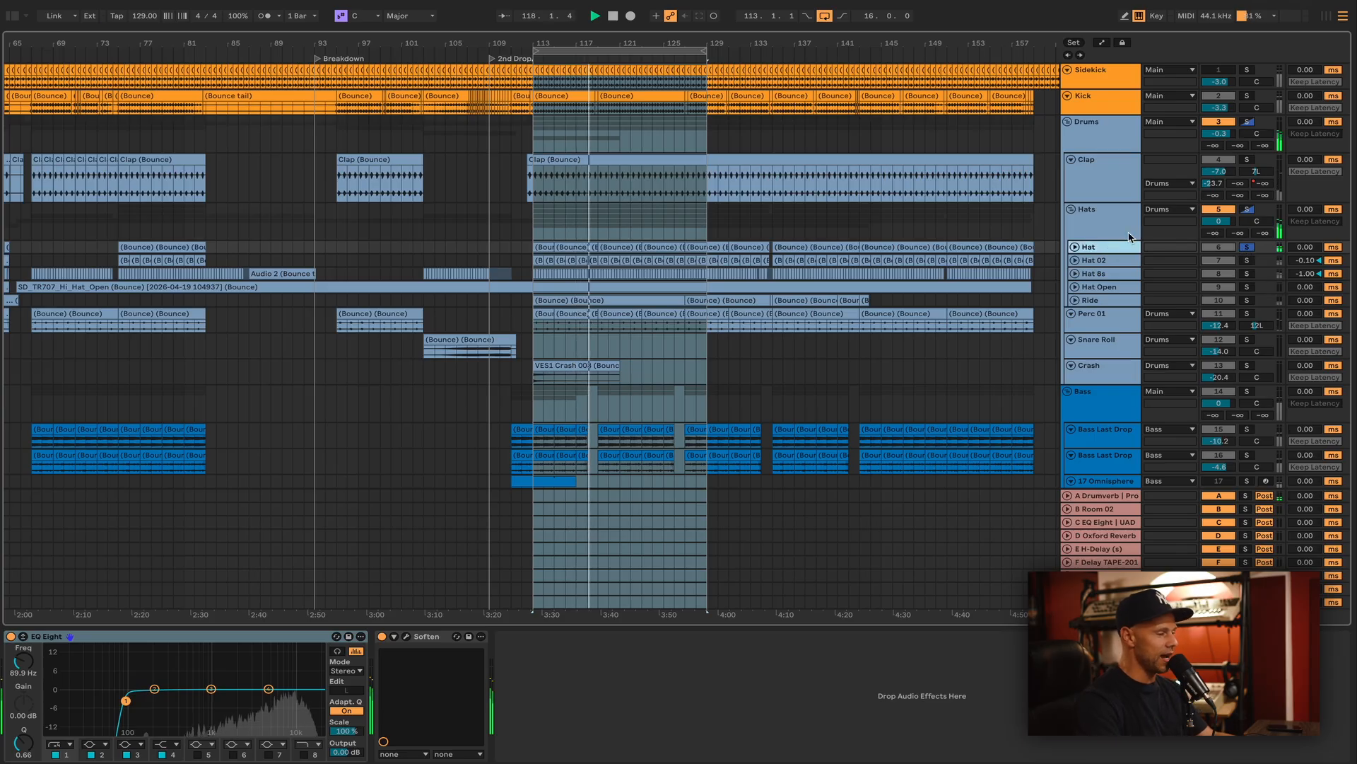
click(126, 701)
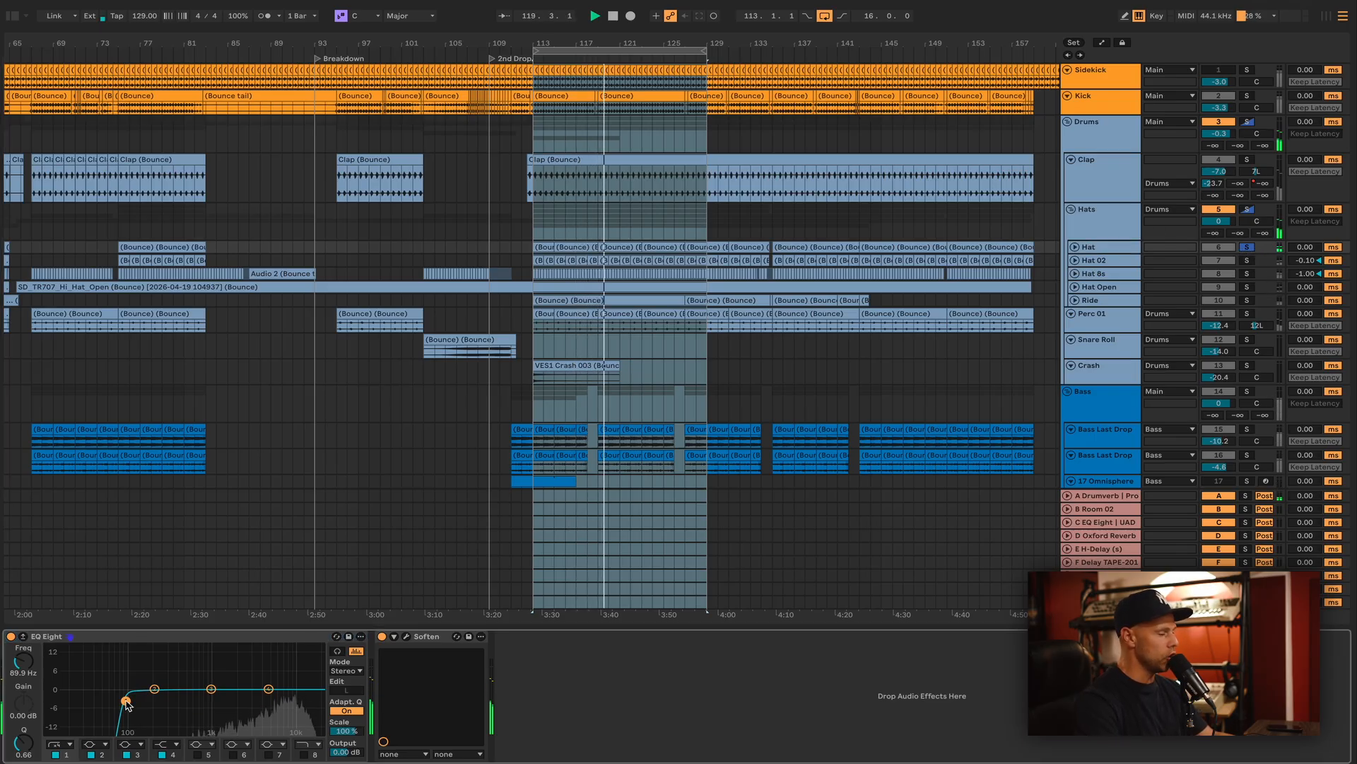
click(407, 637)
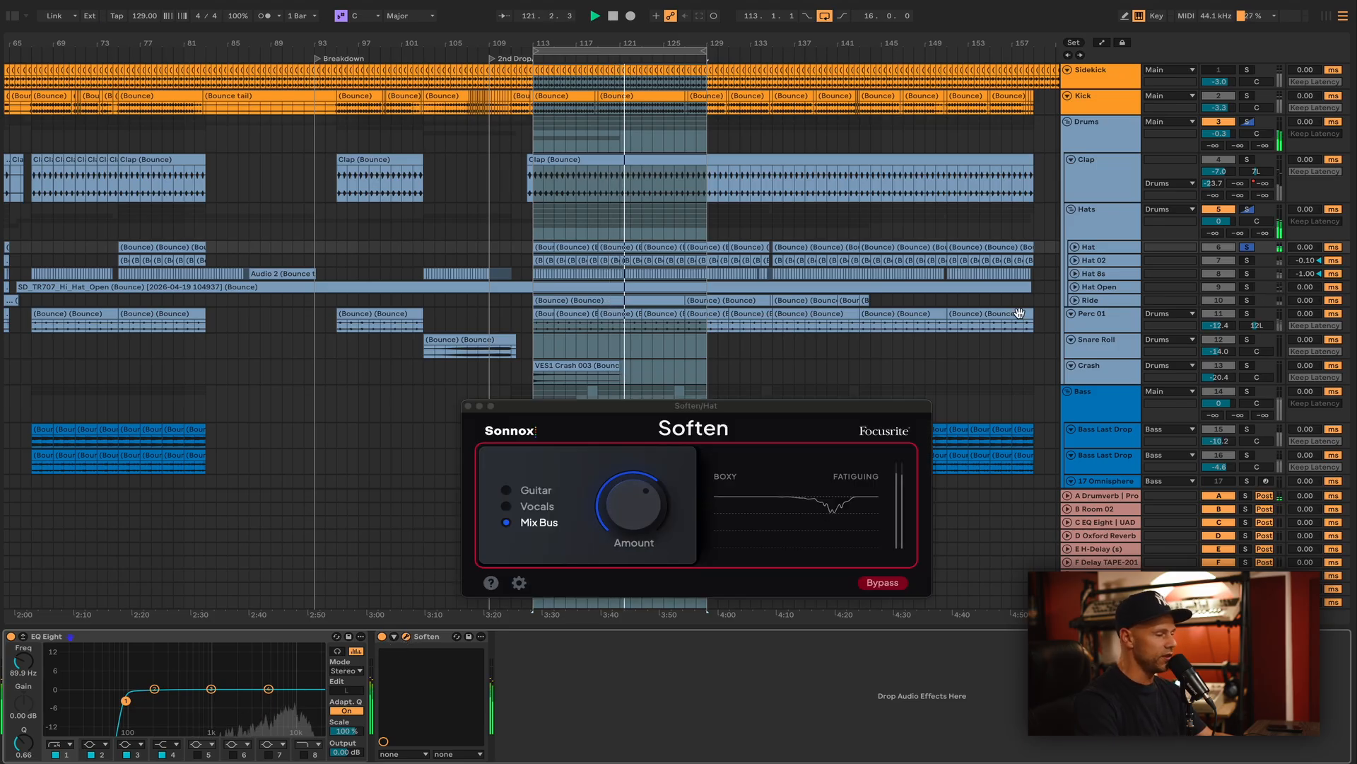
Unsolo the Hat track, unfold it to show its mixer levels, and play the full mix from bar 113.
click(1246, 247)
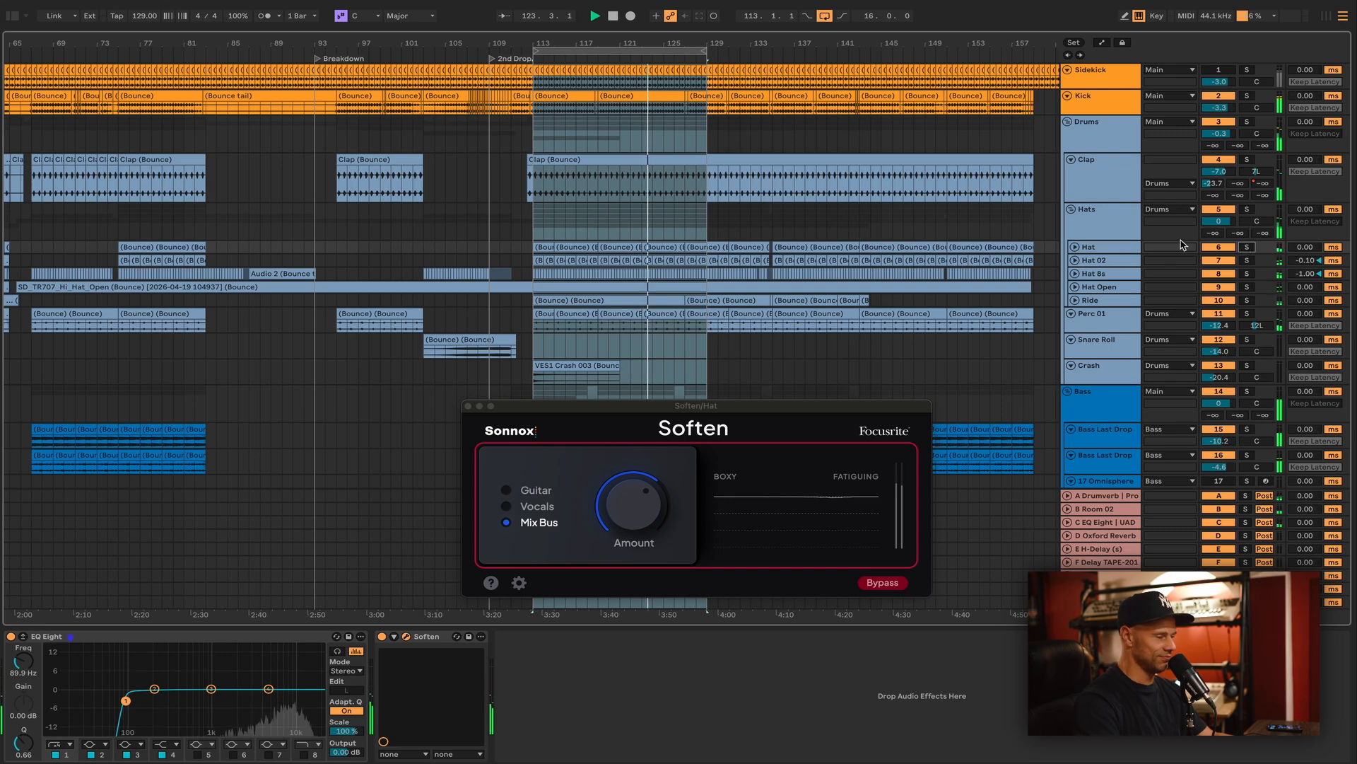
click(1097, 248)
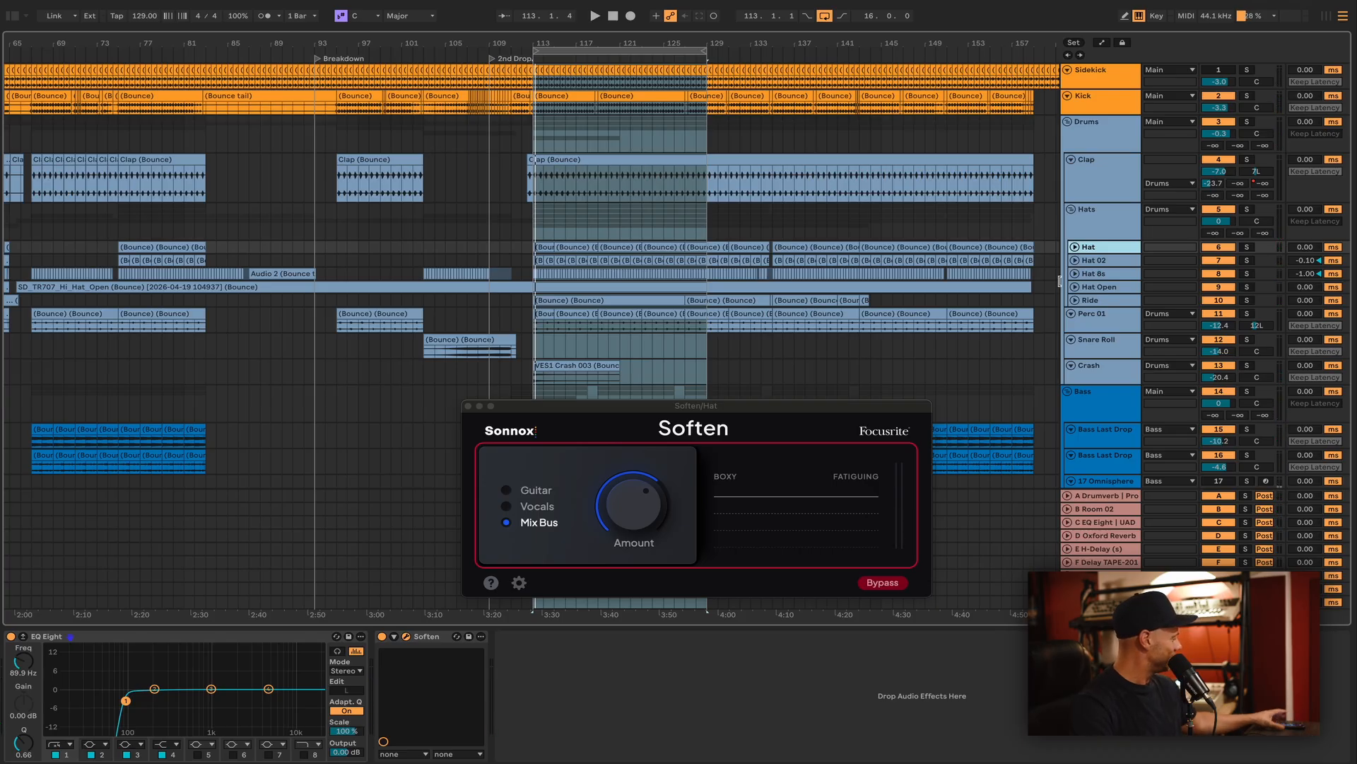
click(1074, 247)
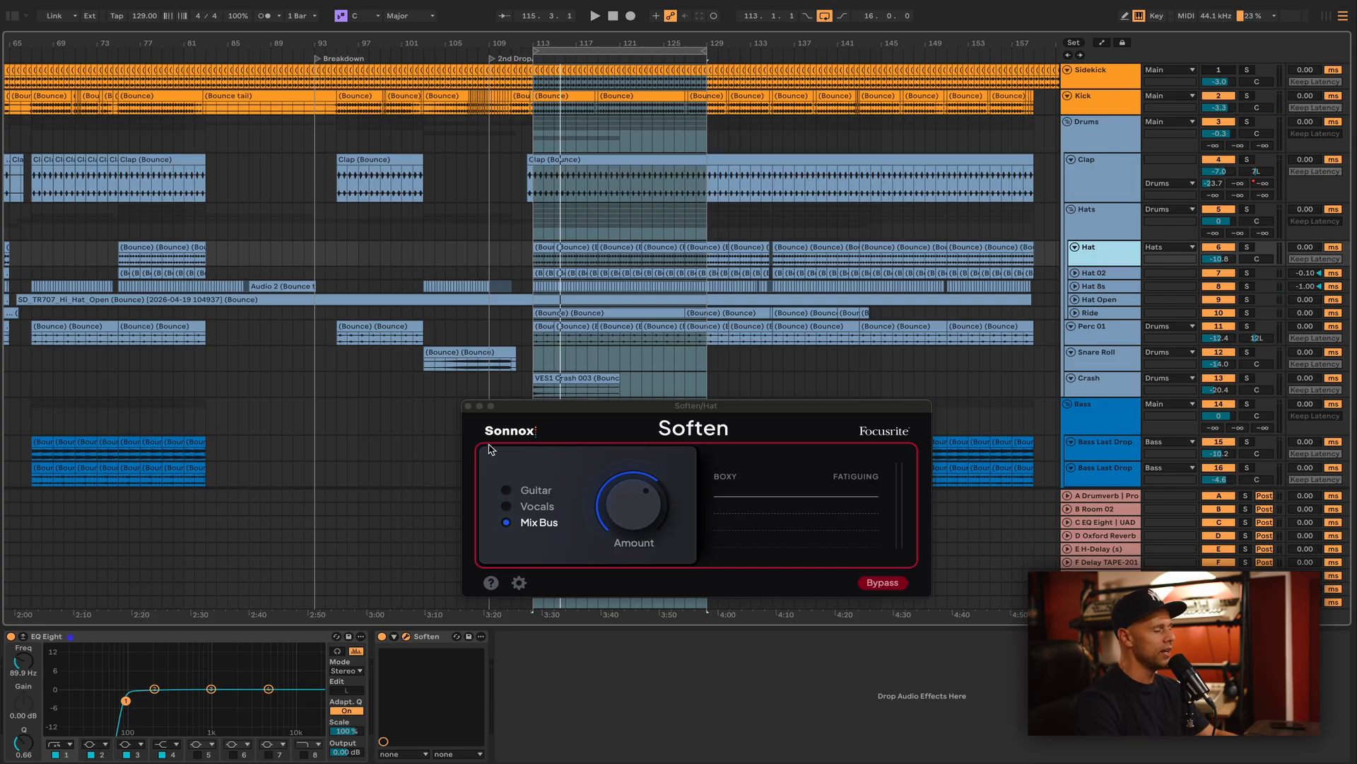
key(space)
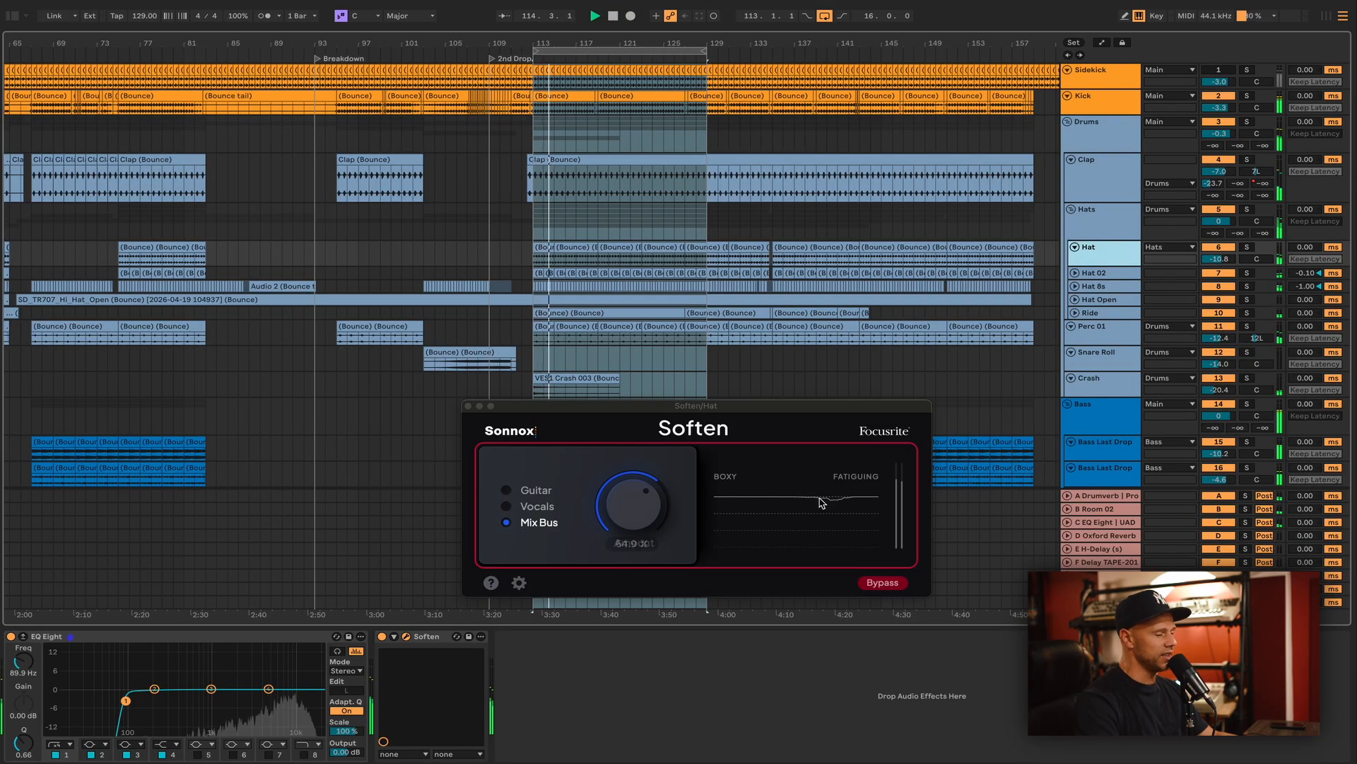
Compare the Hat track in the mix with Soften switched off and back on, and close the plugin window.
click(382, 637)
click(382, 636)
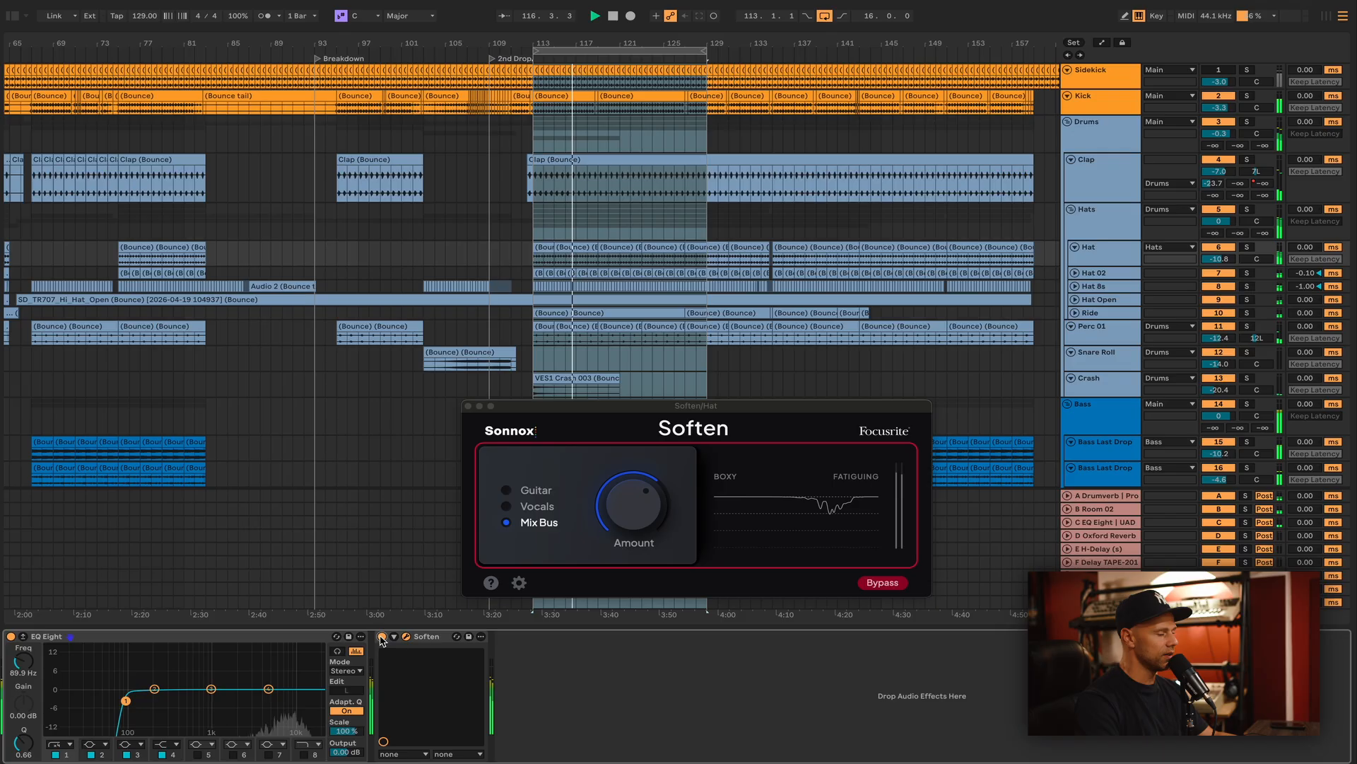
click(468, 406)
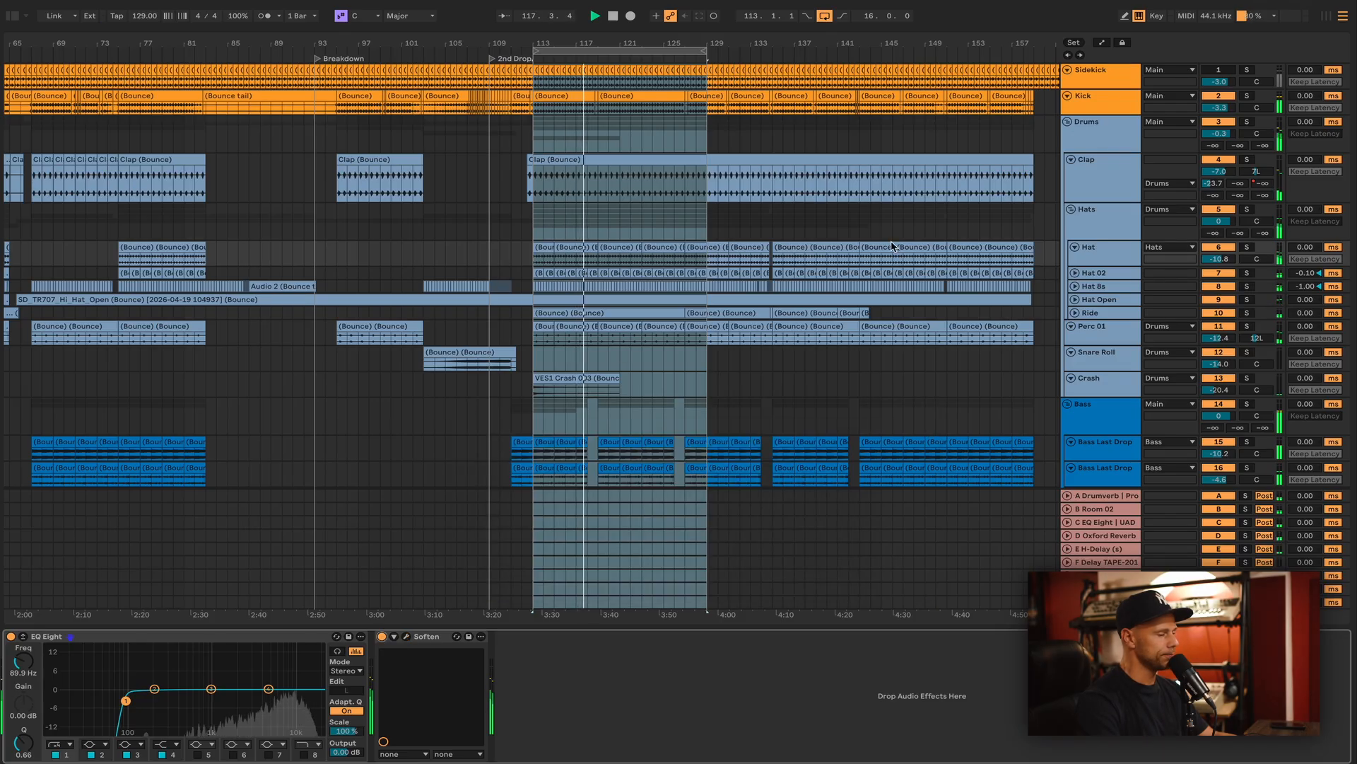
Stop playback, select the Hats group, and restart the full mix from bar 113.
key(space)
click(1131, 121)
key(Up)
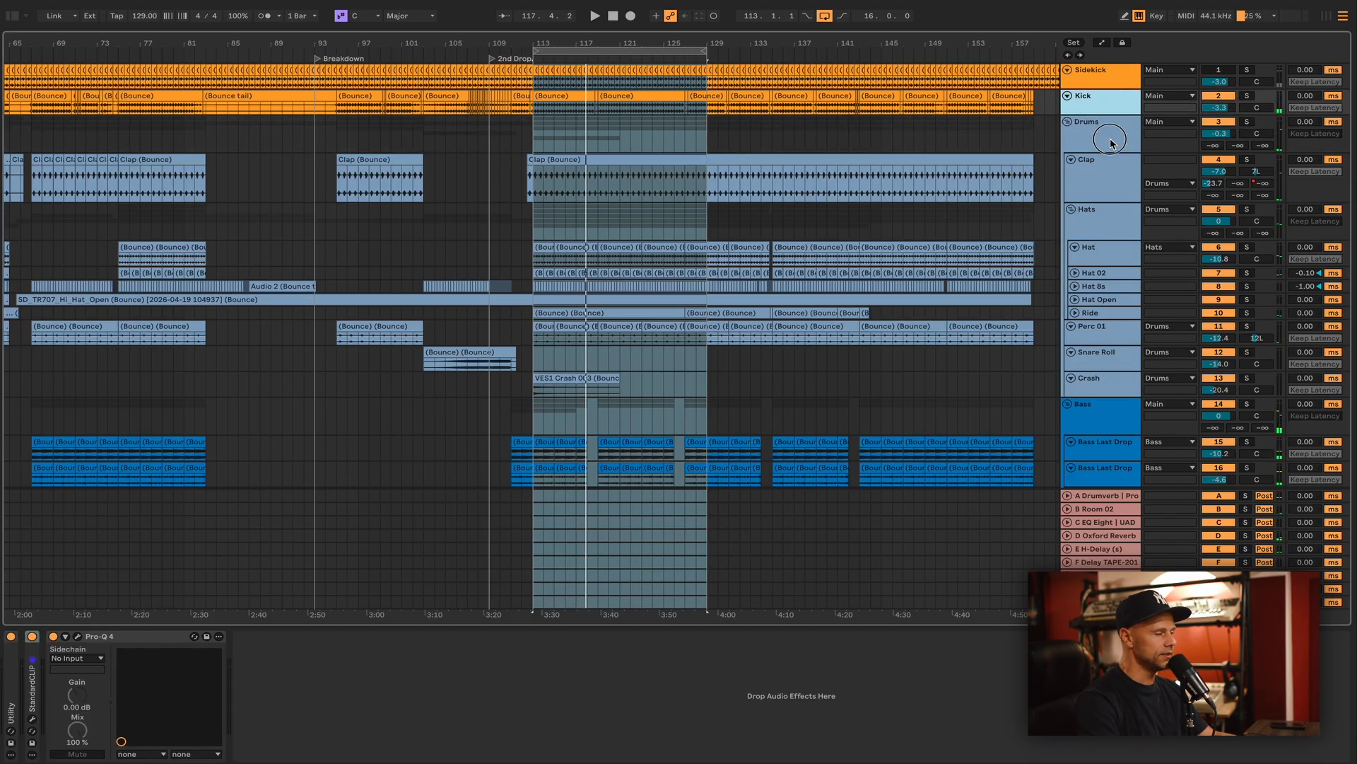
click(1110, 140)
click(1098, 232)
key(space)
Unfold the Hat 02 track, solo it, and enlarge it to show its send levels.
click(1075, 273)
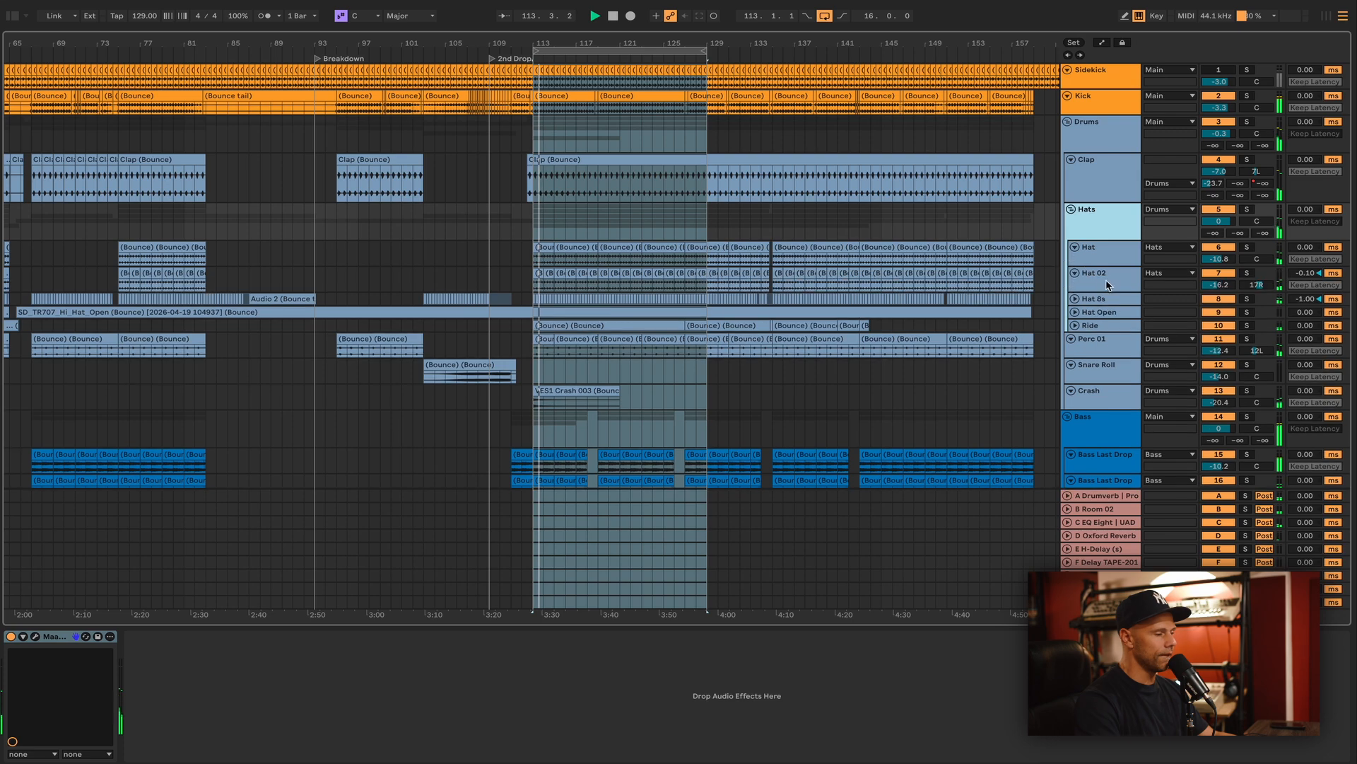
click(1108, 284)
click(1250, 273)
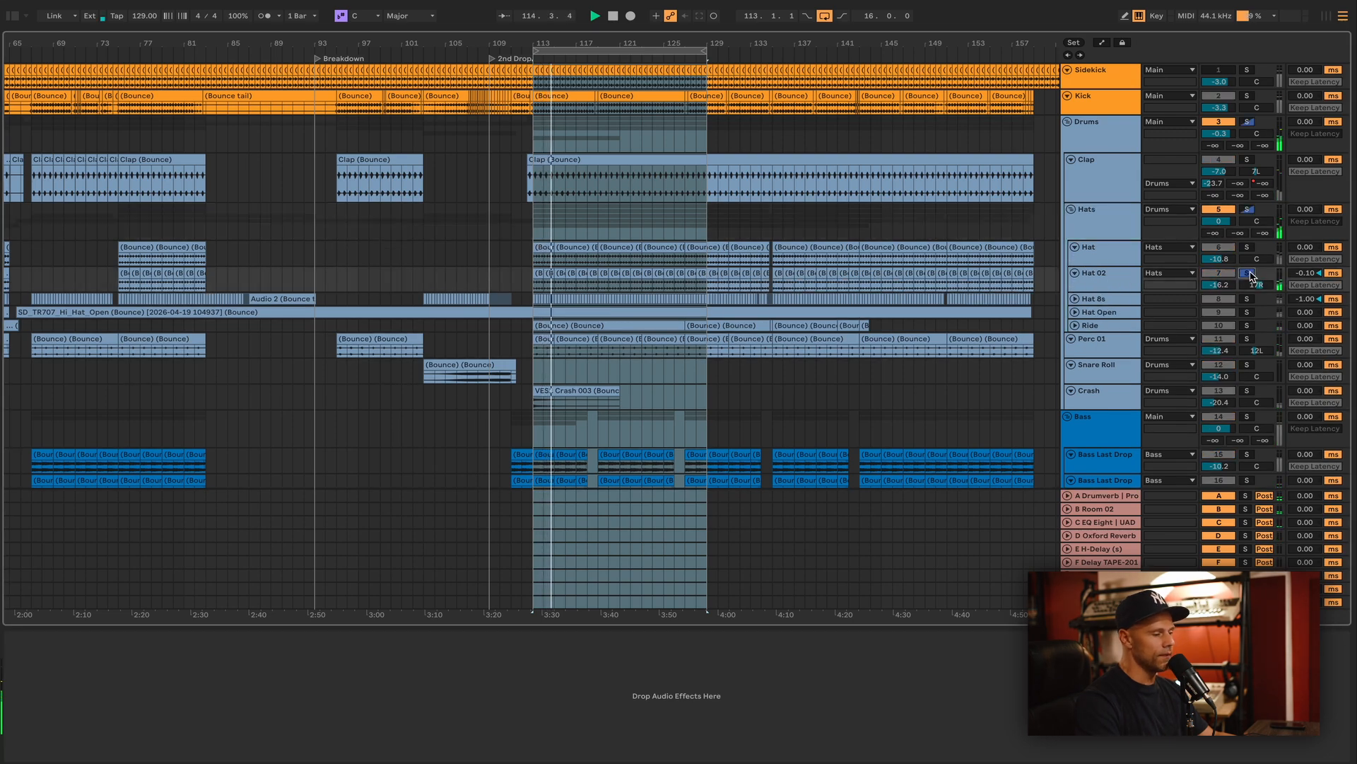
click(1110, 283)
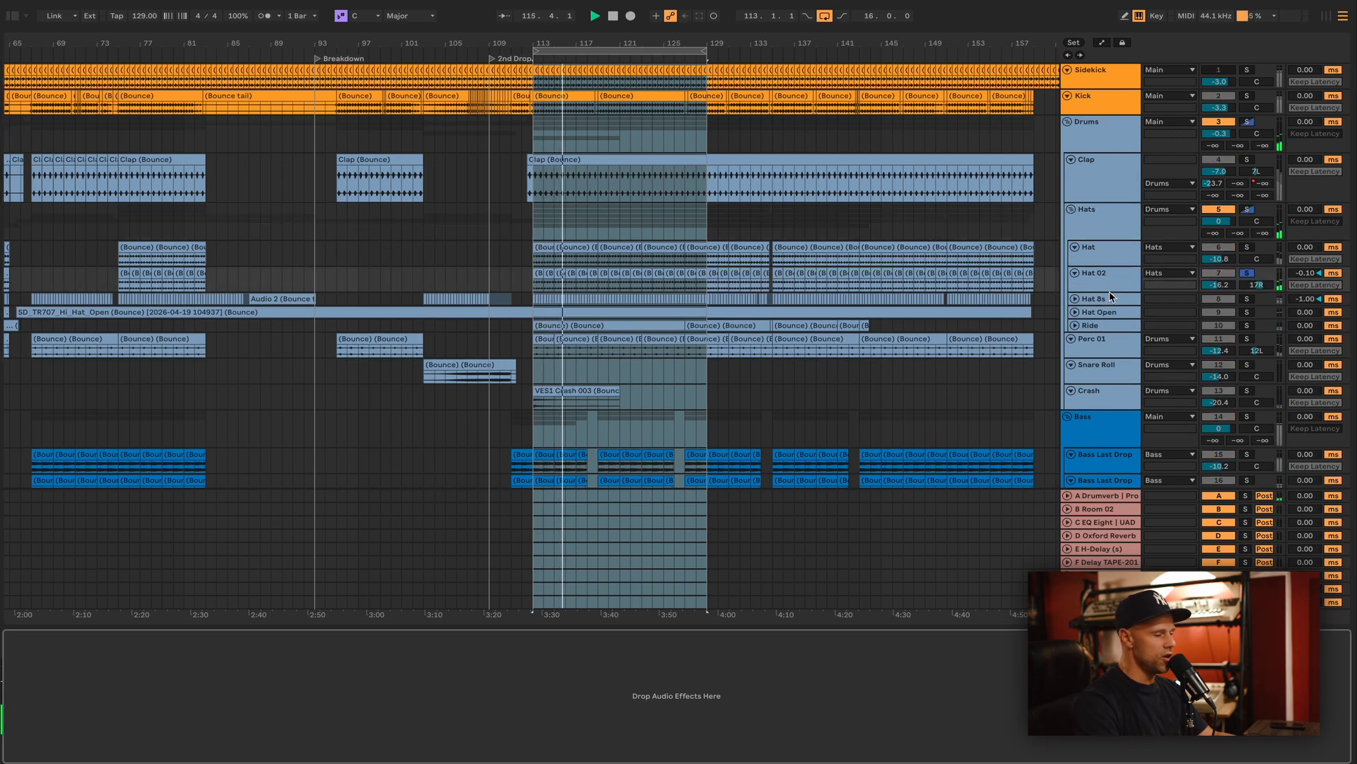
drag(1110, 295, 1112, 318)
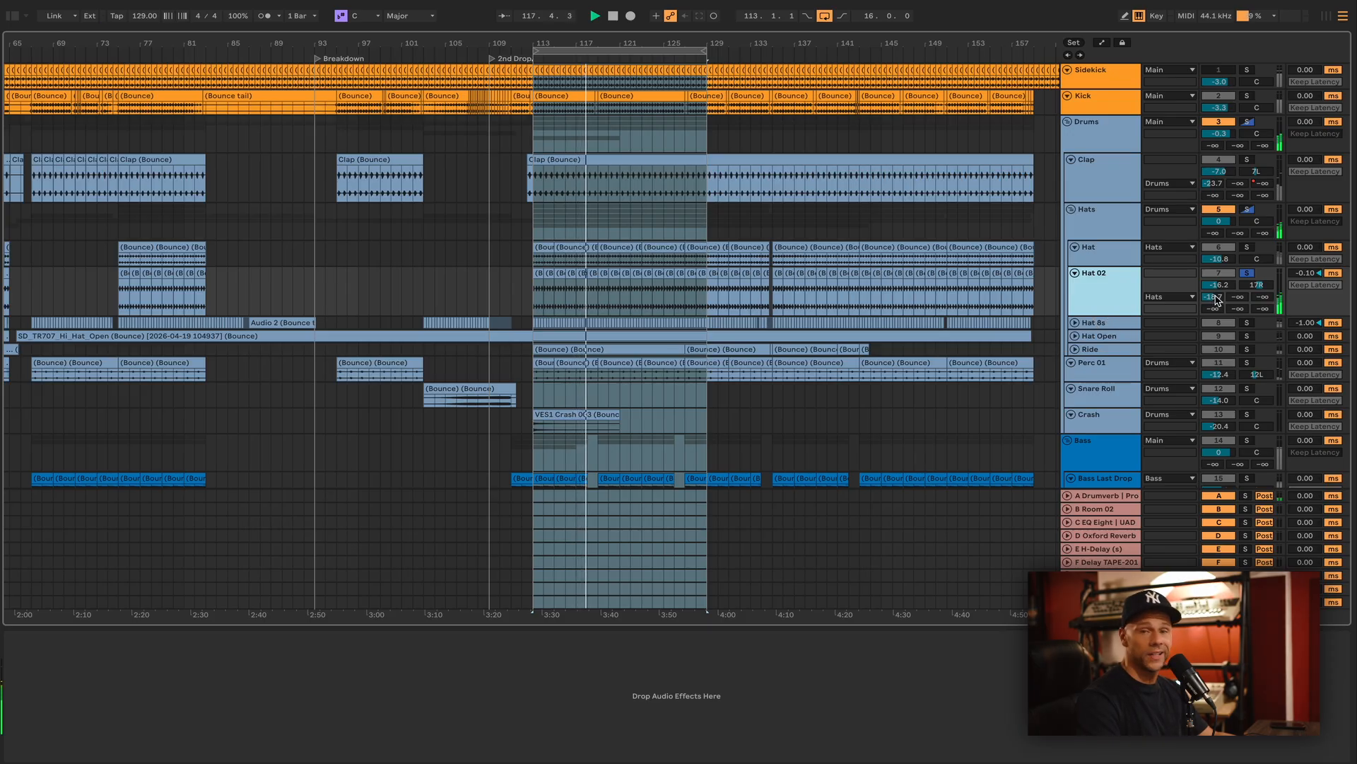
Switch the solo from Hat 02 to Hat 8s and unfold the Hat 8s track.
click(1247, 272)
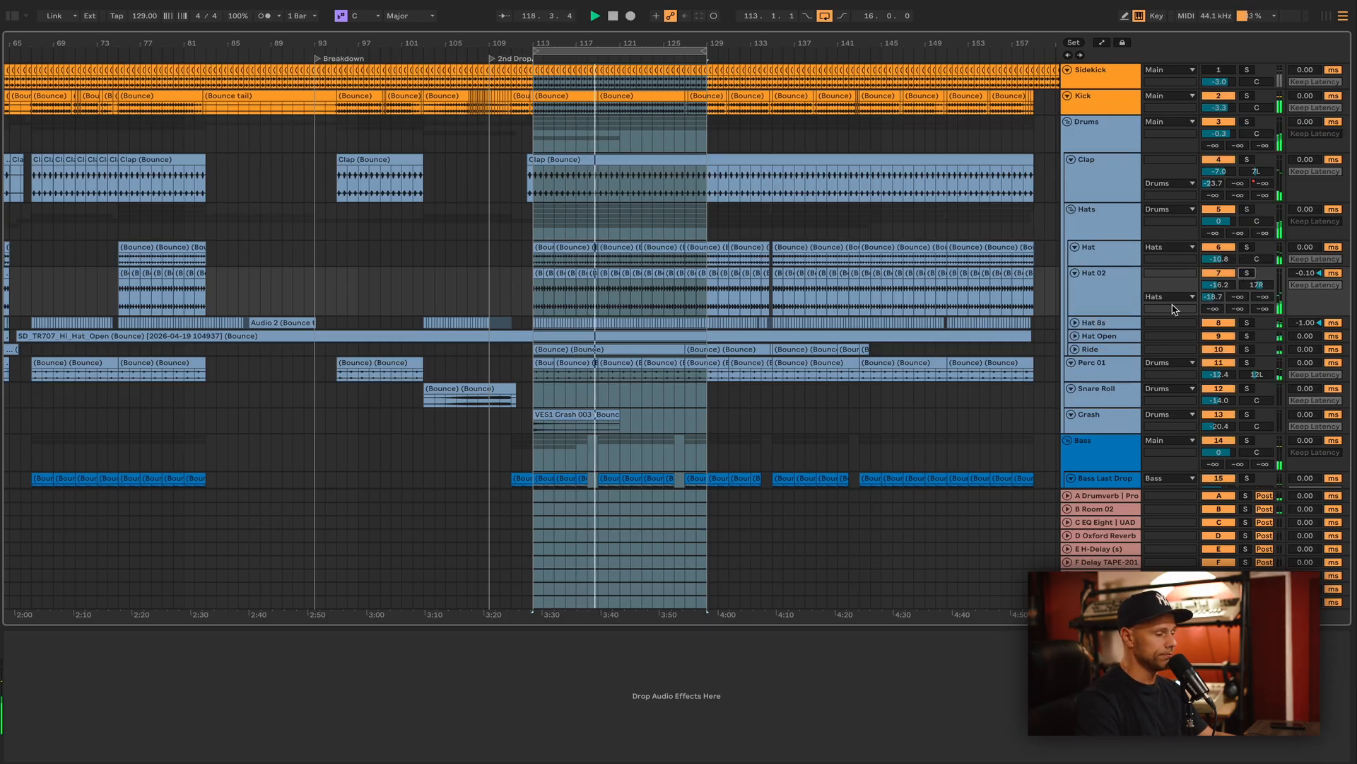
click(1247, 323)
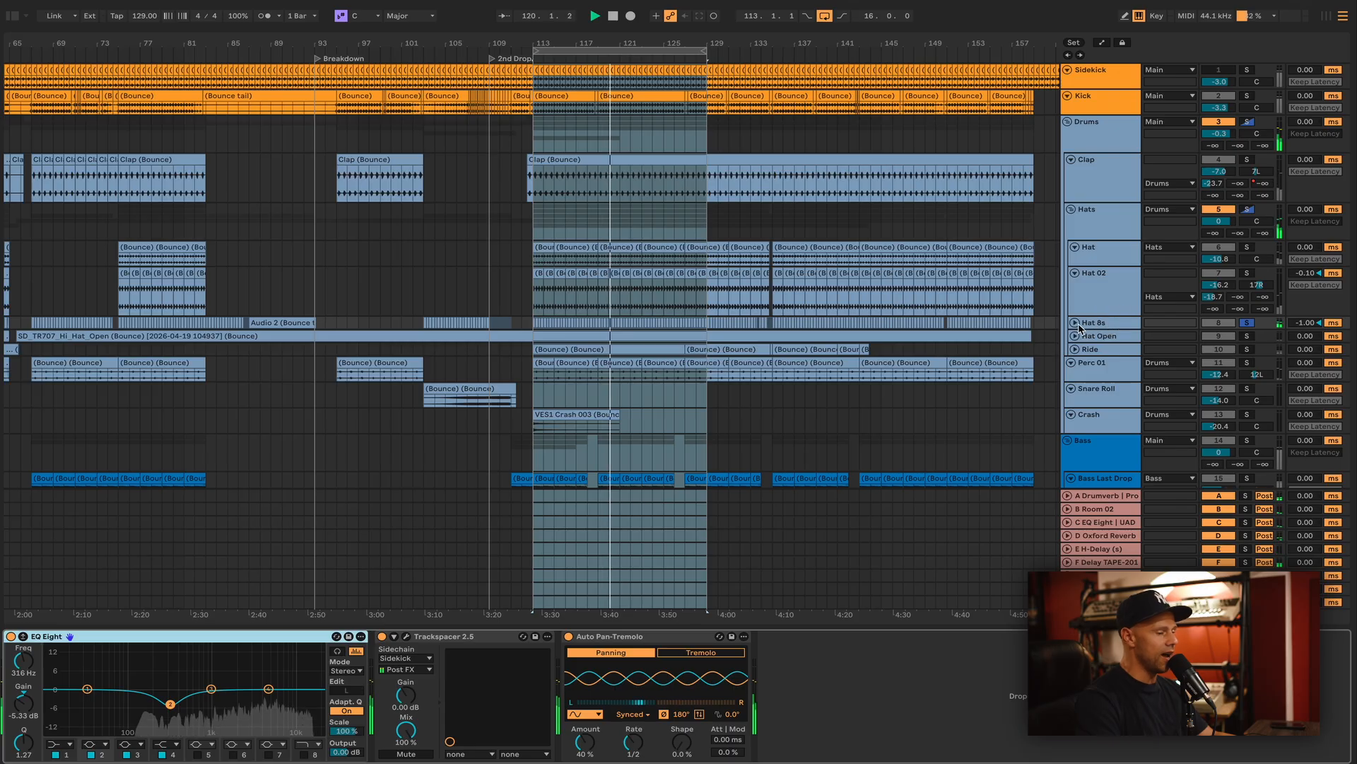
click(1075, 323)
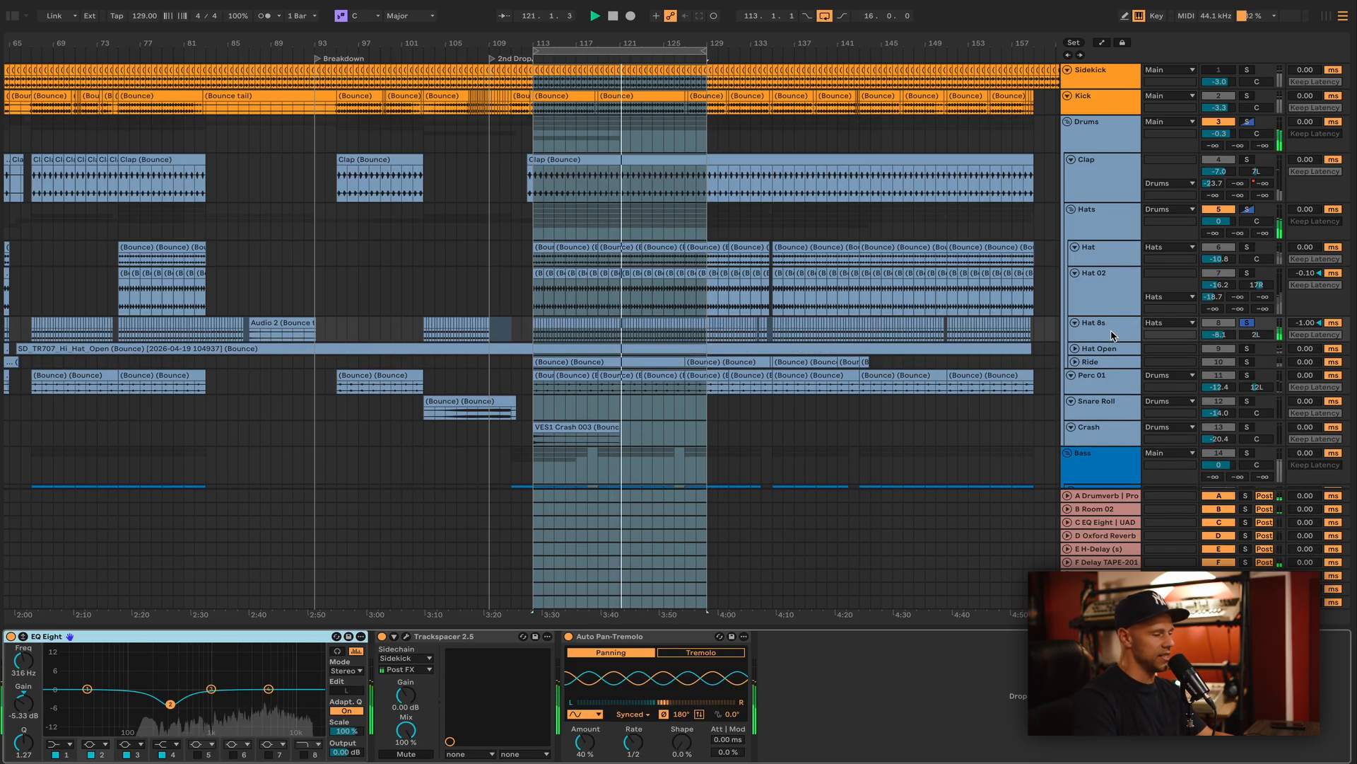
Review the Hat 8s track's Trackspacer window during playback from bar 113, and enlarge the track to show its send levels.
click(1112, 335)
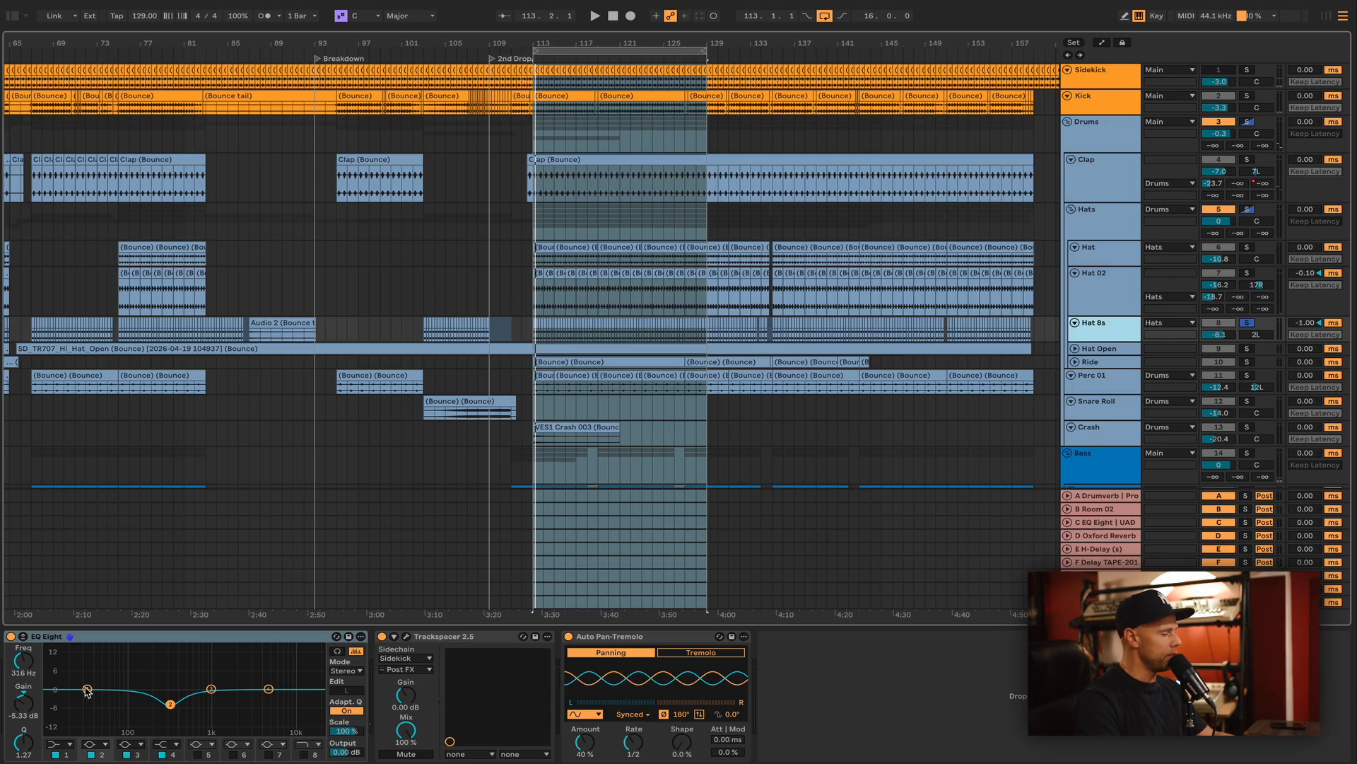
key(space)
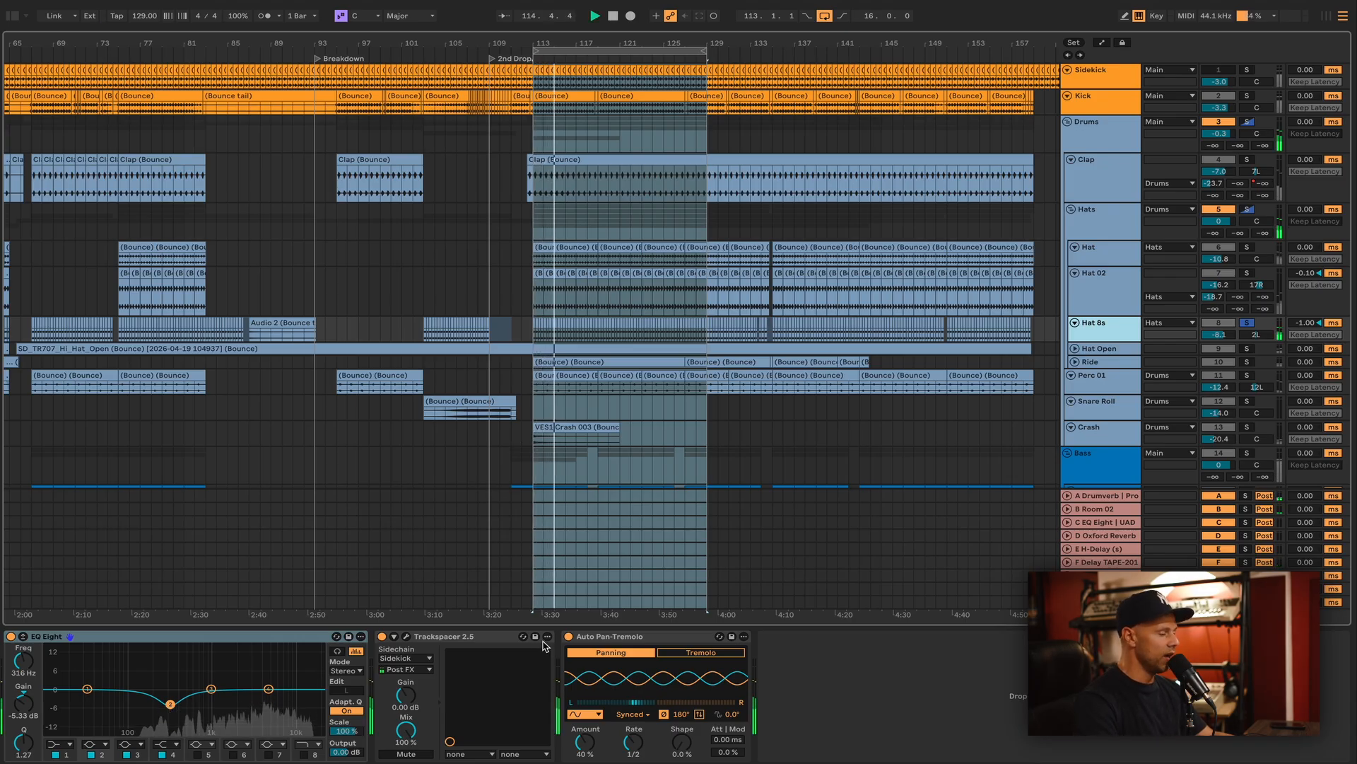
click(406, 637)
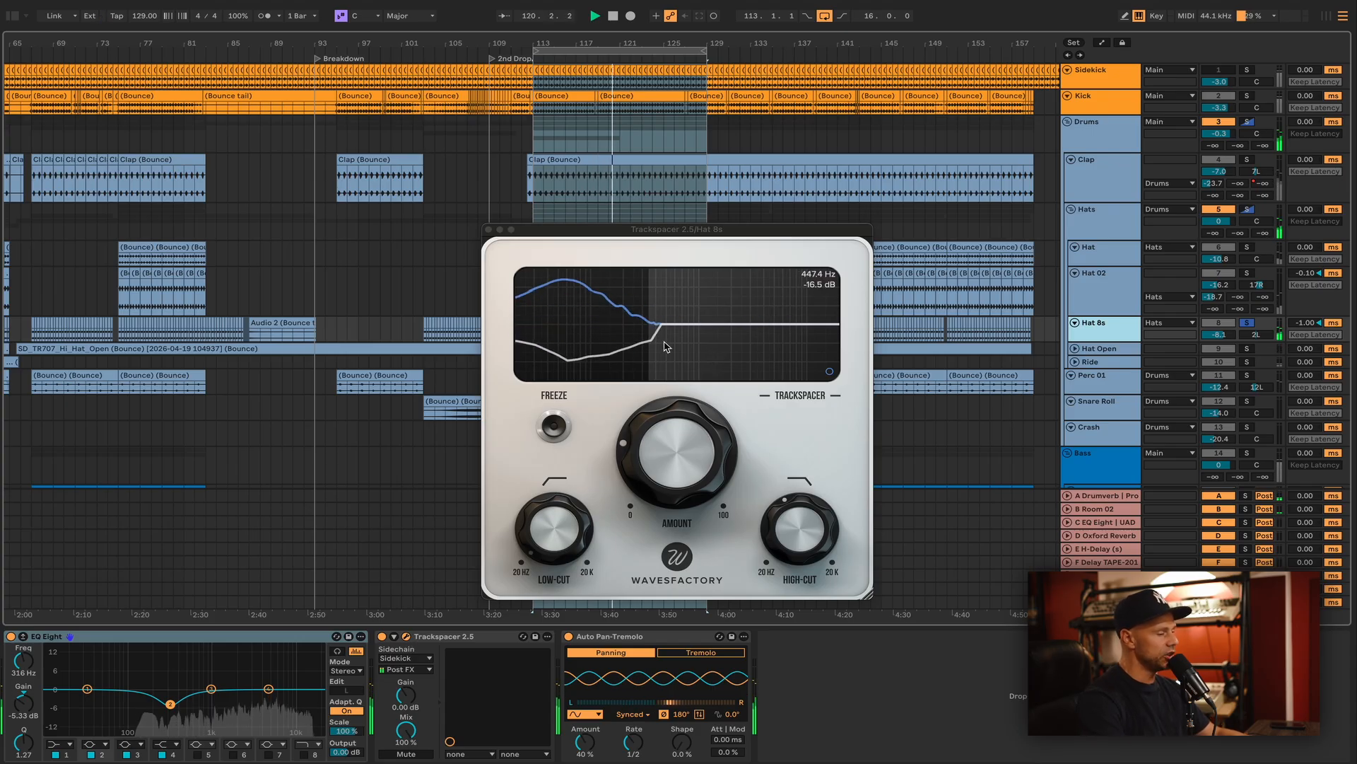
click(488, 229)
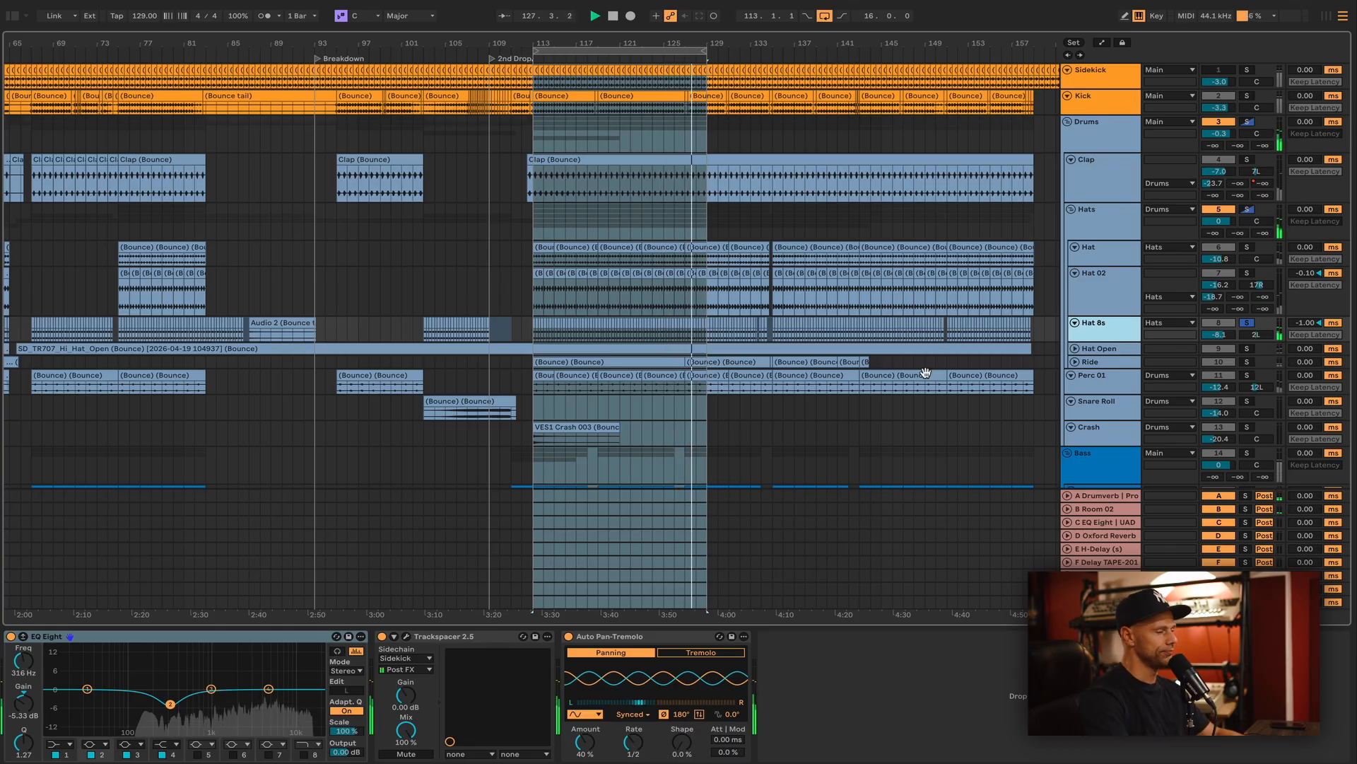
click(1118, 287)
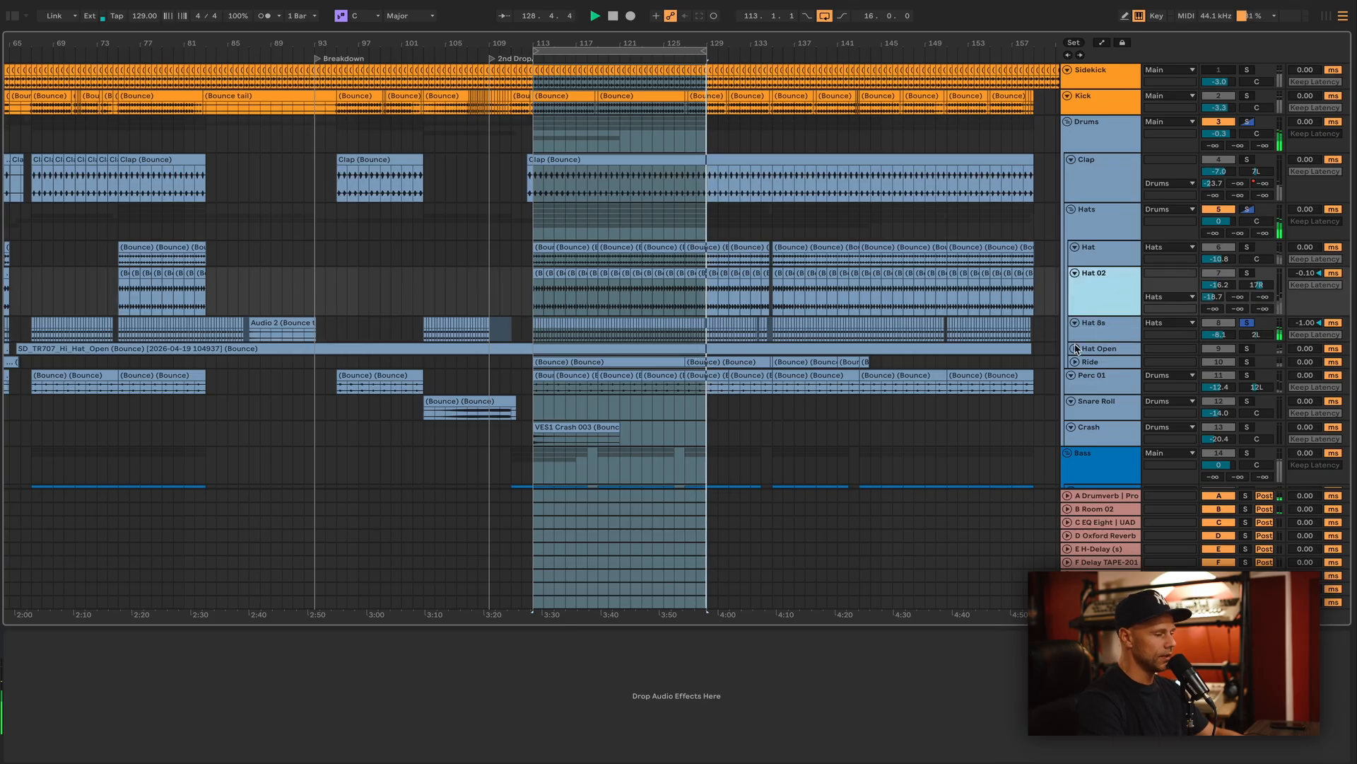
drag(1092, 340, 1095, 364)
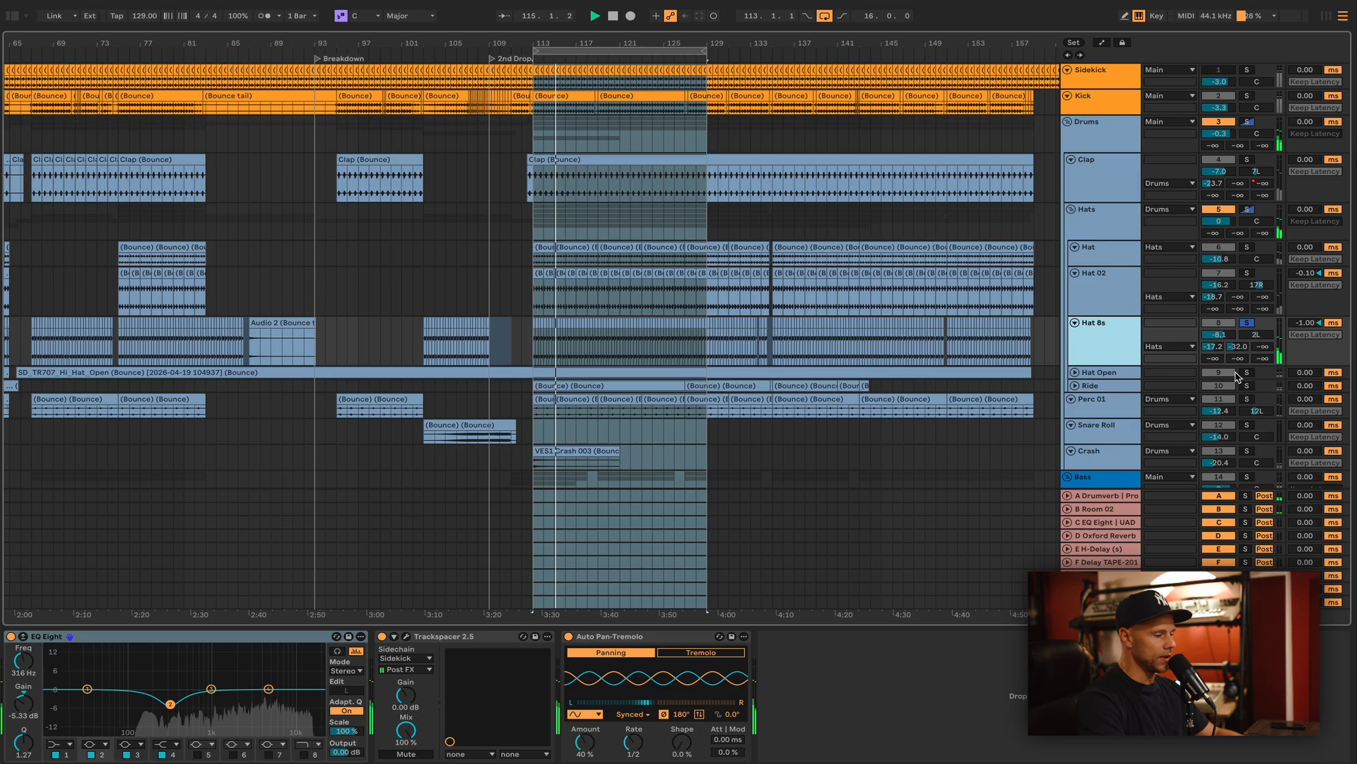
Unfold the Hat Open track and hear it soloed, return to the full mix, and enlarge the track to show its sends.
click(1098, 374)
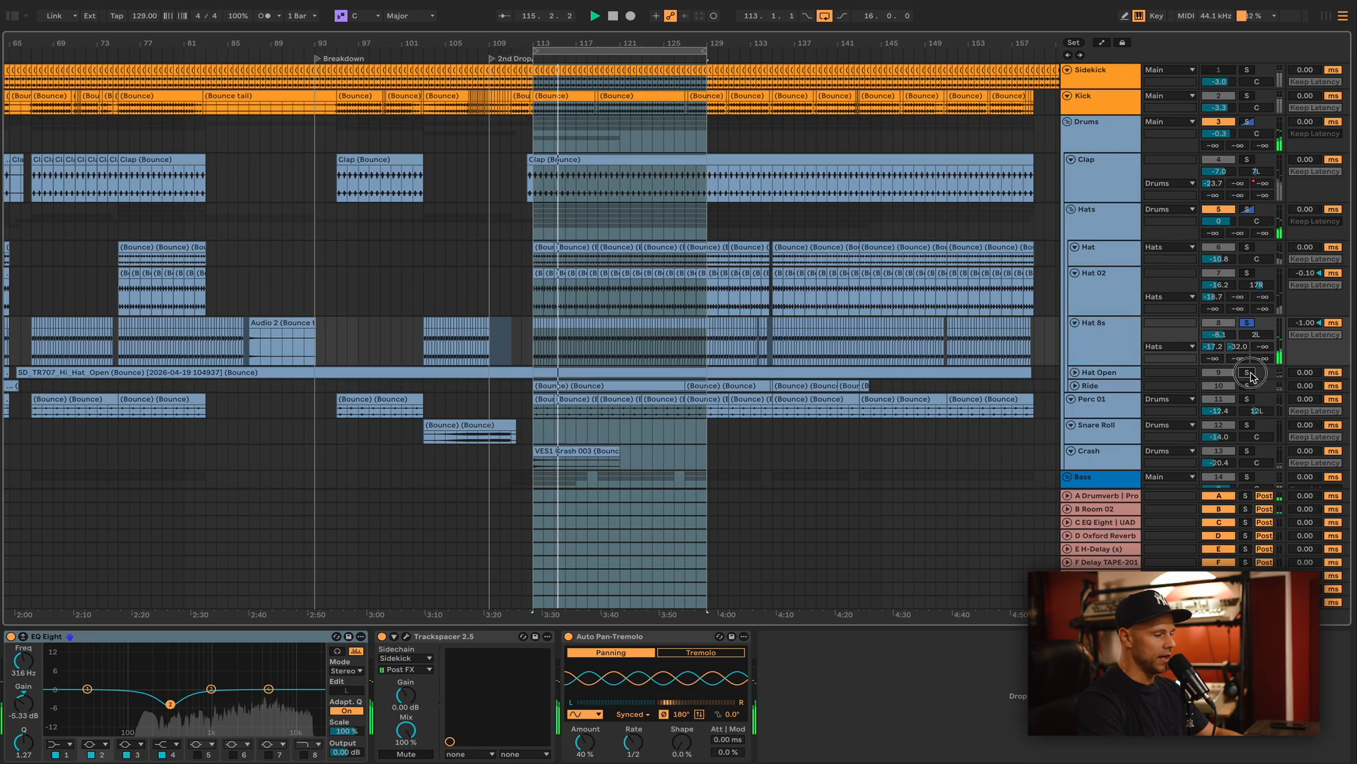
click(1075, 373)
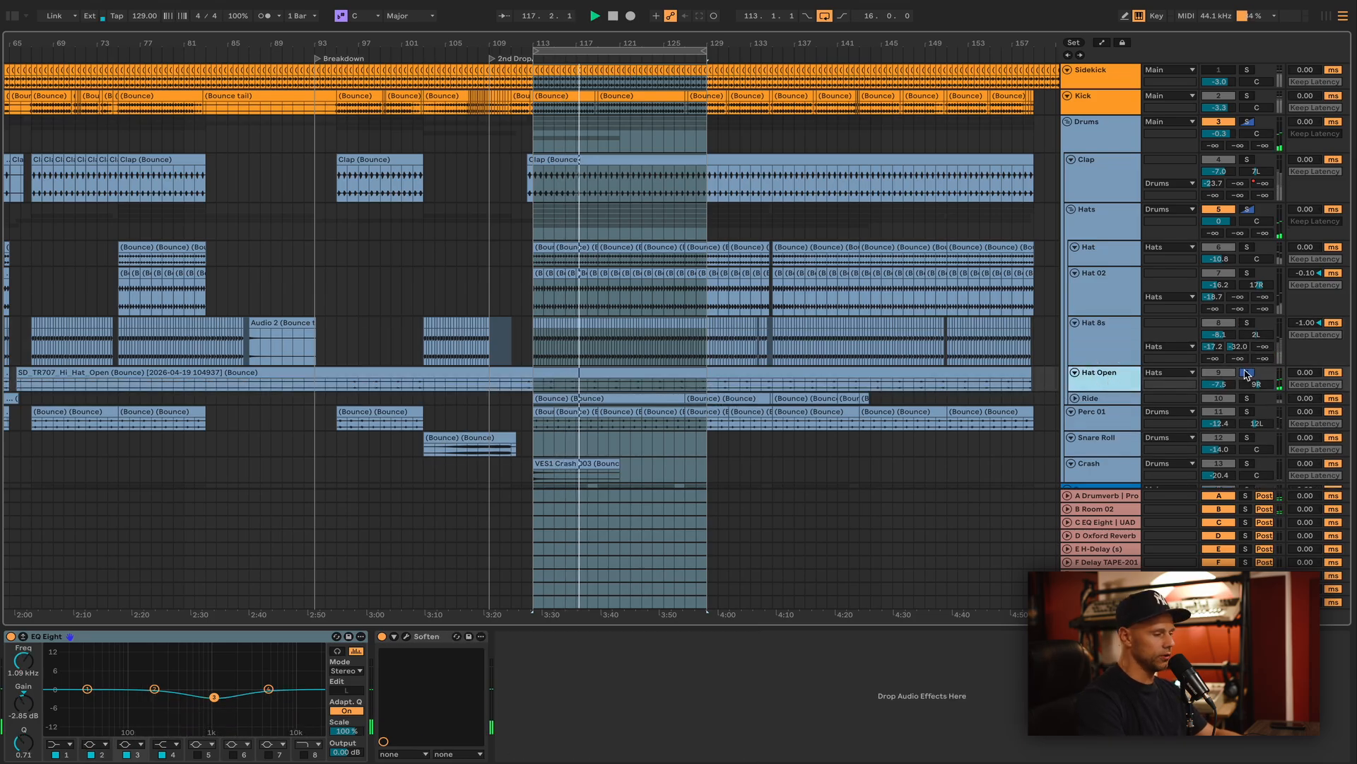
scroll(1084, 304, down, 3)
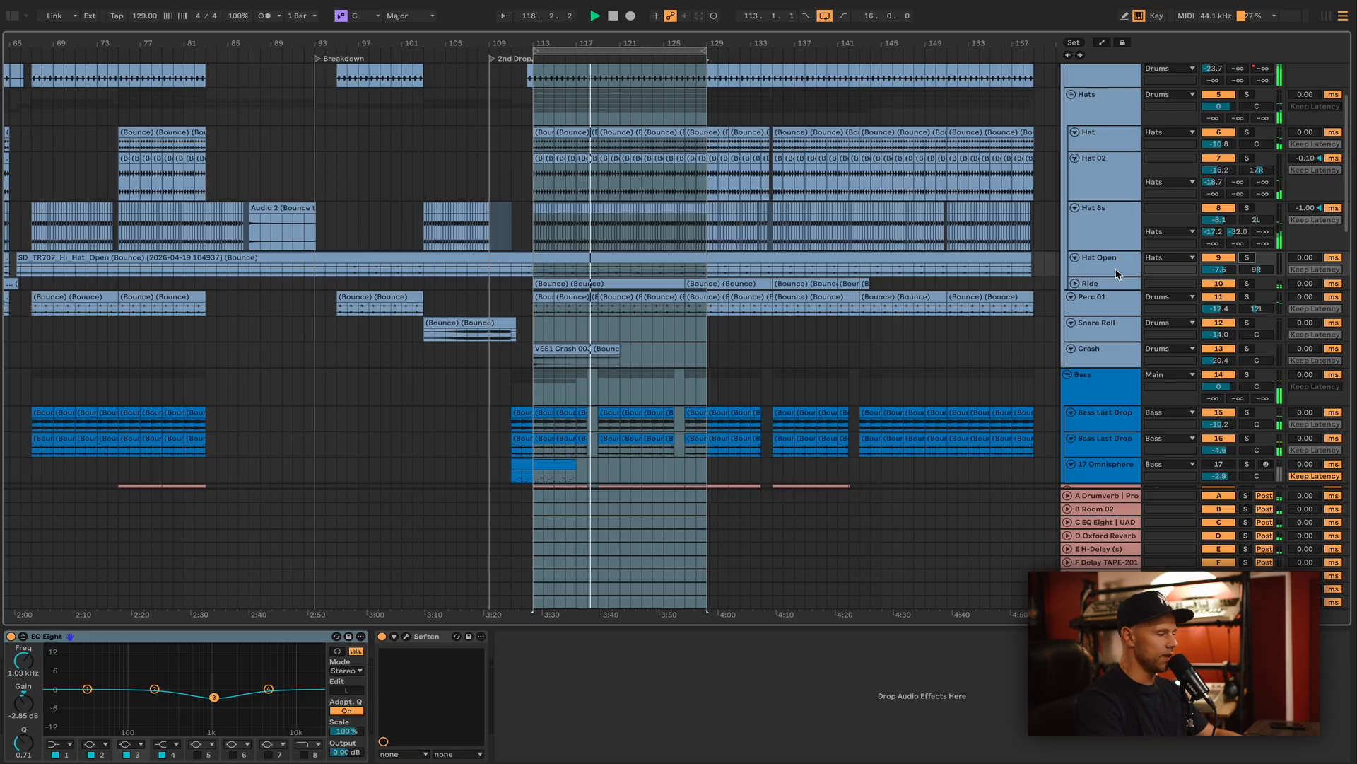
scroll(1112, 276, down, 1)
drag(1111, 273, 1112, 304)
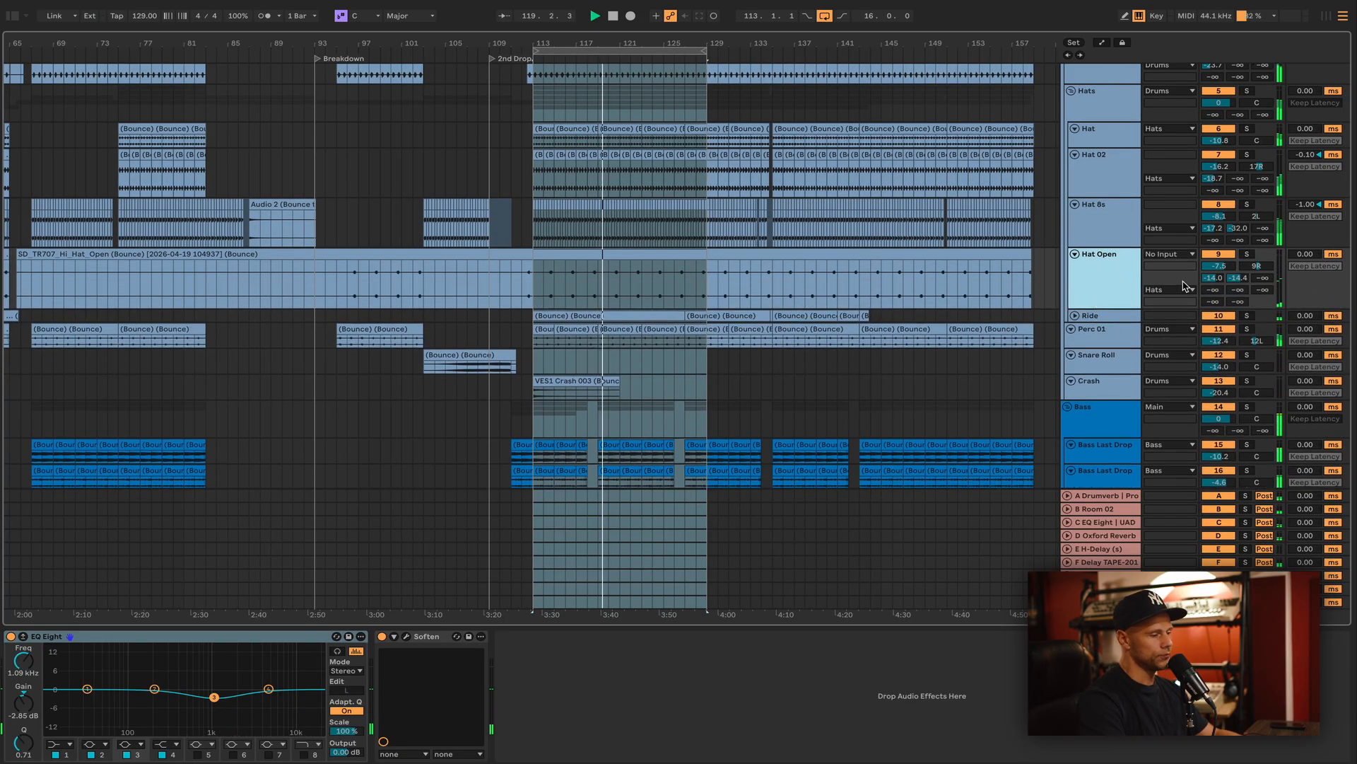
Play from bar 113 with the A Drumverb and B Room 02 returns soloed, comparing with Drumverb's solo off and back on.
key(space)
key(space)
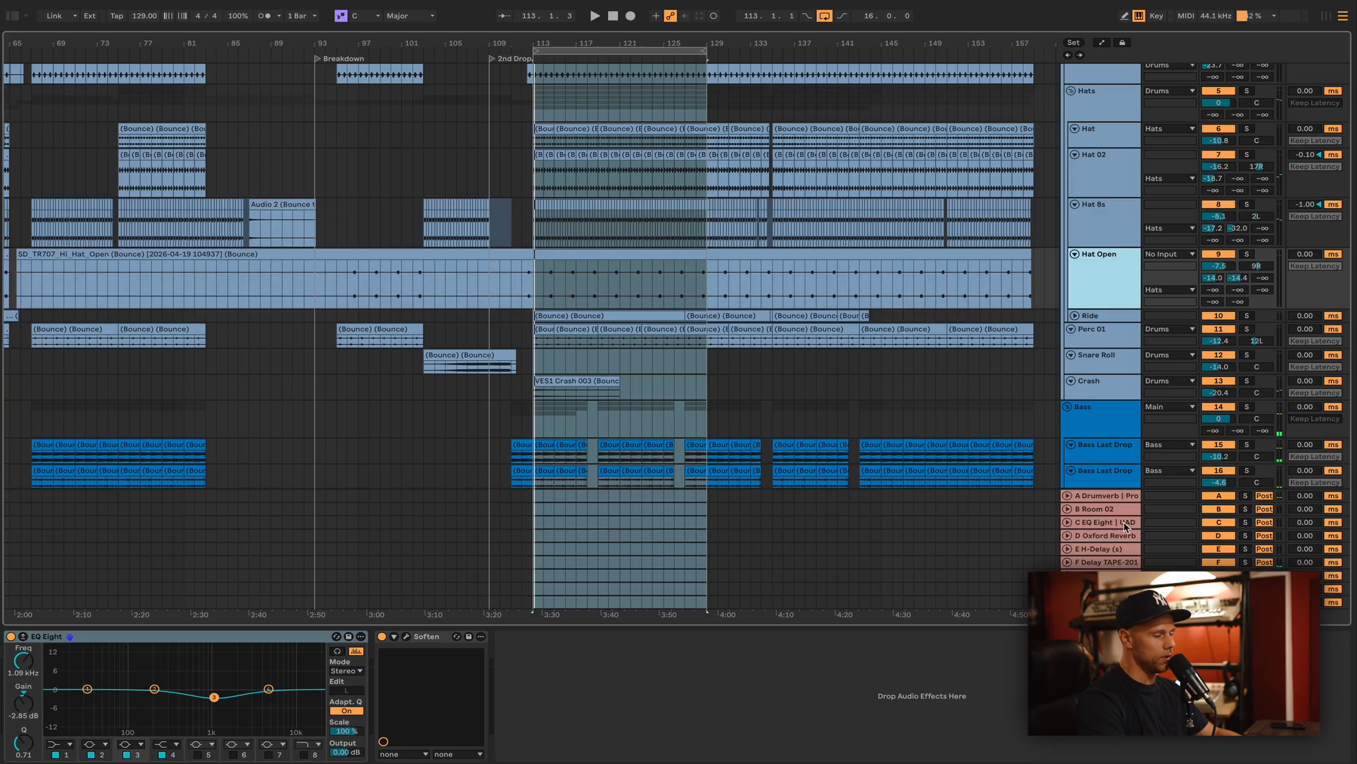
click(1109, 497)
click(1110, 509)
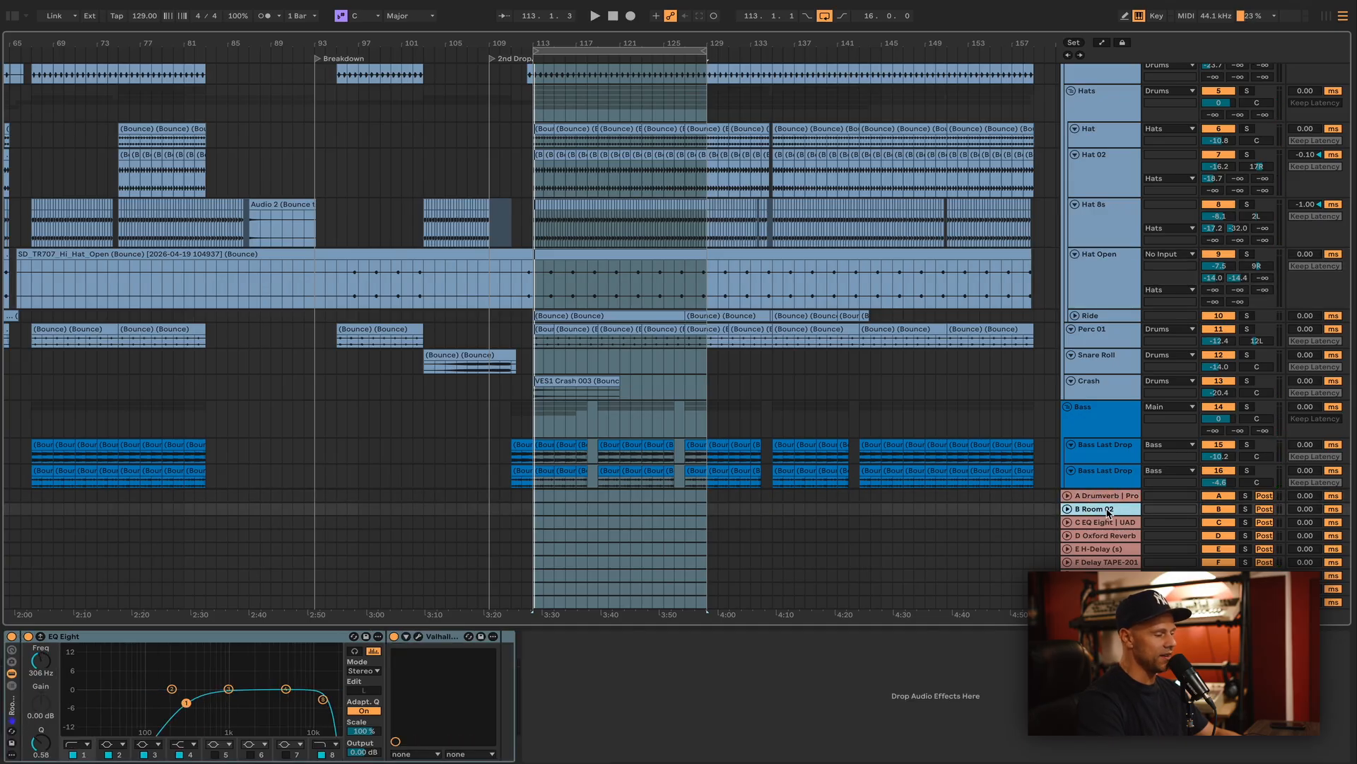
click(1246, 496)
click(1245, 509)
key(space)
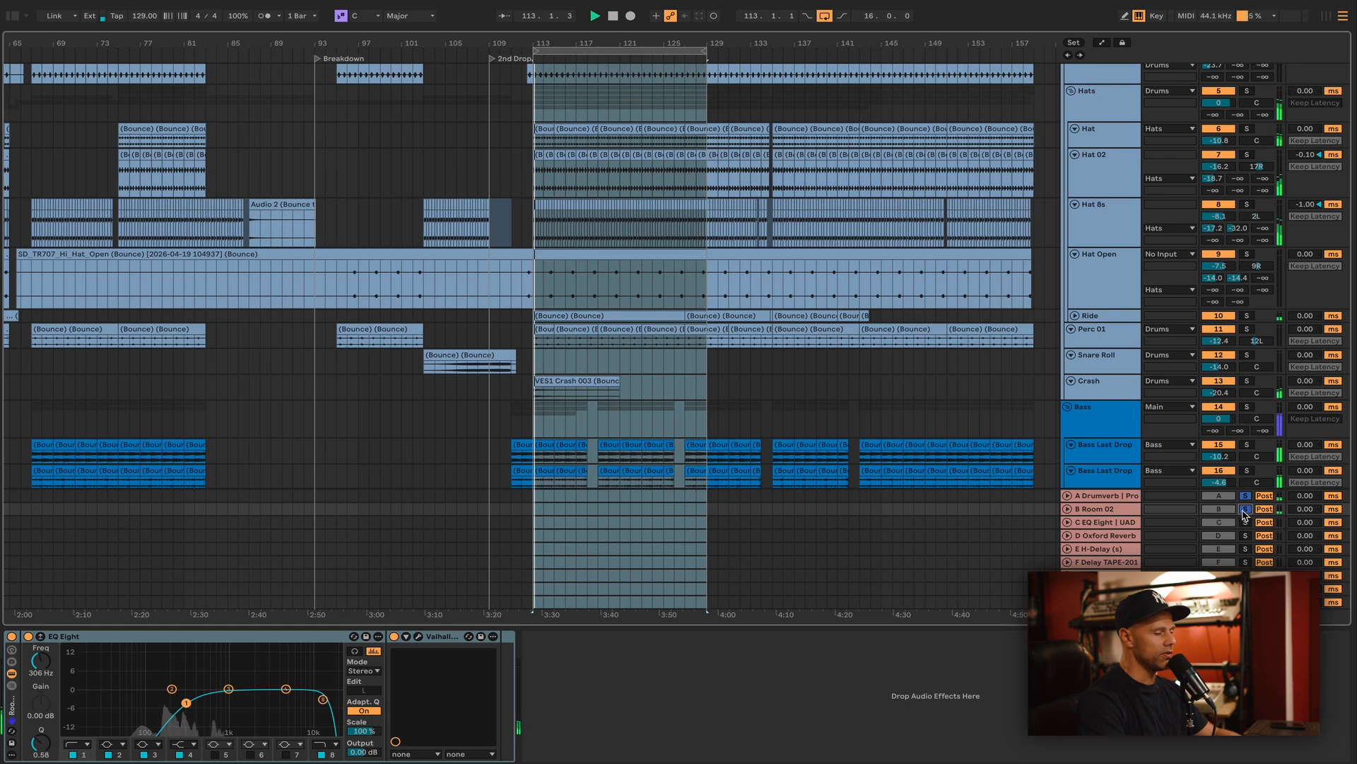
click(1247, 500)
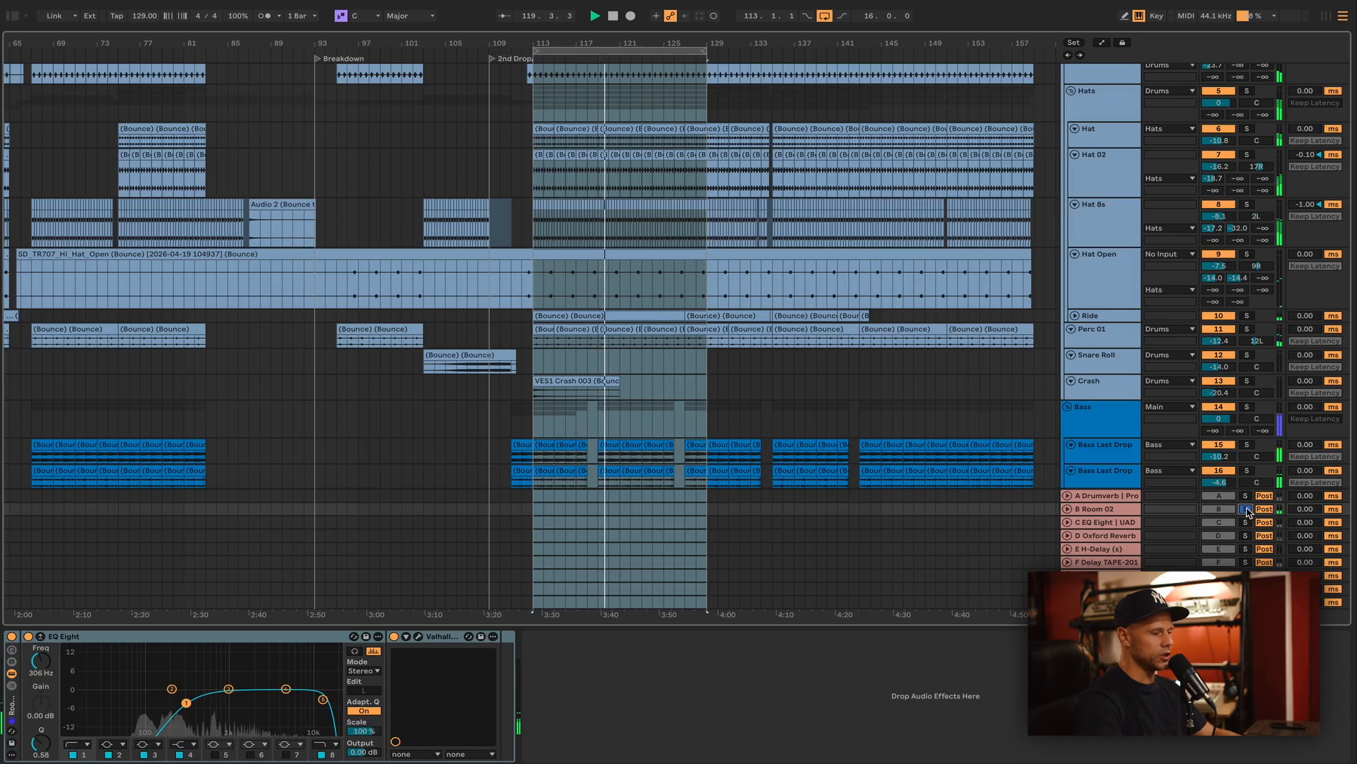
click(1246, 496)
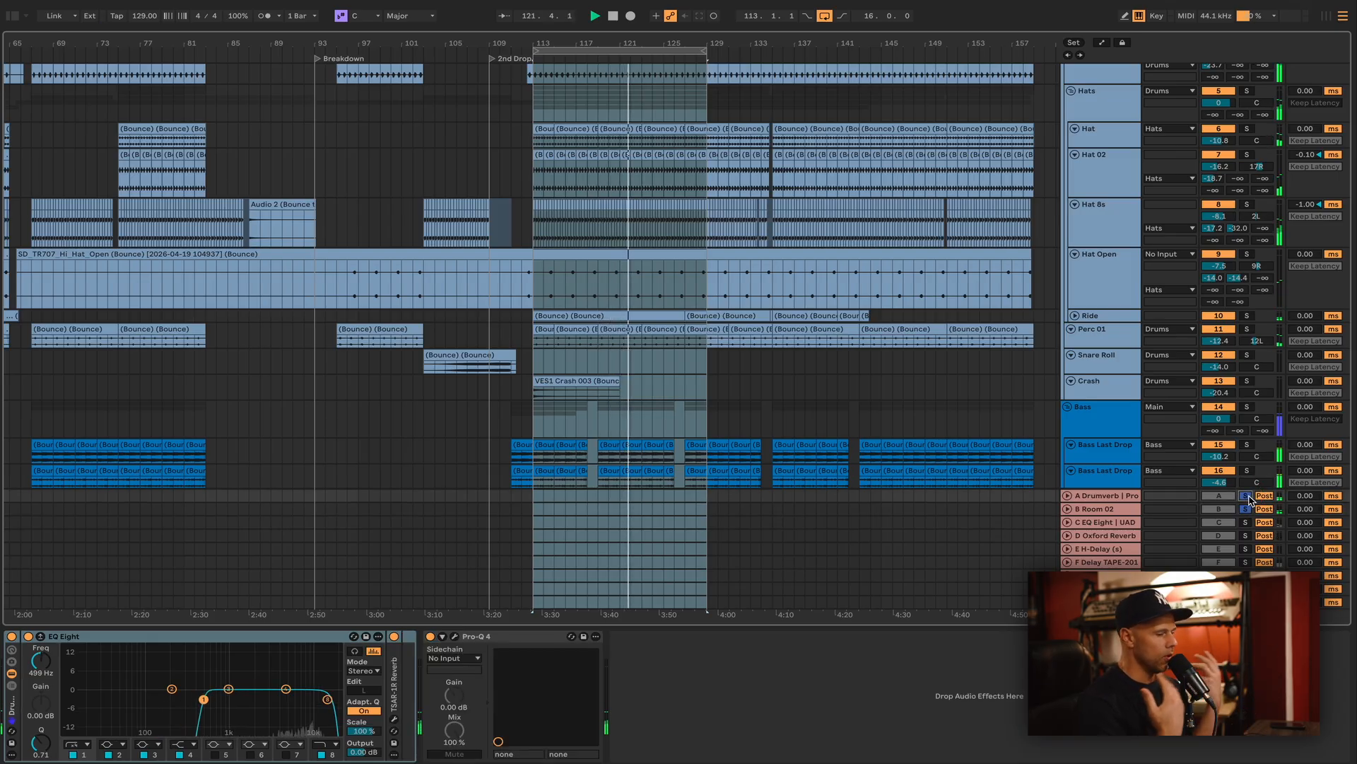
Review the B Room 02 return's ValhallaRoom settings, close the plugin window, and select the high-cut band in its EQ Eight.
click(1107, 509)
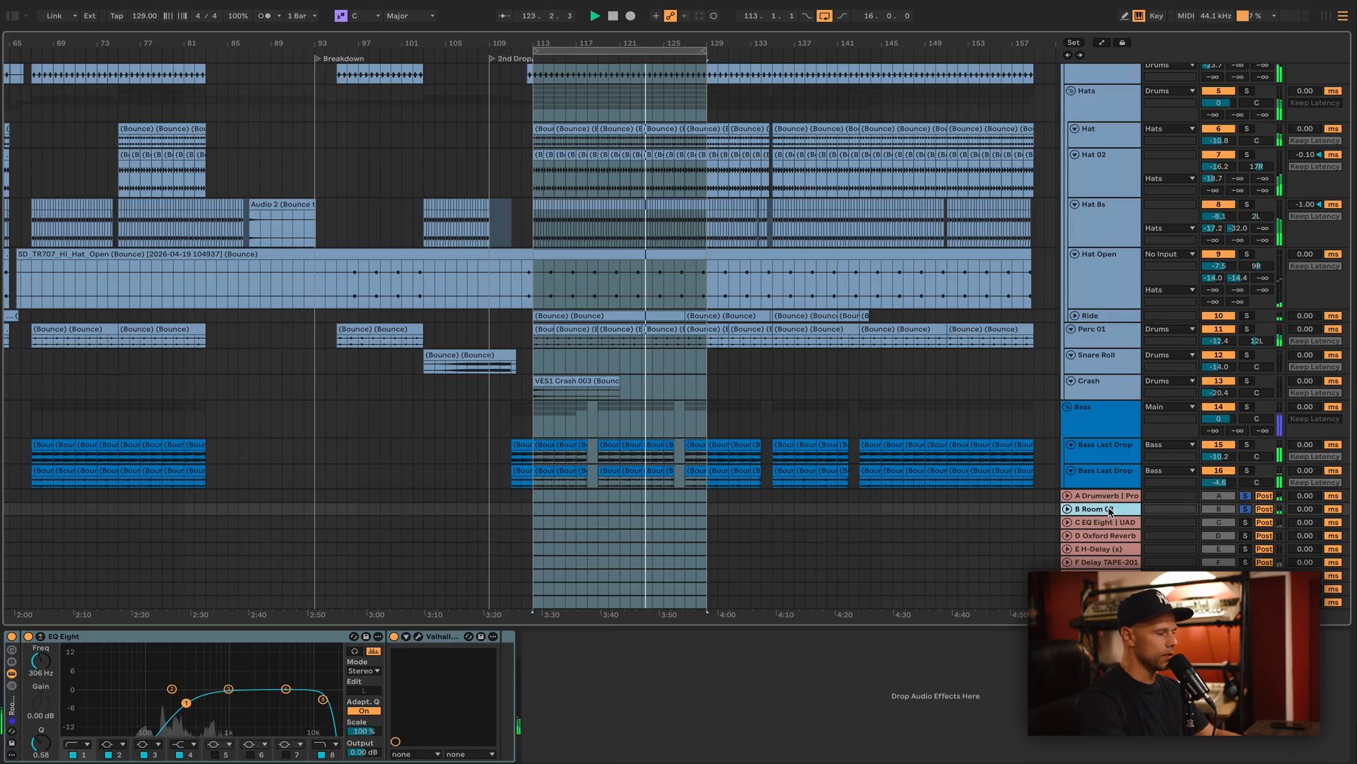
click(419, 637)
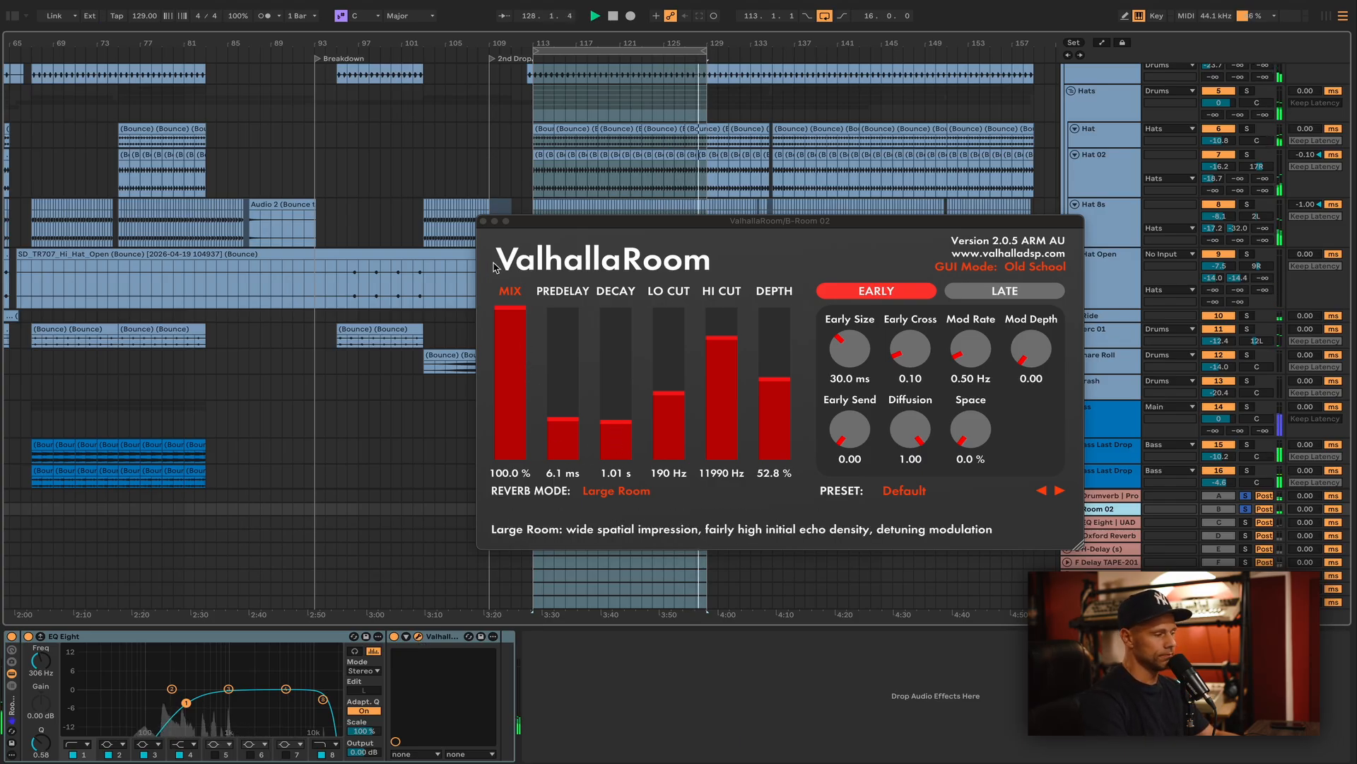
click(483, 222)
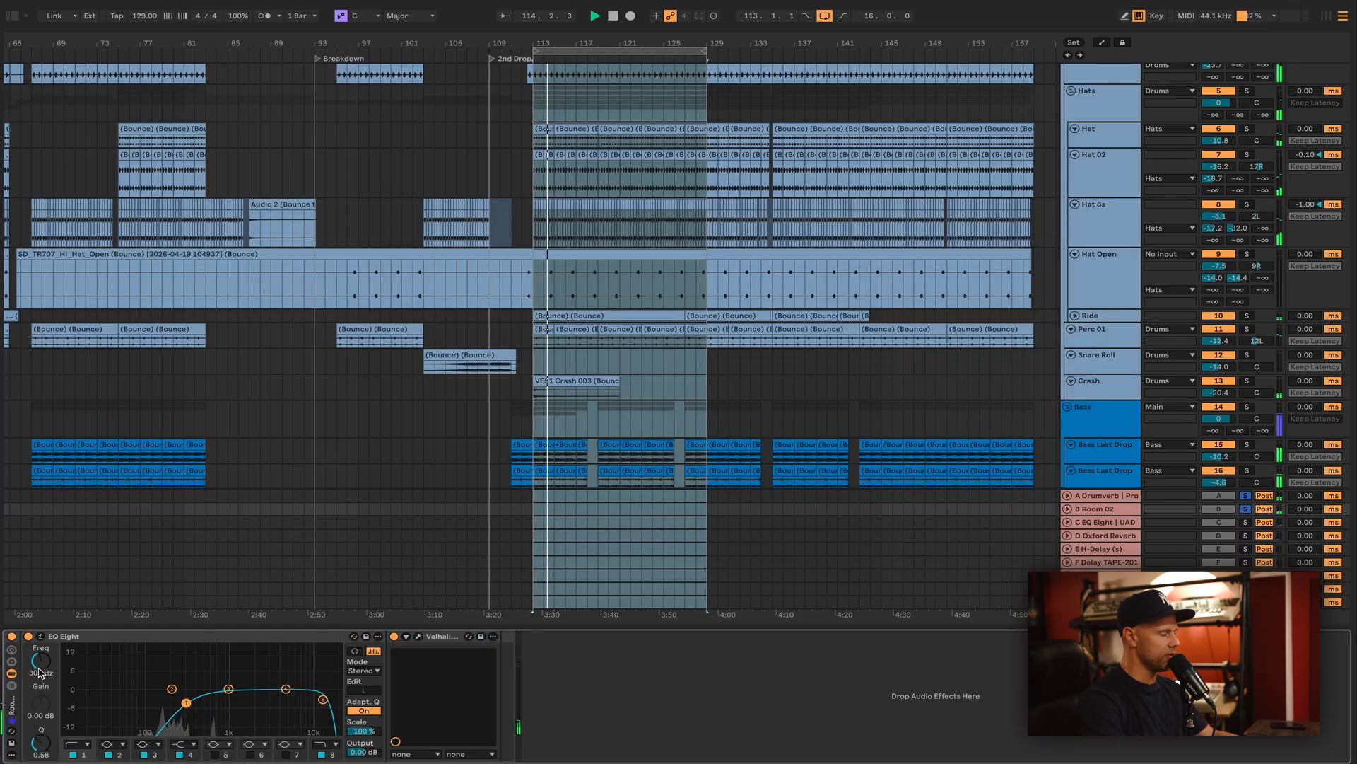
click(321, 699)
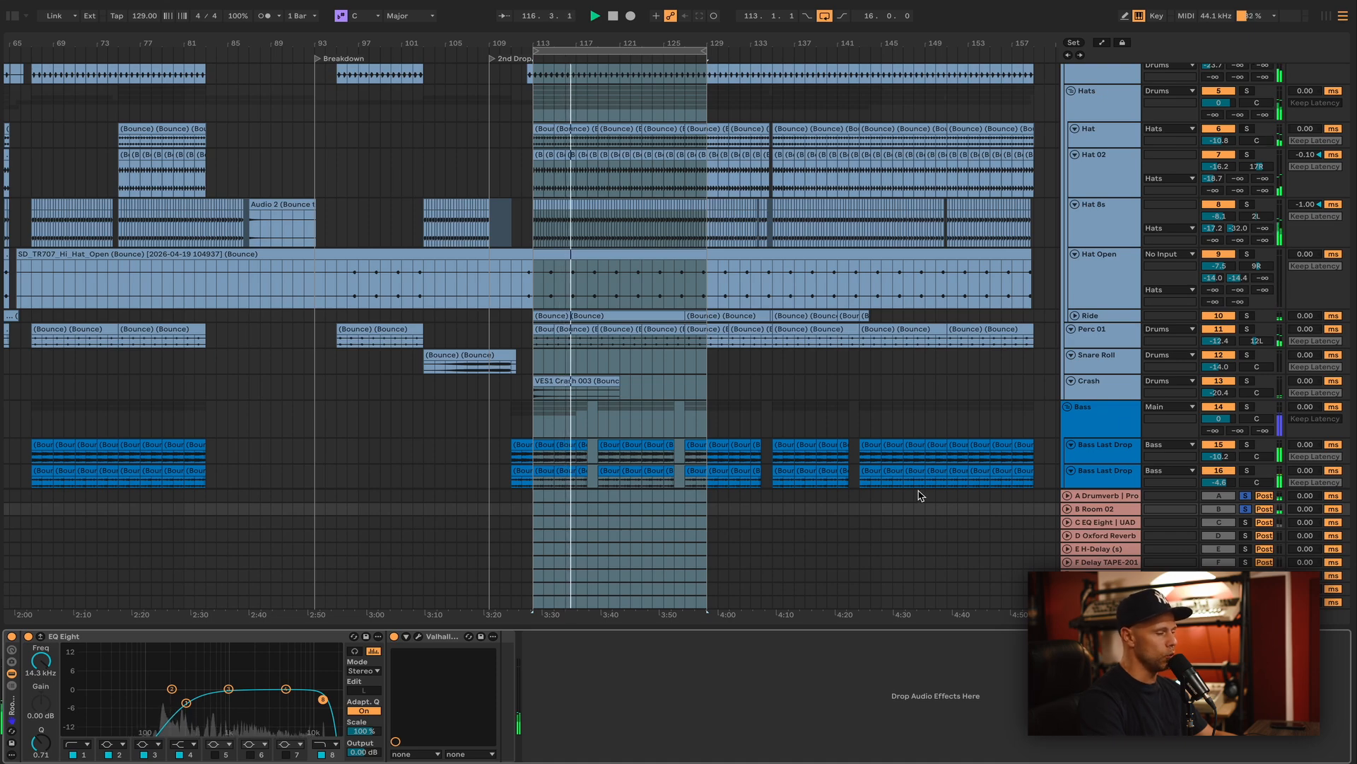
Take the two reverb returns out of solo and select the Hat Open track to show its devices.
scroll(1158, 398, down, 3)
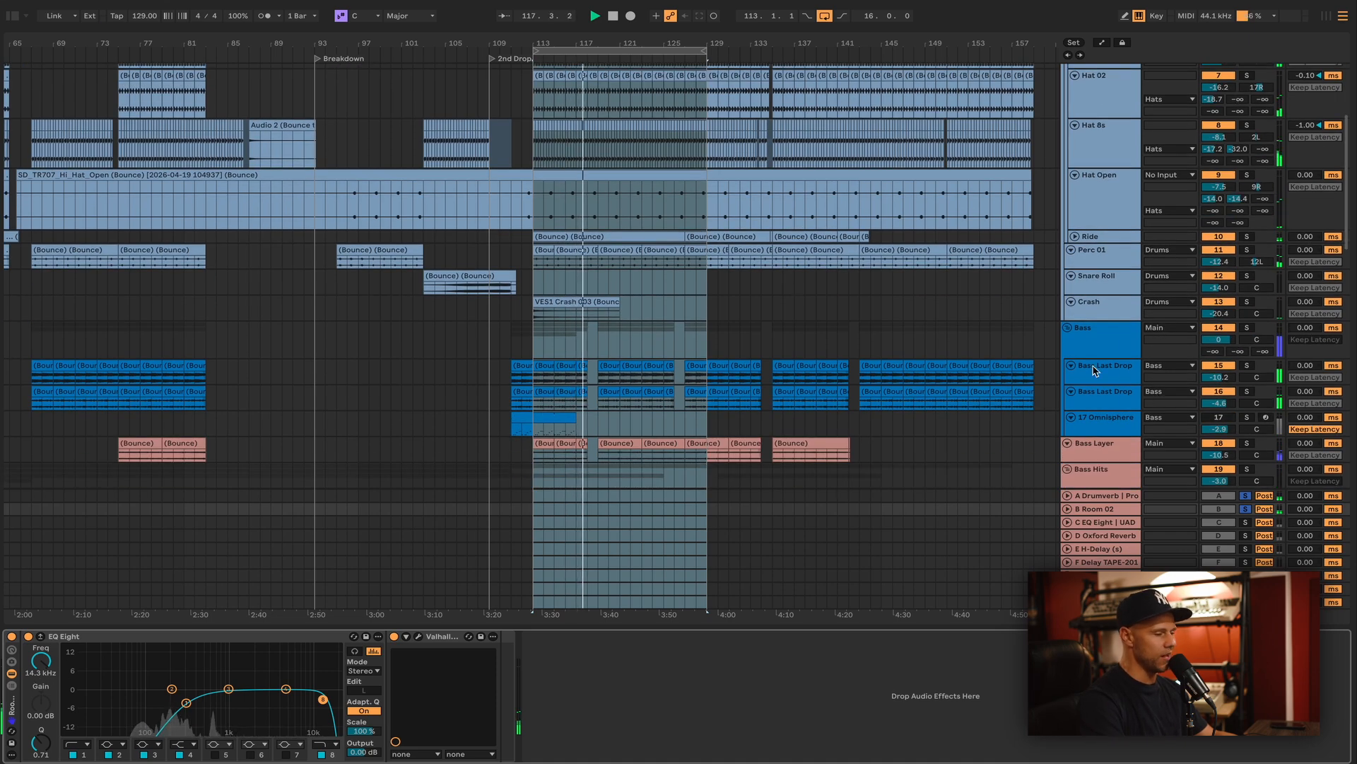
click(1246, 497)
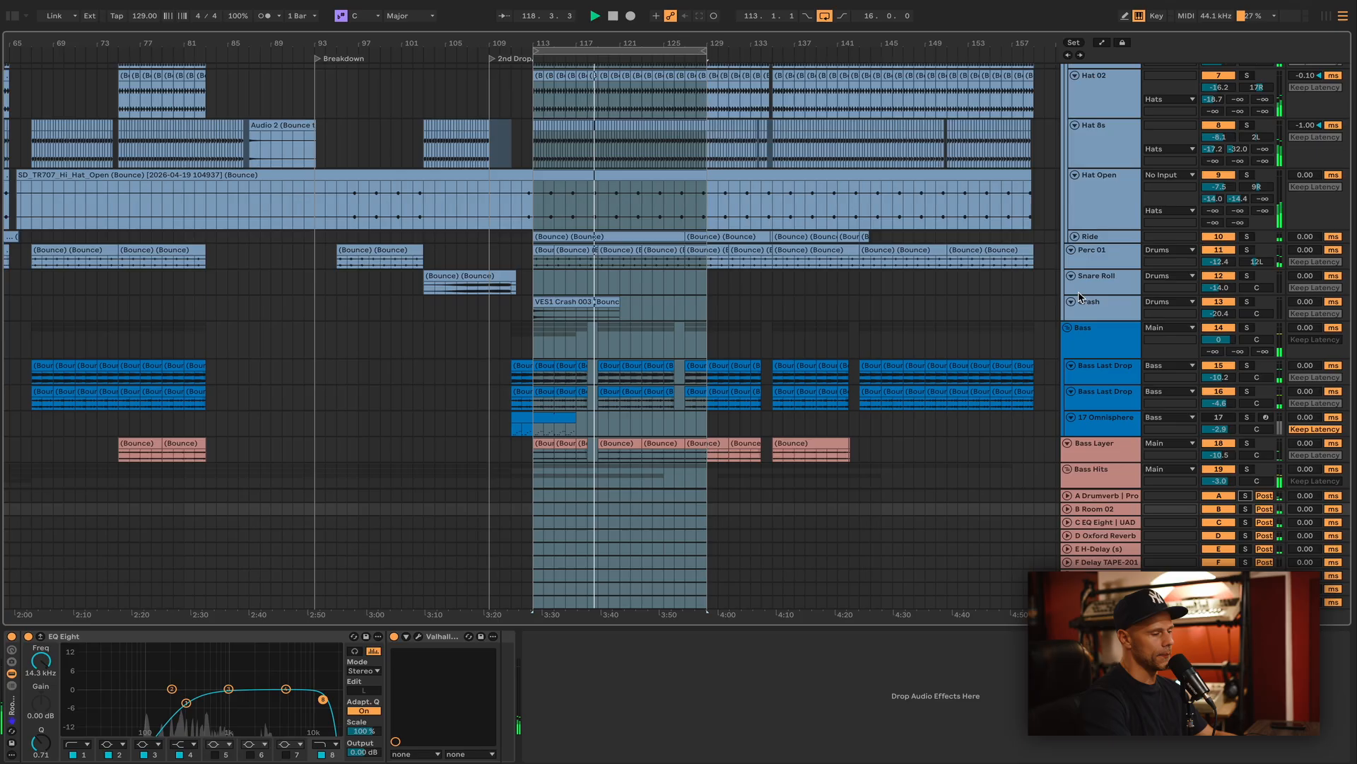
scroll(1107, 382, up, 6)
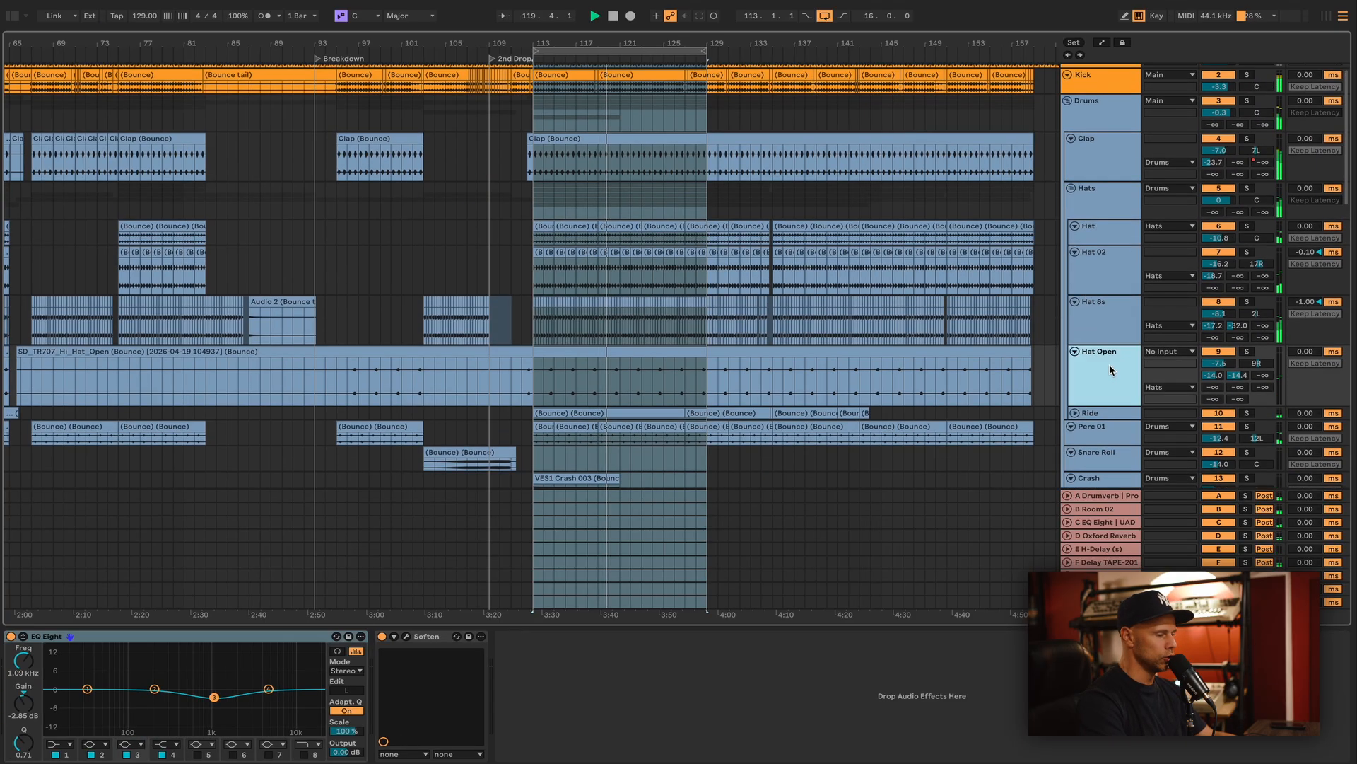
Unfold and enlarge the Ride track to show its send levels, and solo it.
scroll(1110, 363, down, 2)
click(1101, 363)
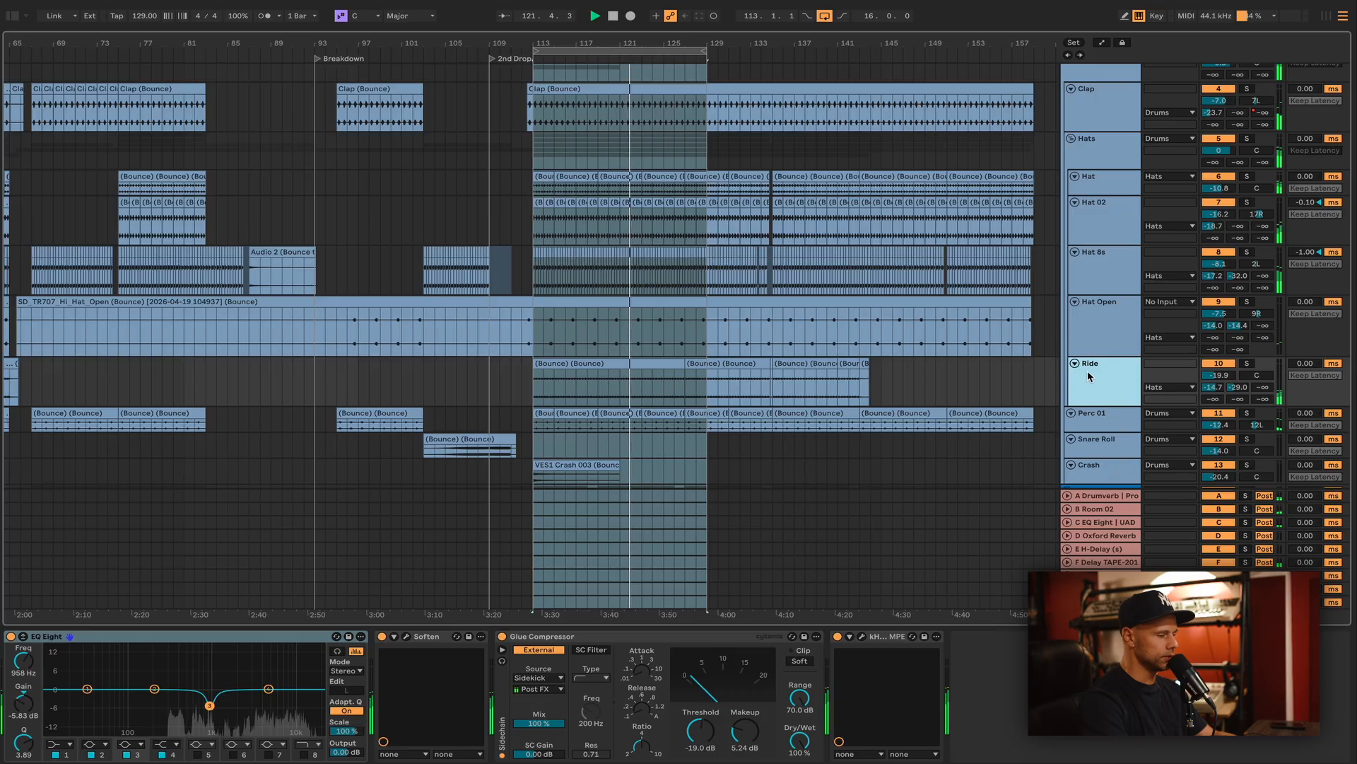
click(1248, 365)
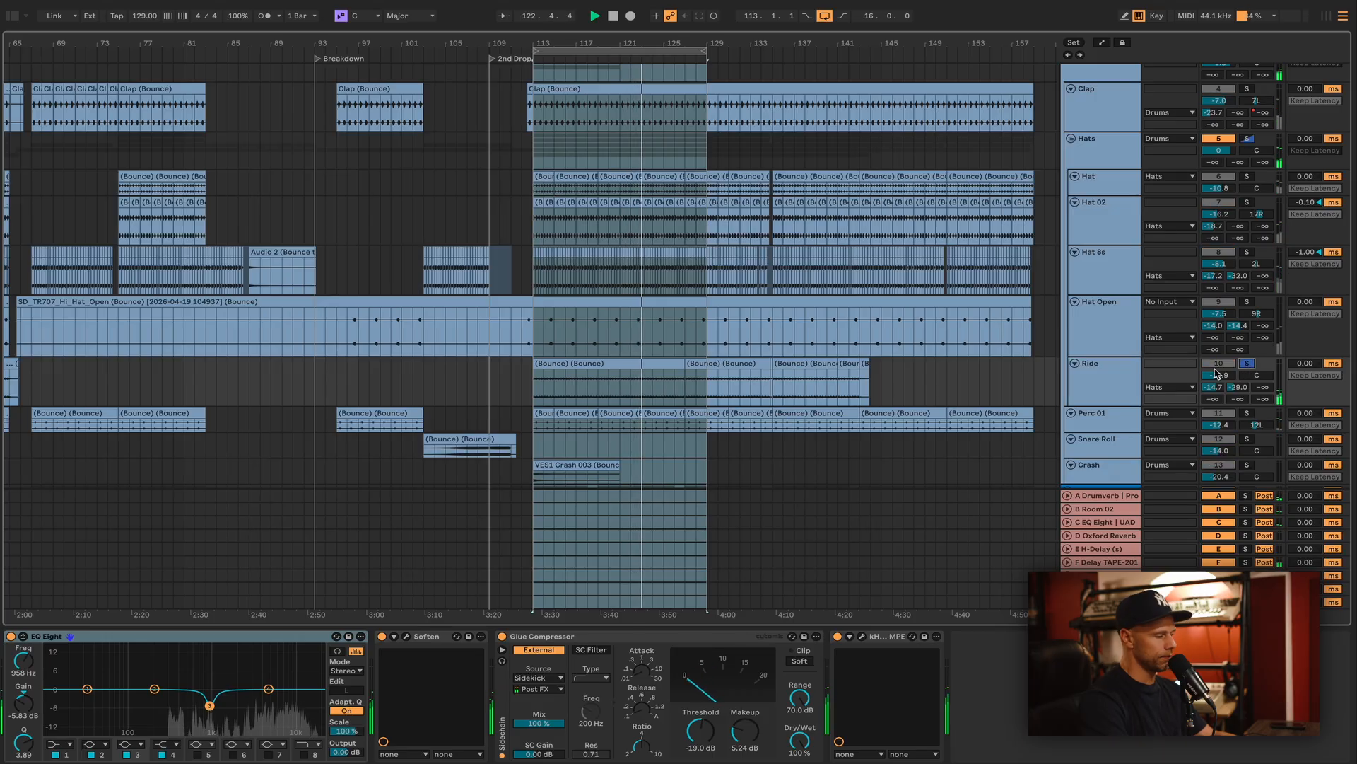
Replay the soloed Ride from bar 114 with the F Delay return switched off, and set its EQ Eight's 958 Hz band gain to -6.67 dB.
click(530, 447)
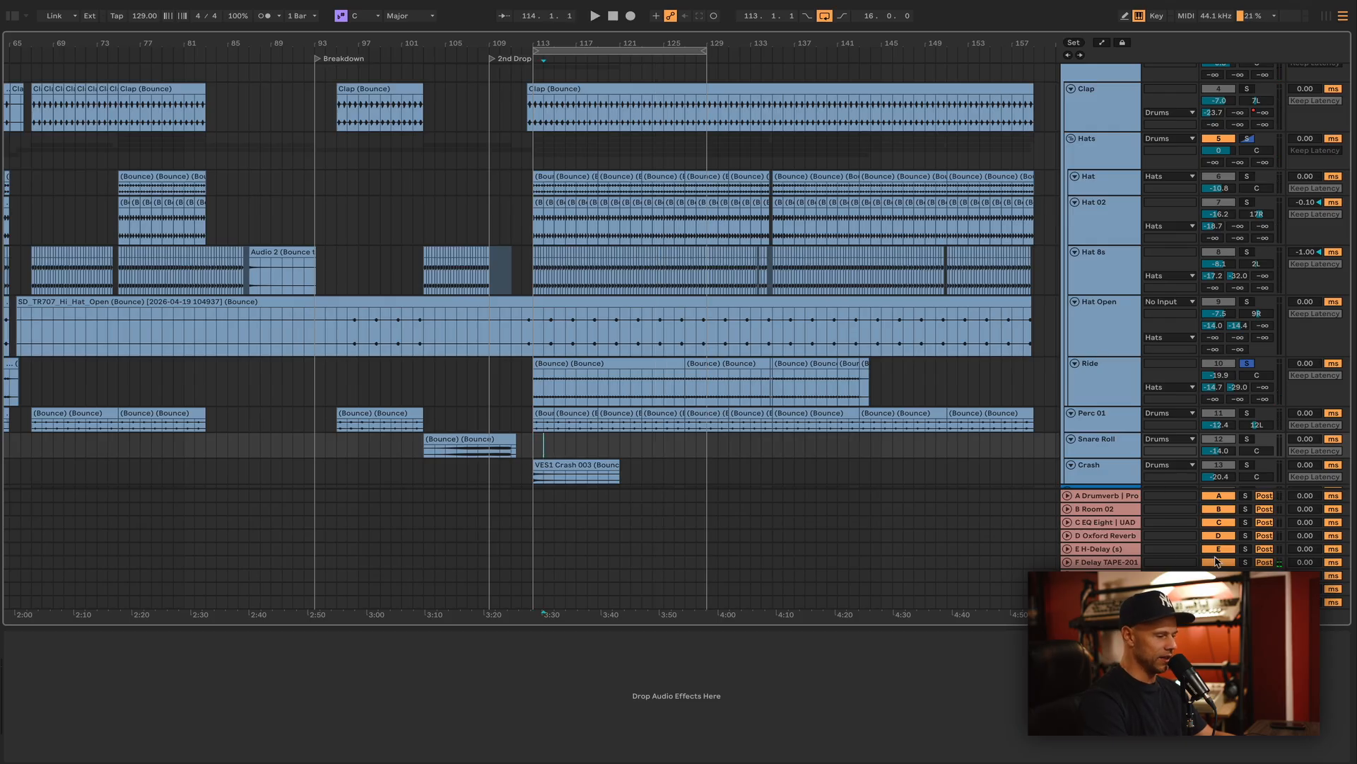
click(1101, 335)
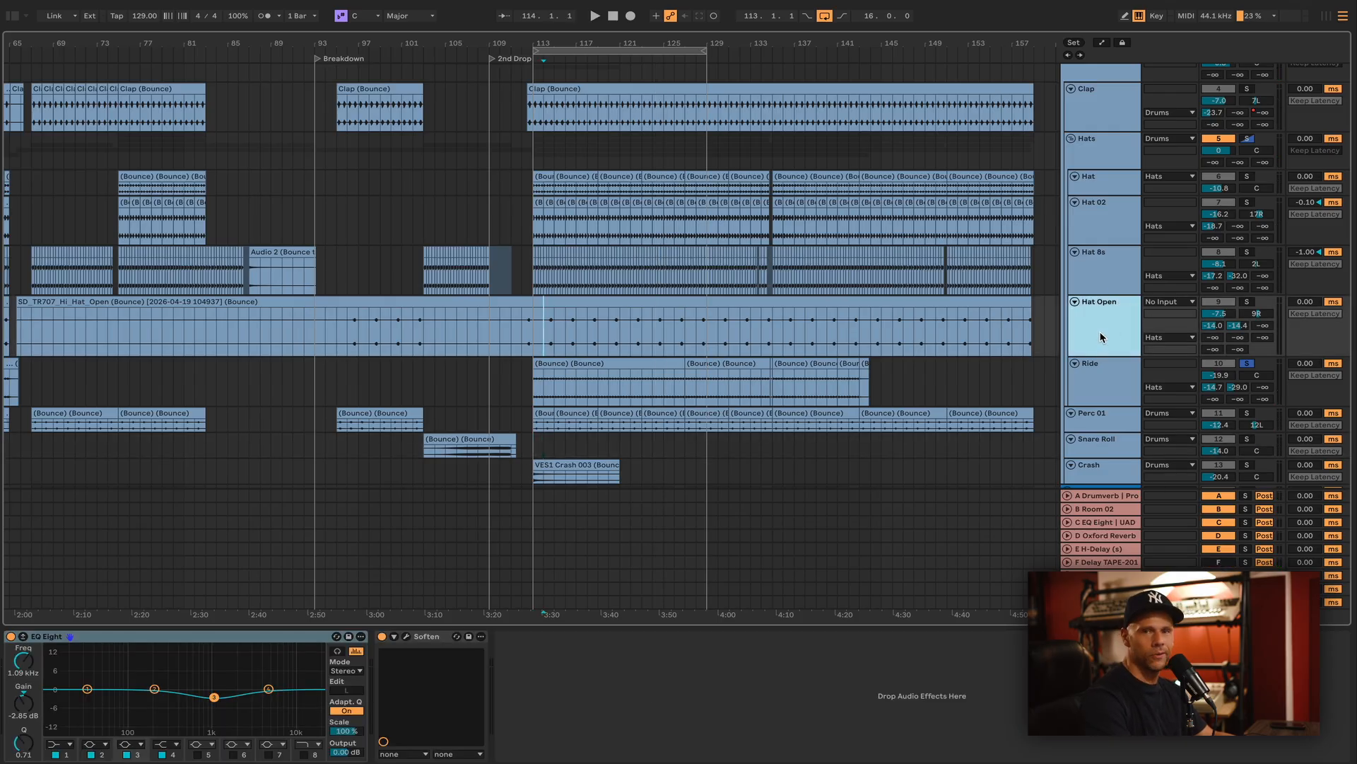
scroll(1106, 350, down, 1)
click(1101, 343)
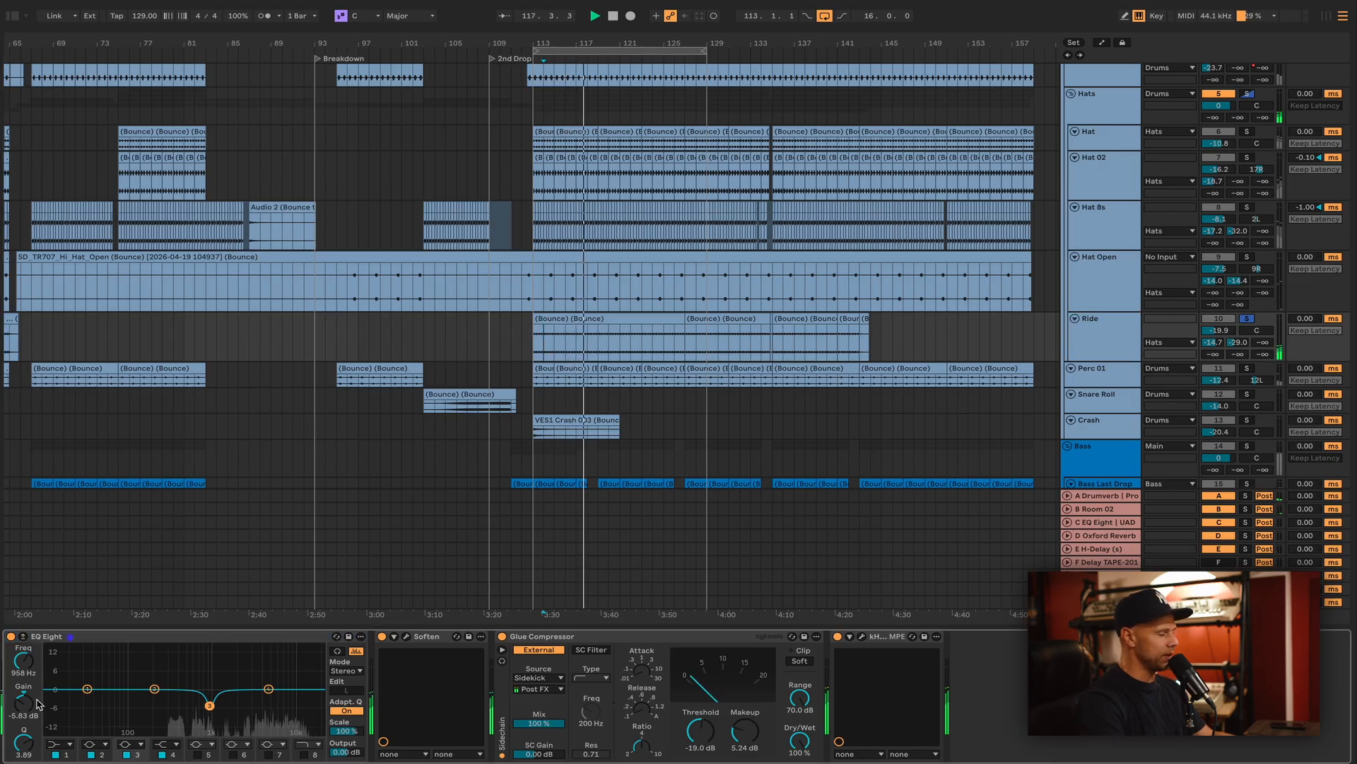
drag(209, 681, 209, 647)
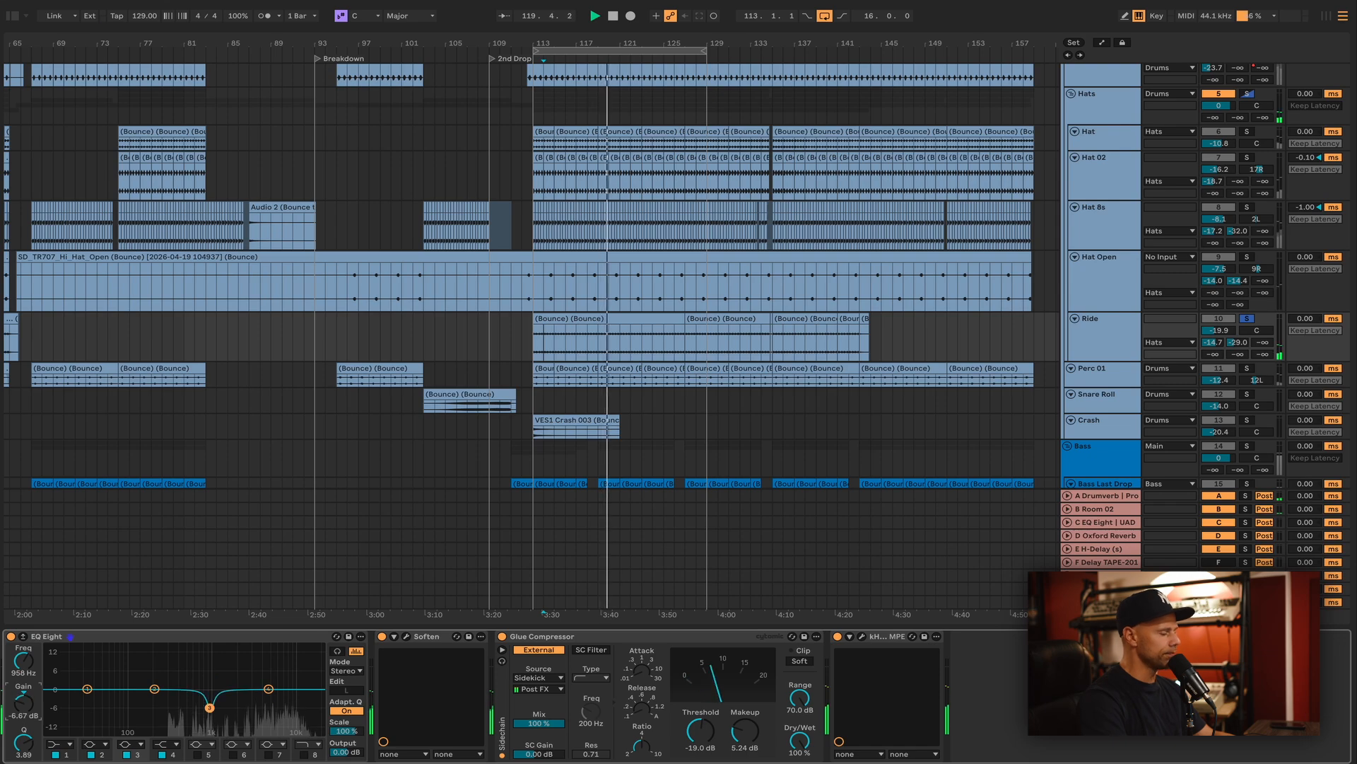
Inspect the Ride track's Soften settings, compare its Glue Compressor switched off and back on, and collapse the Soften device.
click(406, 637)
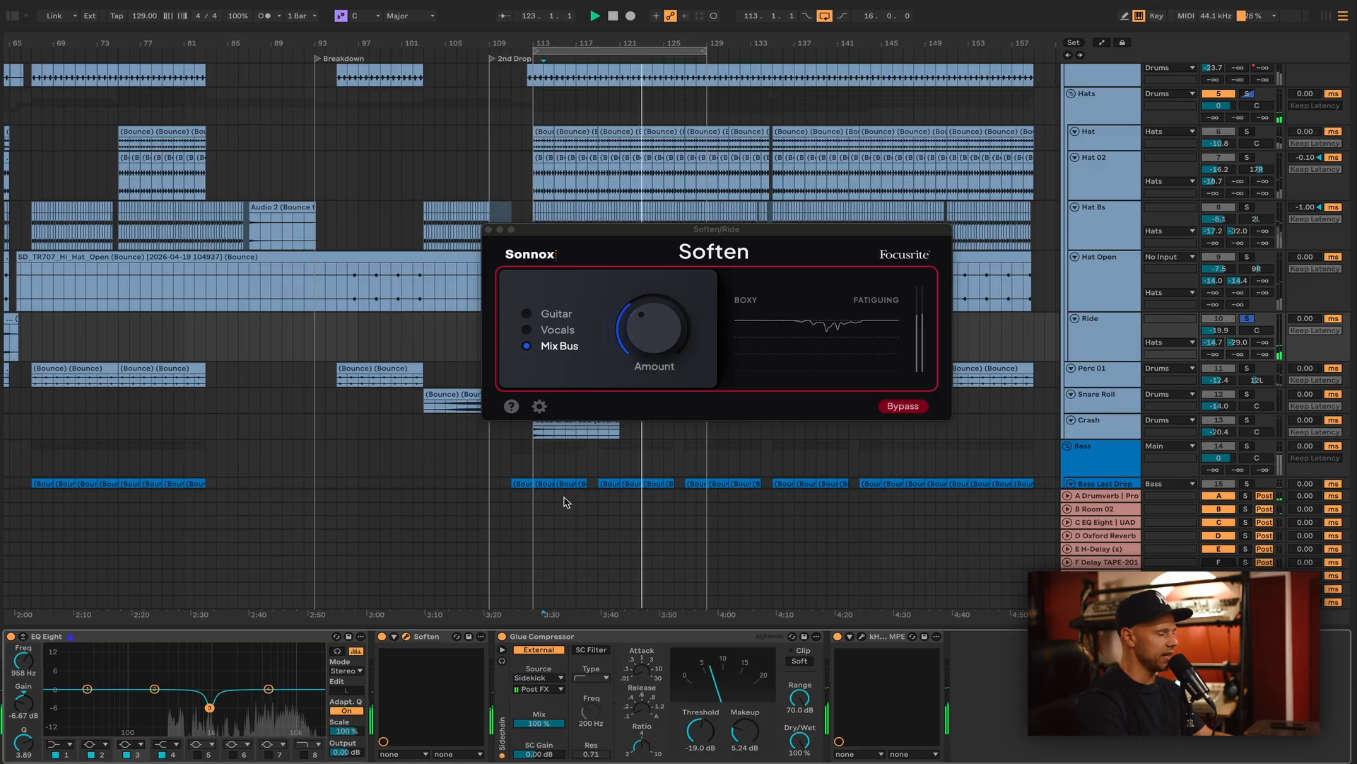
click(407, 637)
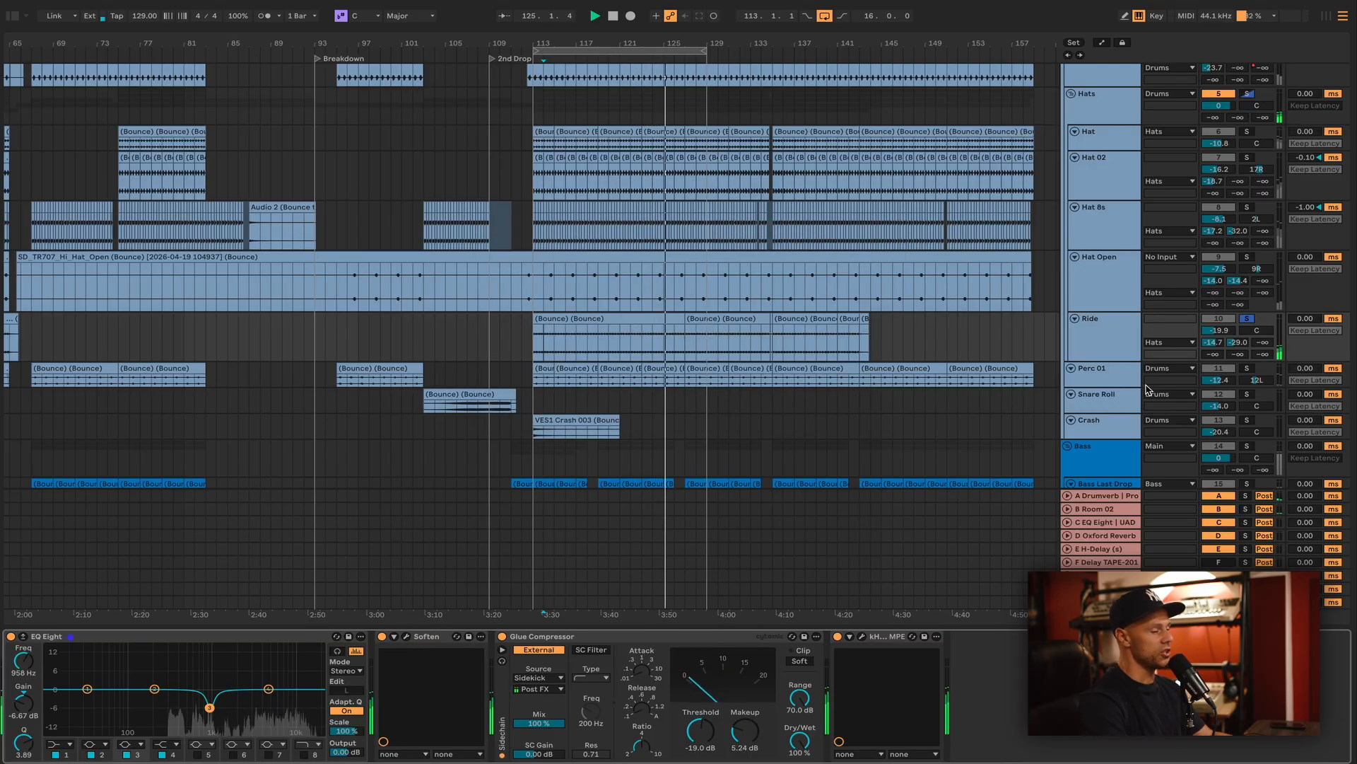
click(502, 637)
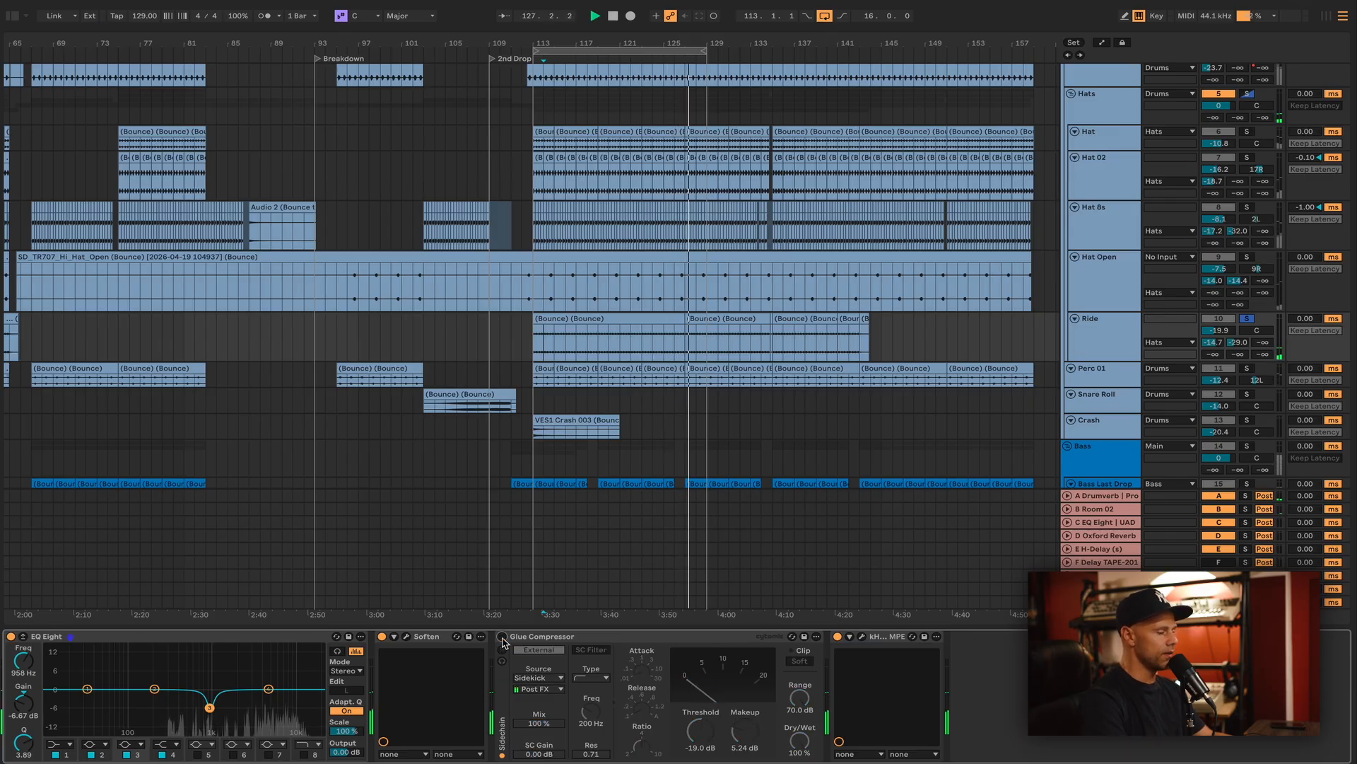
click(502, 637)
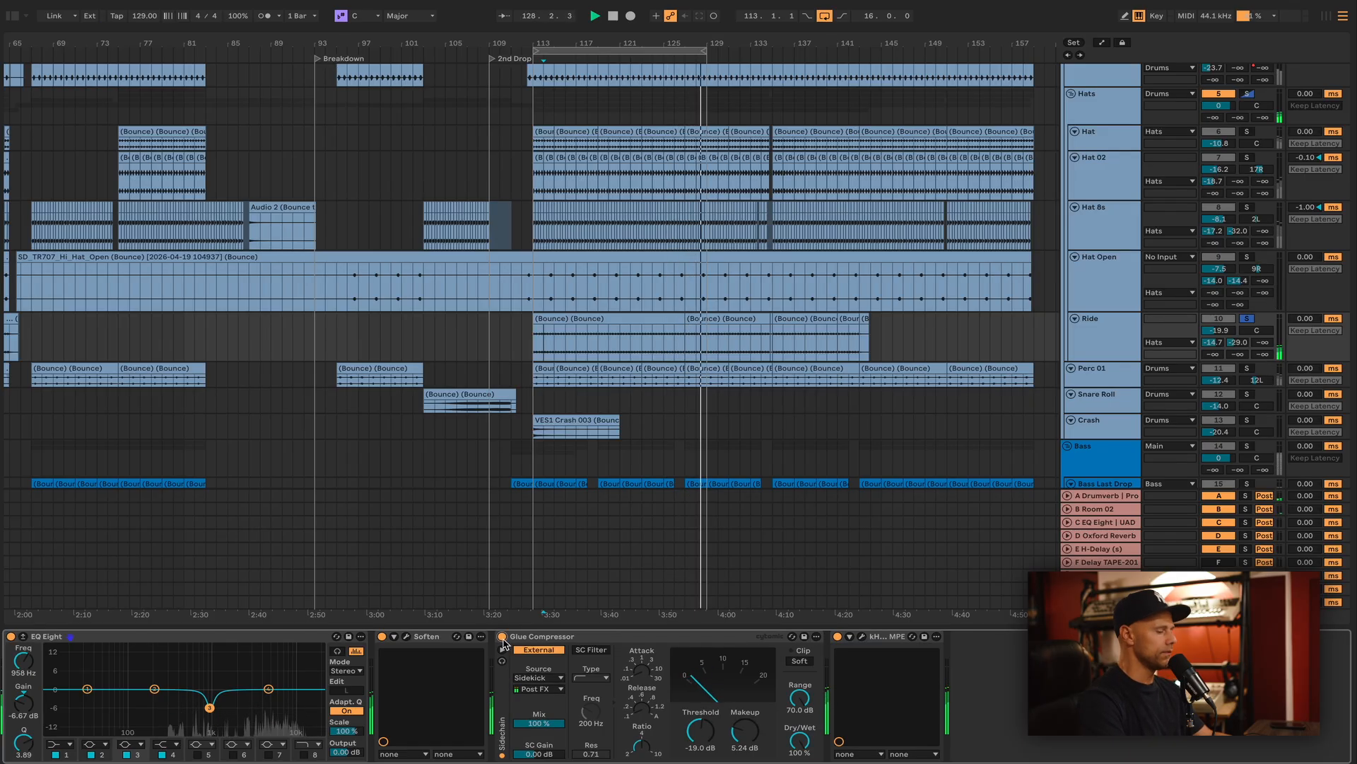
double_click(427, 637)
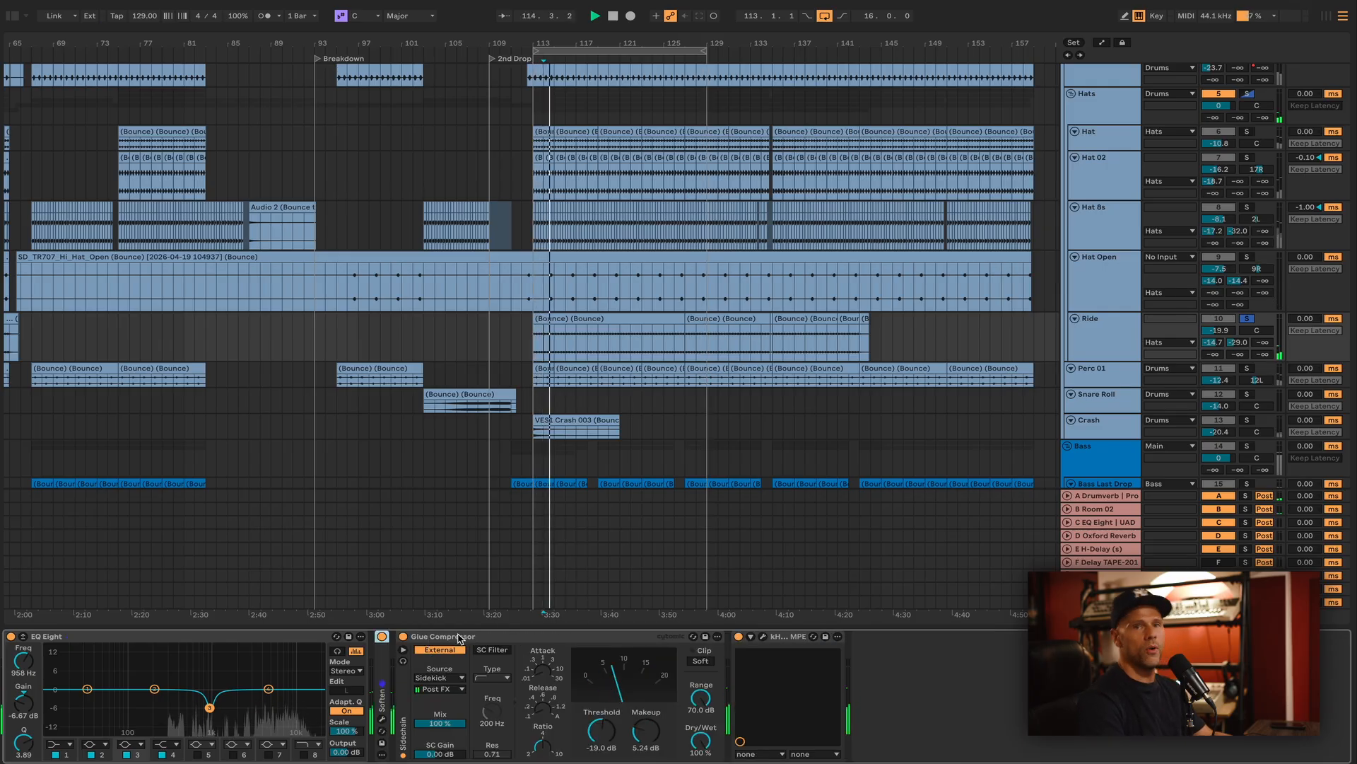
Open the Ride track's kHs Haas plug-in, compare its effect with the Ride soloed, then unsolo the track and close the plug-in.
click(1248, 319)
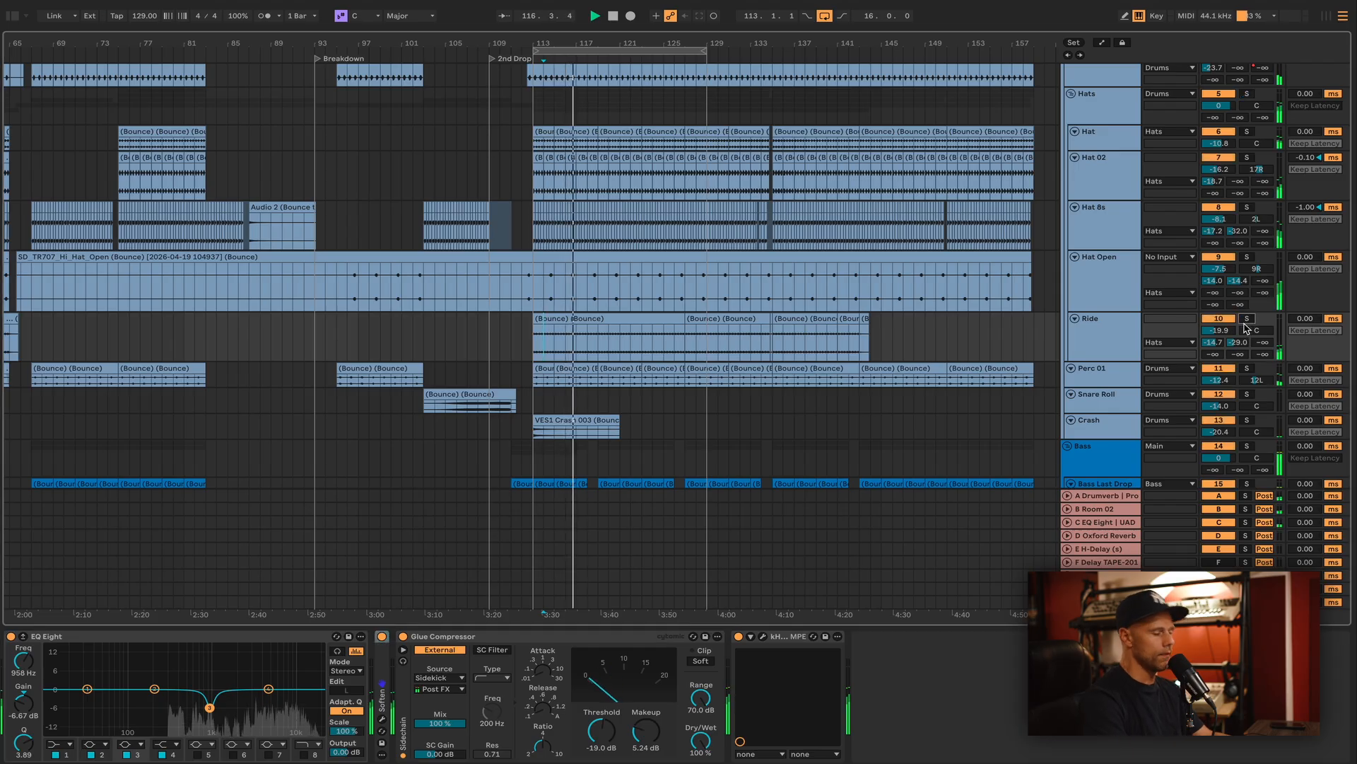
click(764, 637)
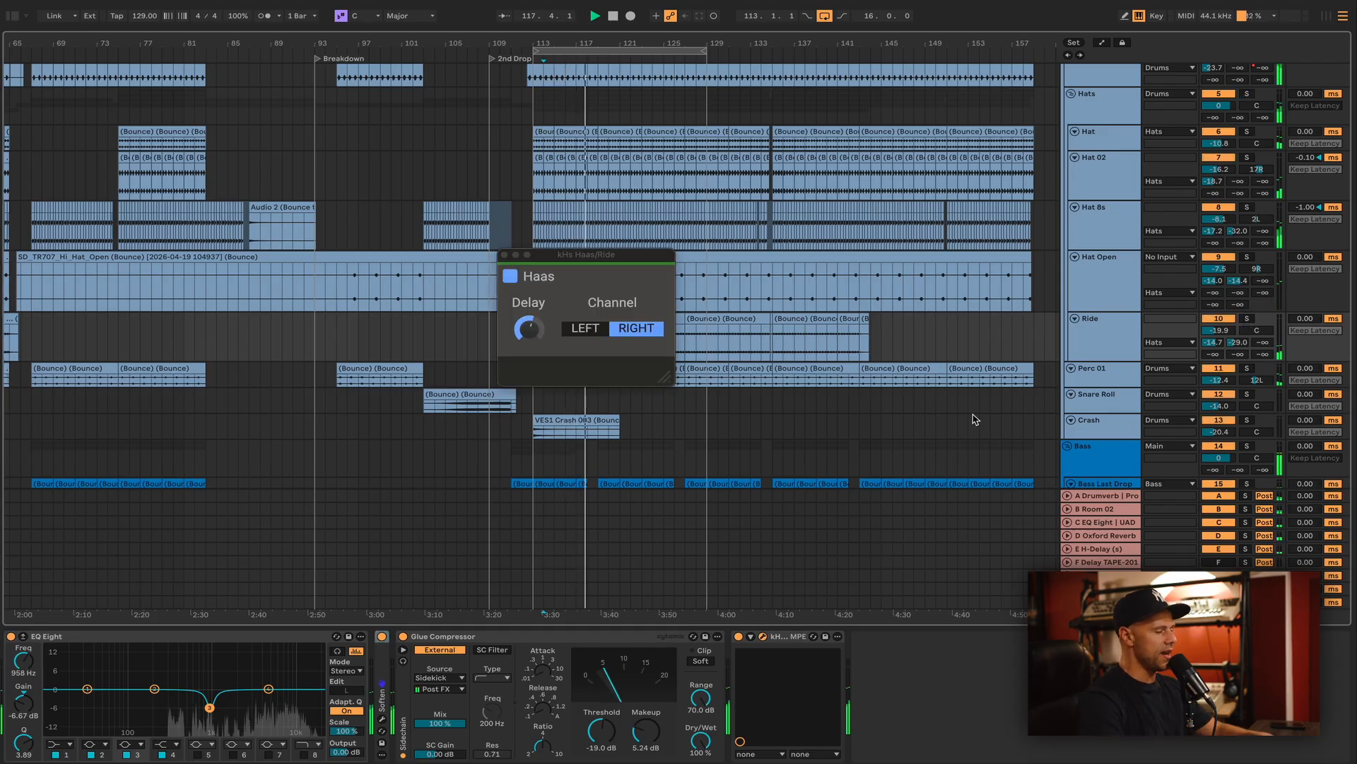
click(1117, 342)
click(1248, 319)
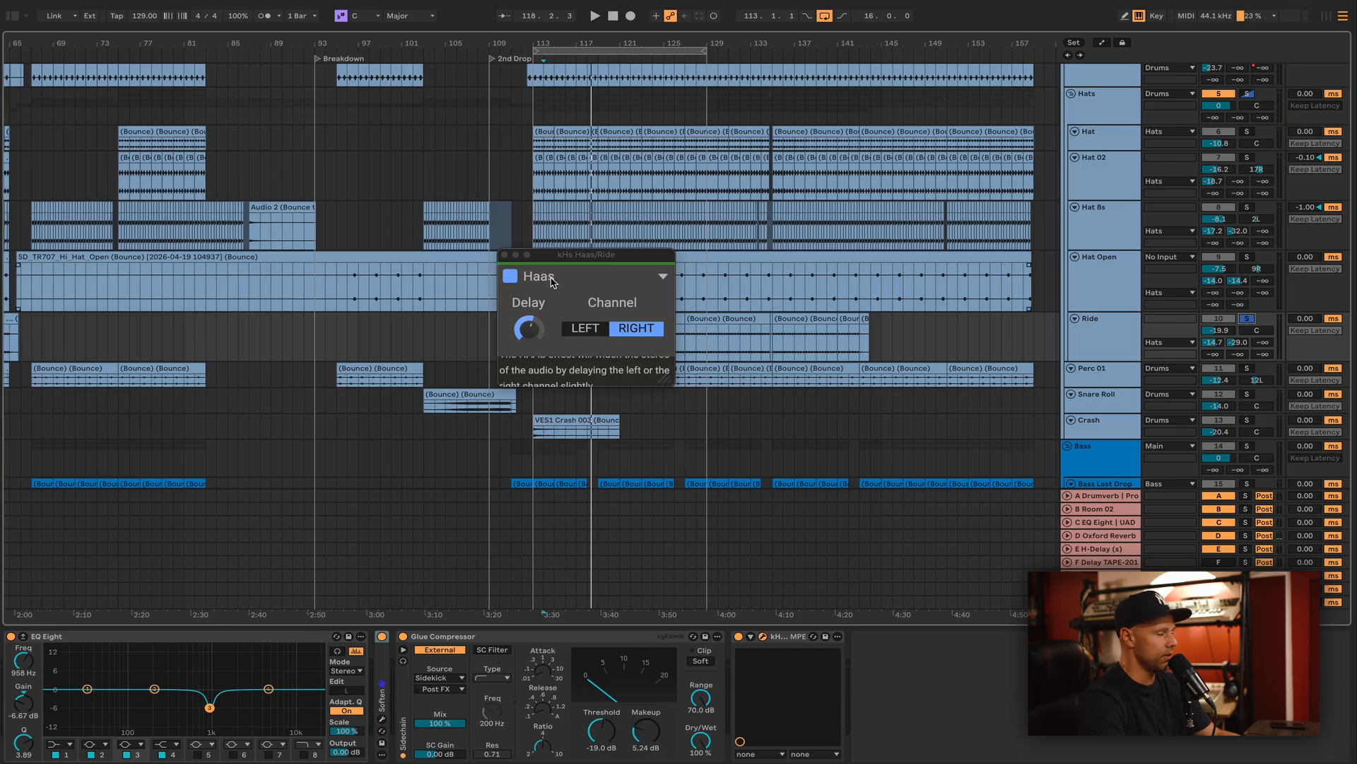
key(space)
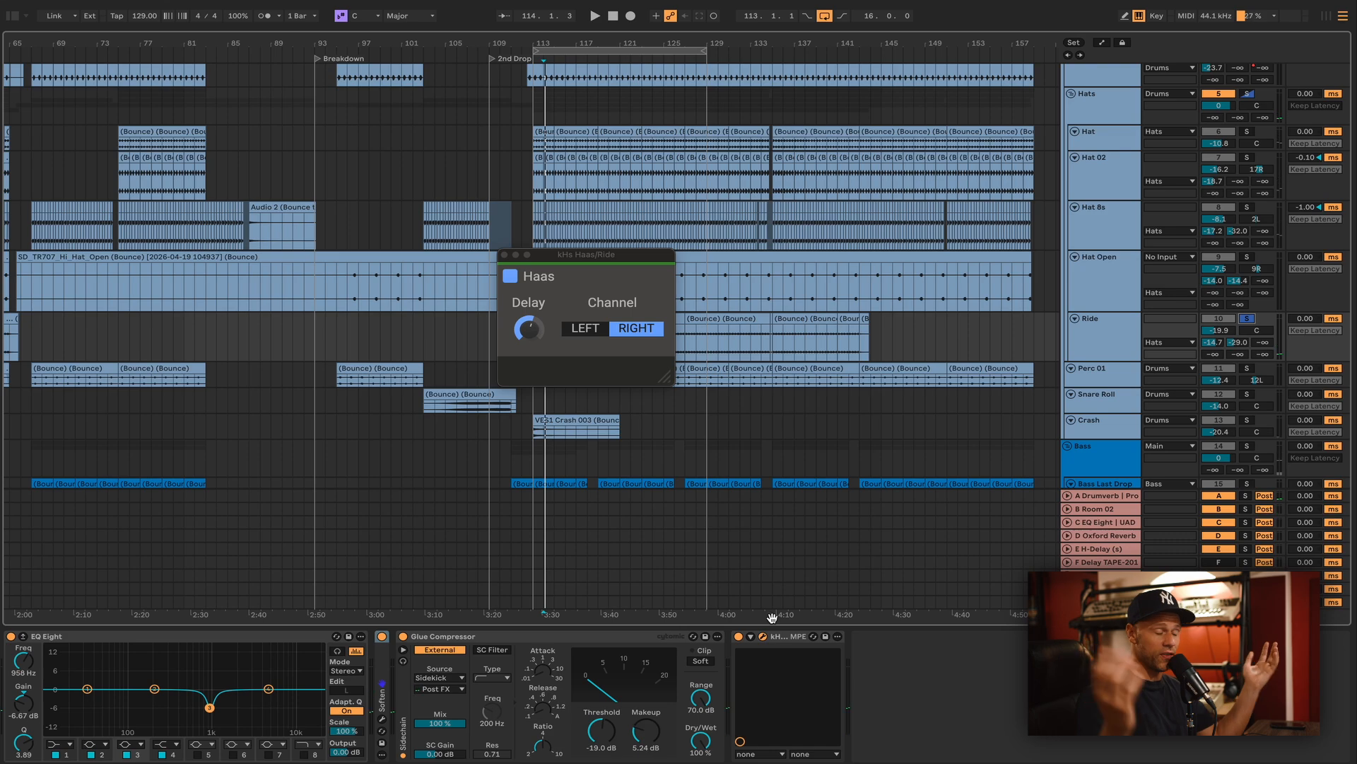
click(740, 636)
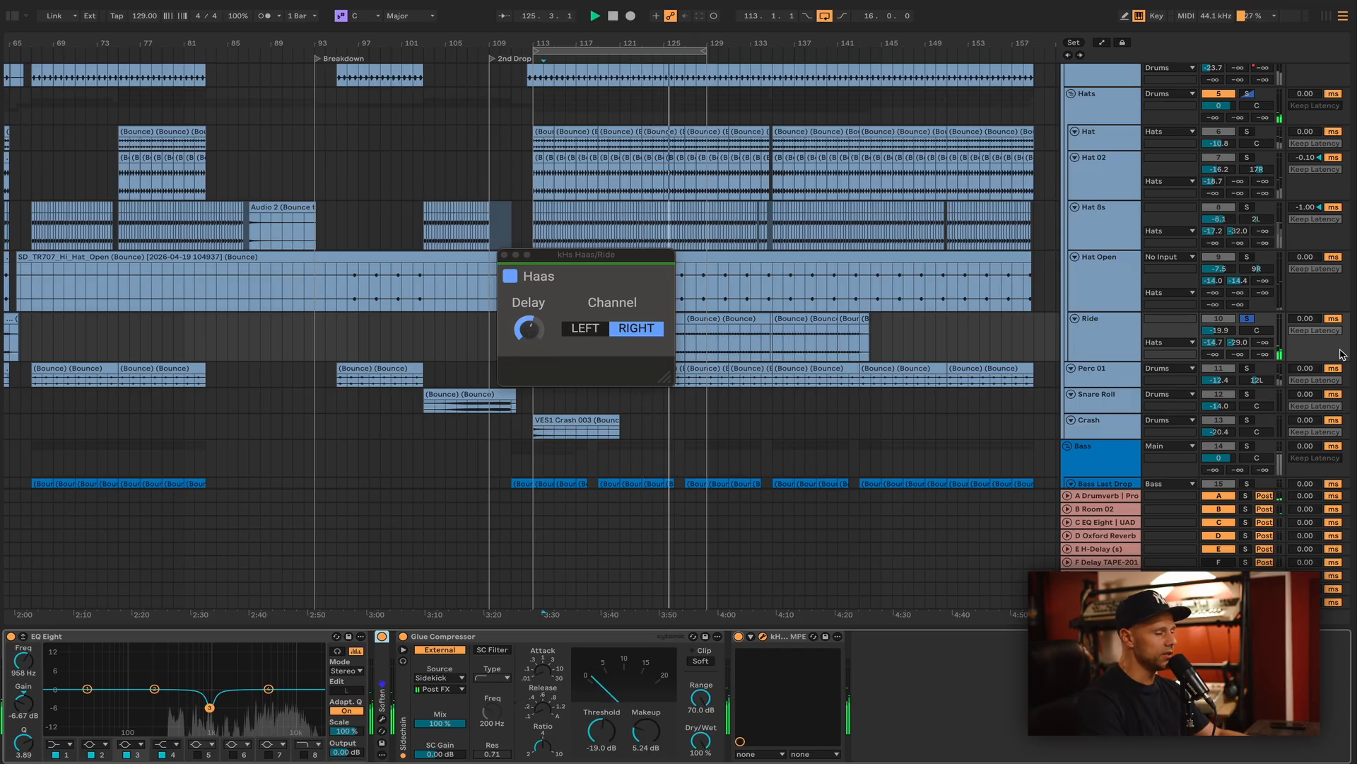
click(1248, 318)
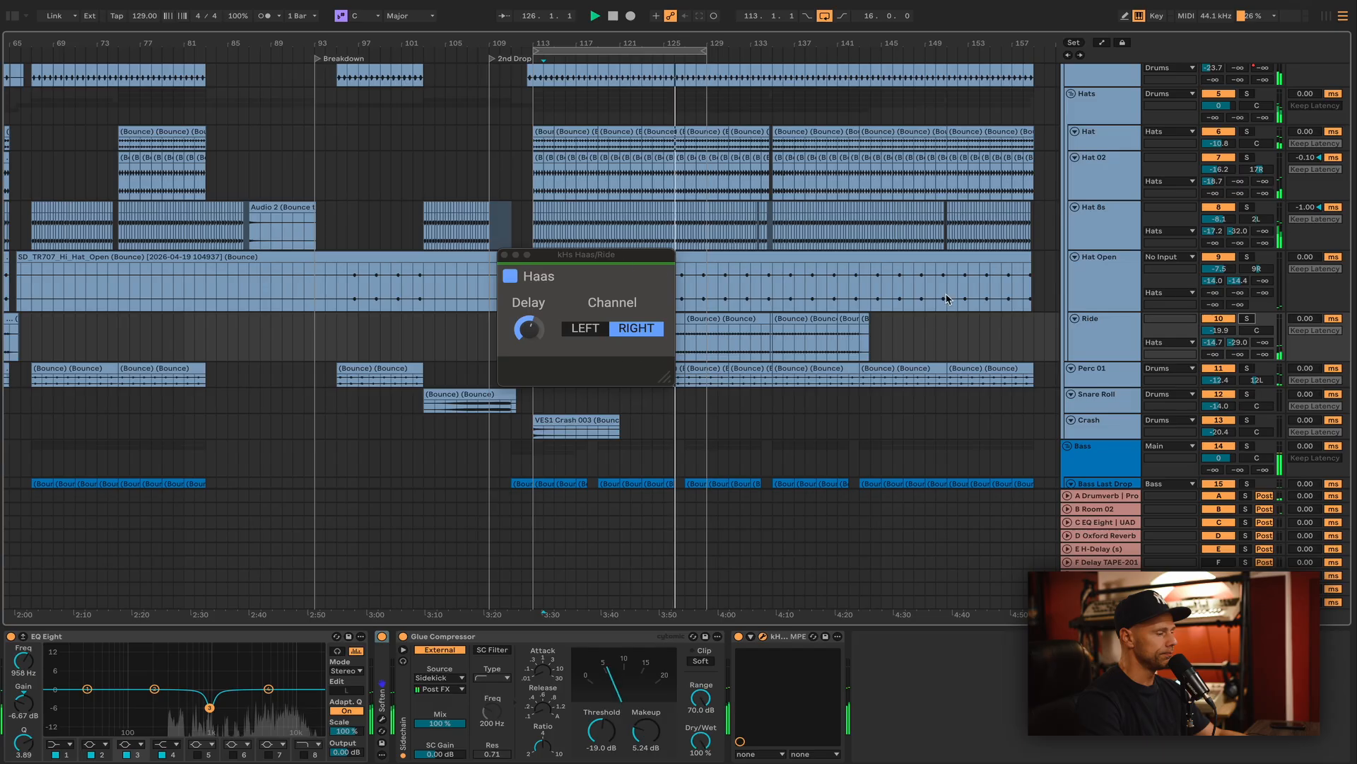
click(504, 255)
Play the Perc 01 track in solo, inspect the narrow high-frequency cut in its Pro-Q 4, and take the track out of solo.
scroll(1121, 337, down, 3)
click(1108, 318)
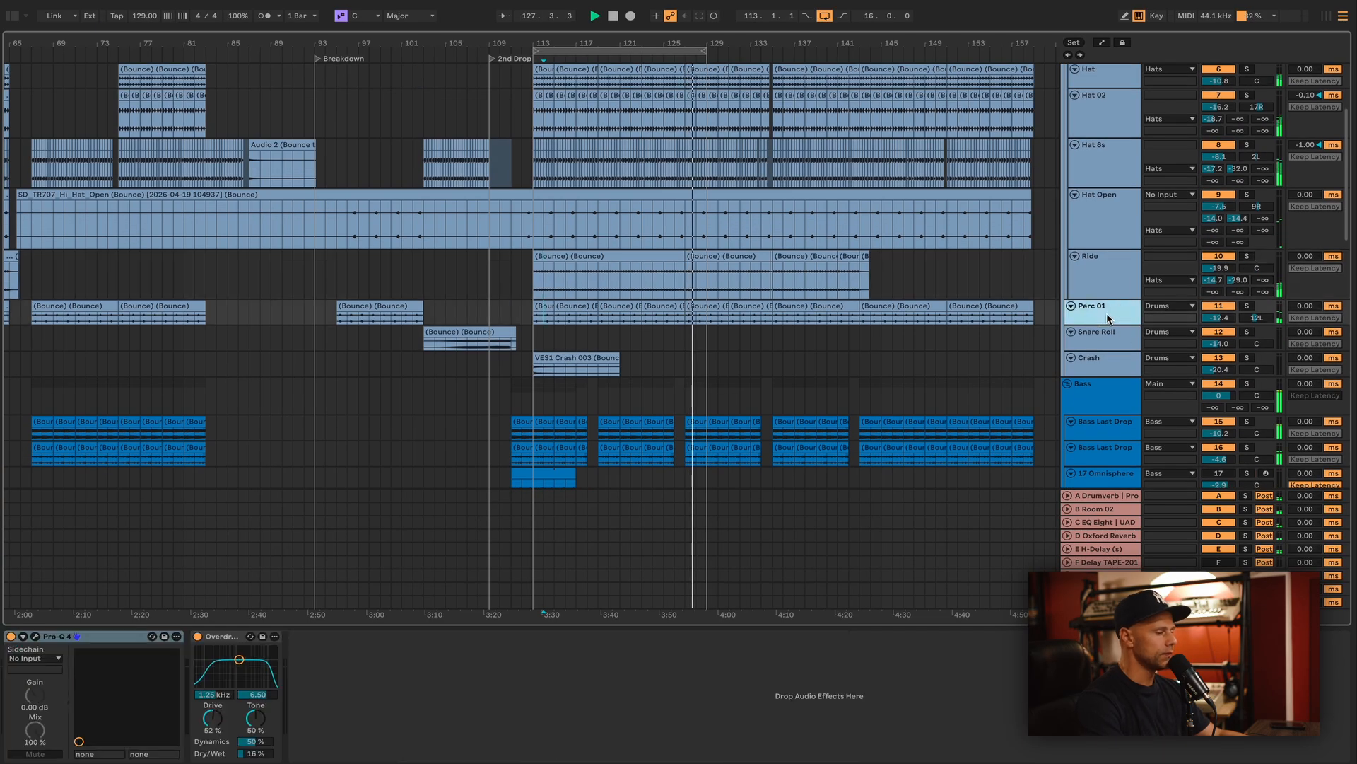
click(1248, 306)
key(space)
click(1098, 313)
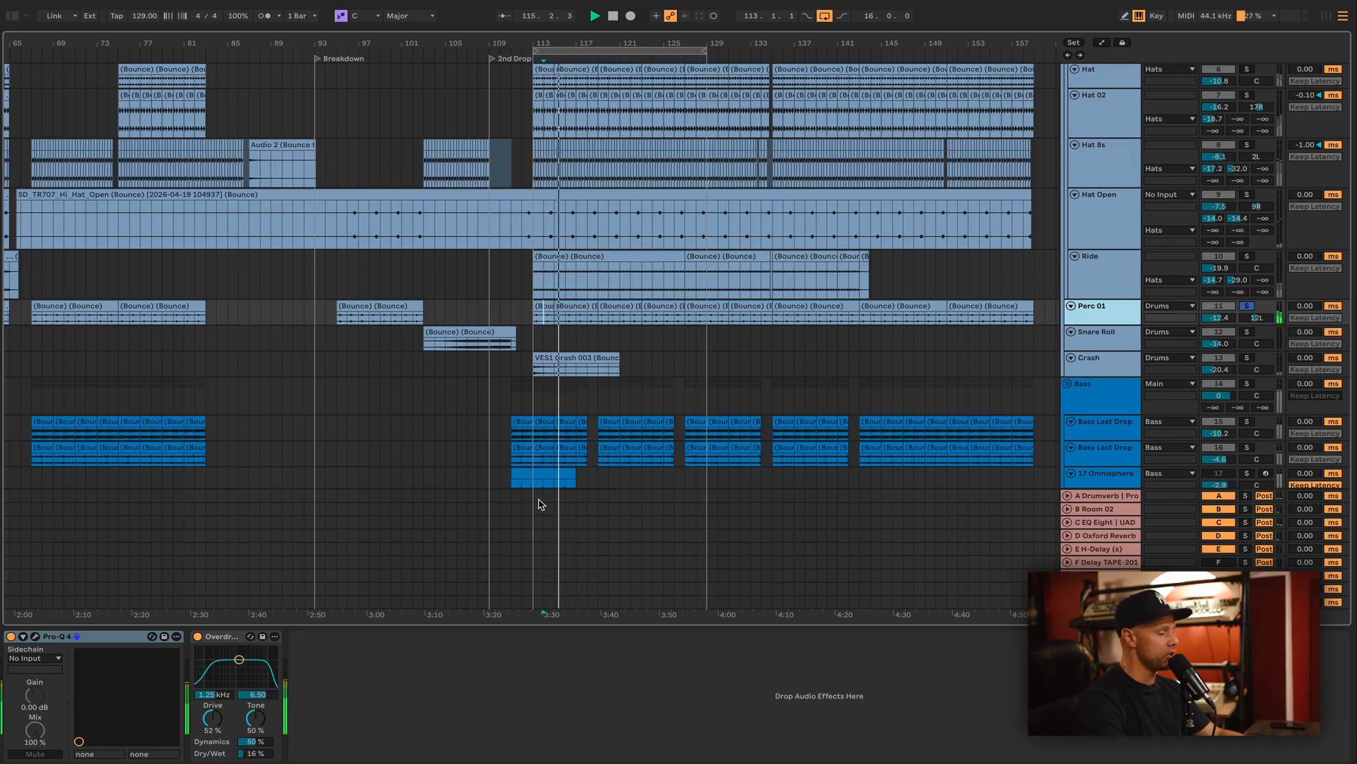
click(35, 635)
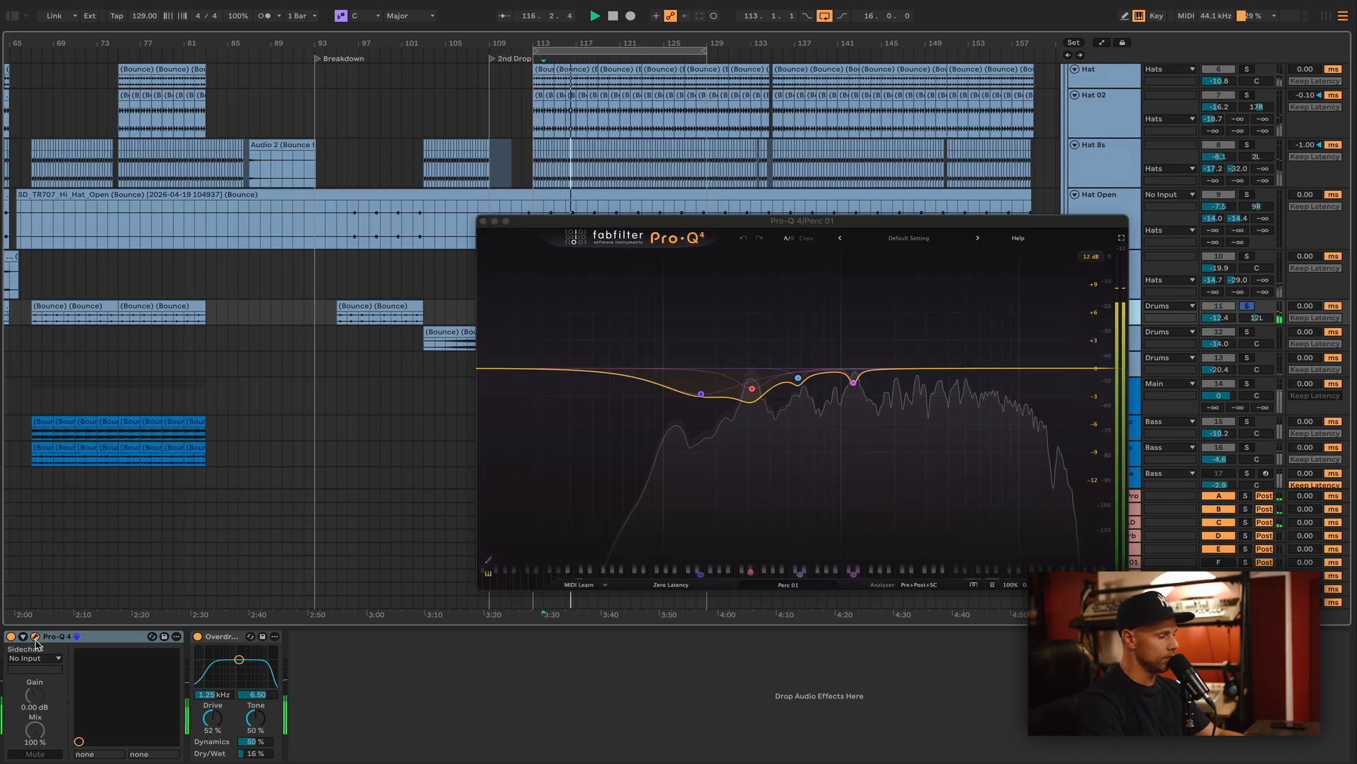
mouse_move(850, 401)
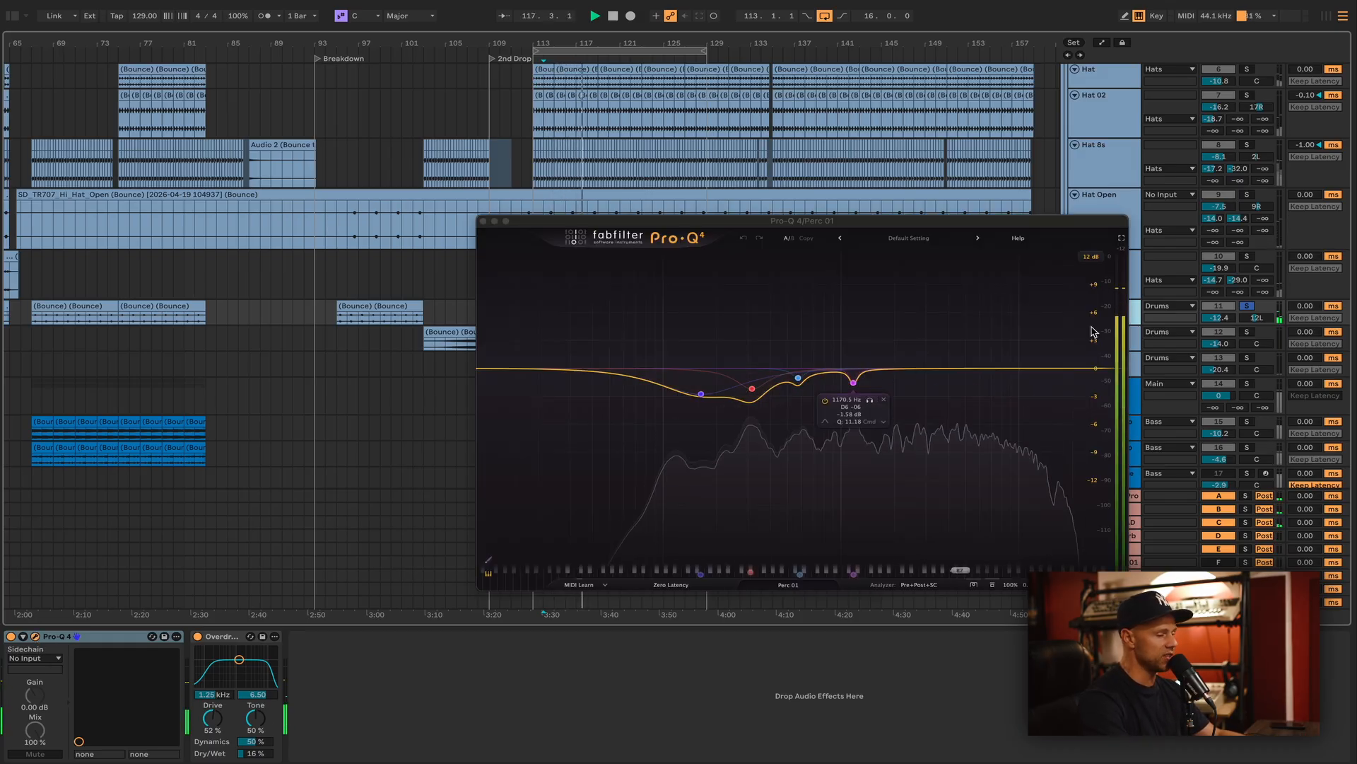
click(1246, 305)
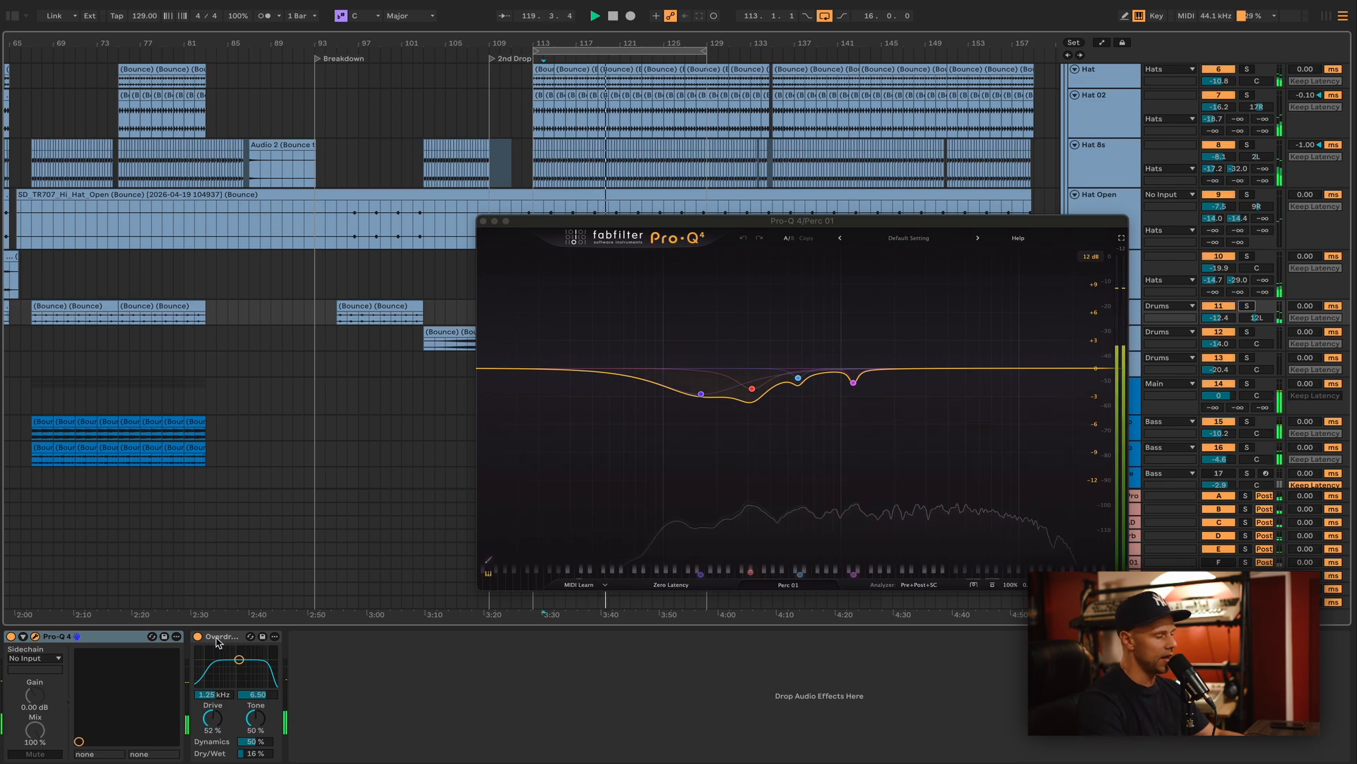
Collapse Perc 01's Pro-Q 4 device, compare its Overdrive switched off and back on, and hide the plug-in window.
double_click(53, 638)
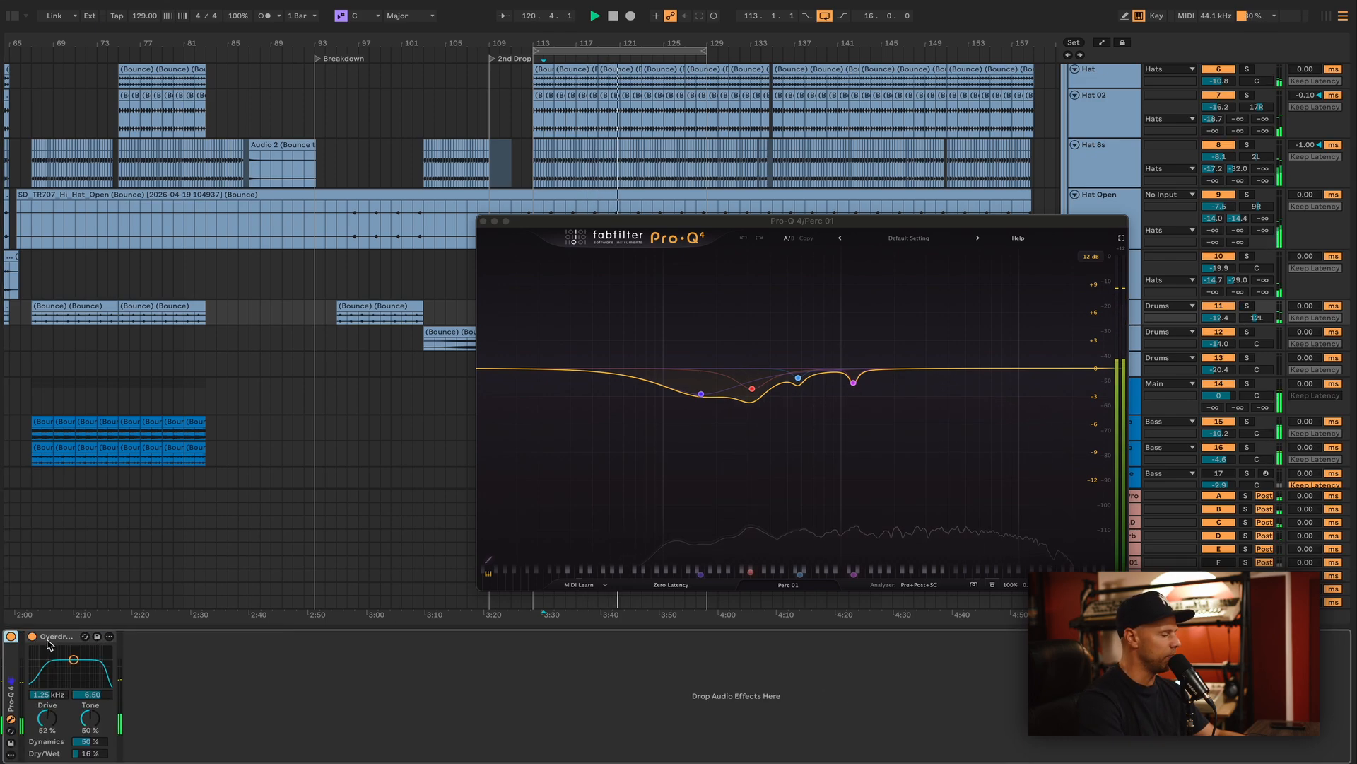
click(33, 637)
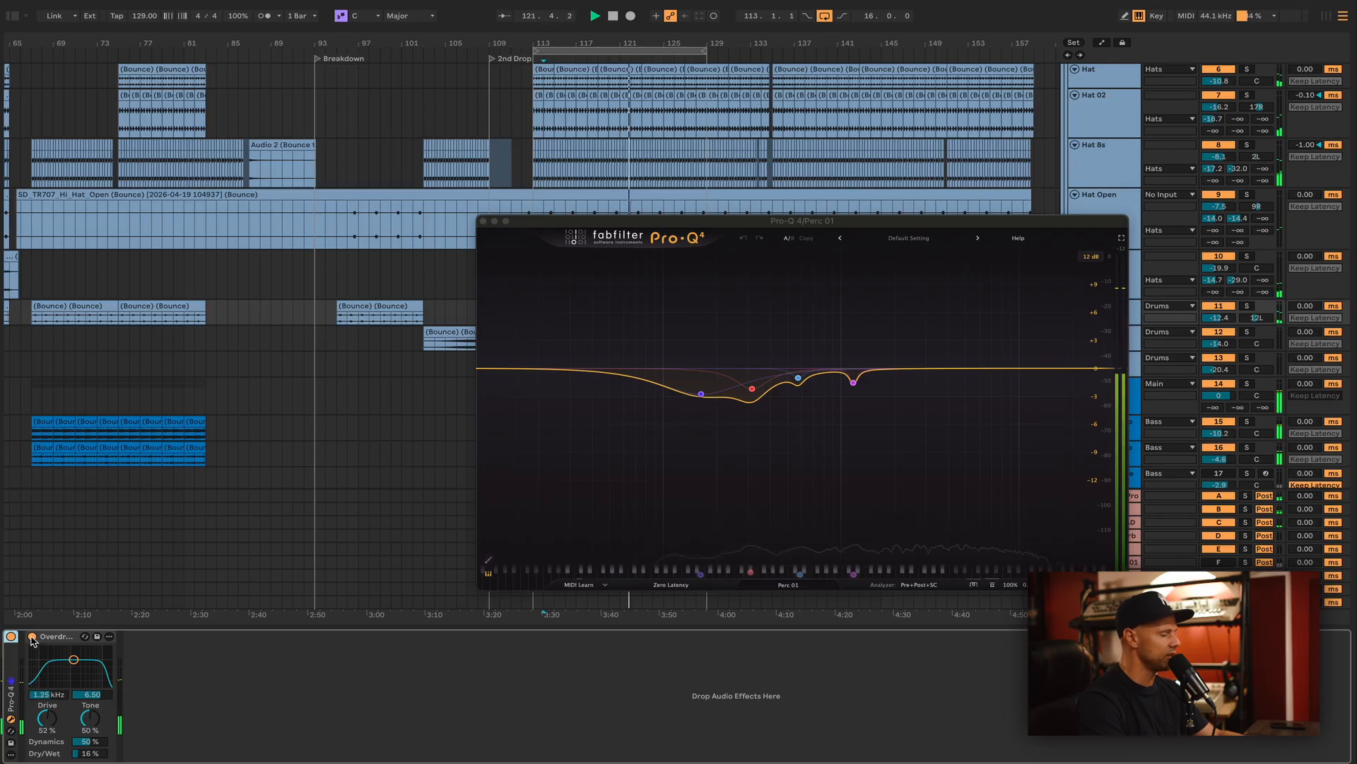
click(32, 637)
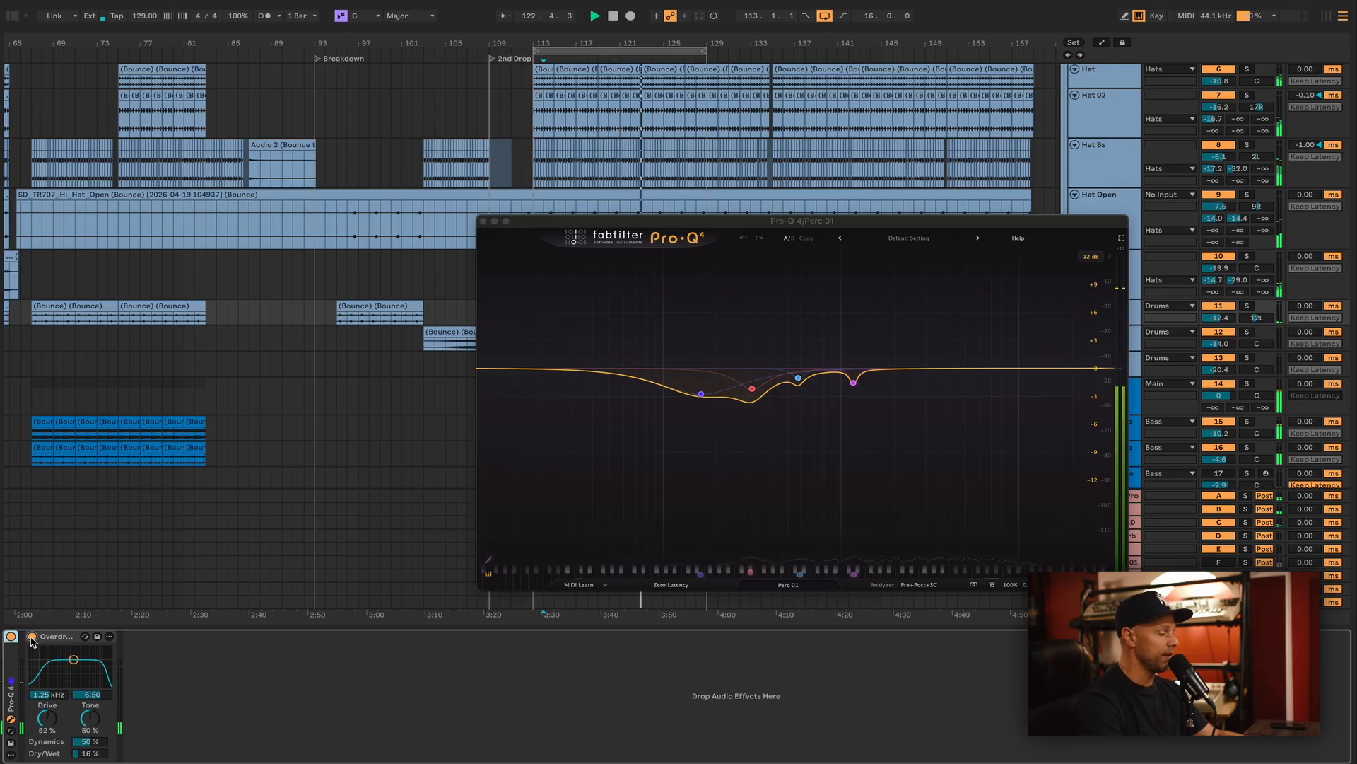
key(super+alt+p)
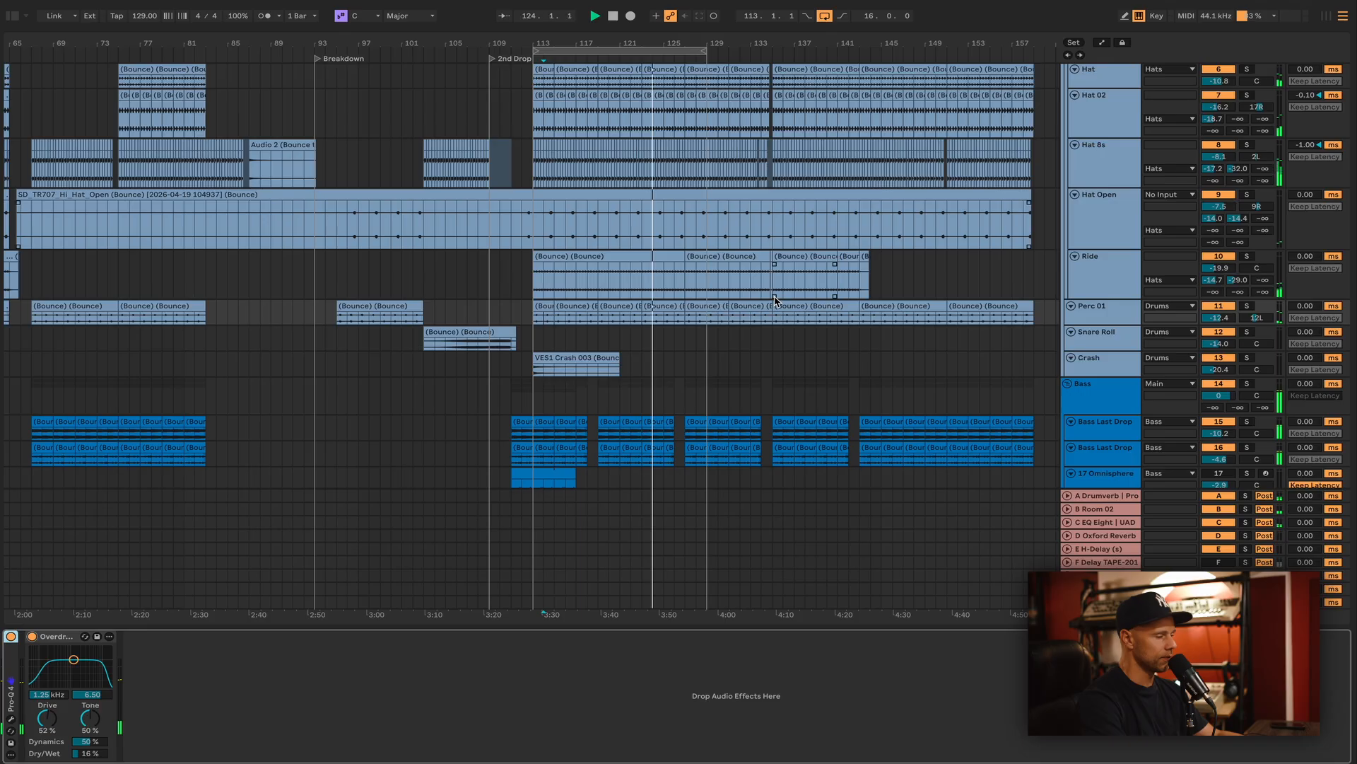
Play the Snare Roll clip in and out of solo, enlarge the track to check its send levels, and fold it.
click(1112, 342)
key(space)
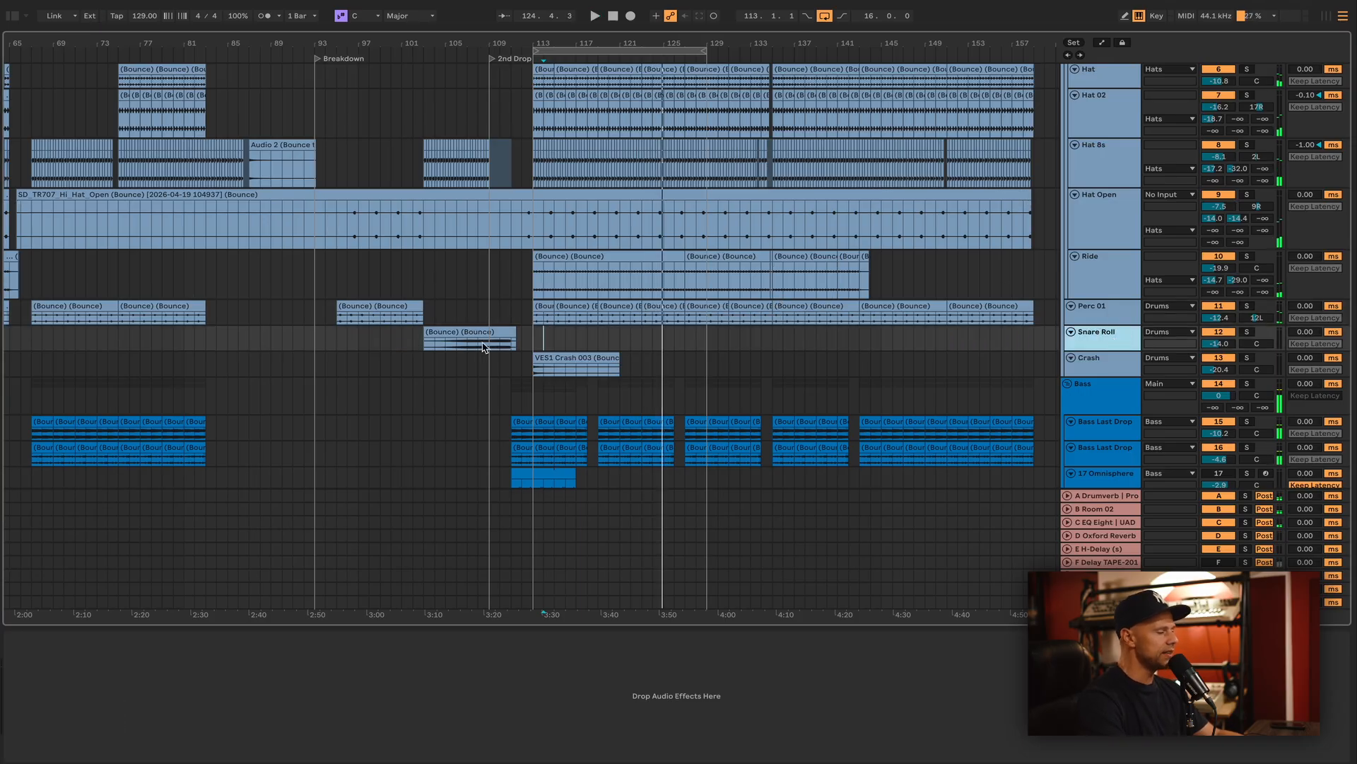
click(470, 347)
key(space)
click(1248, 332)
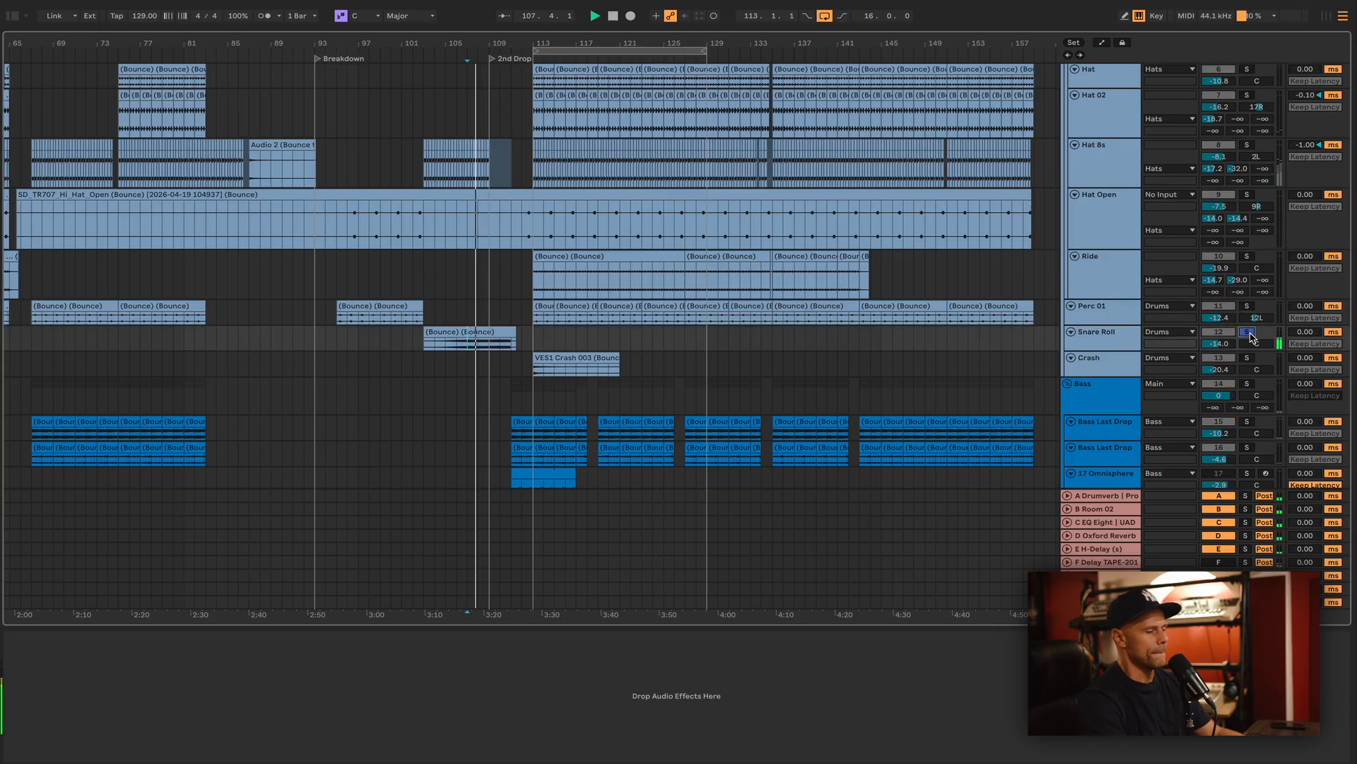
click(1249, 332)
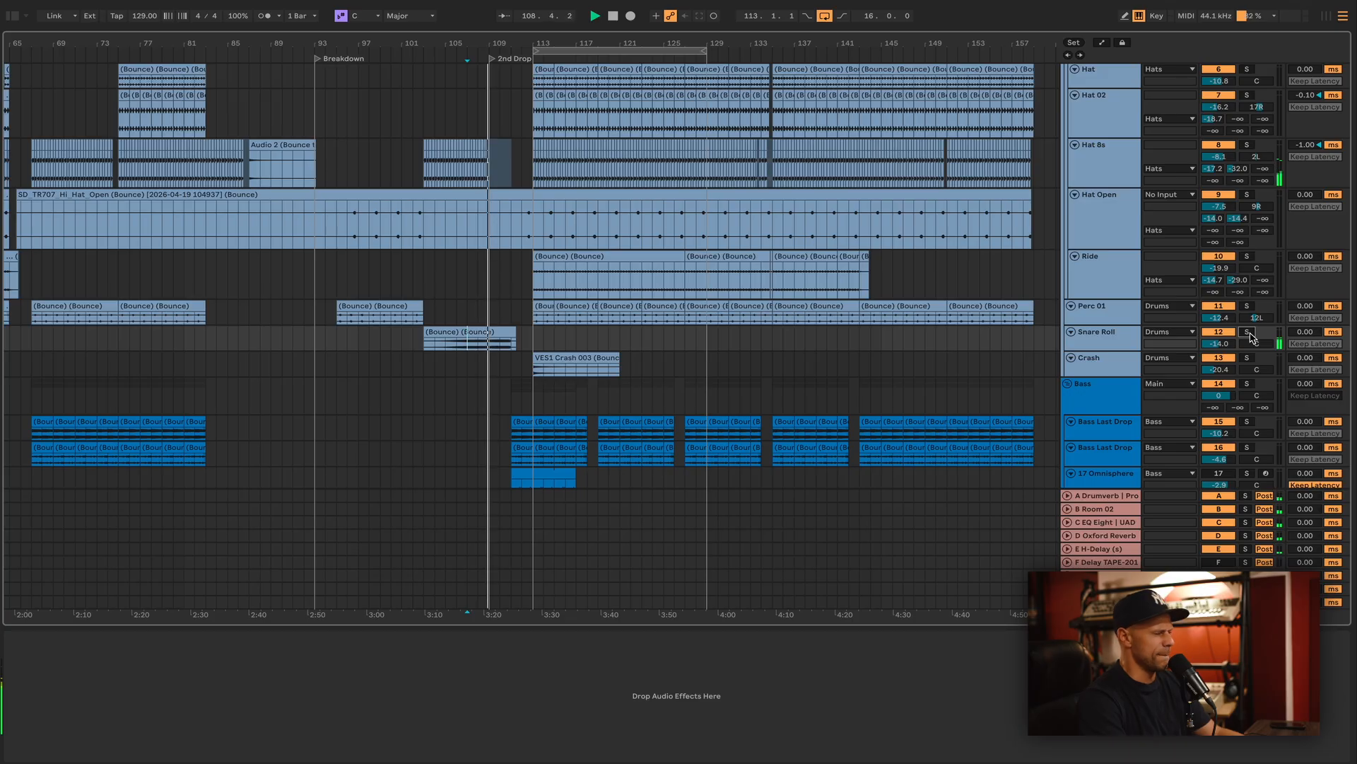
drag(1098, 351, 1098, 449)
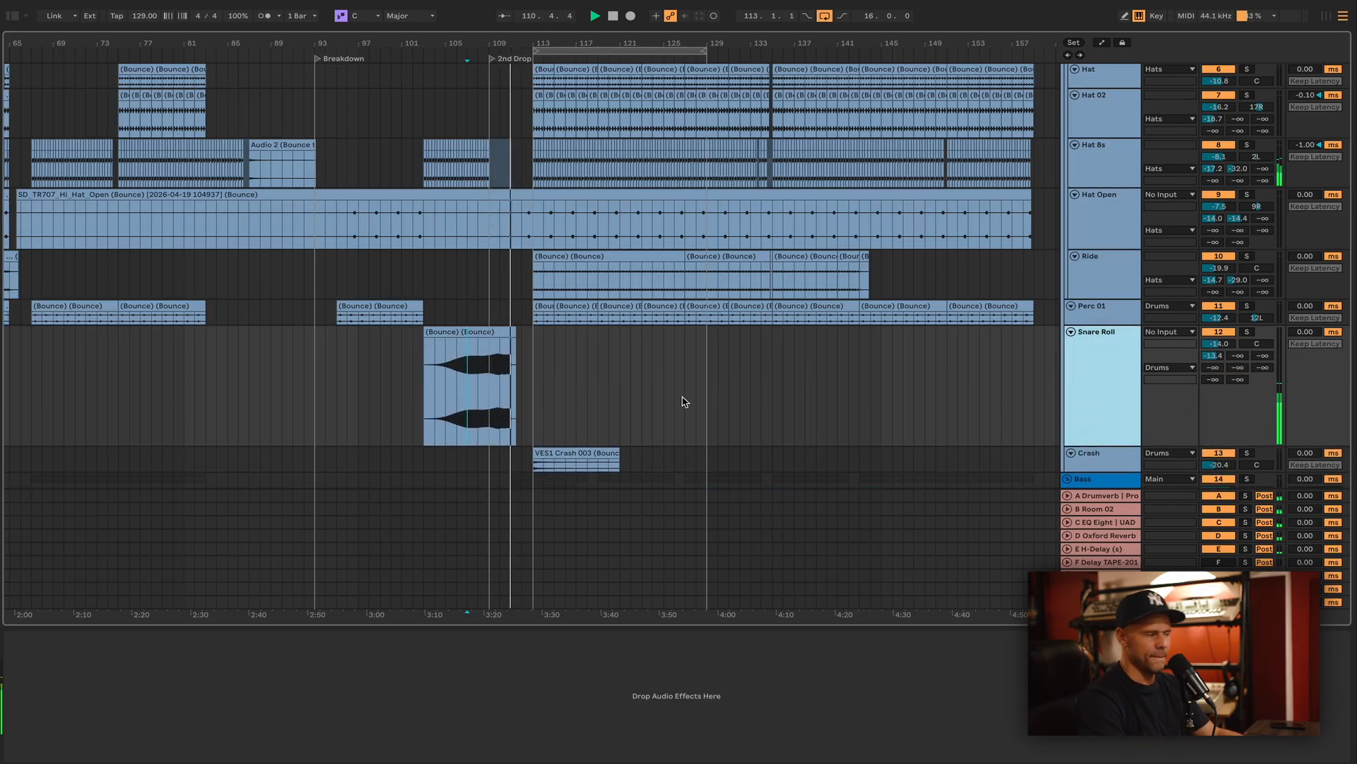
click(1071, 331)
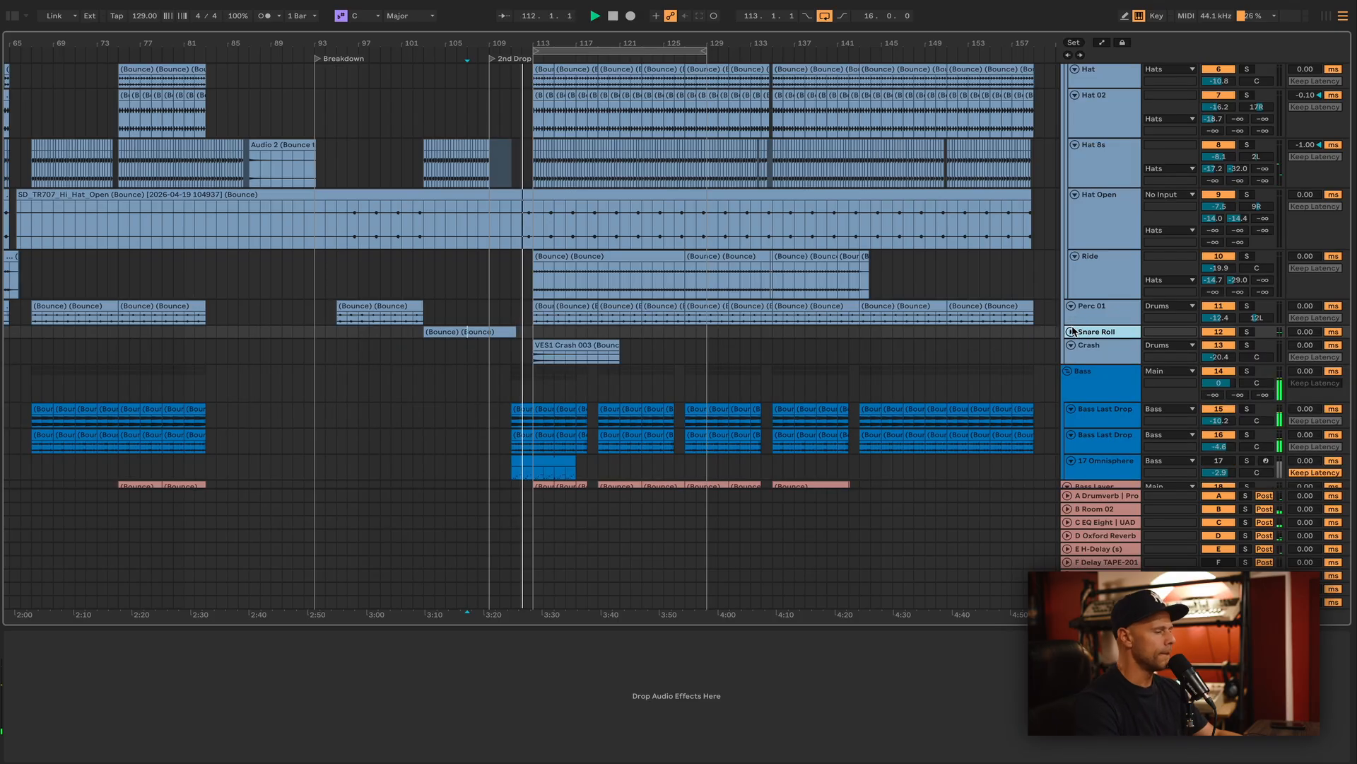
Open the Crash track's Pro-Q 4, play the crash clip, and move the plug-in window clear of the track.
scroll(1071, 333, down, 2)
scroll(1071, 333, down, 1)
click(1149, 245)
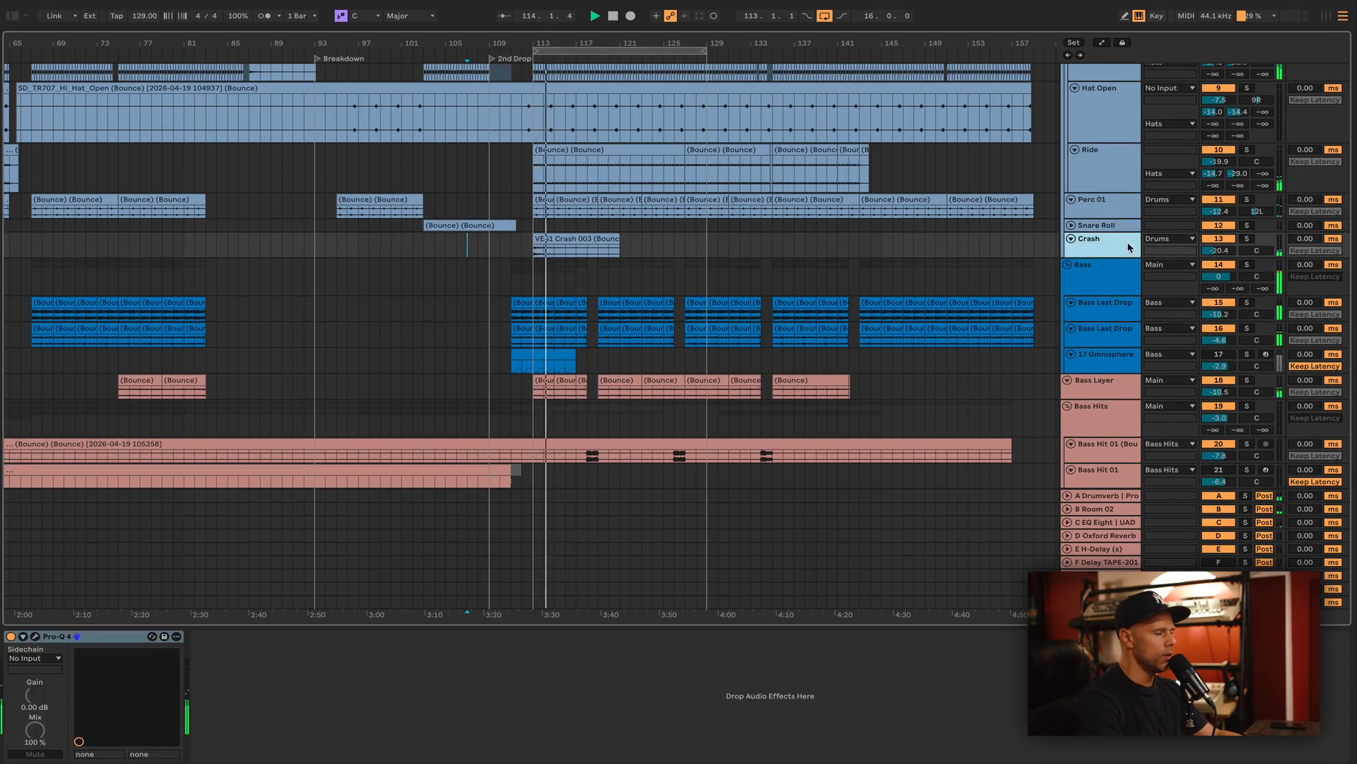
click(34, 635)
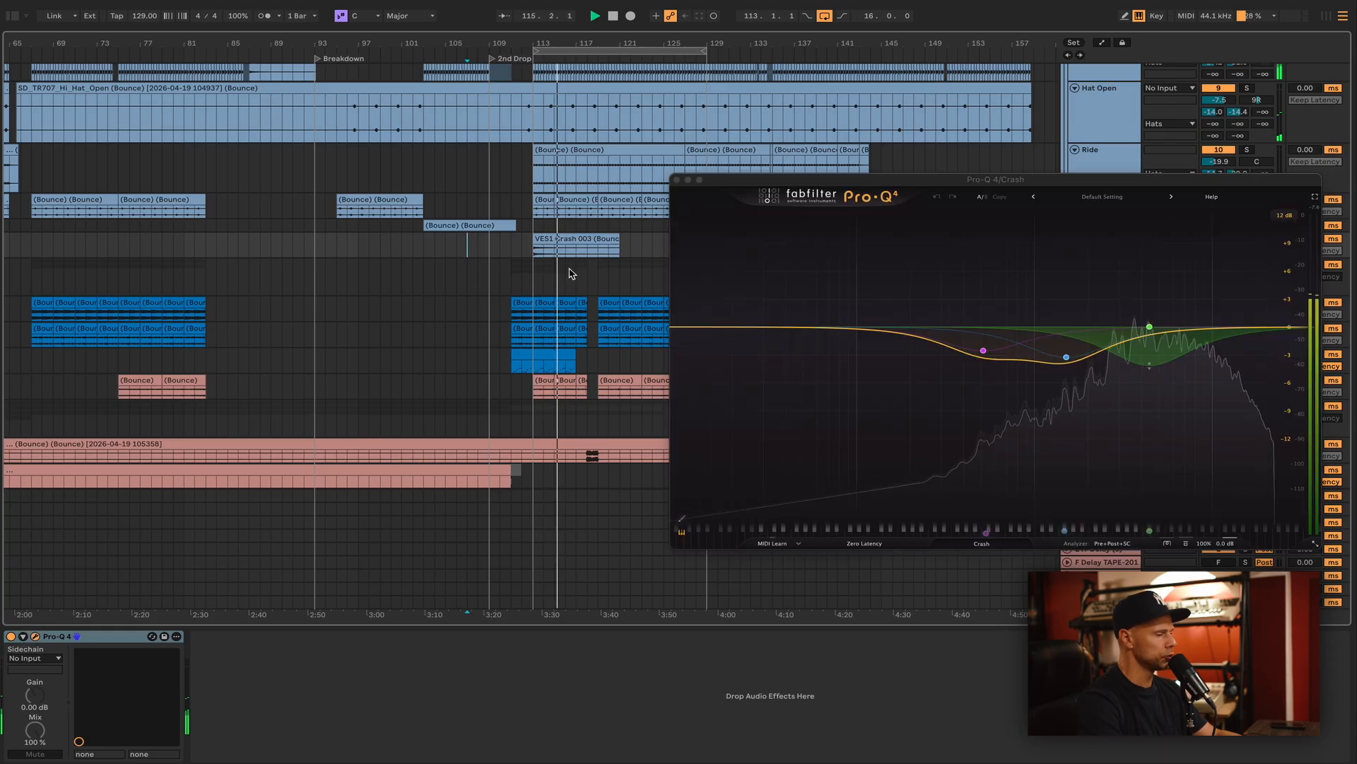
mouse_move(747, 179)
mouse_down()
mouse_move(663, 348)
mouse_move(619, 335)
mouse_up()
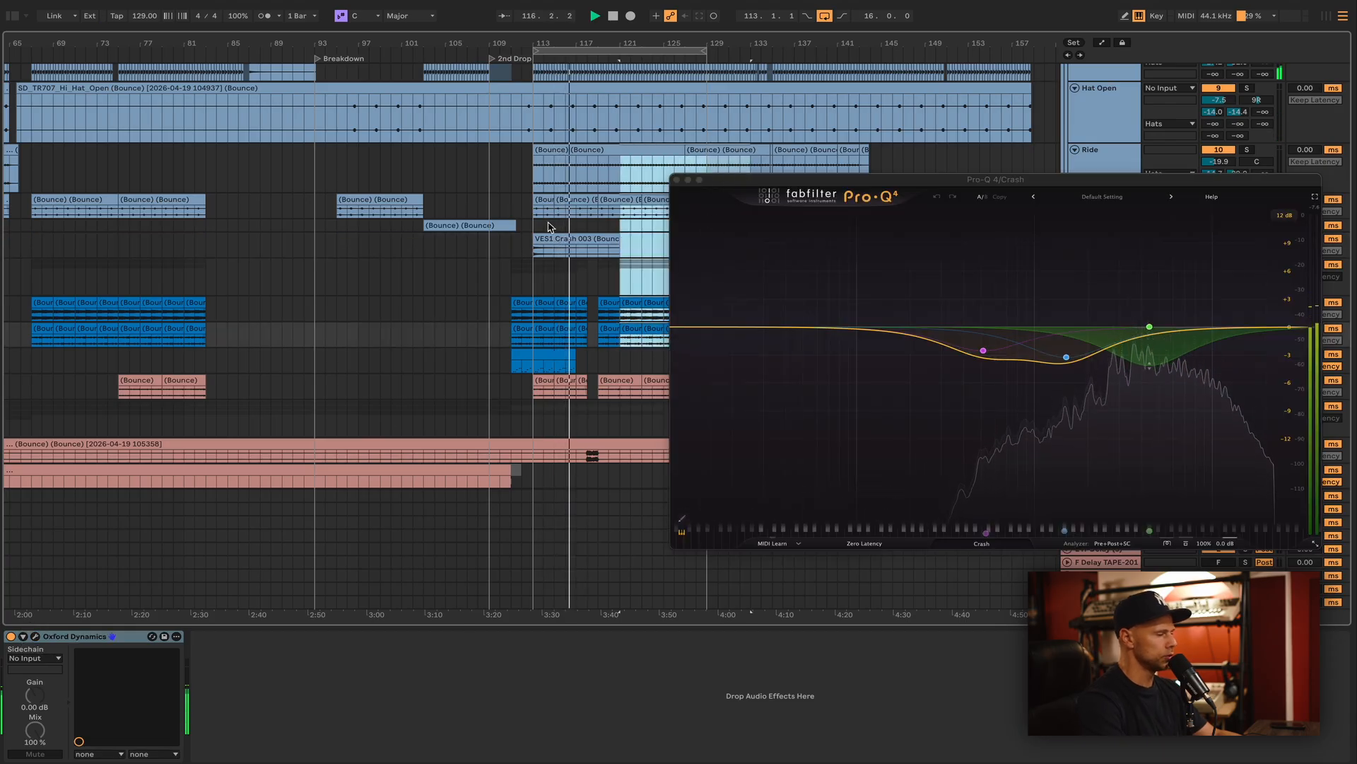
click(567, 244)
key(space)
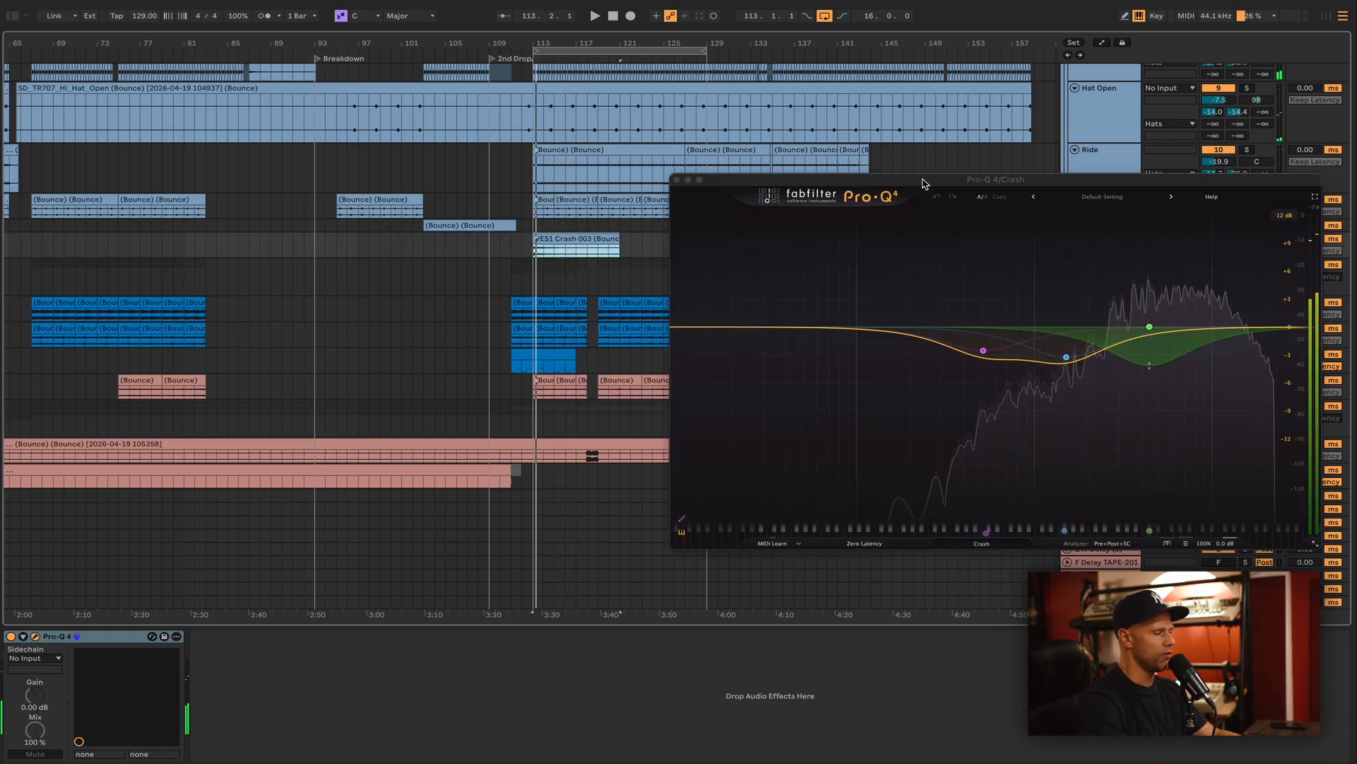
drag(922, 188, 646, 426)
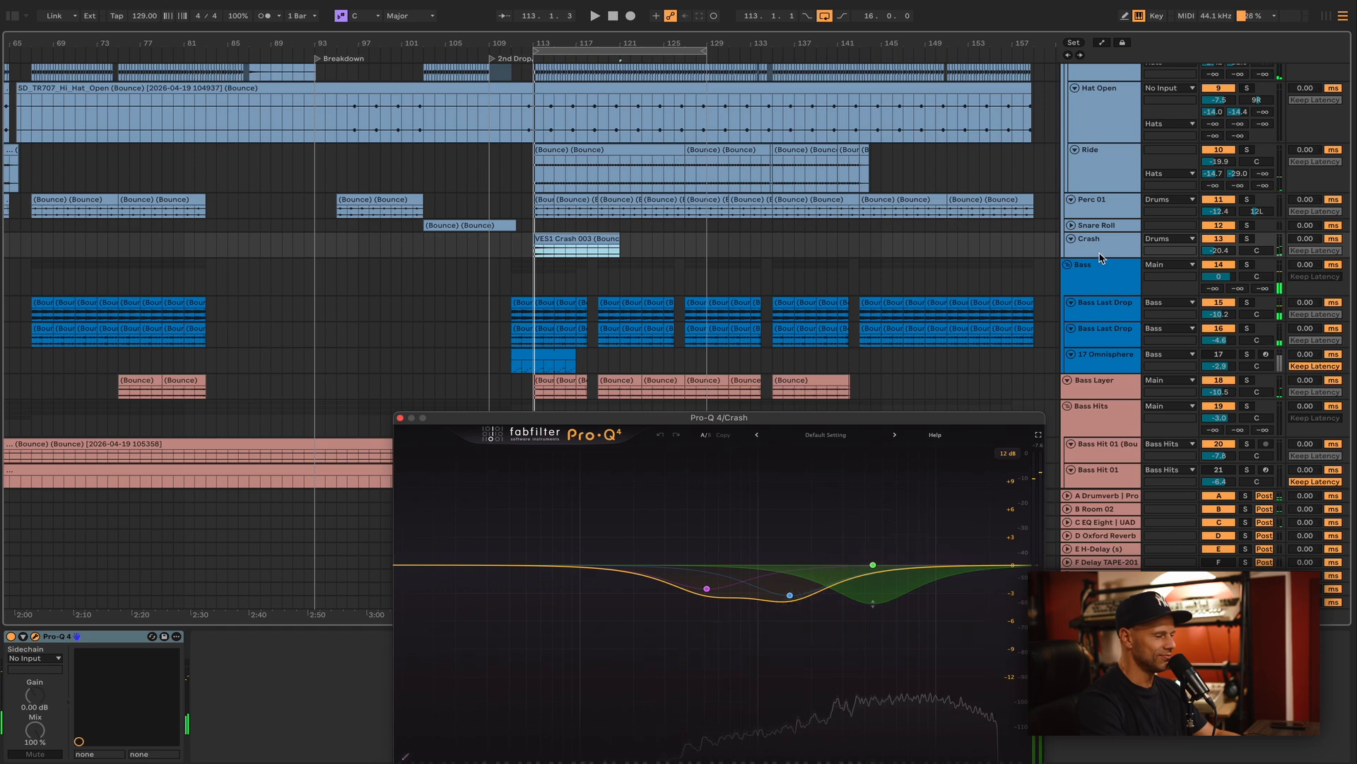
Enlarge the Crash track to show its send levels, and replay its clip from bar 113 in solo.
drag(1102, 255, 1102, 304)
key(space)
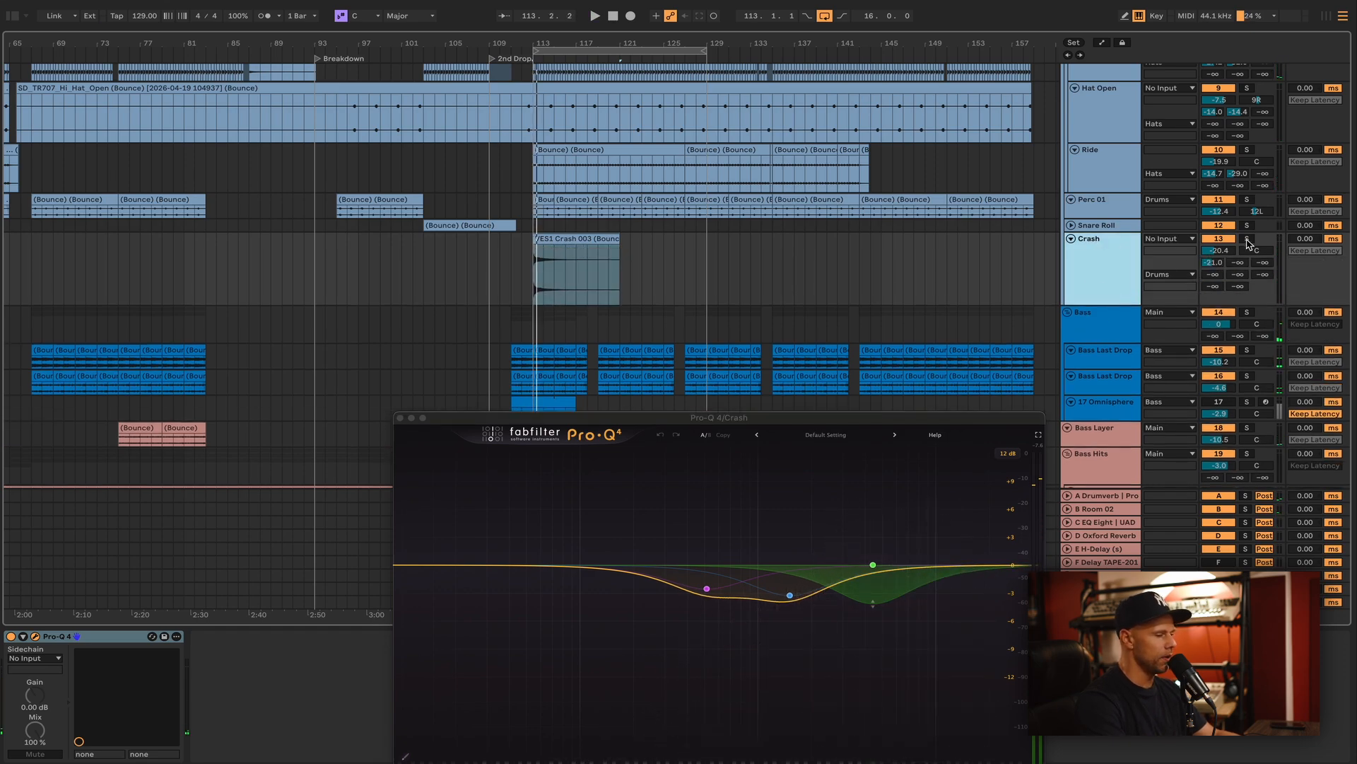
click(1247, 239)
click(553, 238)
key(space)
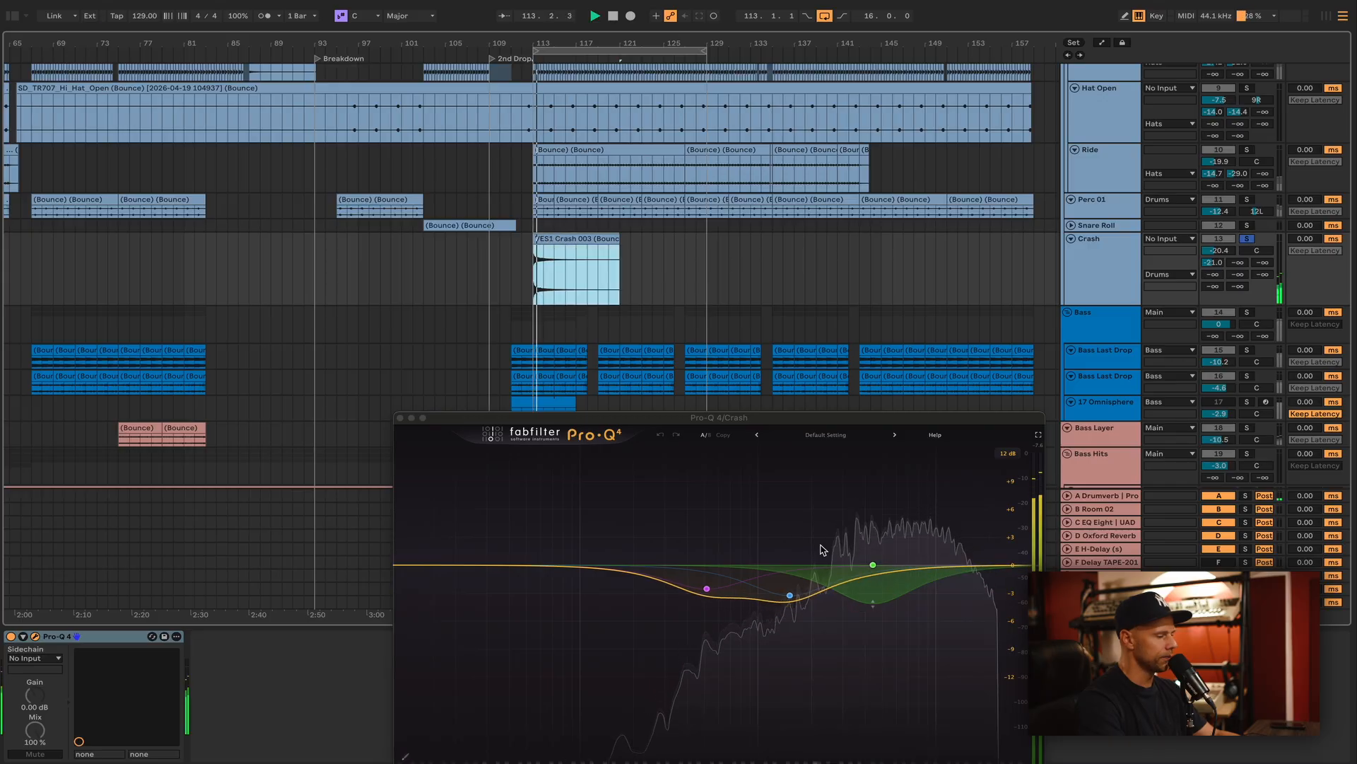
Compare the Crash's dynamic 4442.8 Hz Pro-Q 4 band bypassed and re-enabled, then close the plug-in and unsolo the track.
mouse_move(873, 609)
click(874, 609)
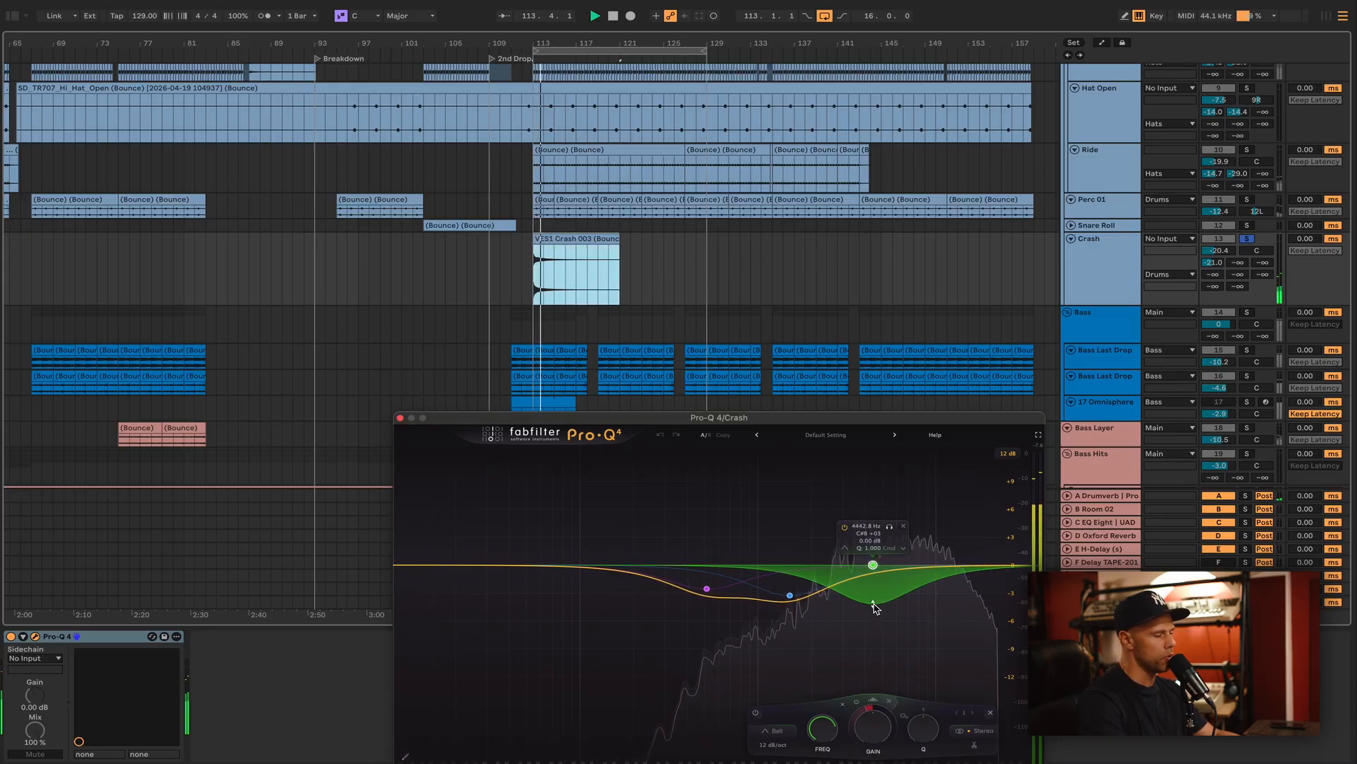
click(847, 530)
key(space)
key(space)
click(846, 528)
key(space)
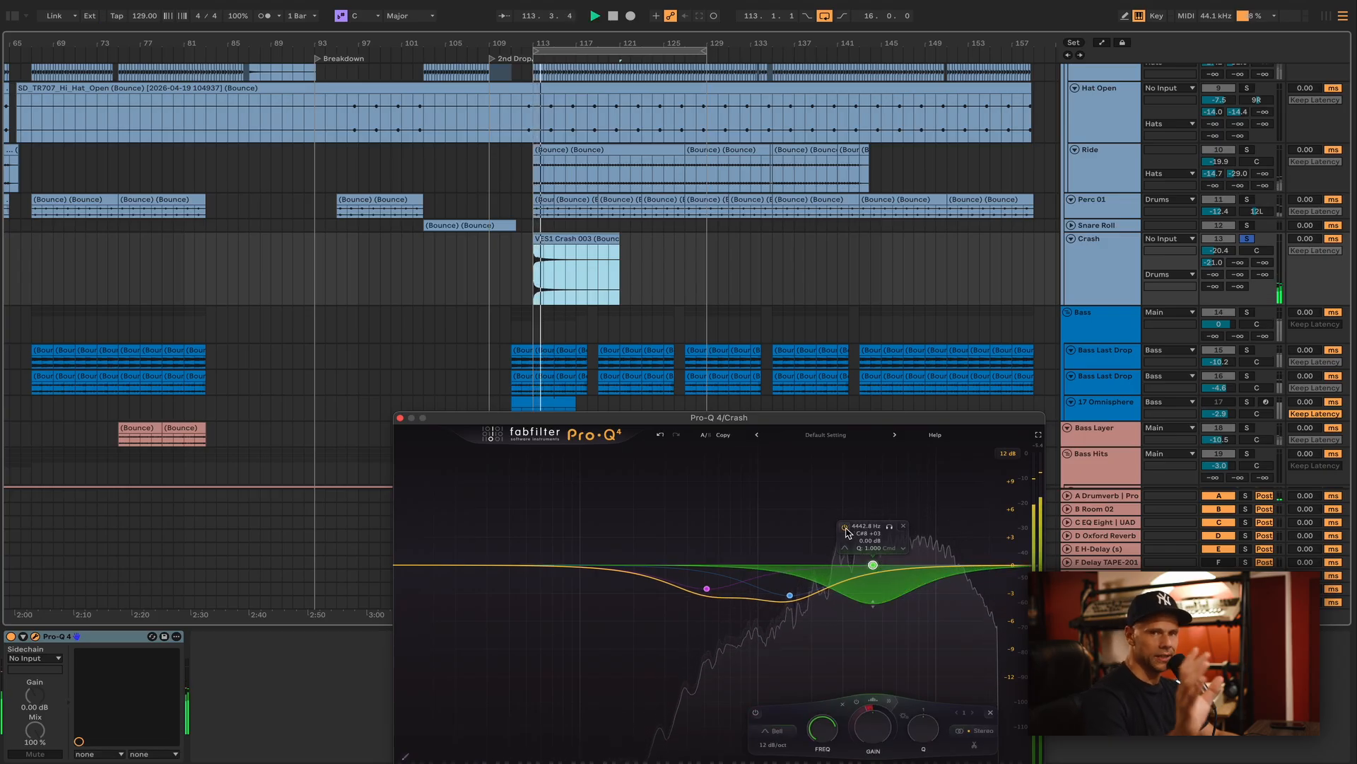
click(400, 418)
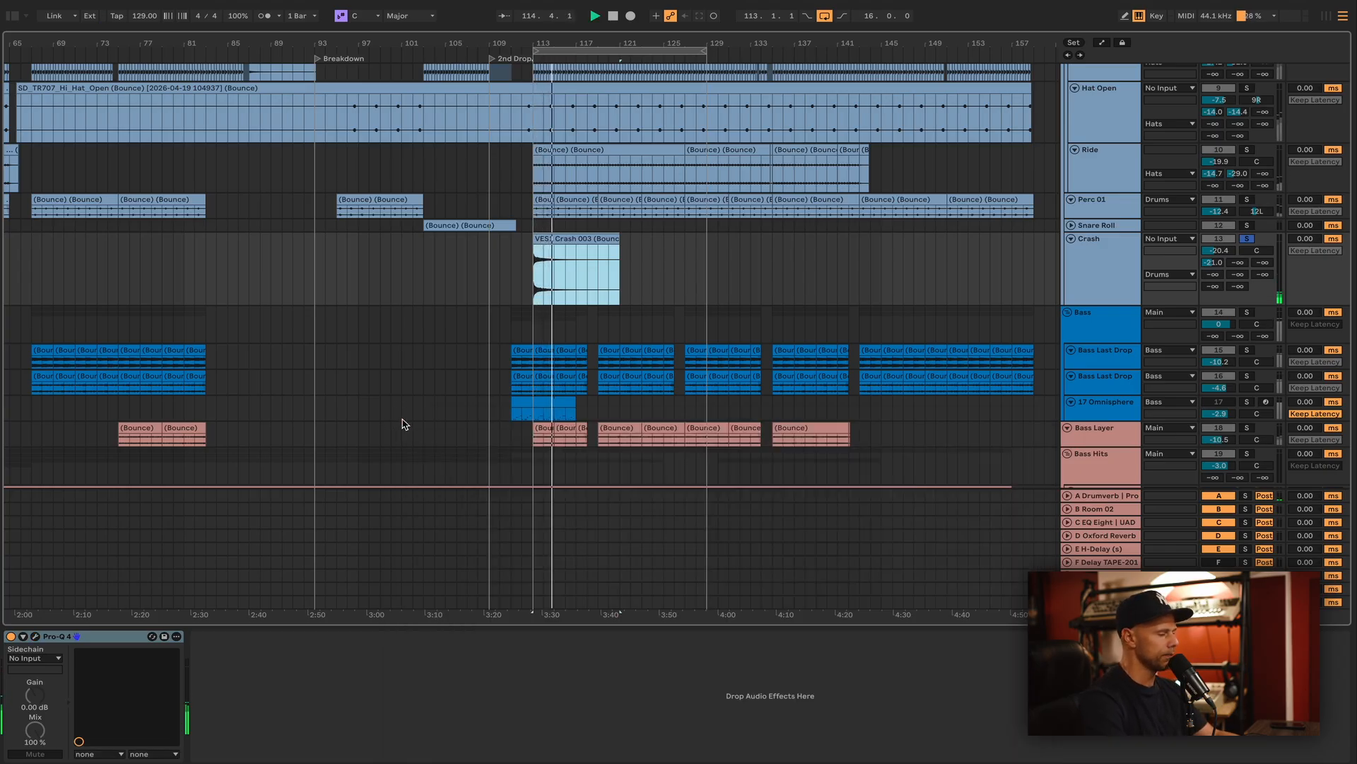
click(1248, 240)
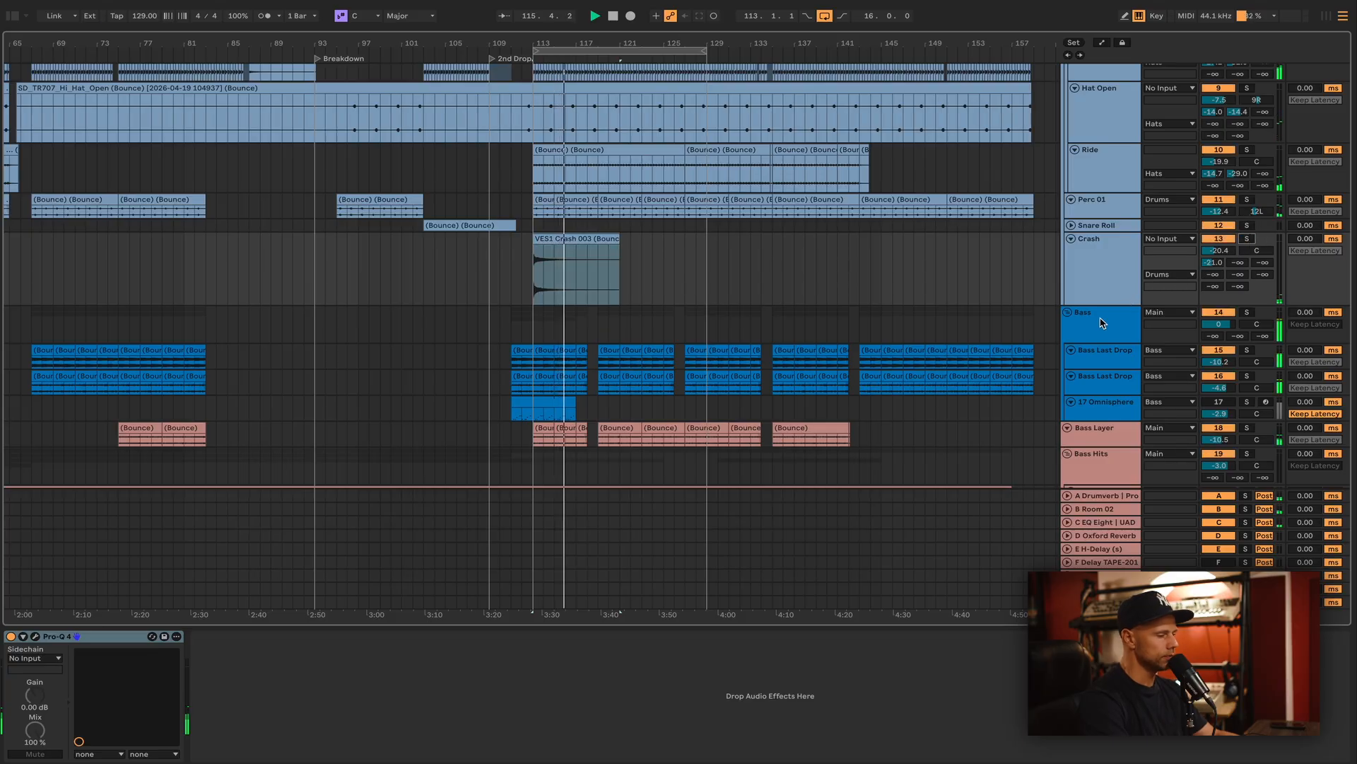
Select the Bass group, open its Pro-L 2 limiter, and play the group in solo.
key(Down)
drag(649, 48, 649, 7)
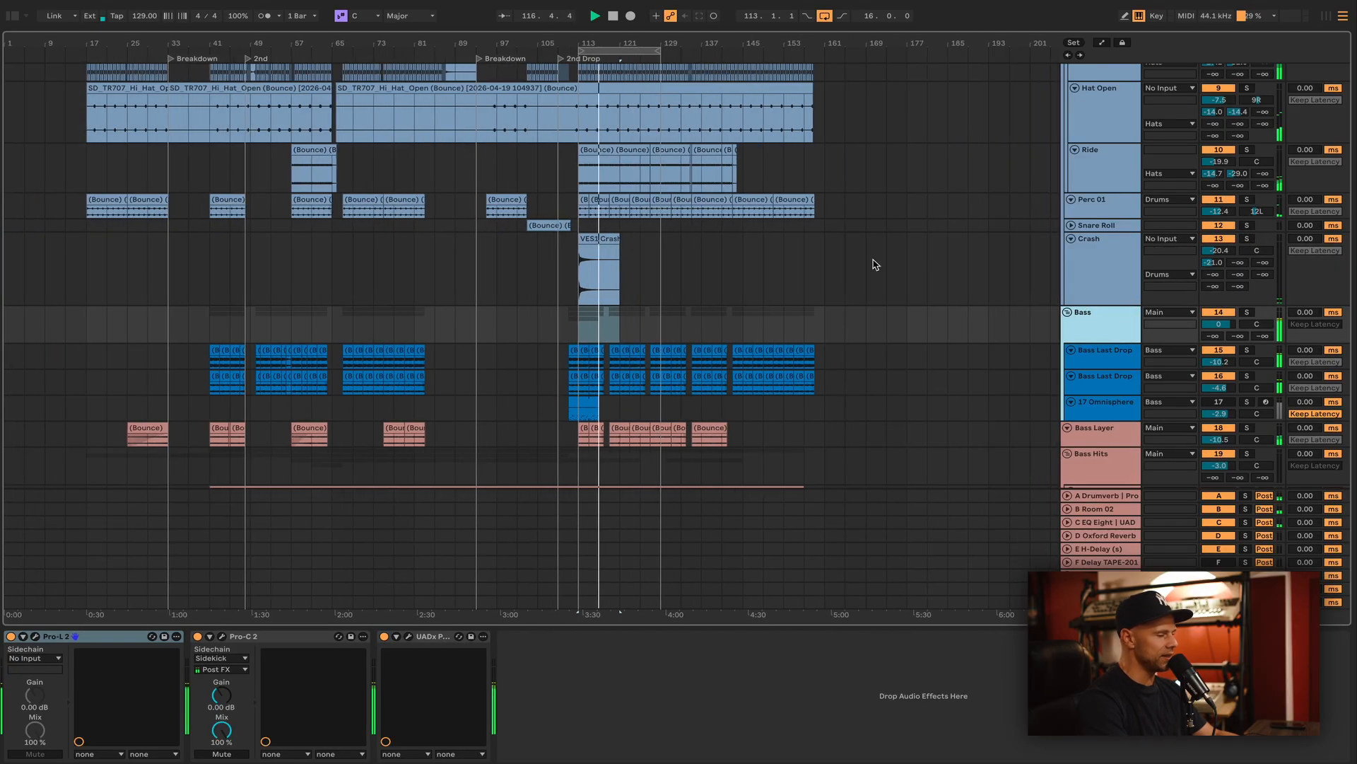
click(34, 637)
click(1246, 312)
key(space)
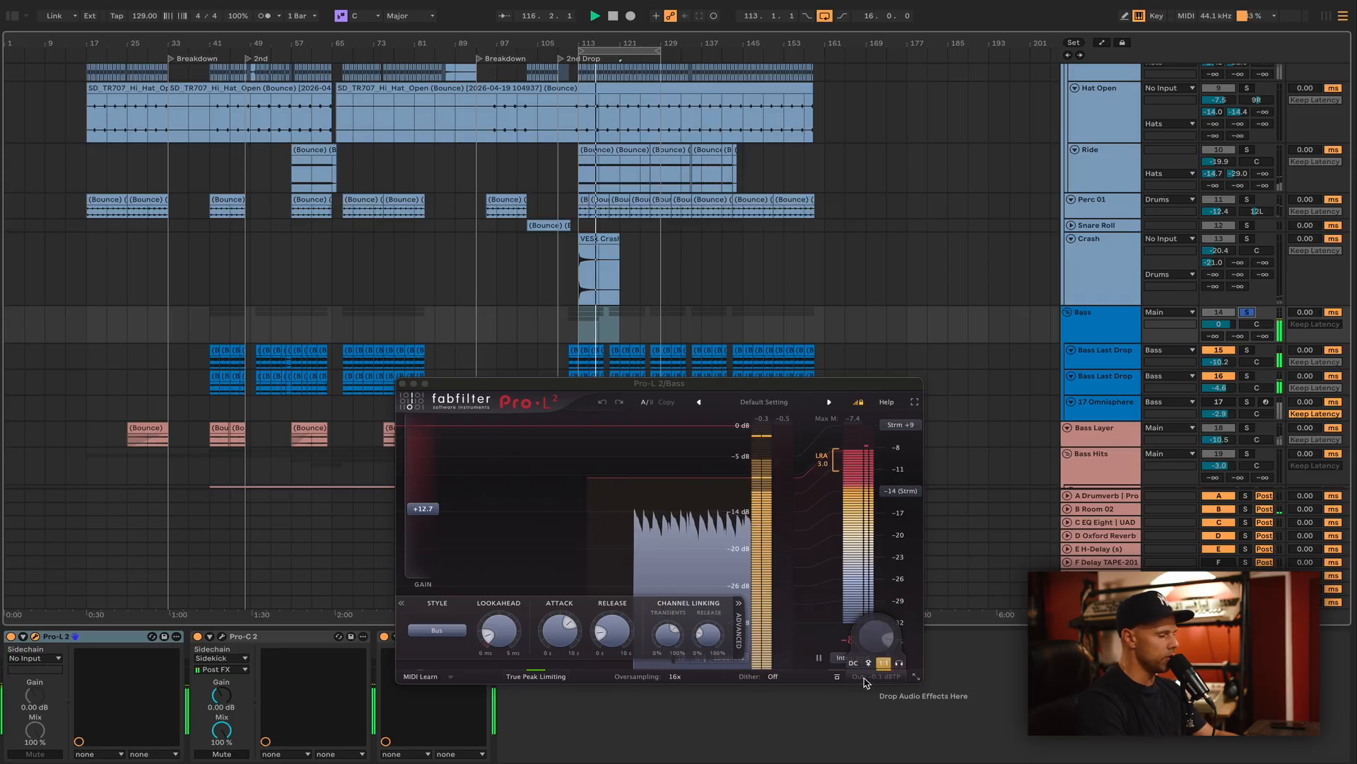
Try raising the input gain of the Bass group's Pro-L 2, and undo the gain change.
mouse_move(877, 676)
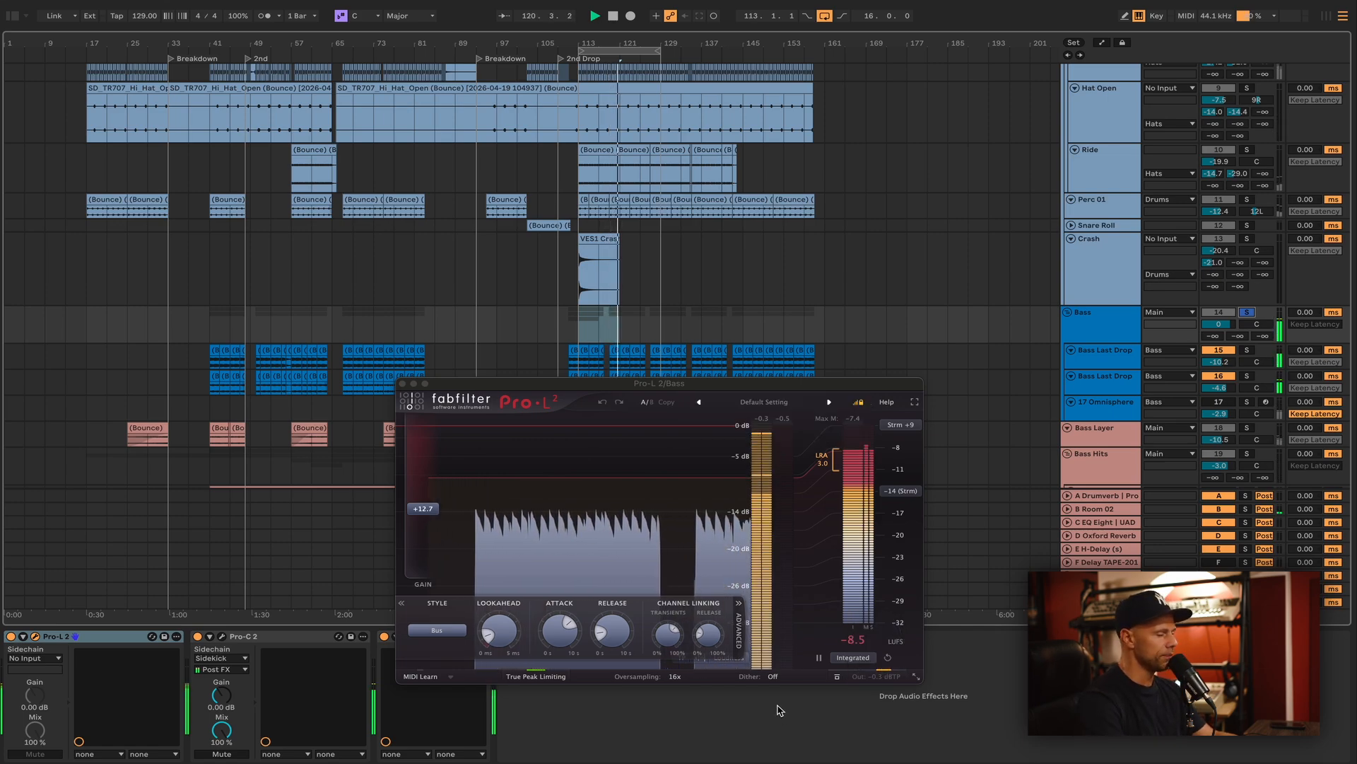
drag(423, 508, 423, 453)
click(603, 404)
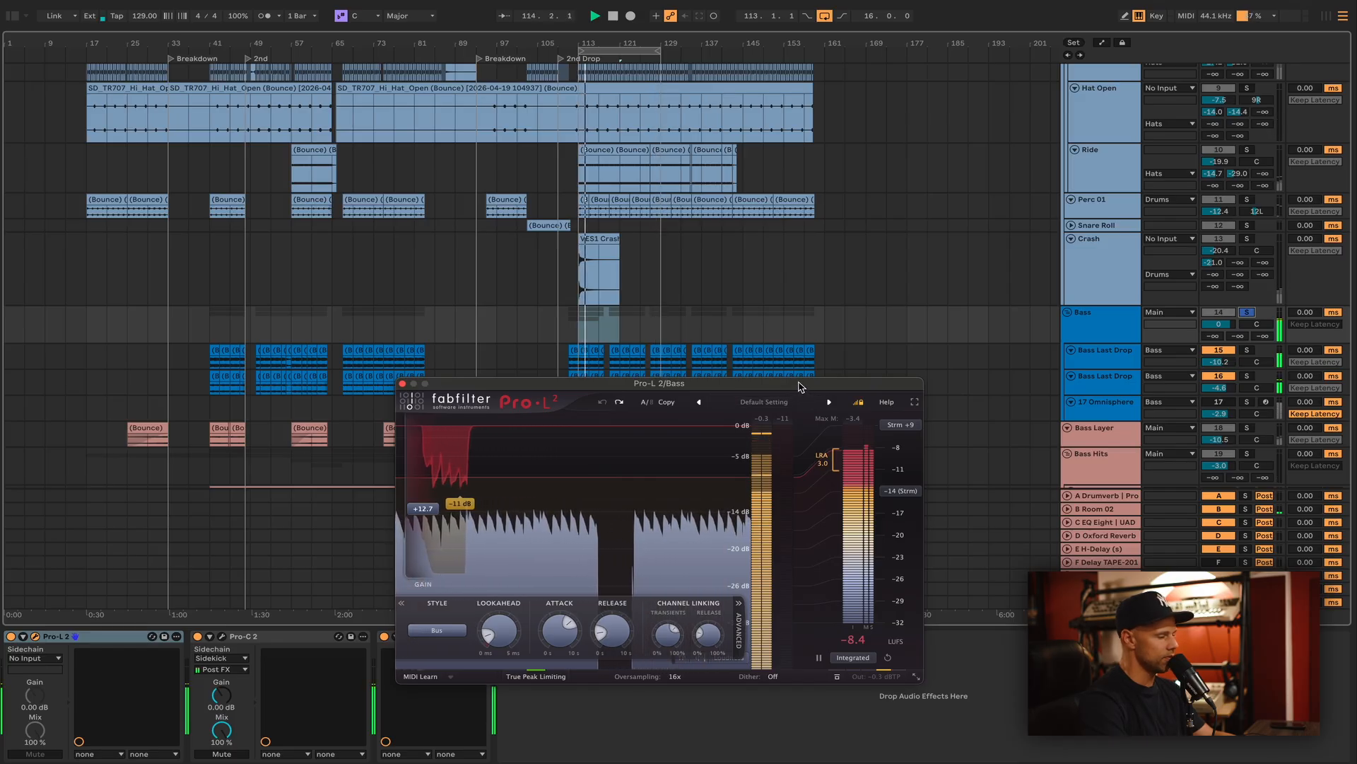
Close the Bass group's Pro-L 2 and open its Pro-C 2 compressor while the group plays in solo.
click(402, 383)
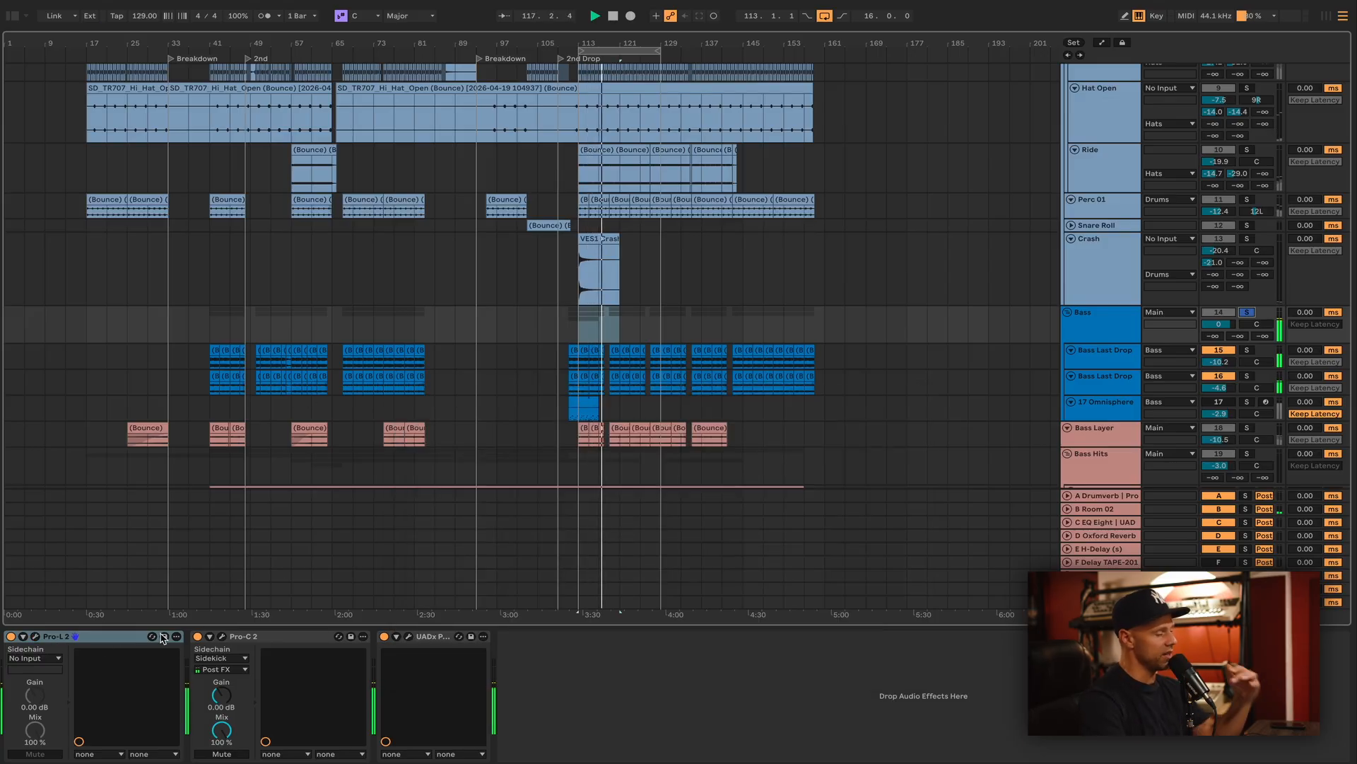
click(221, 637)
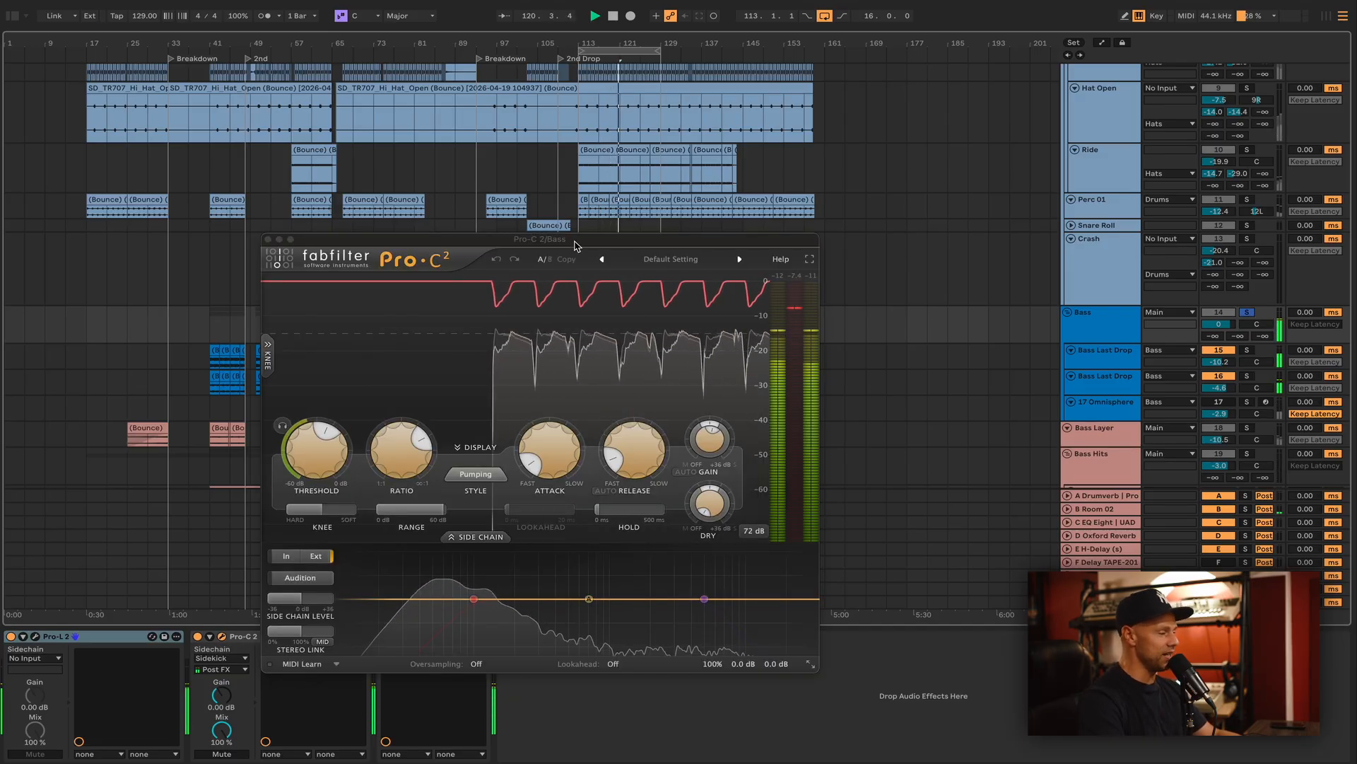
drag(576, 242, 612, 227)
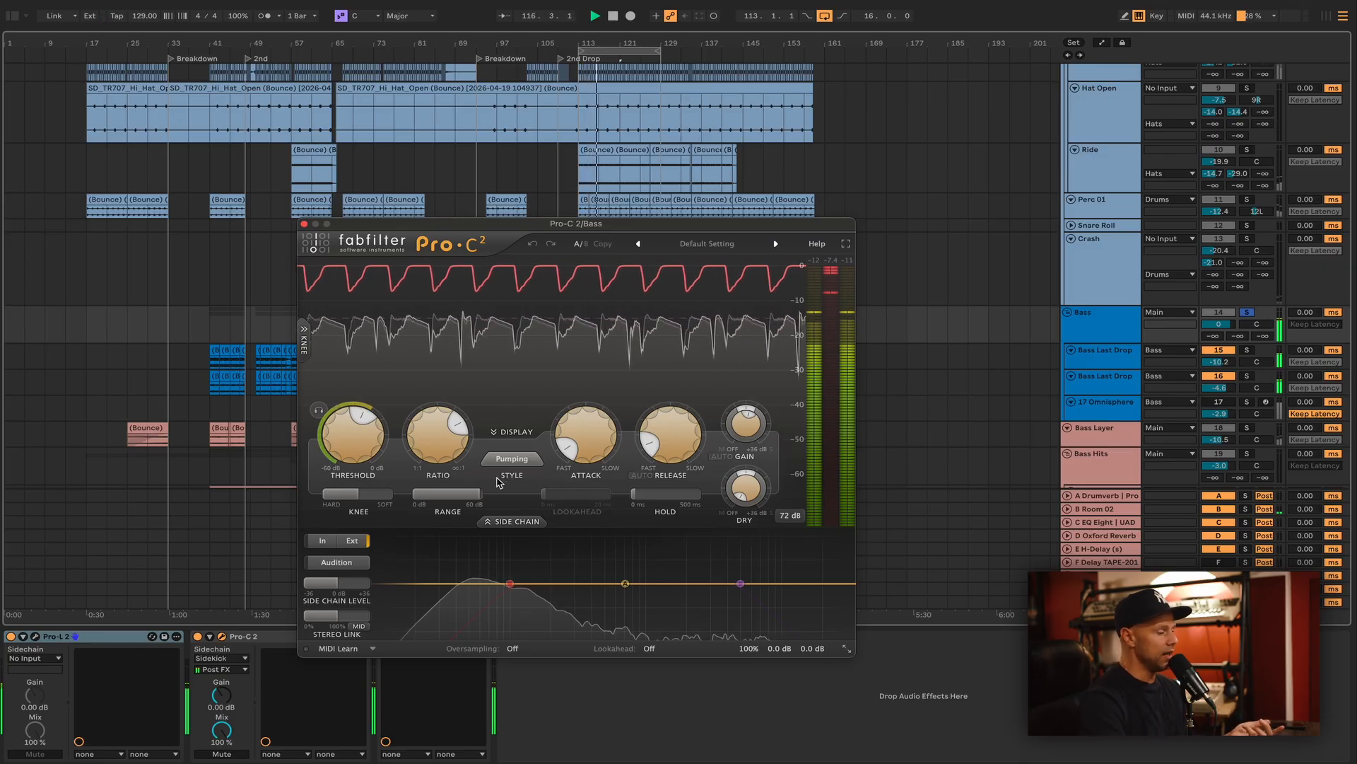
Try the Clean compression style in the Bass group's Pro-C 2, and restore the Pumping style.
click(509, 460)
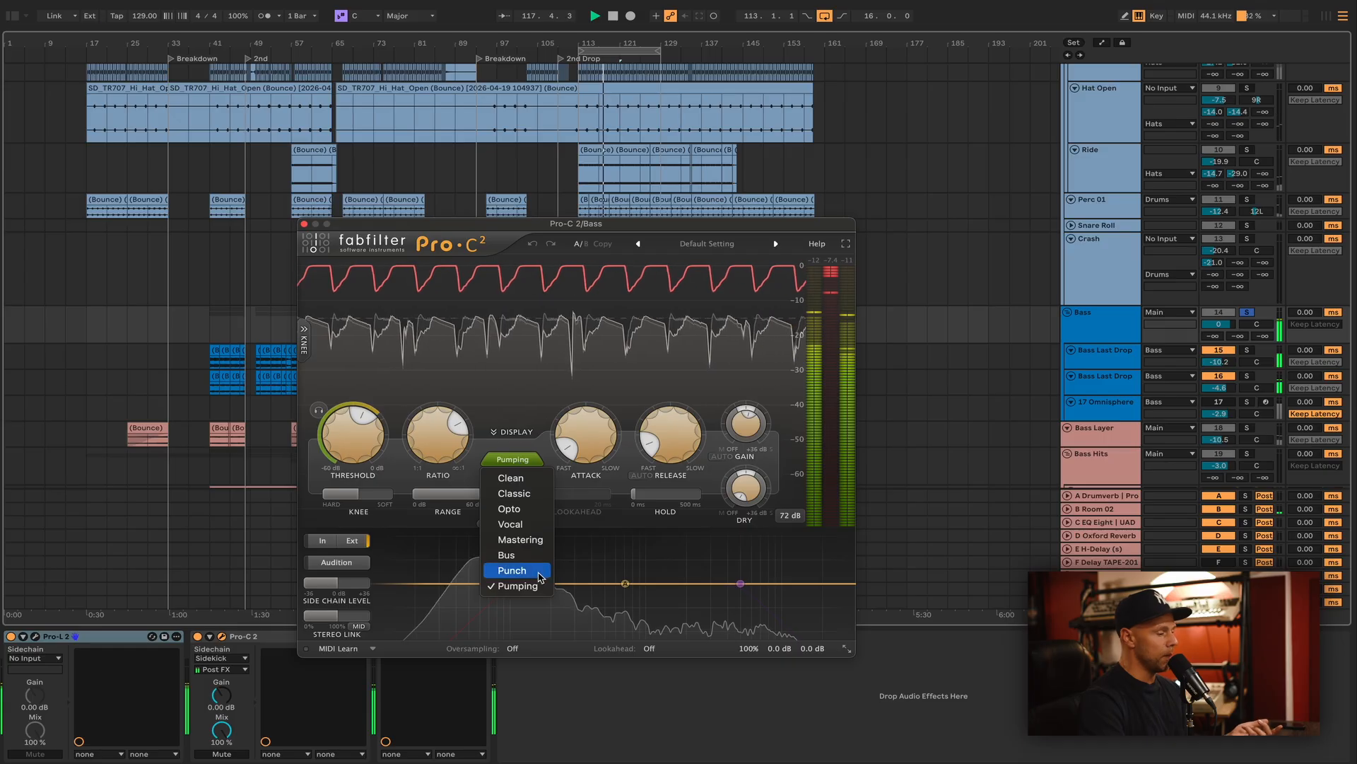
click(517, 481)
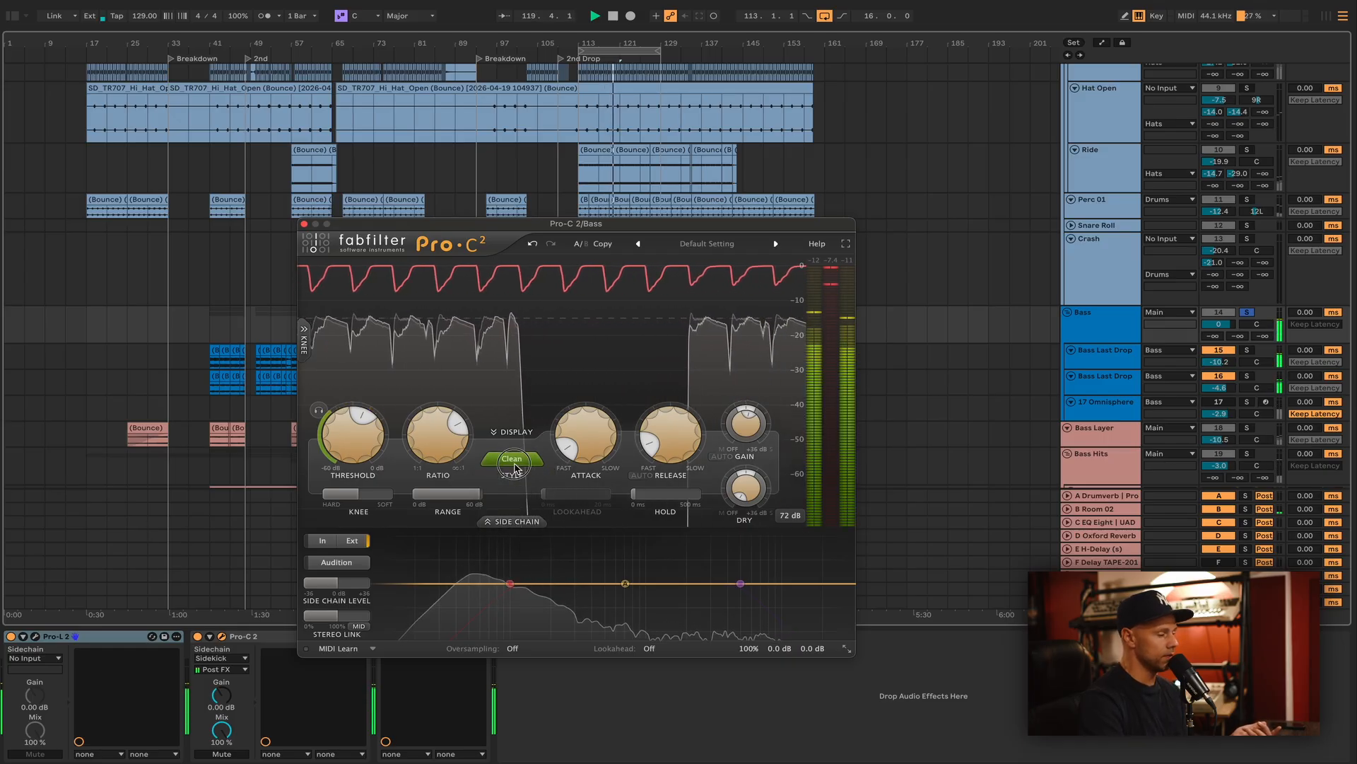
click(513, 460)
click(532, 586)
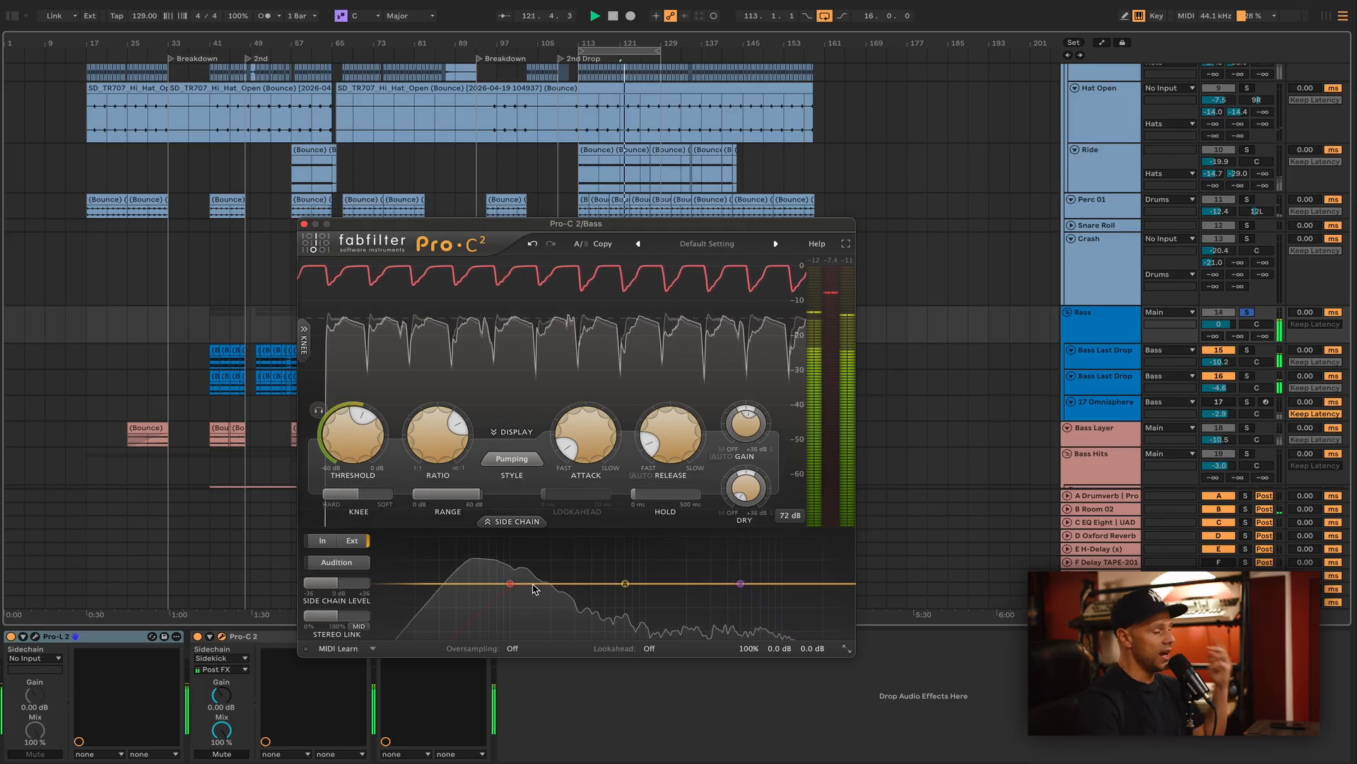
Close the Pro-C 2 and open the Bass group's UADx Pure Plate Reverb.
click(304, 224)
click(406, 637)
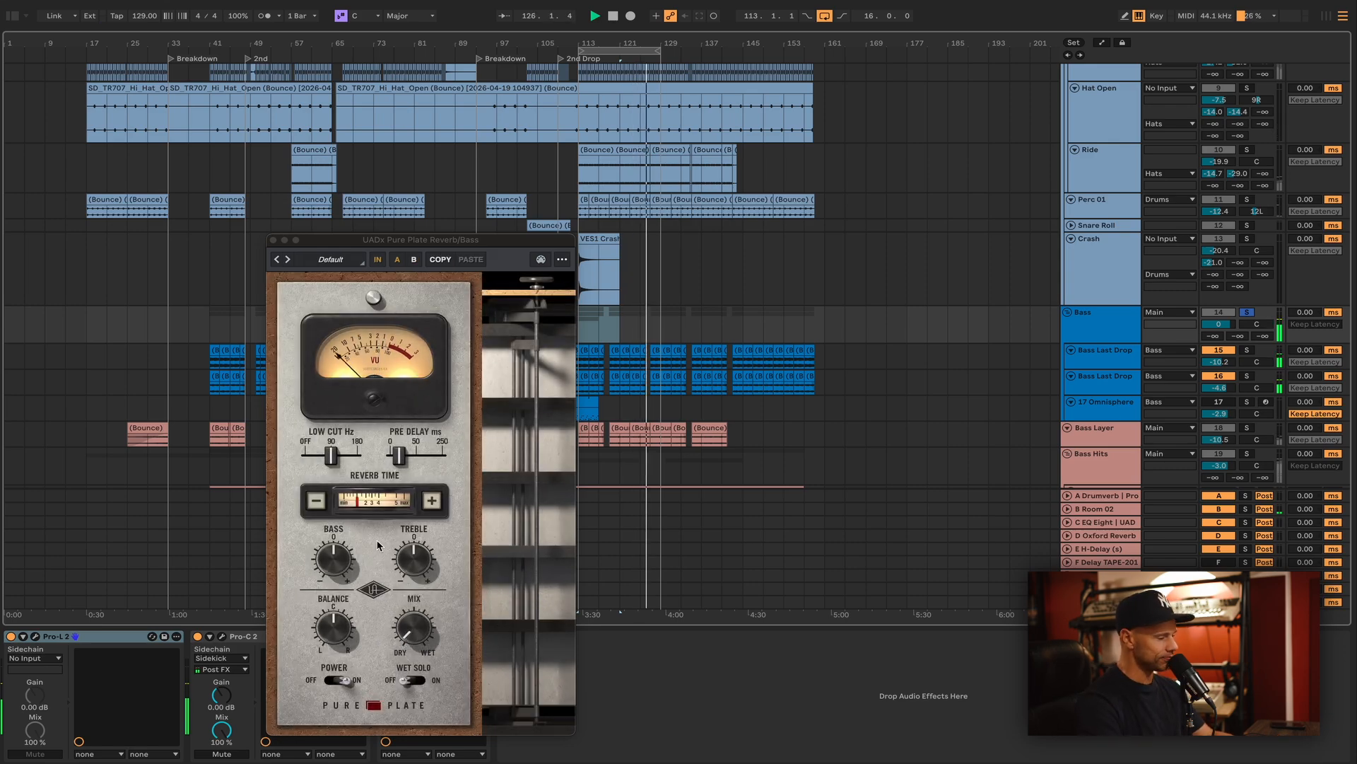
drag(350, 243, 206, 9)
Compare the Bass group's Pure Plate Reverb bypassed and re-enabled, then close the plug-in and unsolo the group.
click(385, 637)
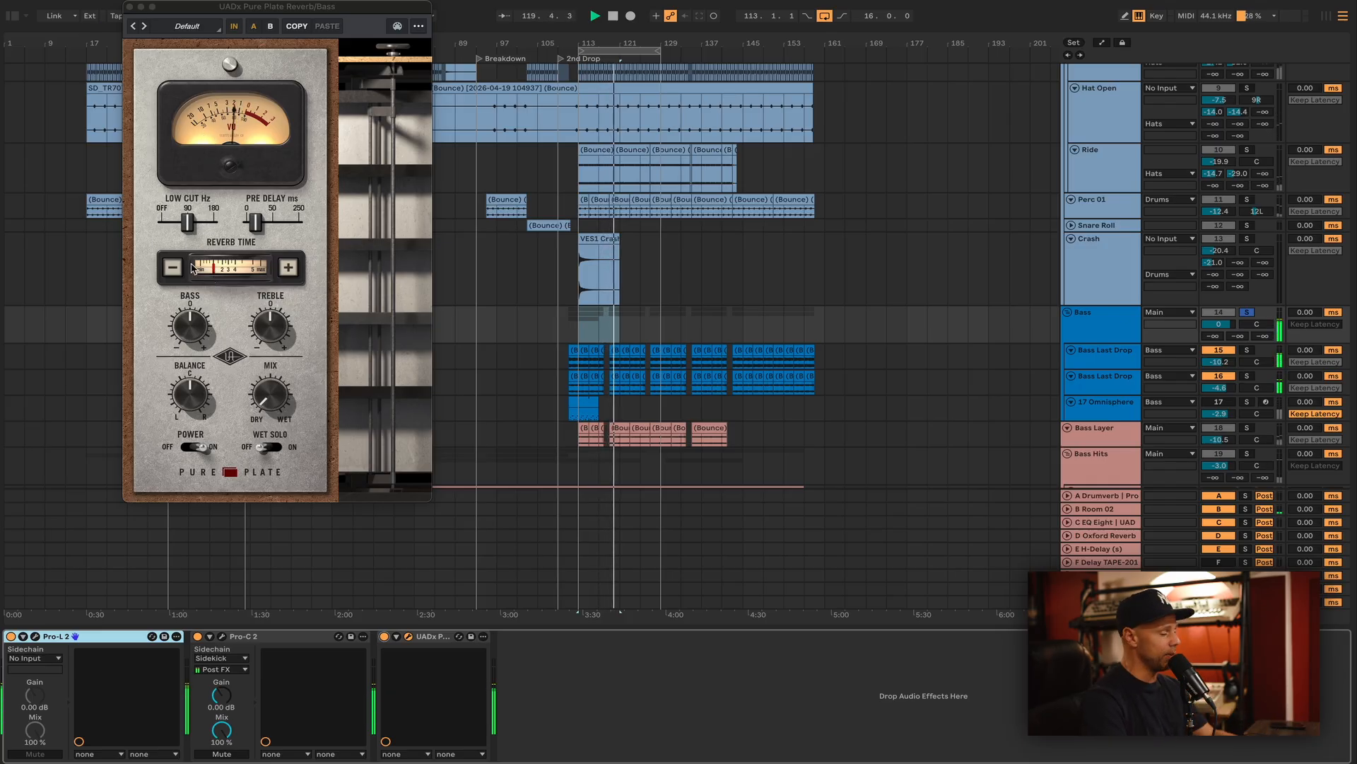
click(383, 638)
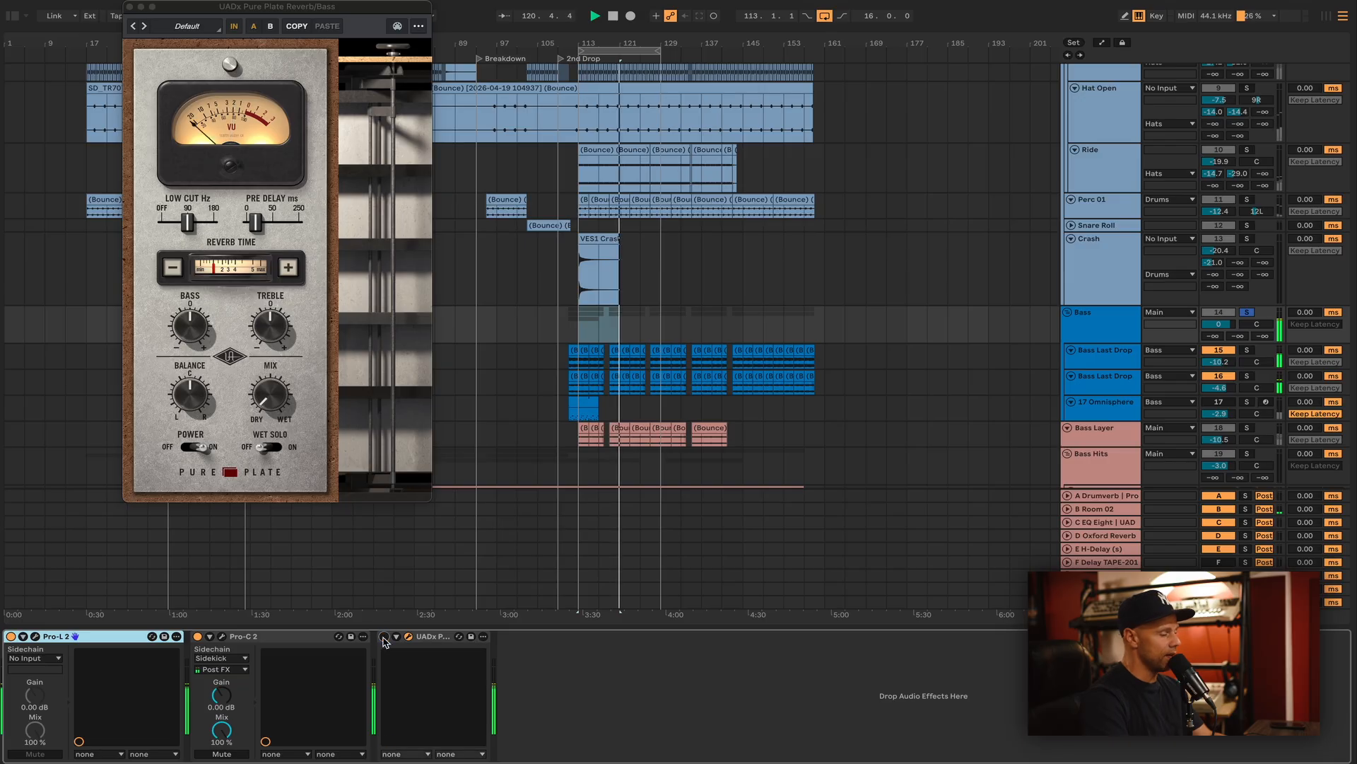
click(384, 638)
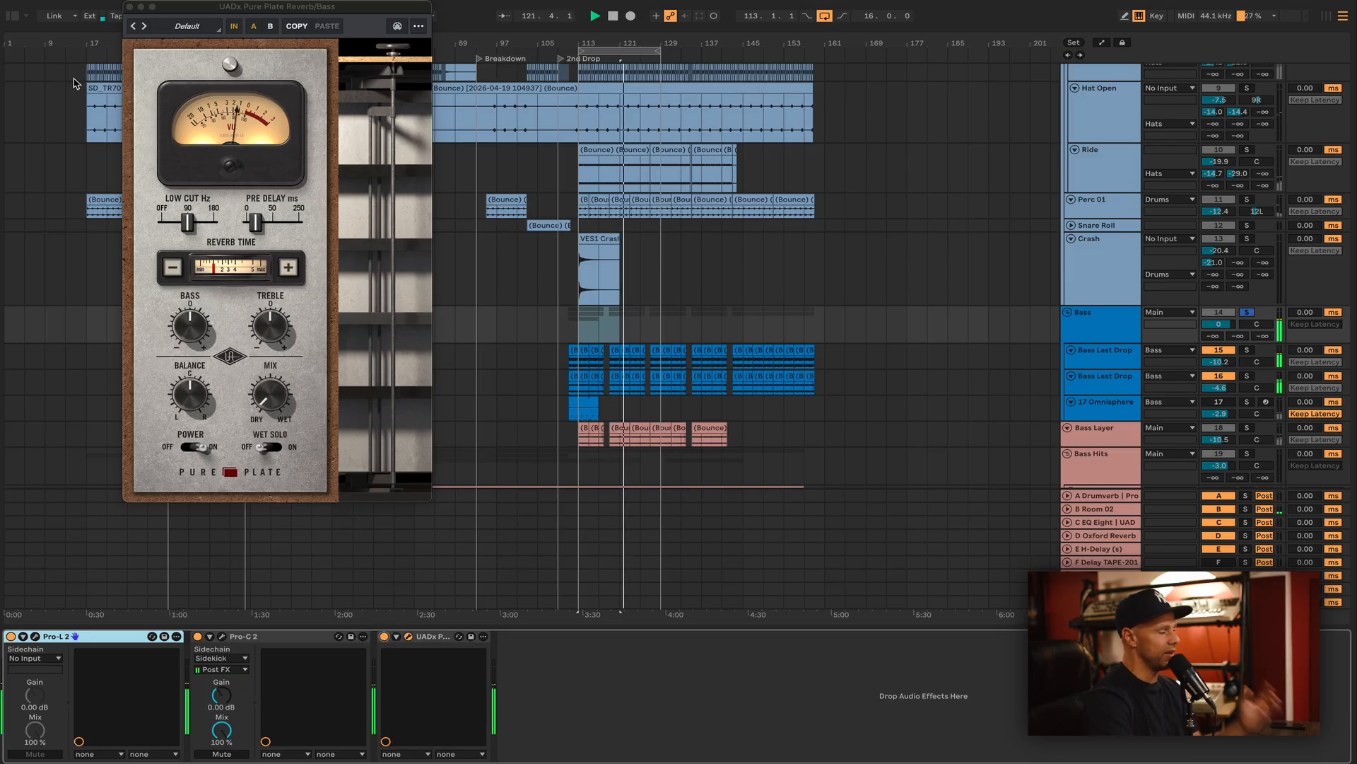
click(130, 8)
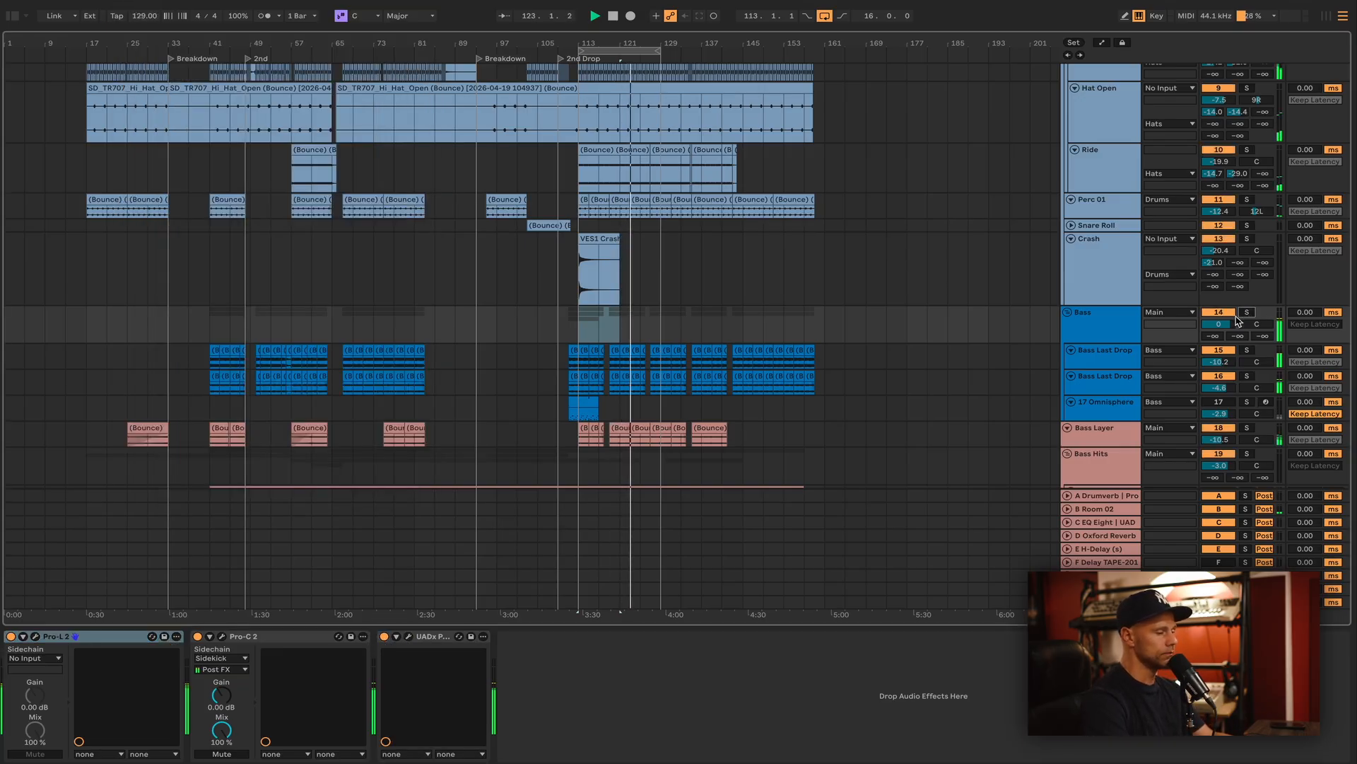
Select the upper Bass Last Drop track, zoom in on the 2nd Drop, and play the track in solo from bar 113.
click(1110, 352)
scroll(1107, 359, down, 2)
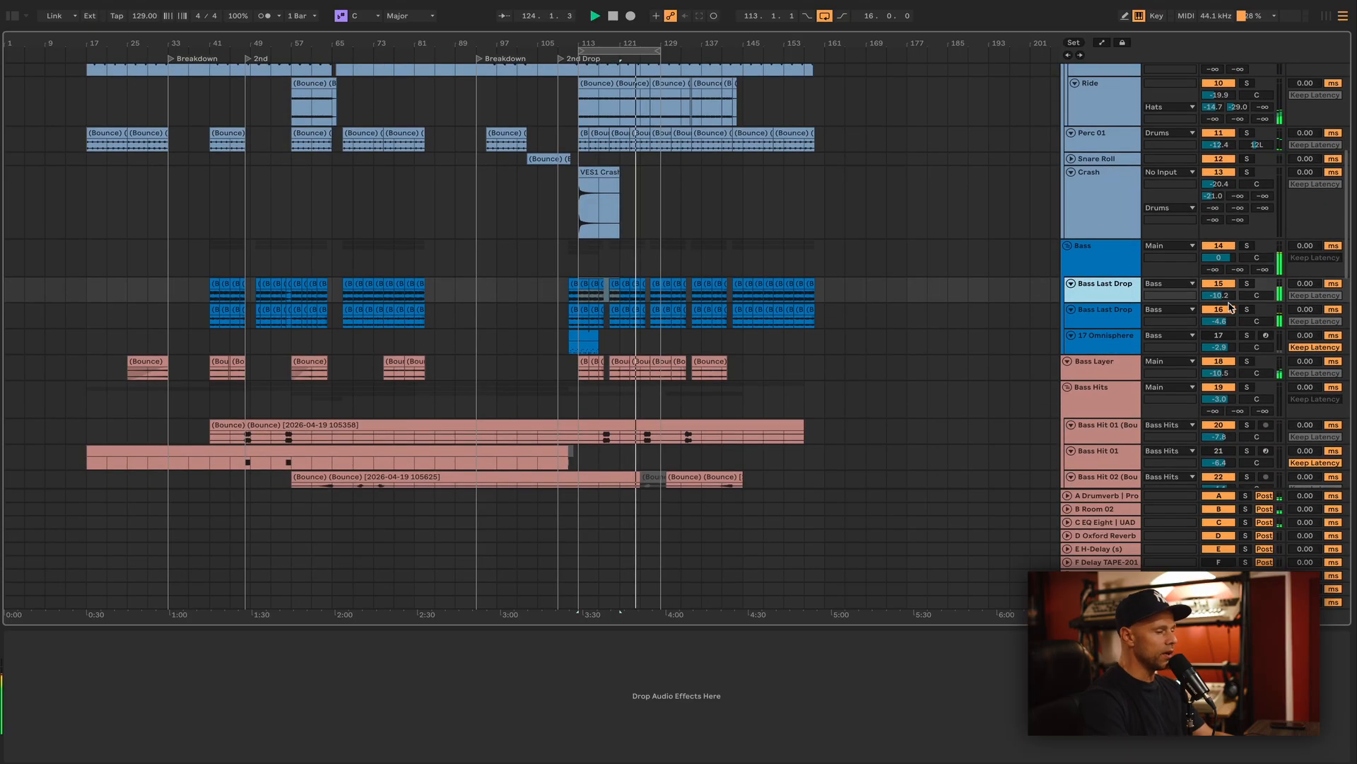
click(1247, 283)
drag(635, 43, 632, 117)
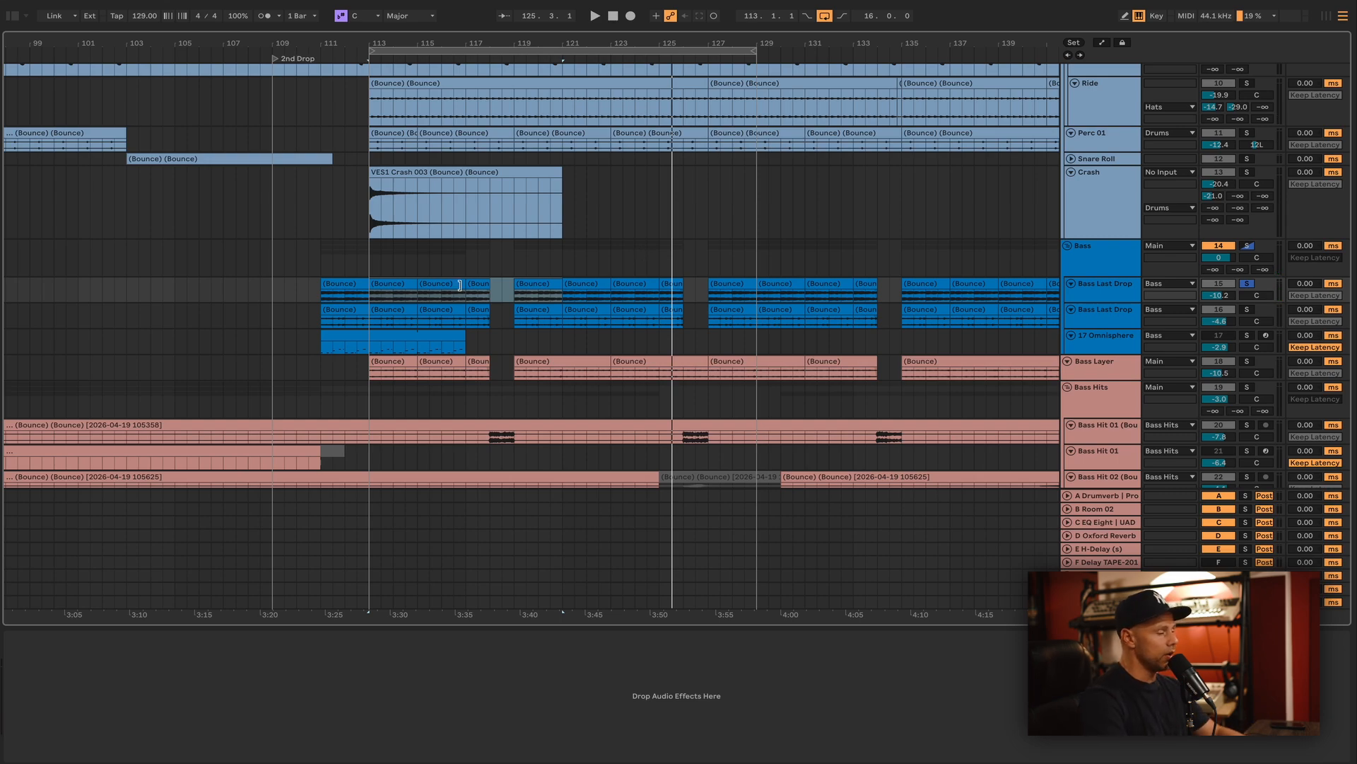
click(1106, 299)
key(space)
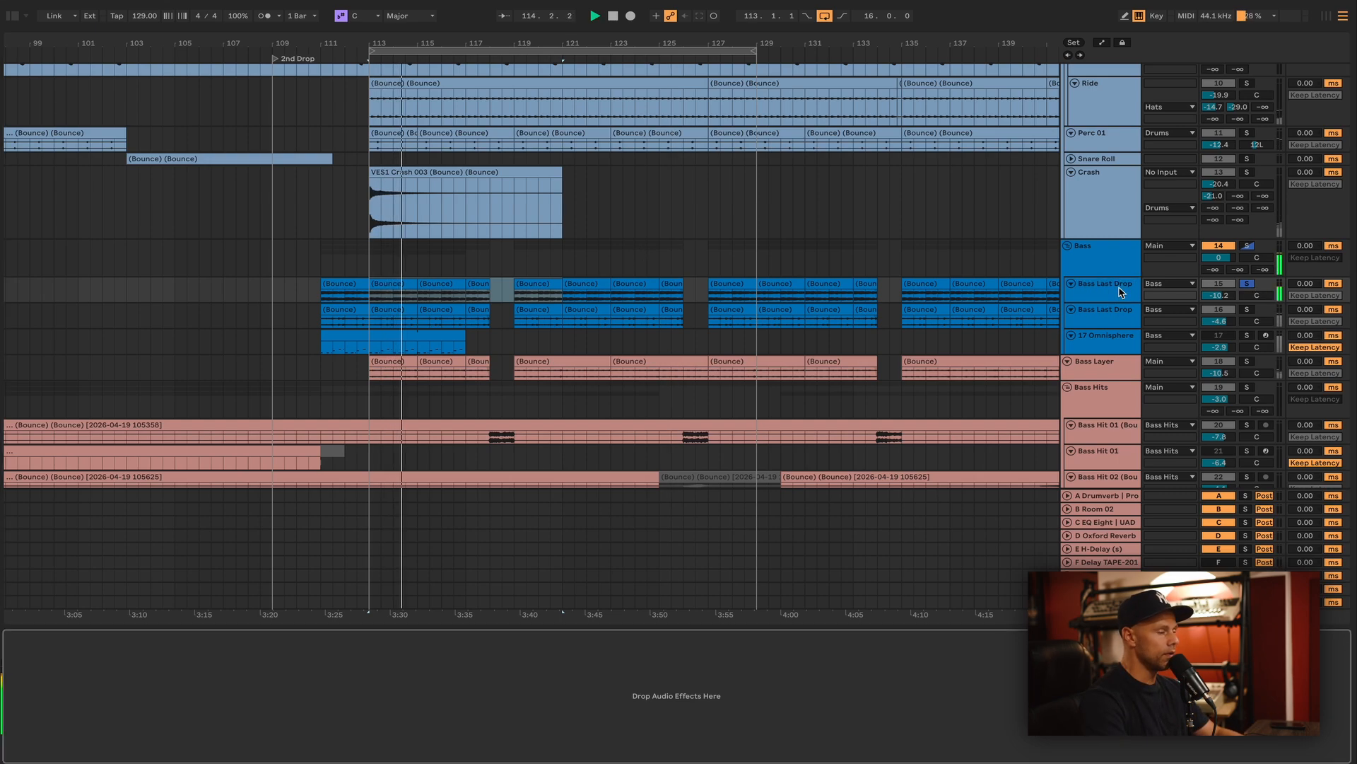
Listen to the lower Bass Last Drop track in solo with its Oxford Dynamics device shown, then unsolo it.
click(1246, 309)
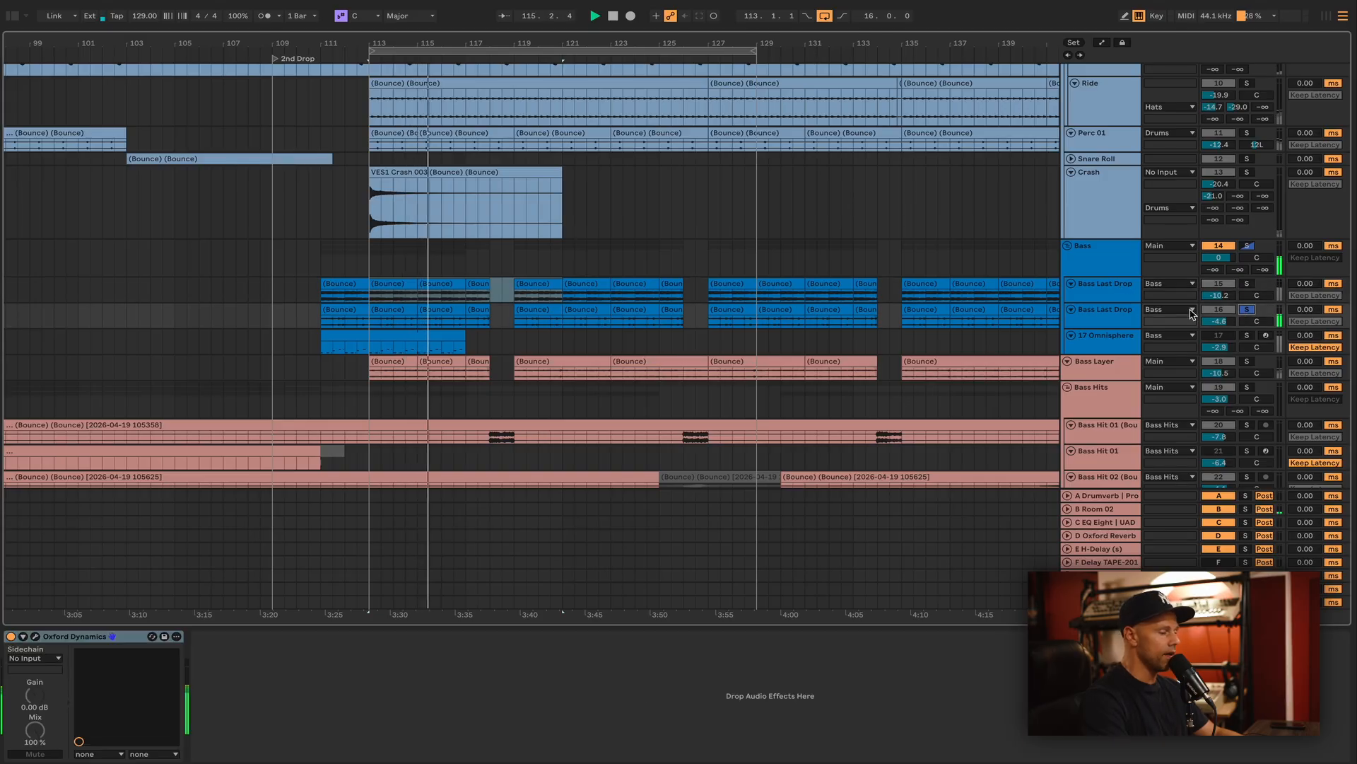
click(1121, 316)
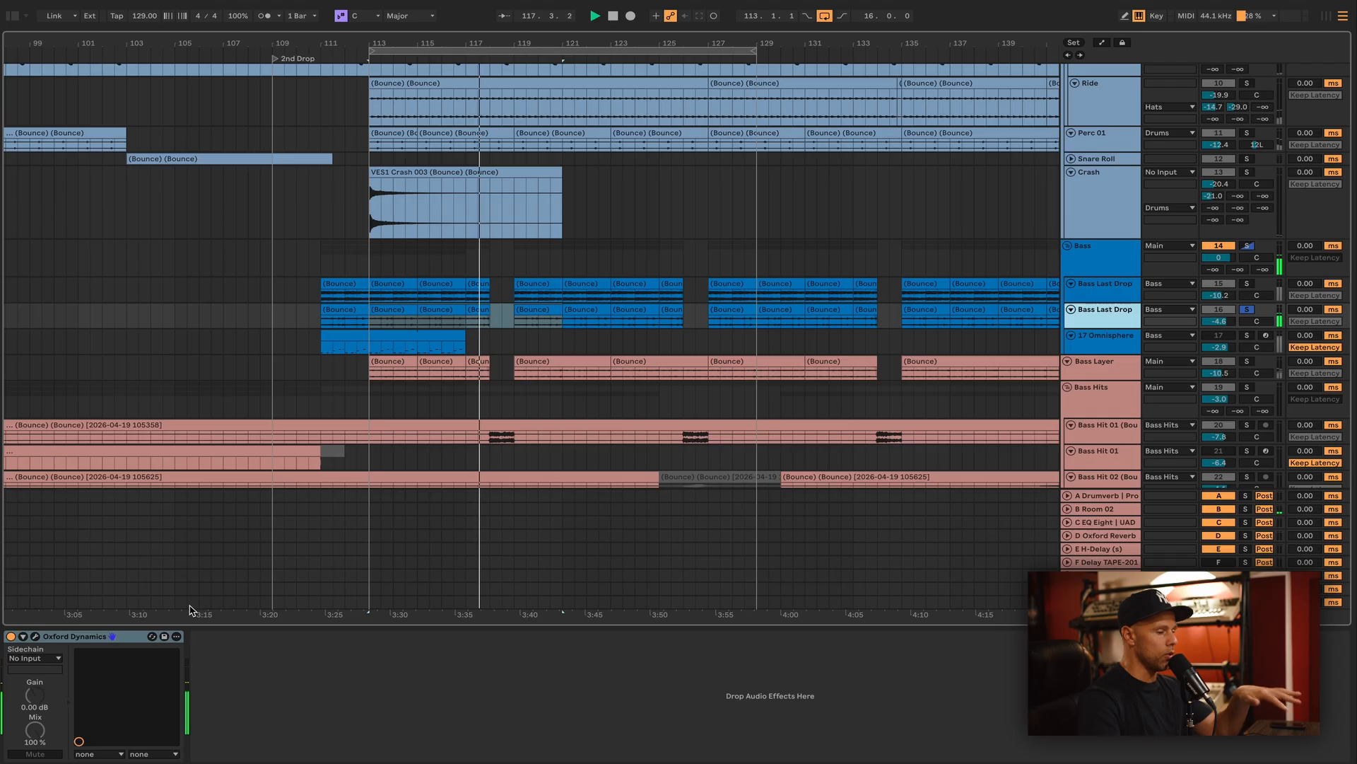
click(1248, 310)
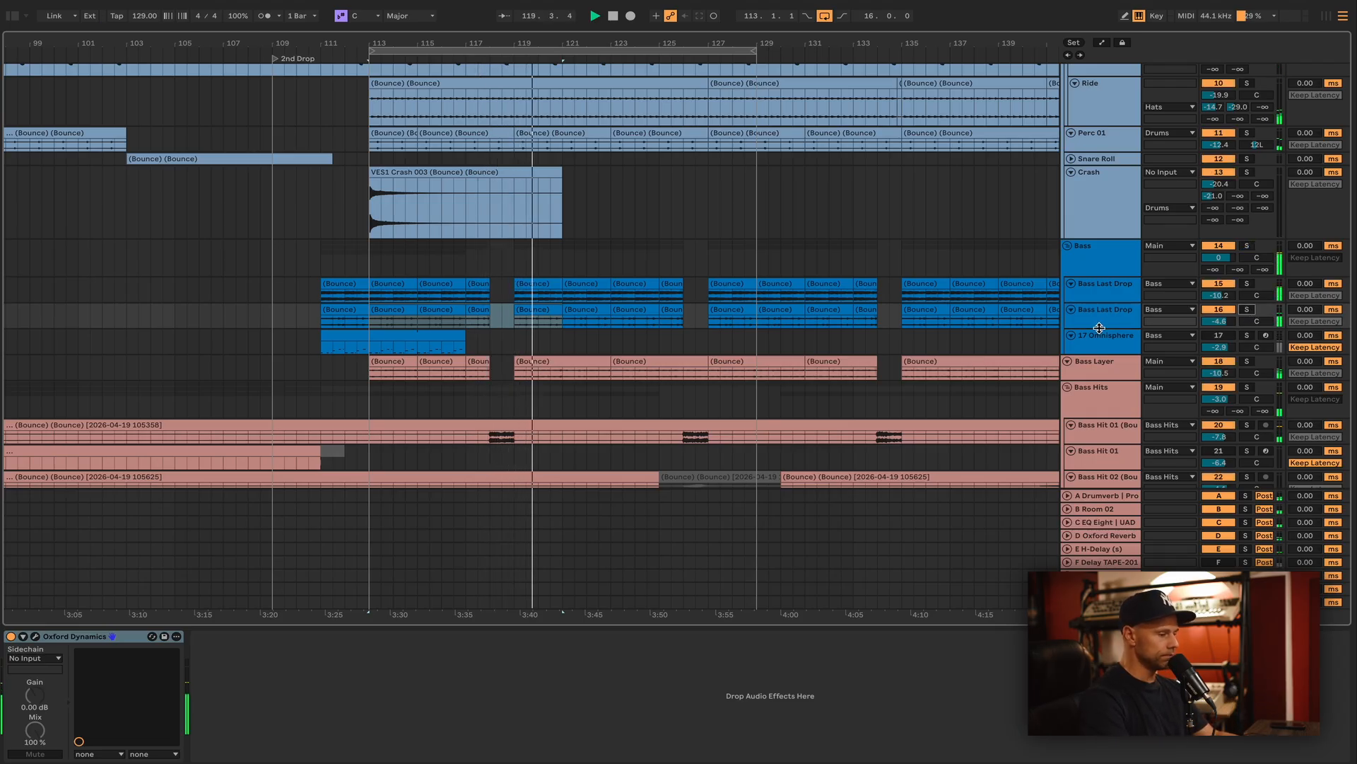
Select the 17 Omnisphere clip starting at bar 111 and play its track in solo.
key(Down)
click(359, 331)
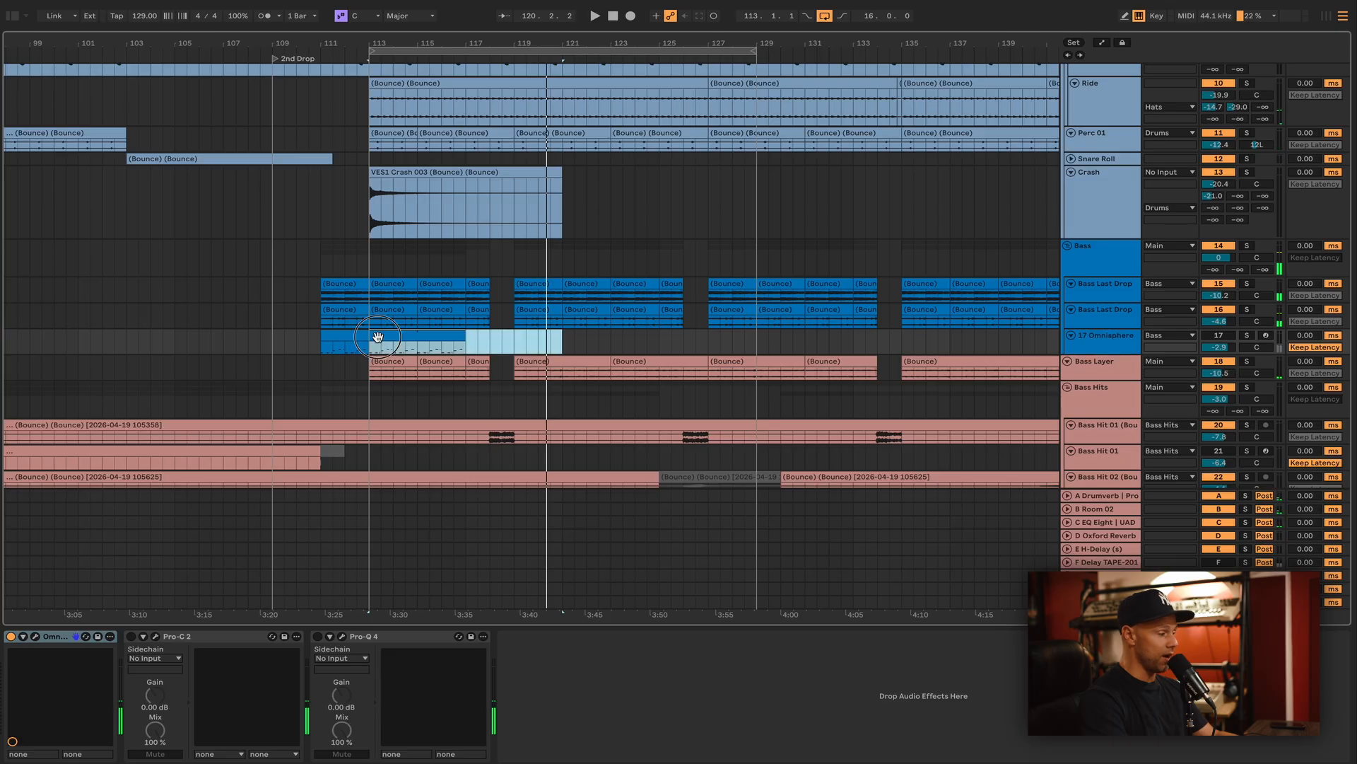
click(1247, 336)
key(space)
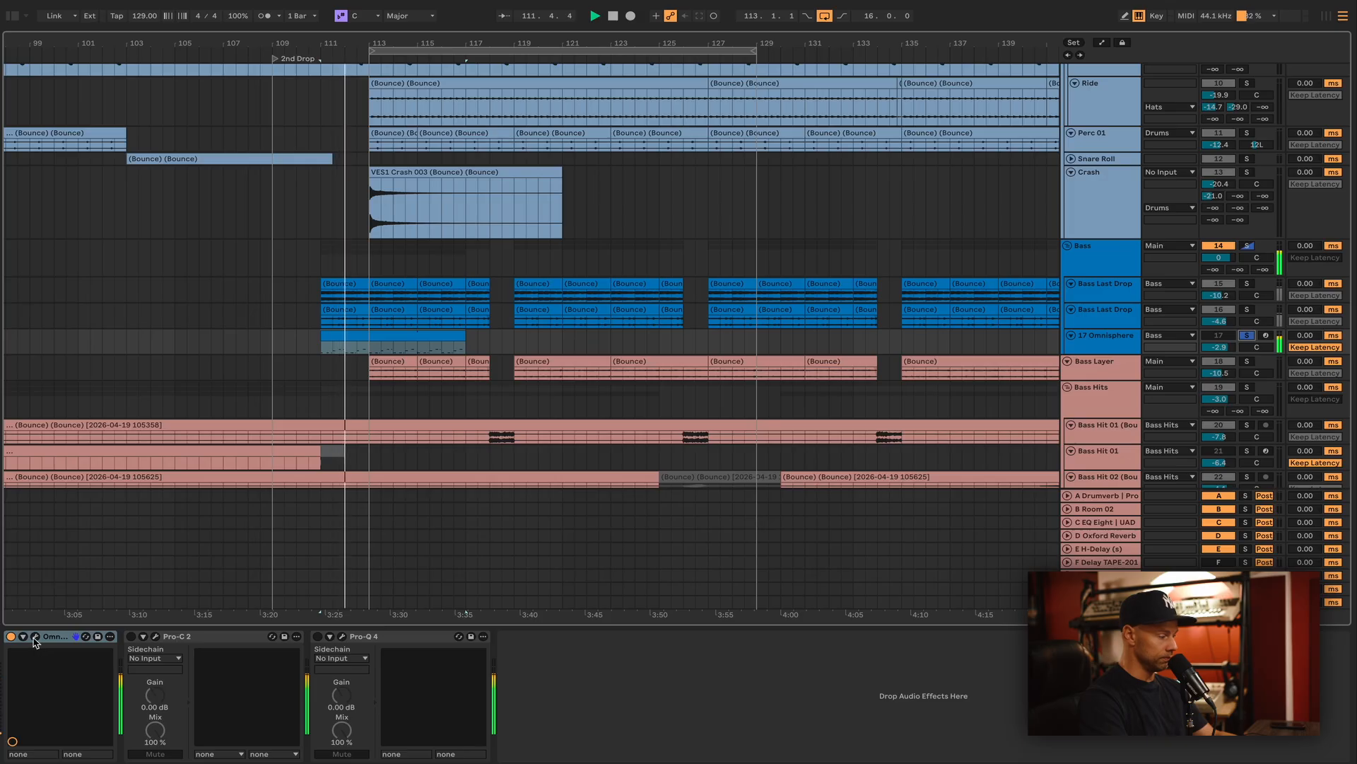
Open the Omnisphere instrument, try the neighbouring Spinal Address and Oil Tanker patches, and return to Notes From The Underground.
key(super+alt+p)
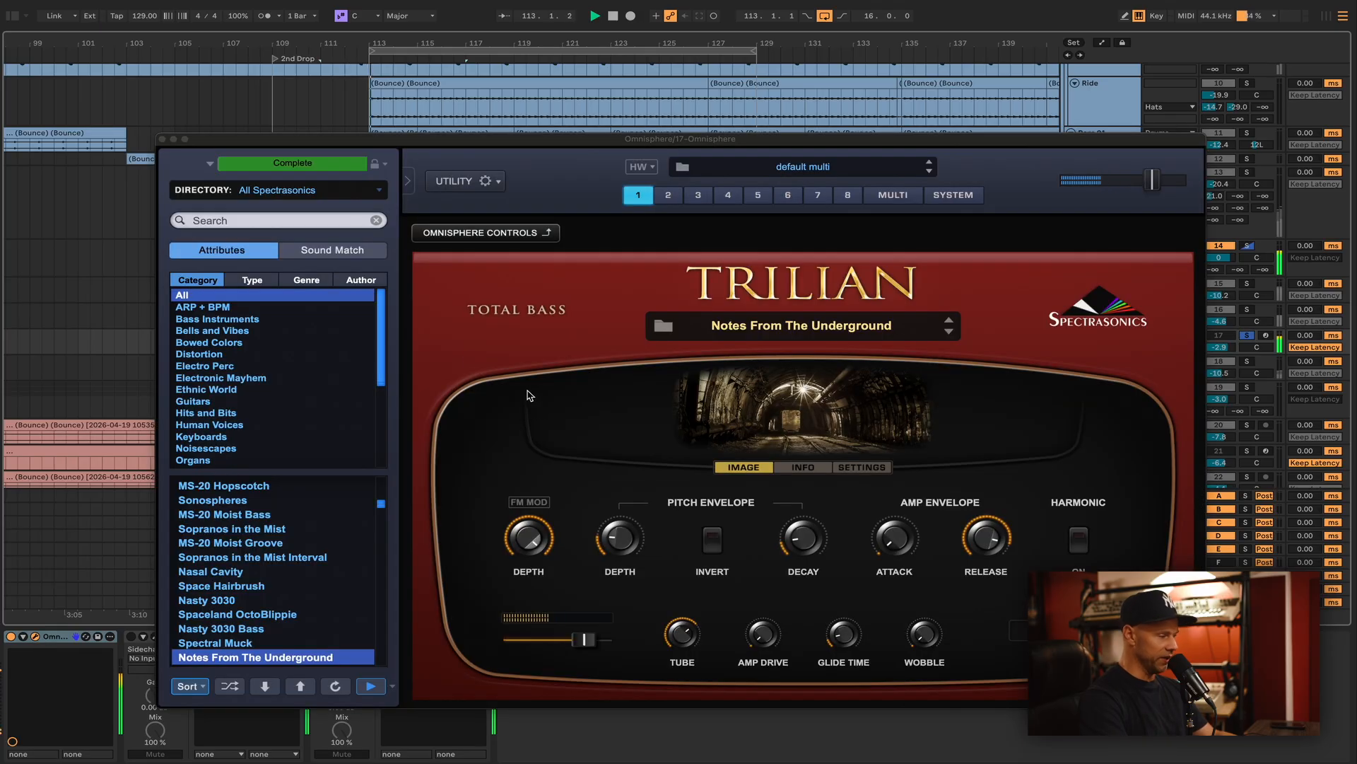
scroll(308, 559, down, 3)
click(270, 567)
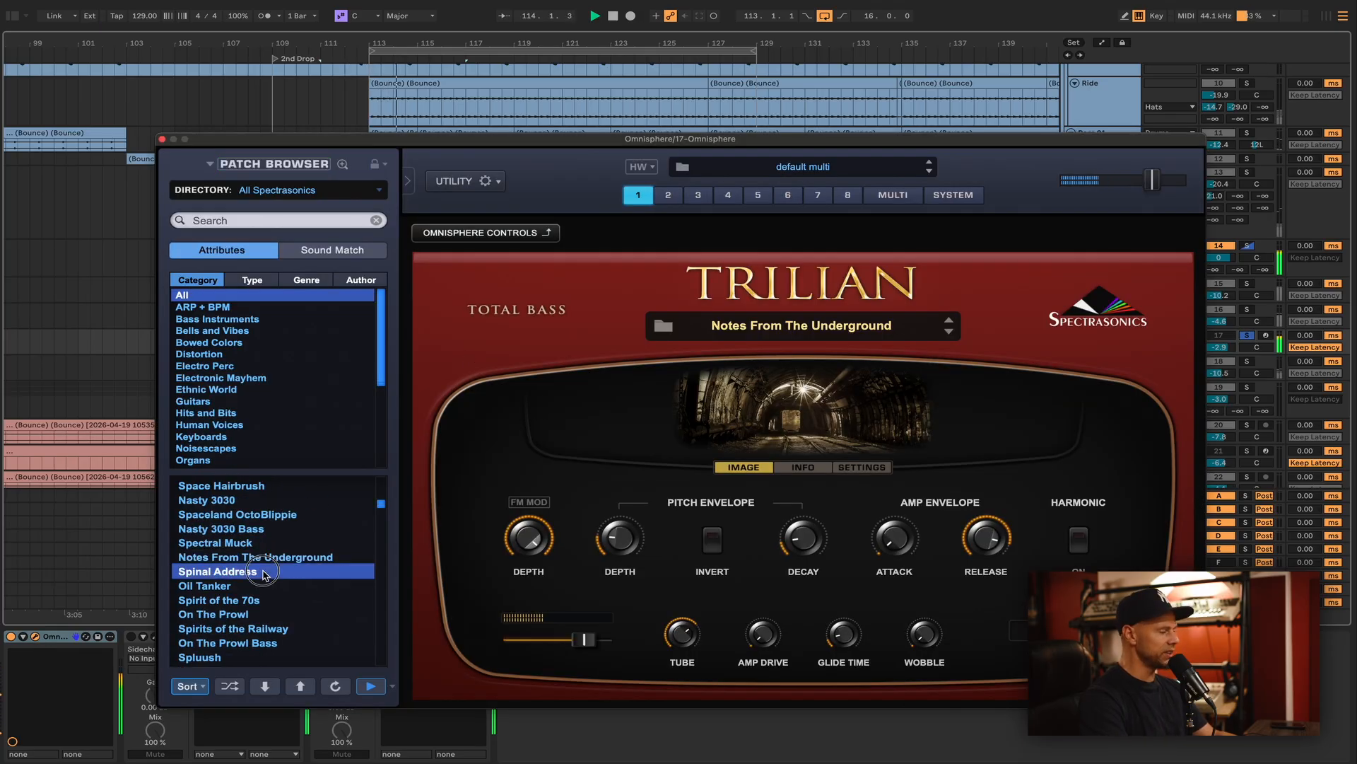
key(Up)
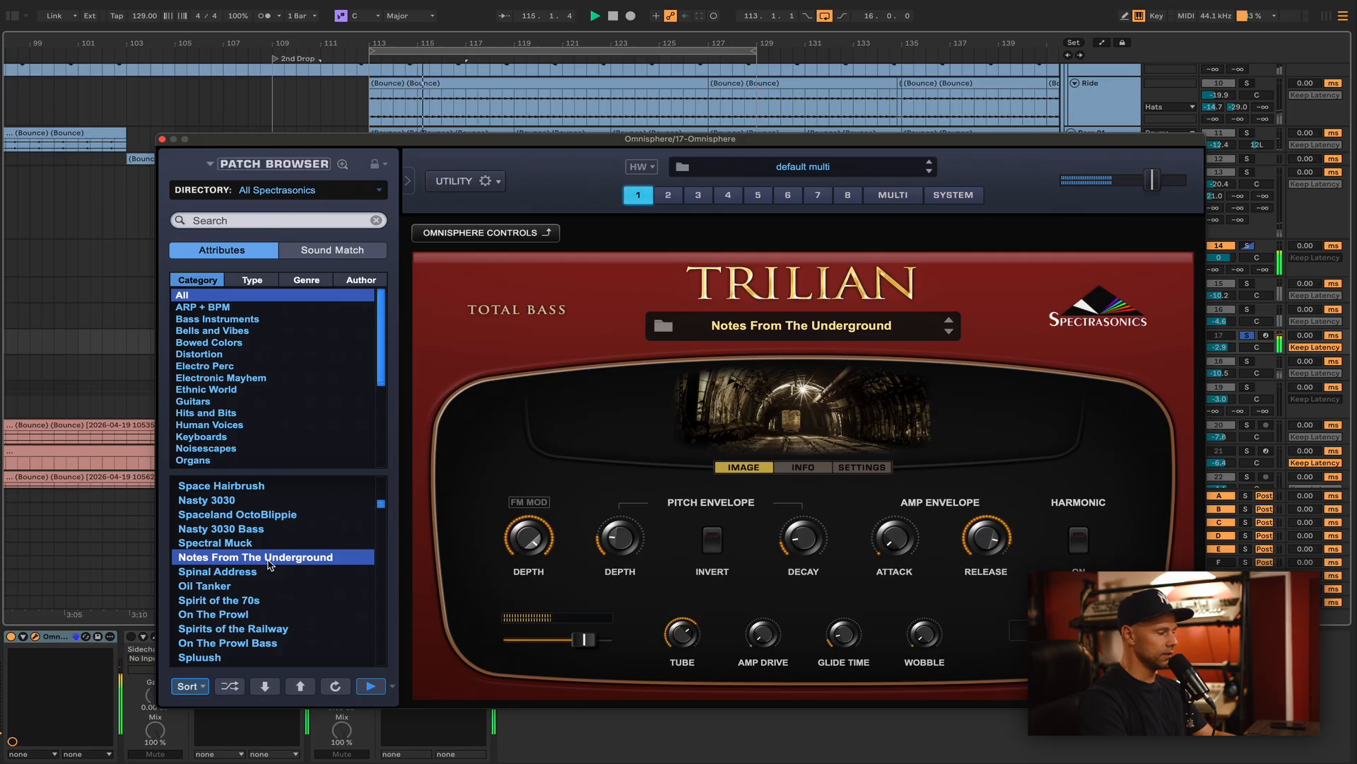
key(Down)
key(Down)
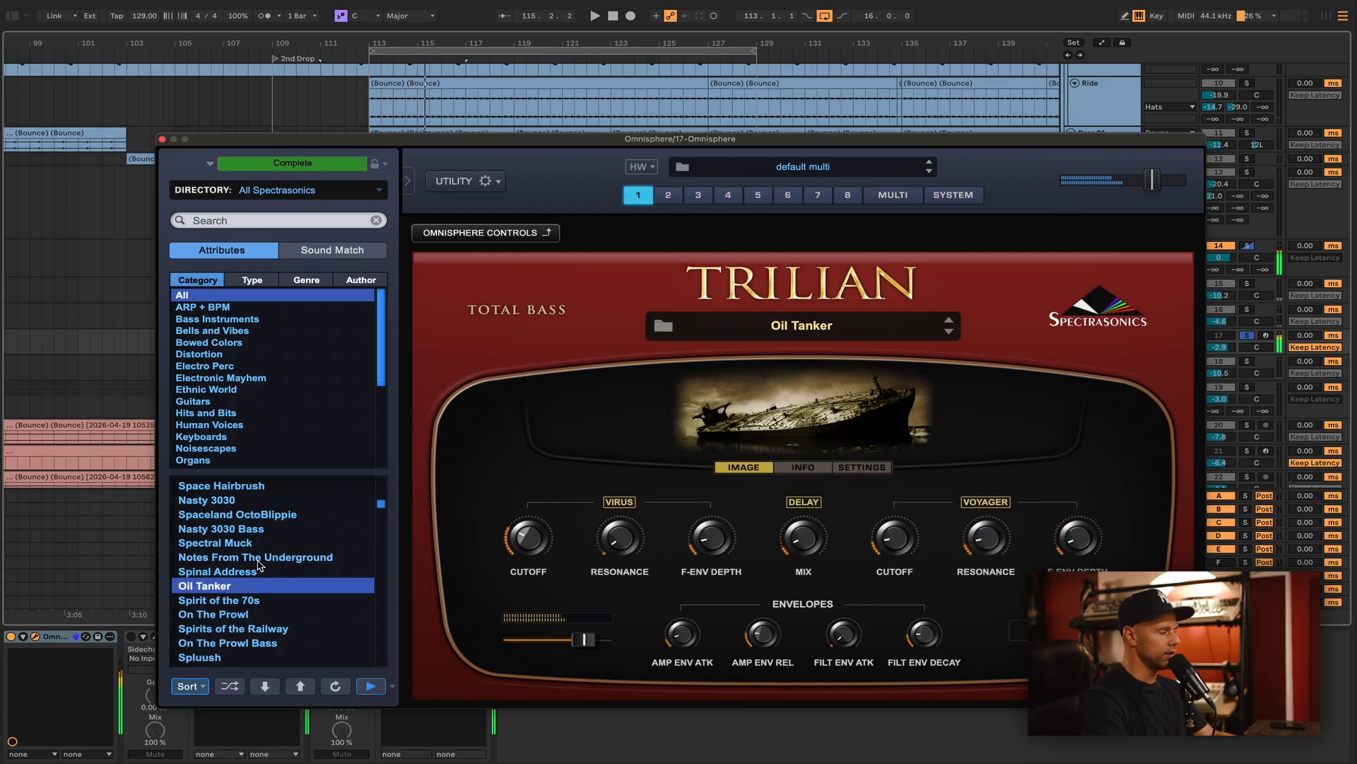
key(Up)
key(Up)
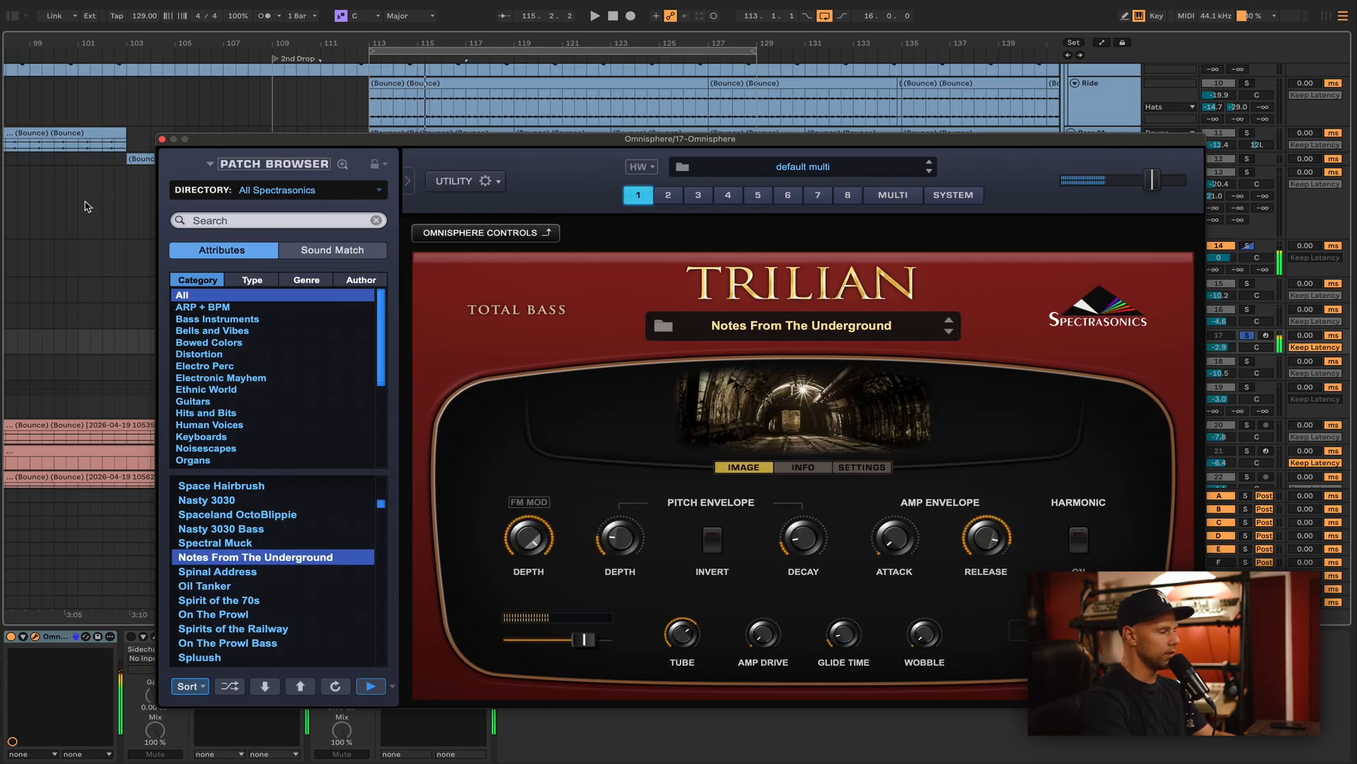
Replay the Omnisphere clip from bar 111, try the Spinal Address patch, and reload Notes From The Underground.
drag(219, 139, 725, 282)
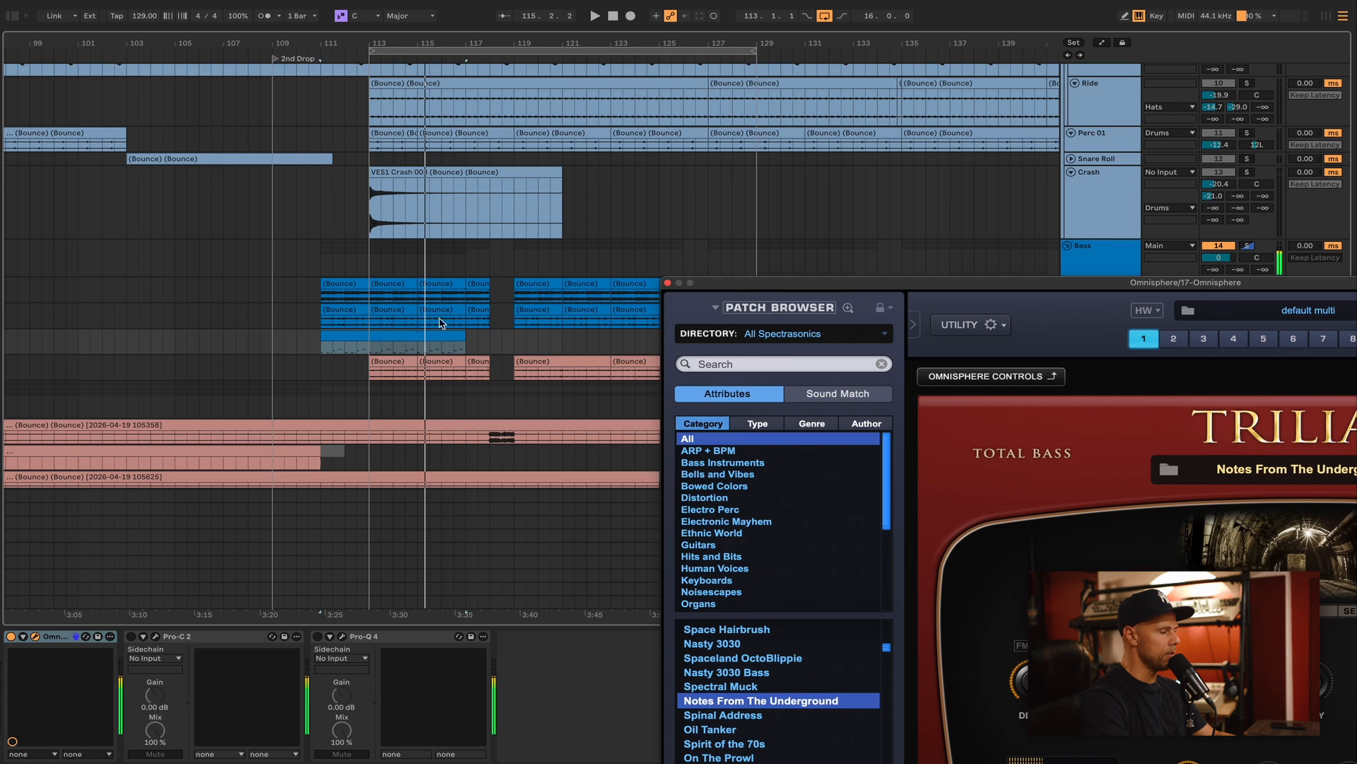
click(388, 334)
key(space)
drag(798, 284, 473, 102)
click(448, 534)
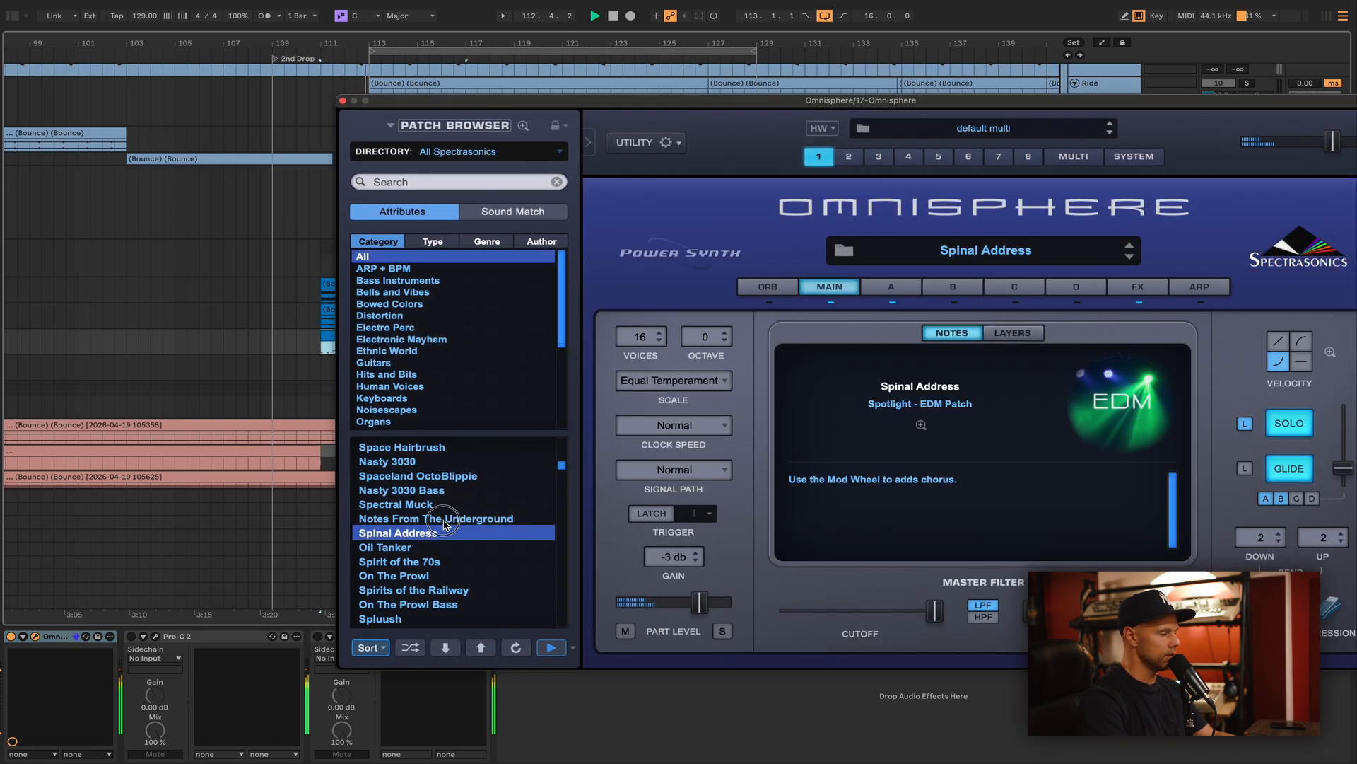
click(445, 521)
Replay the Omnisphere clip with Notes From The Underground, then close the instrument and unsolo its track.
key(space)
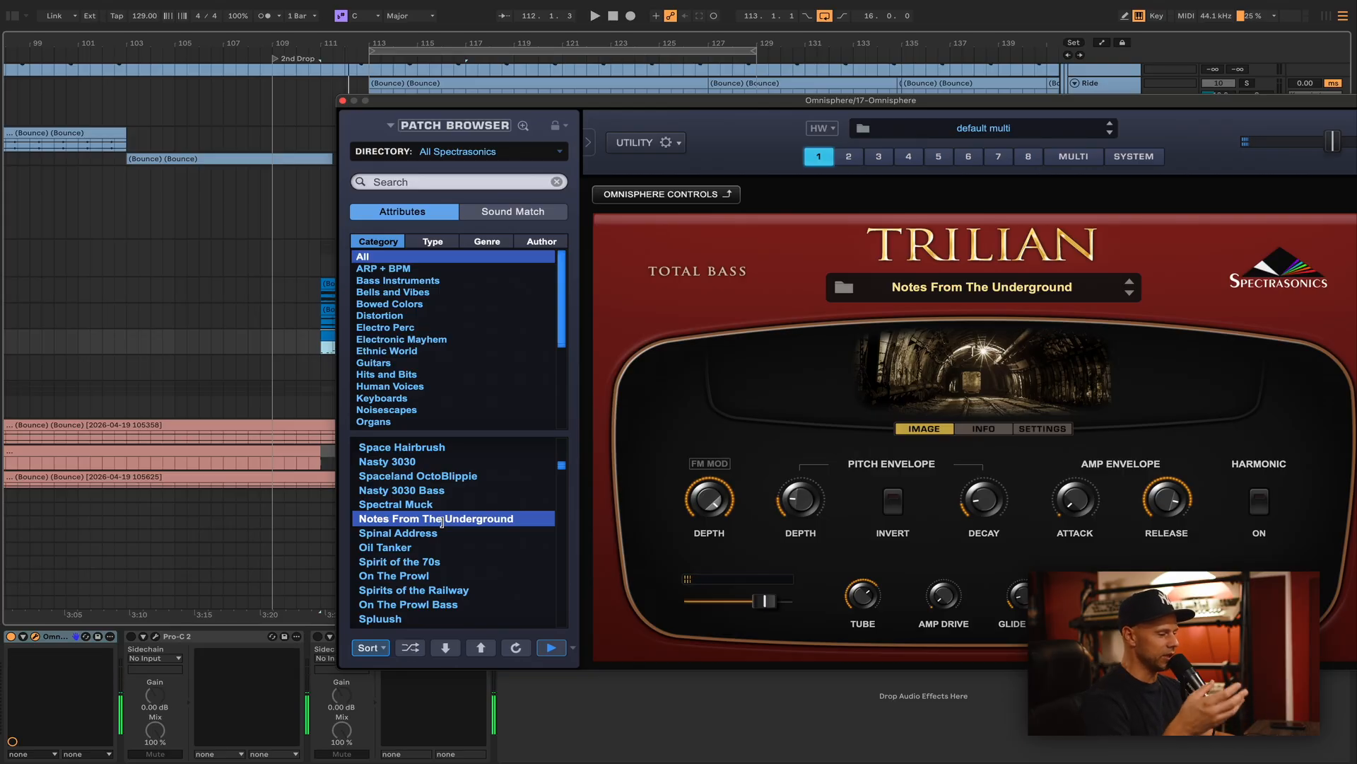
key(space)
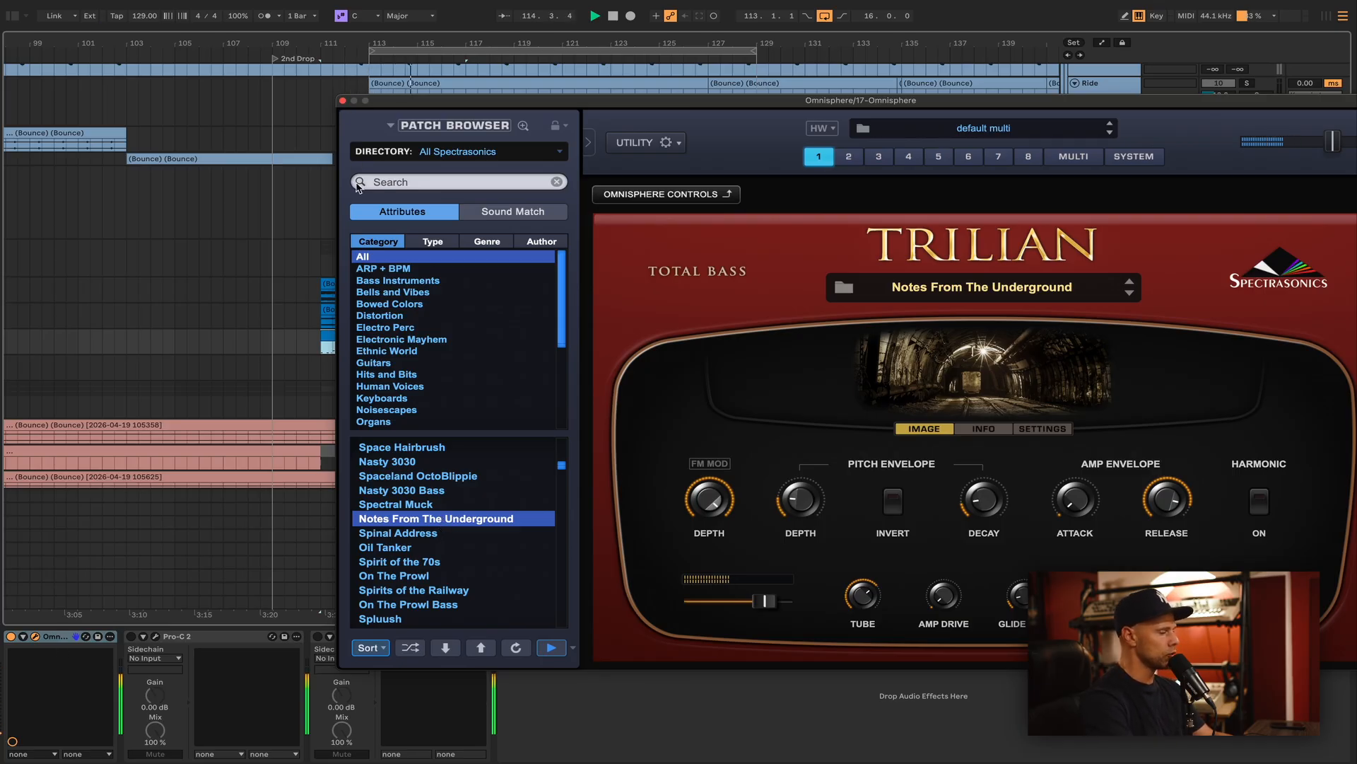
click(344, 101)
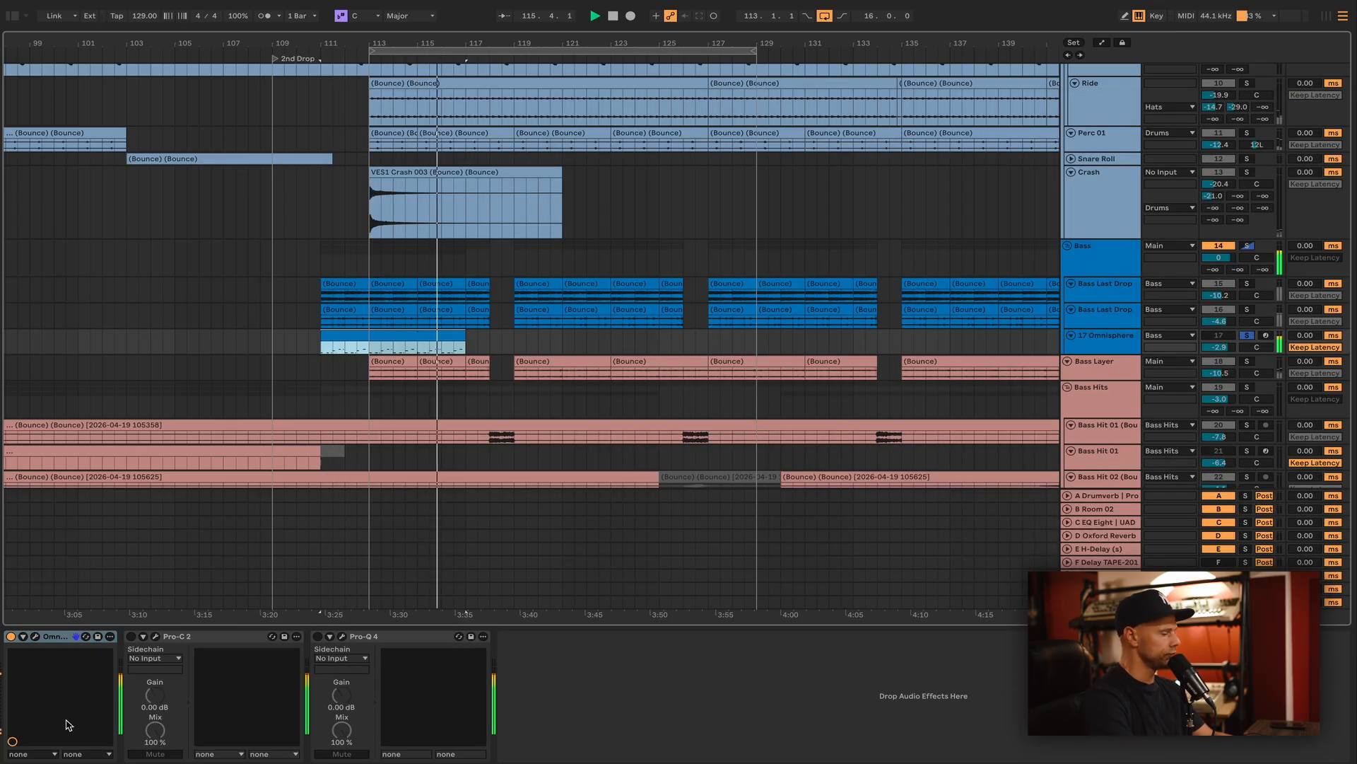
click(1247, 336)
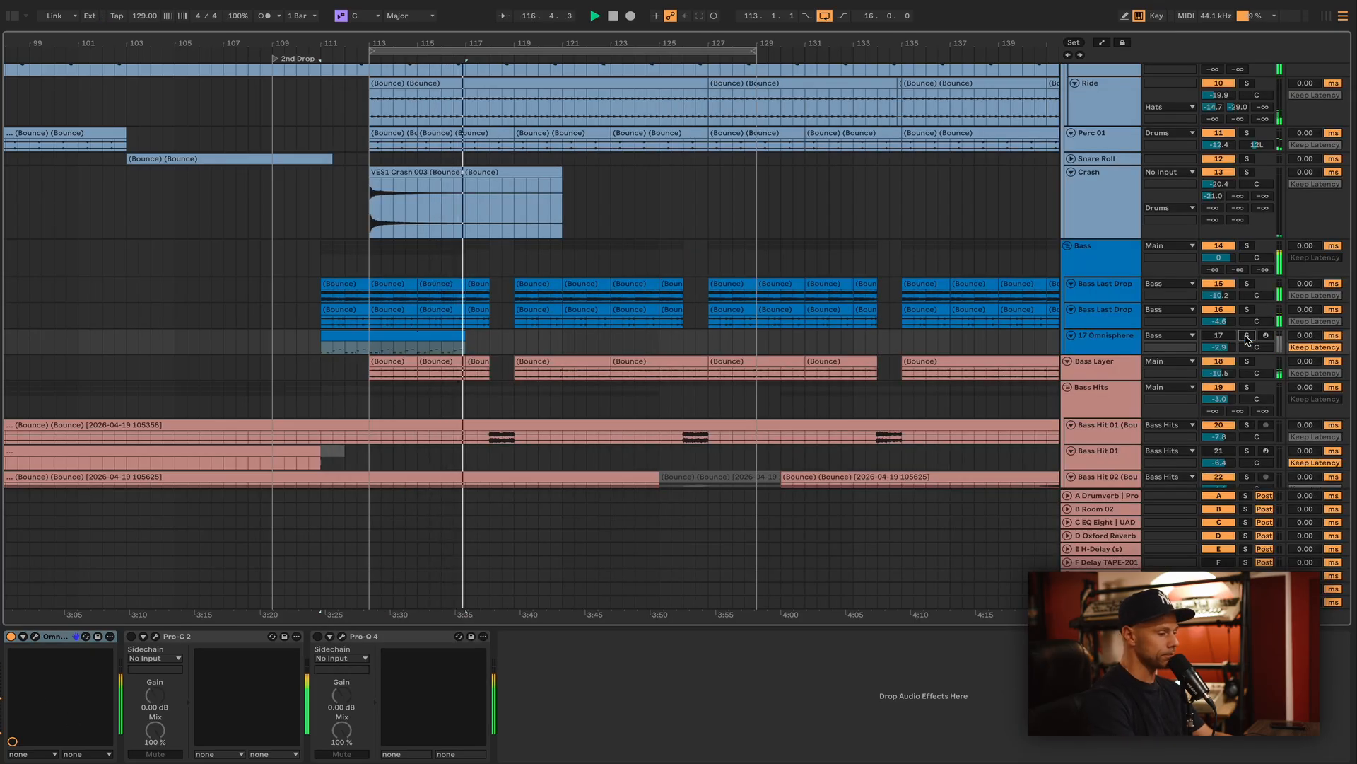
Play the Bass group in solo, collapse the group, and switch the solo to the Bass Layer track.
click(1247, 246)
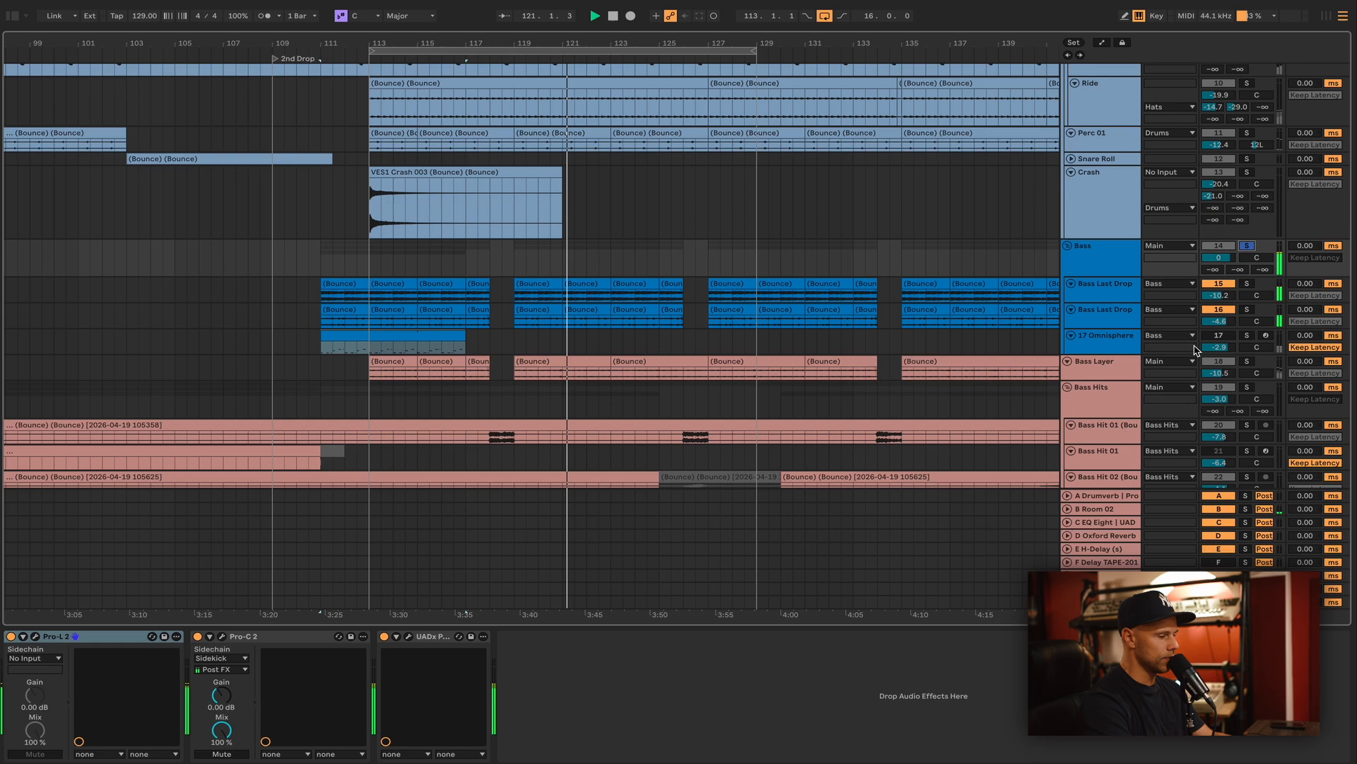
click(1068, 246)
click(1081, 276)
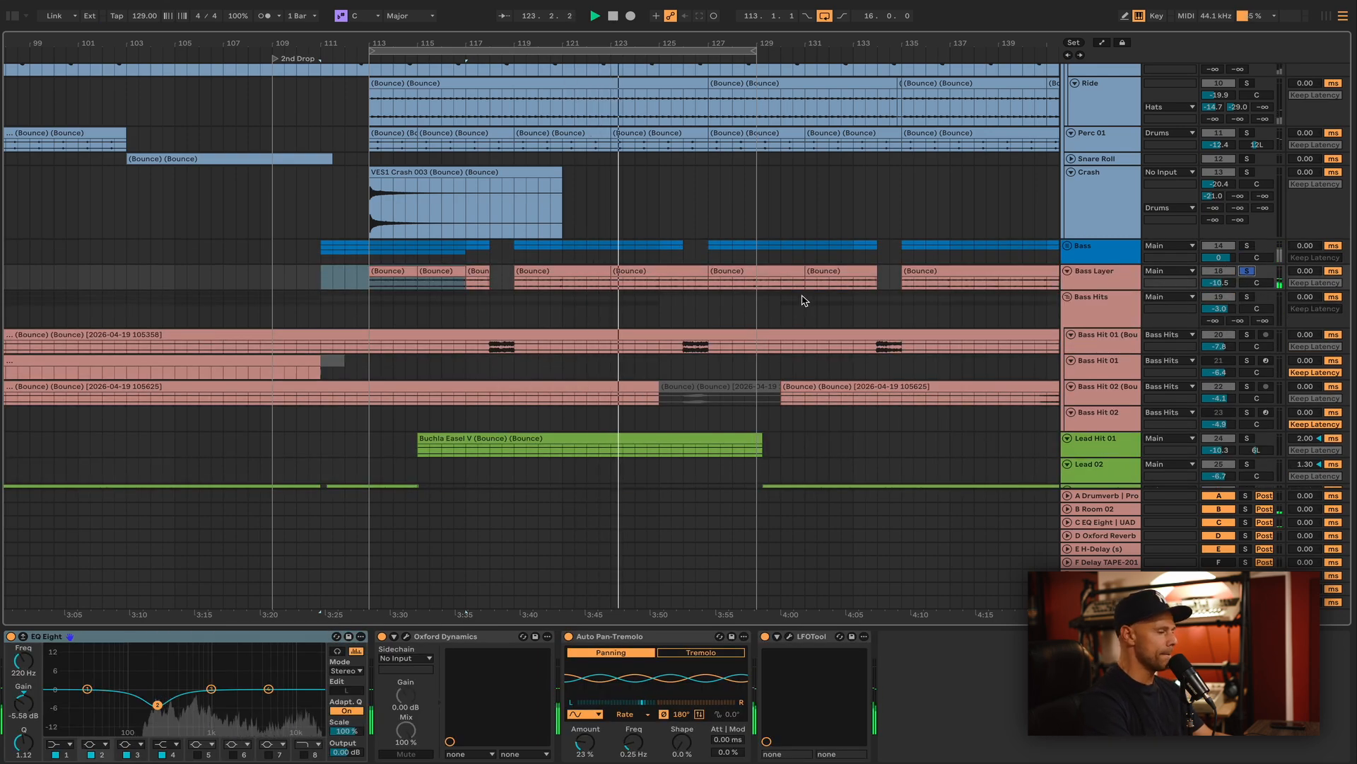
Solo the Bass group together with the Bass Layer, select the Bass Layer, and move the loop start to bar 119.
click(1248, 246)
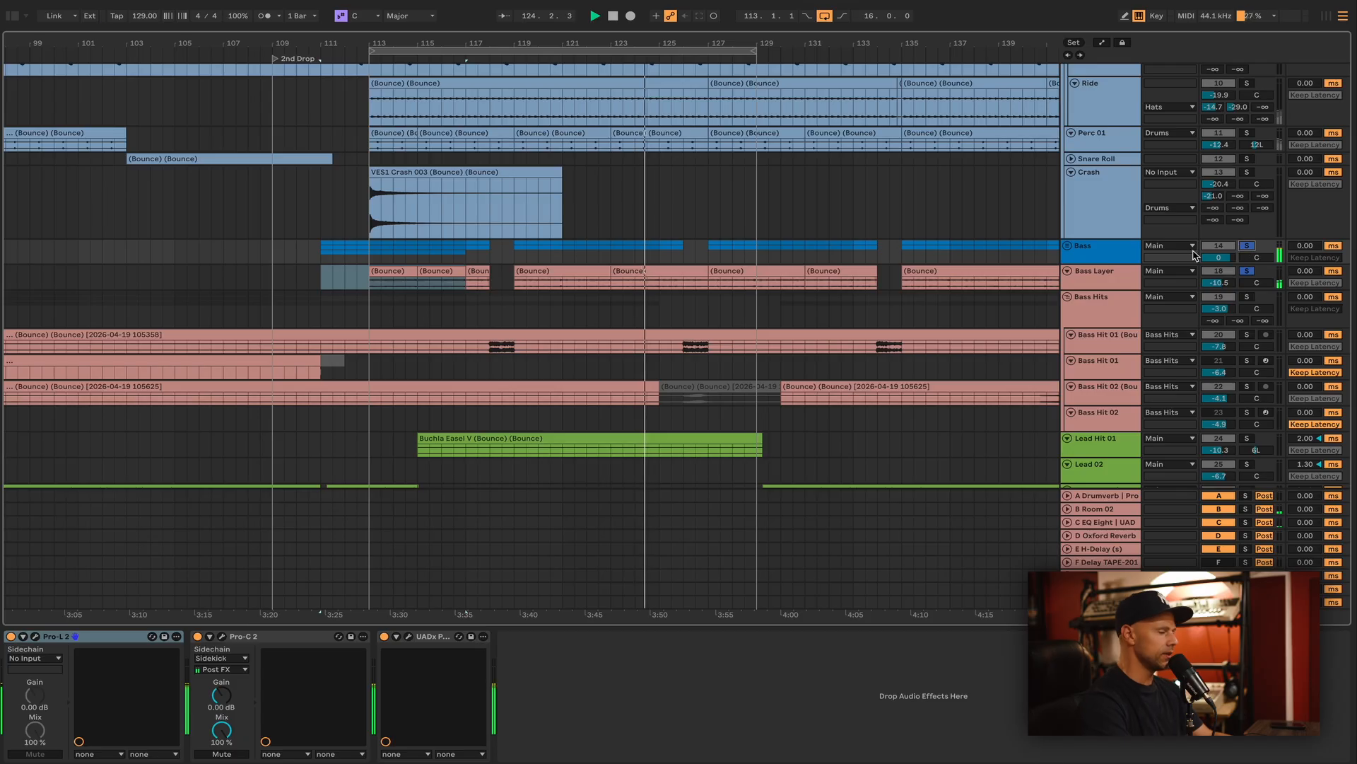
click(1107, 285)
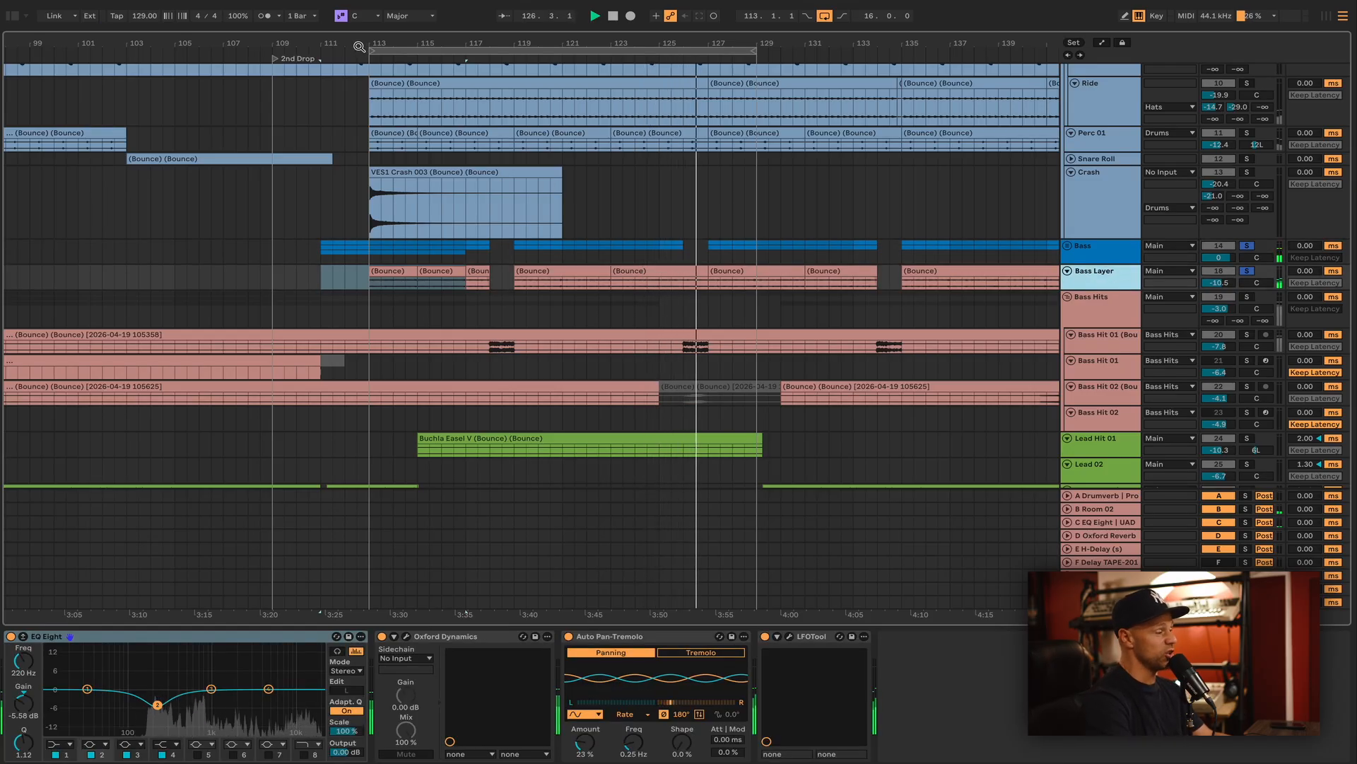
drag(370, 50, 515, 71)
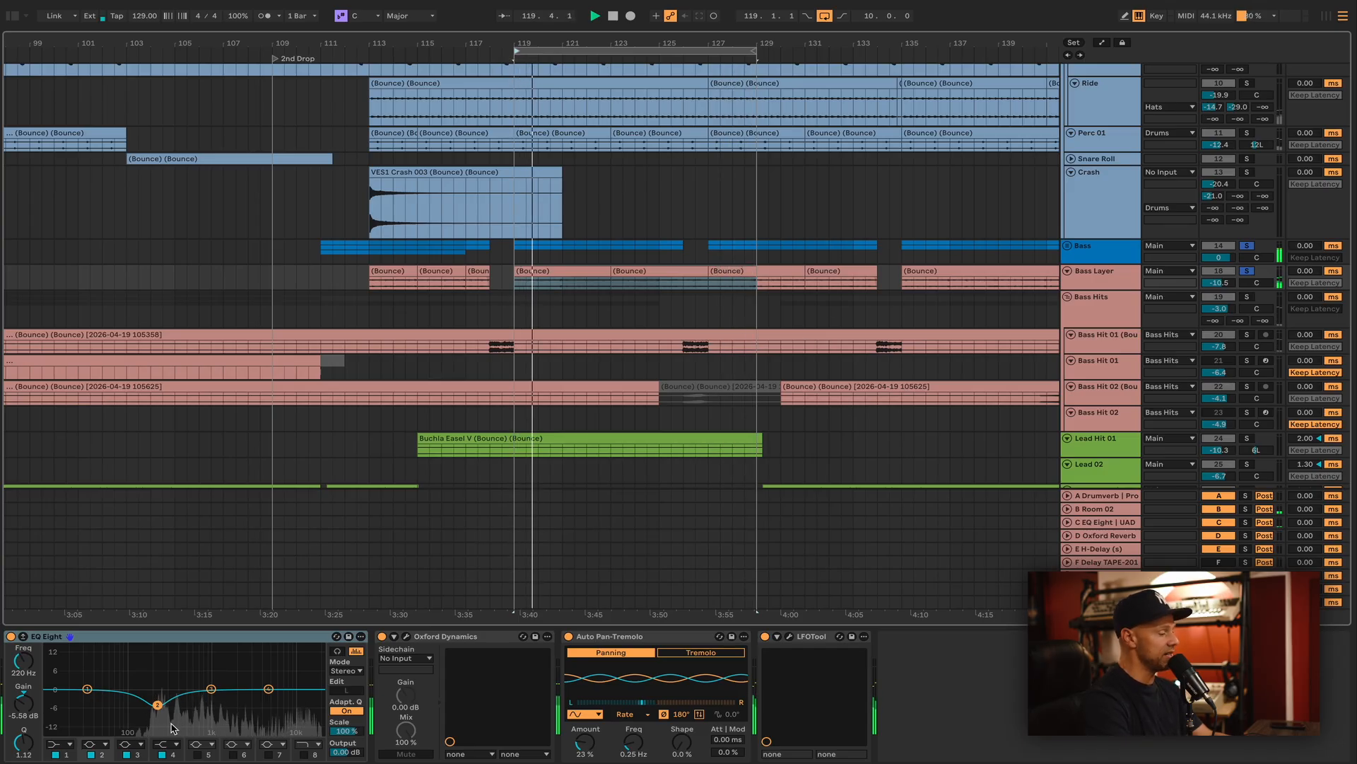
Open Oxford Dynamics on the Bass Layer, move its window aside, and compare the sound with the plug-in bypassed and active.
click(407, 638)
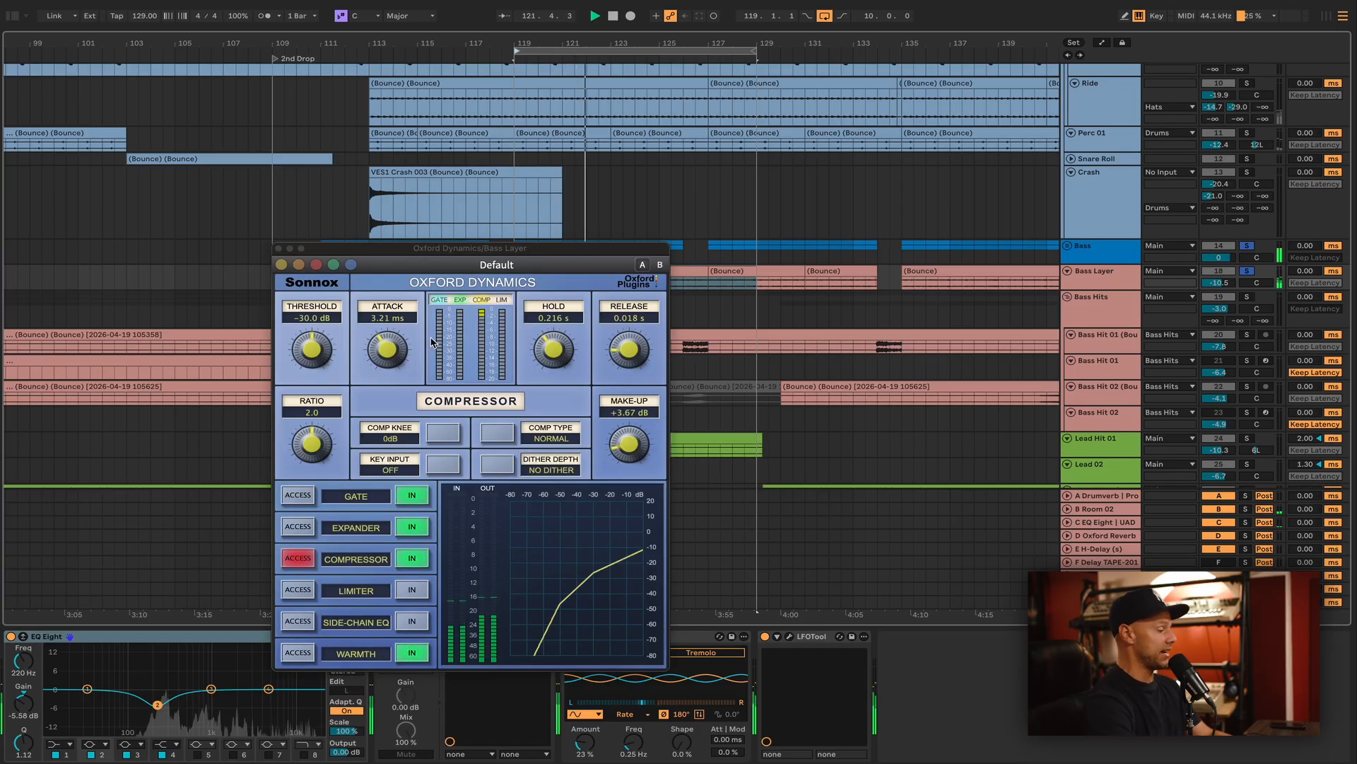
drag(379, 246, 129, 43)
click(382, 638)
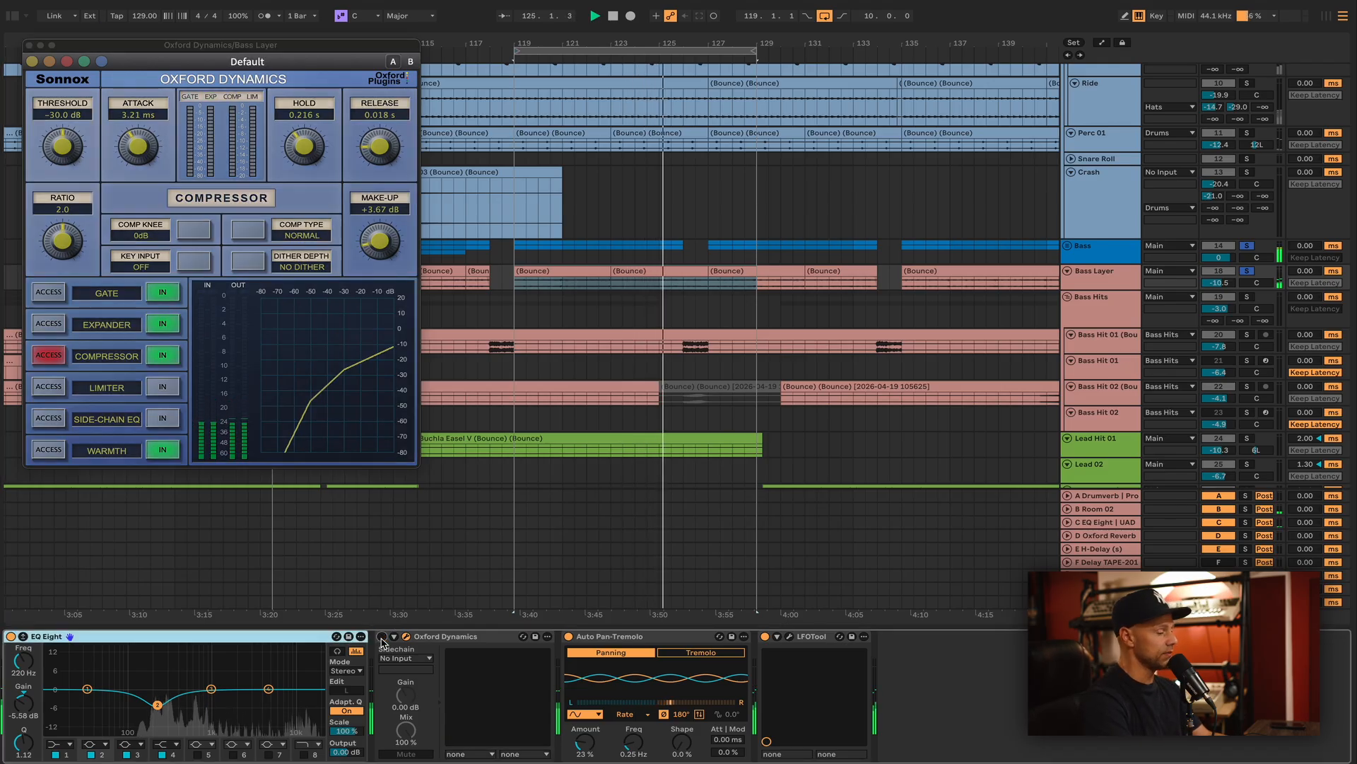
click(382, 637)
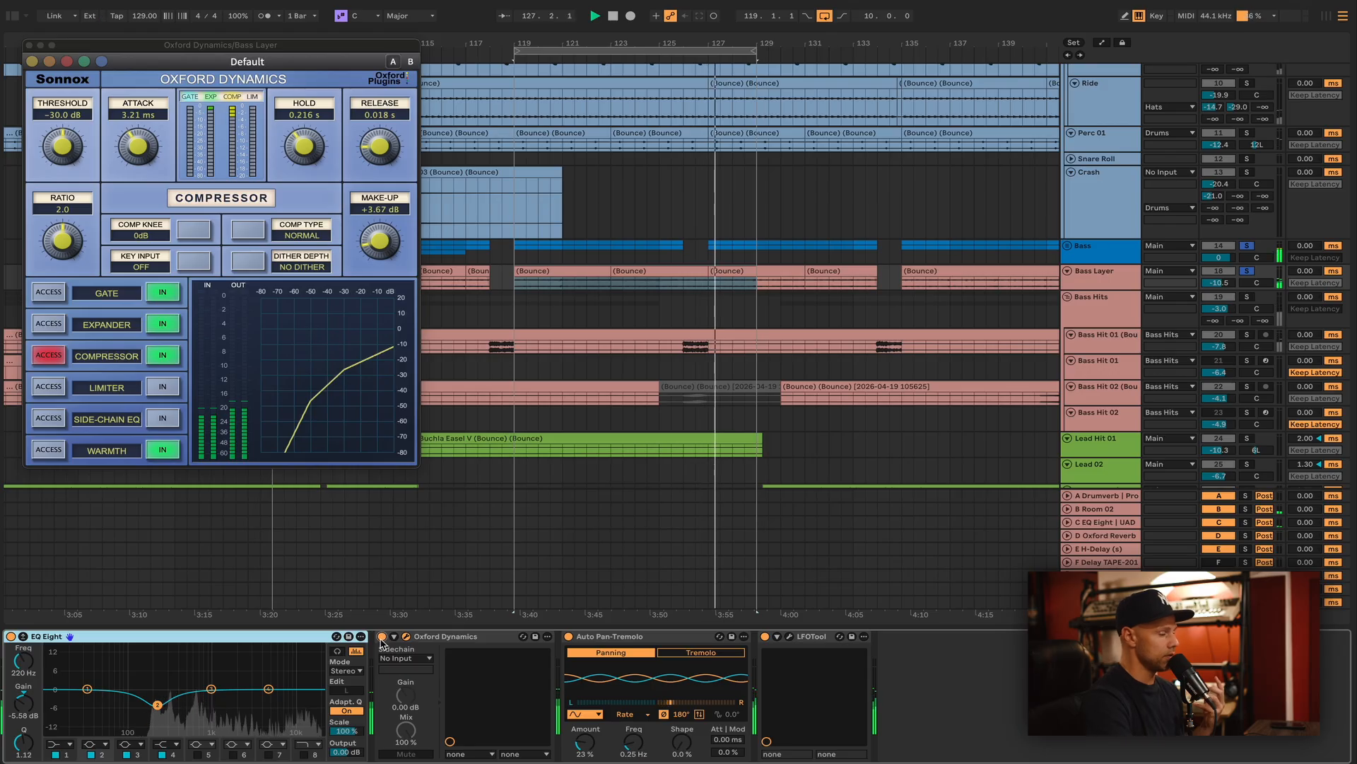
click(382, 637)
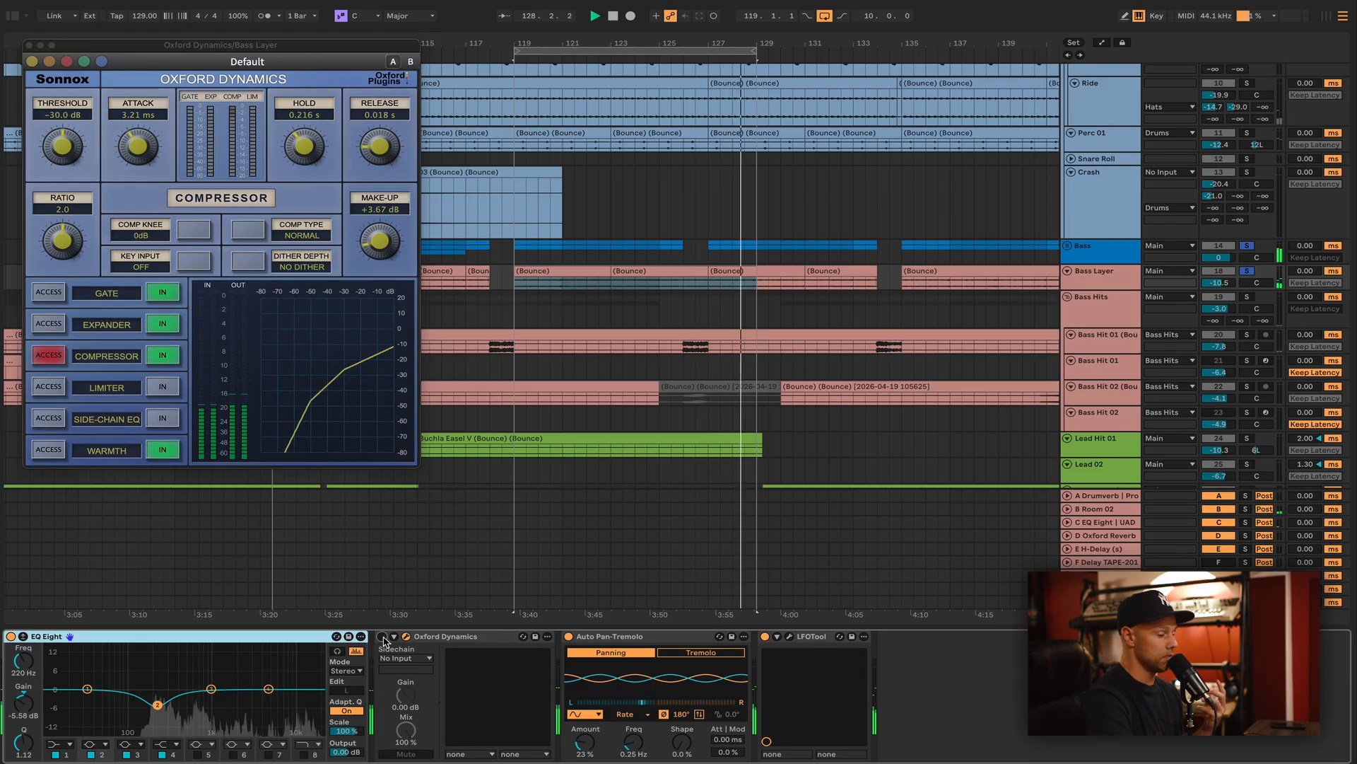
click(382, 637)
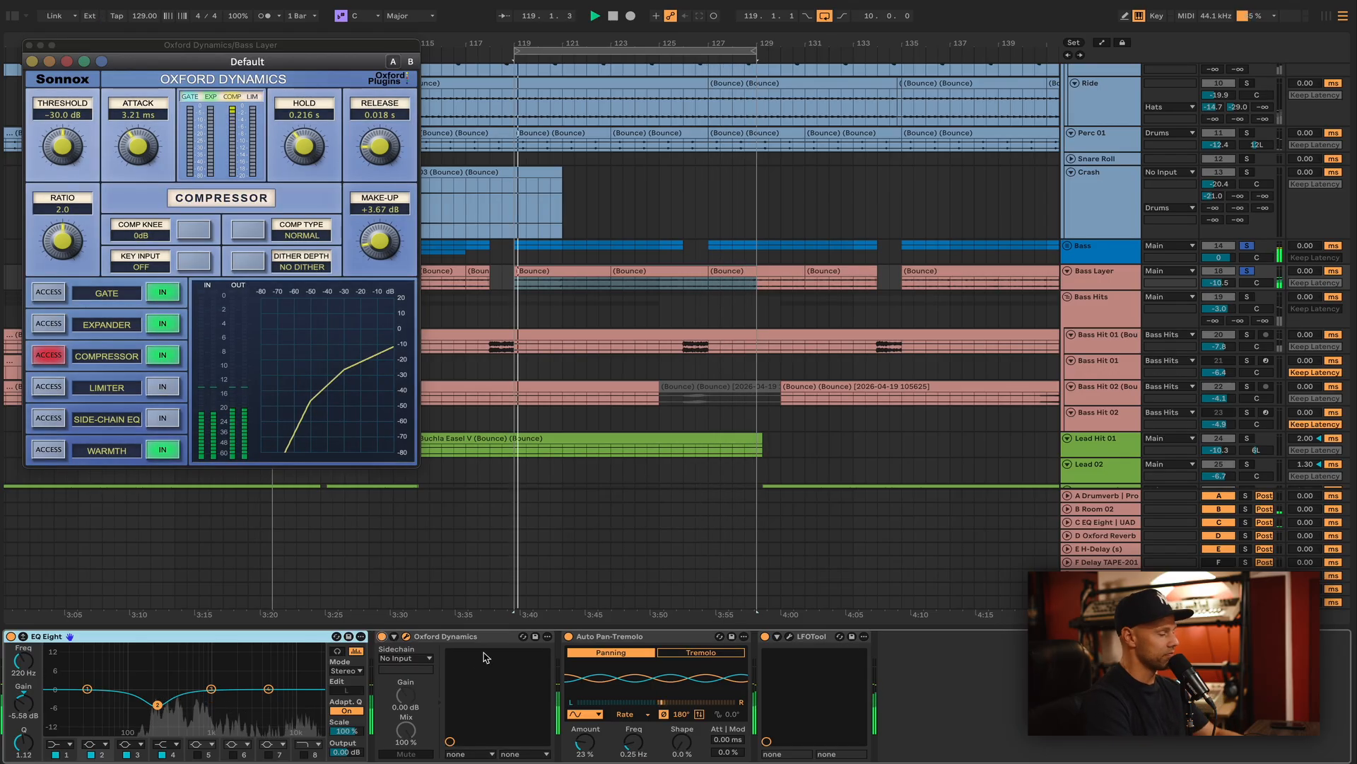
Shift the LFOTool curve node on the Bass Layer later and earlier to reshape the ducking, and close both plug-in windows.
double_click(308, 638)
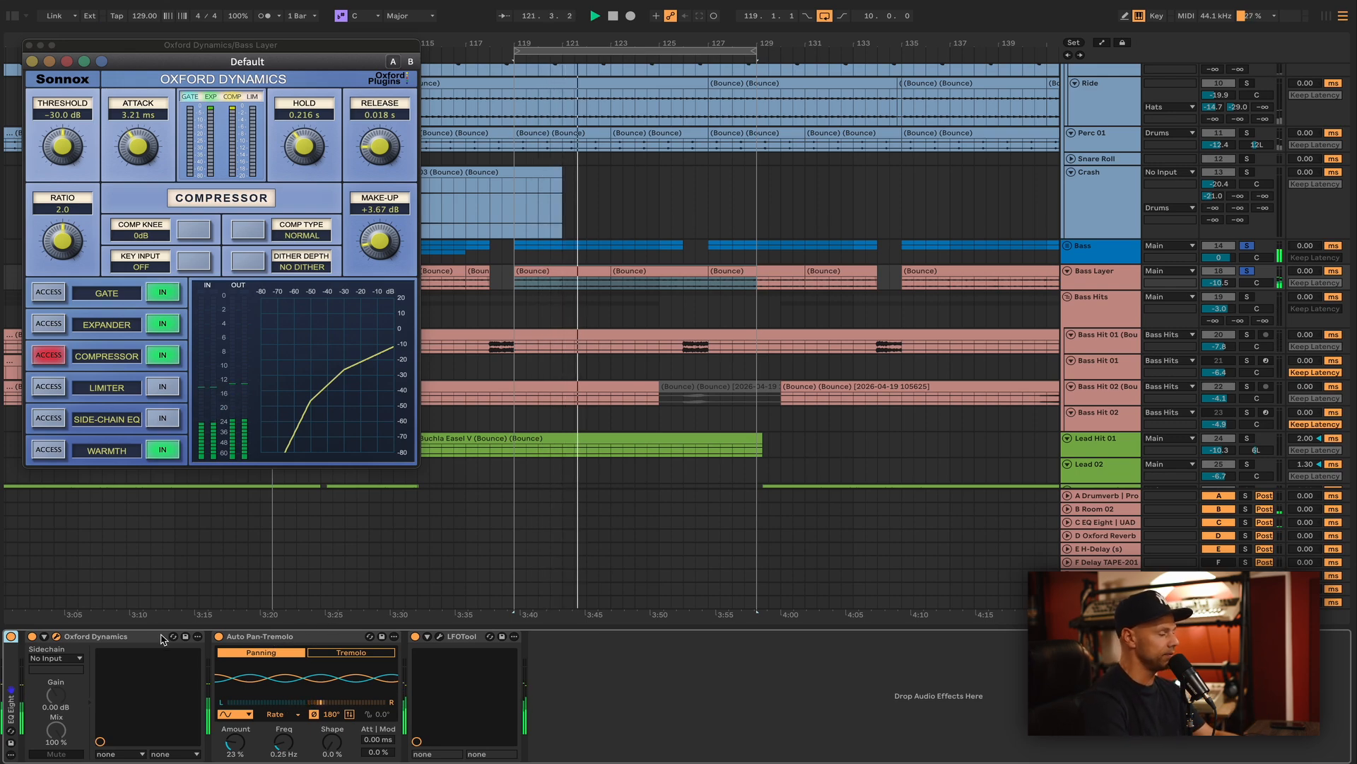
click(440, 637)
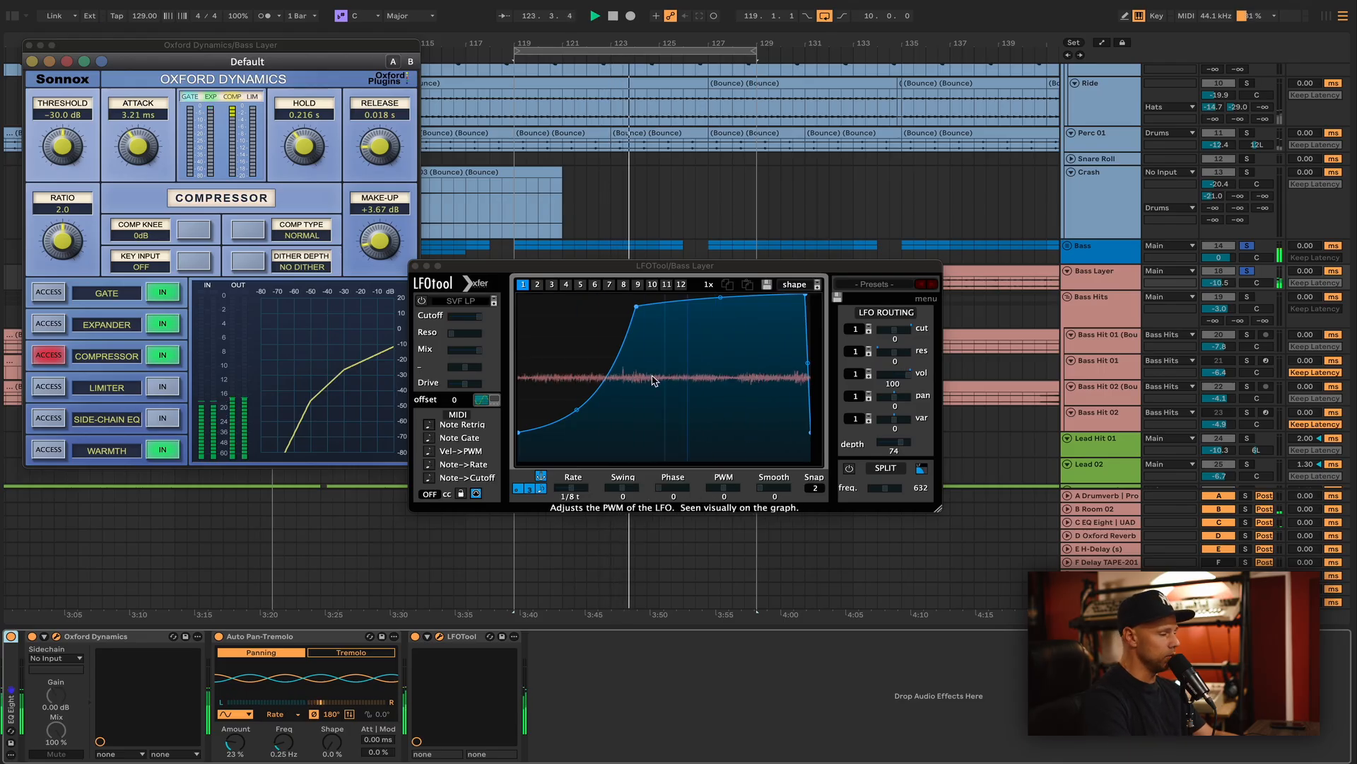
drag(639, 305, 730, 367)
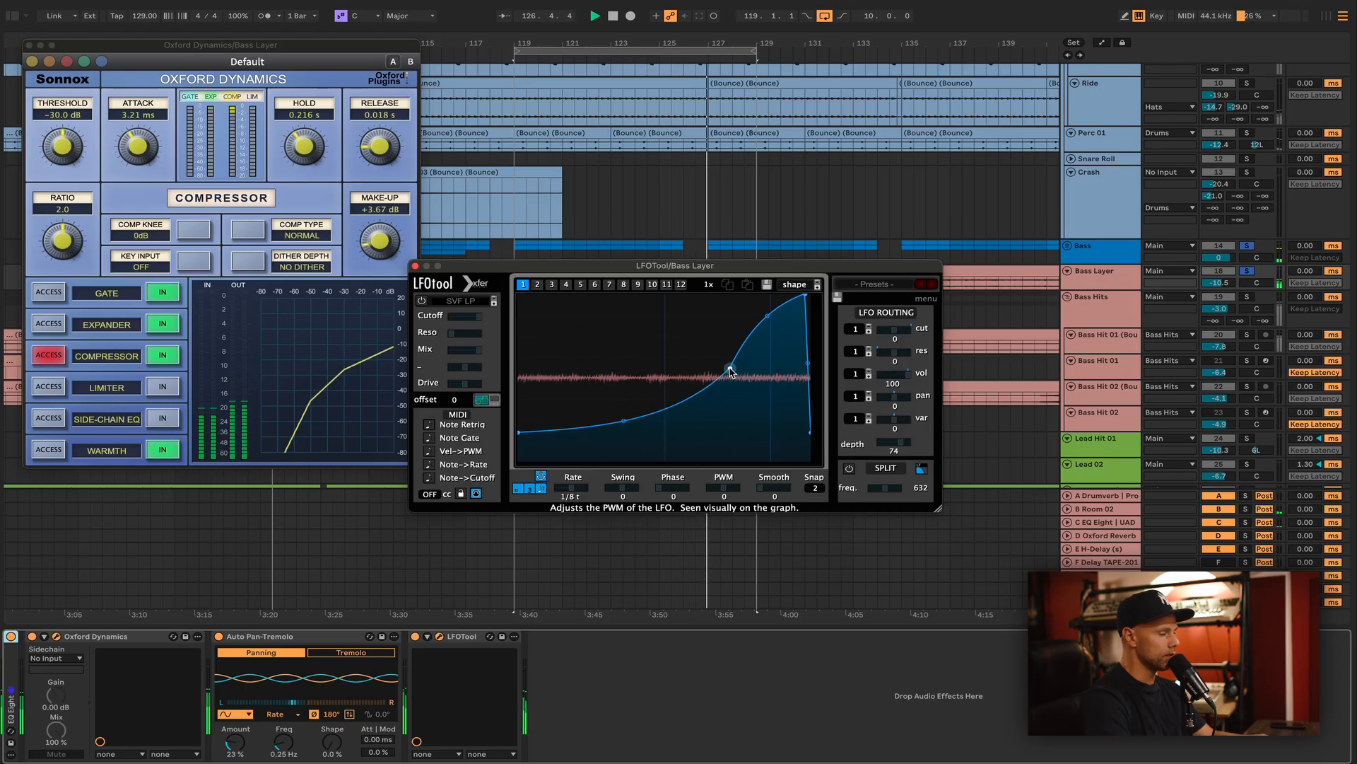
drag(729, 369, 597, 317)
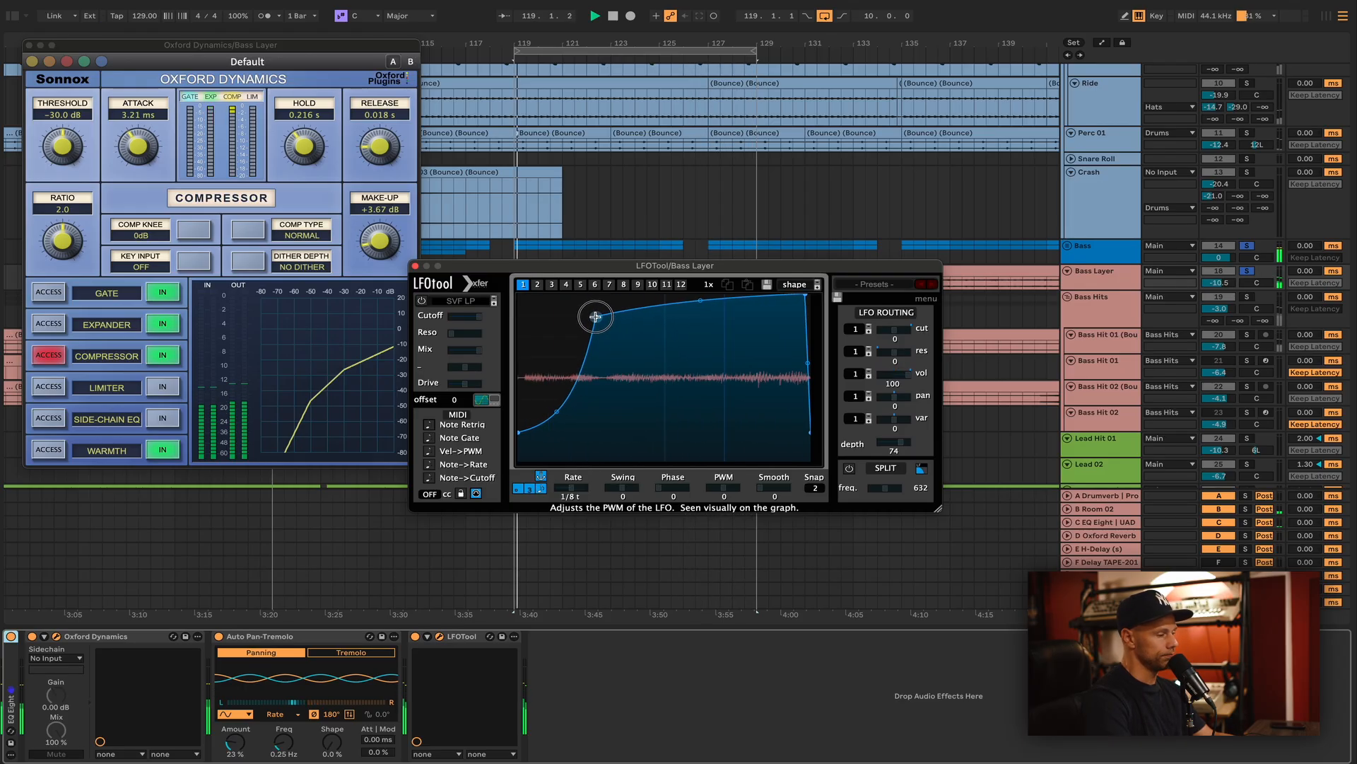
click(415, 267)
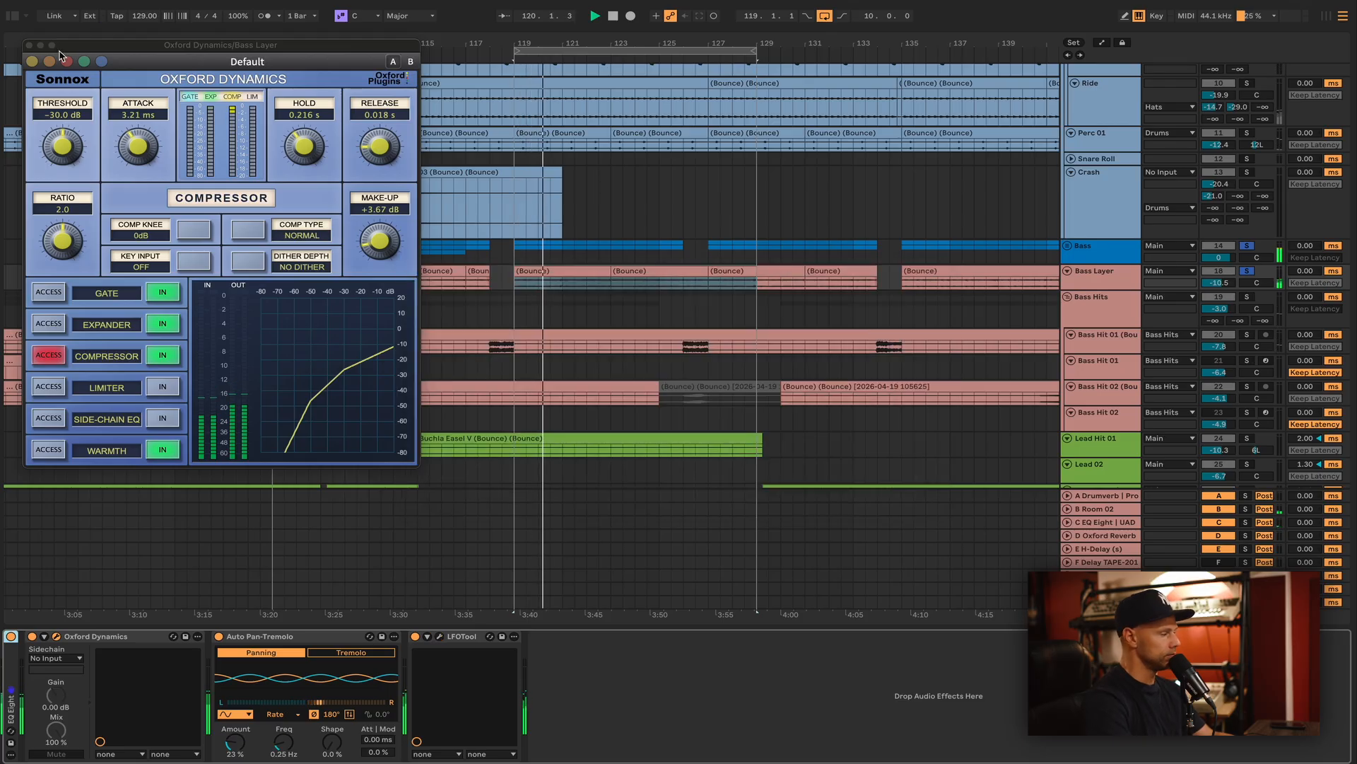
click(32, 61)
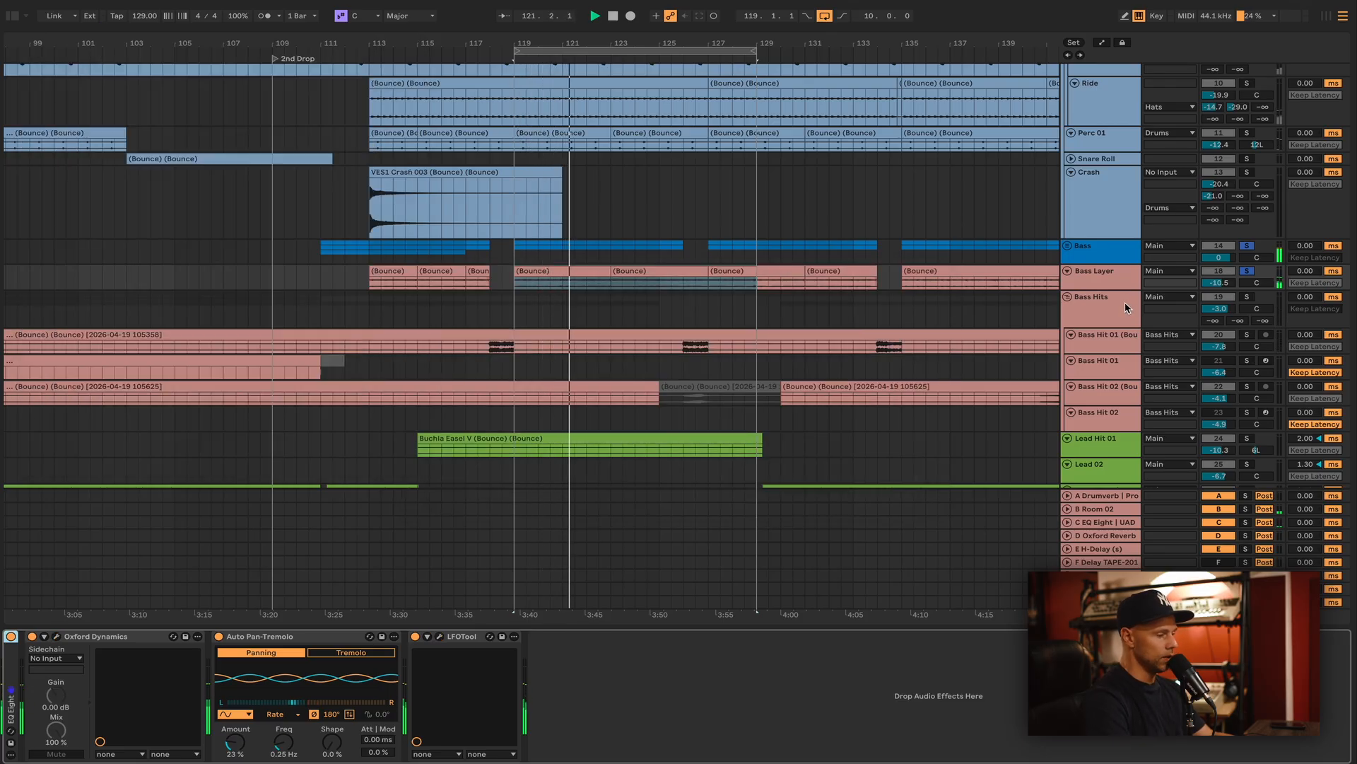
Switch the solo to the Bass Hits group, stop playback, and select the group.
click(1248, 298)
key(space)
click(1096, 300)
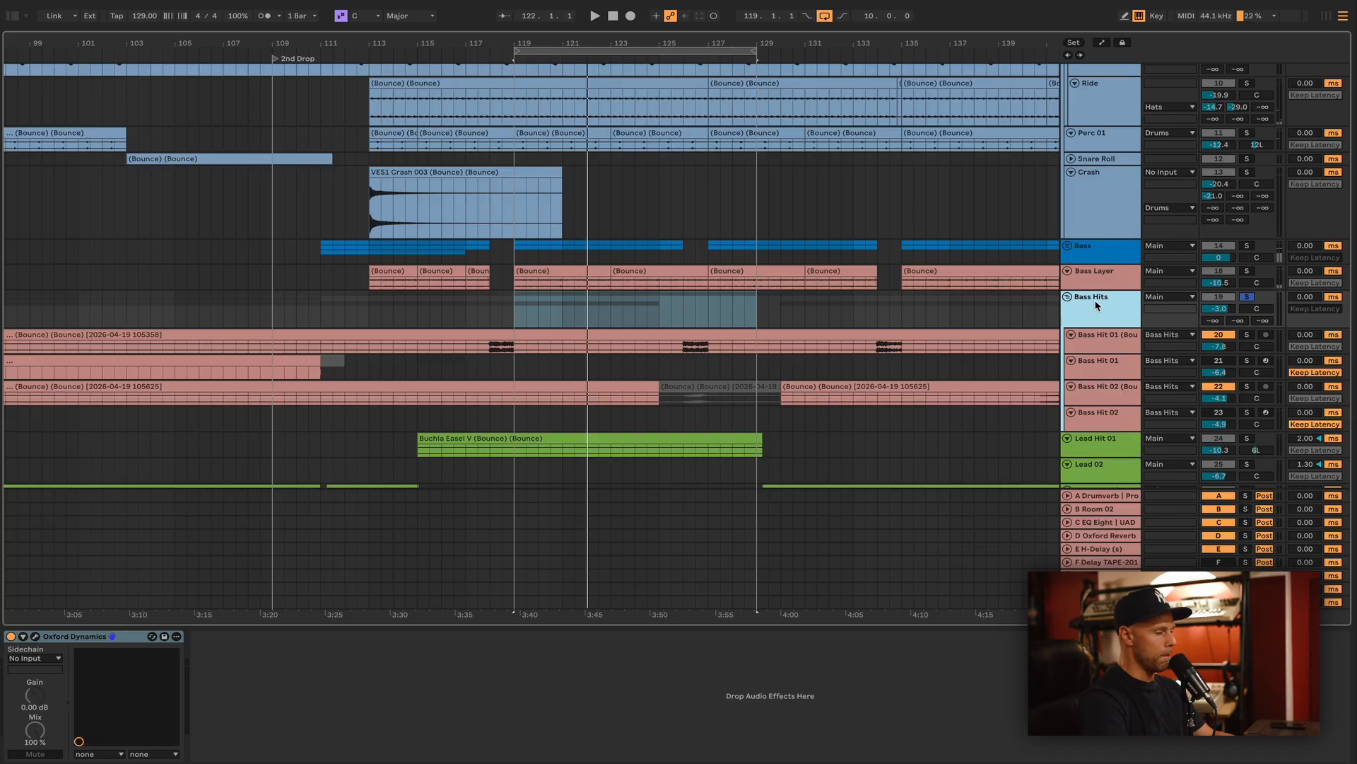
Review Oxford Dynamics on the Bass Hits group while playing the hit from bar 126, and close the plug-in.
click(35, 637)
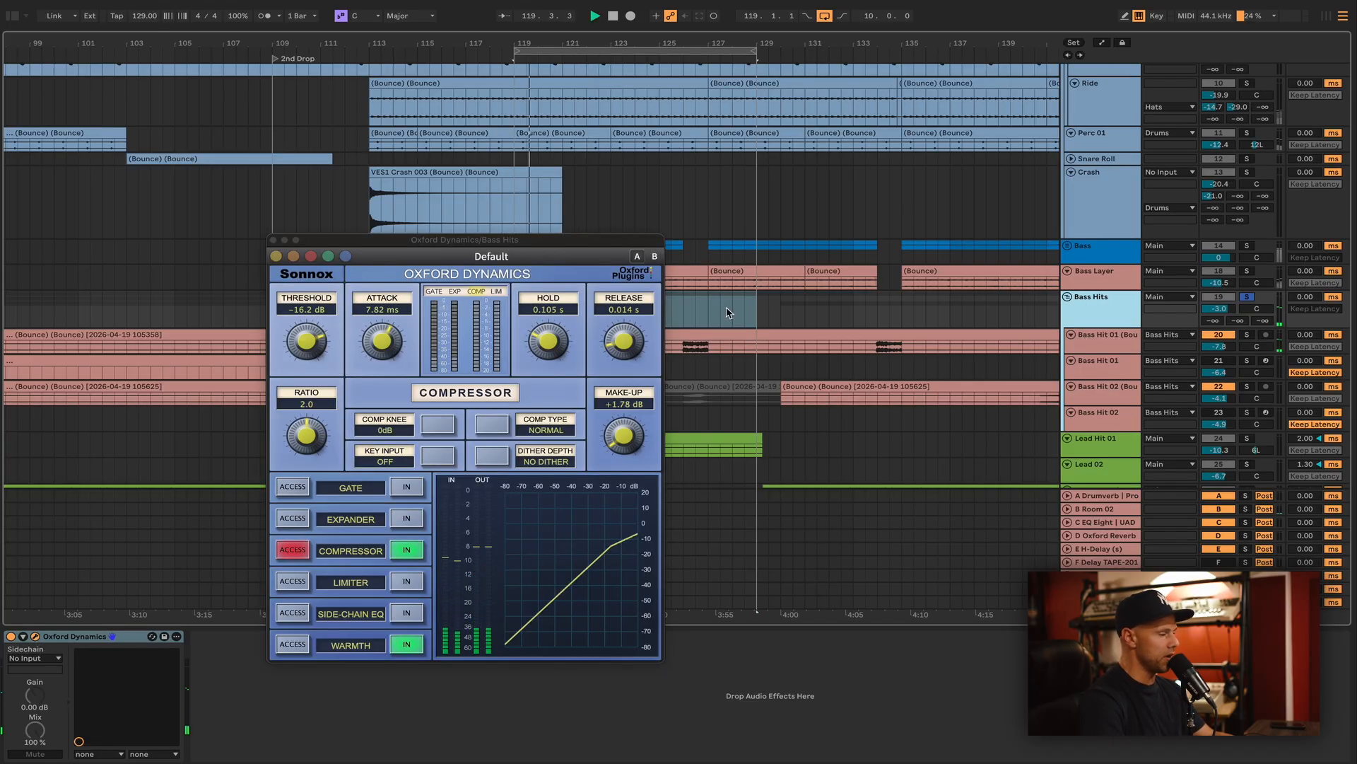
click(684, 320)
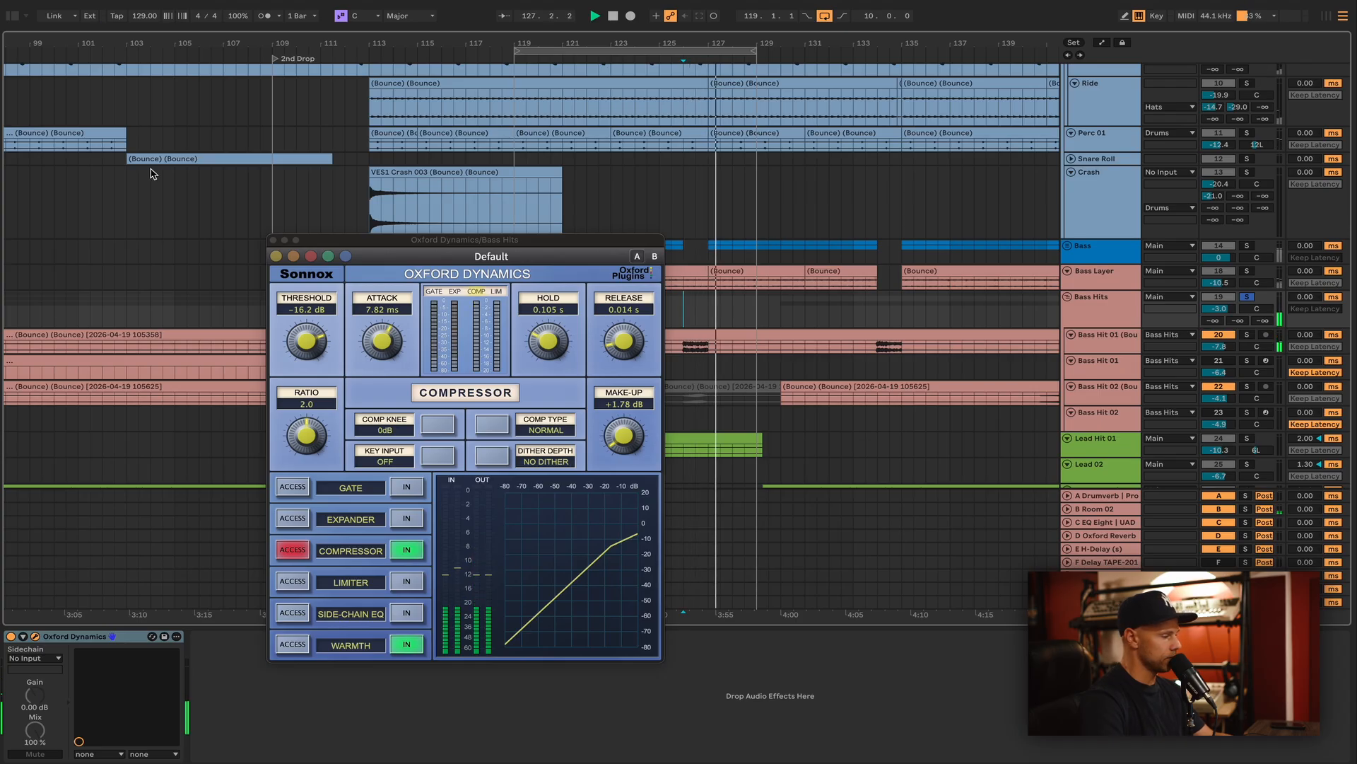
click(273, 241)
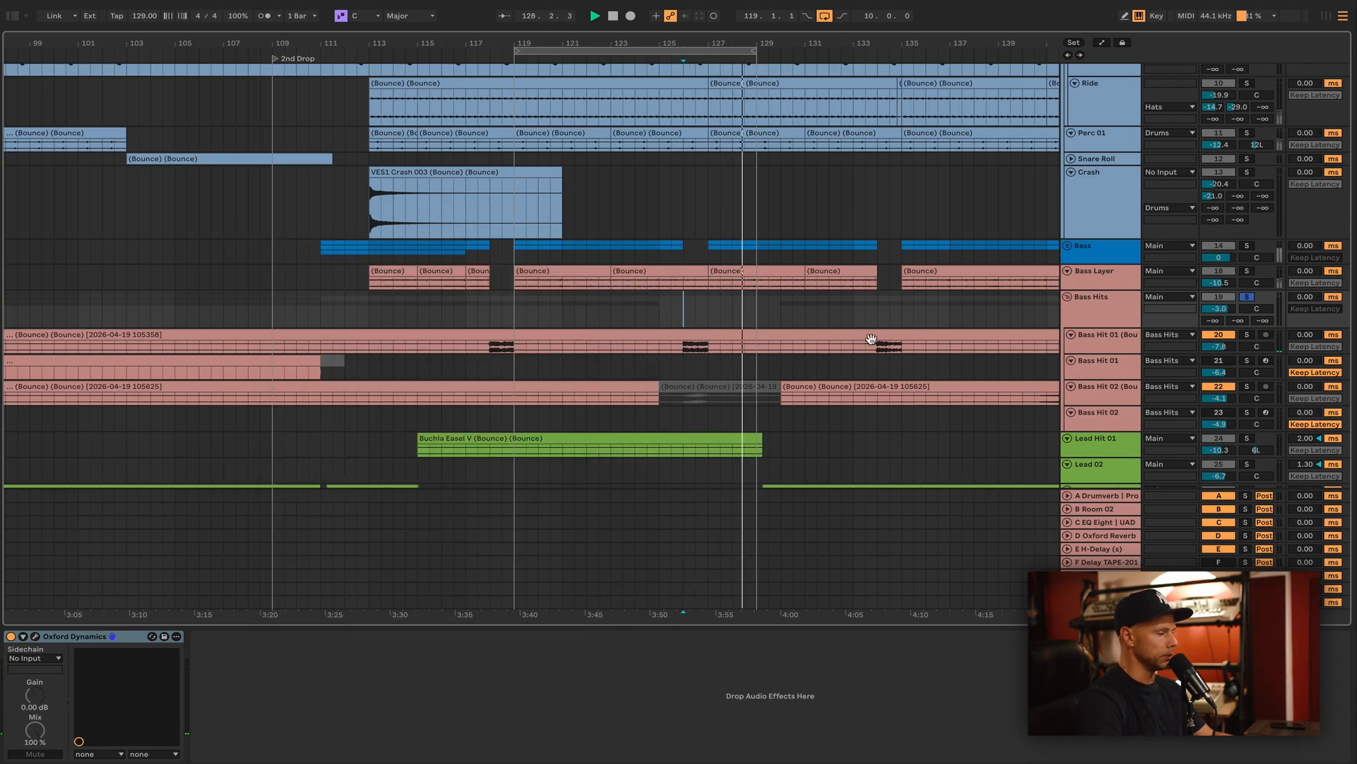
Stop playback, locate the original Bass Hit 01 track's hit near bar 48, and solo that track.
click(1111, 348)
key(space)
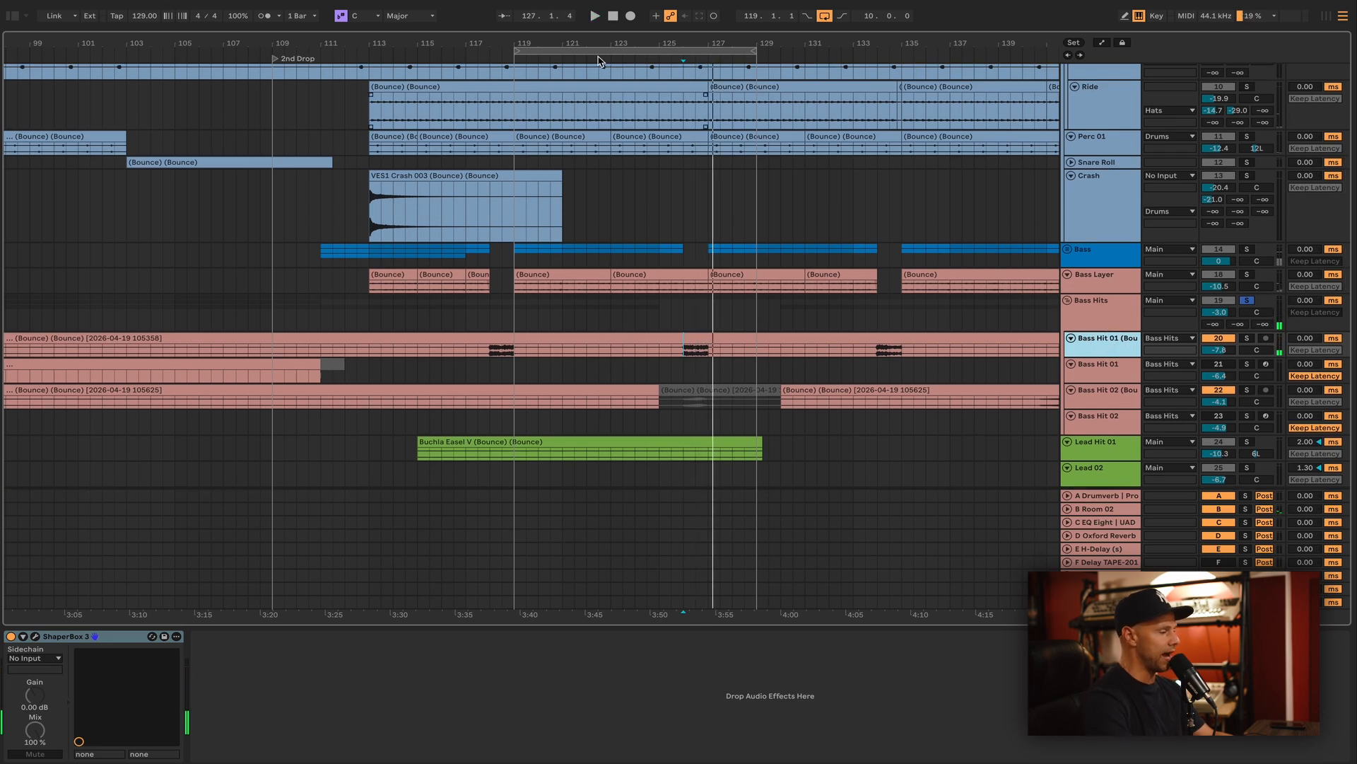
drag(628, 48, 624, 28)
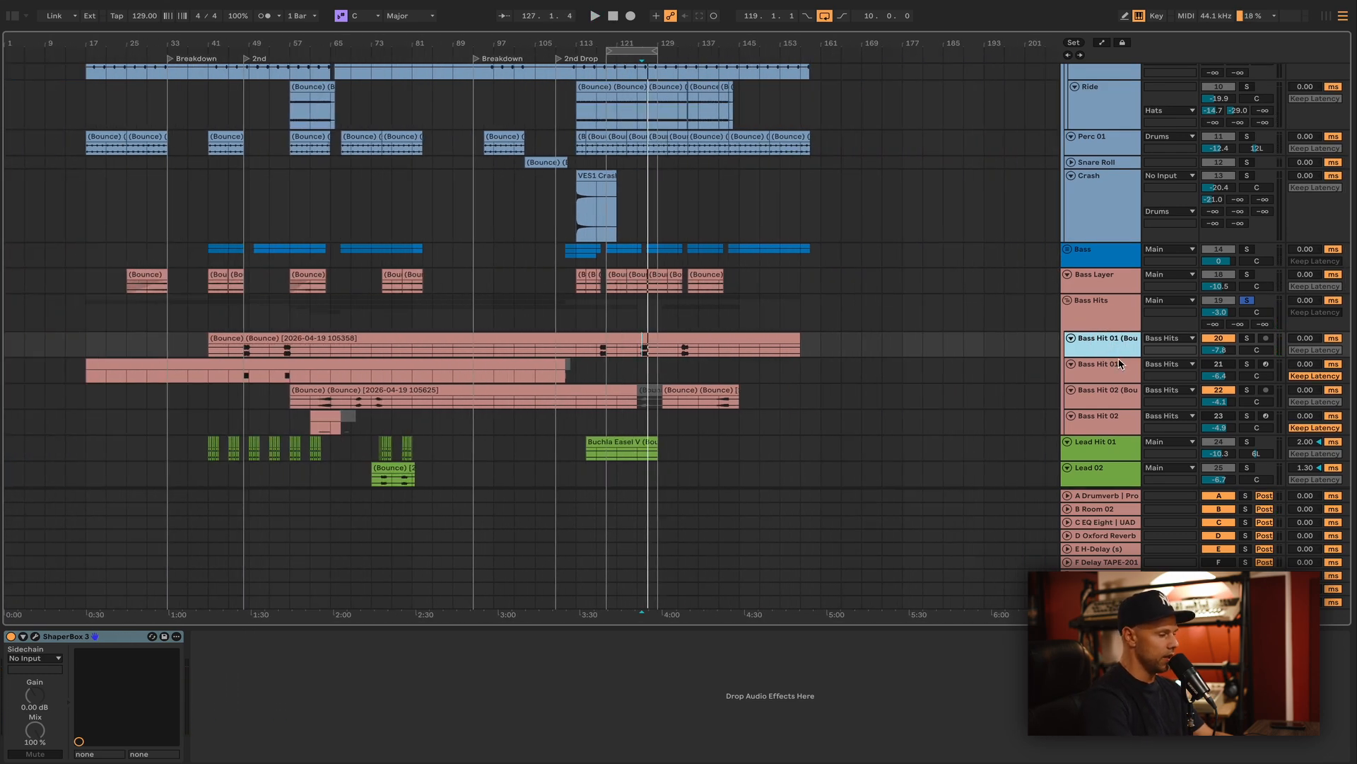
click(1102, 371)
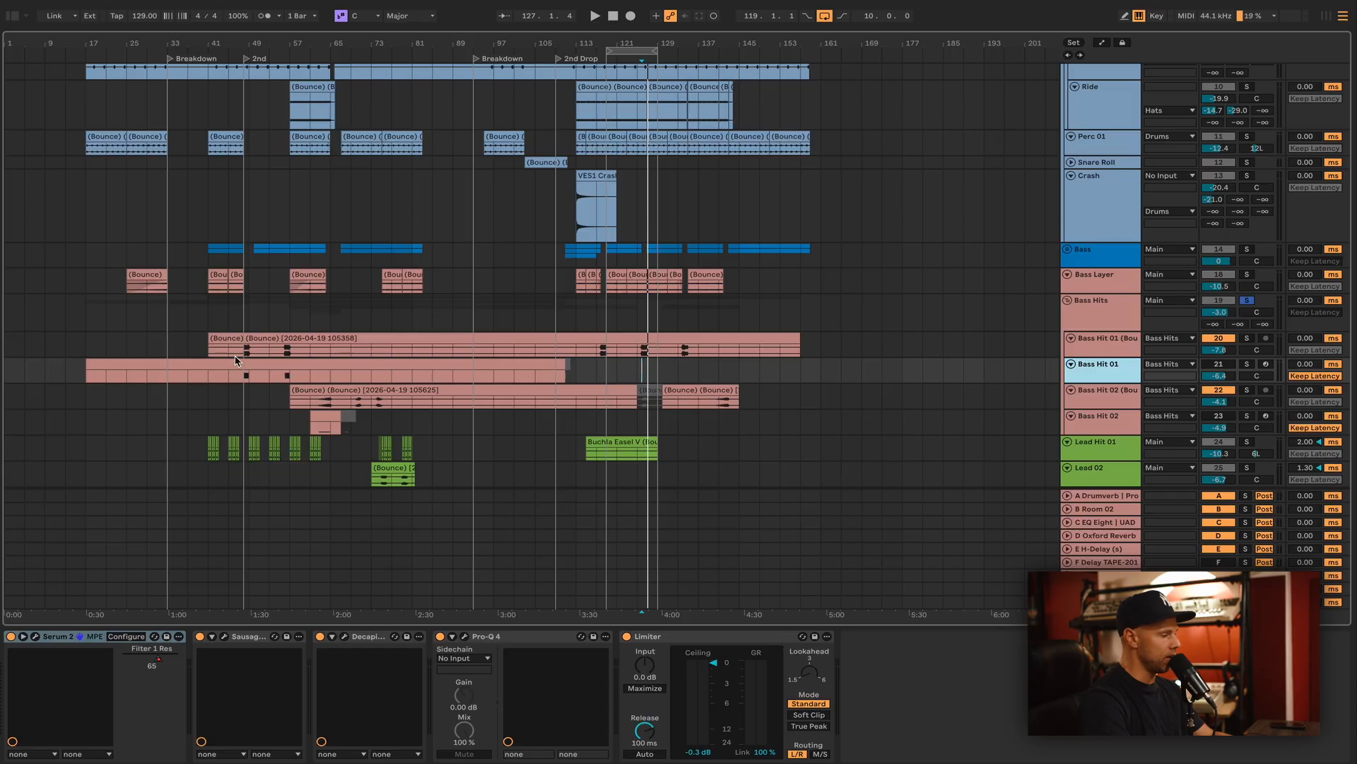
drag(251, 47, 252, 65)
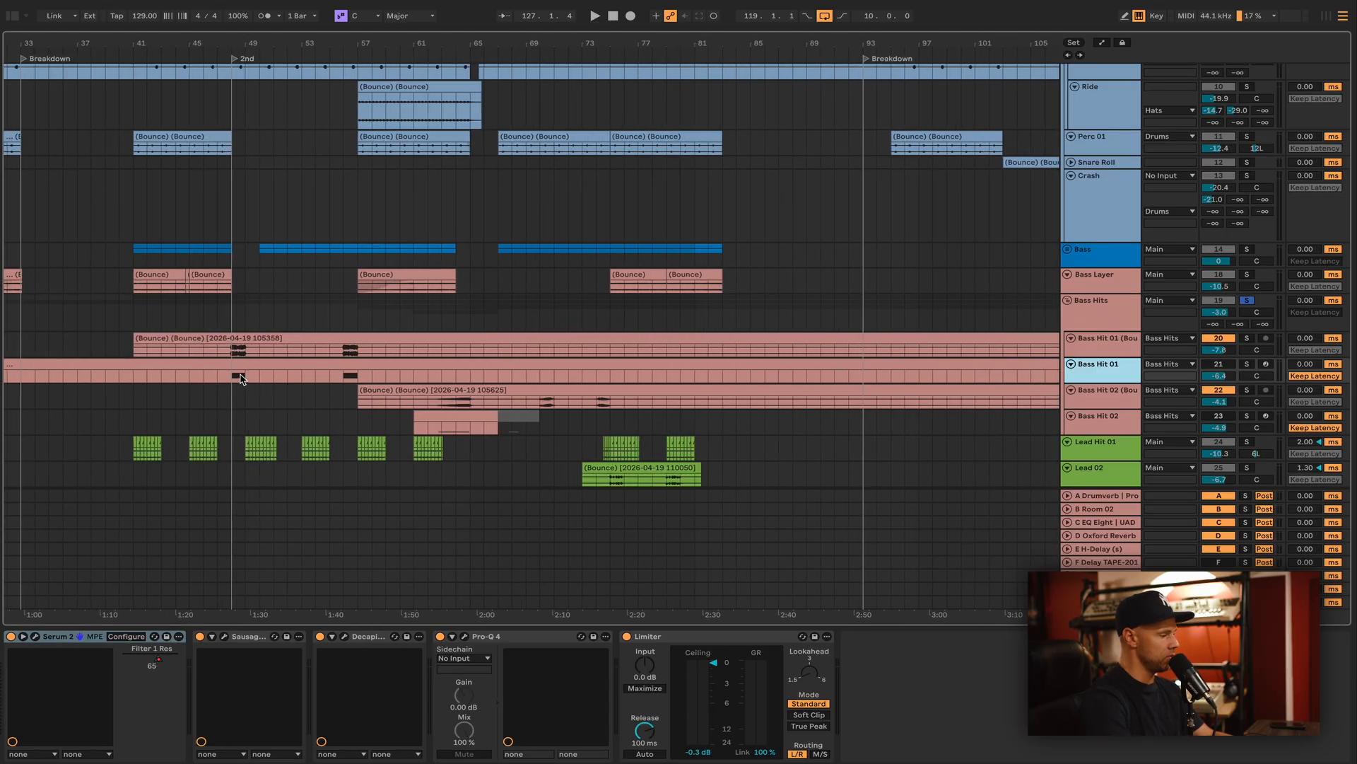
click(1247, 364)
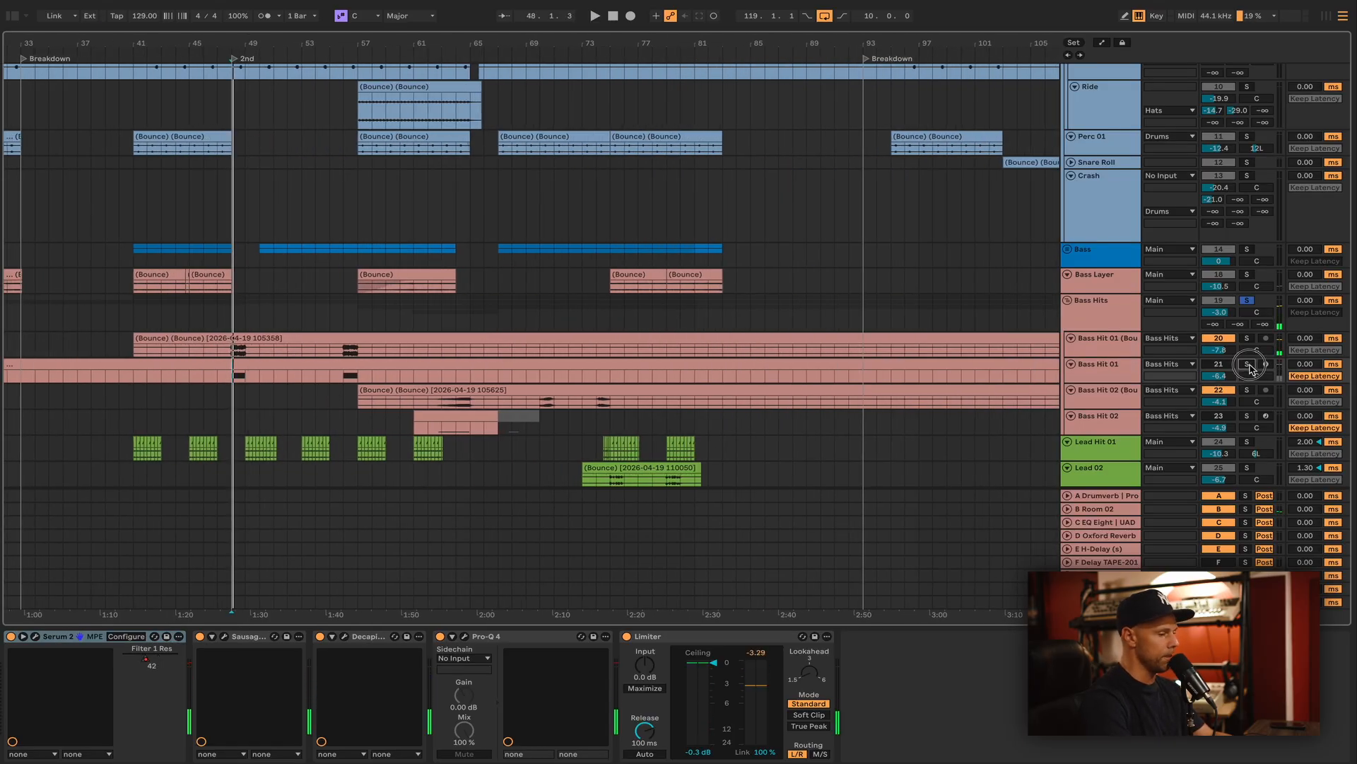
Open Serum 2 on Bass Hit 01 and replay the hit while examining LFO 1's modulation of the oscillator A warp and filter cutoff.
click(35, 638)
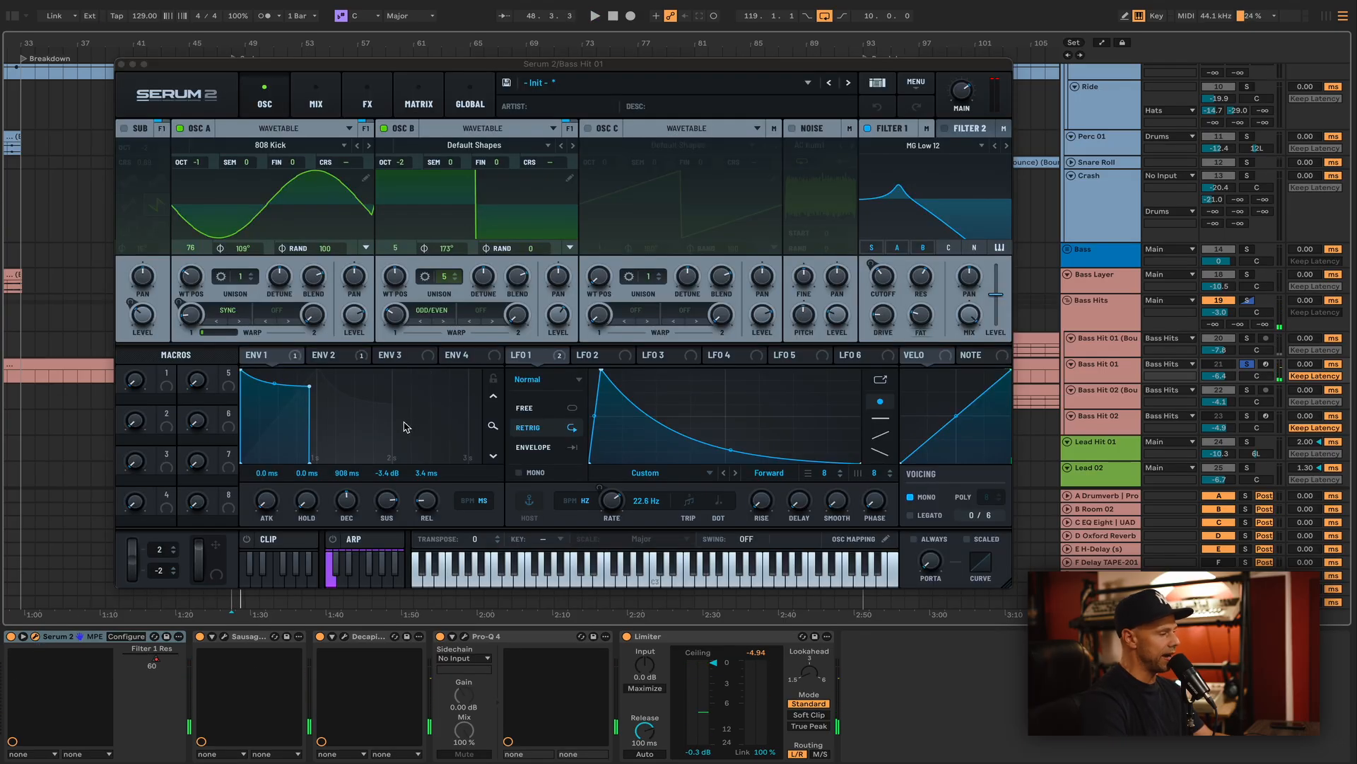
key(space)
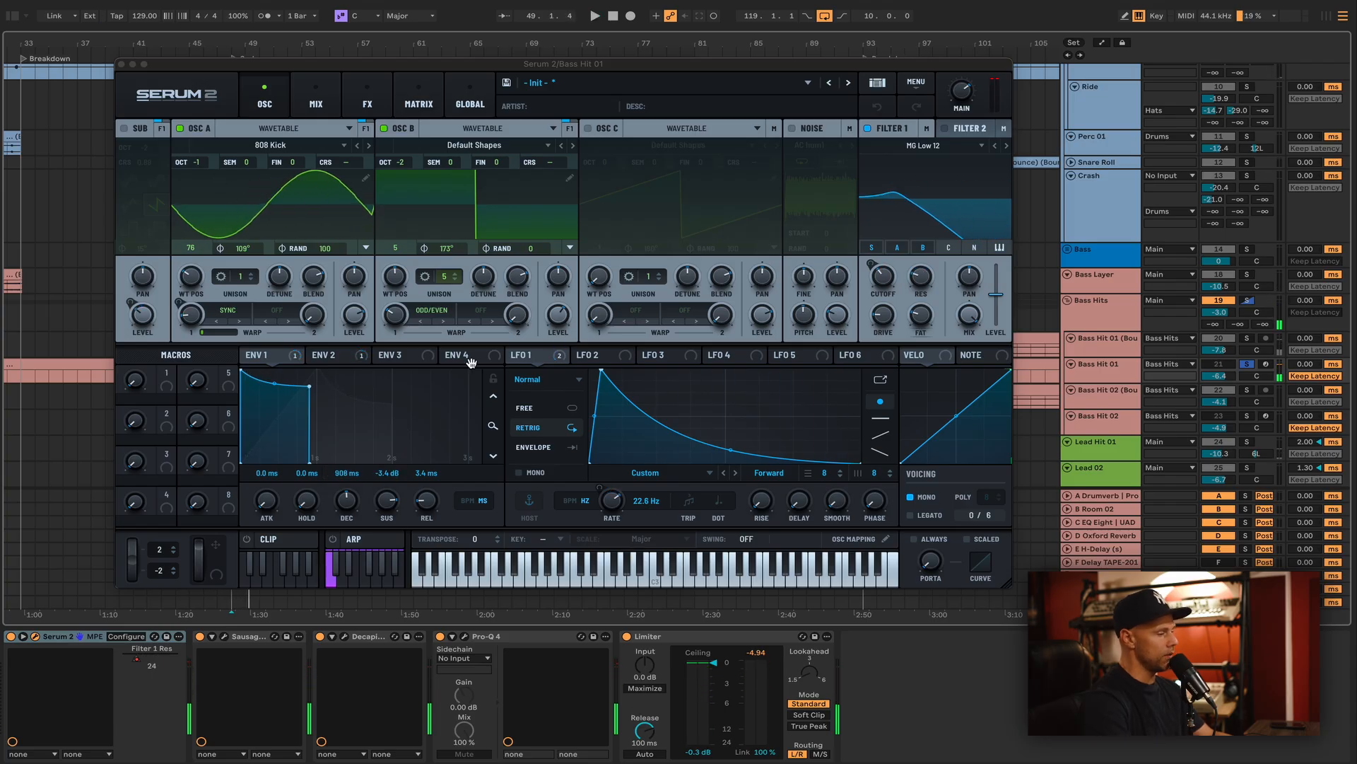
click(536, 361)
key(space)
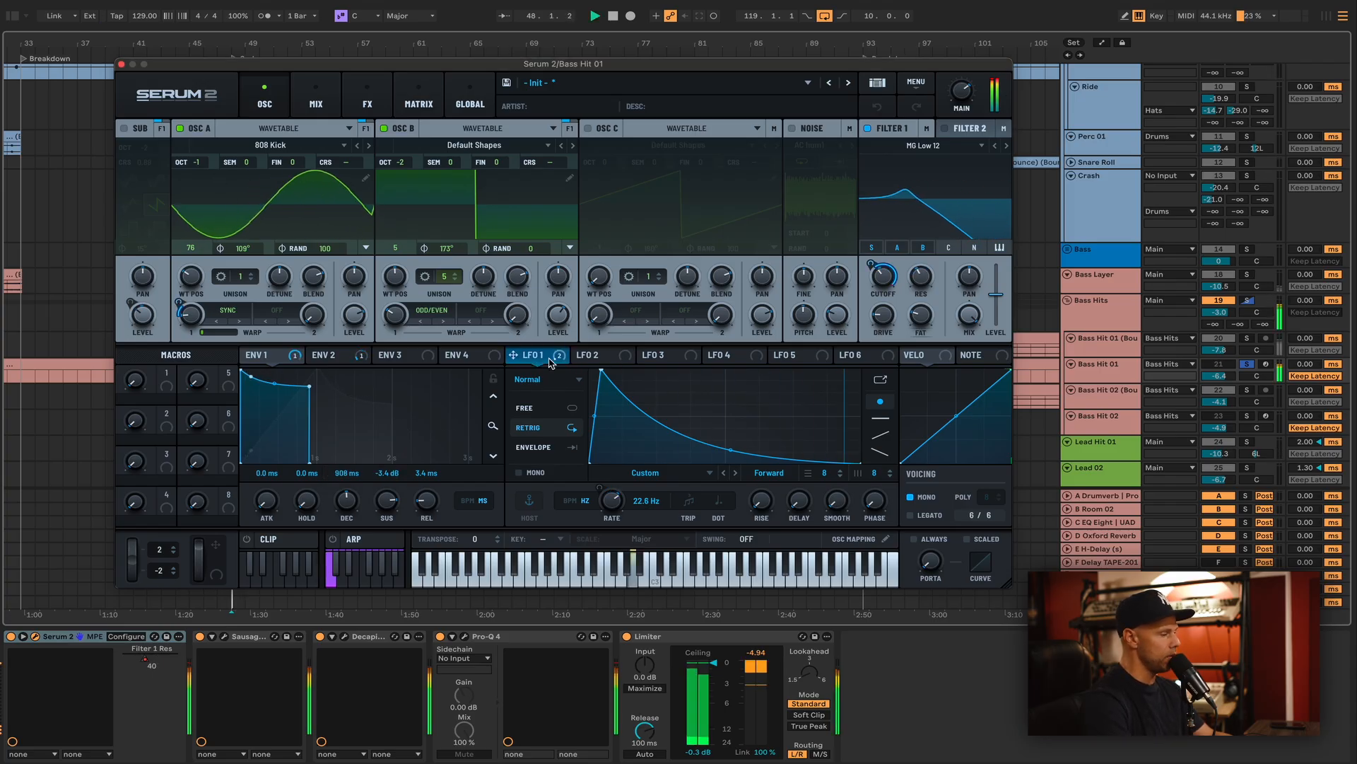
mouse_move(186, 326)
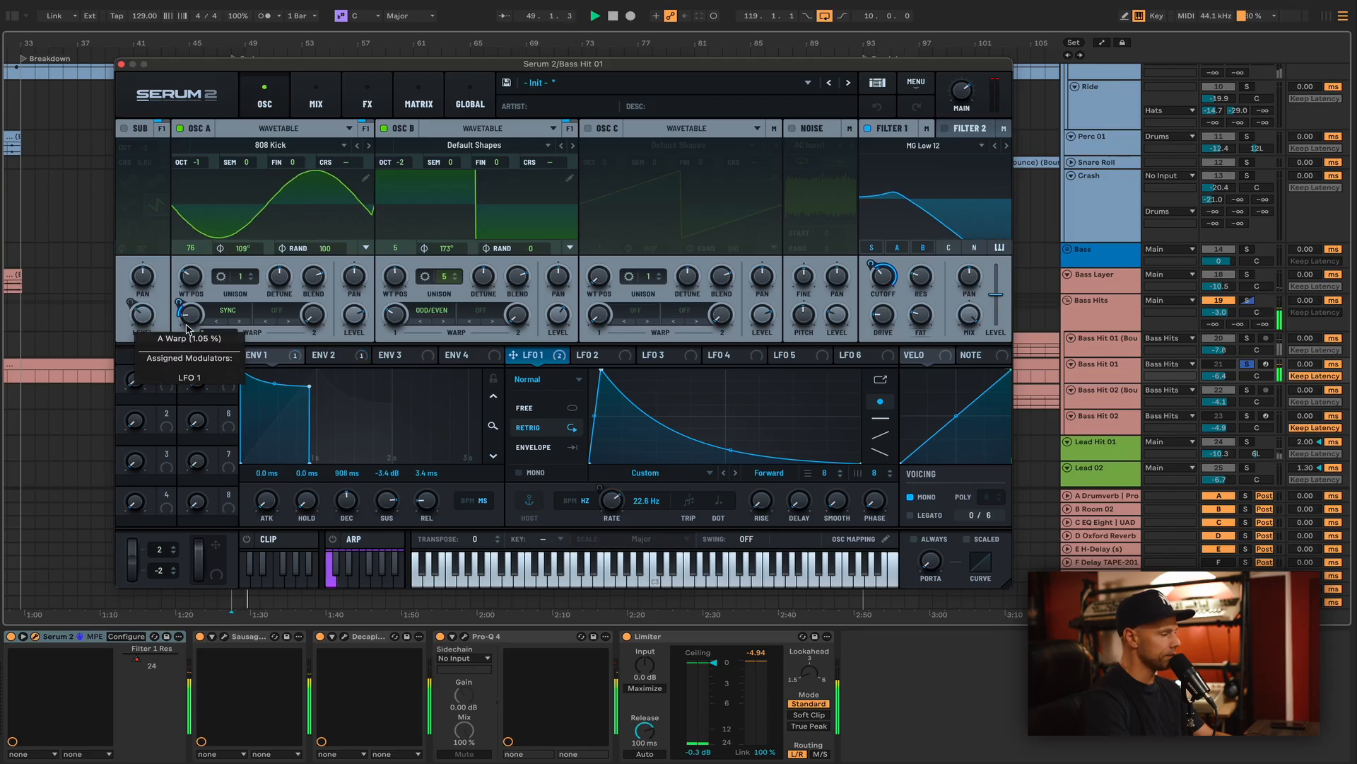
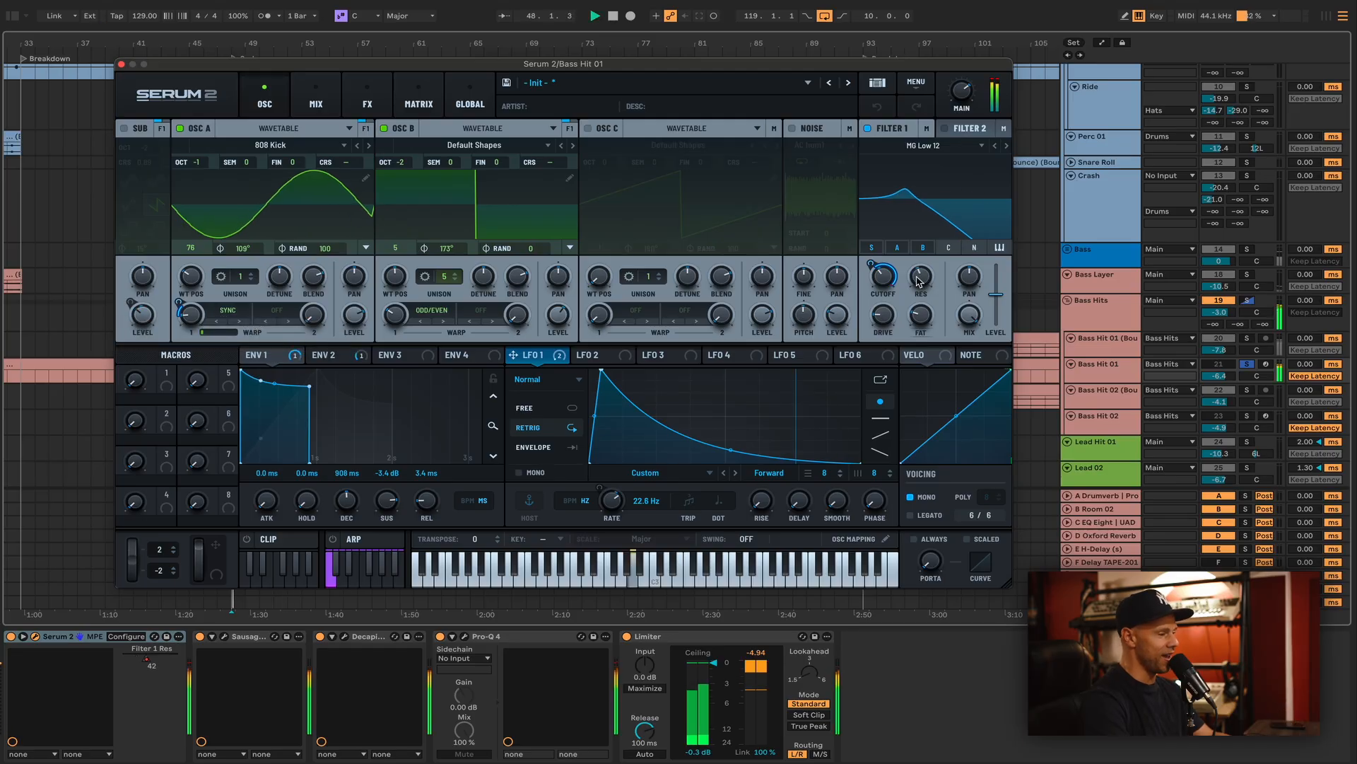
mouse_move(887, 280)
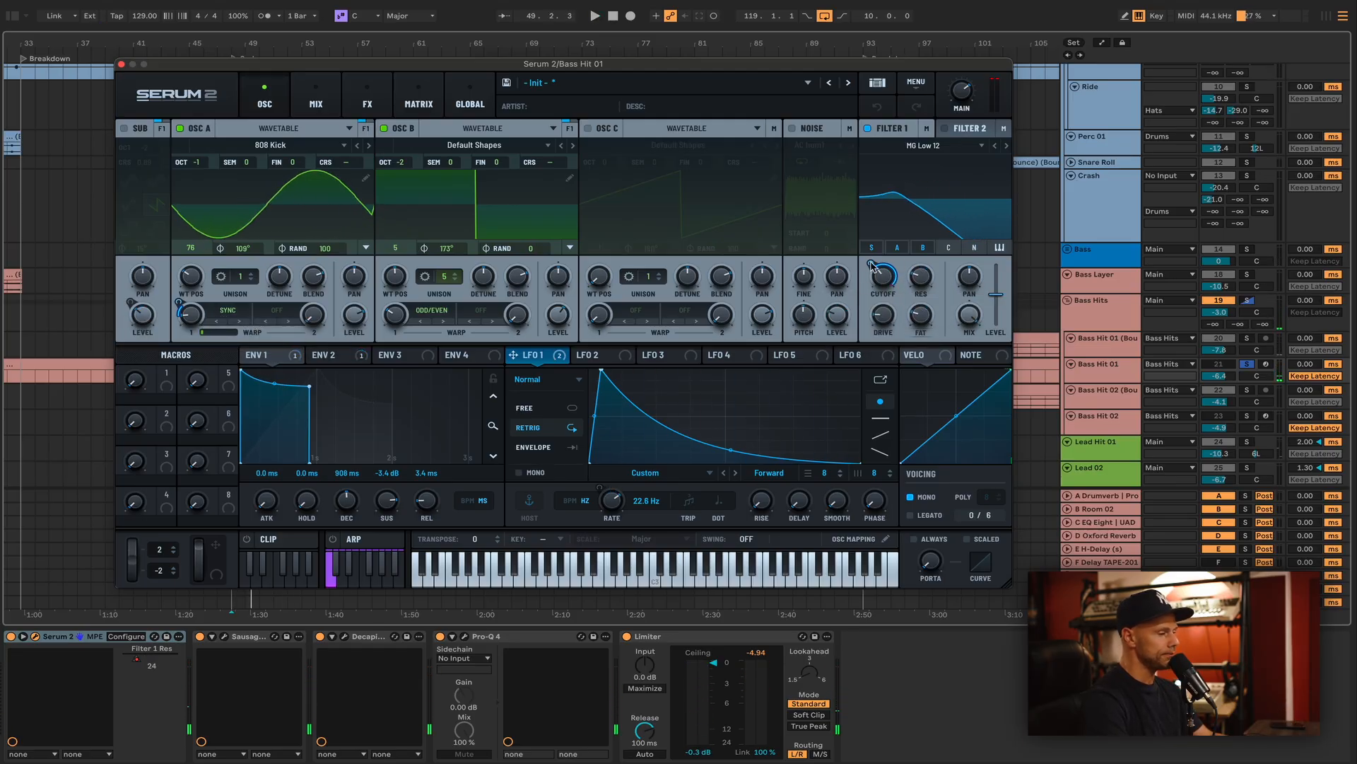
key(space)
drag(895, 210, 897, 185)
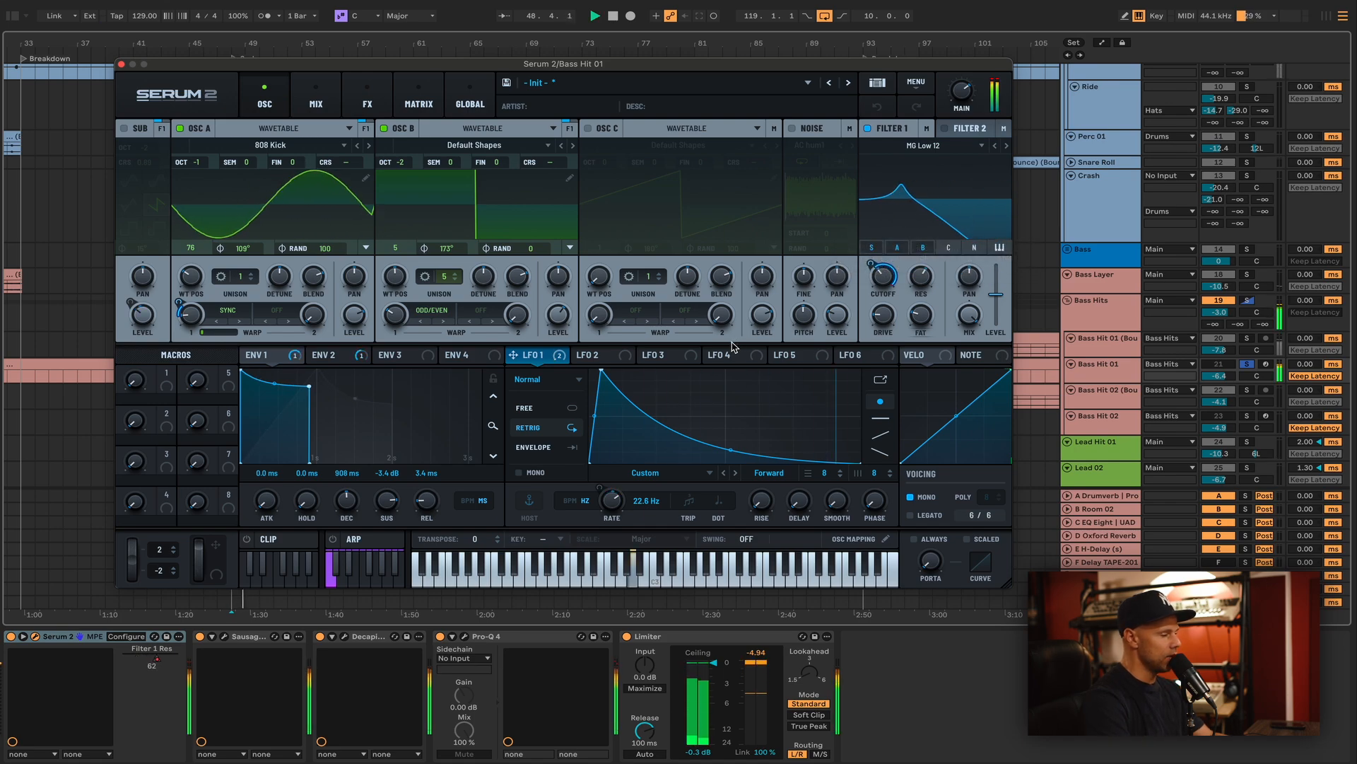
Examine Serum 2's envelope 2 and its modulation of the LFO 1 rate while replaying the bass hit.
click(338, 359)
key(space)
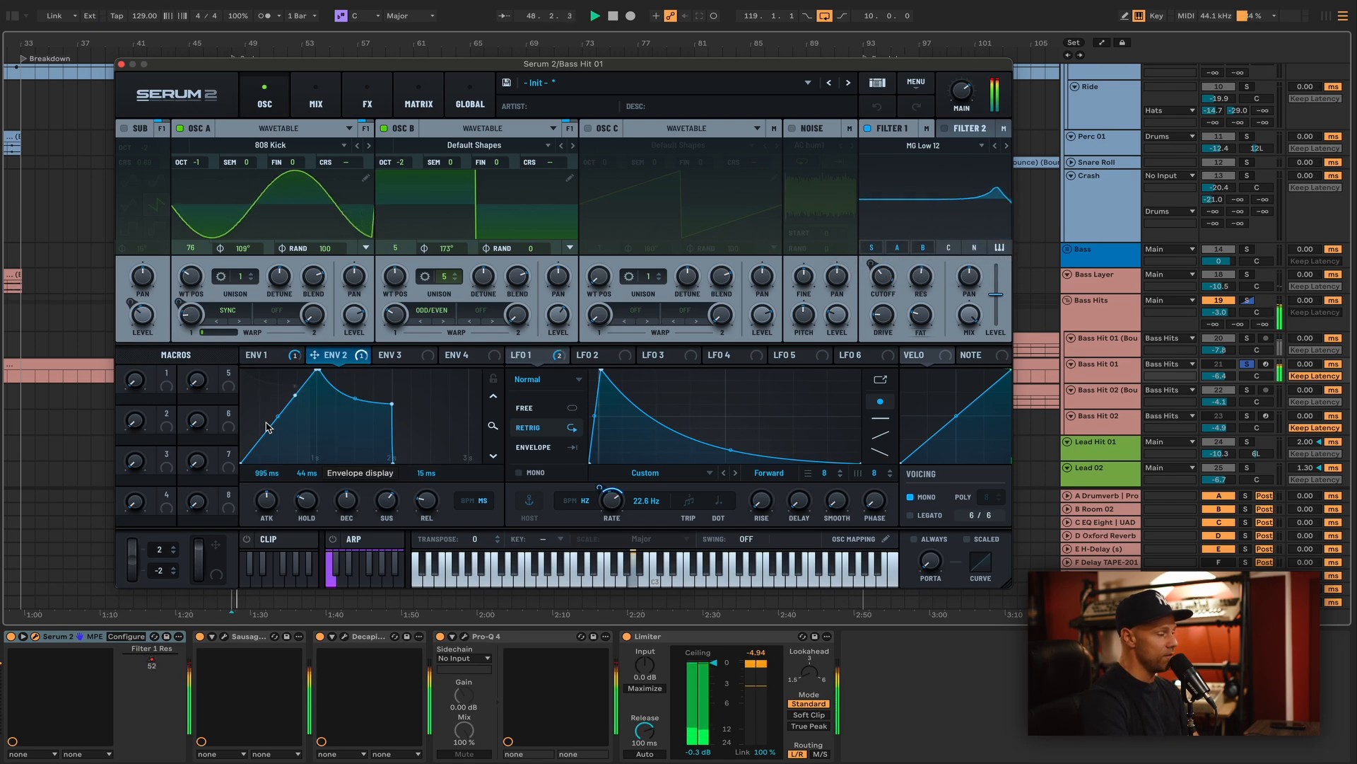
key(space)
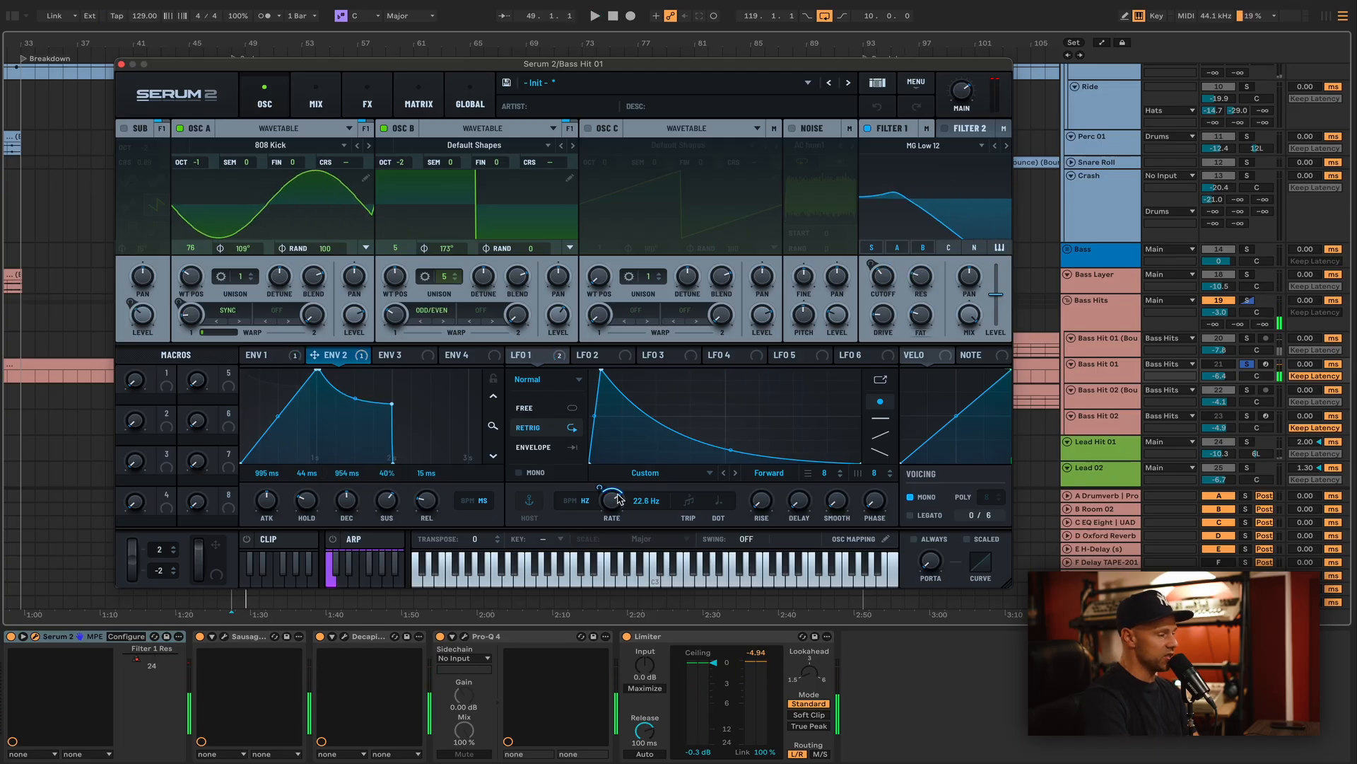
key(space)
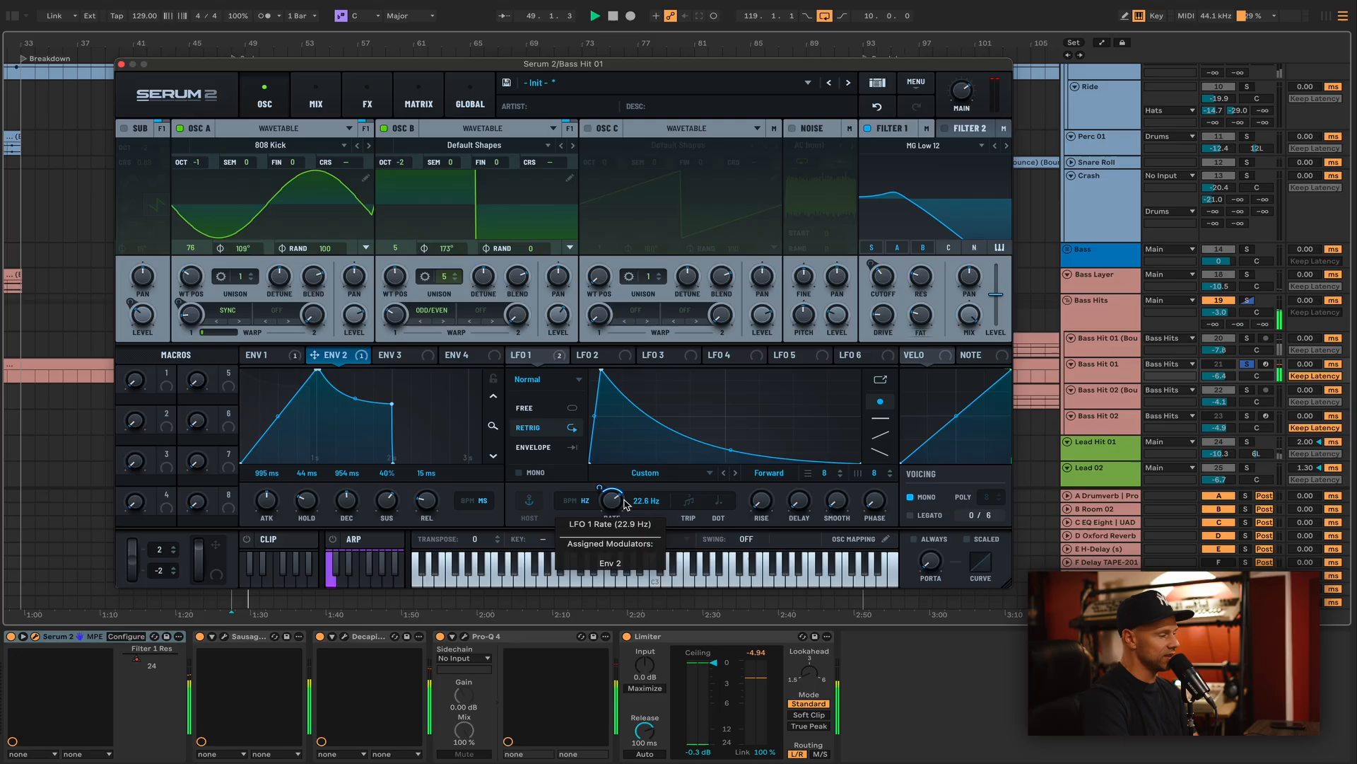
key(space)
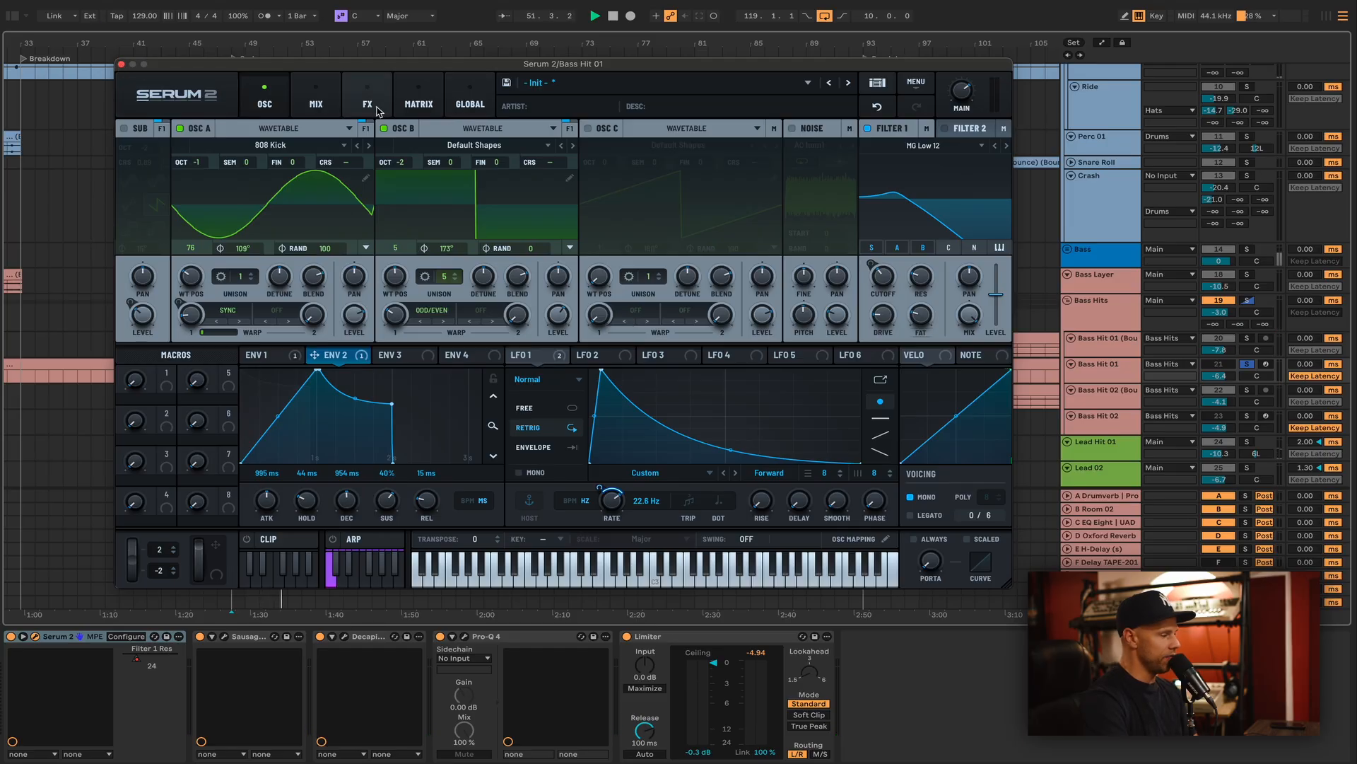
Review Serum 2's distortion effect while playing the bass hit, and close the synth.
click(378, 112)
key(space)
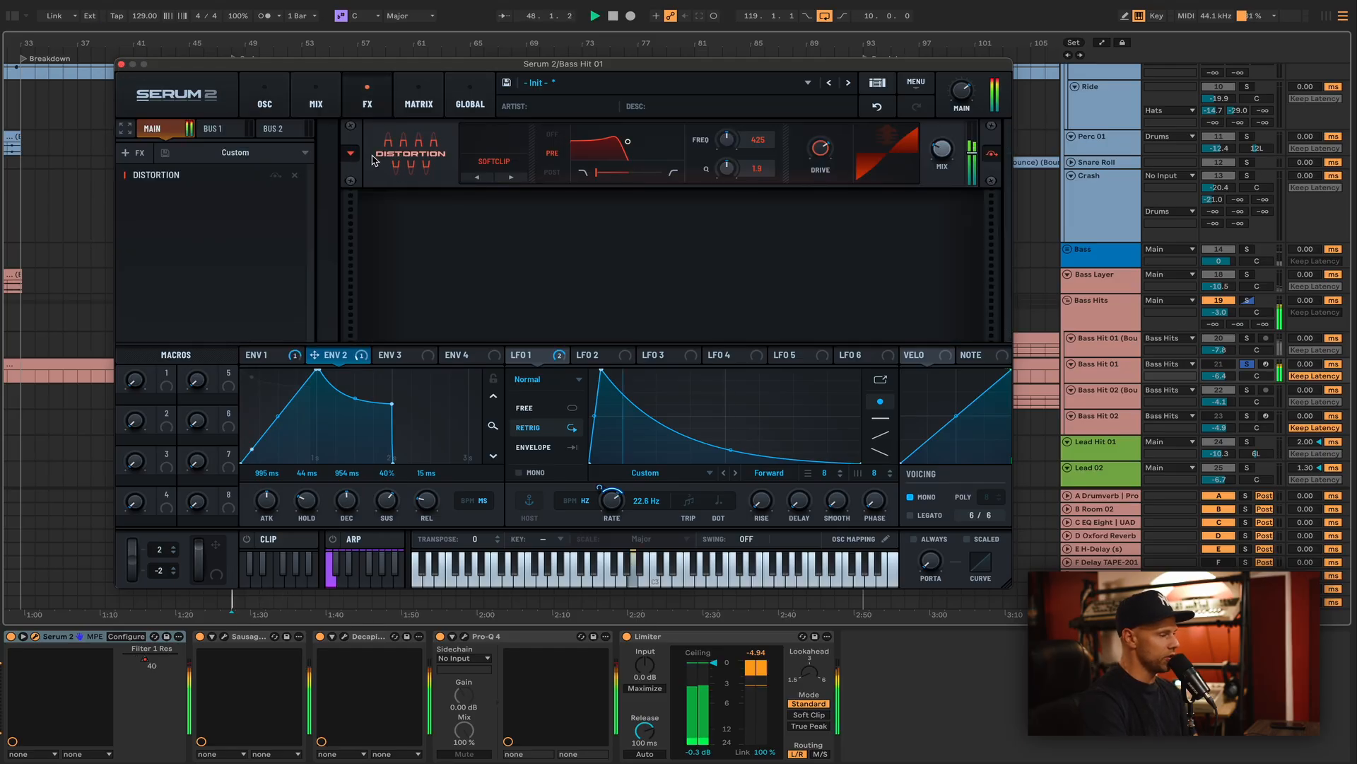
click(122, 65)
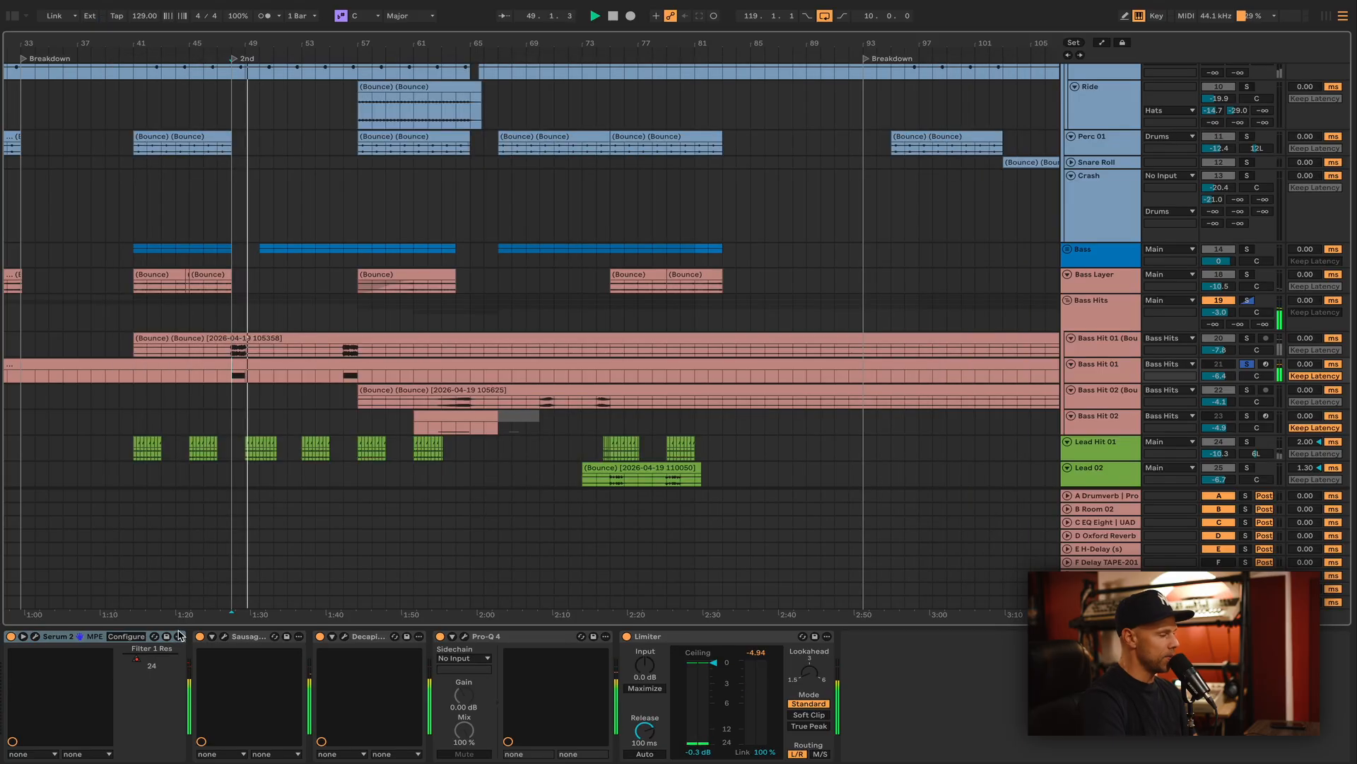
Open Sausage Fattener on Bass Hit 01 and compare the hit with it bypassed and enabled while Decapitator, Pro-Q 4 and Limiter are off.
click(224, 636)
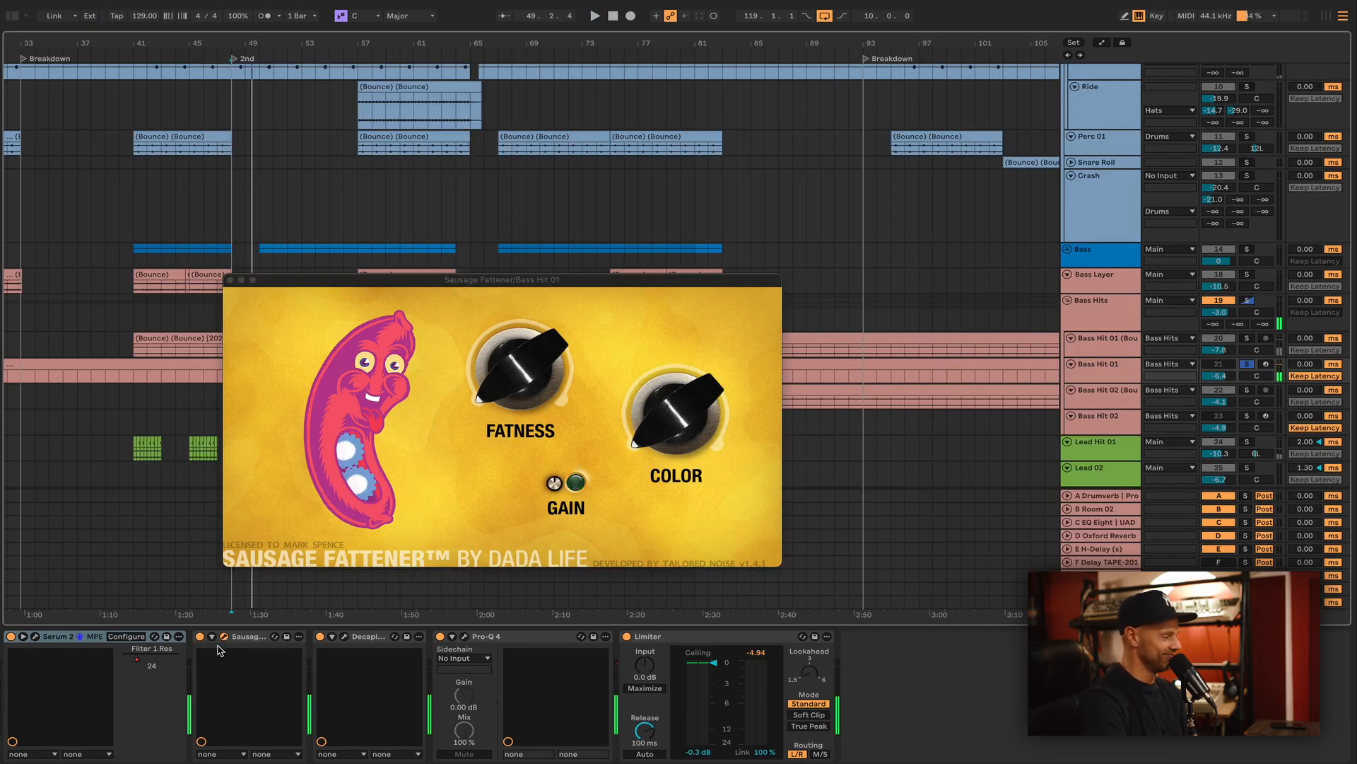
click(200, 637)
click(320, 636)
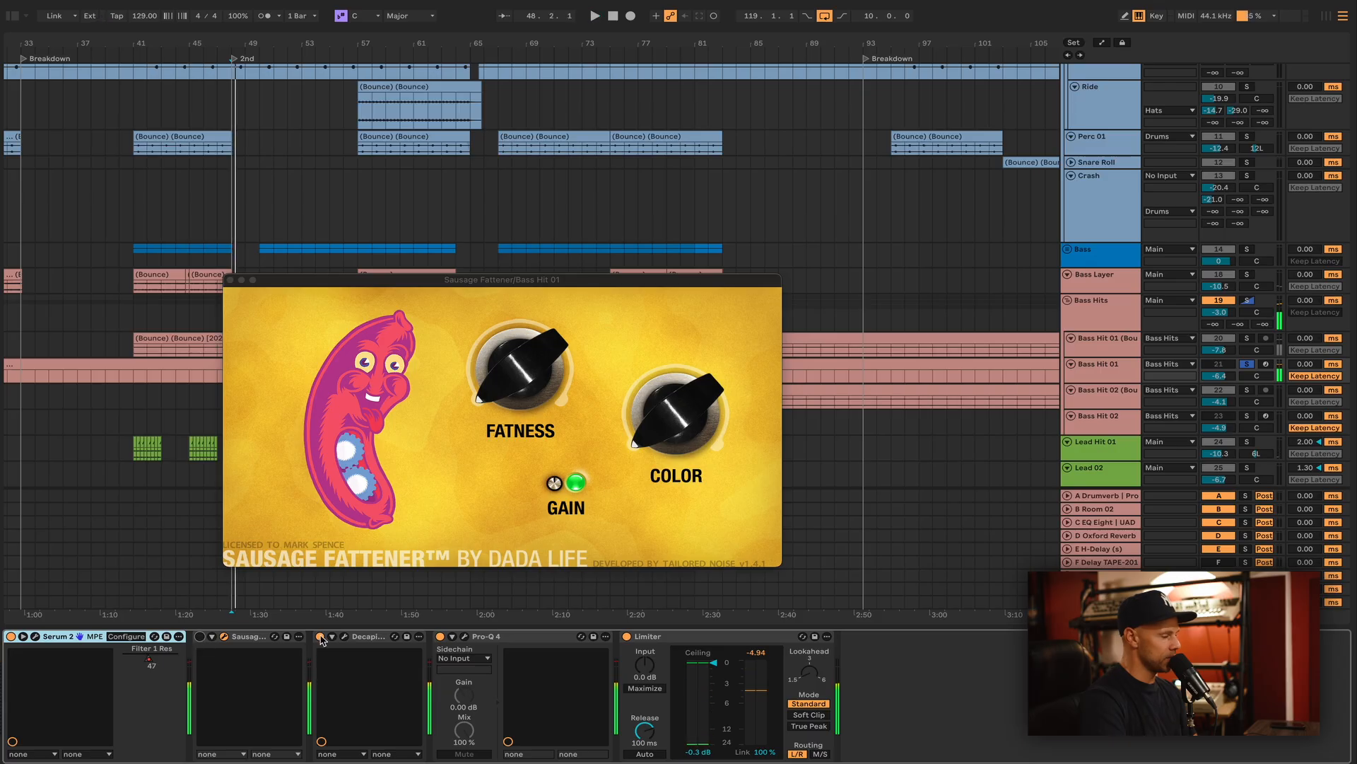
click(627, 637)
key(space)
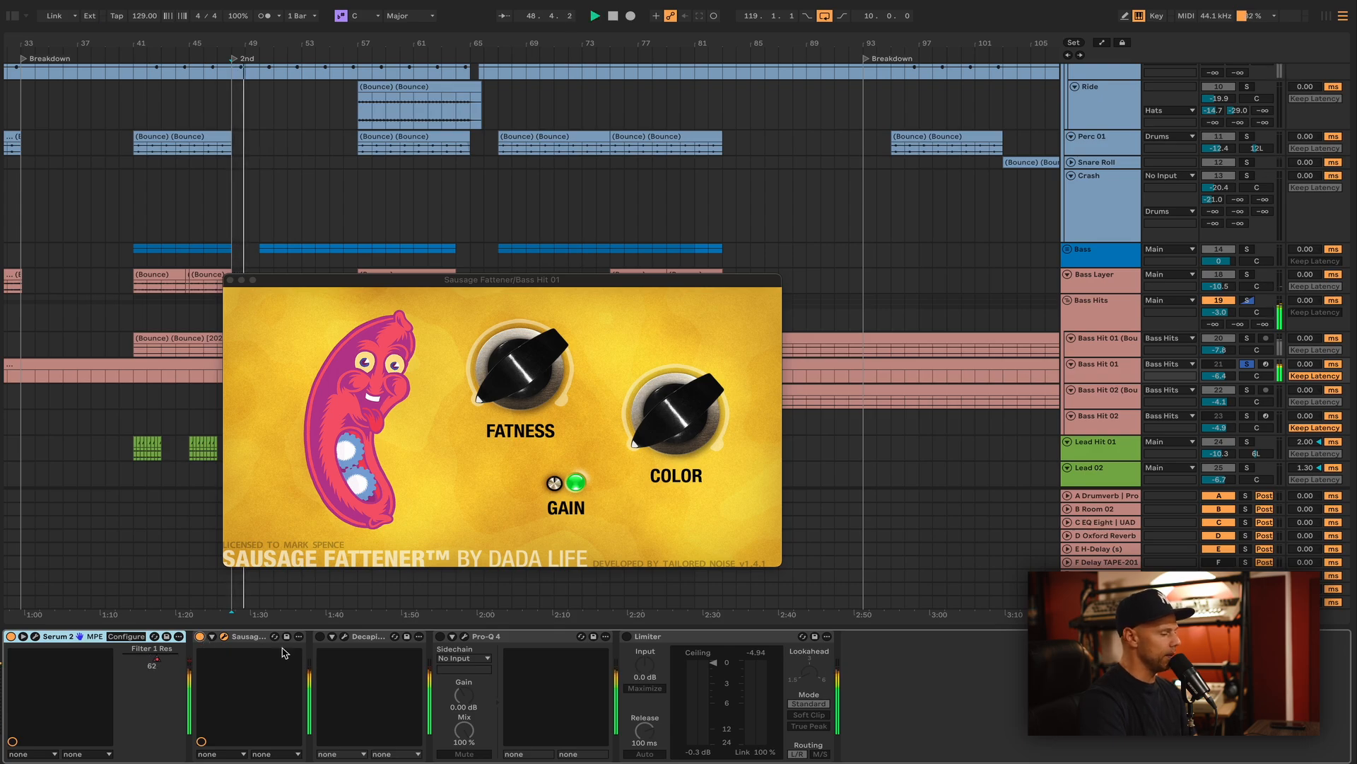
Re-enable and open Decapitator, examine its drive and Punish settings while replaying the bass hit, and close both saturation plug-ins.
click(345, 637)
key(space)
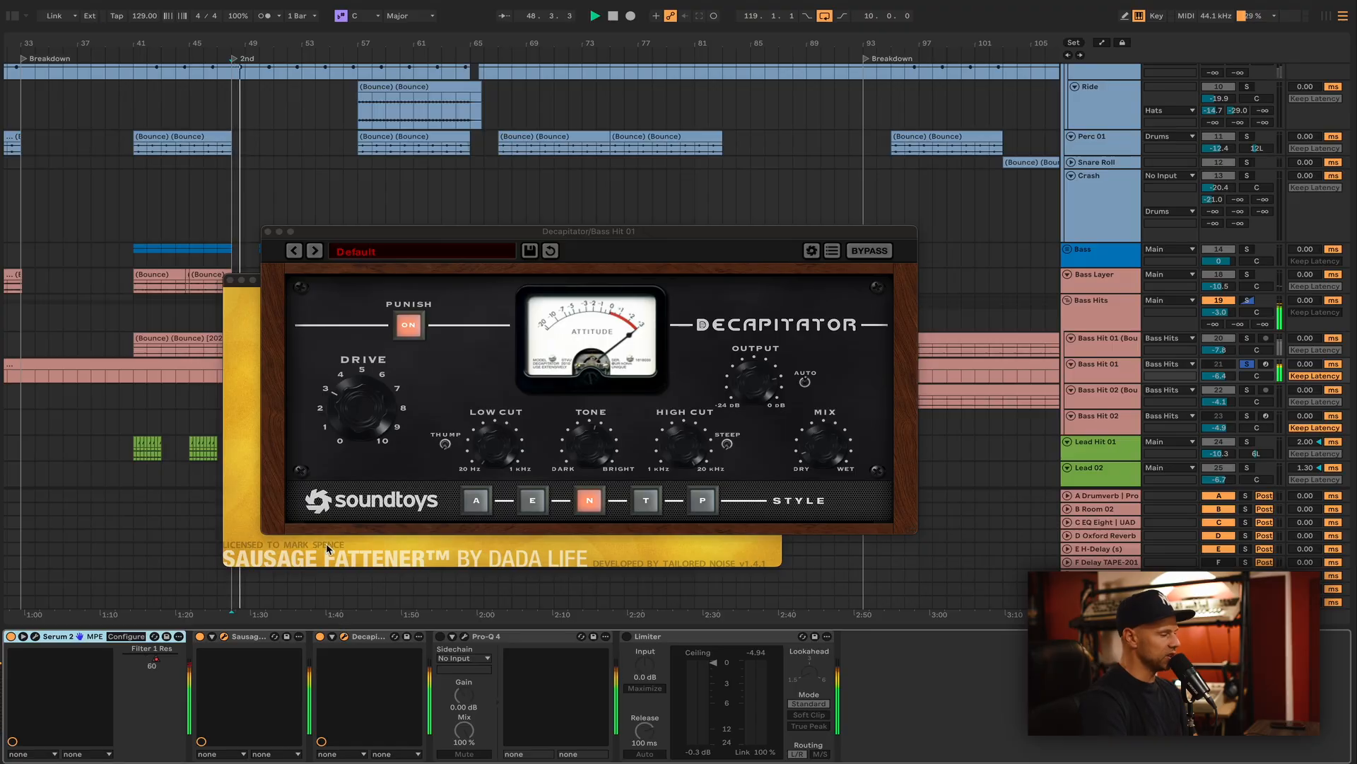
key(space)
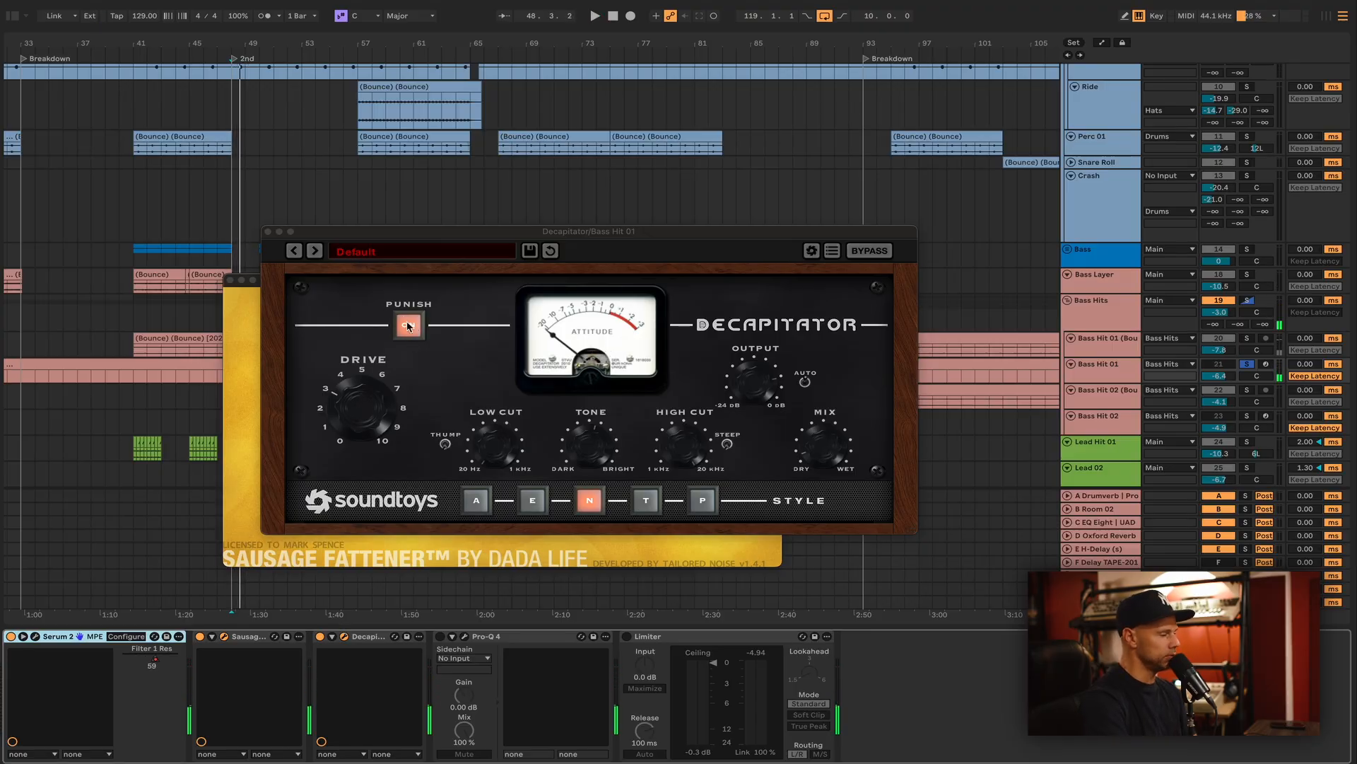
key(space)
click(818, 363)
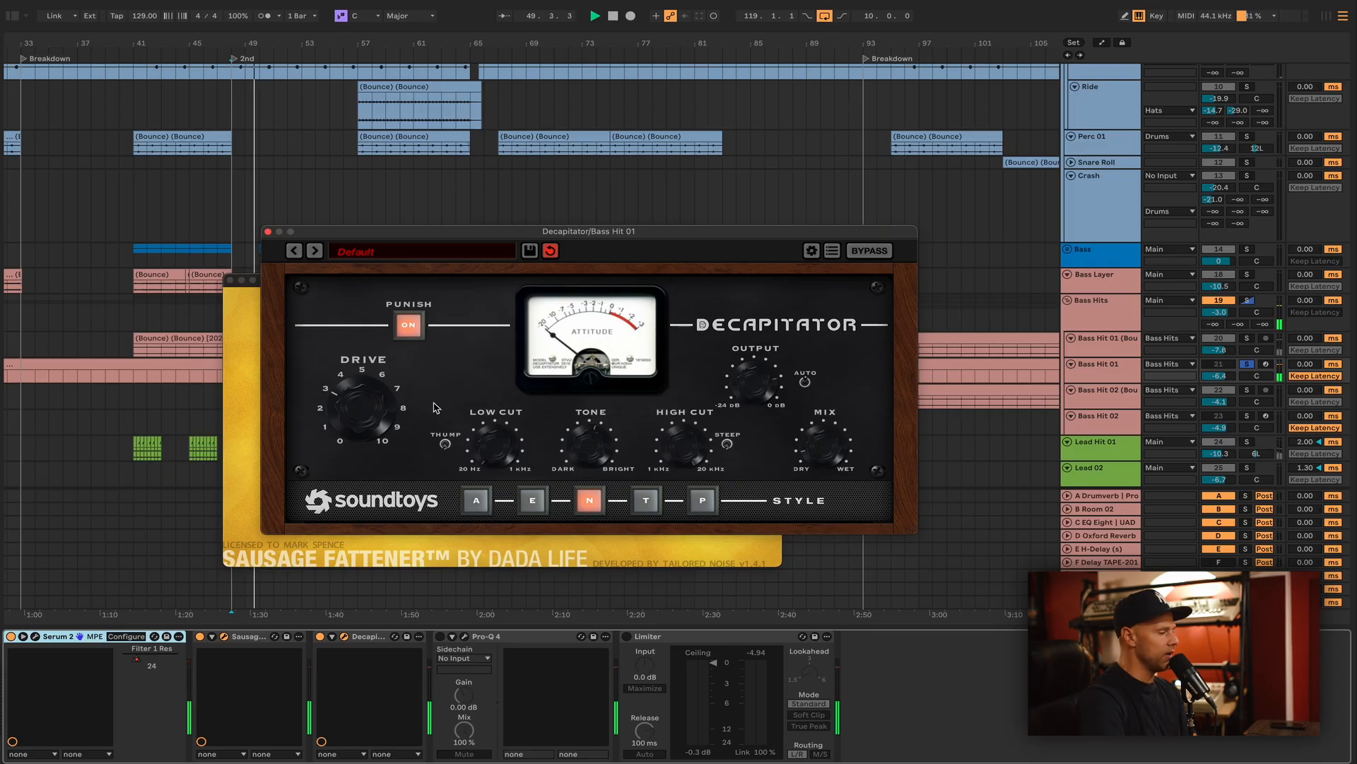
click(268, 231)
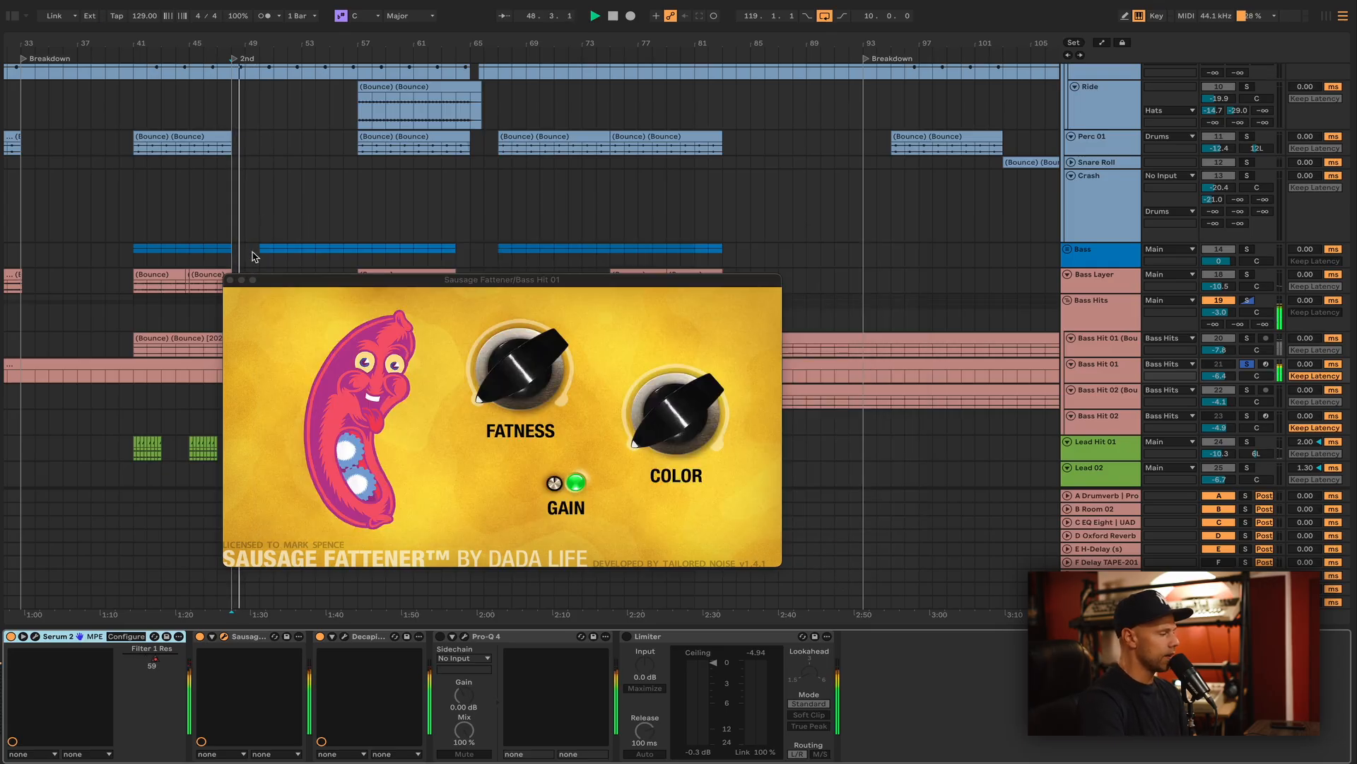
click(229, 280)
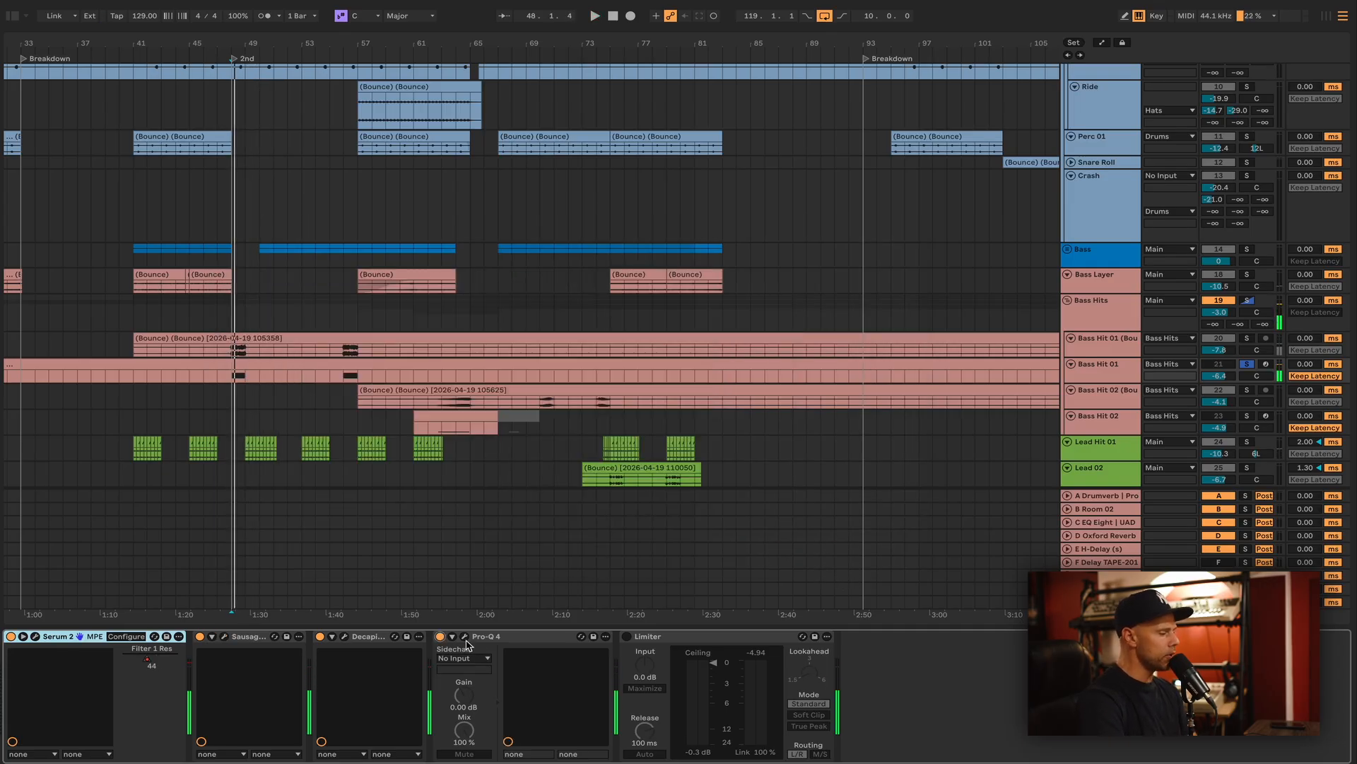
Open the re-enabled Pro-Q 4, examine its low cut and low-mid dip while replaying the bass hit, and close it.
click(465, 636)
key(space)
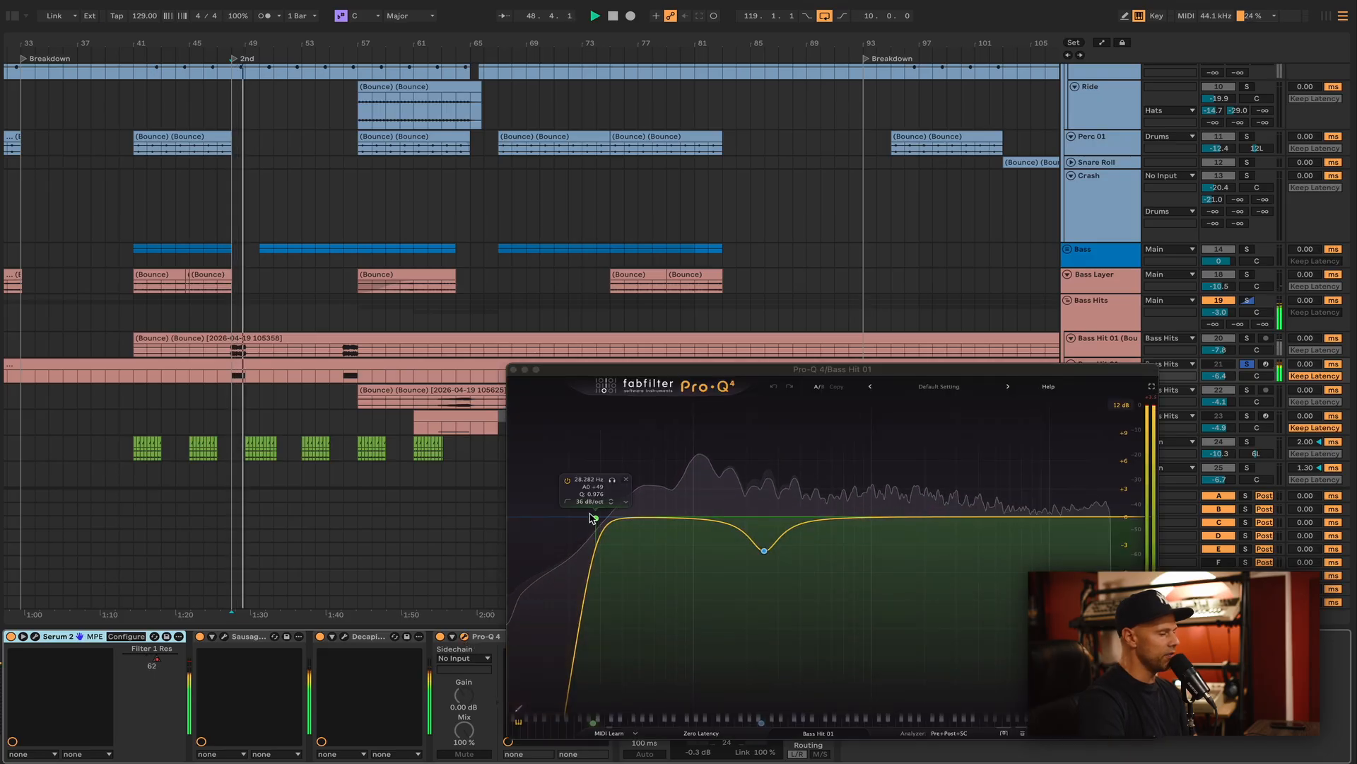
key(space)
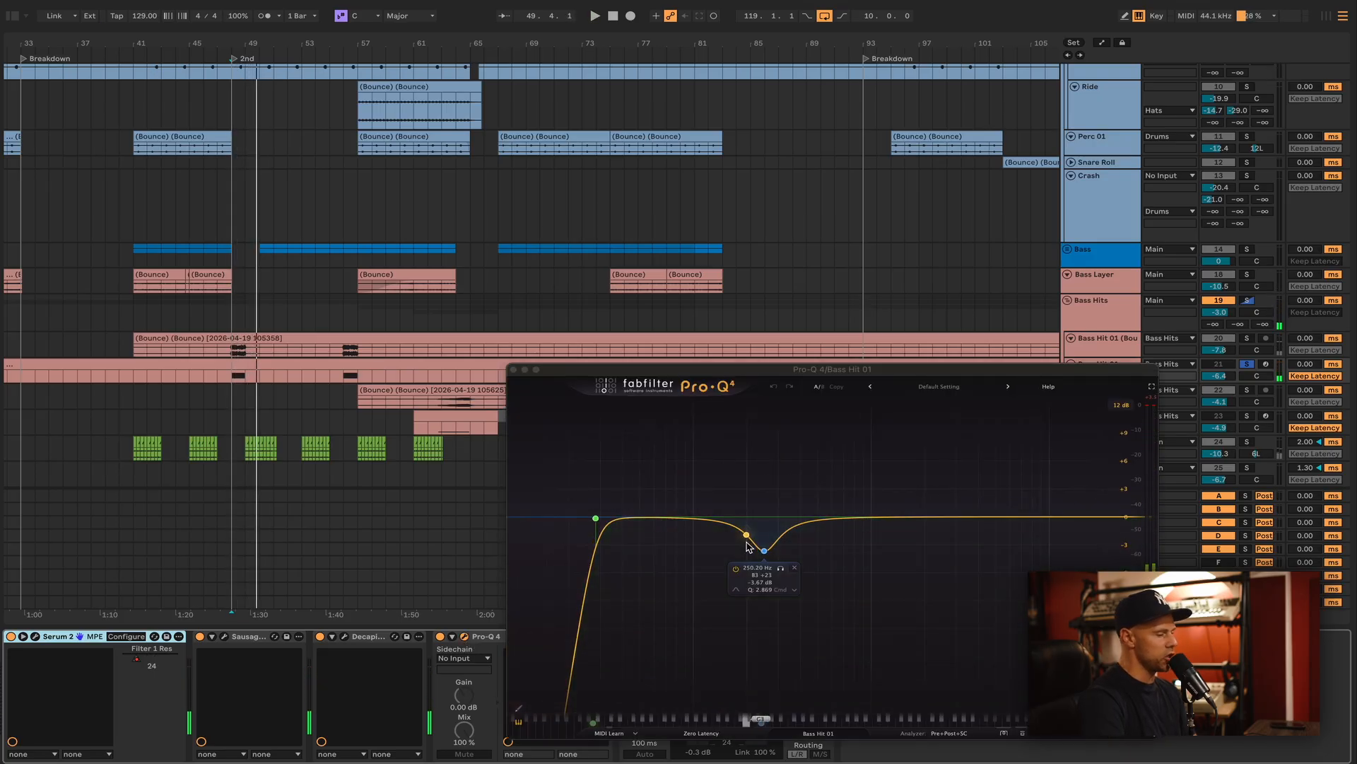
key(space)
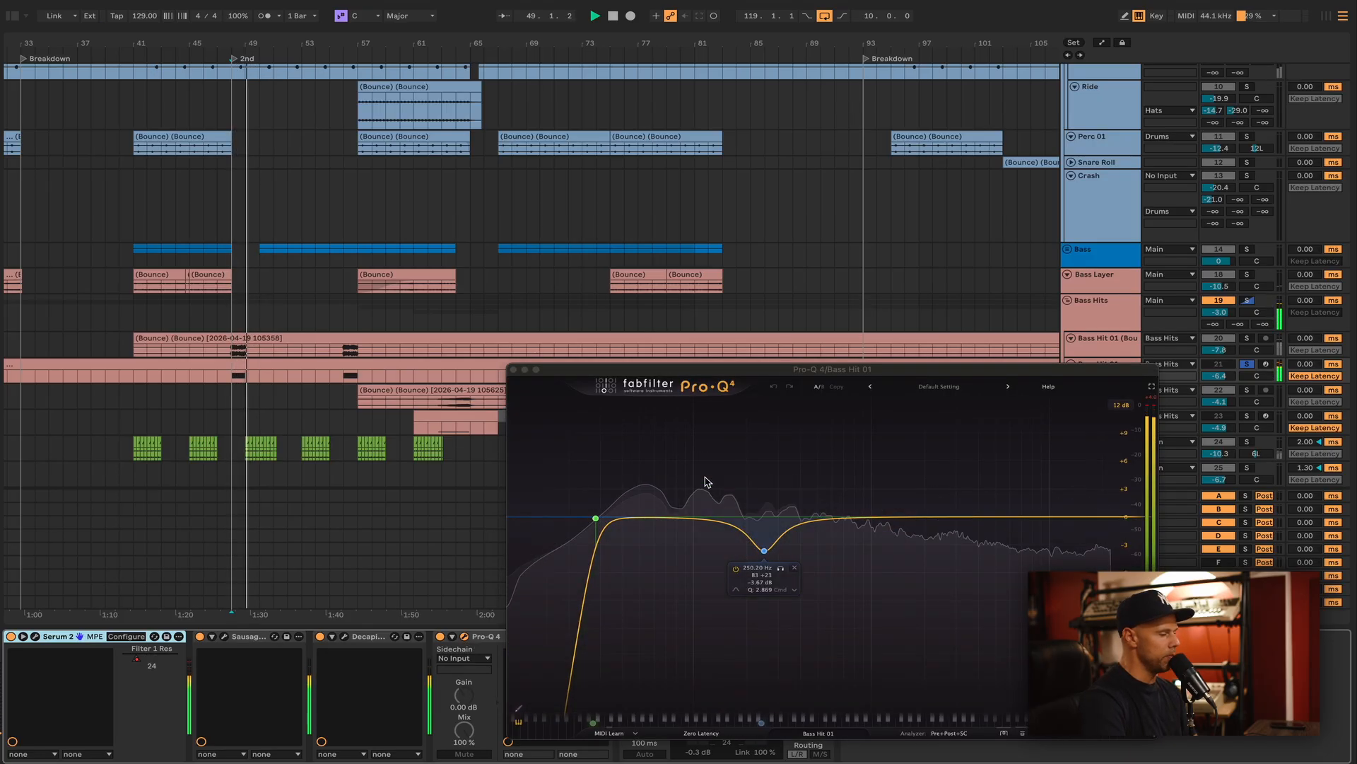
click(514, 369)
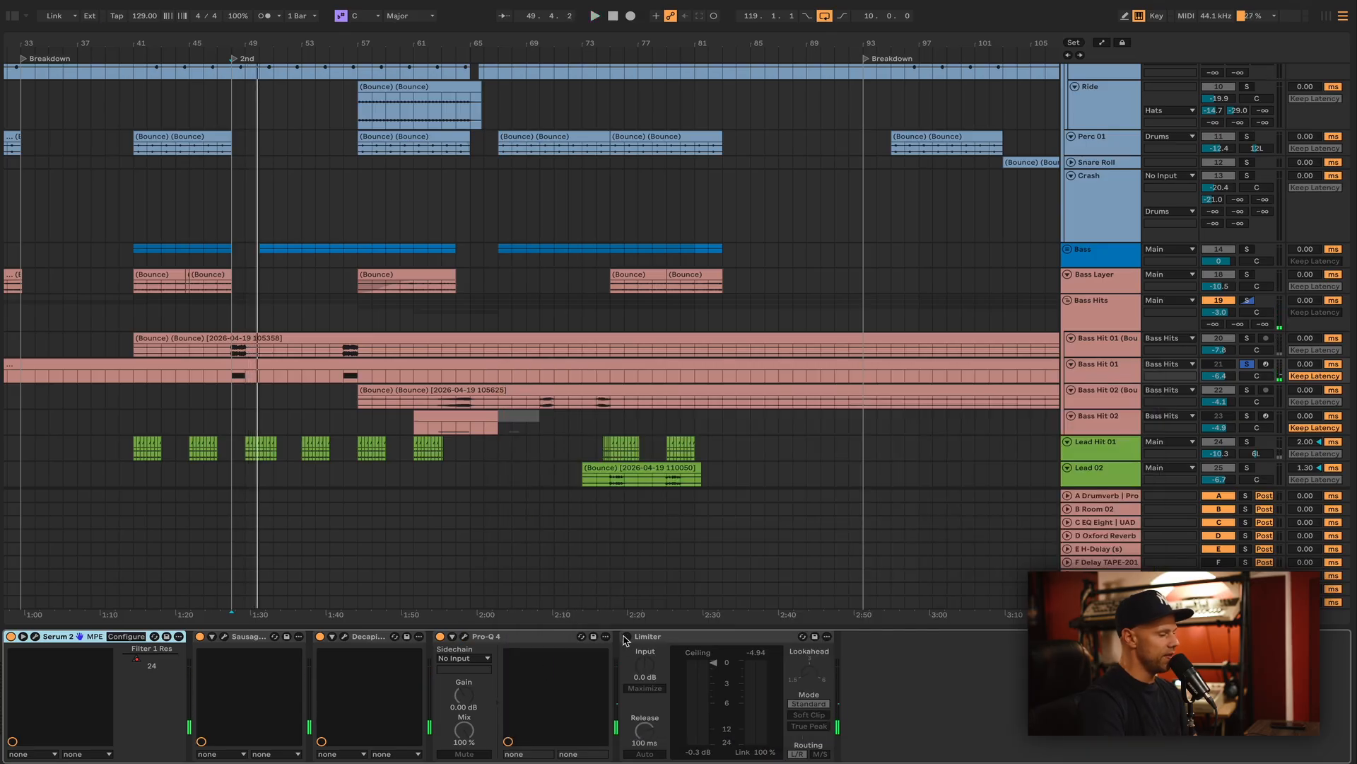
Replay the bass hit through the re-enabled Limiter and collapse the Serum 2, Sausage Fattener, Decapitator and Pro-Q 4 devices.
key(space)
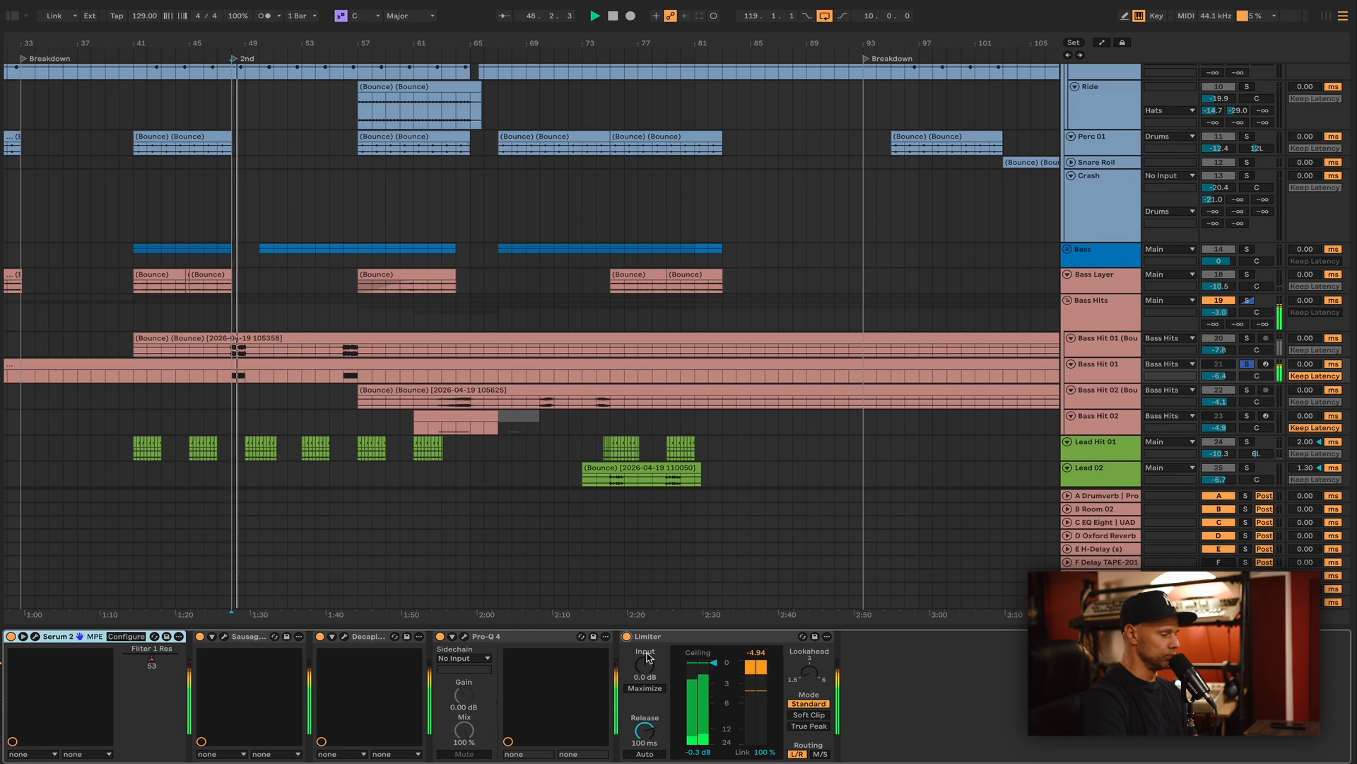
double_click(522, 638)
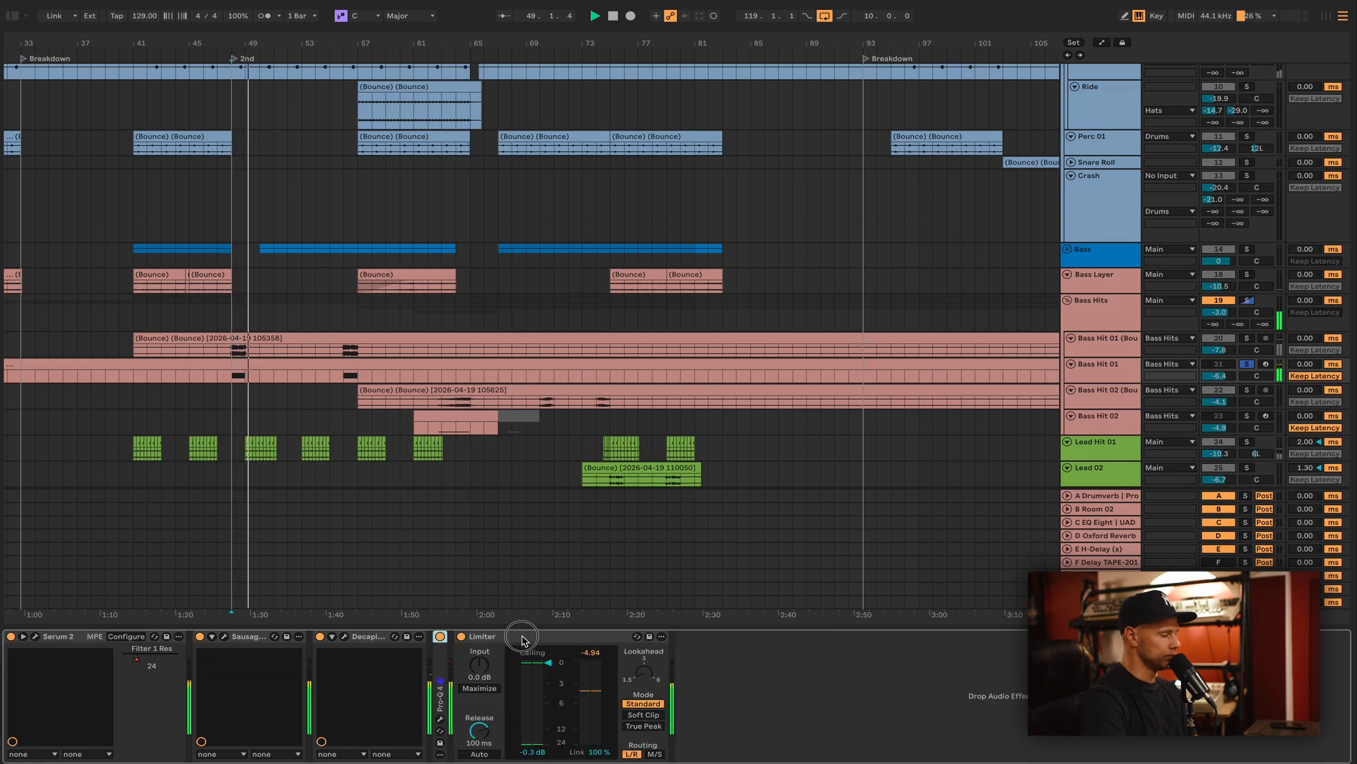
double_click(374, 638)
double_click(241, 639)
double_click(96, 636)
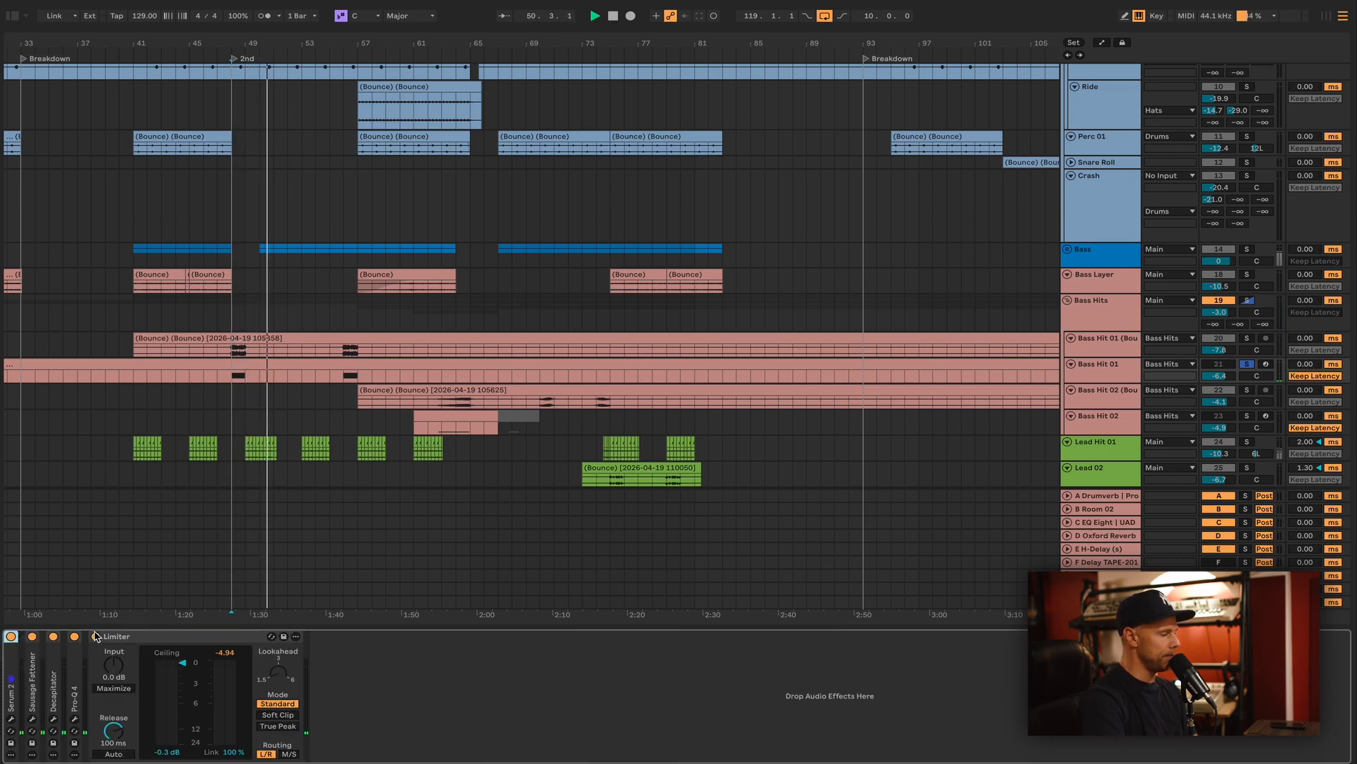
Select the bounced Bass Hit 01 track, examine its ShaperBox 3 volume ducking curve during playback, and close the plug-in.
click(1128, 344)
key(space)
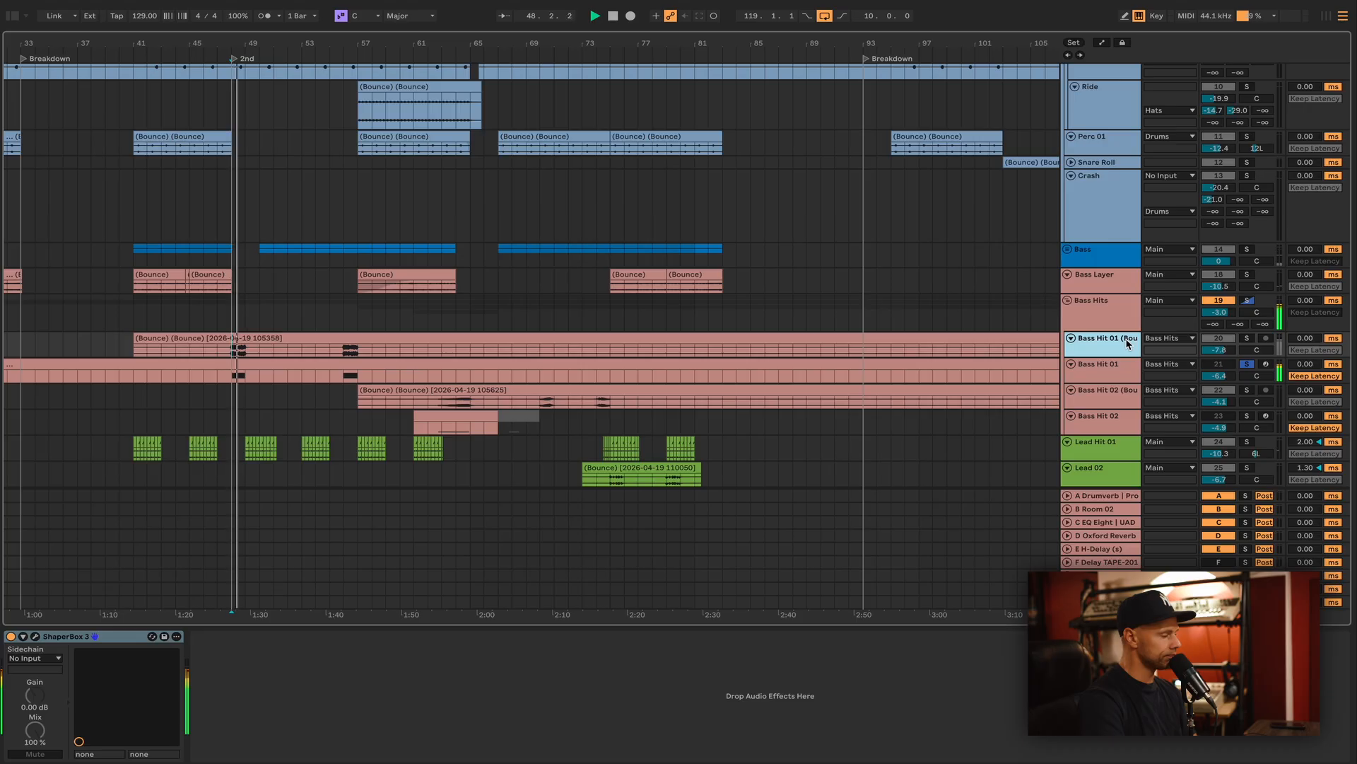
click(34, 637)
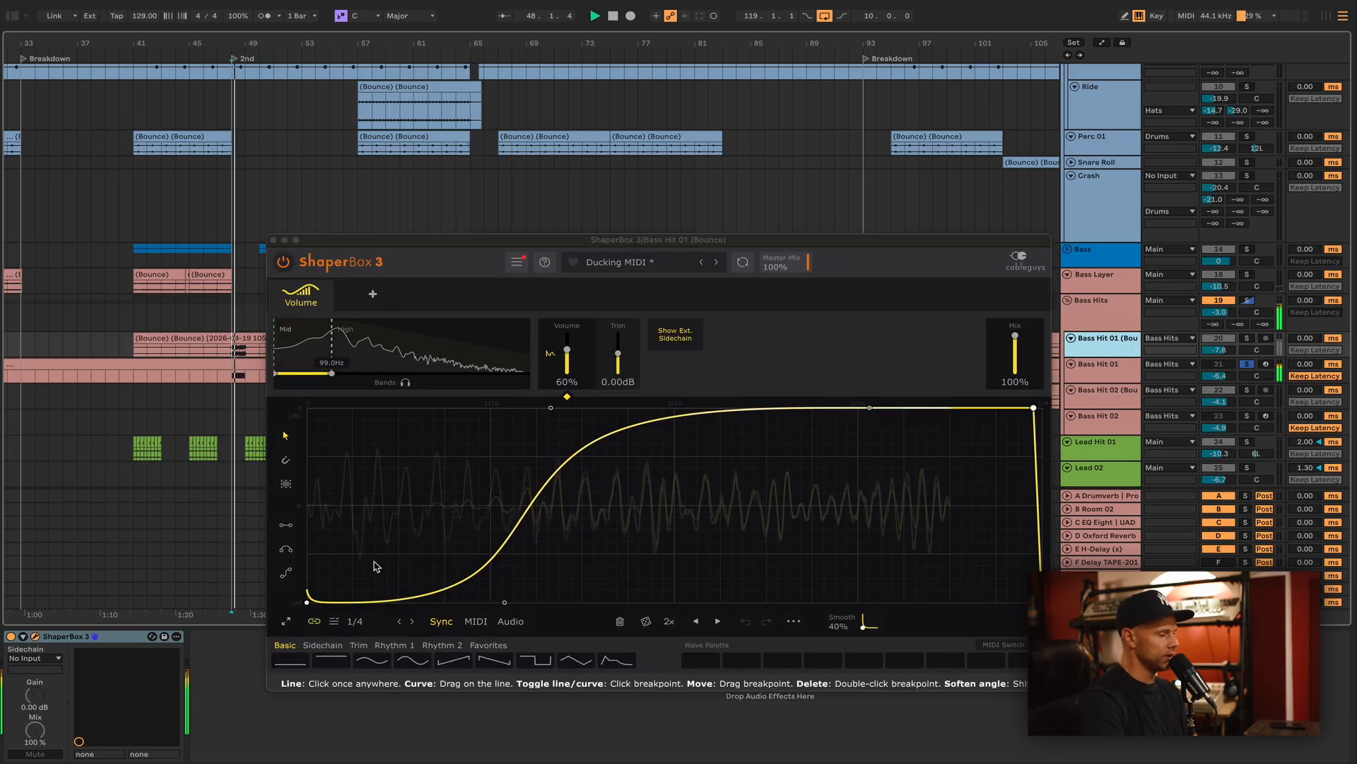
key(space)
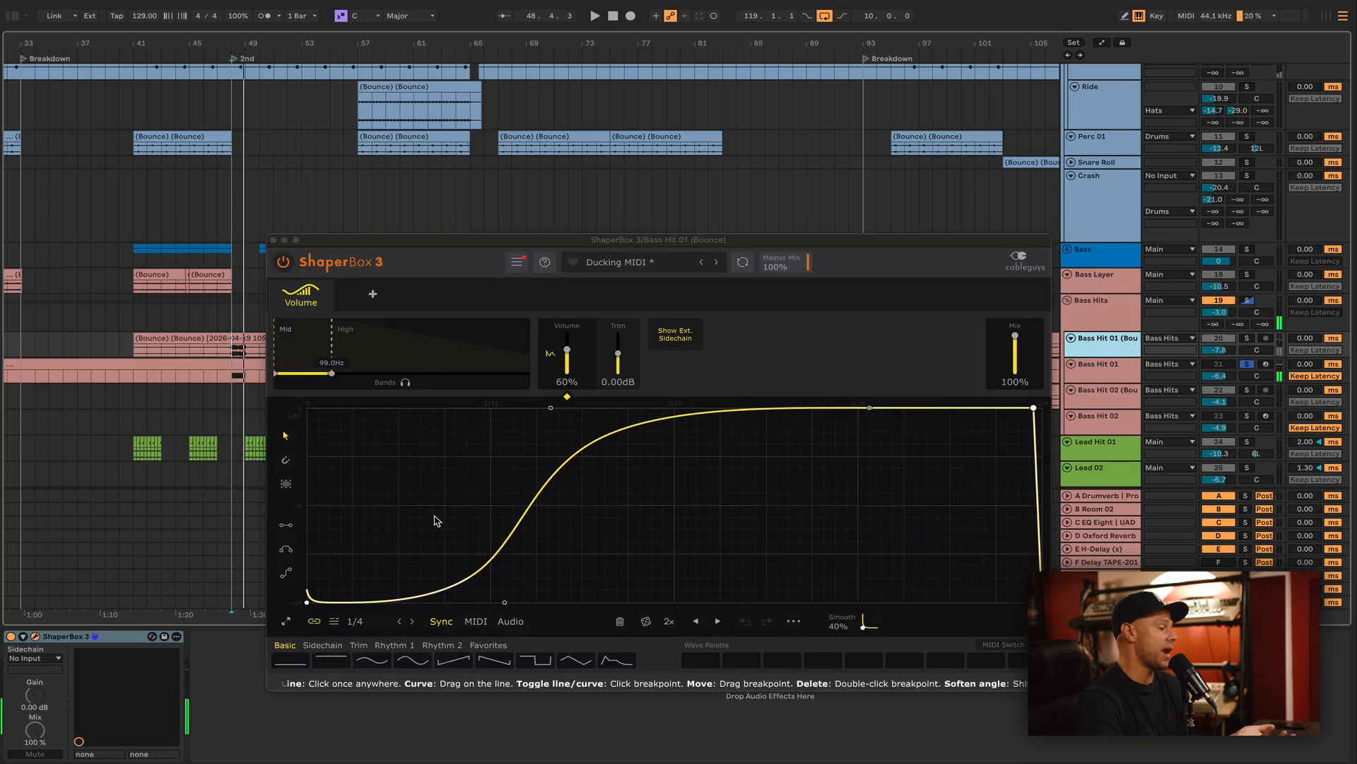
click(274, 241)
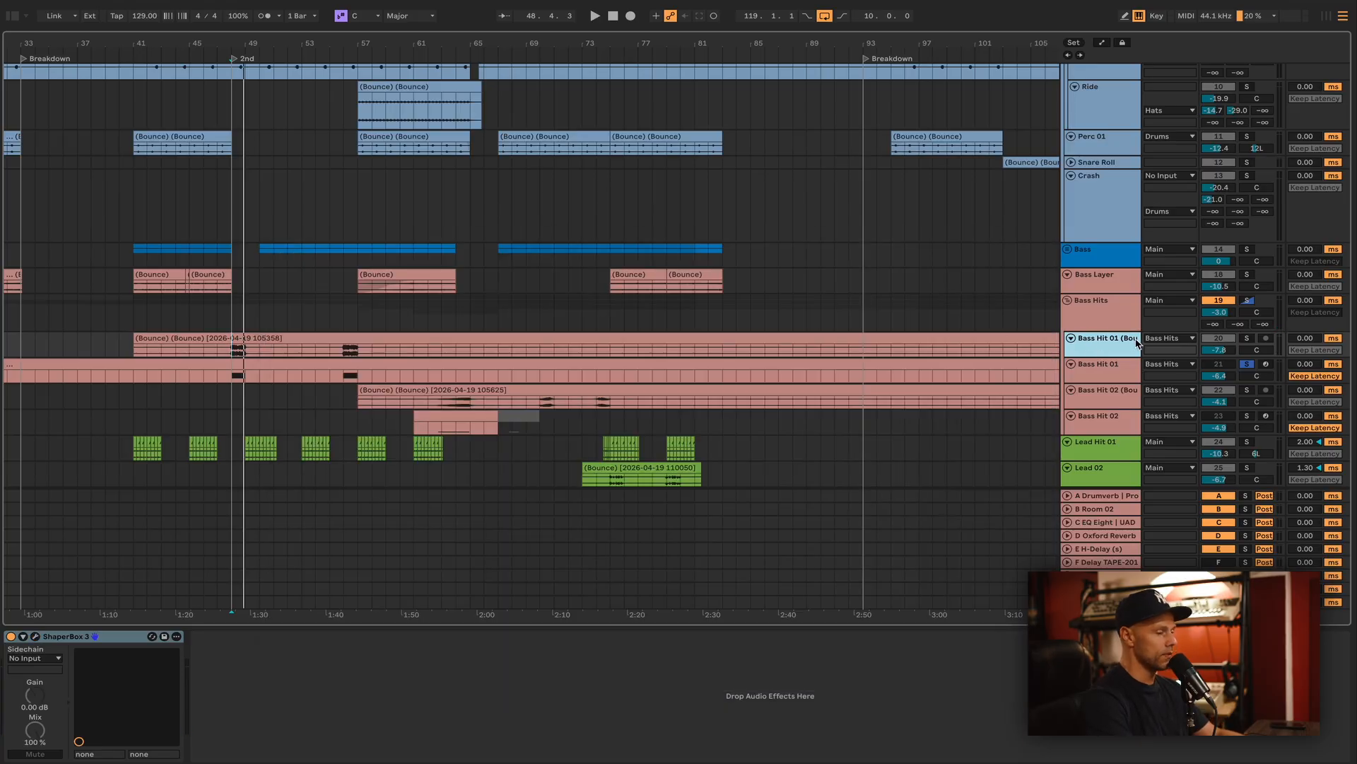
Solo the bounced Bass Hit 01 track, play its hit, and release the solo to hear it in the full mix.
click(1248, 338)
key(space)
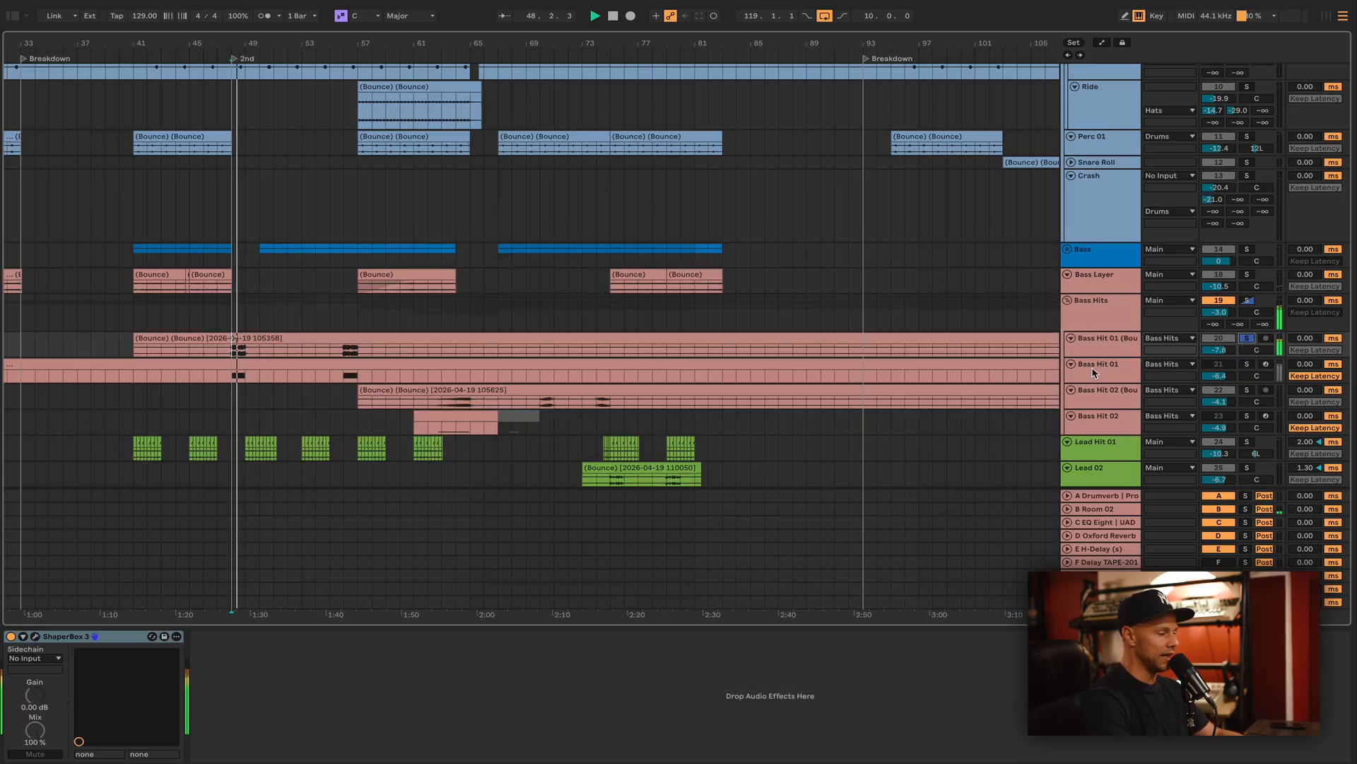
key(space)
click(1248, 339)
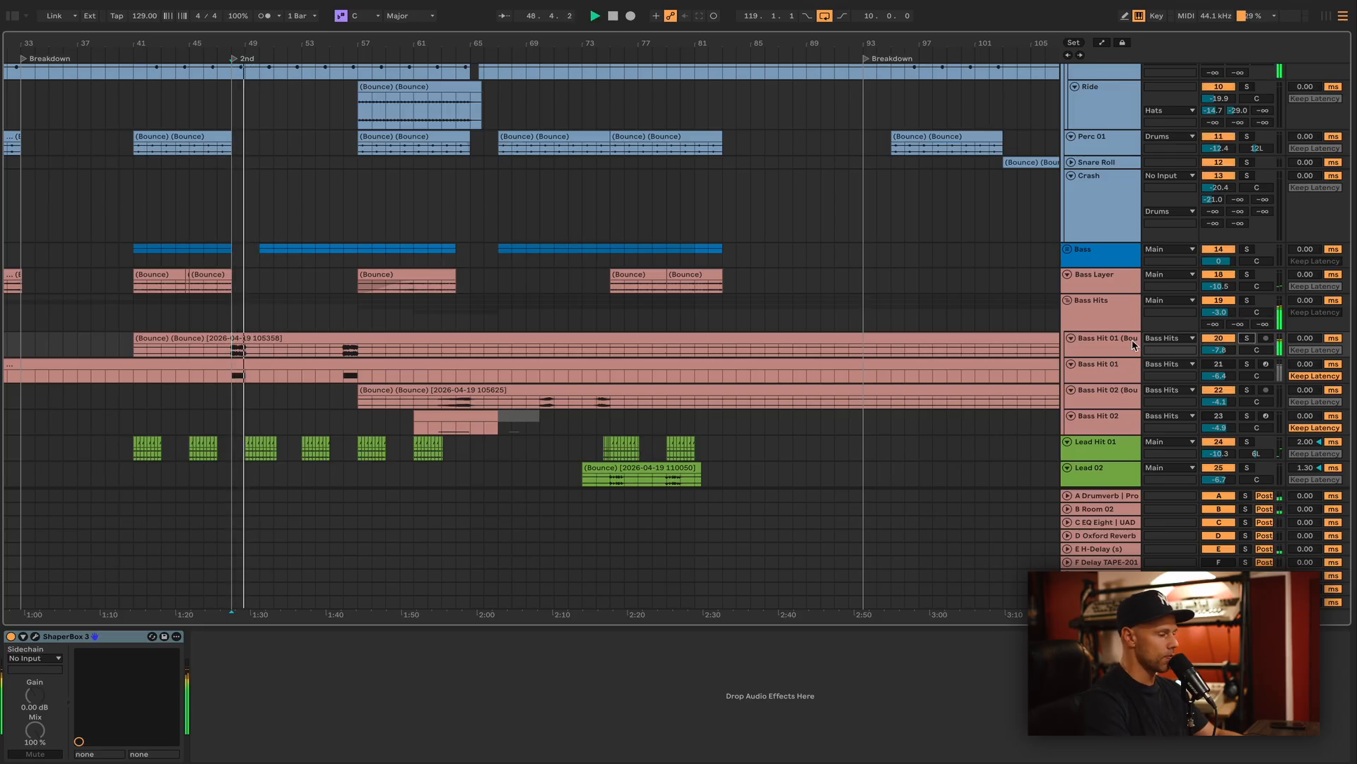
Show the device chain of the bounced Bass Hit 02 track.
click(436, 386)
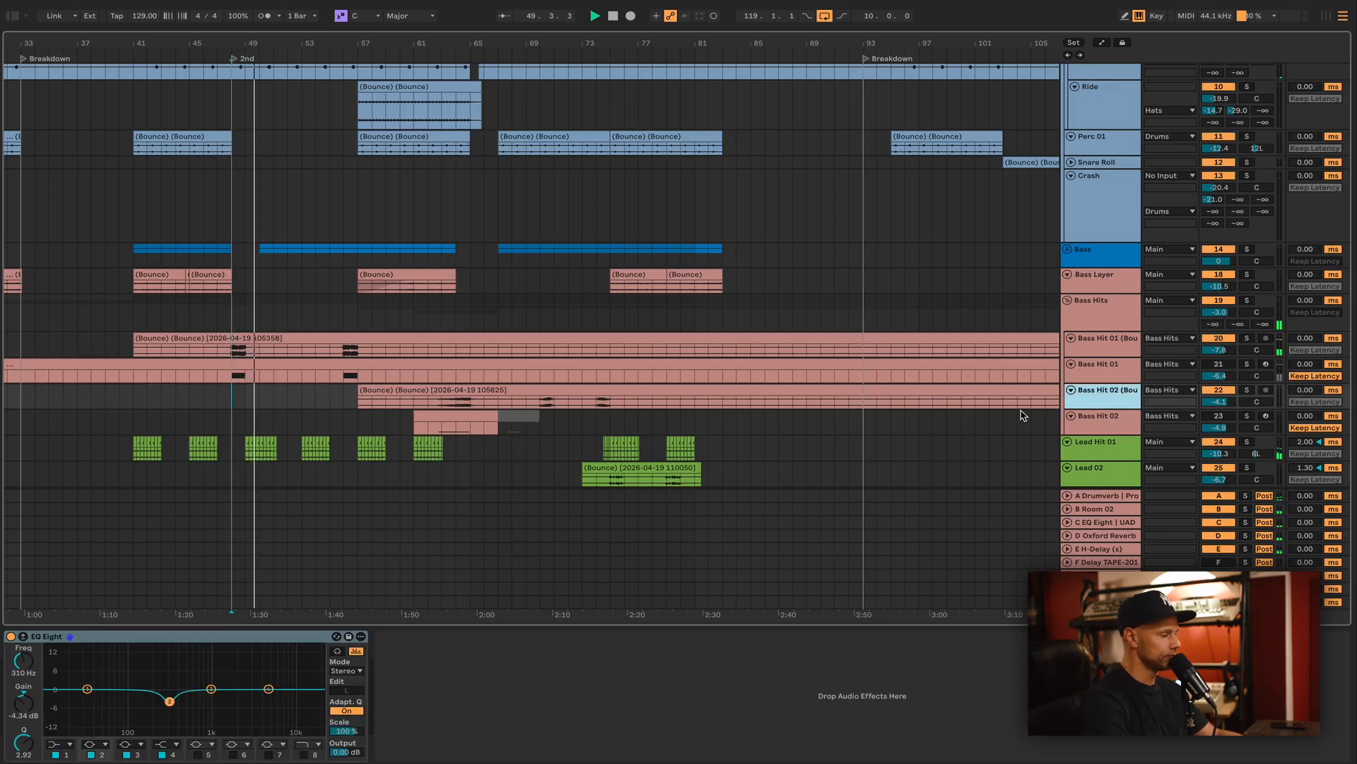
Solo the bounced Bass Hit 02 track and listen to it from bar 63.
click(439, 380)
key(space)
key(space)
click(1112, 394)
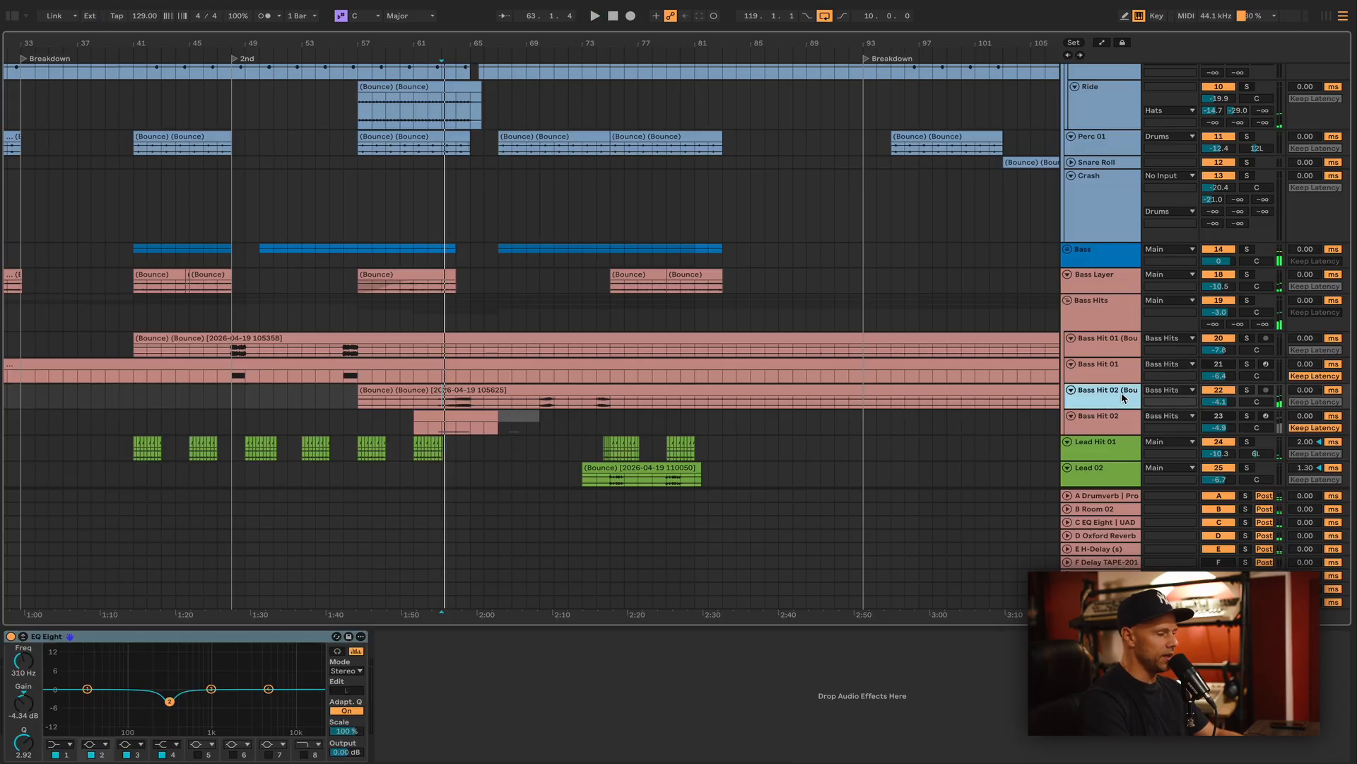
key(space)
click(1248, 389)
scroll(1113, 354, down, 4)
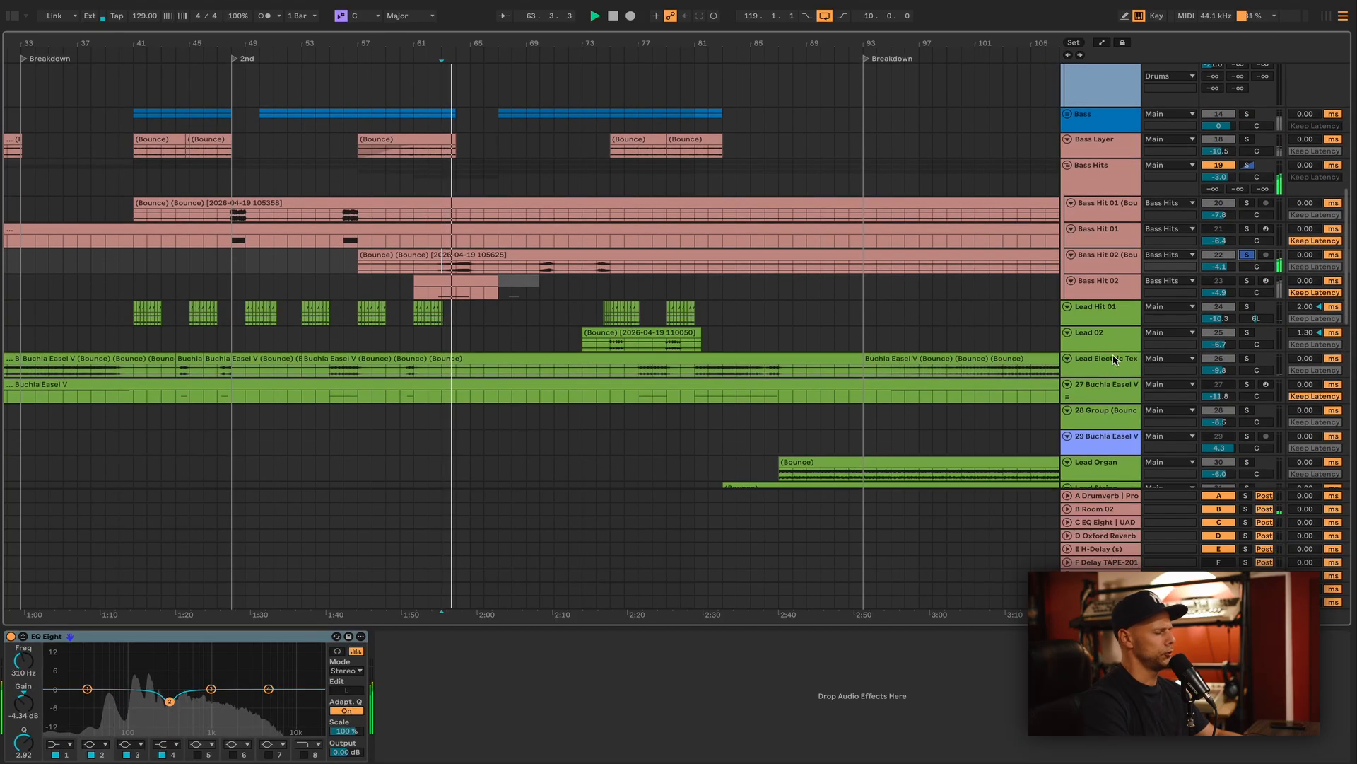
Show the devices of the original Bass Hit 02 track, solo it and play it from bar 63.
click(1113, 285)
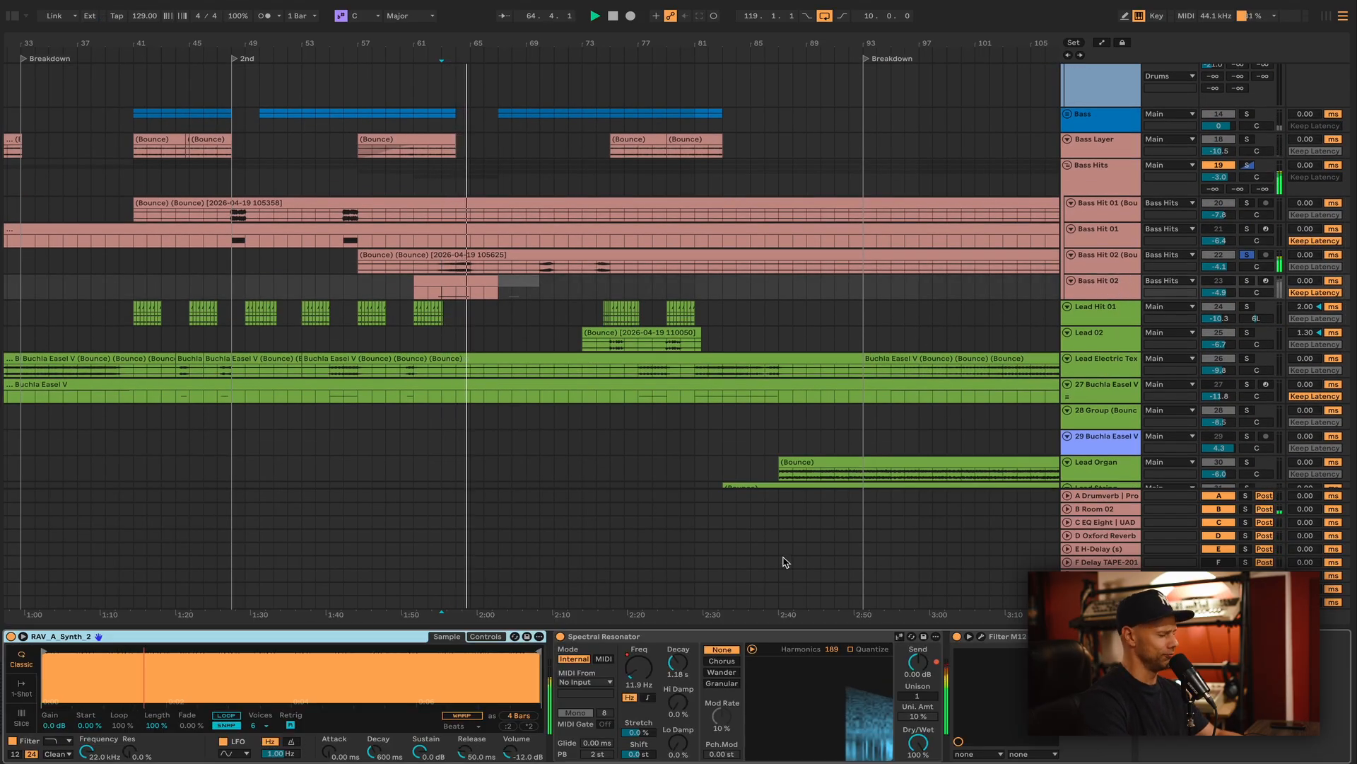
key(space)
click(1248, 281)
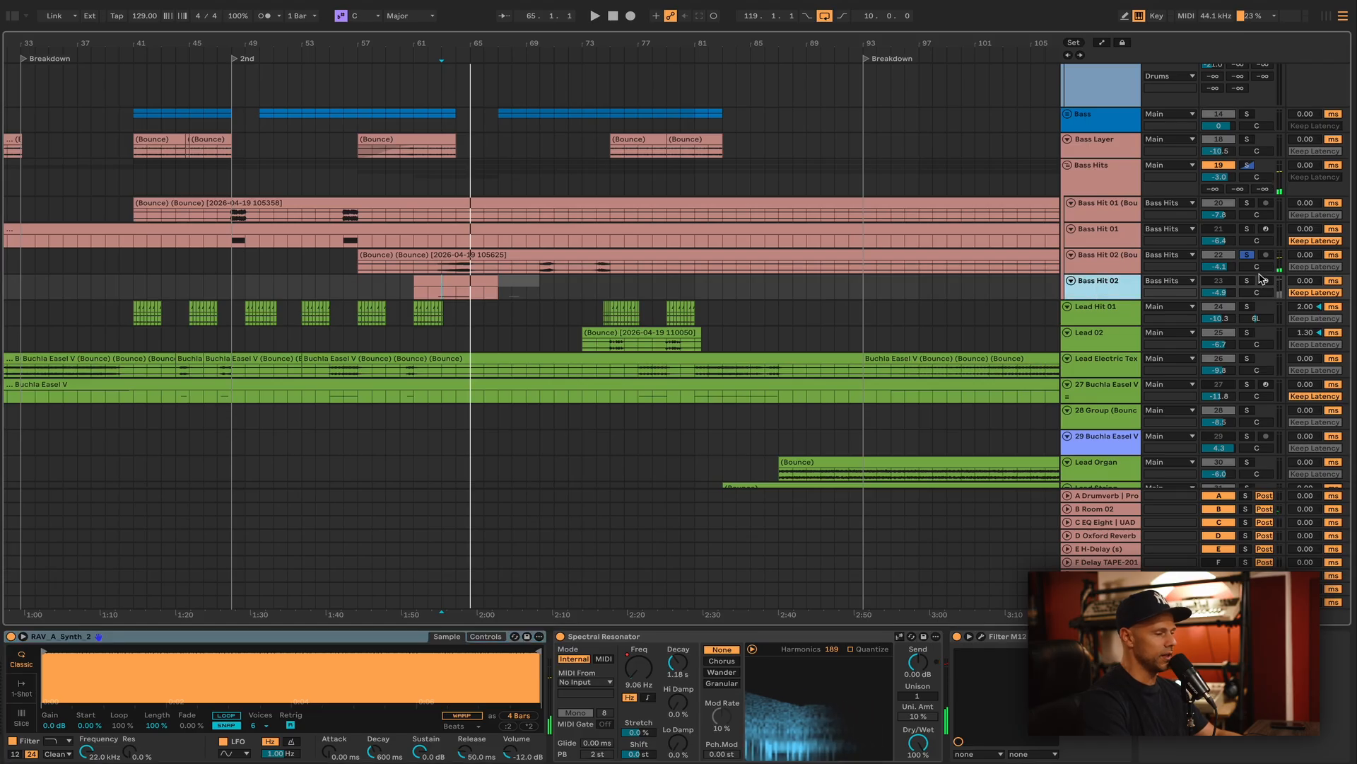
key(space)
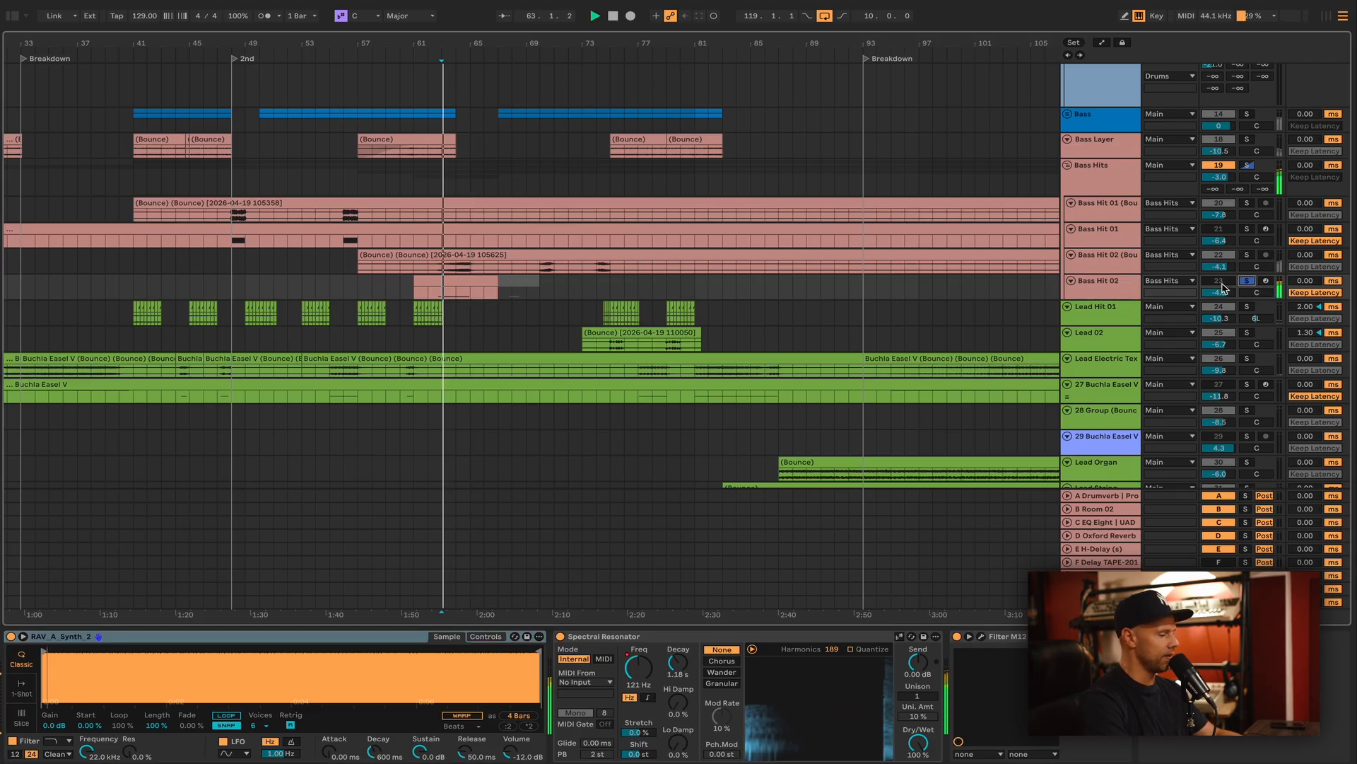
Bypass Spectral Resonator and Filter M12 on Bass Hit 02 and listen to the dry synth sound.
click(561, 636)
click(956, 636)
key(space)
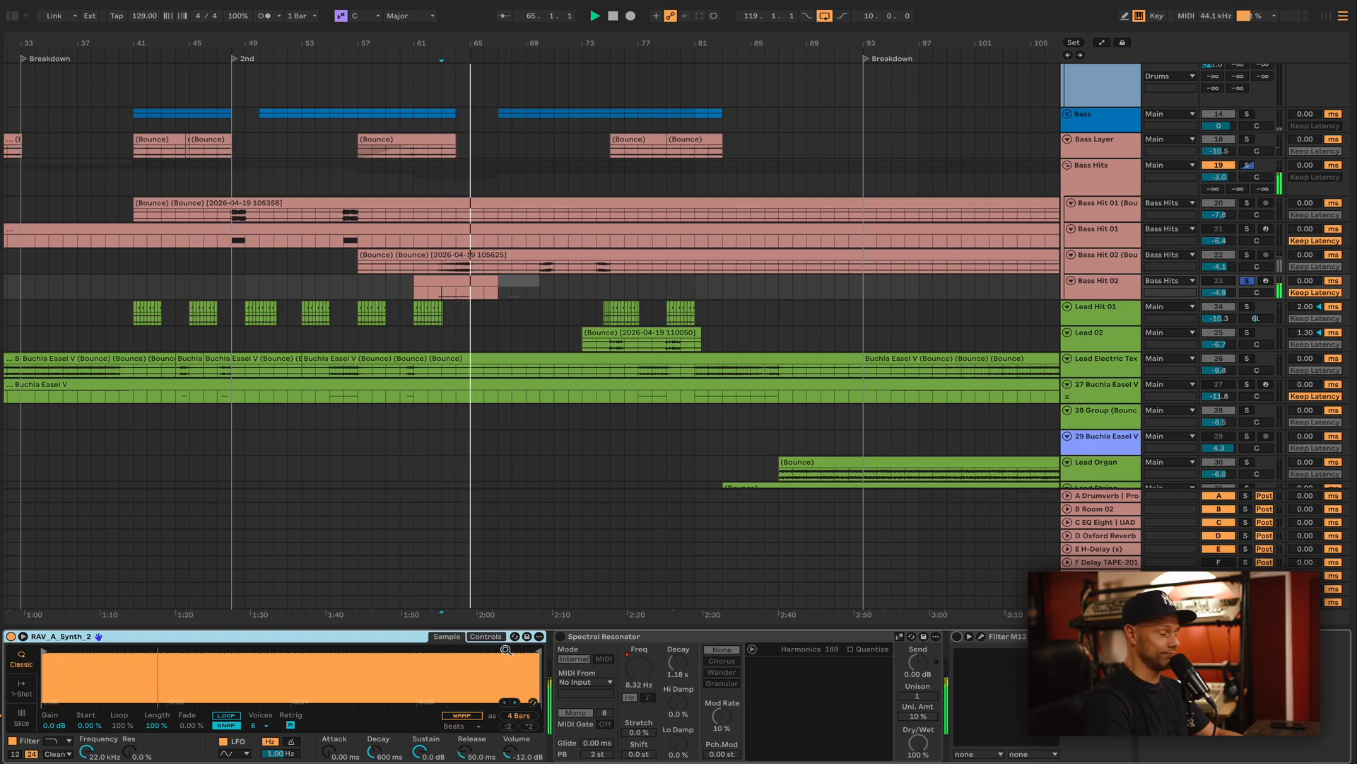
click(1100, 290)
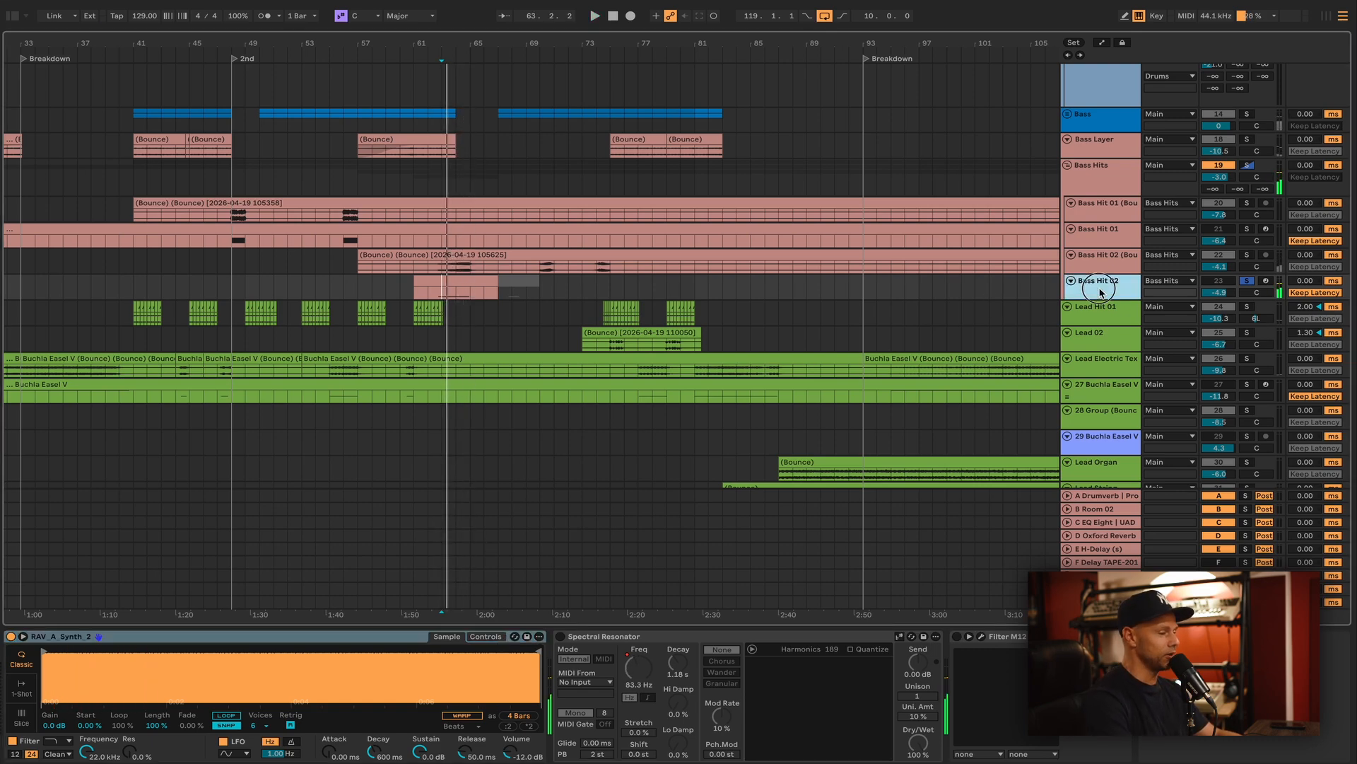
Re-enable Spectral Resonator on Bass Hit 02, listen to its effect, and switch Filter M12 back on.
click(562, 636)
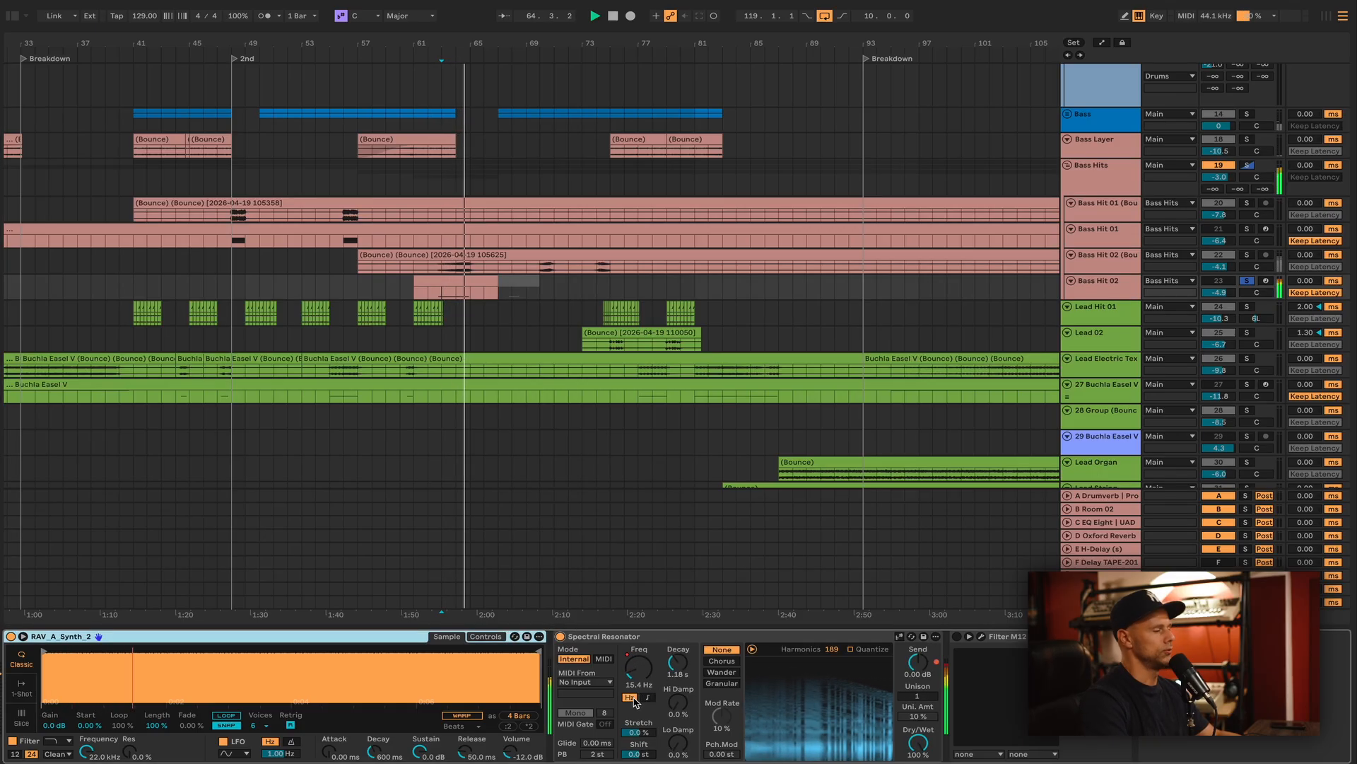
key(space)
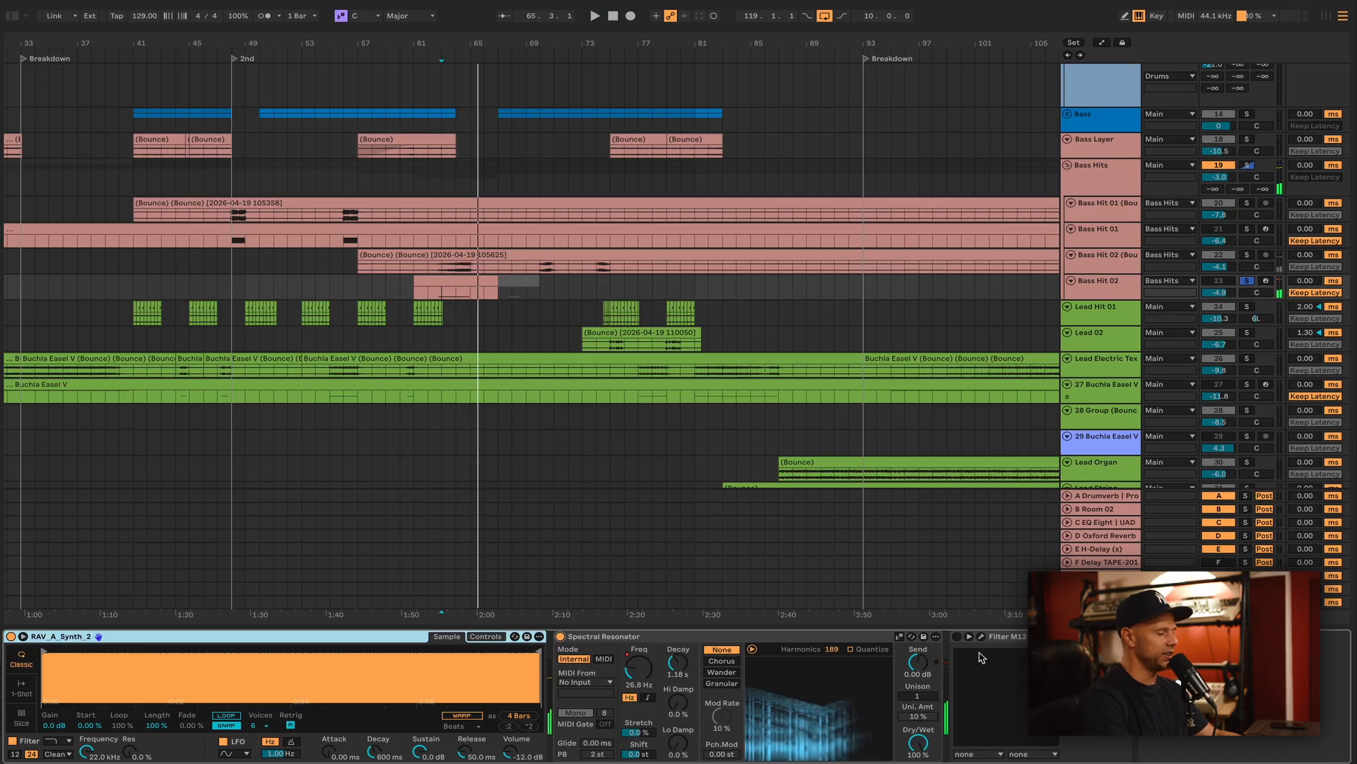
click(956, 637)
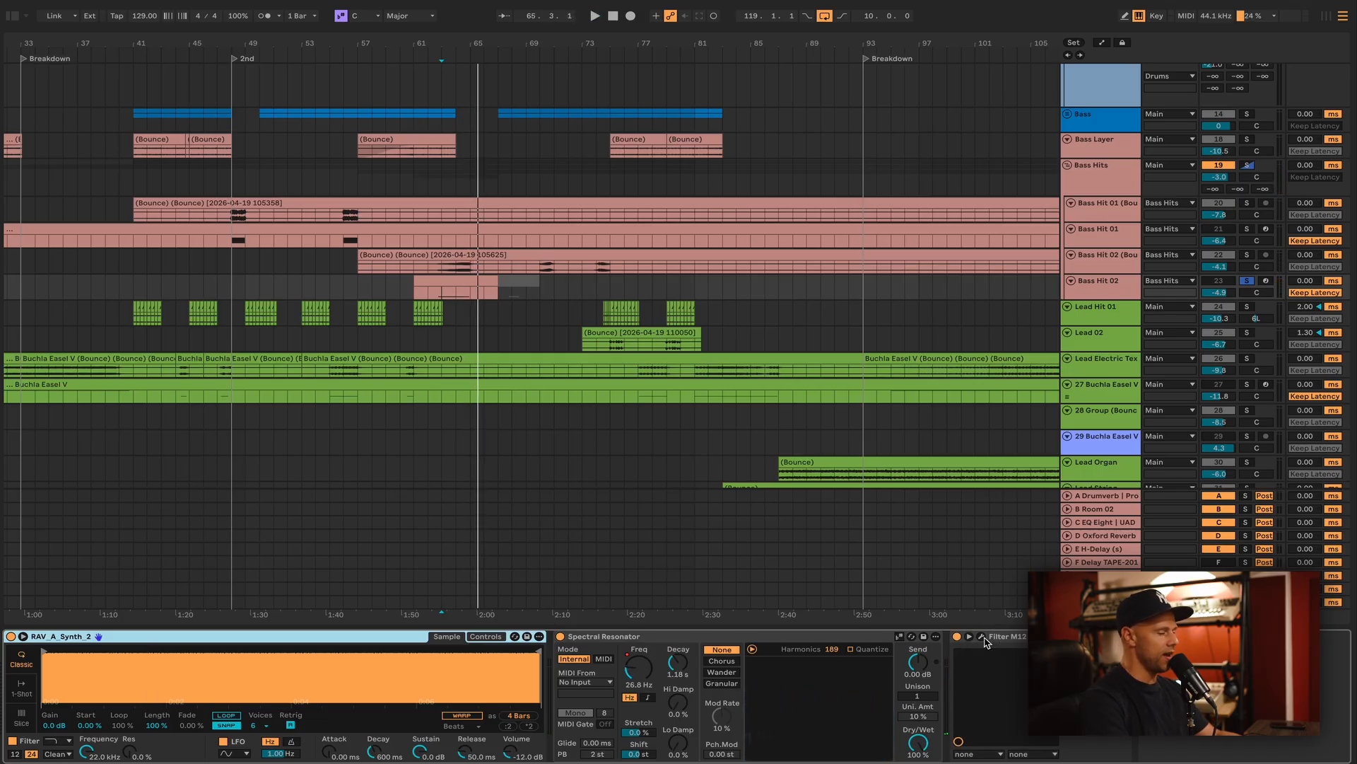
Inspect the Filter M12 settings on Bass Hit 02 during playback, close the plugin window and unsolo the track.
click(983, 637)
drag(739, 312, 585, 164)
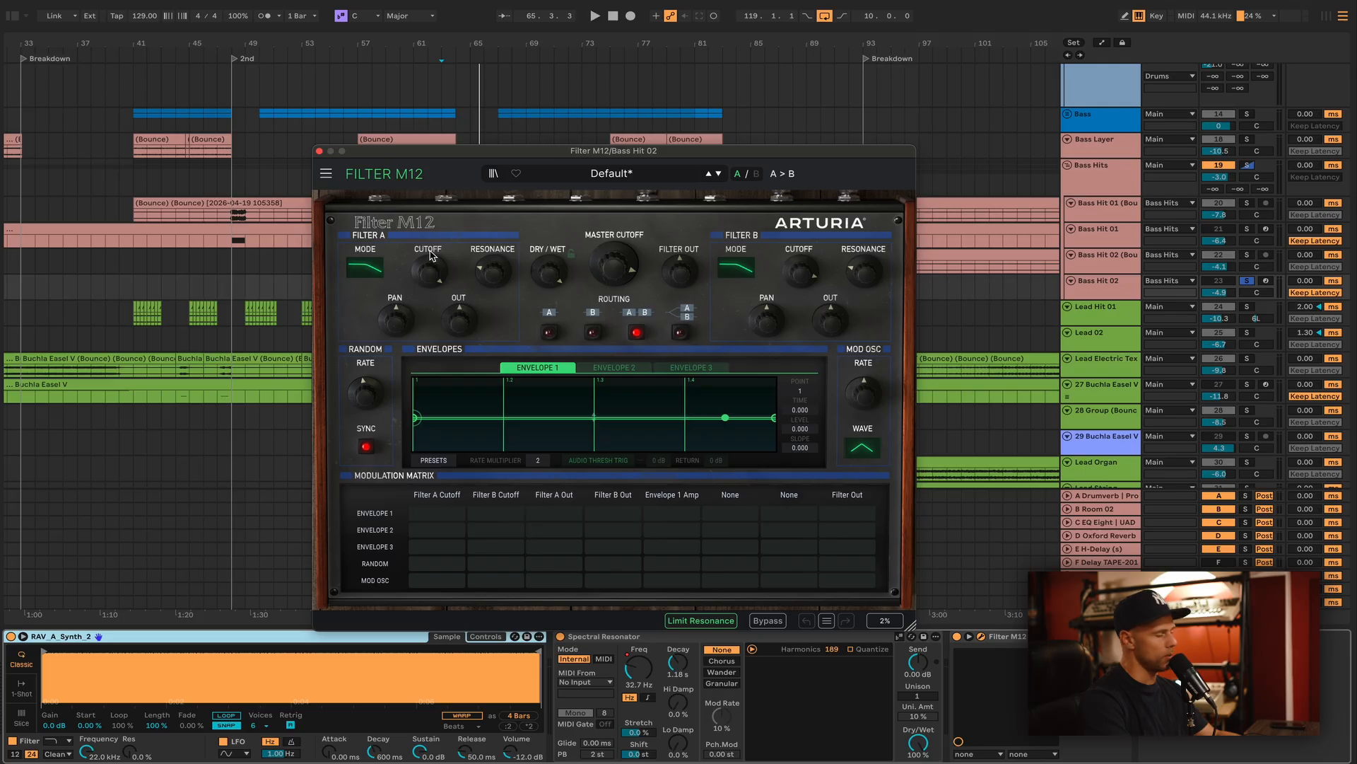
key(space)
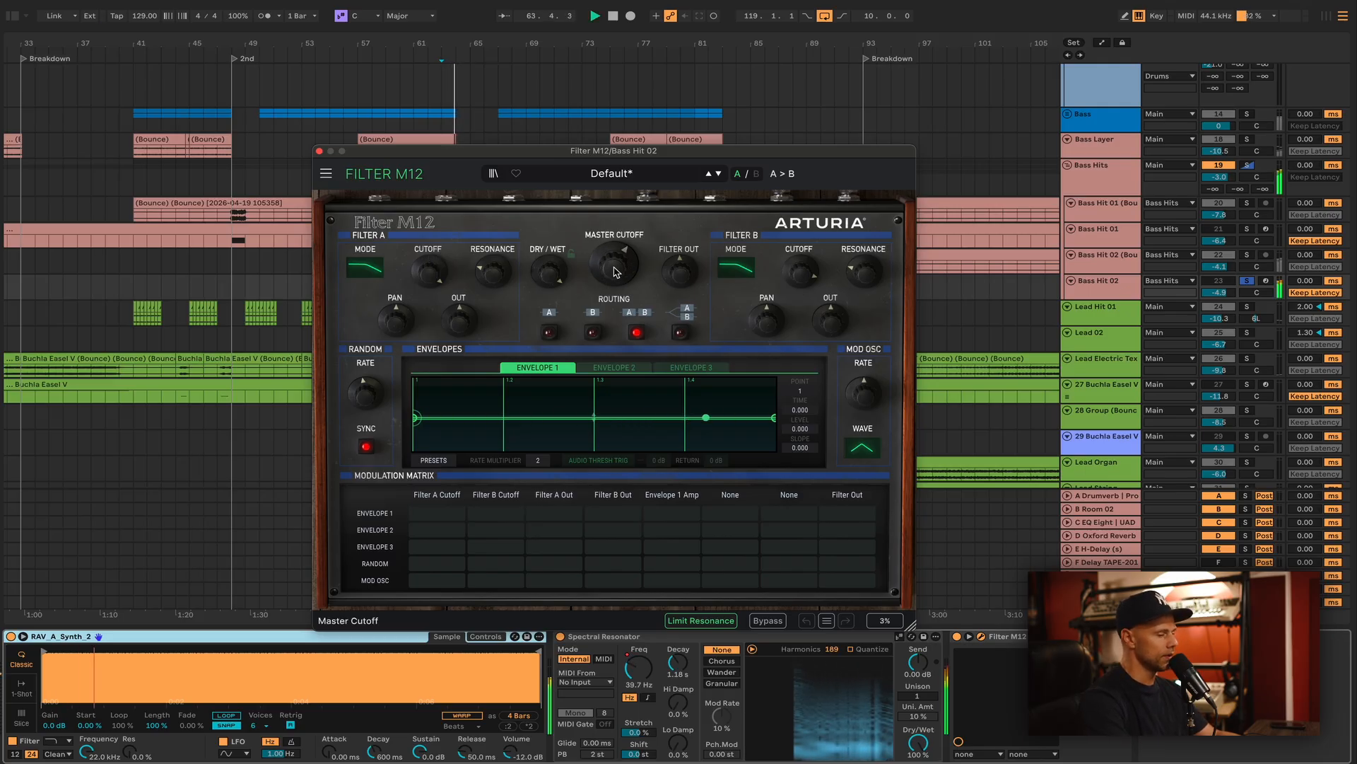
click(319, 152)
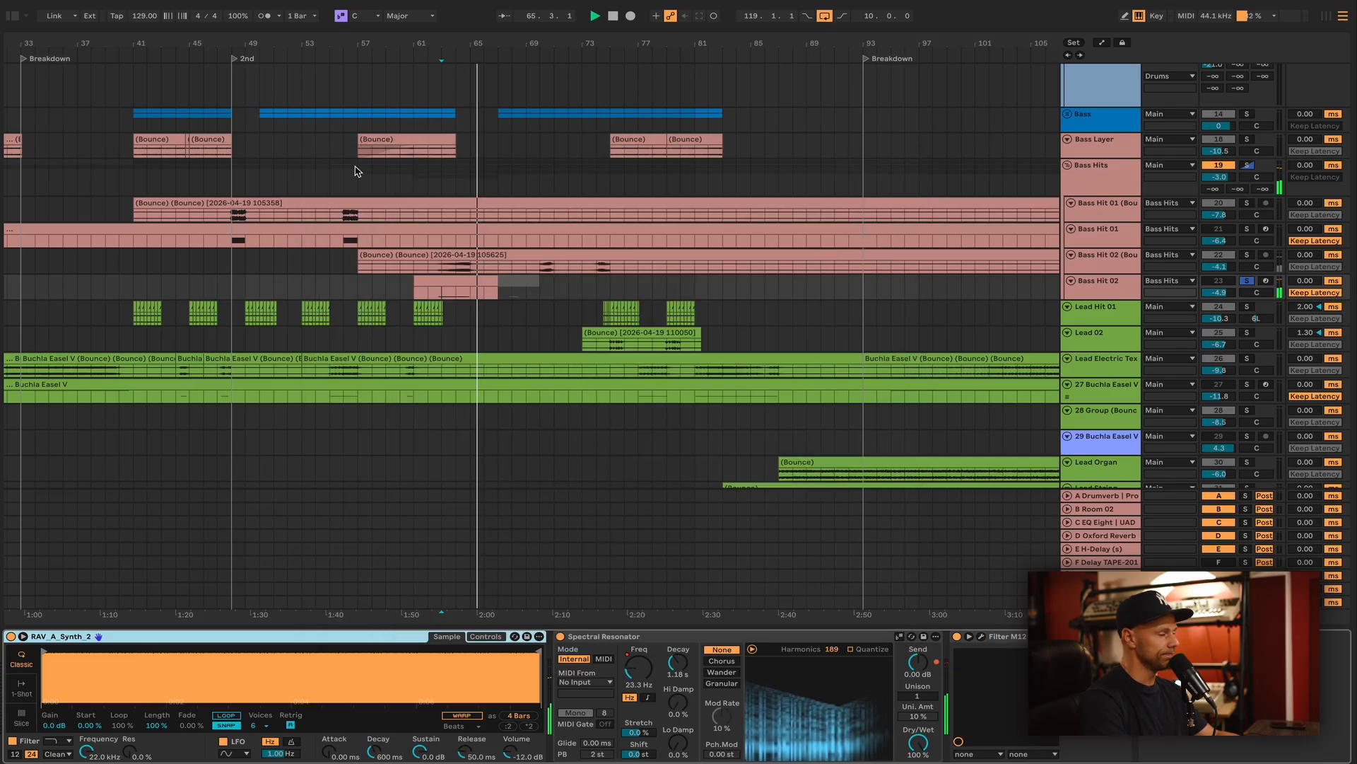
click(1247, 282)
key(space)
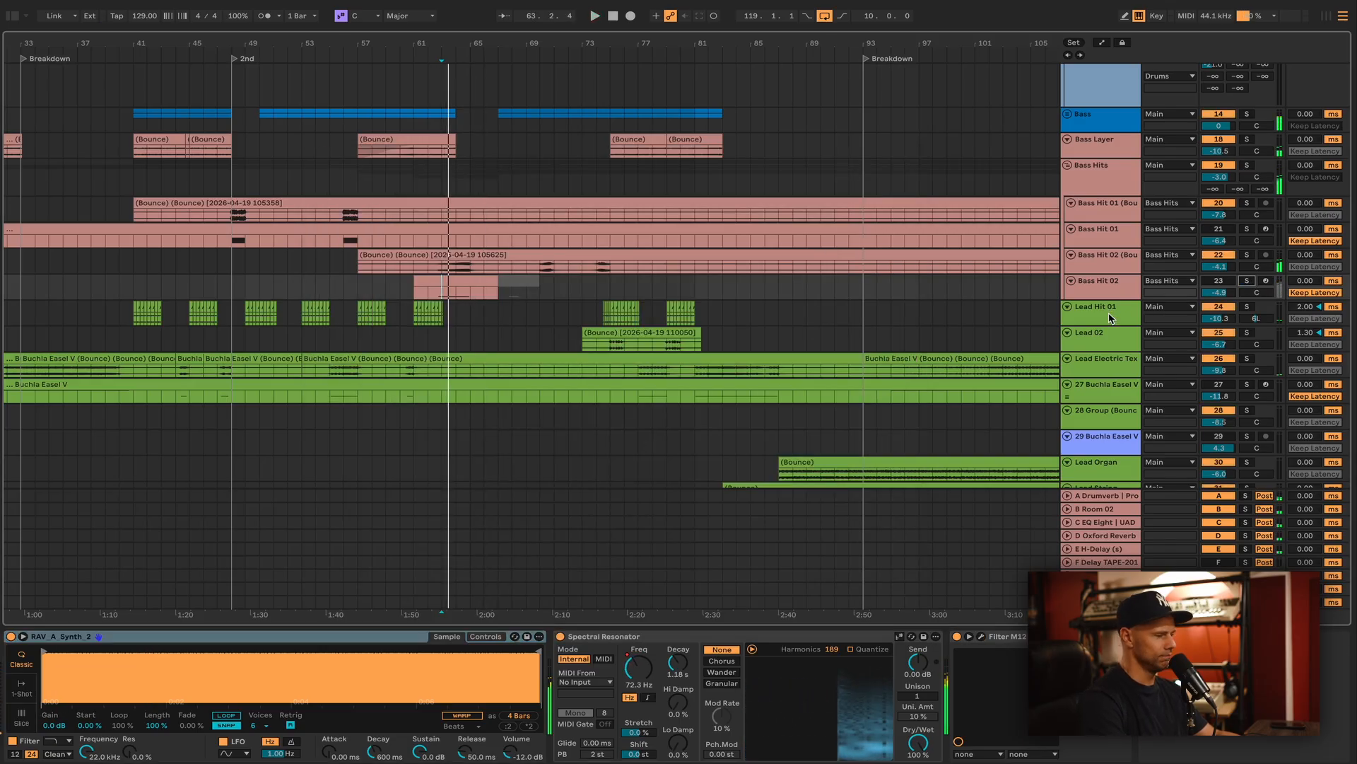
Listen to Lead Hit 01 from bar 53 in the full mix and soloed, and clear its solo.
click(1103, 308)
key(space)
click(305, 315)
key(space)
key(space)
click(1248, 309)
key(space)
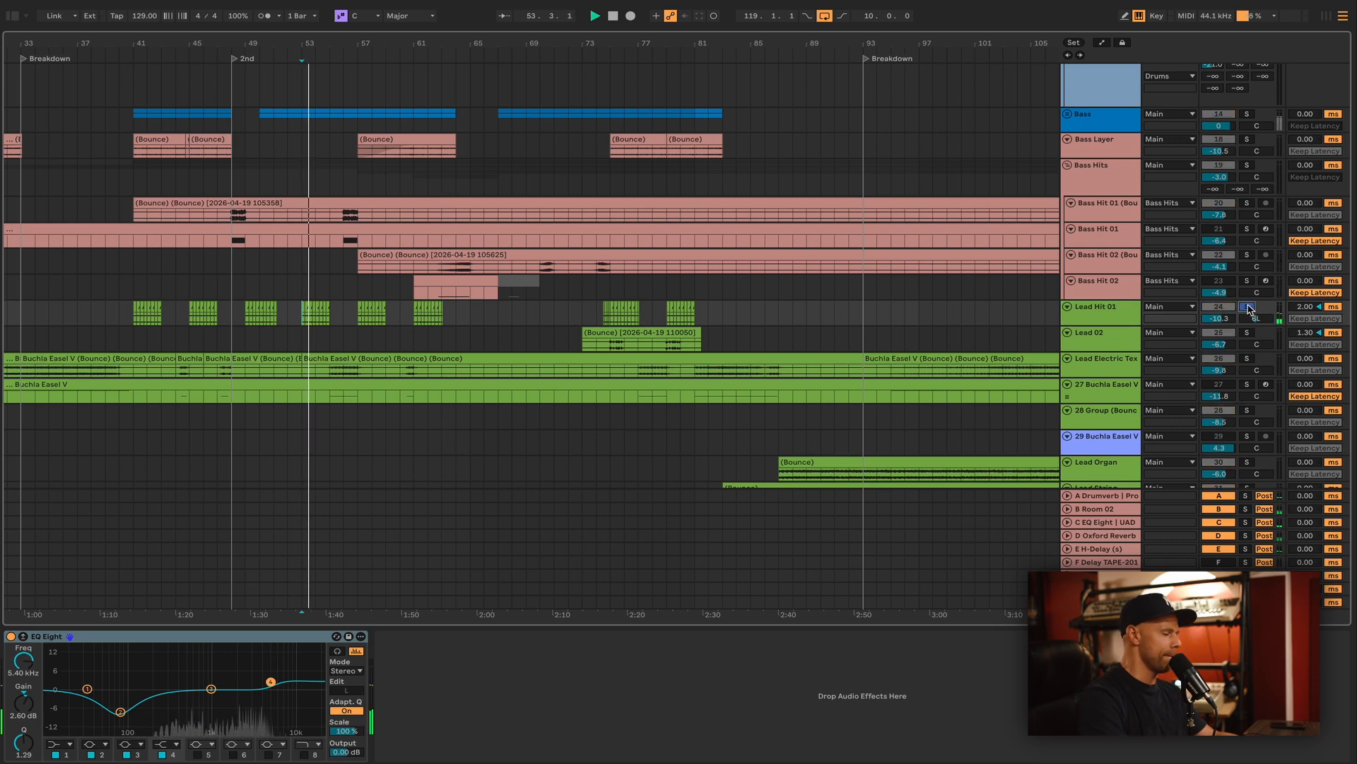
click(1249, 309)
key(space)
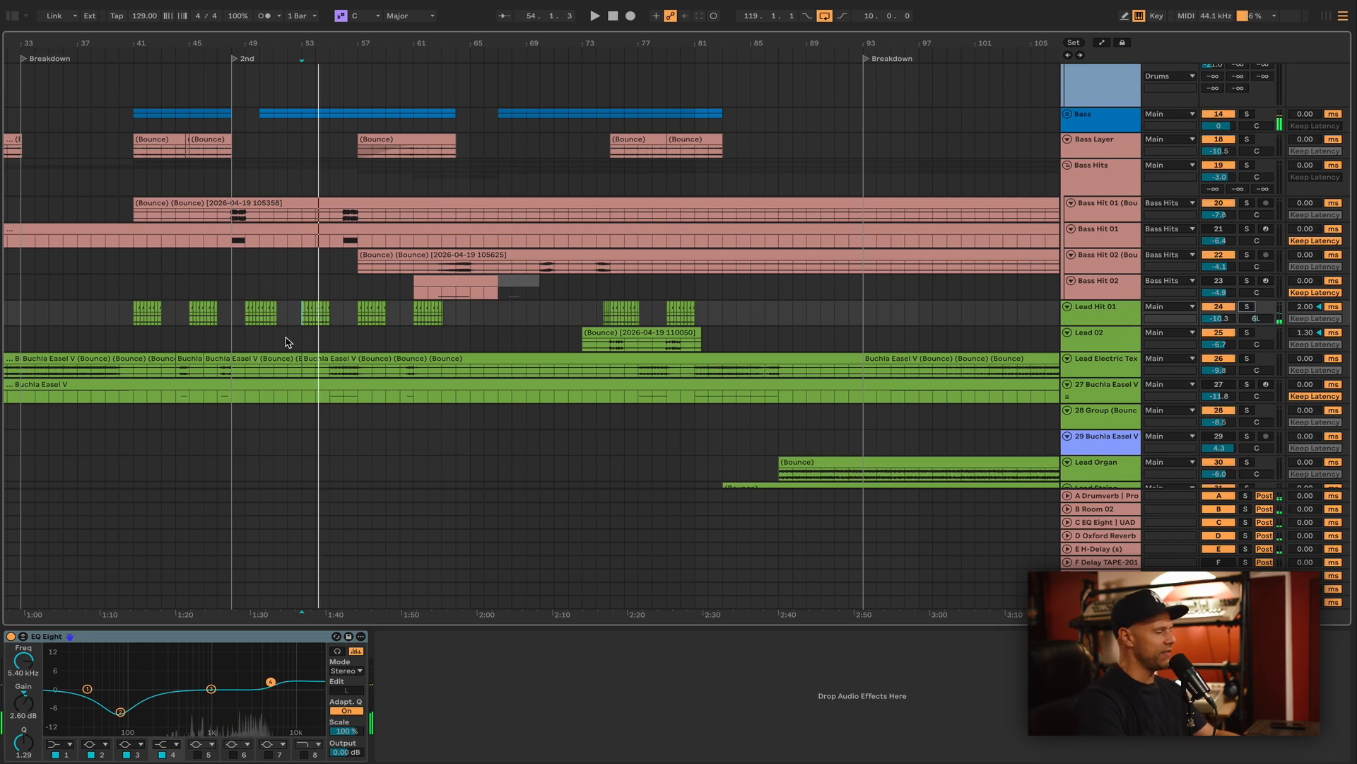
Play Lead Hit 01 from bar 41, enlarge its track until the send levels show, and solo it.
click(134, 321)
key(space)
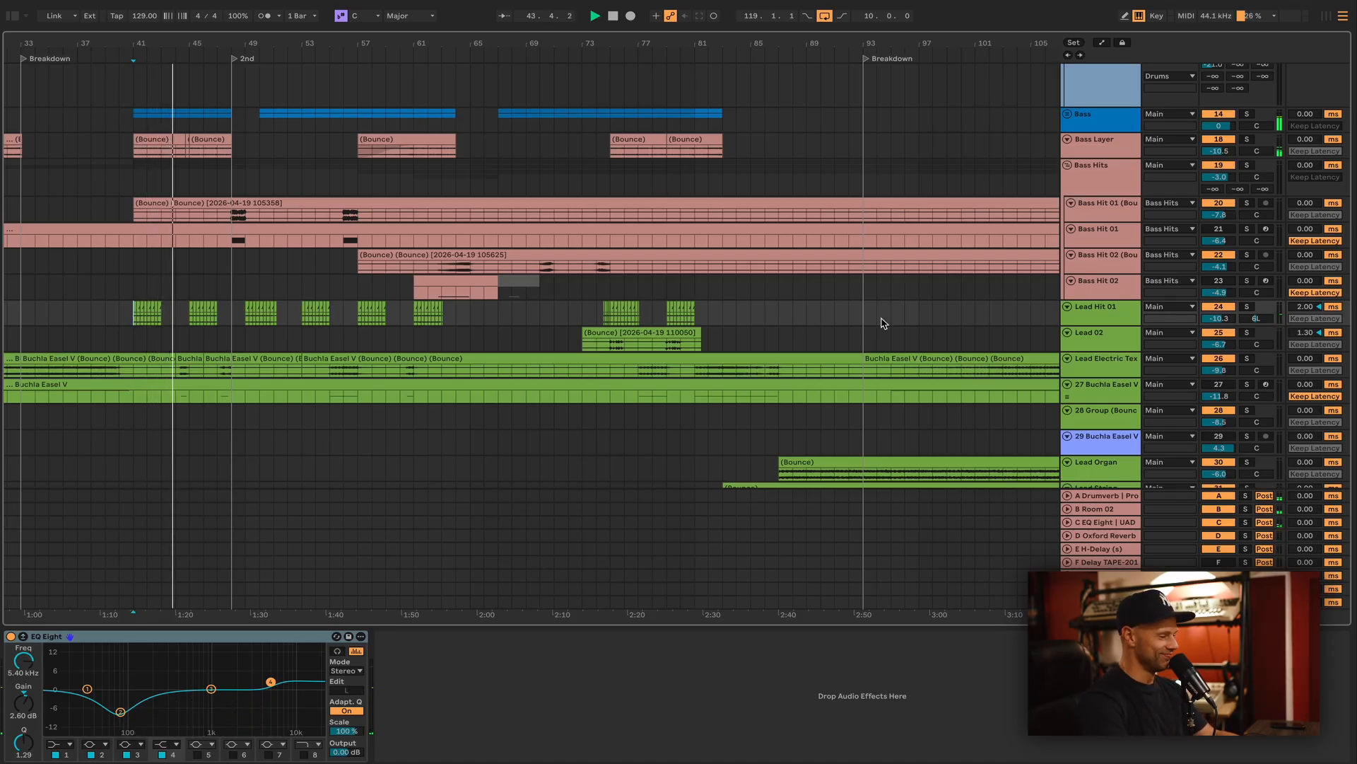
click(1101, 319)
drag(1100, 326, 1098, 371)
click(1247, 306)
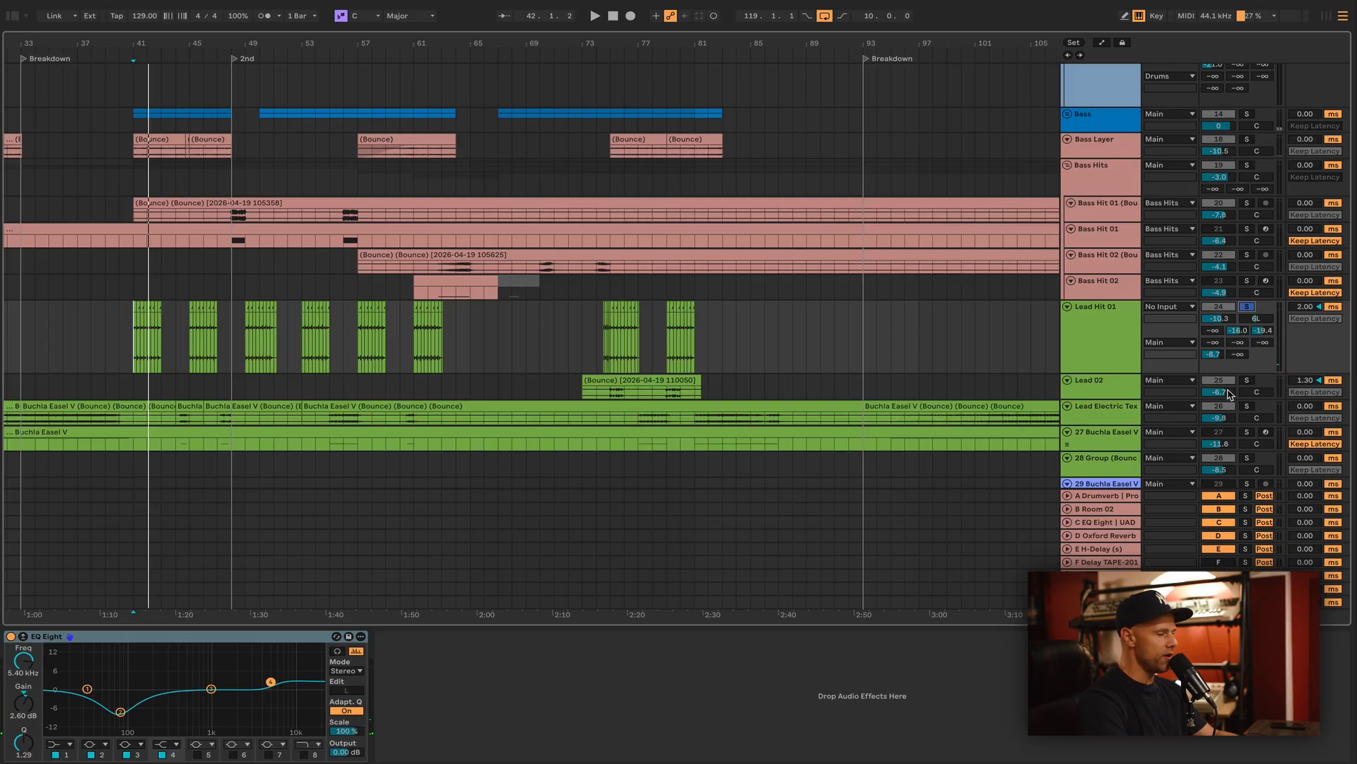
Solo return tracks A, B and C together and listen to their reverbs from bar 41.
click(1161, 524)
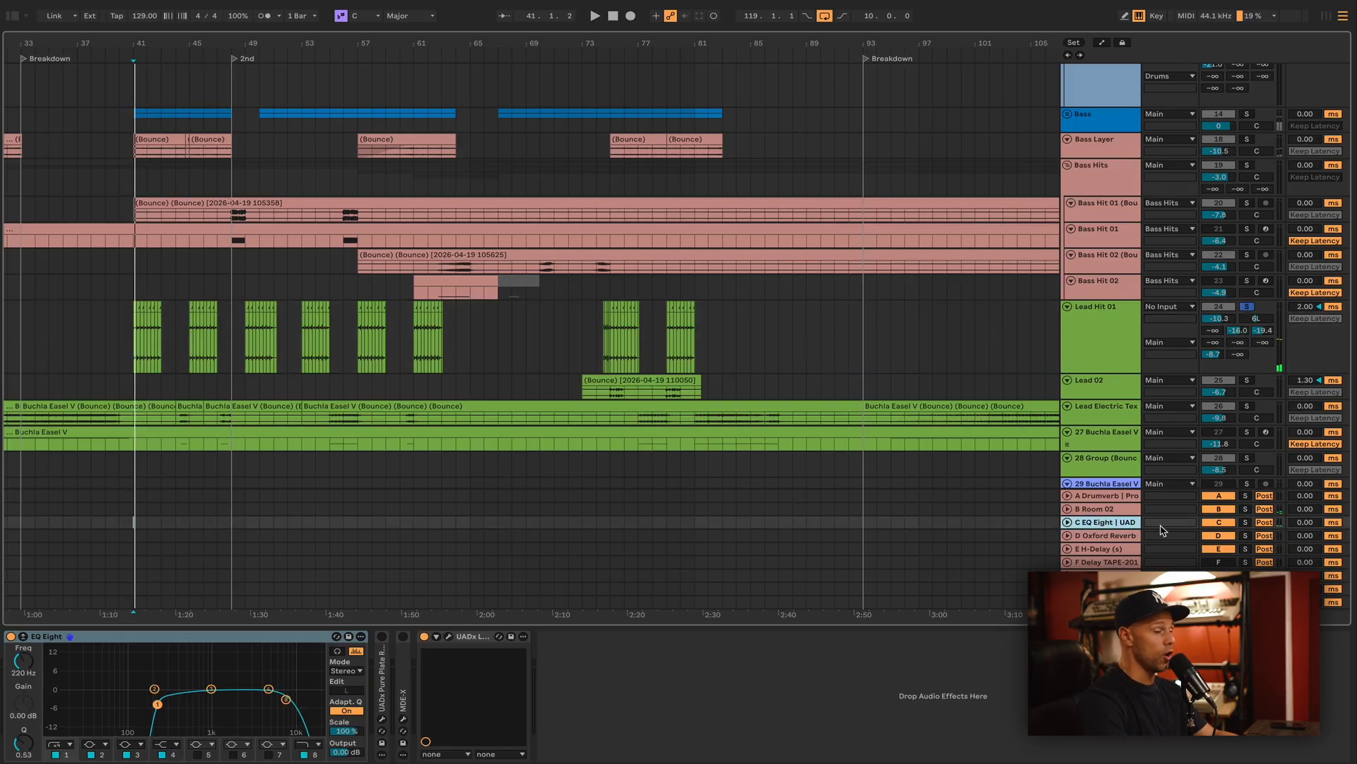
click(1245, 522)
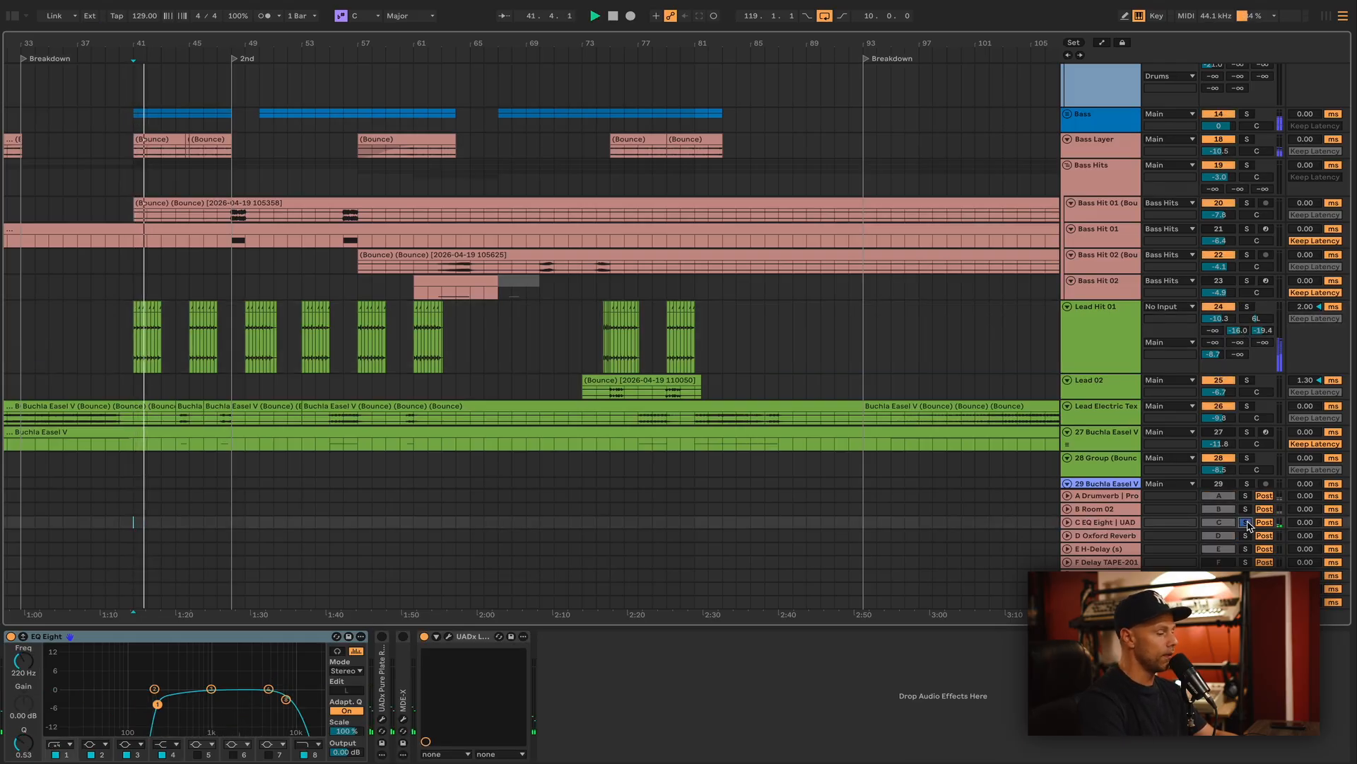
super+click(1246, 508)
super+click(1246, 496)
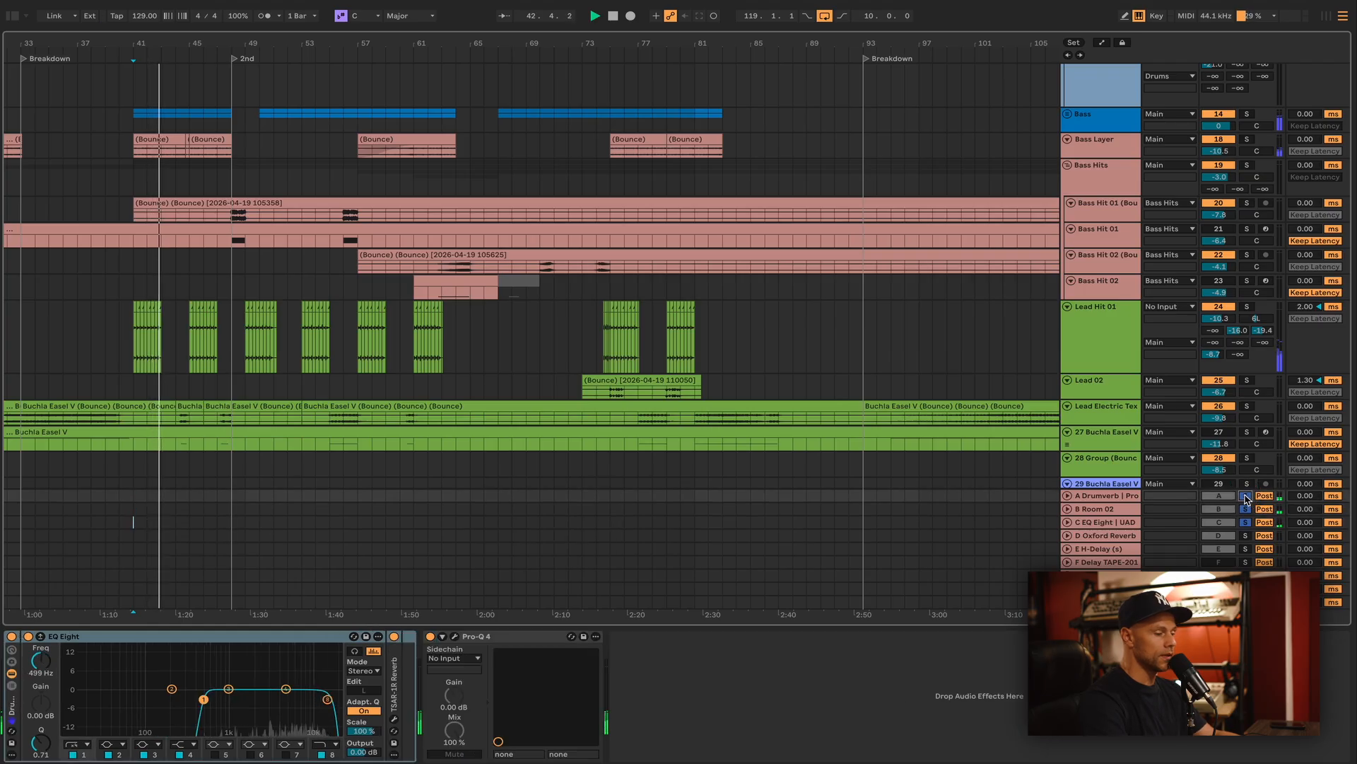
click(1124, 524)
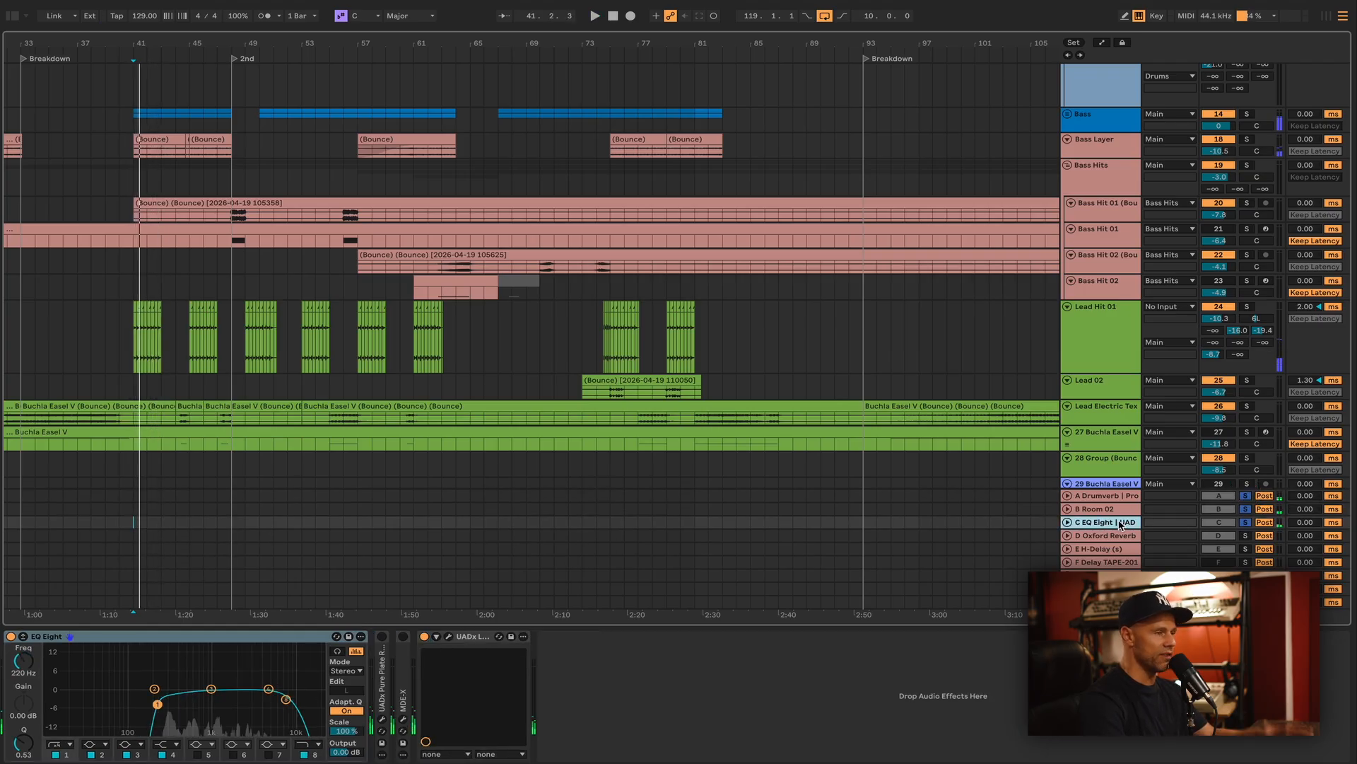
key(space)
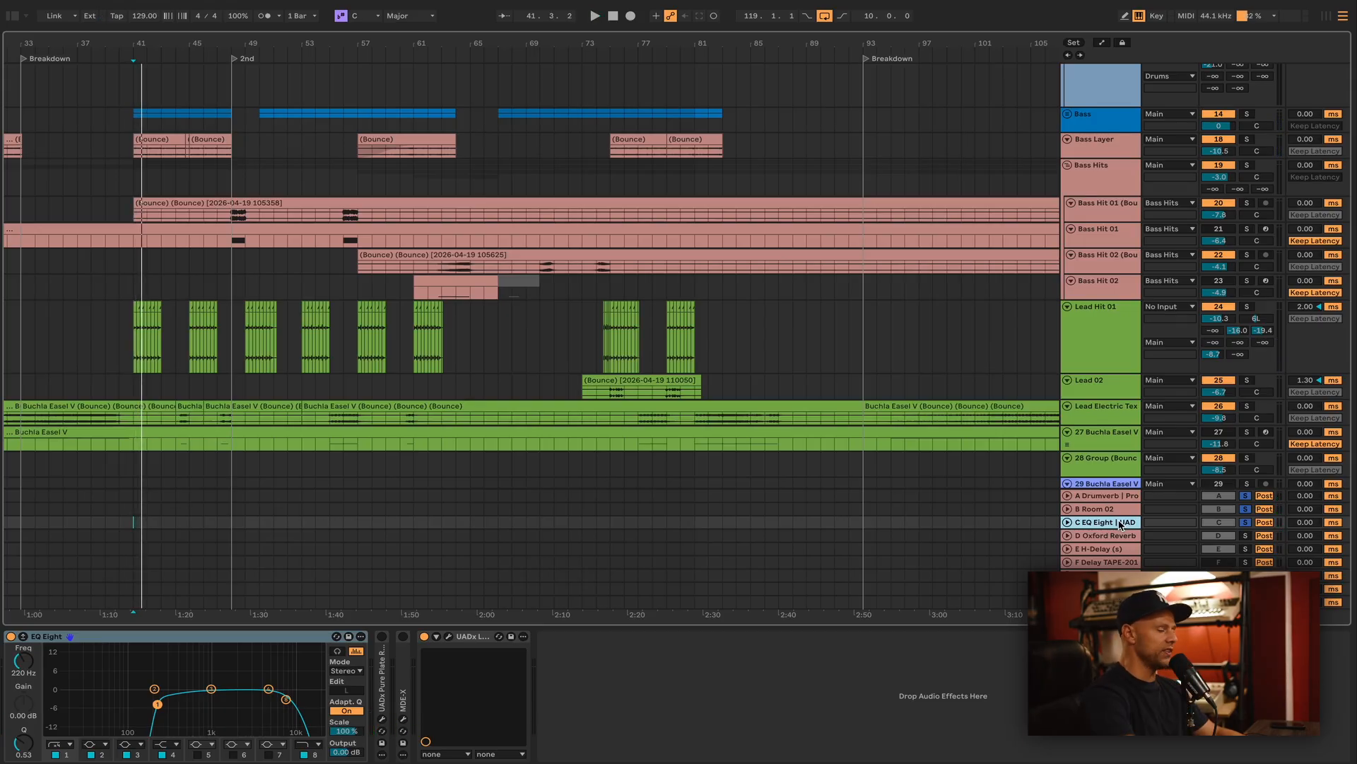
key(space)
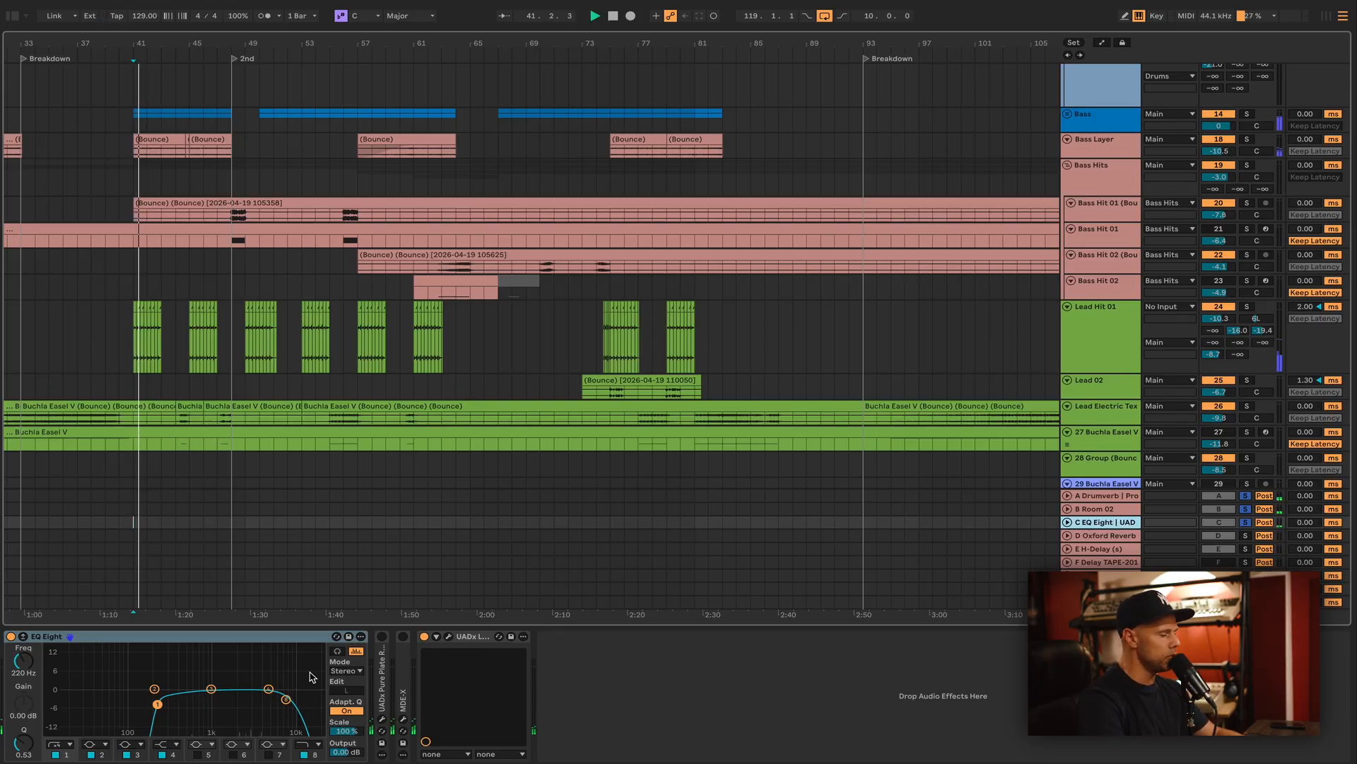
Inspect the Lexicon 224 reverb and EQ Eight's band 8 on return C during playback.
click(448, 636)
key(space)
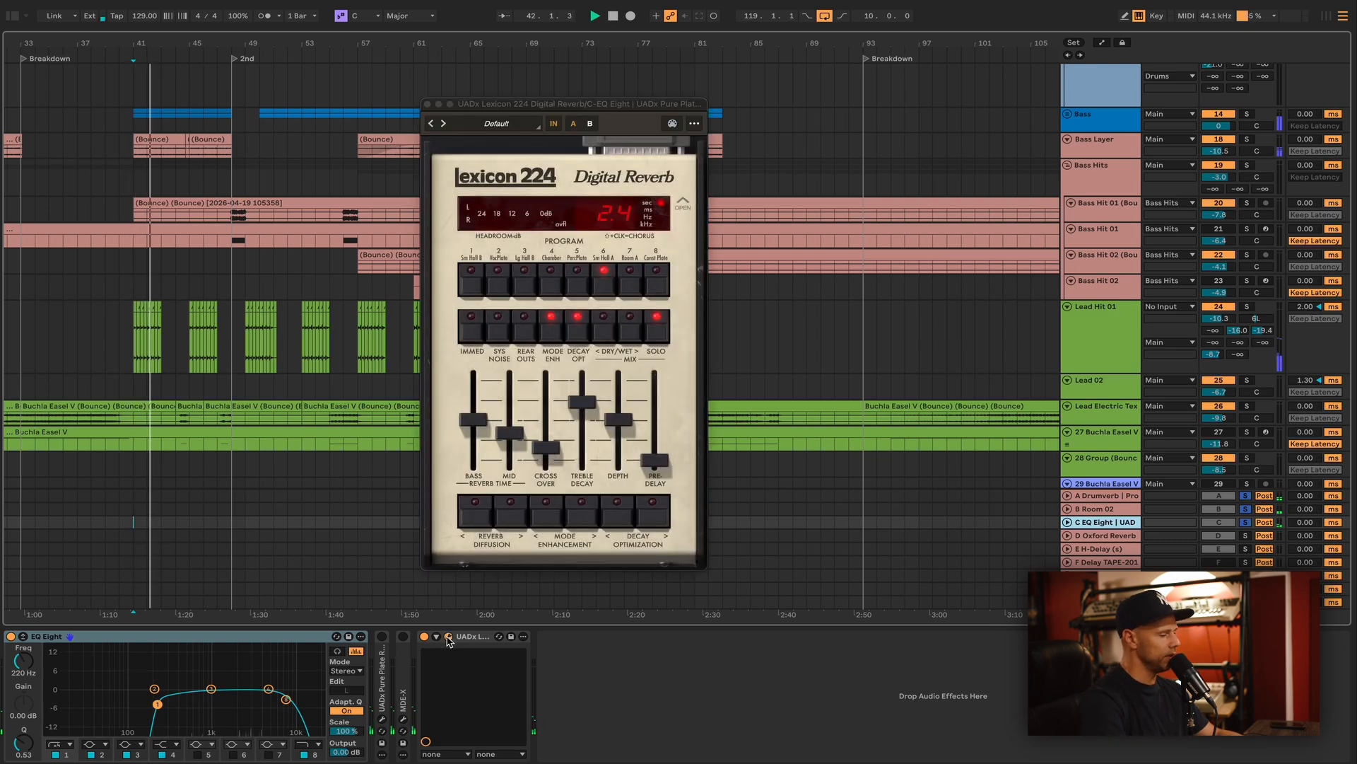
click(448, 636)
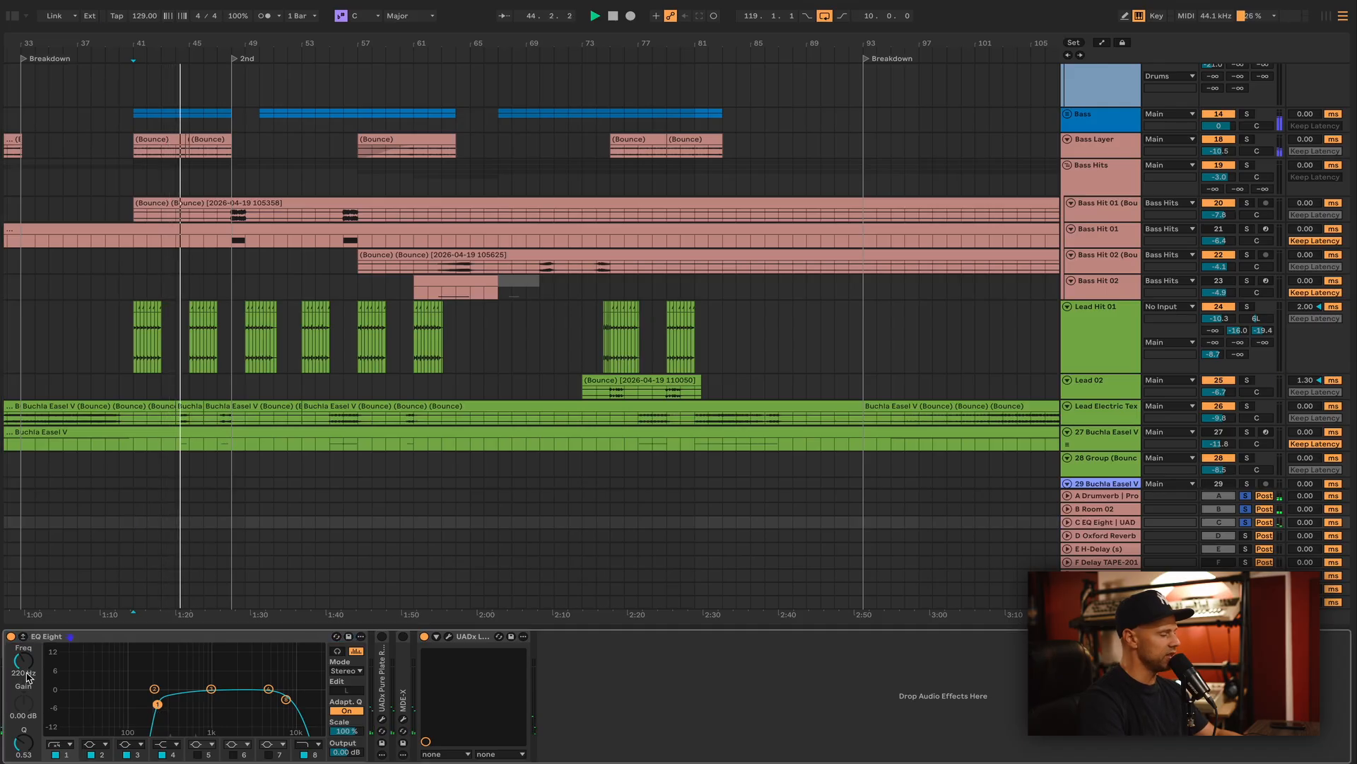
click(314, 753)
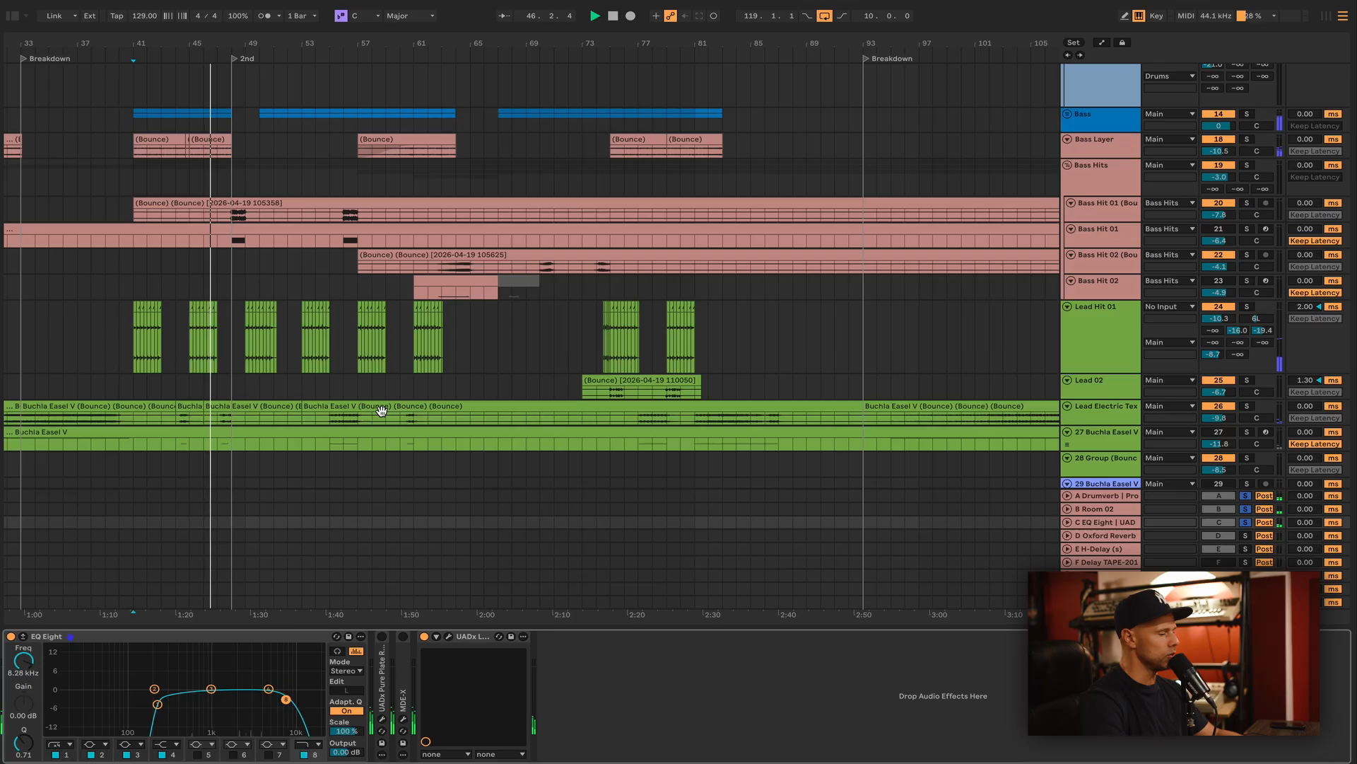
key(space)
key(space)
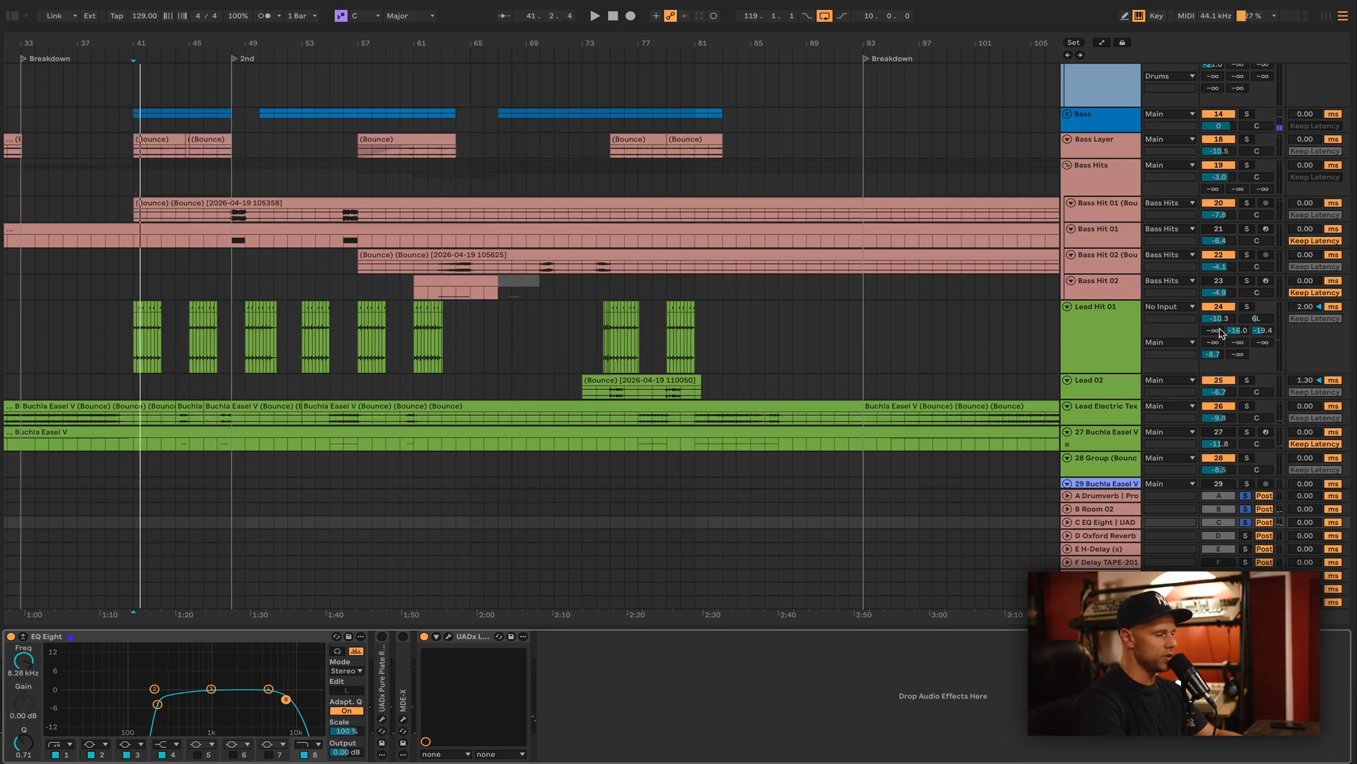
Solo the return track holding EQ Eight and MicroShift and listen to it from bar 41.
key(space)
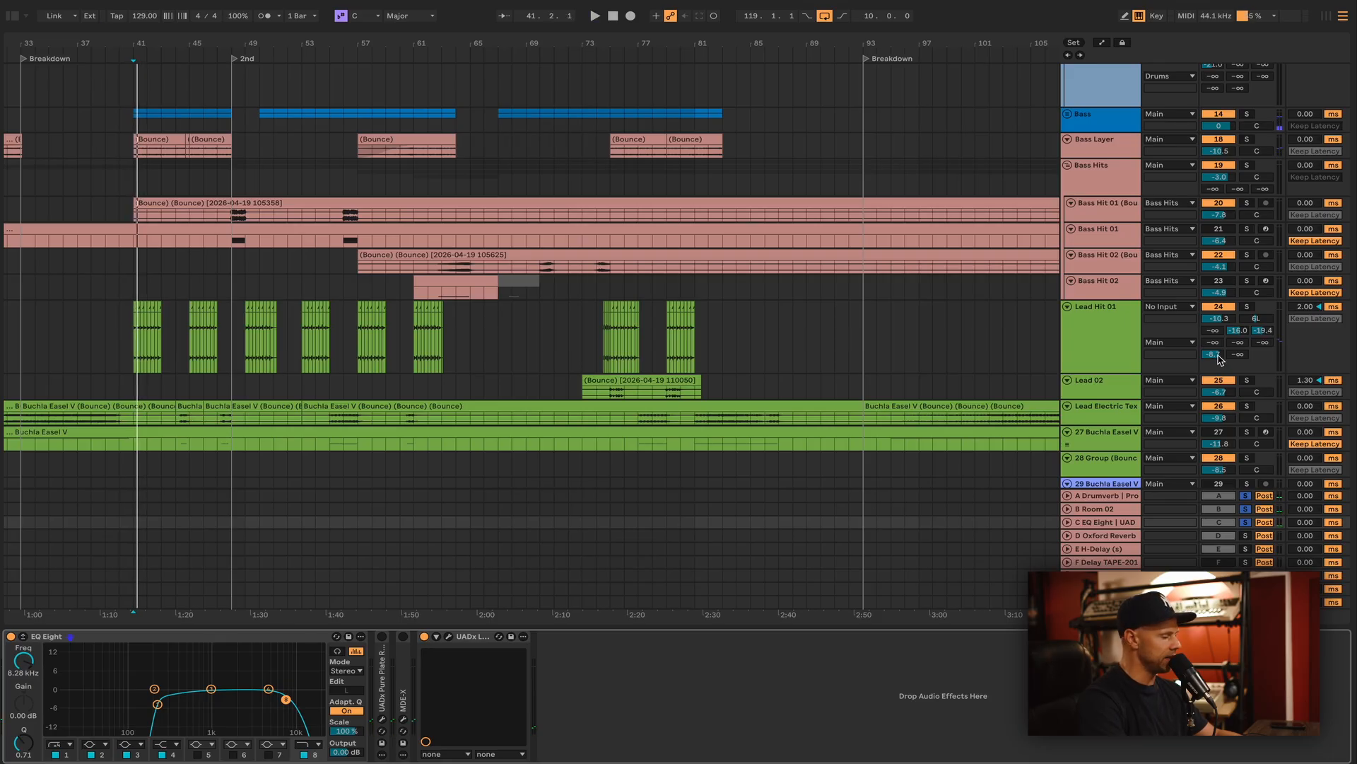
click(1110, 566)
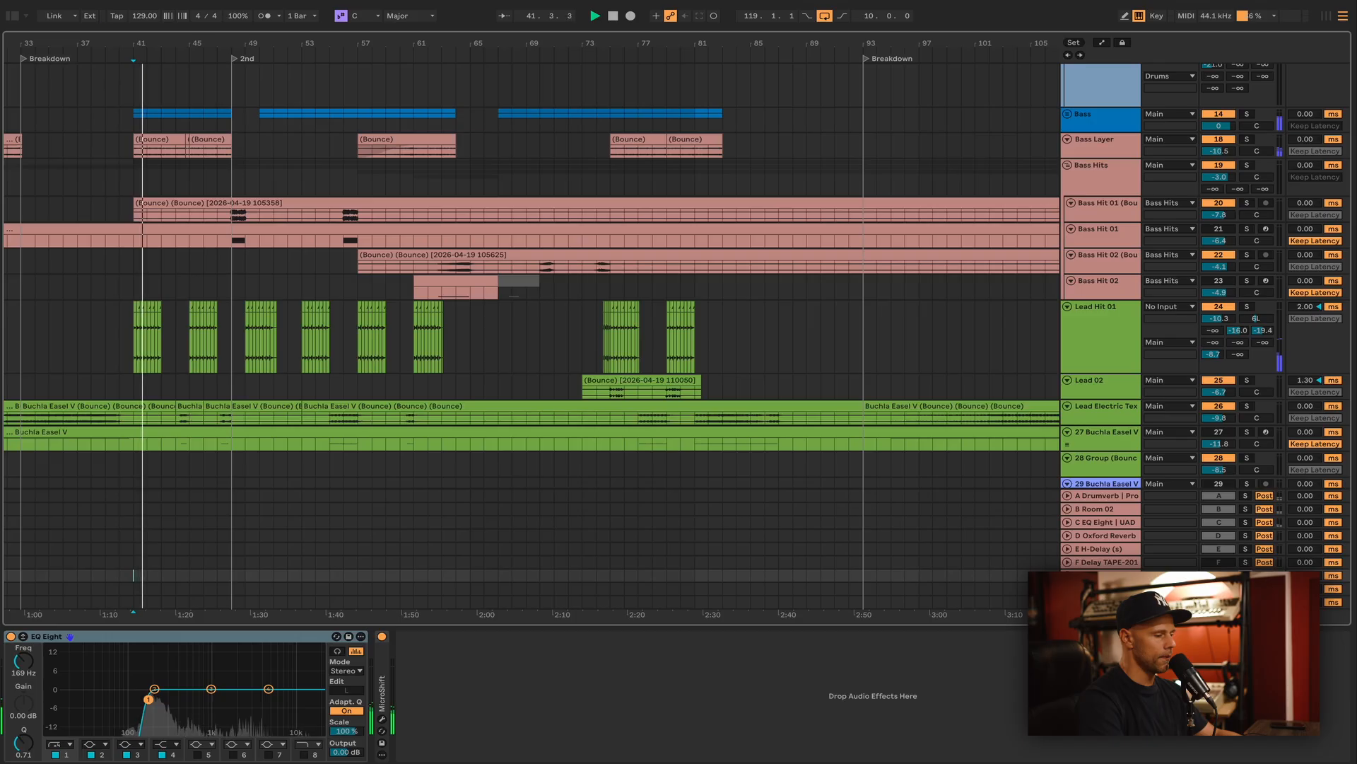
key(space)
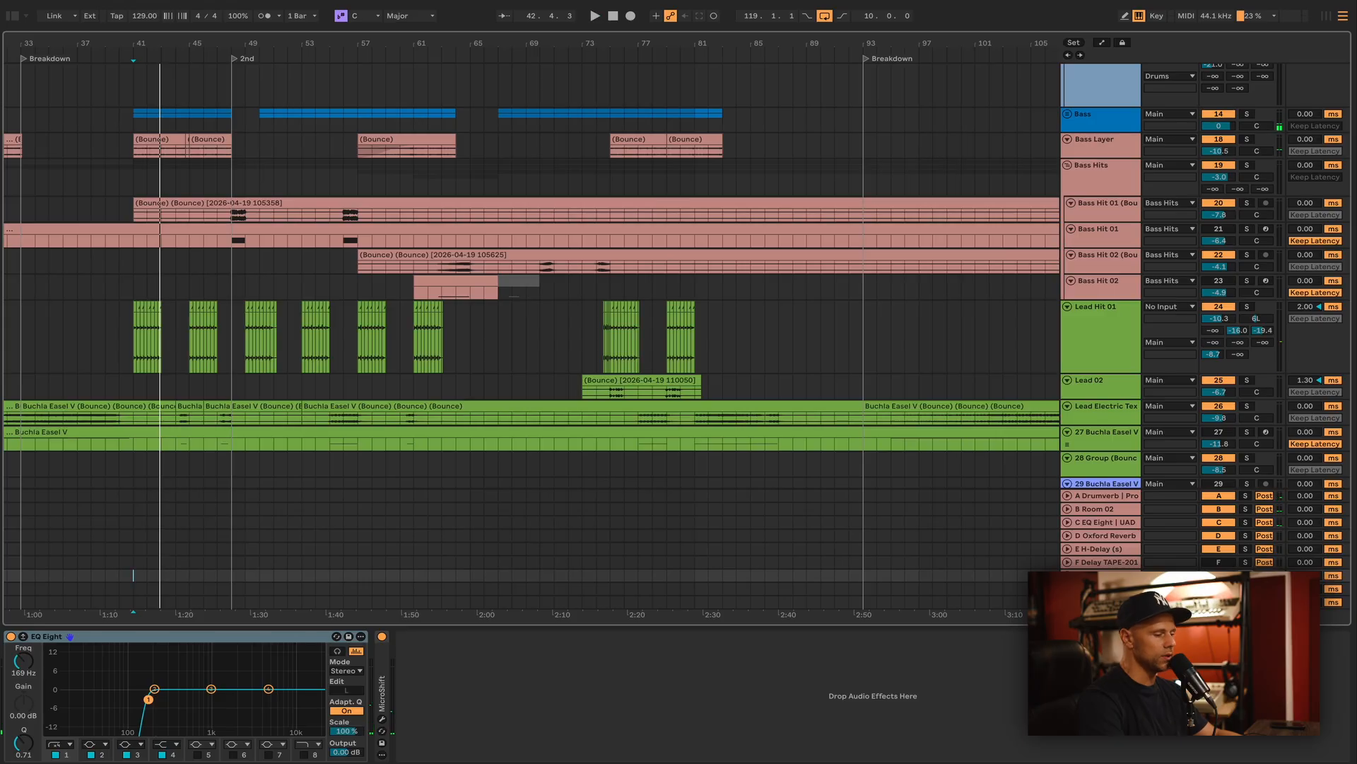
key(space)
key(space)
Unfold the Bass group and enlarge the second Bass Last Drop track until its send levels show.
scroll(1025, 197, up, 5)
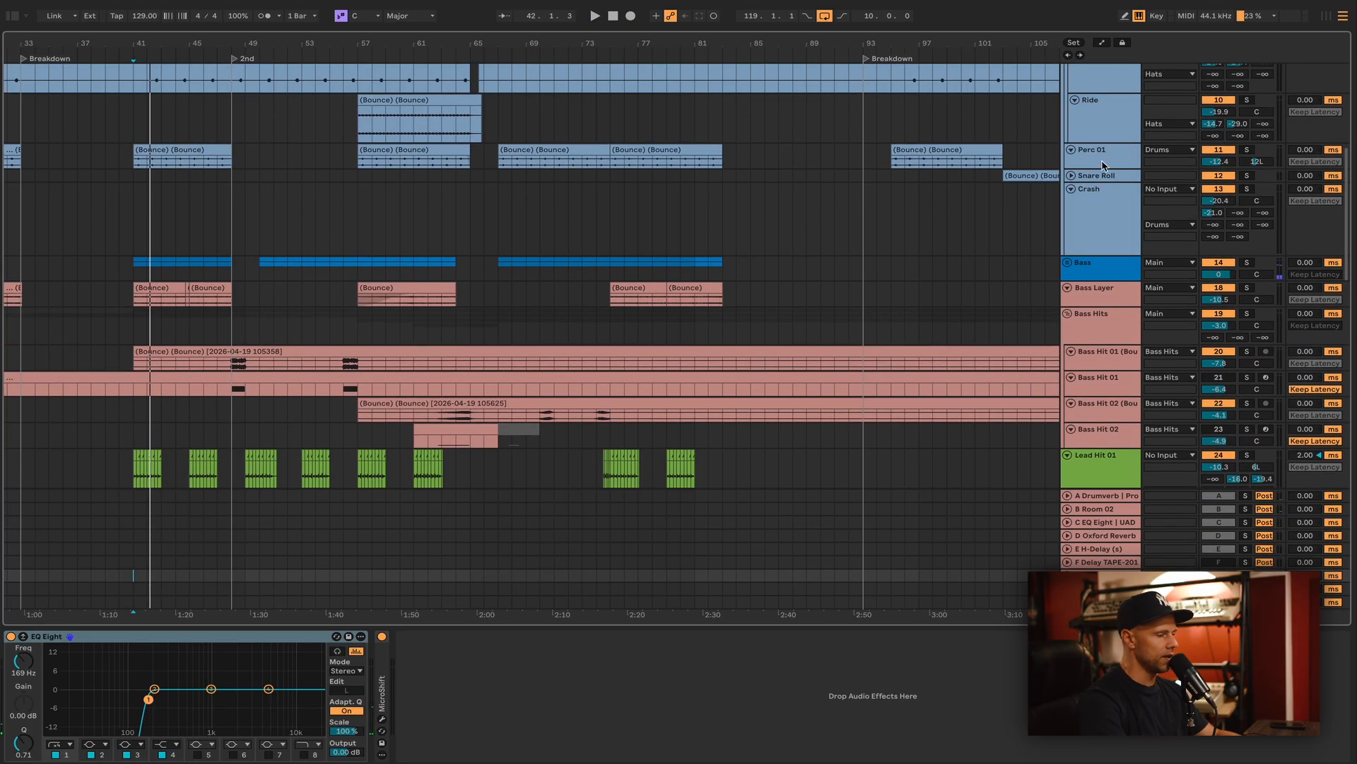
click(1102, 160)
scroll(1093, 173, up, 5)
scroll(1082, 188, down, 7)
click(1068, 202)
scroll(1091, 225, down, 3)
click(1091, 181)
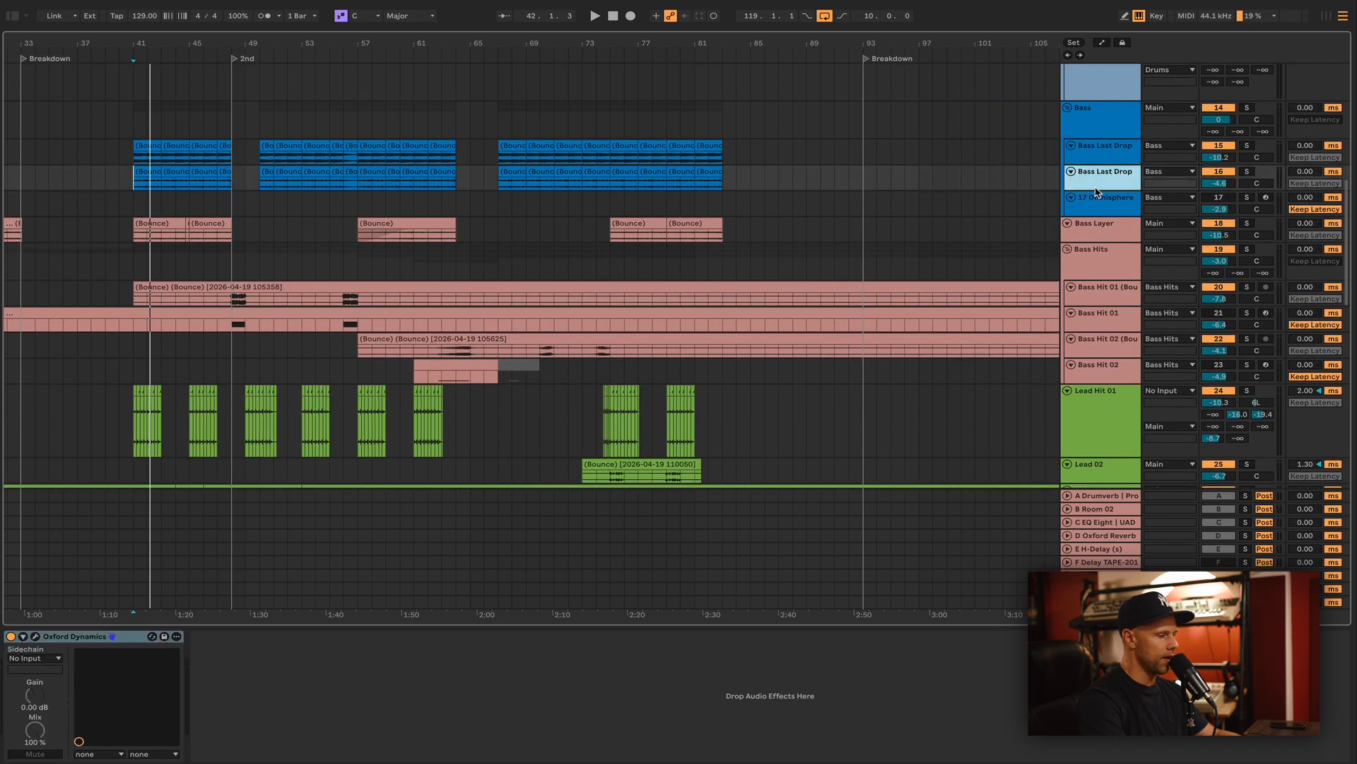
drag(1096, 187, 1100, 227)
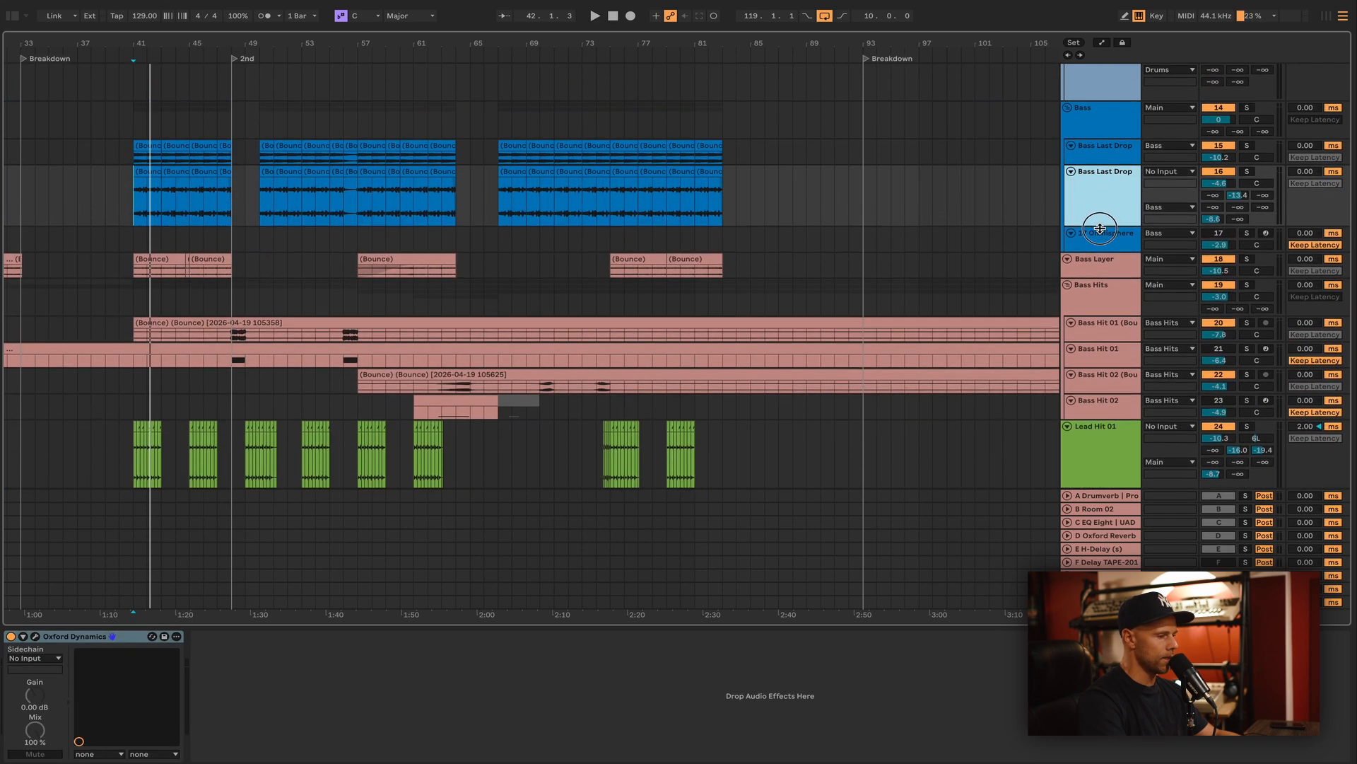
scroll(1104, 167, up, 1)
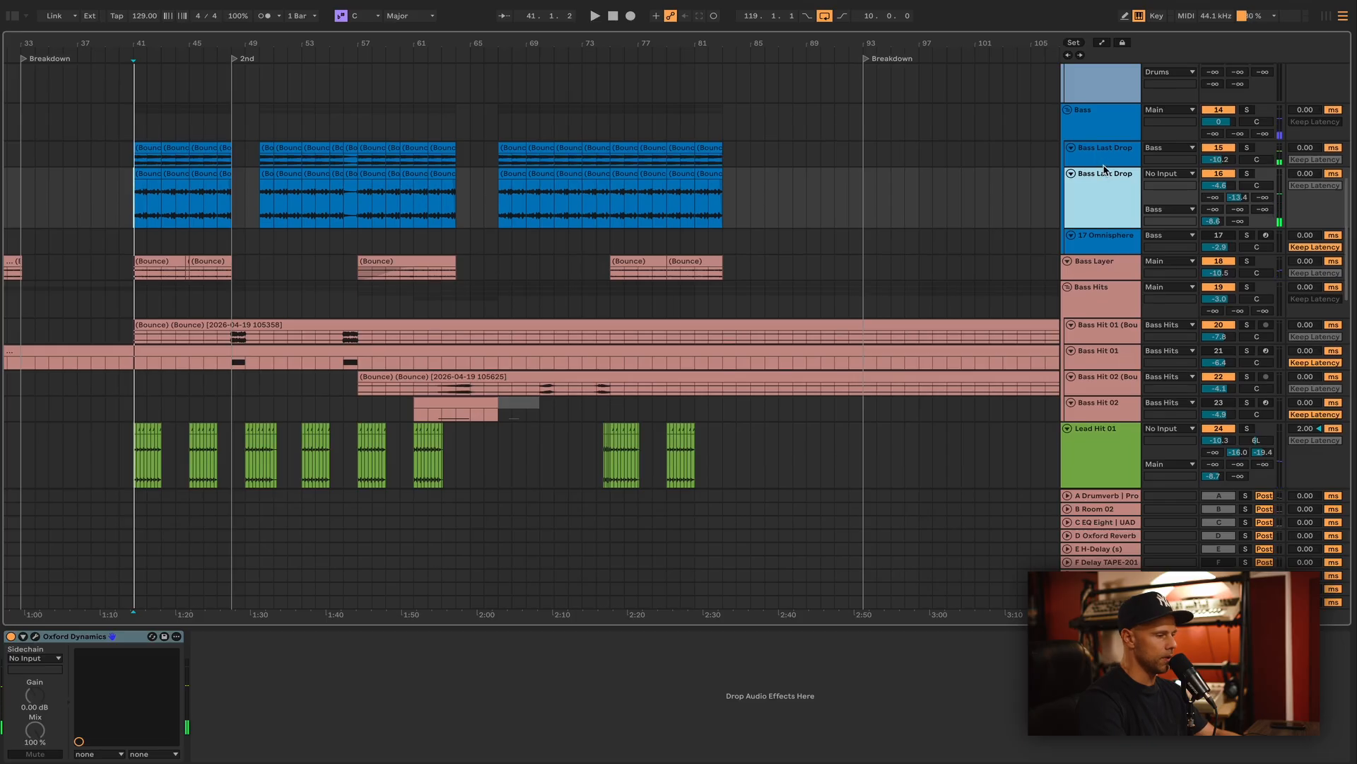
Enlarge the first Bass Last Drop track until its send levels show and listen to the song from bar 41.
click(1104, 167)
scroll(1106, 170, up, 1)
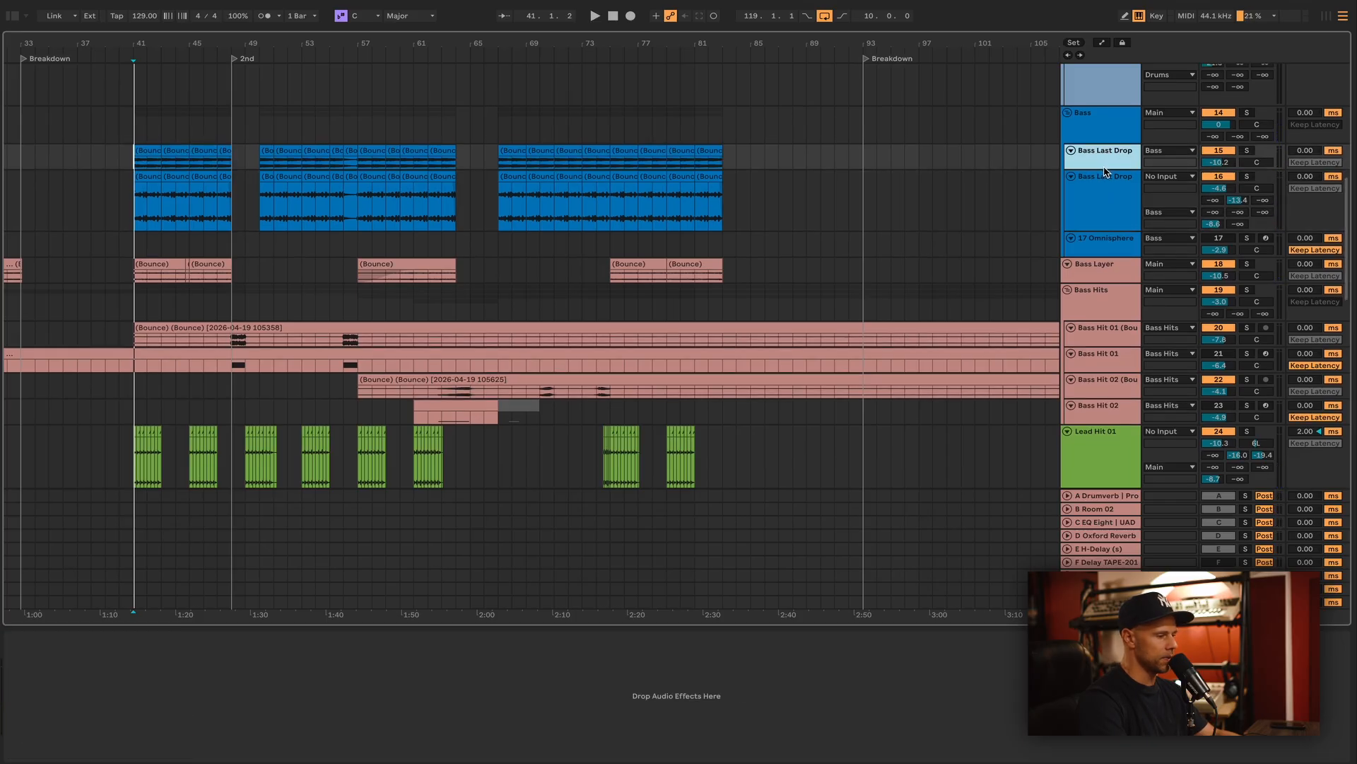
mouse_move(1107, 172)
mouse_down()
mouse_move(1104, 207)
mouse_move(1105, 179)
mouse_up()
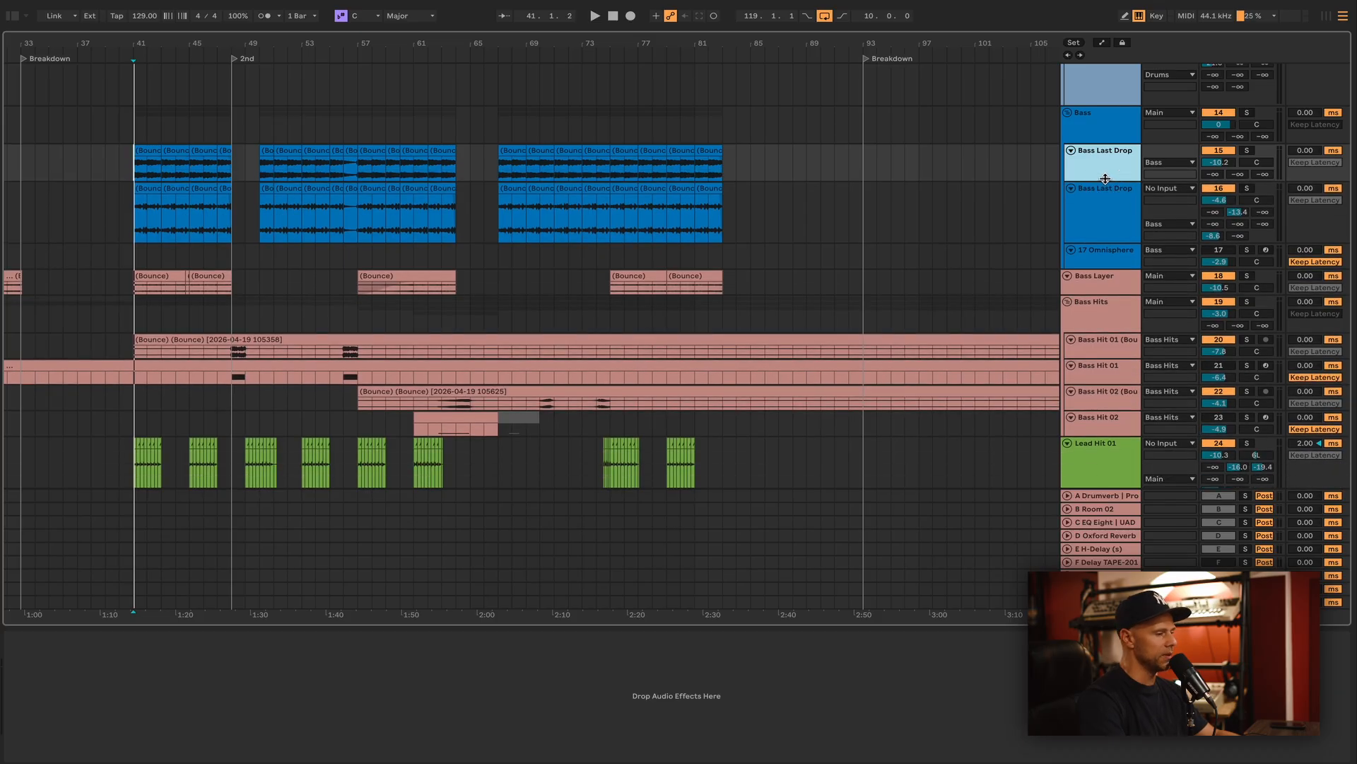
key(space)
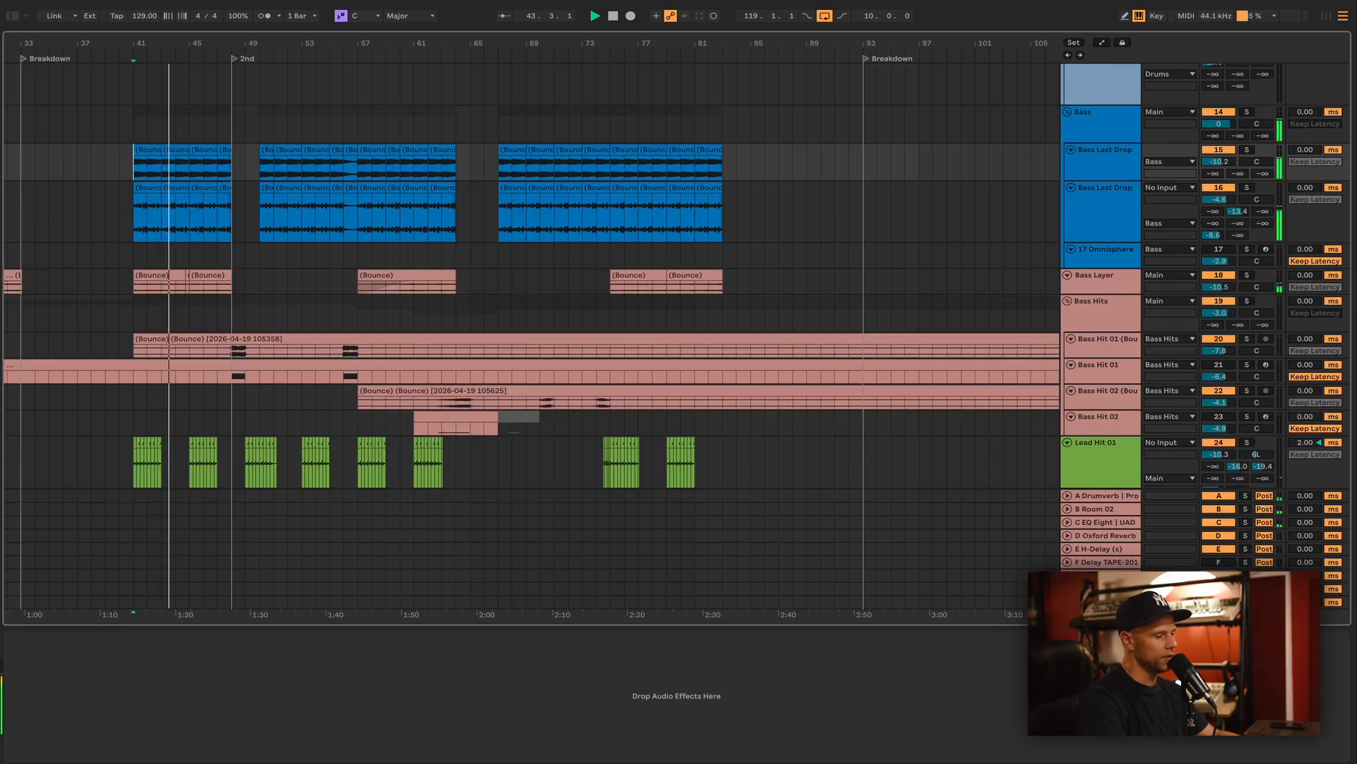
Select the Lead 02 track and listen to its clip from bar 75 within the full mix.
scroll(1072, 342, down, 6)
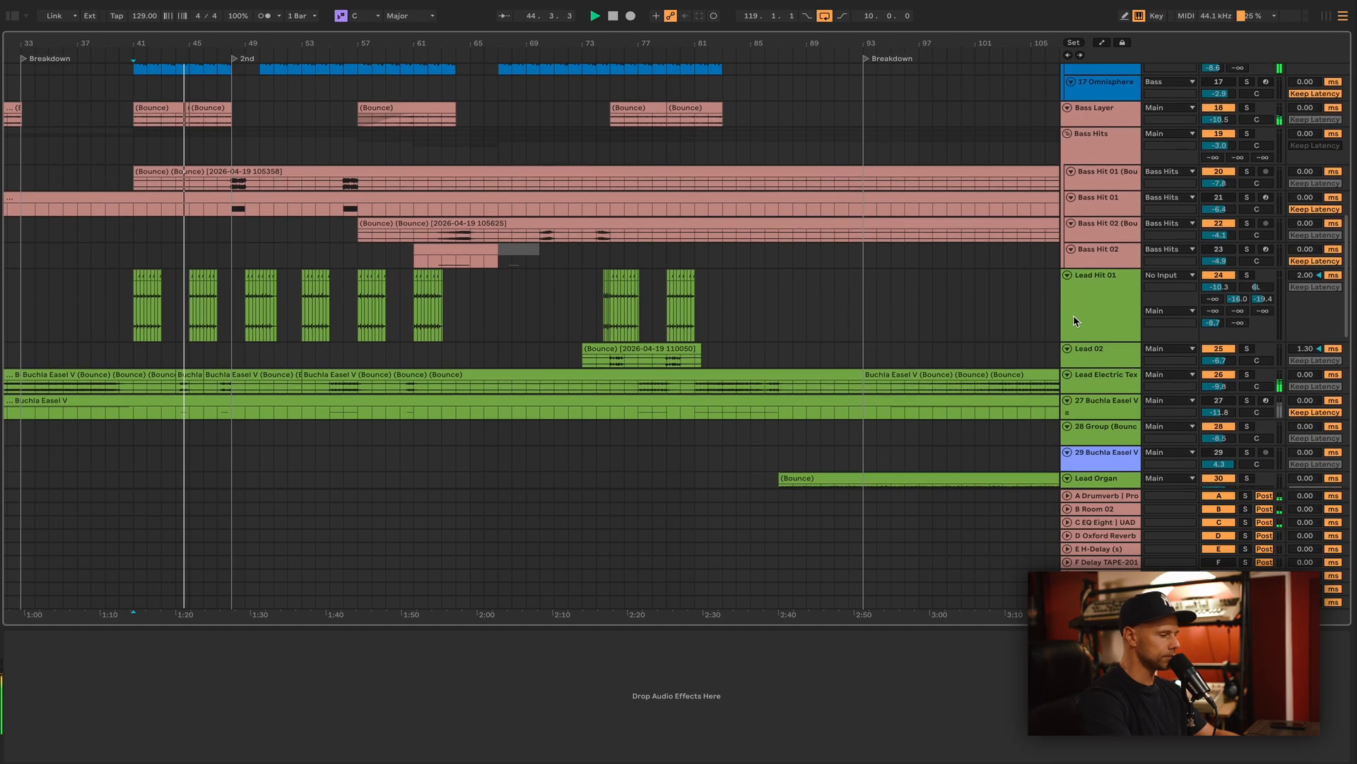
click(1081, 255)
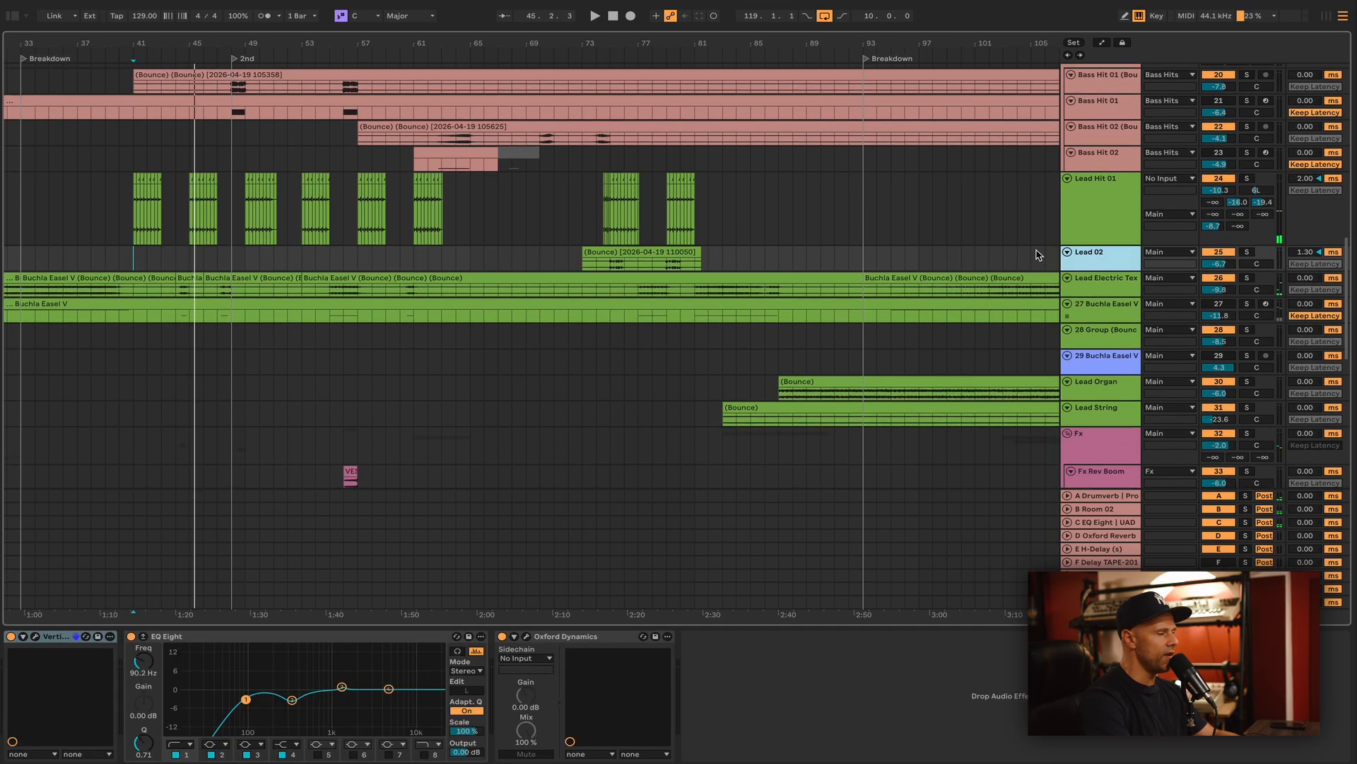
click(612, 251)
key(space)
click(1249, 253)
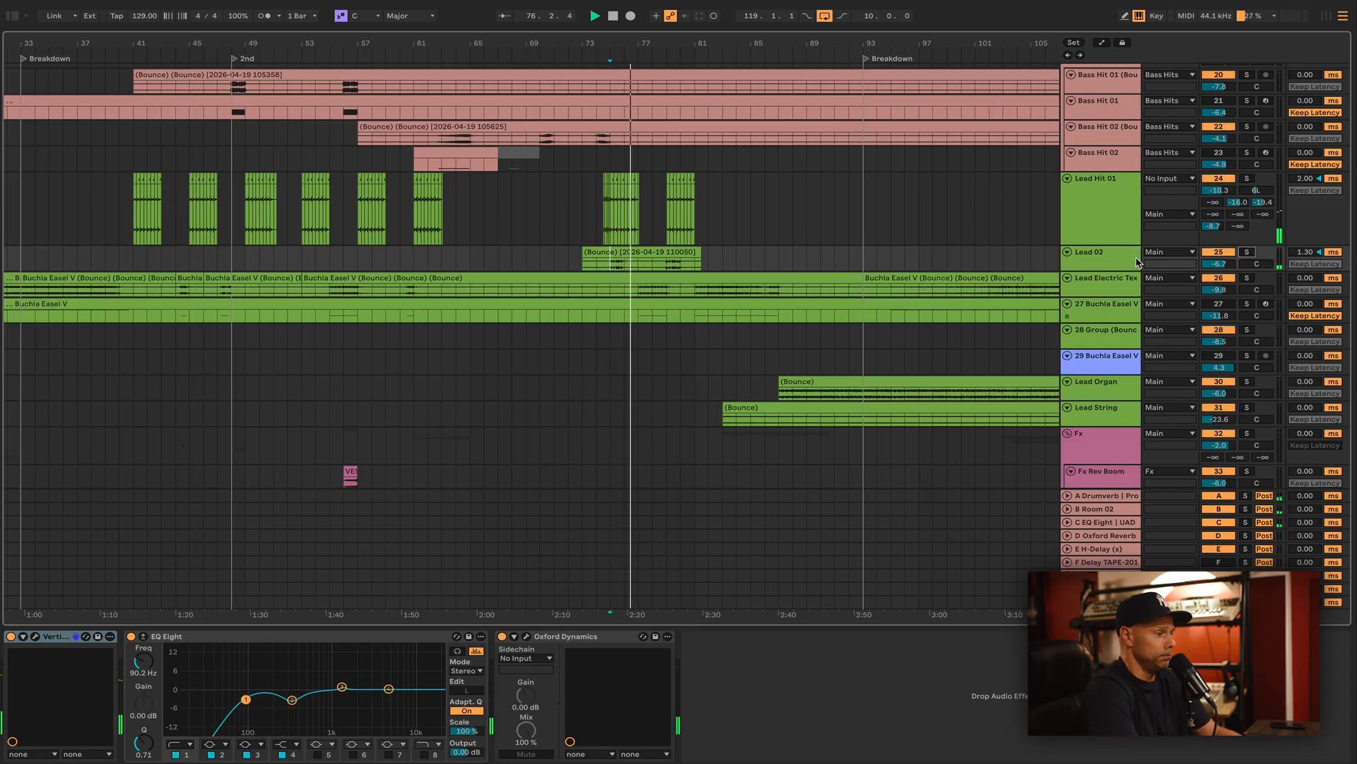
Enlarge the Lead 02 track until its send levels show and solo it during playback from bar 75.
click(1114, 260)
drag(1110, 273, 1110, 317)
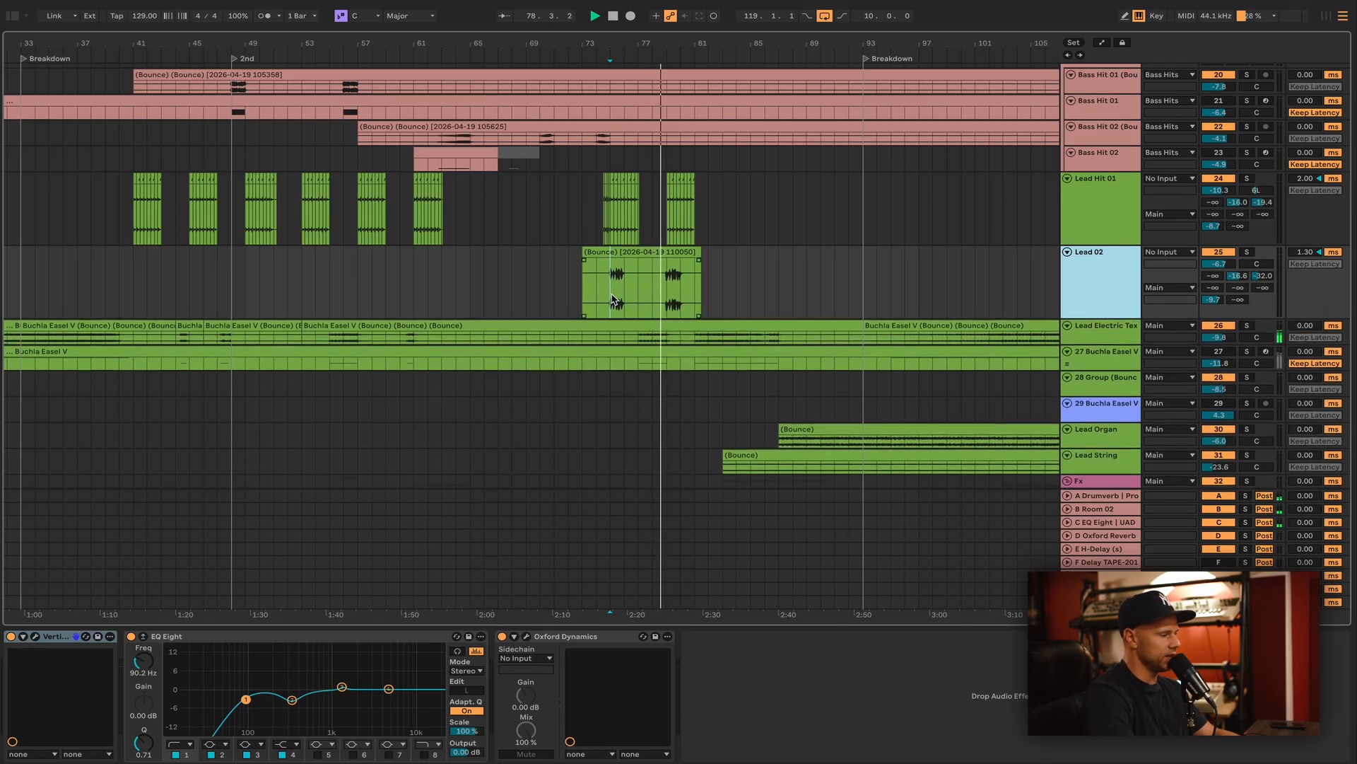
key(space)
click(1247, 253)
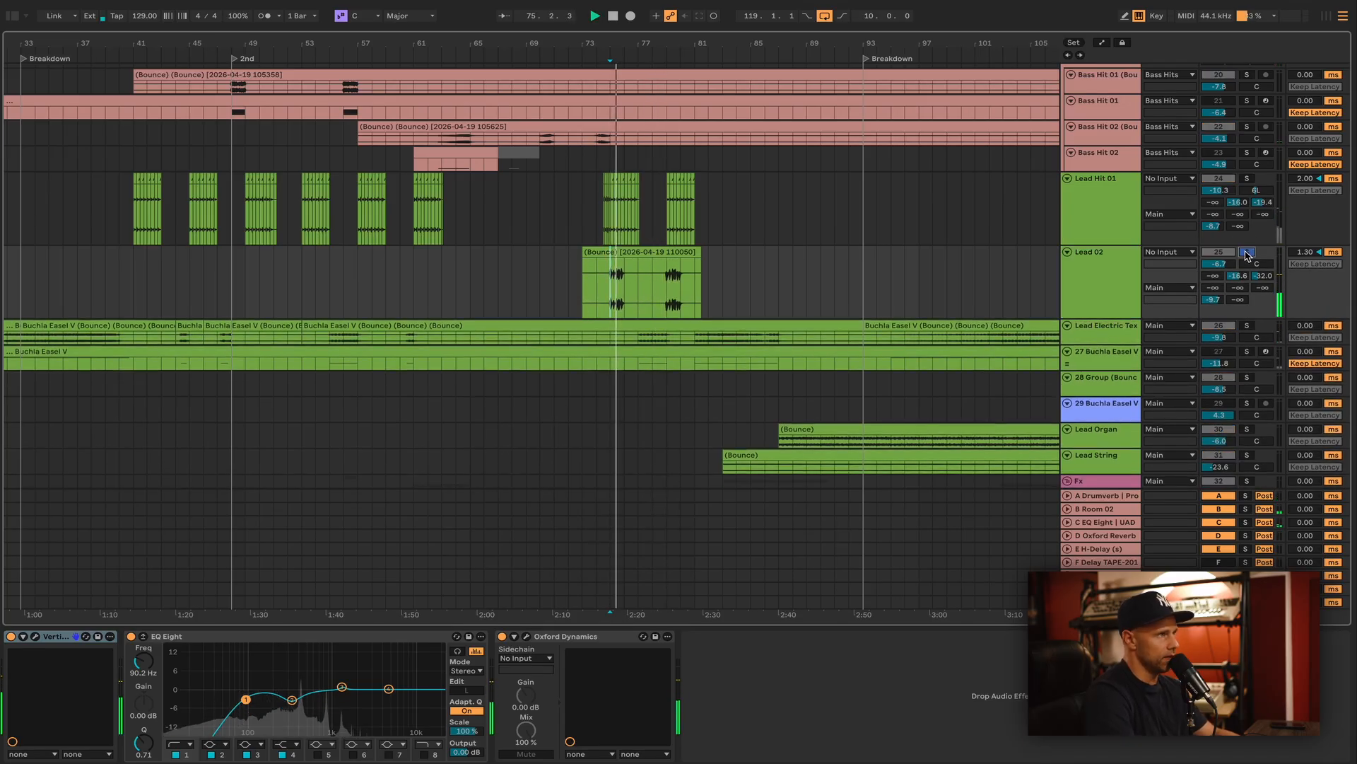
Open Lead 02's Vertigo VSM-3, bypass EQ Eight, and compare the lead with the Vertigo switched off and on.
click(36, 637)
key(space)
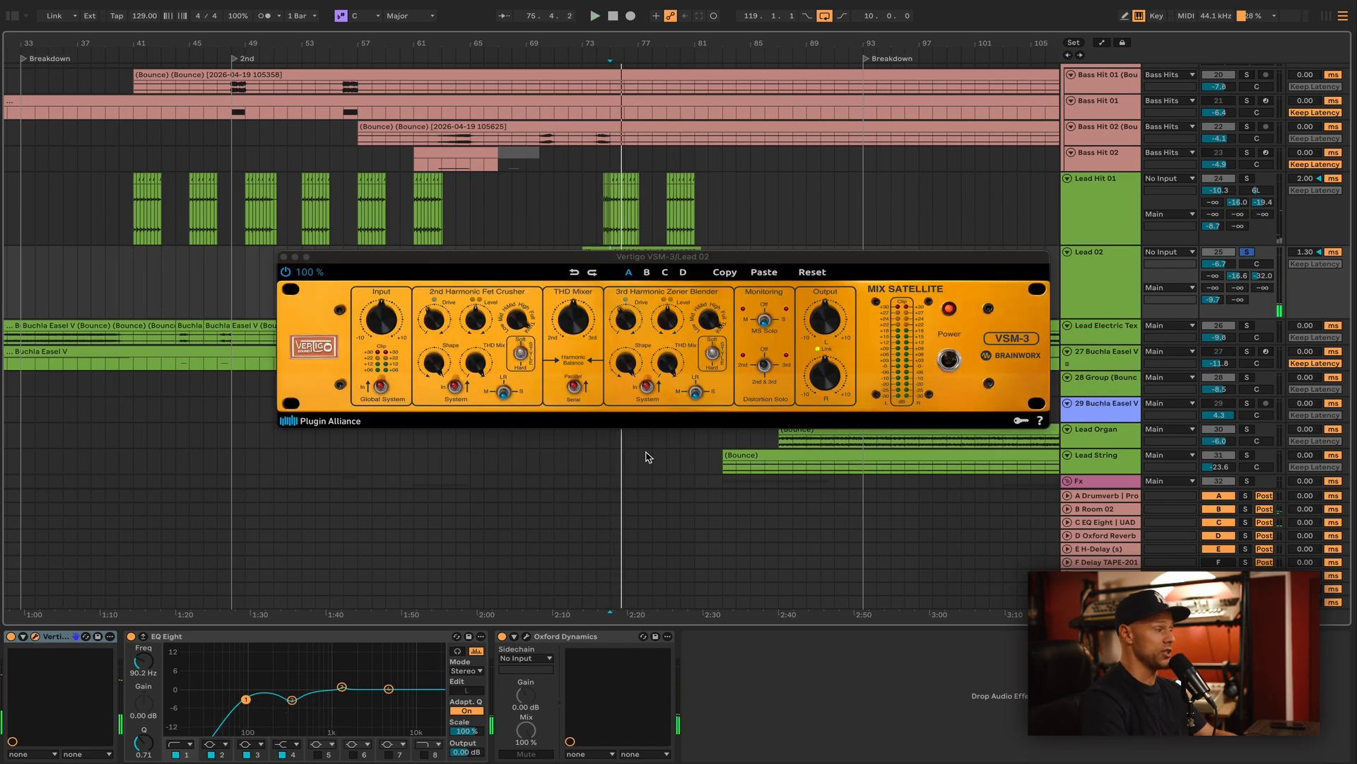
click(131, 636)
click(11, 636)
key(space)
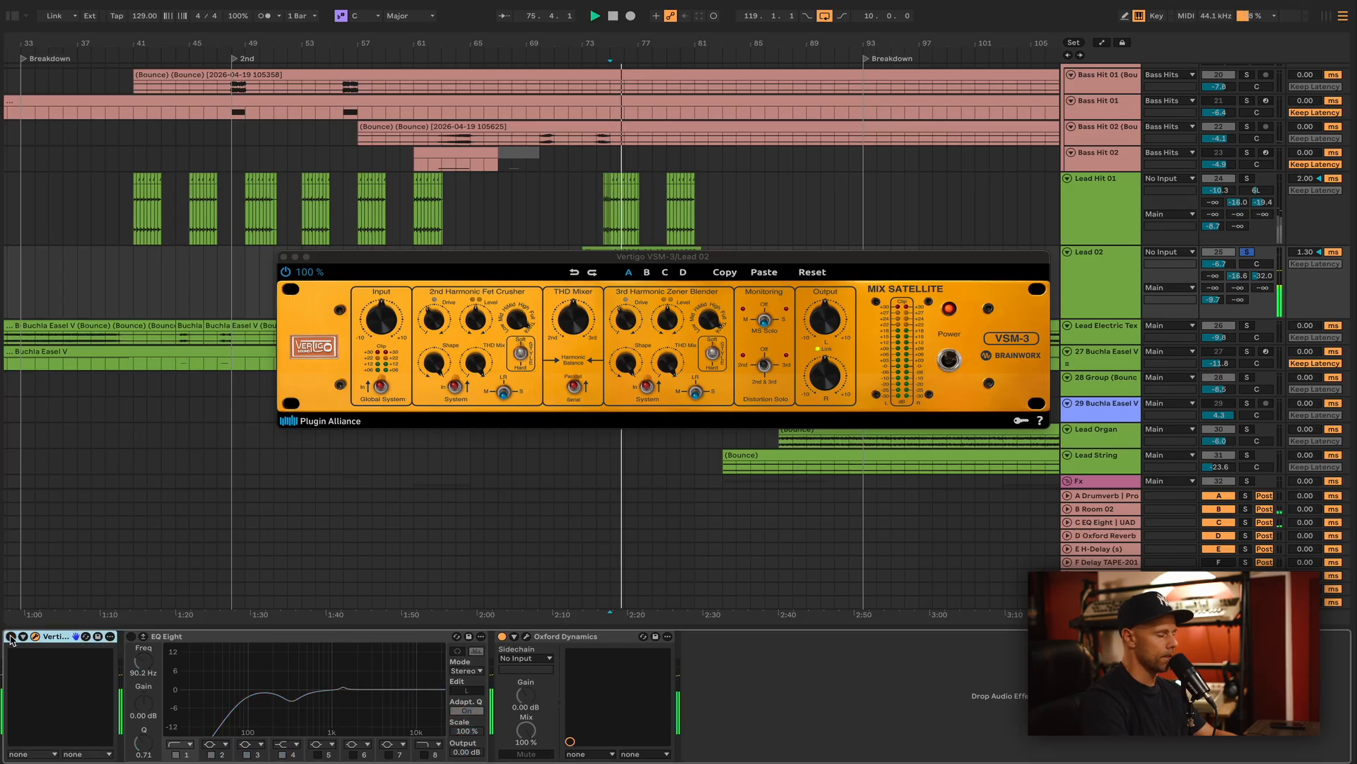
click(11, 636)
key(space)
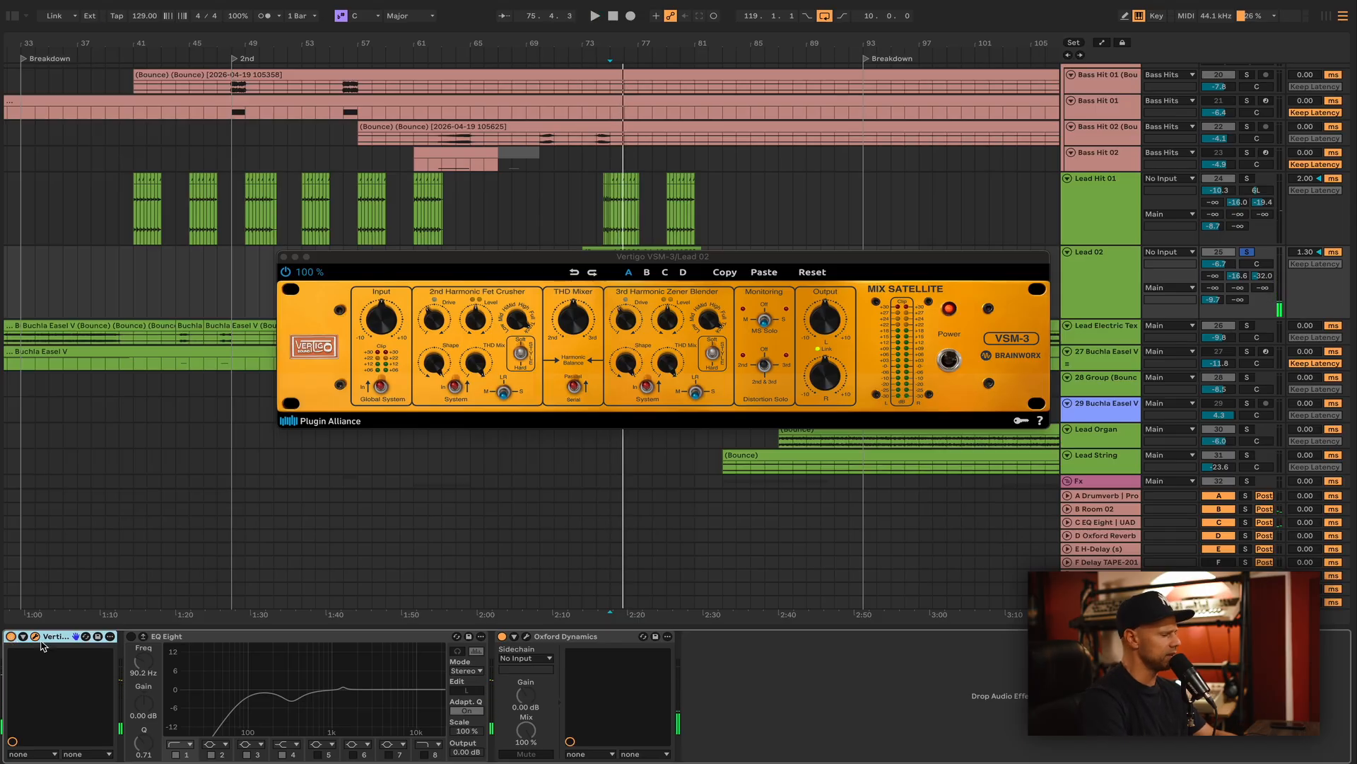
Re-enable EQ Eight on Lead 02 and inspect its low-cut and low-mid cut bands during playback from bar 75.
click(131, 637)
key(space)
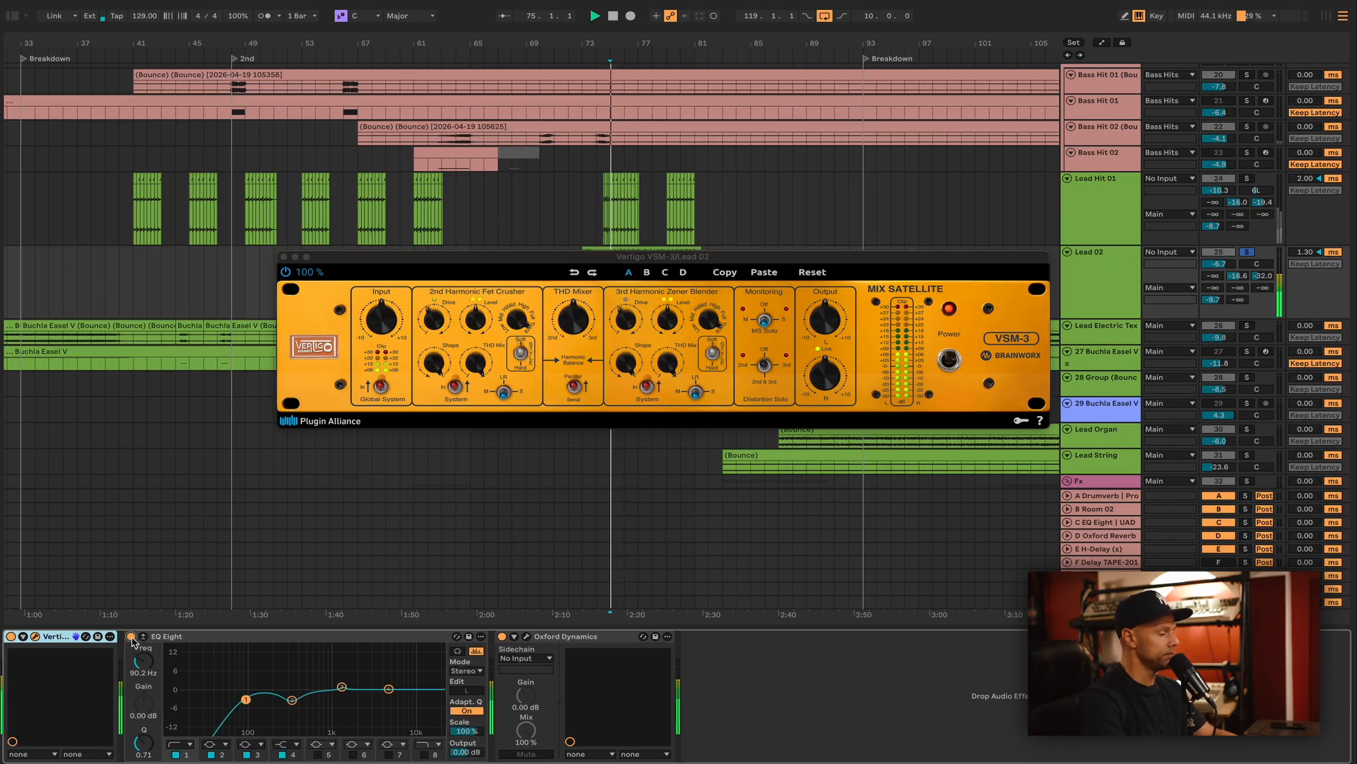
click(250, 700)
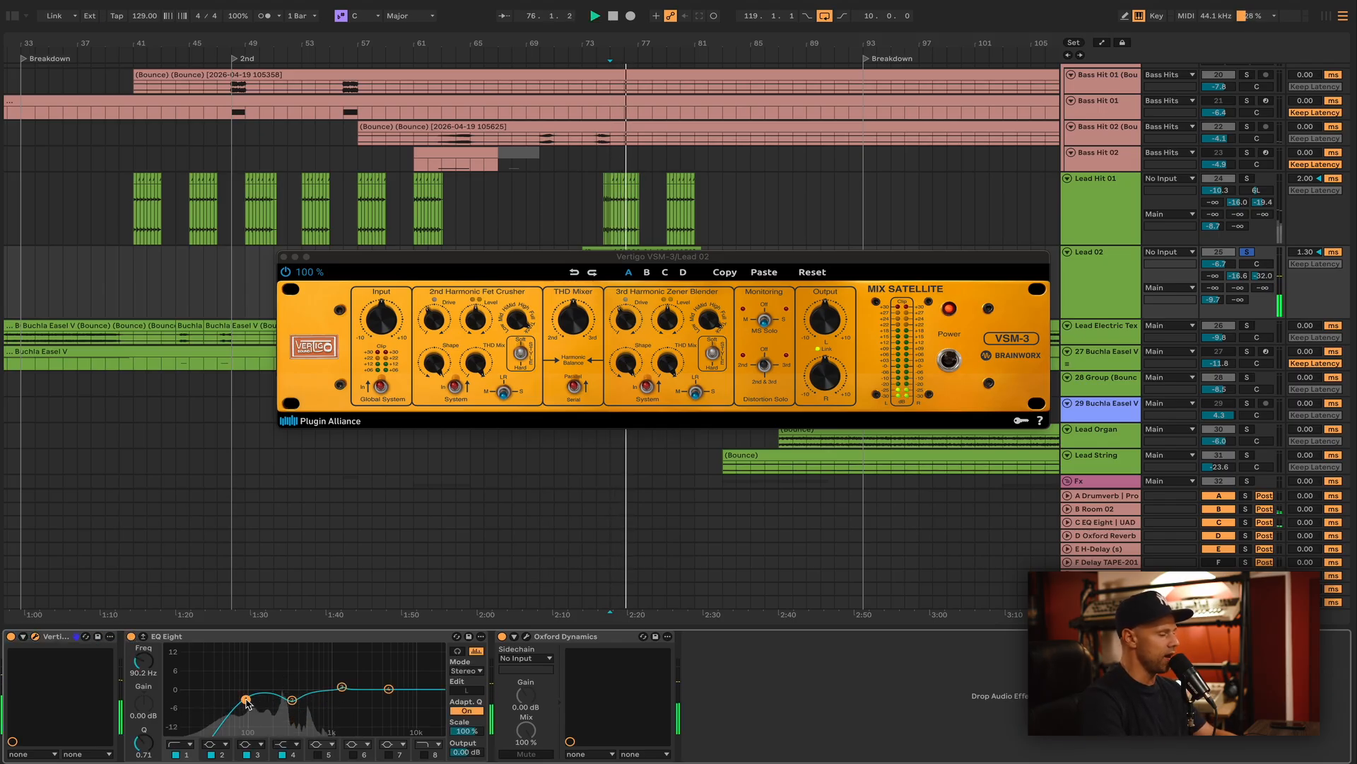
click(292, 701)
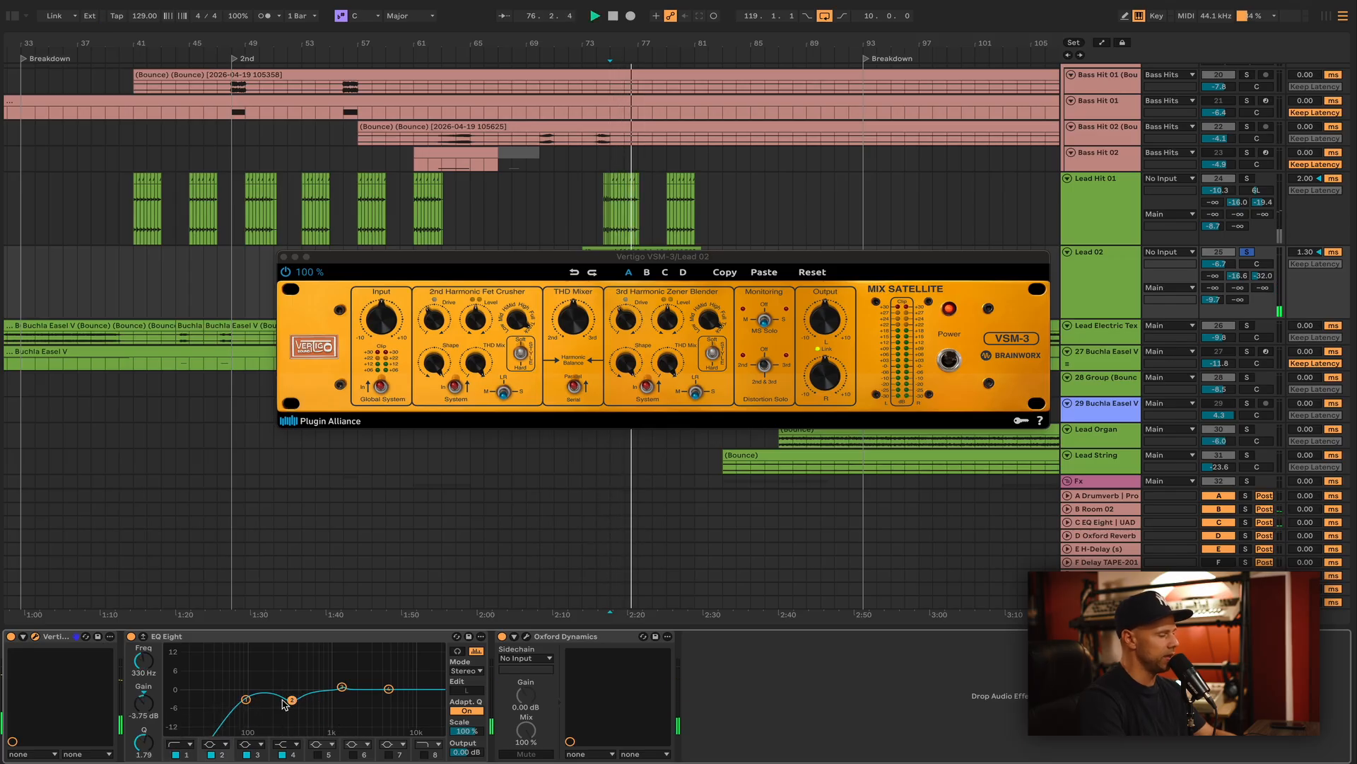
key(space)
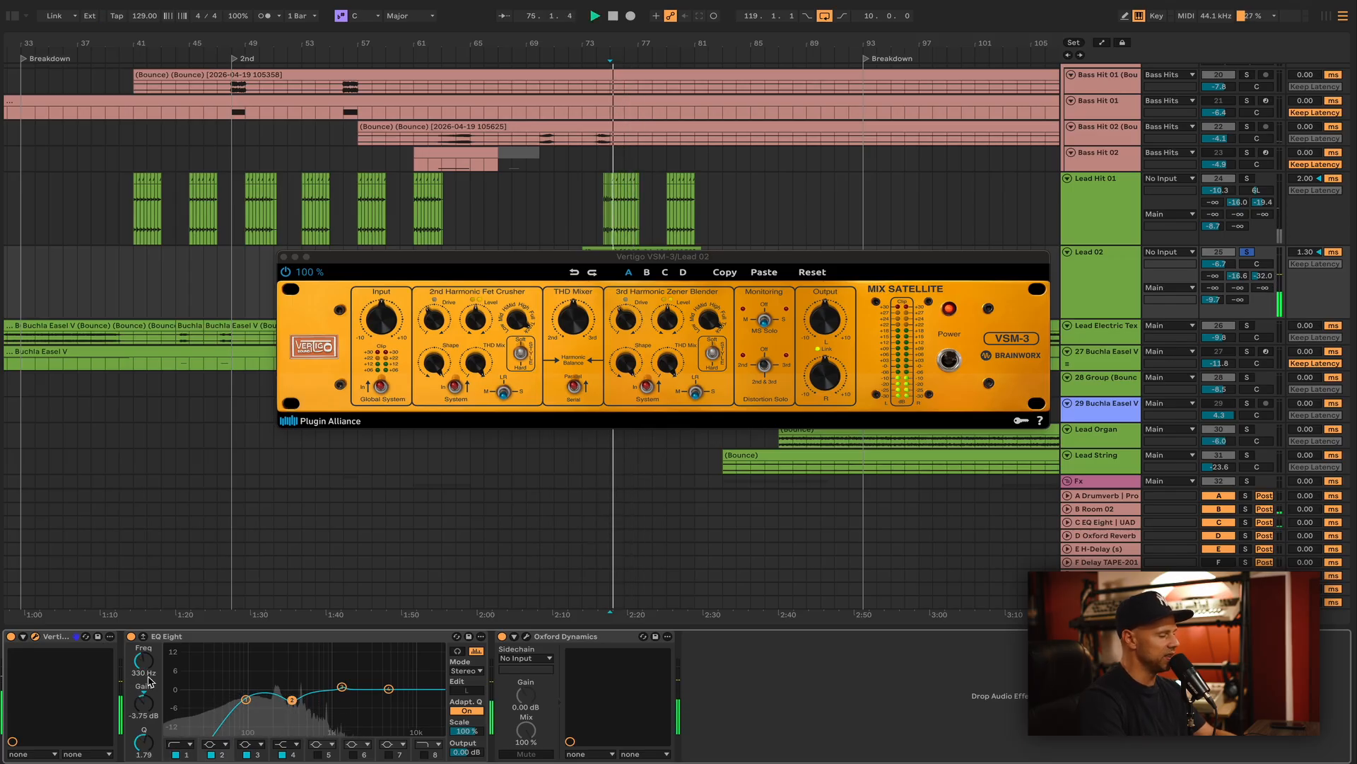
Examine the Oxford Dynamics compressor on Lead 02 during playback, and close it and the Vertigo VSM-3 window.
click(528, 637)
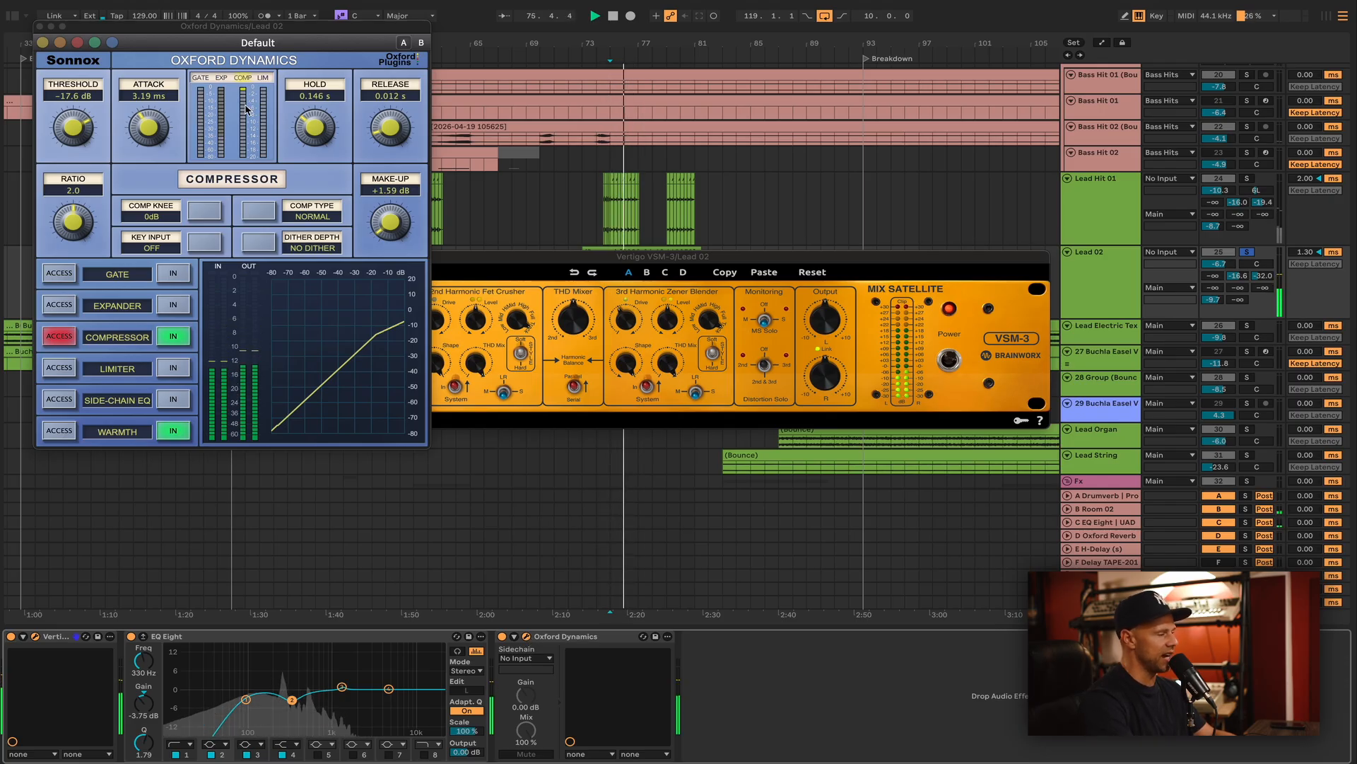
click(40, 27)
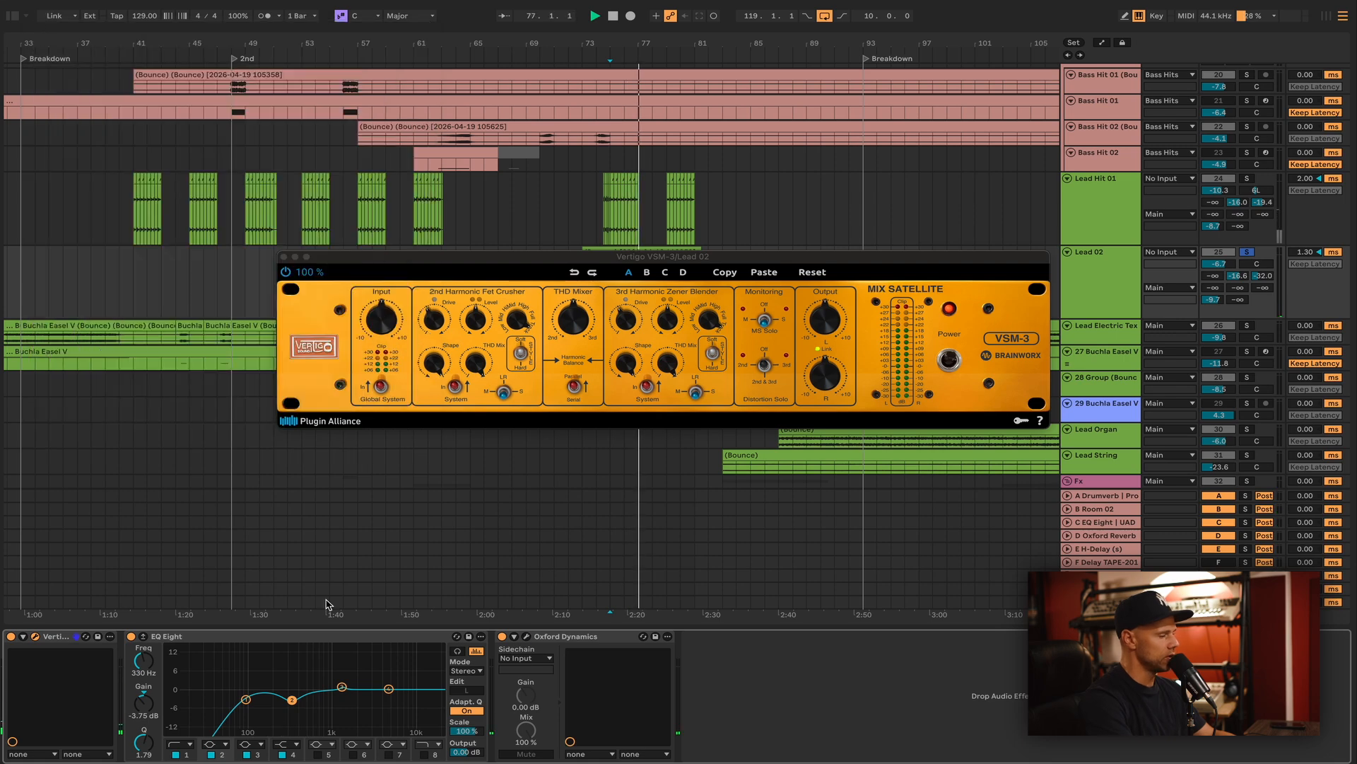
click(283, 258)
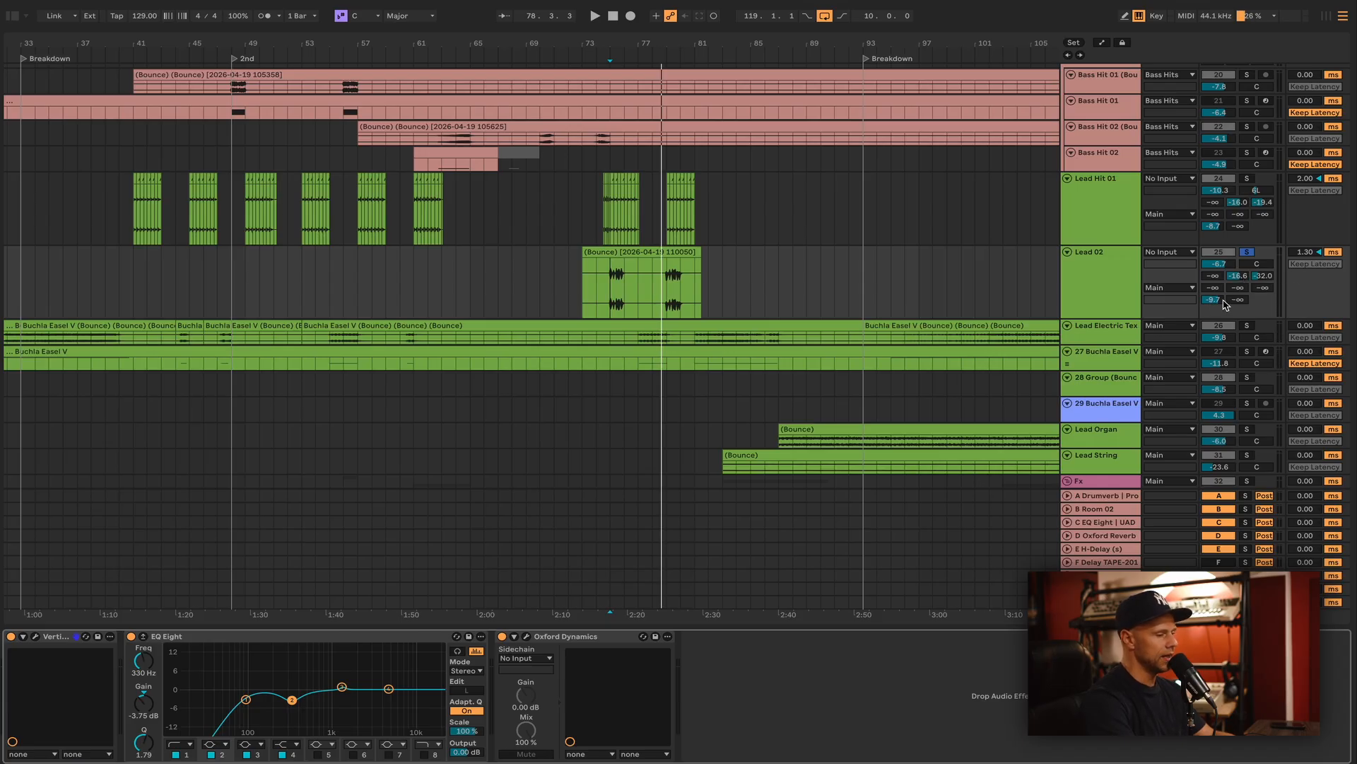
Replay the soloed Lead 02 with its sends repeatedly from bar 75 and unsolo it to hear the full mix.
key(space)
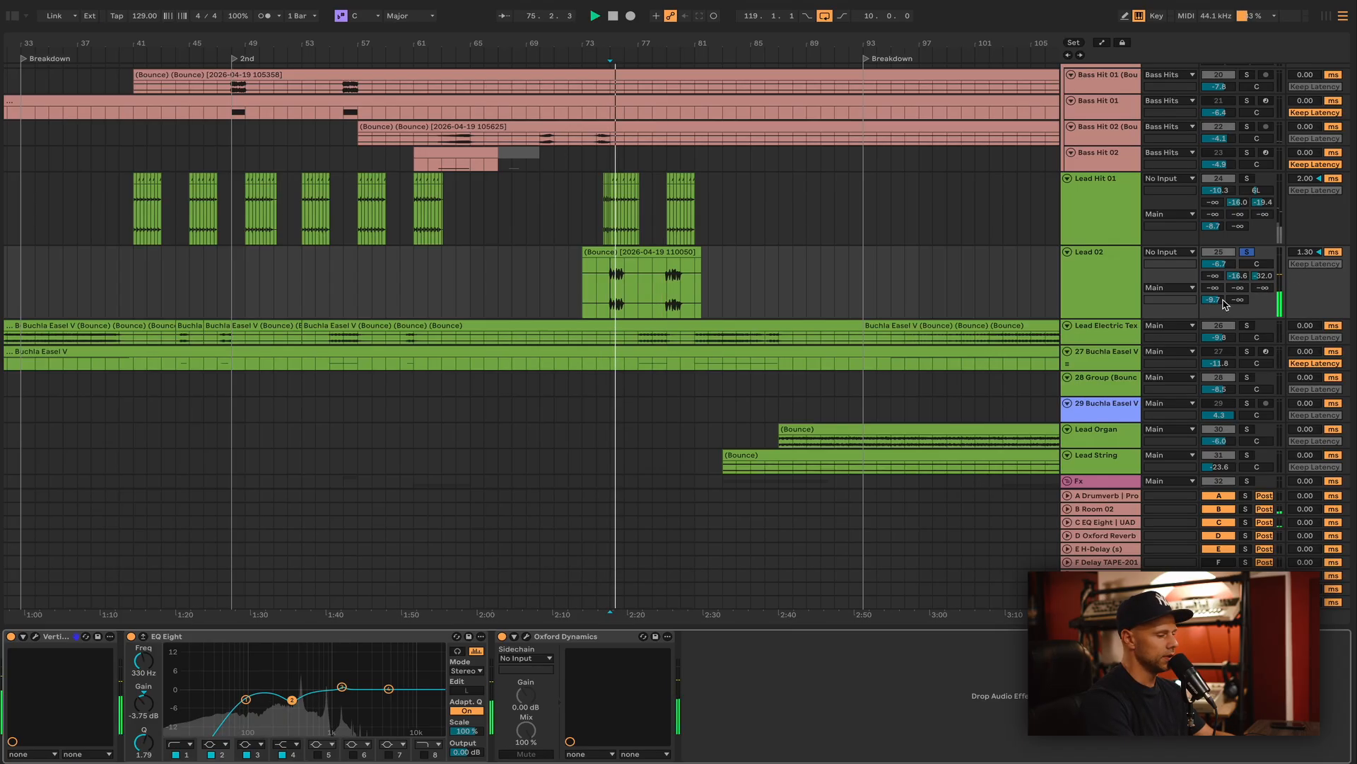
key(space)
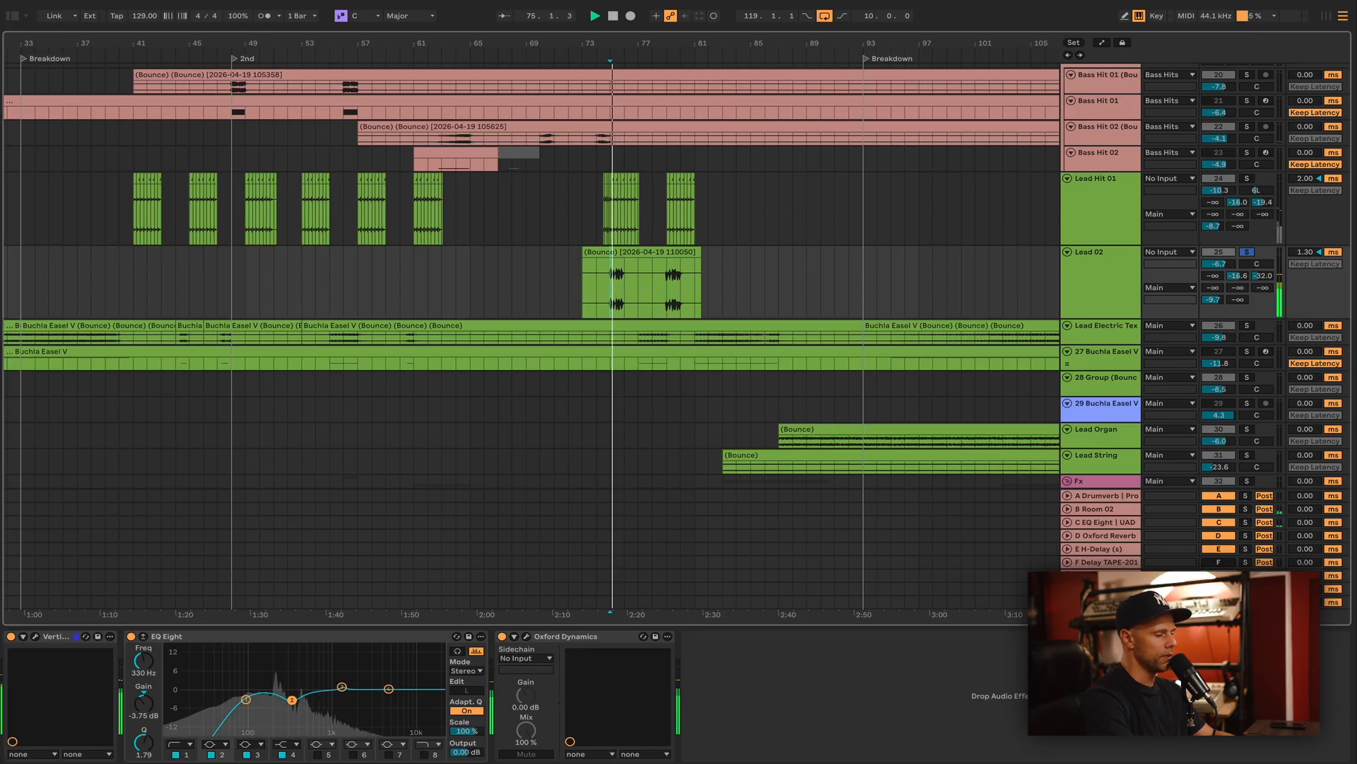
key(space)
key(space)
key(space)
click(1246, 253)
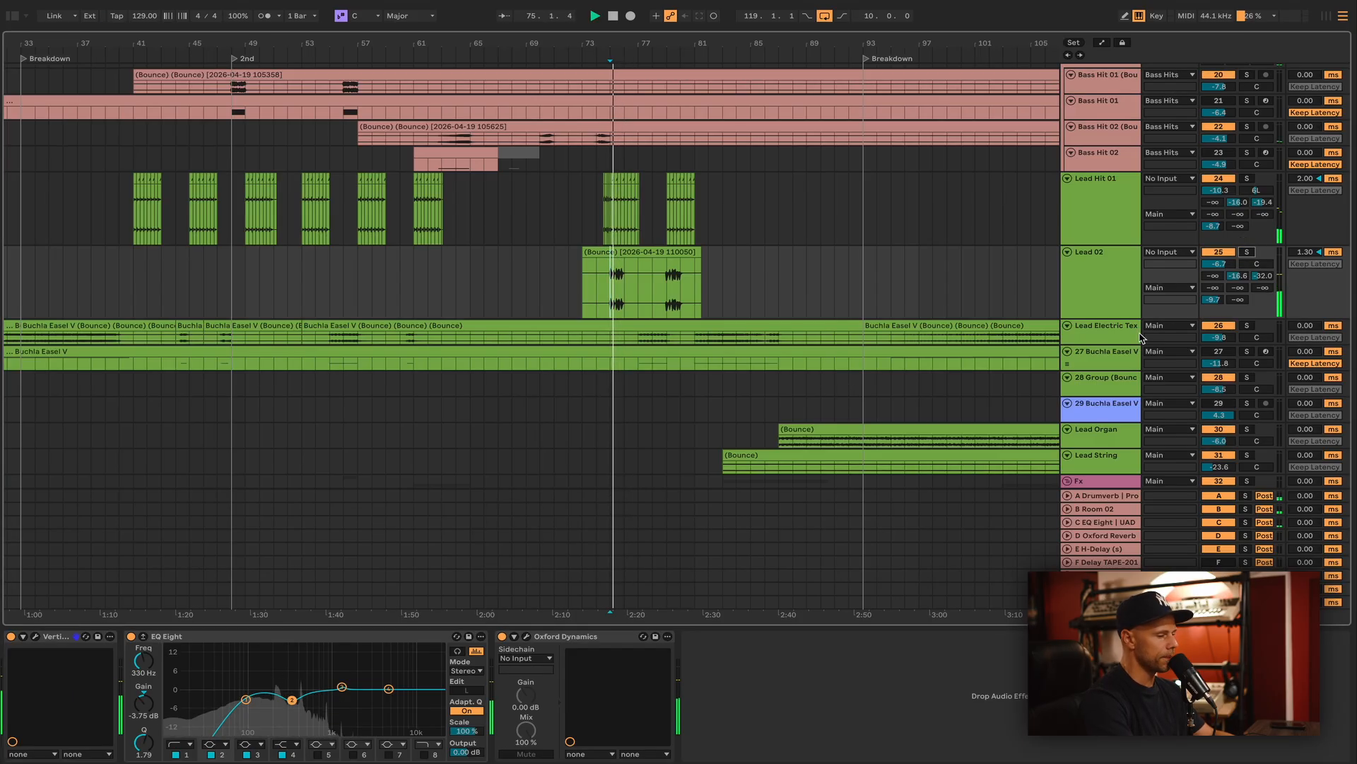
Show the device chain of the Lead Electric Tex track and solo the track.
click(1115, 342)
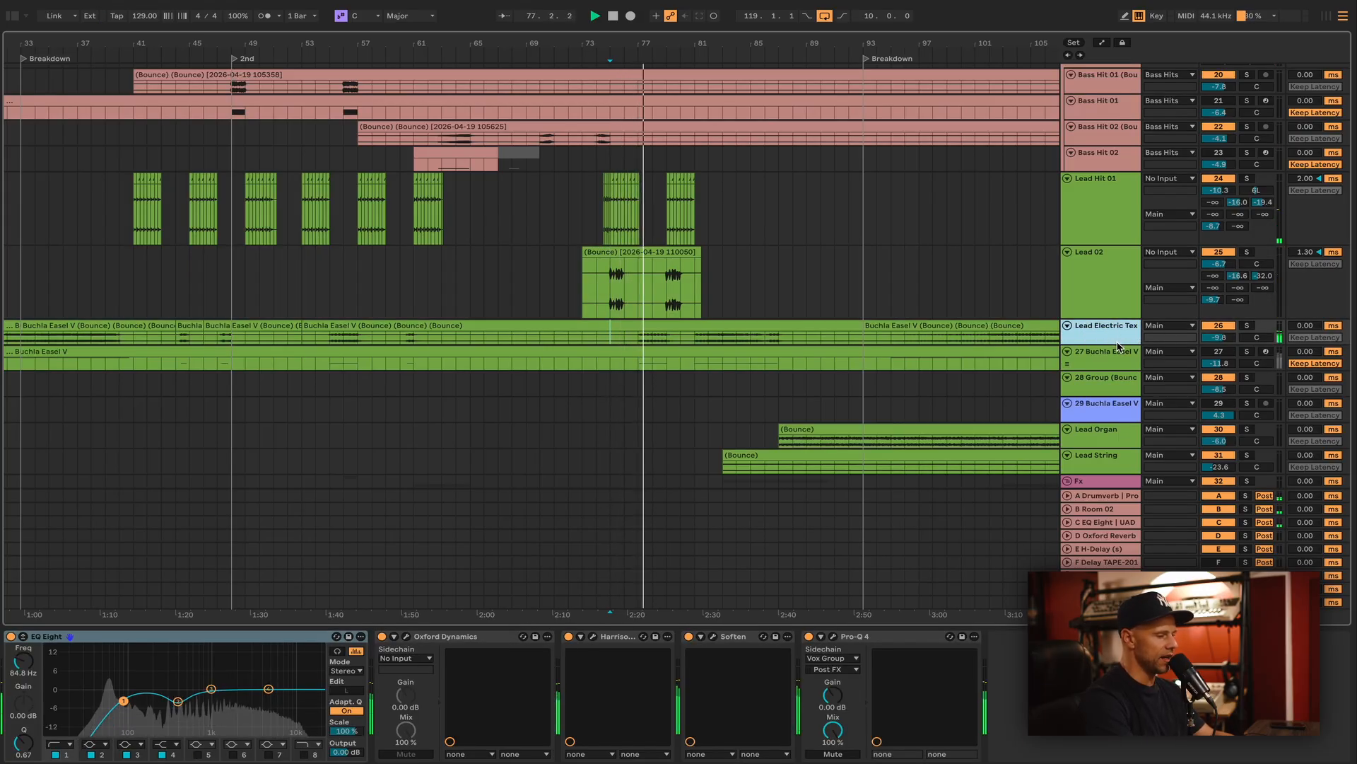
key(space)
click(1247, 326)
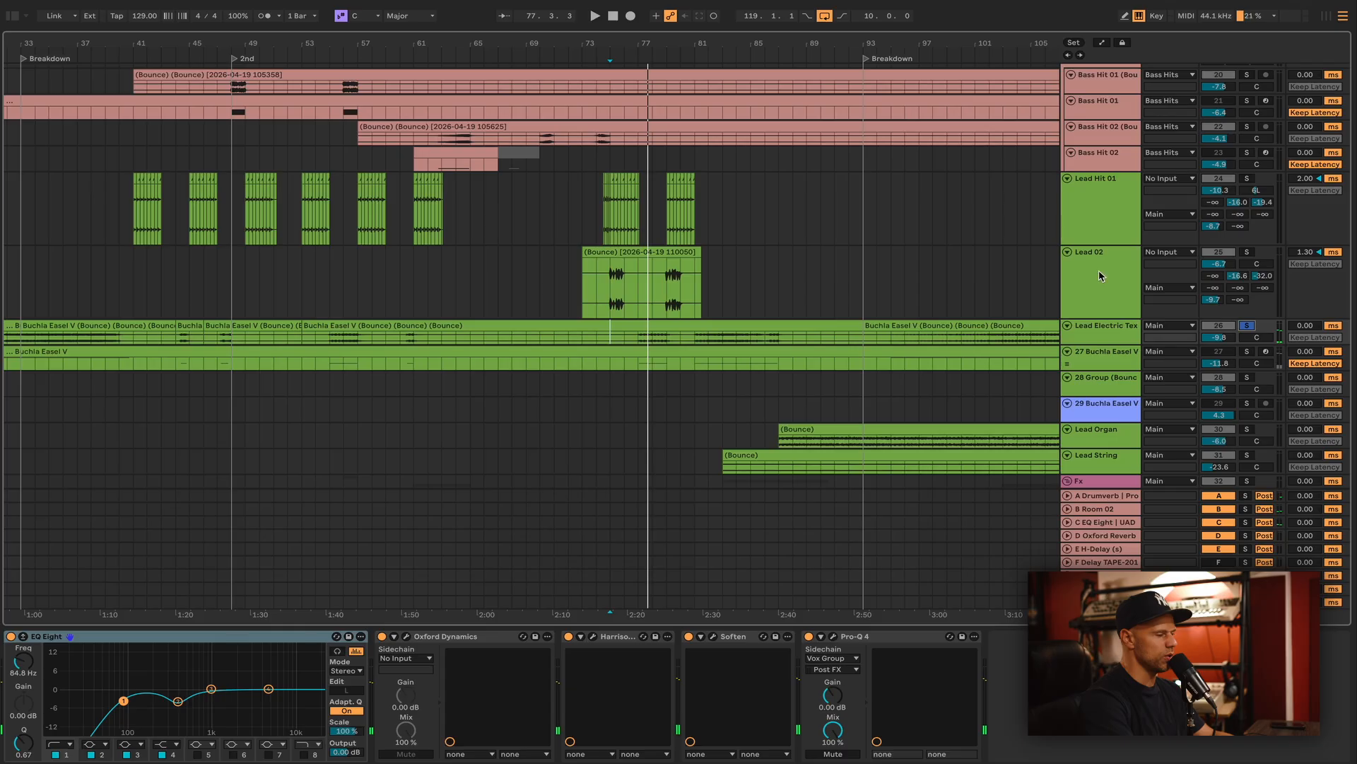
Fold the Lead 02 and Lead Hit 01 tracks and the Bass Hits, Bass and Drums groups.
click(1068, 252)
click(1067, 178)
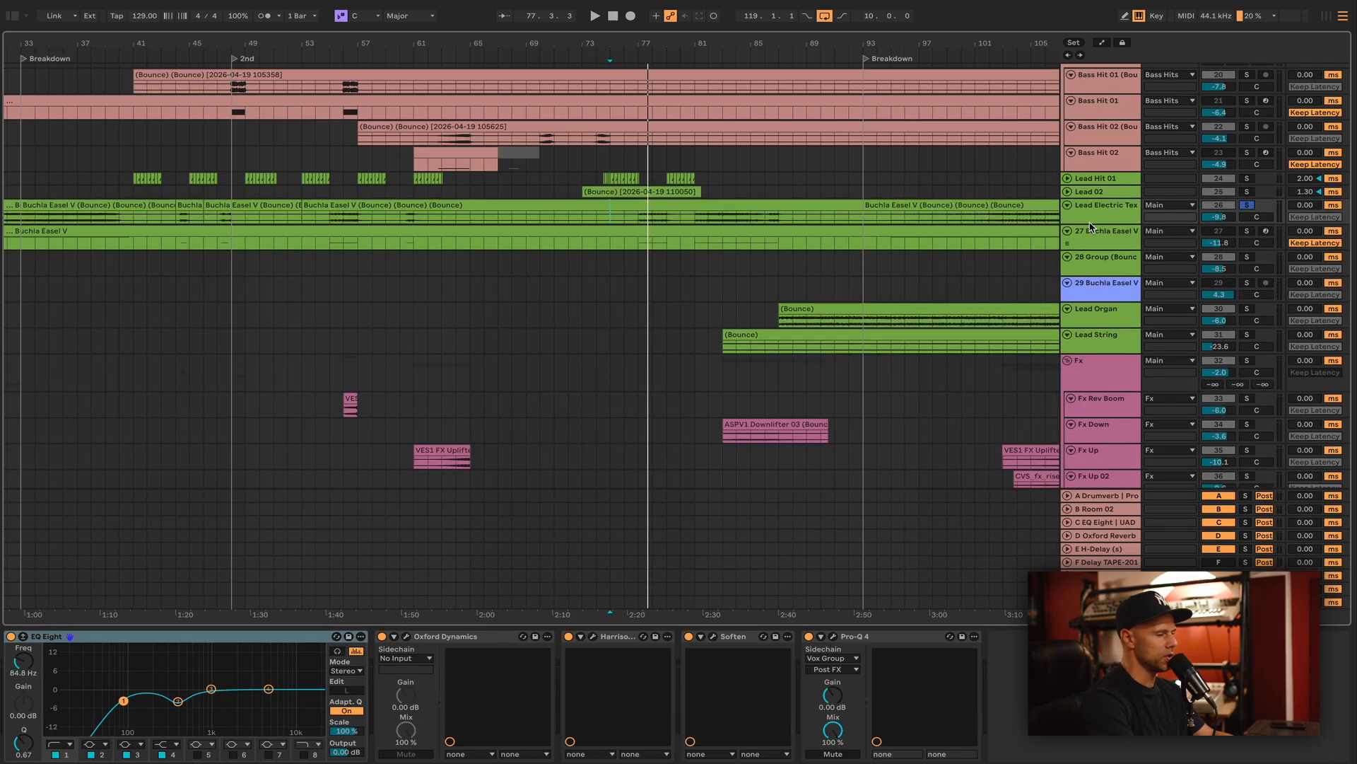
scroll(1075, 212, up, 5)
click(1068, 226)
scroll(1078, 223, up, 4)
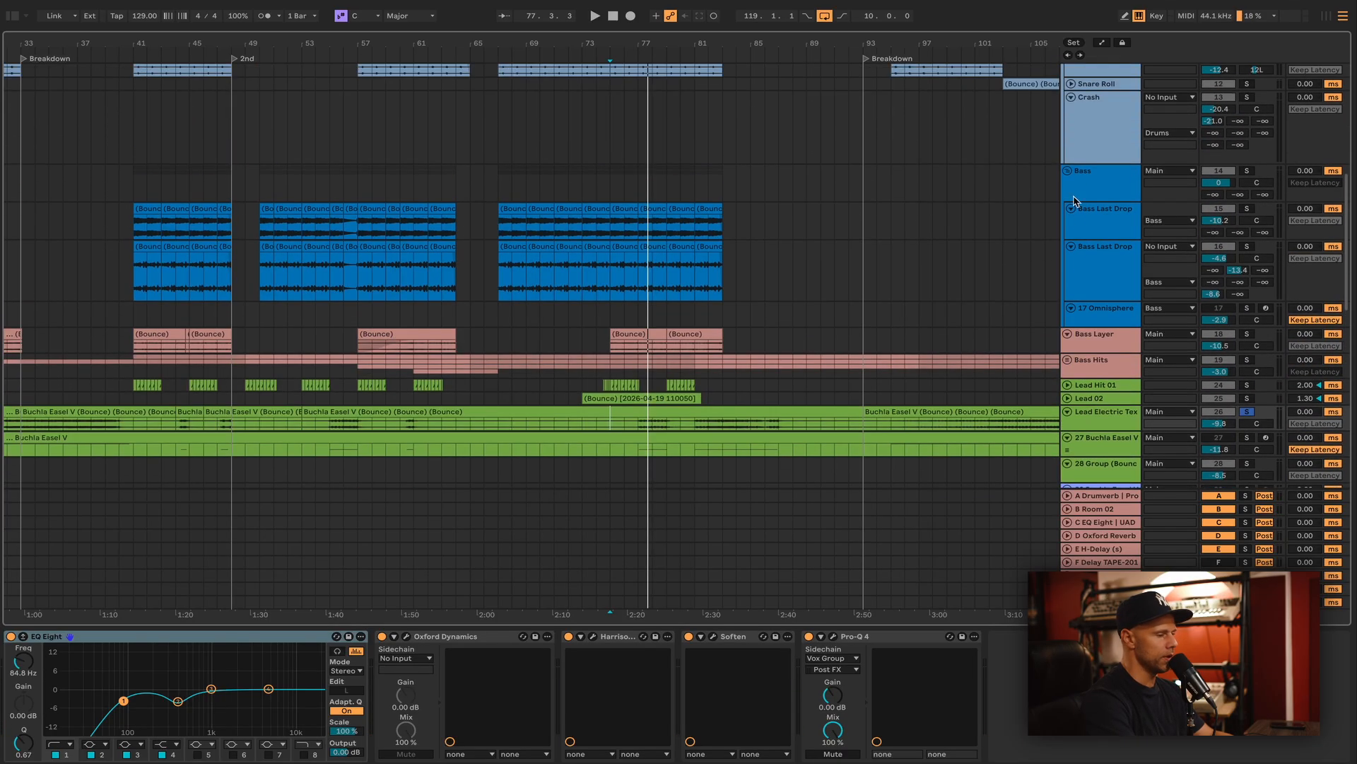
click(1069, 173)
scroll(1078, 162, up, 2)
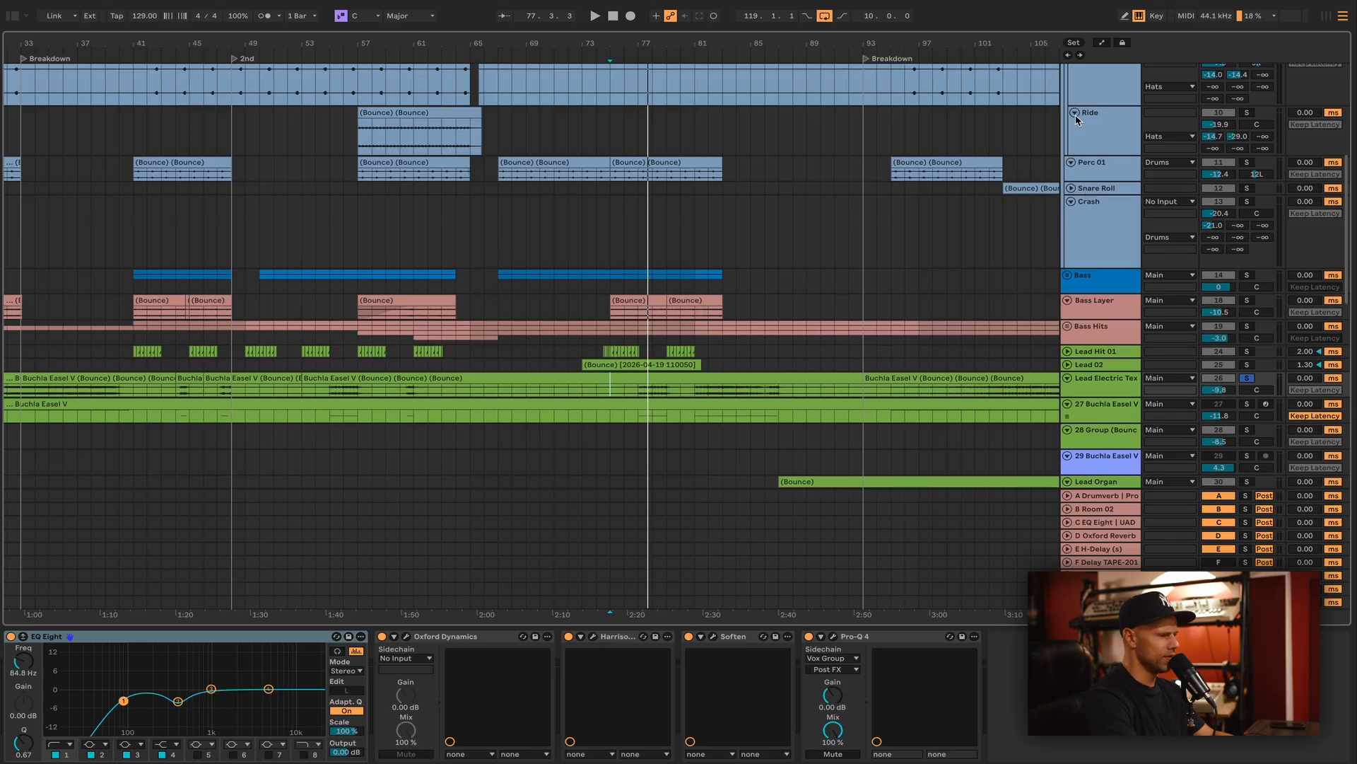
scroll(1082, 152, up, 5)
click(1068, 122)
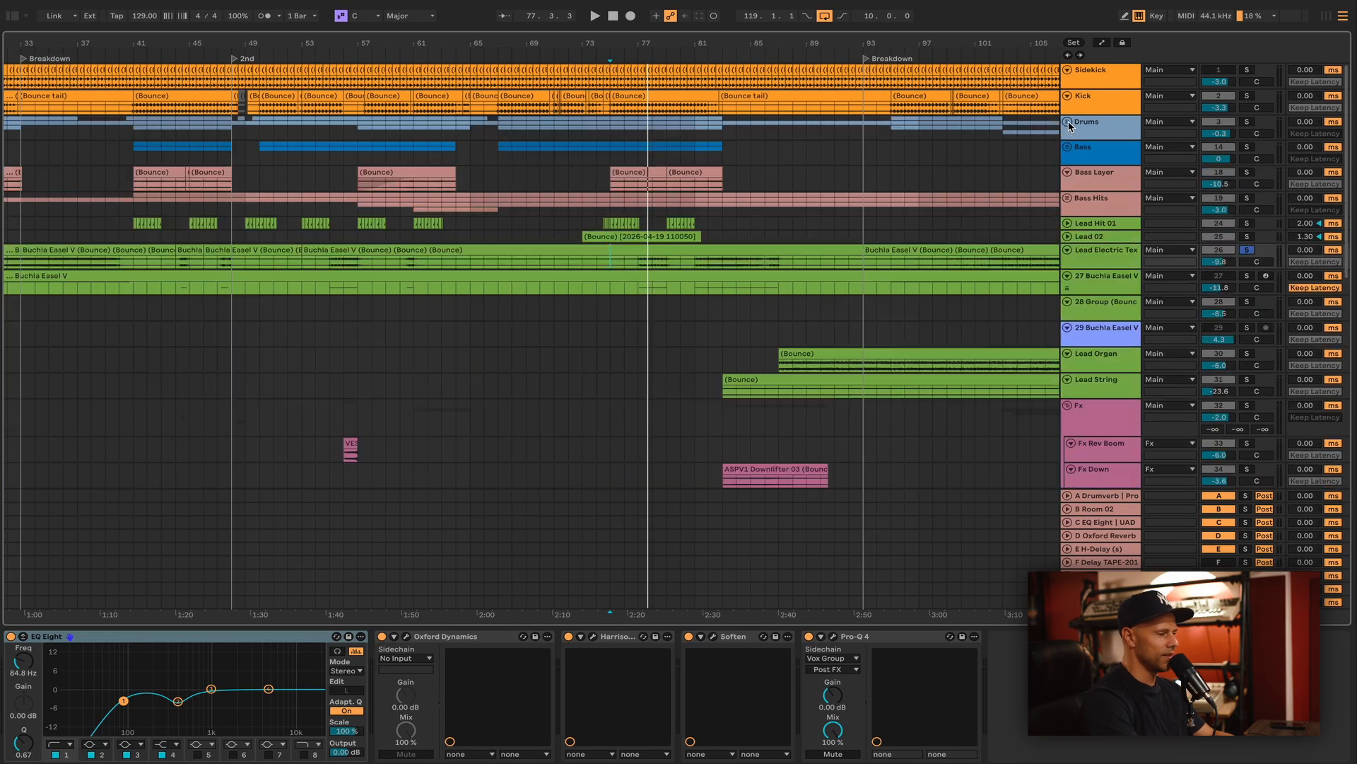
Listen to the soloed Lead Electric Tex track from bar 77 with its device chain in view.
key(space)
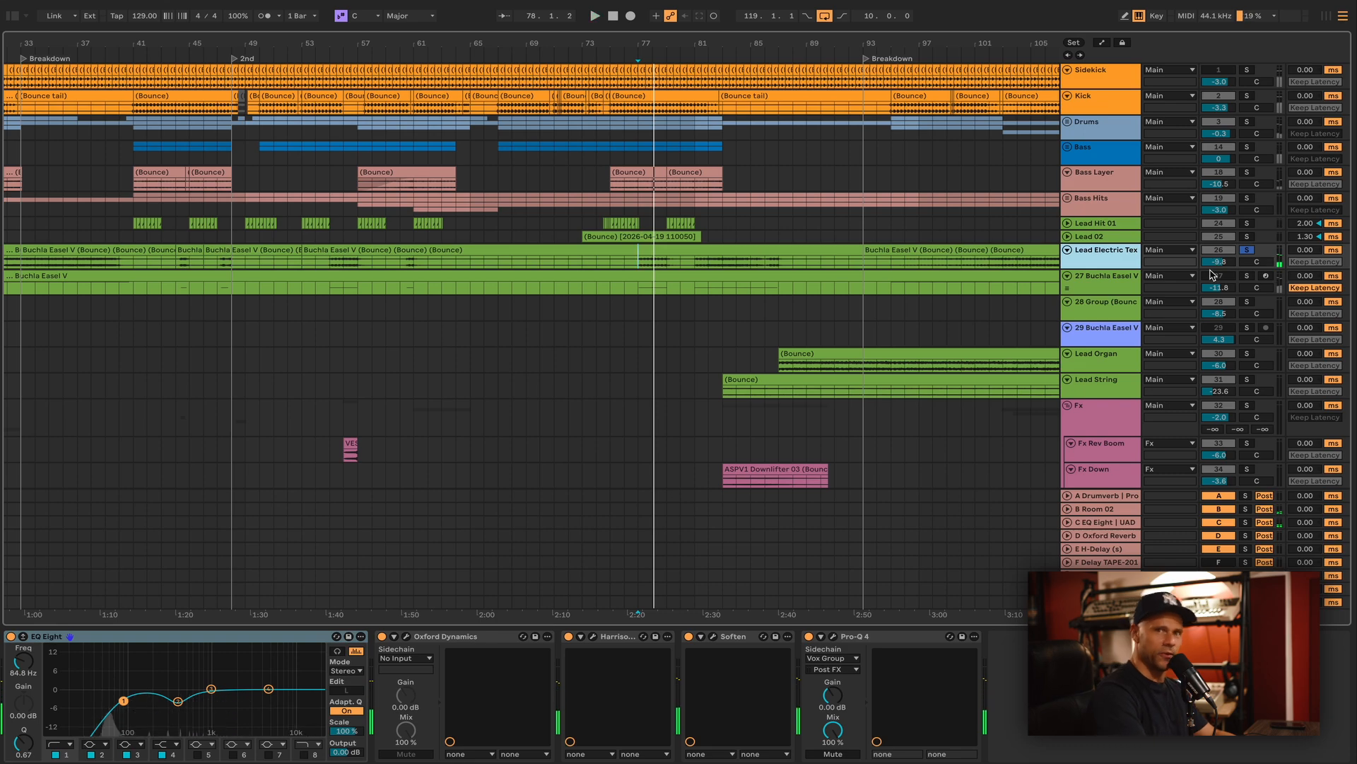
key(space)
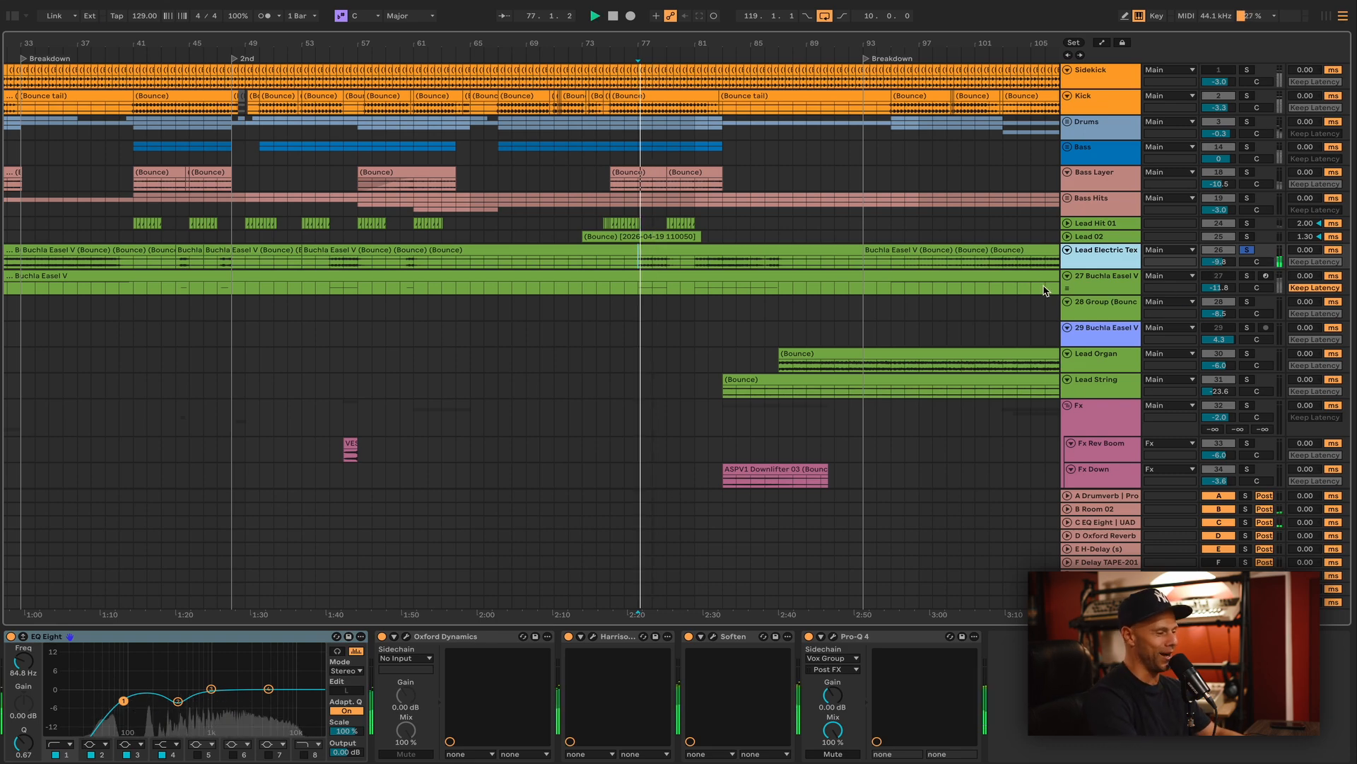
double_click(1102, 263)
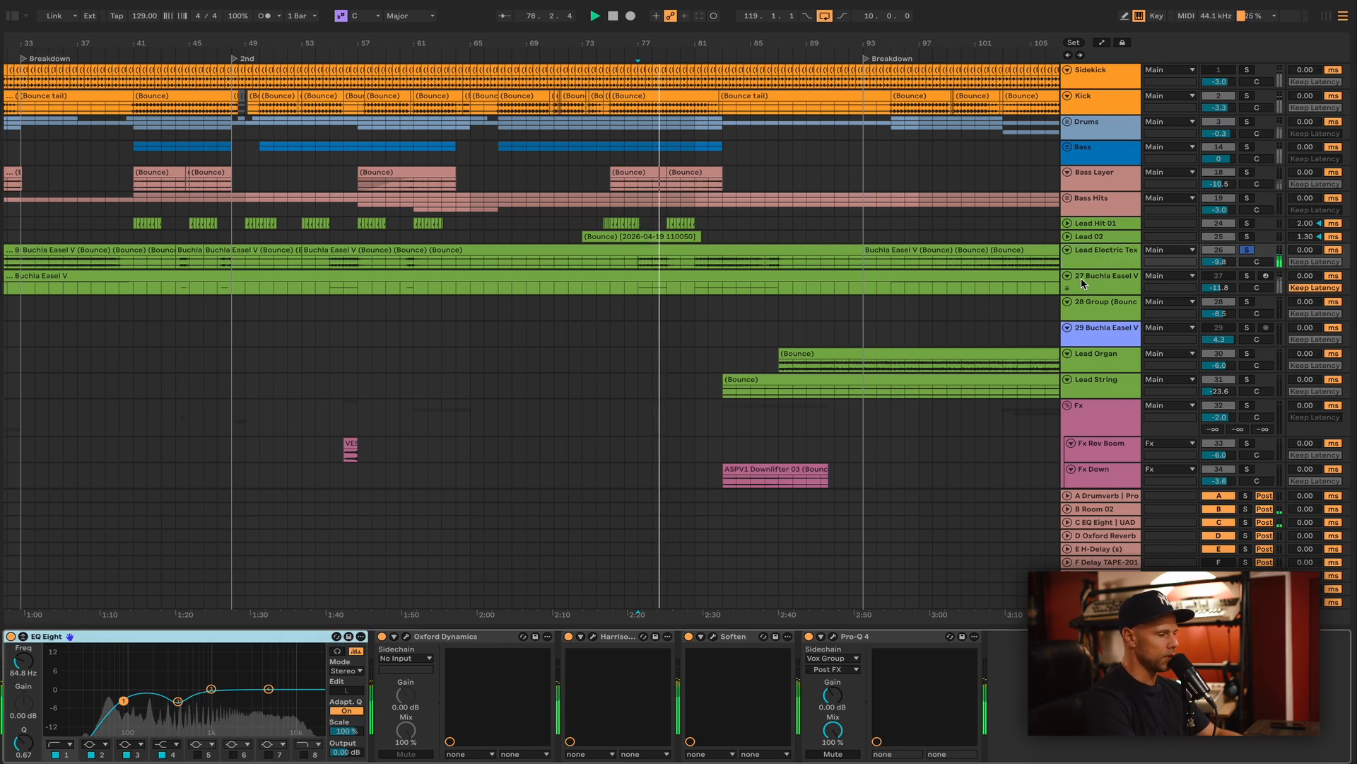
click(1111, 286)
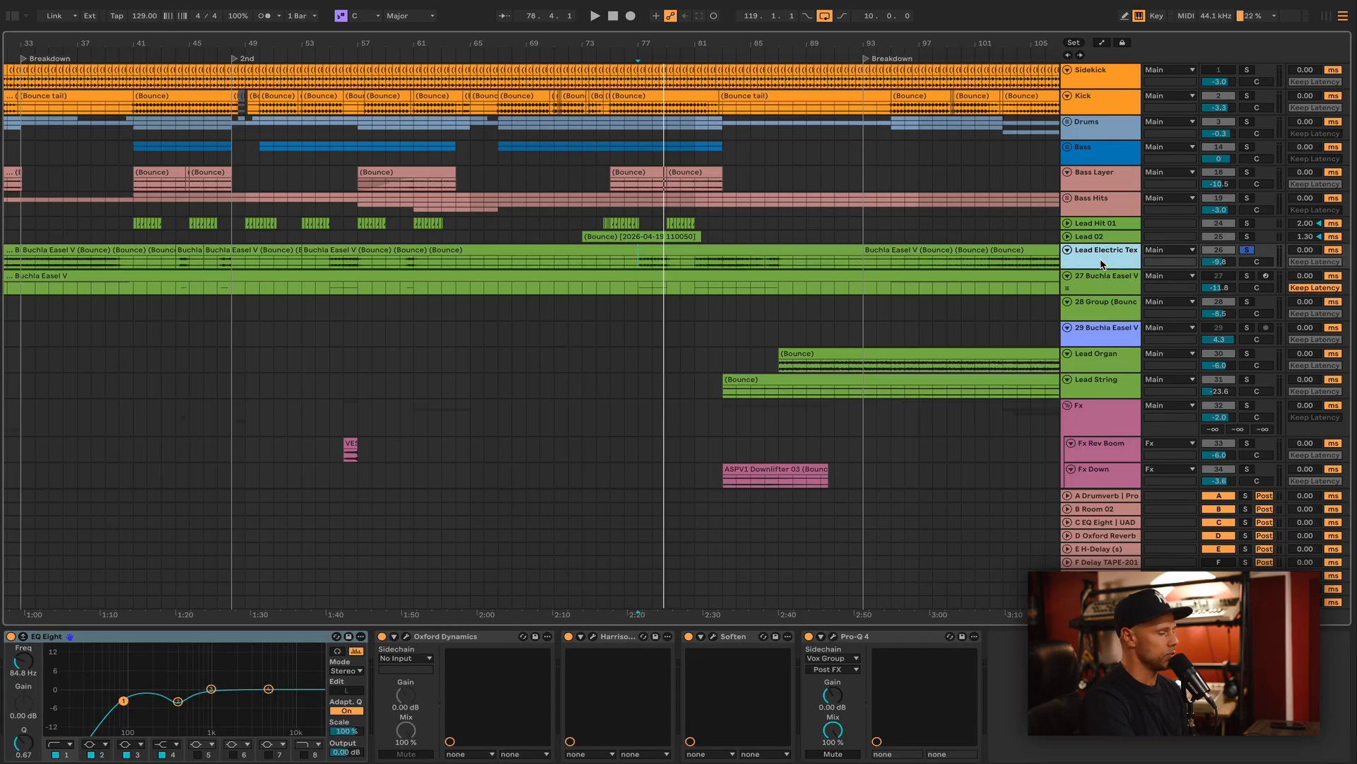
key(space)
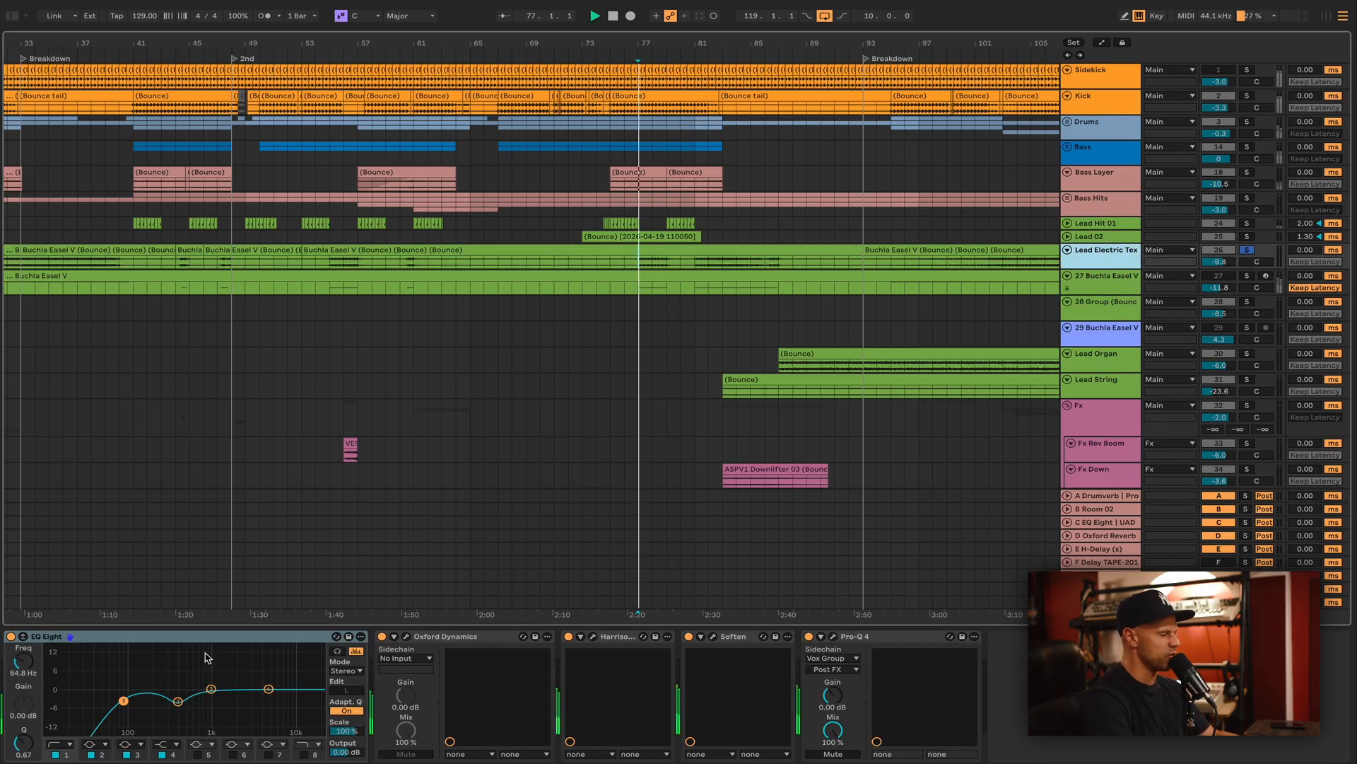
Unsolo the Lead Electric Tex track, play the full mix from bar 75, and bring the track's device chain back into view.
click(1248, 251)
click(611, 216)
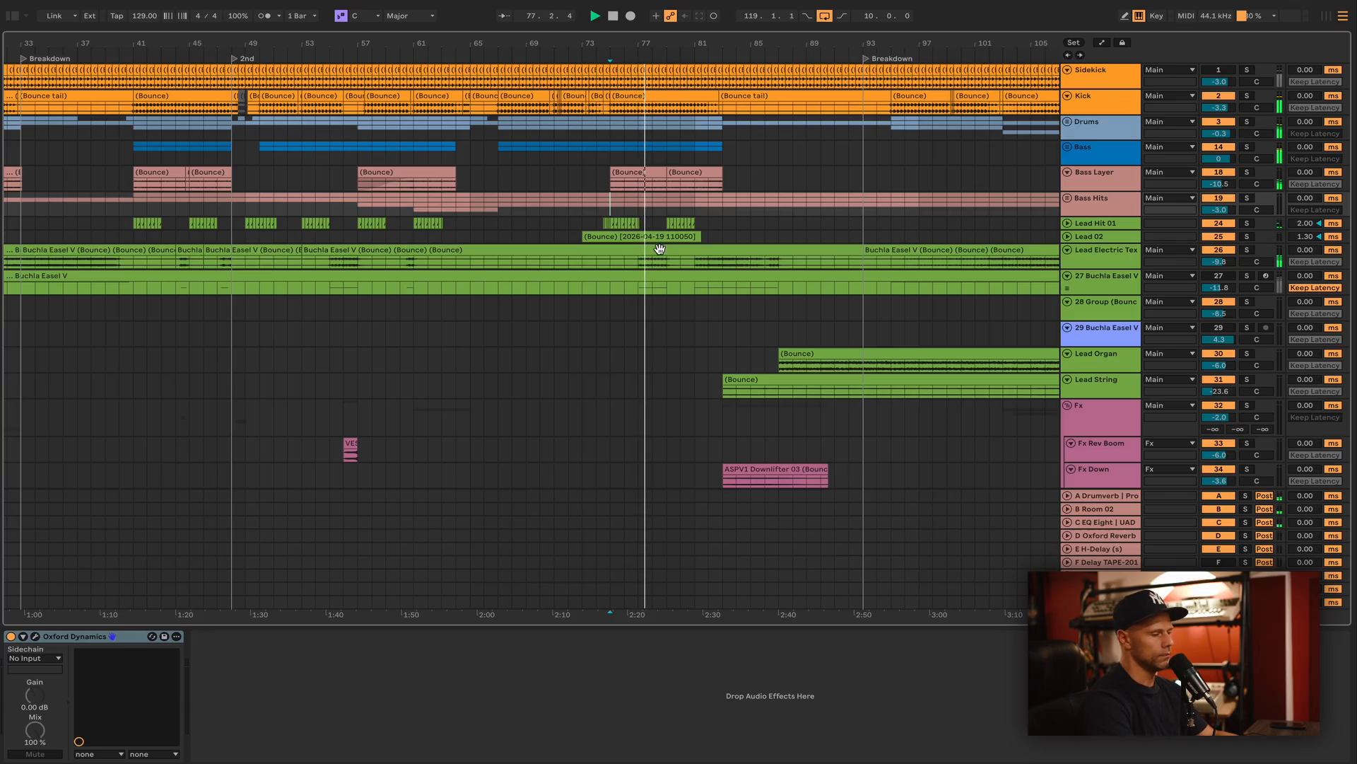
click(1103, 263)
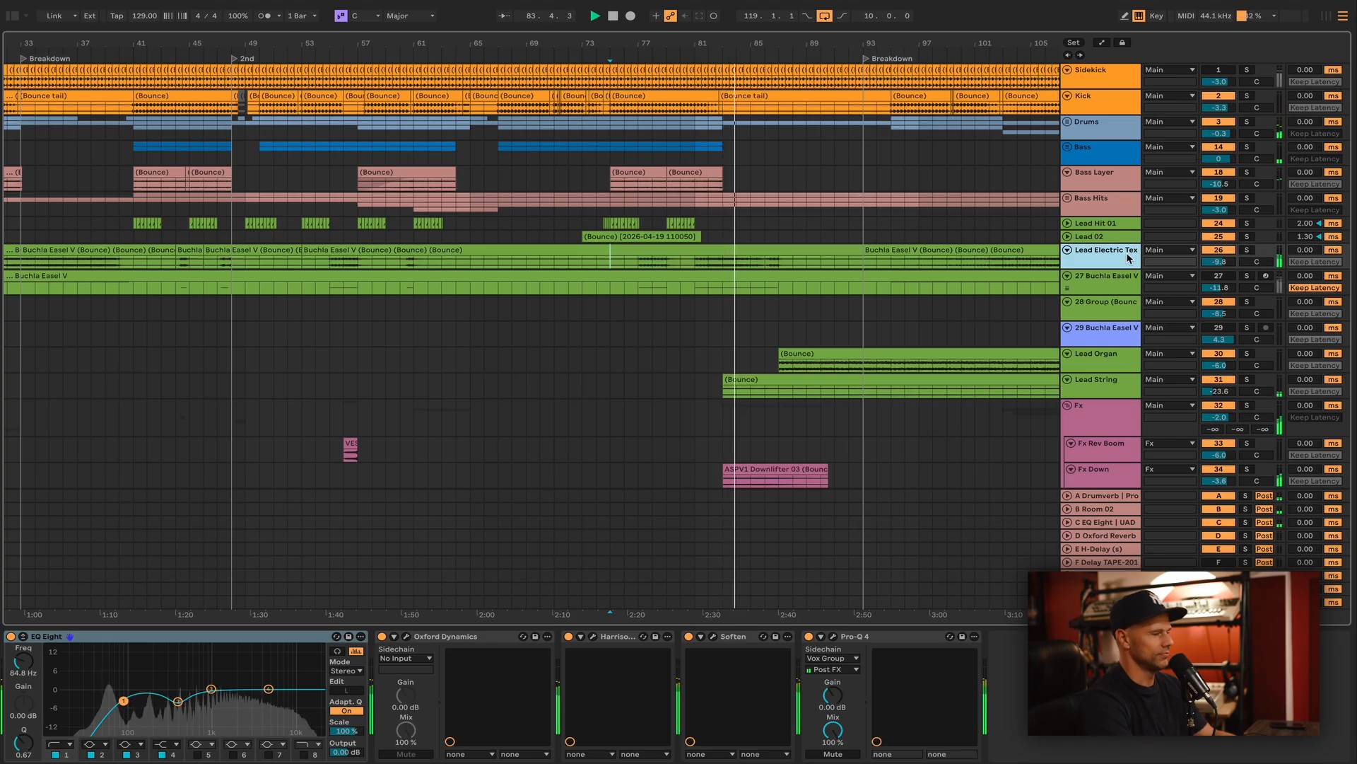
key(space)
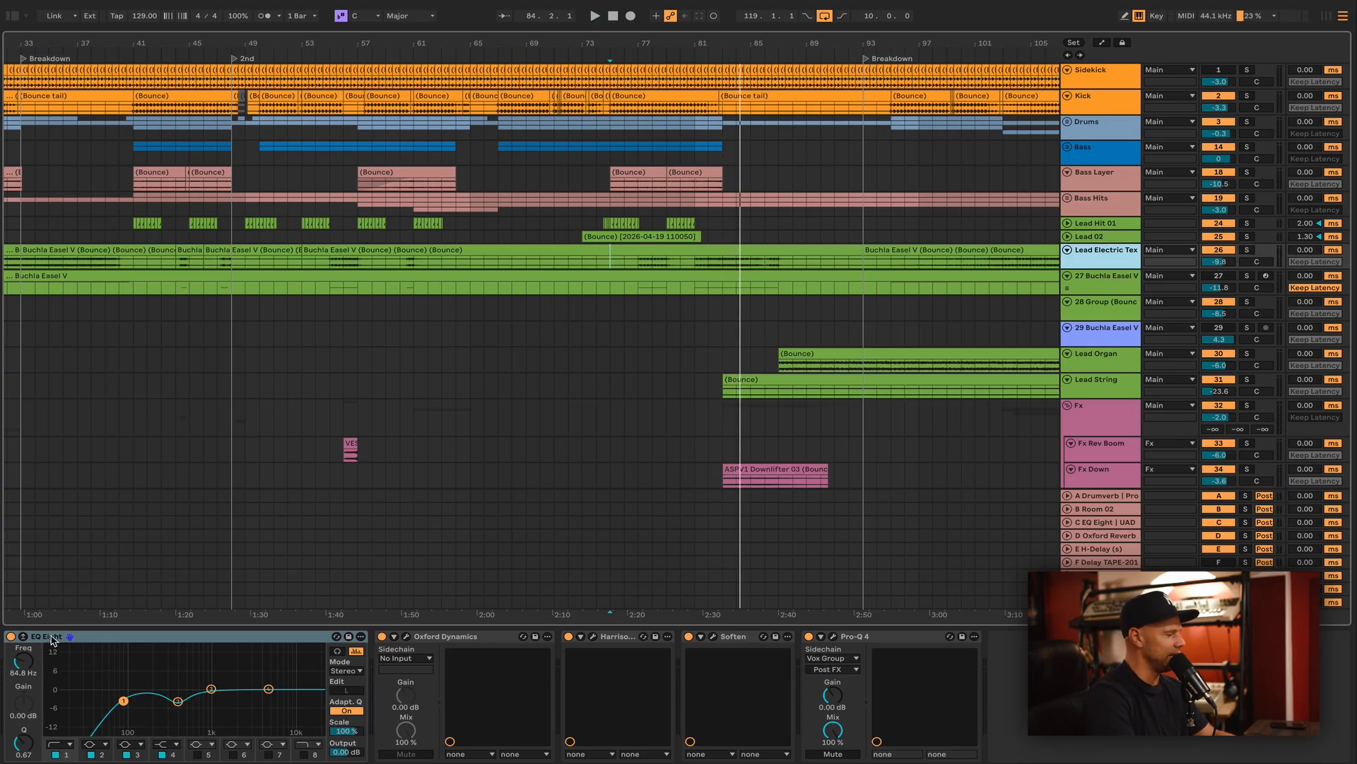
Solo the Lead Electric Tex track and listen to it from bar 77.
click(51, 639)
key(space)
click(1247, 250)
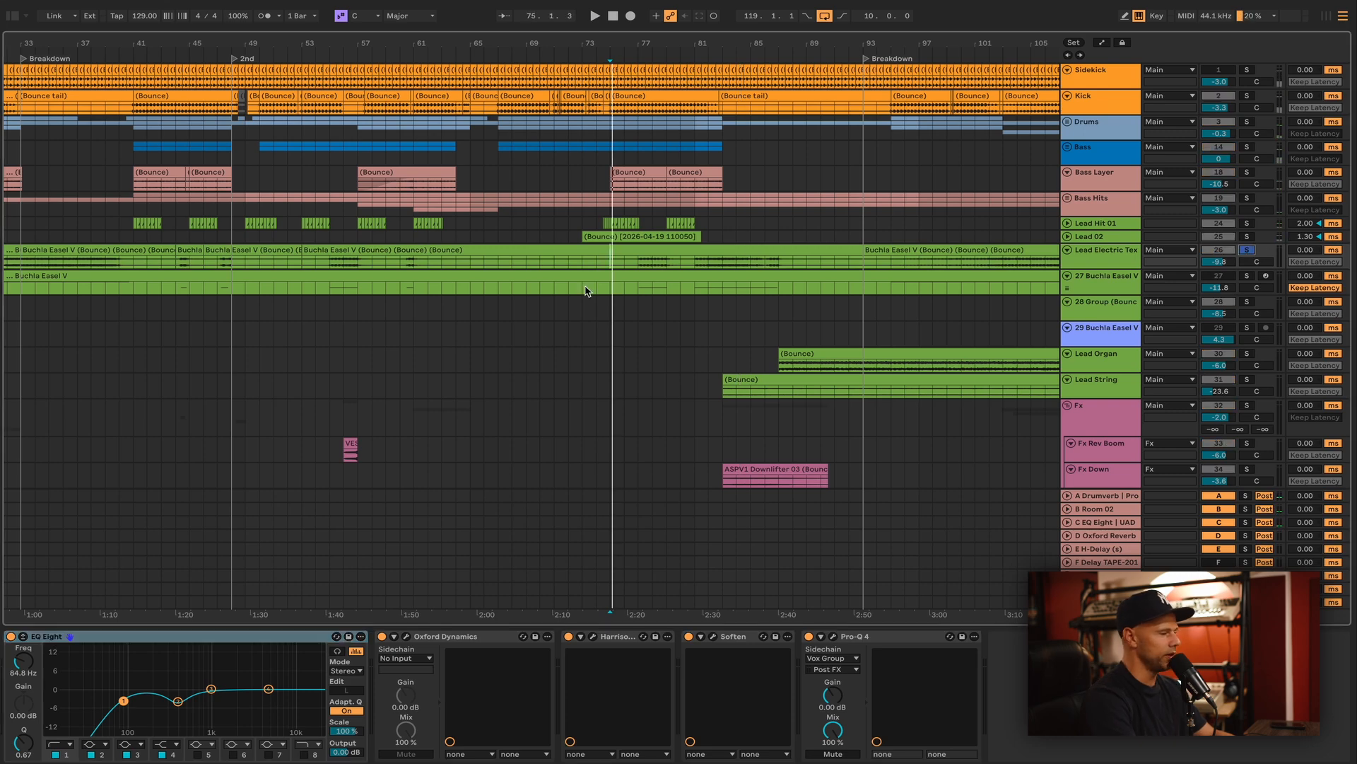
click(639, 260)
key(space)
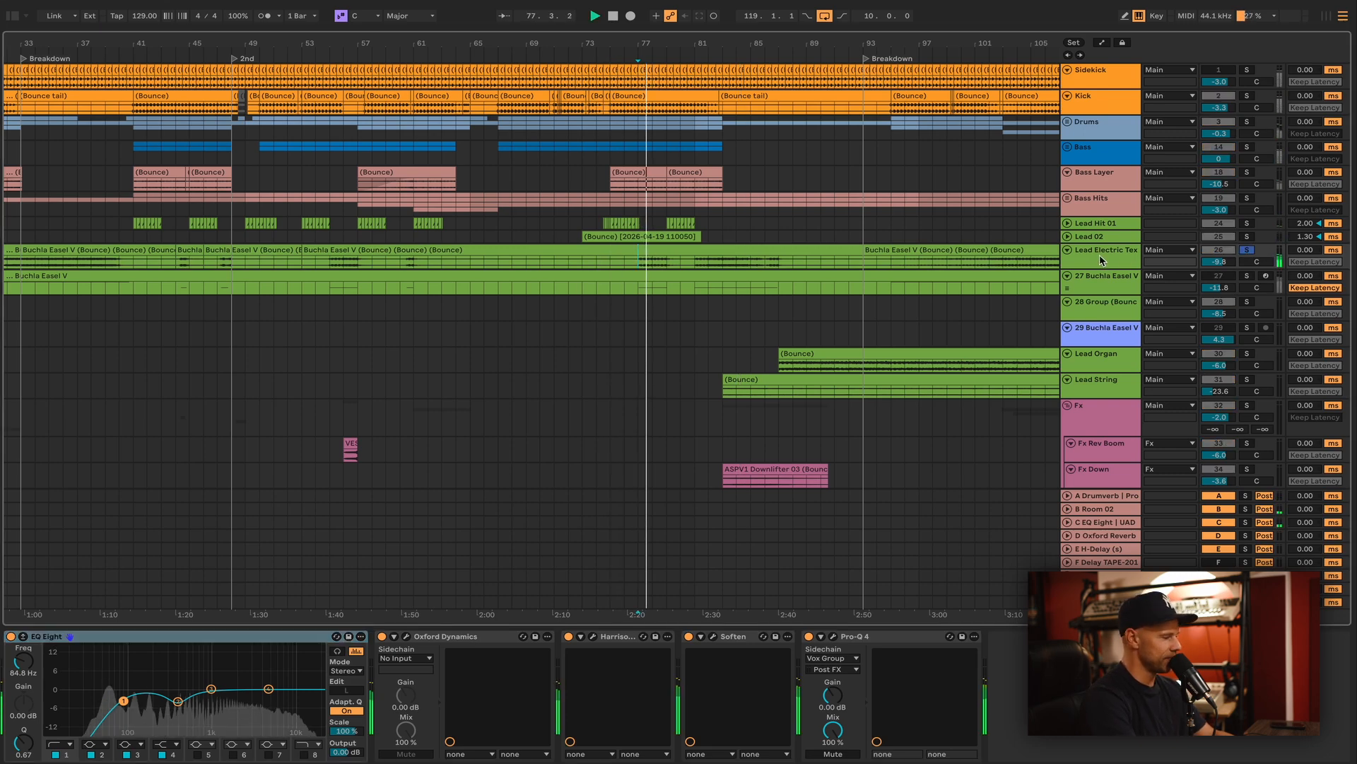
key(space)
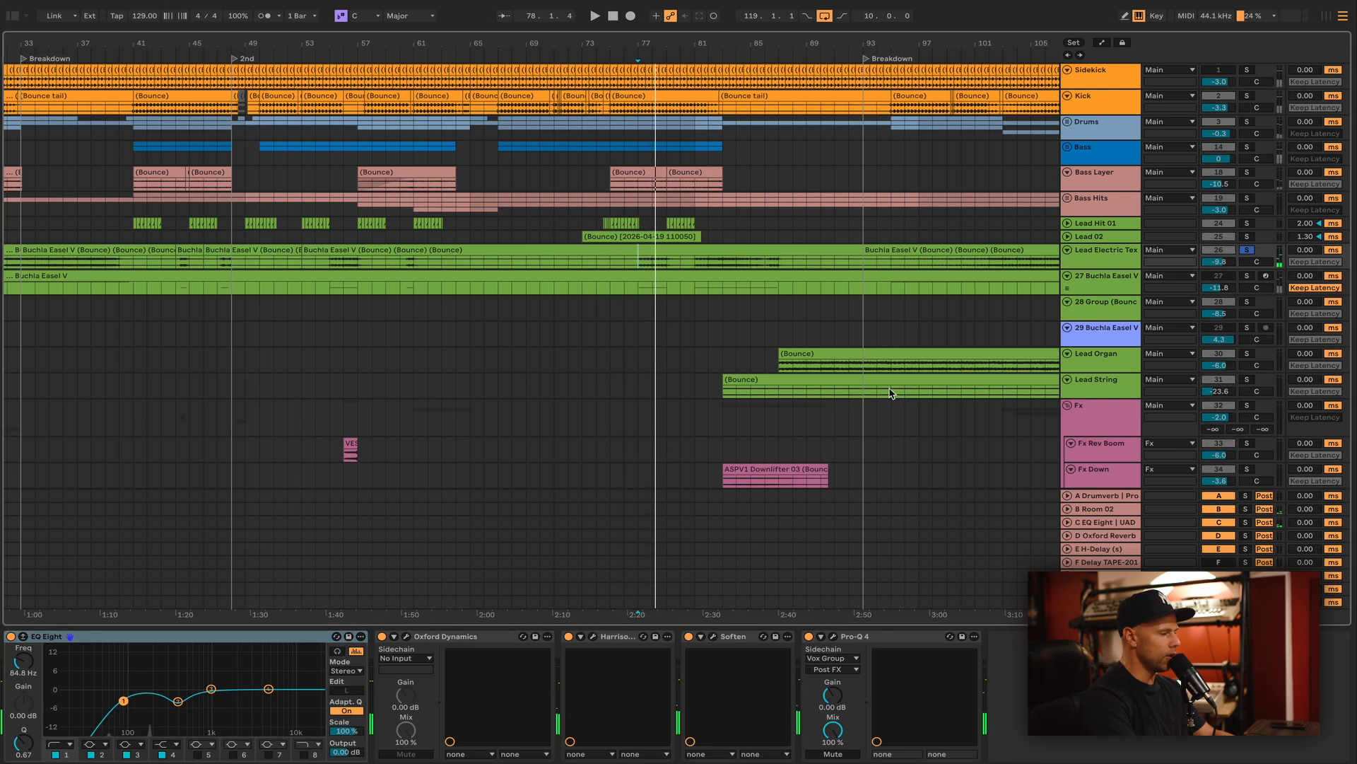
Show the device chain of track 27 Buchla Easel V, solo the track and play it.
click(1082, 280)
click(1247, 276)
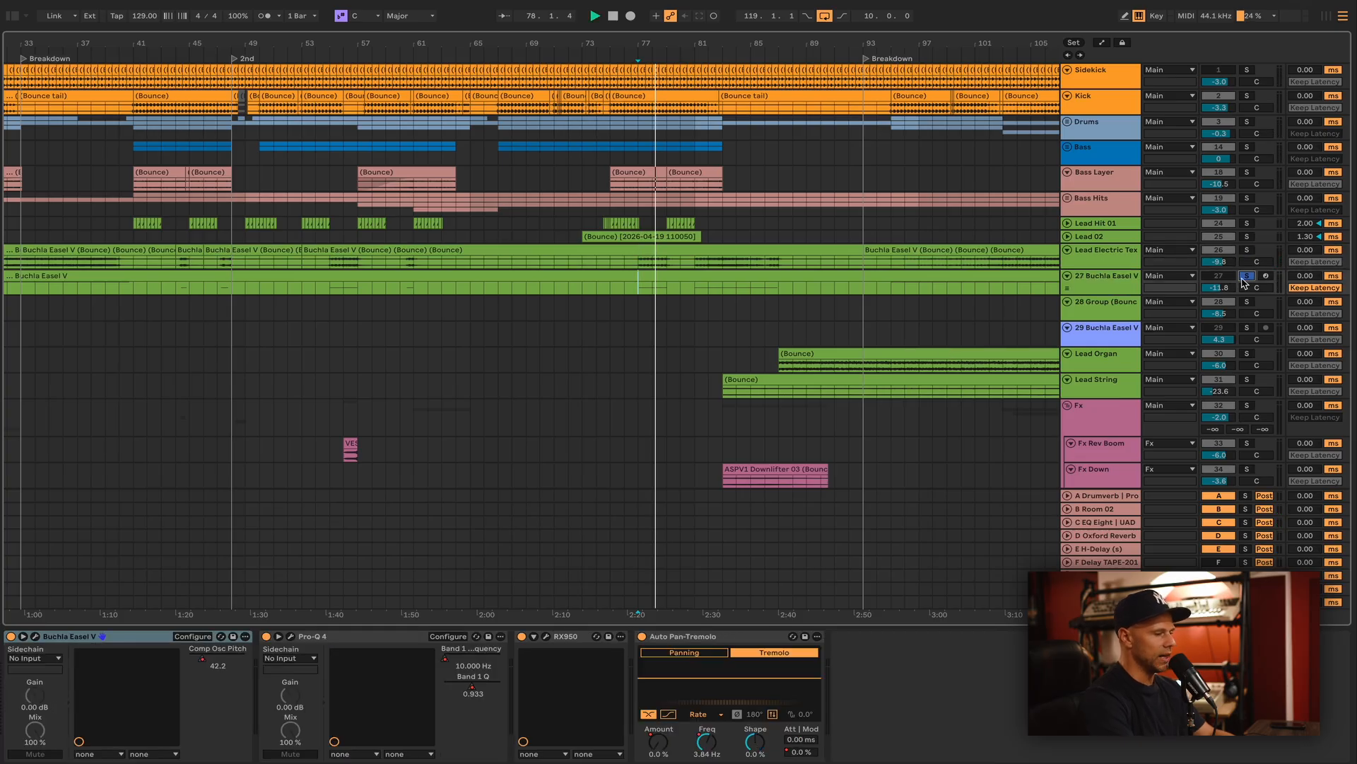
key(space)
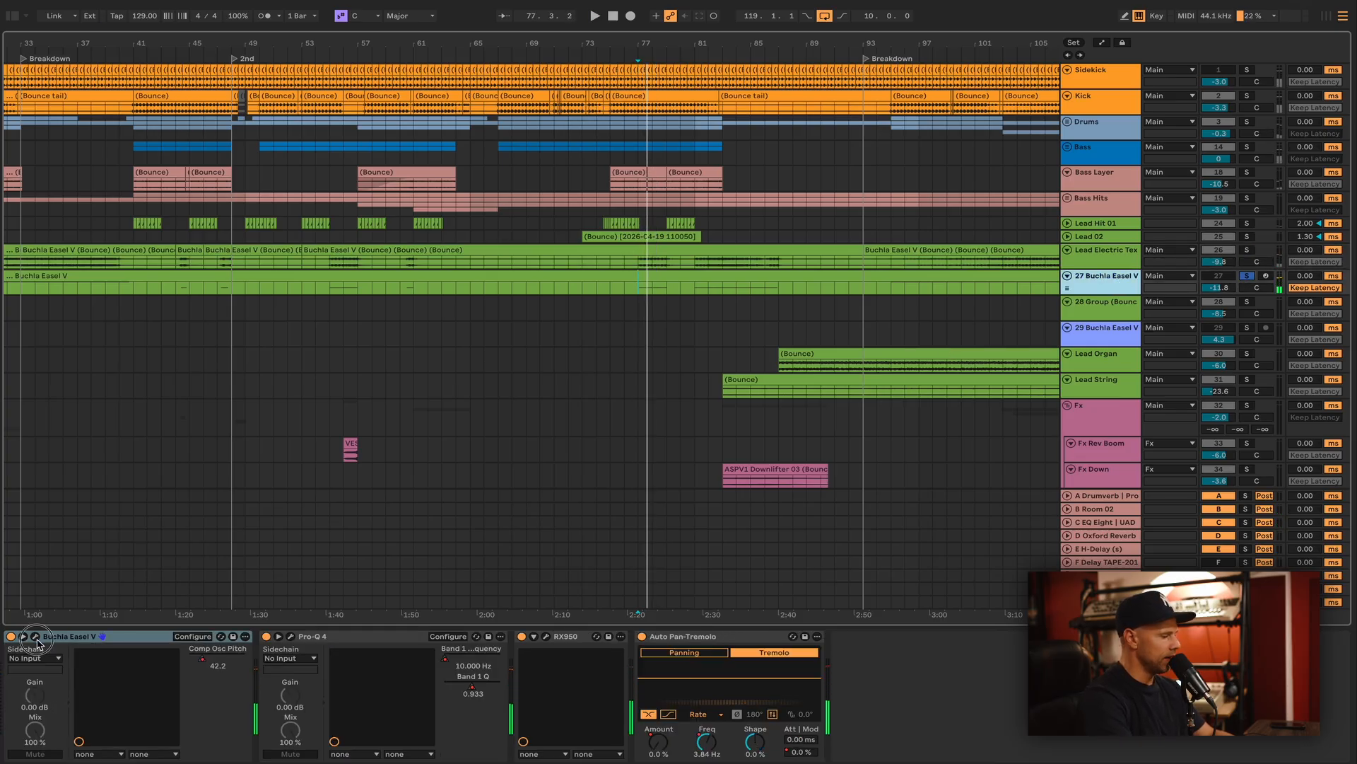
Open the Buchla Easel V instrument window, listen to the soloed track with it in view, and close the window.
click(35, 637)
key(space)
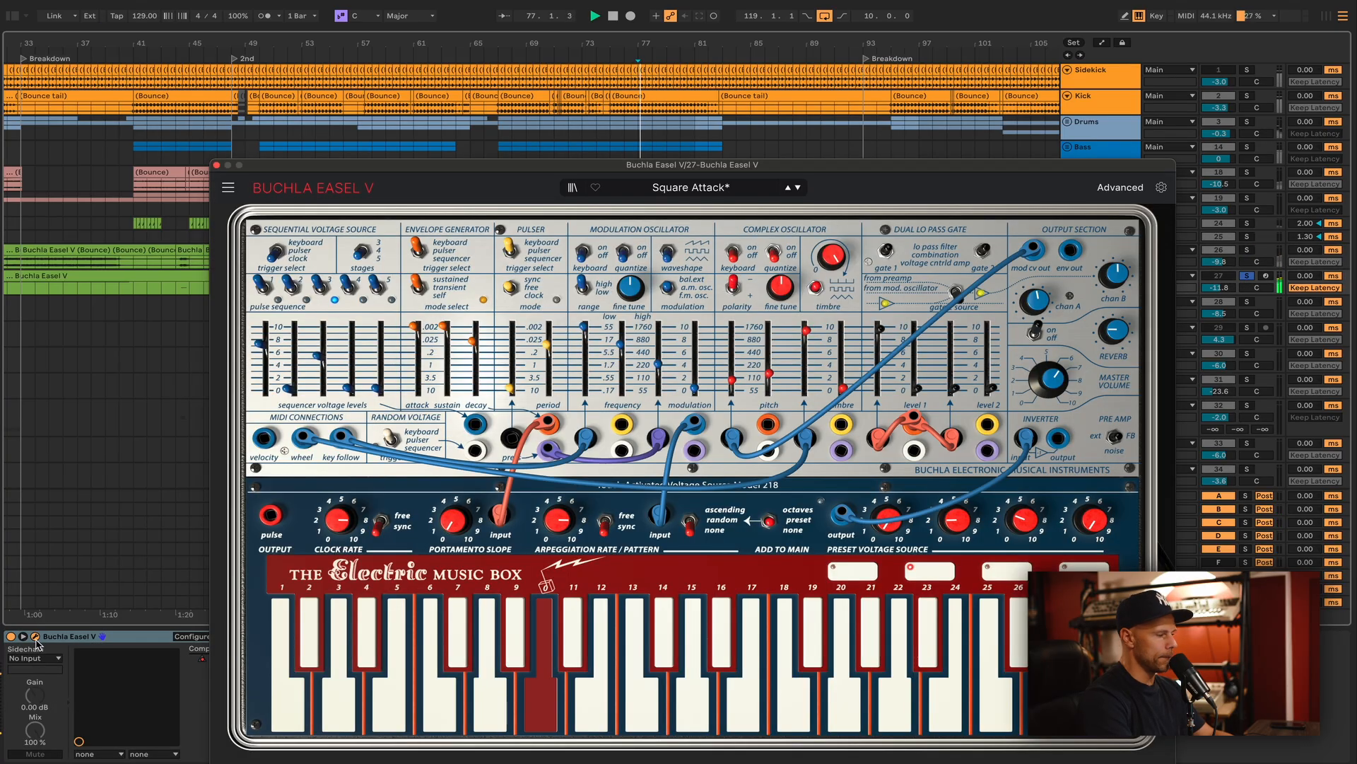
click(216, 166)
key(space)
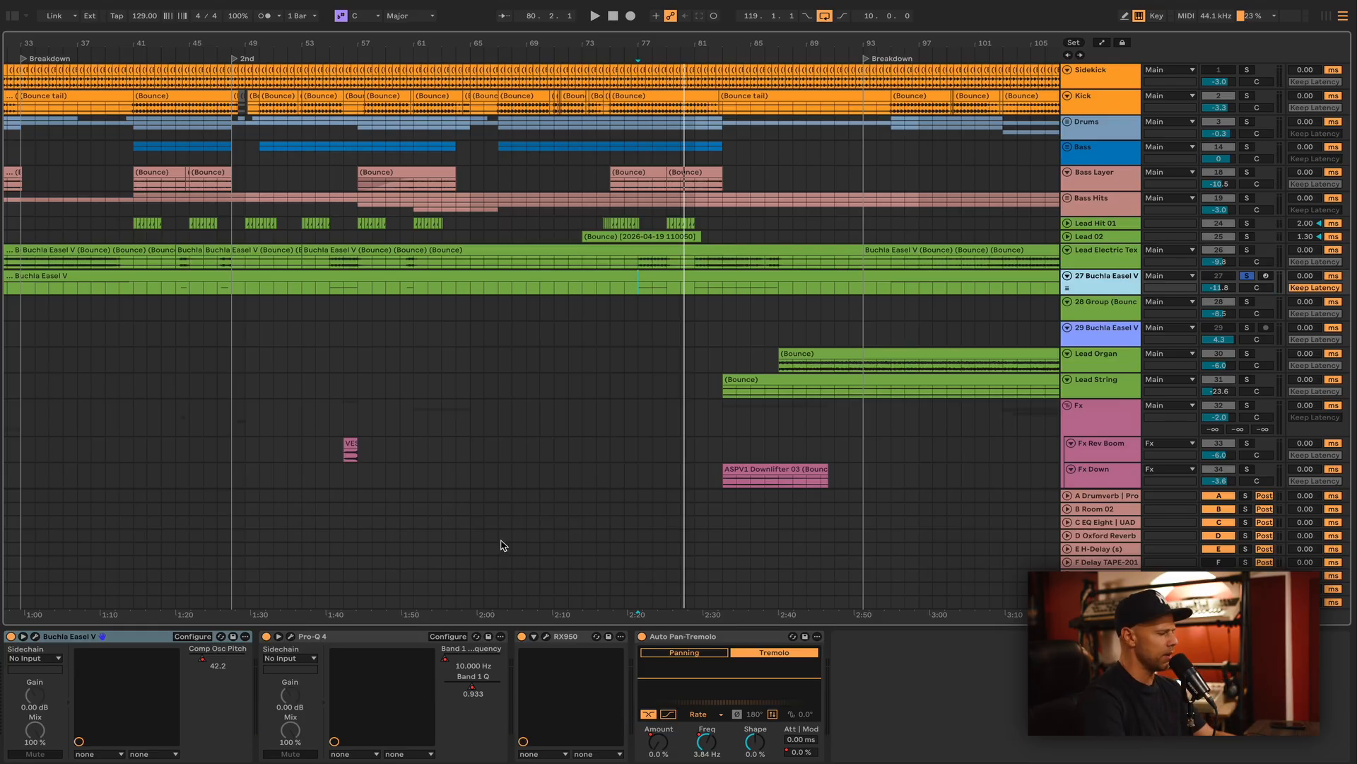
Open the Pro-Q 4 on the Buchla Easel V track, listen with its curve in view, and close it.
click(291, 638)
key(space)
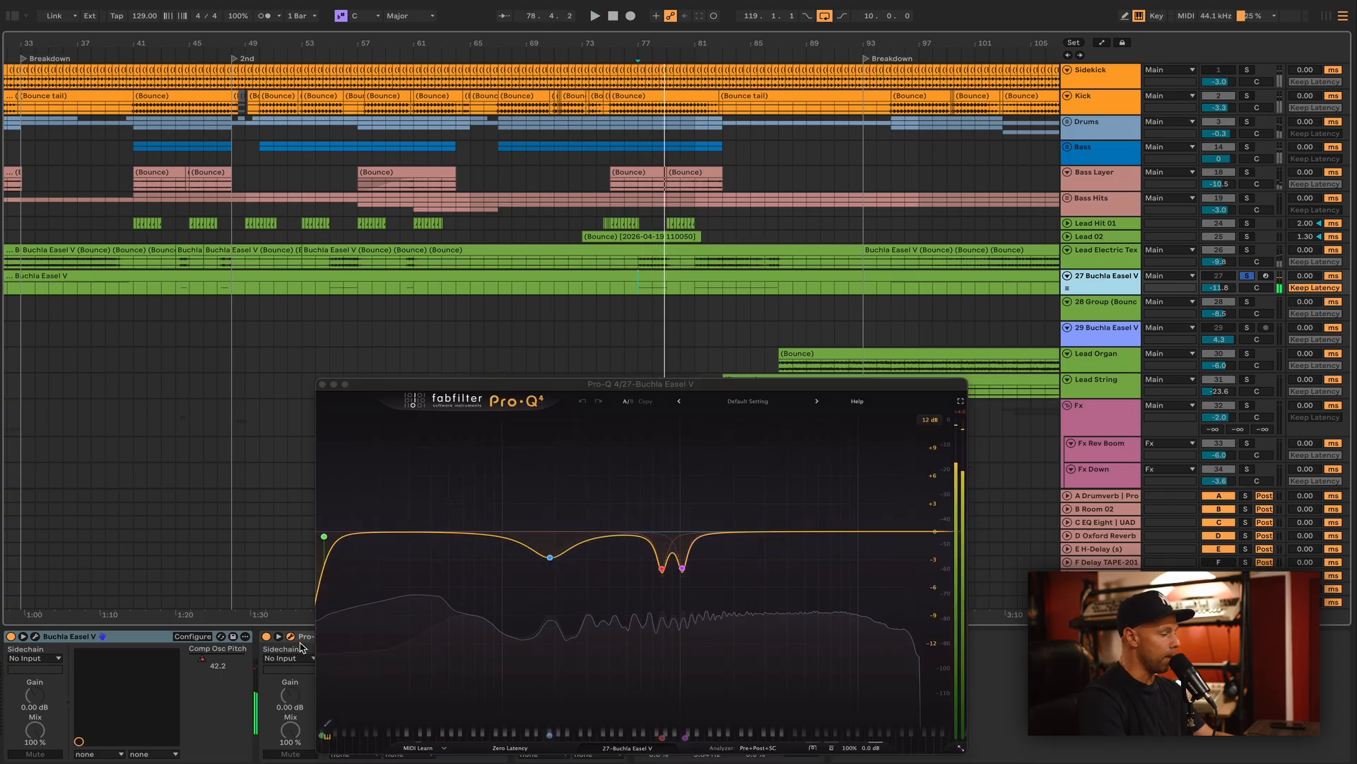
click(291, 637)
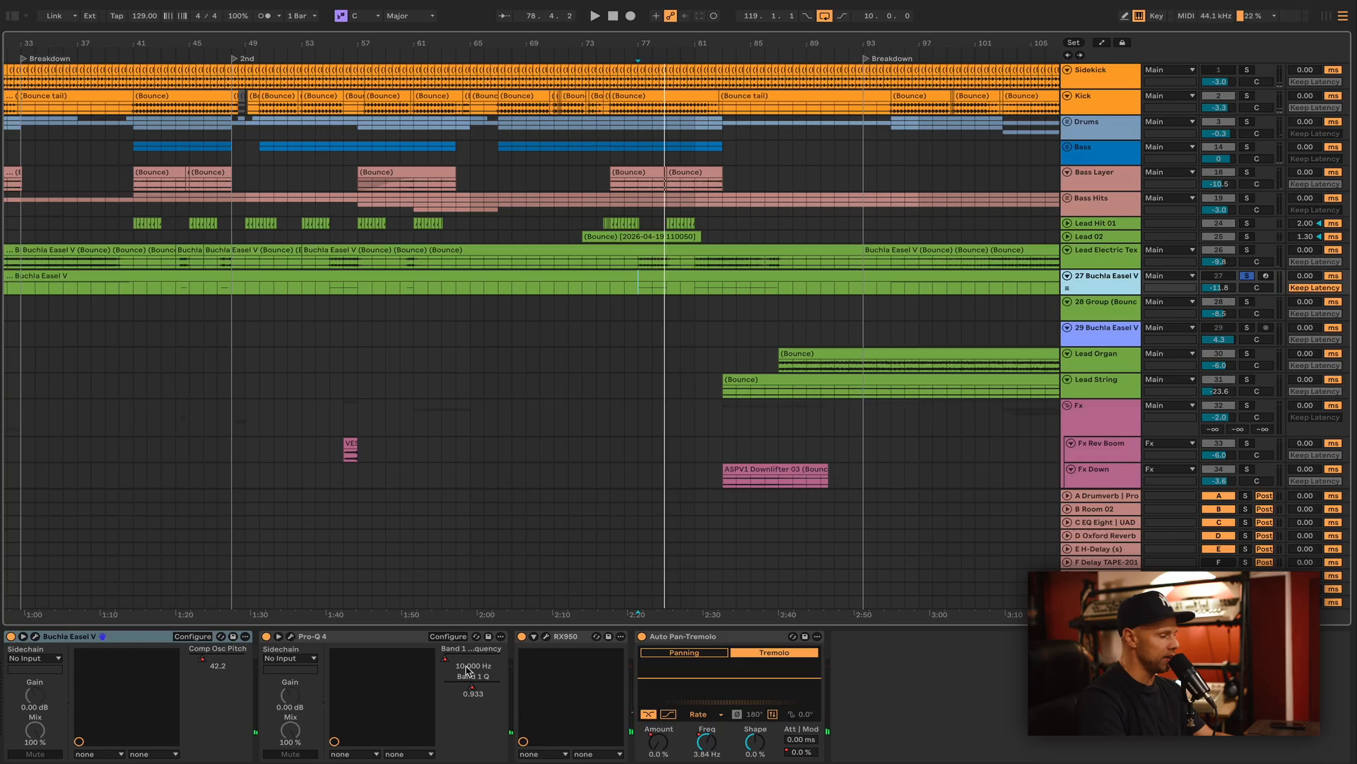
key(space)
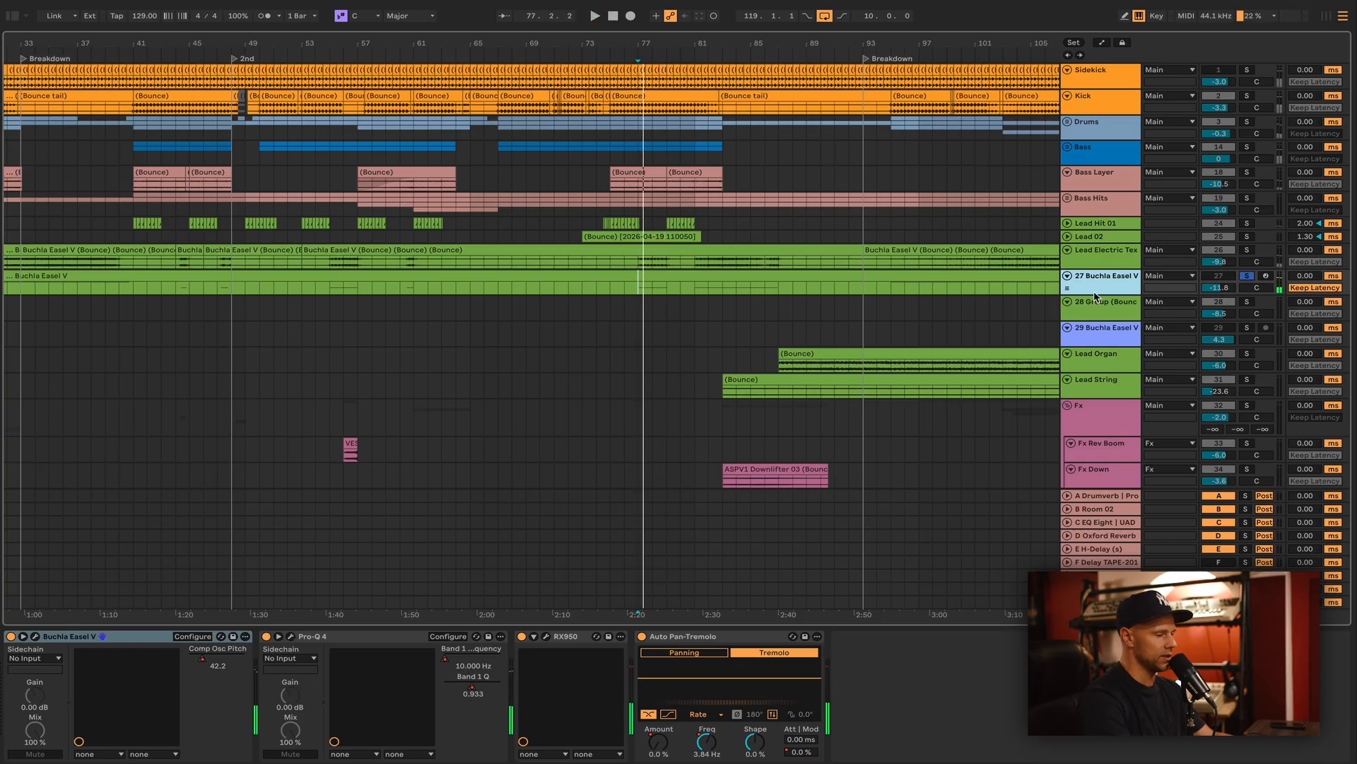
Enlarge track 27 Buchla Easel V and display its Pro-Q 4 Band 1 Frequency automation in the arrangement.
drag(1094, 294, 1095, 345)
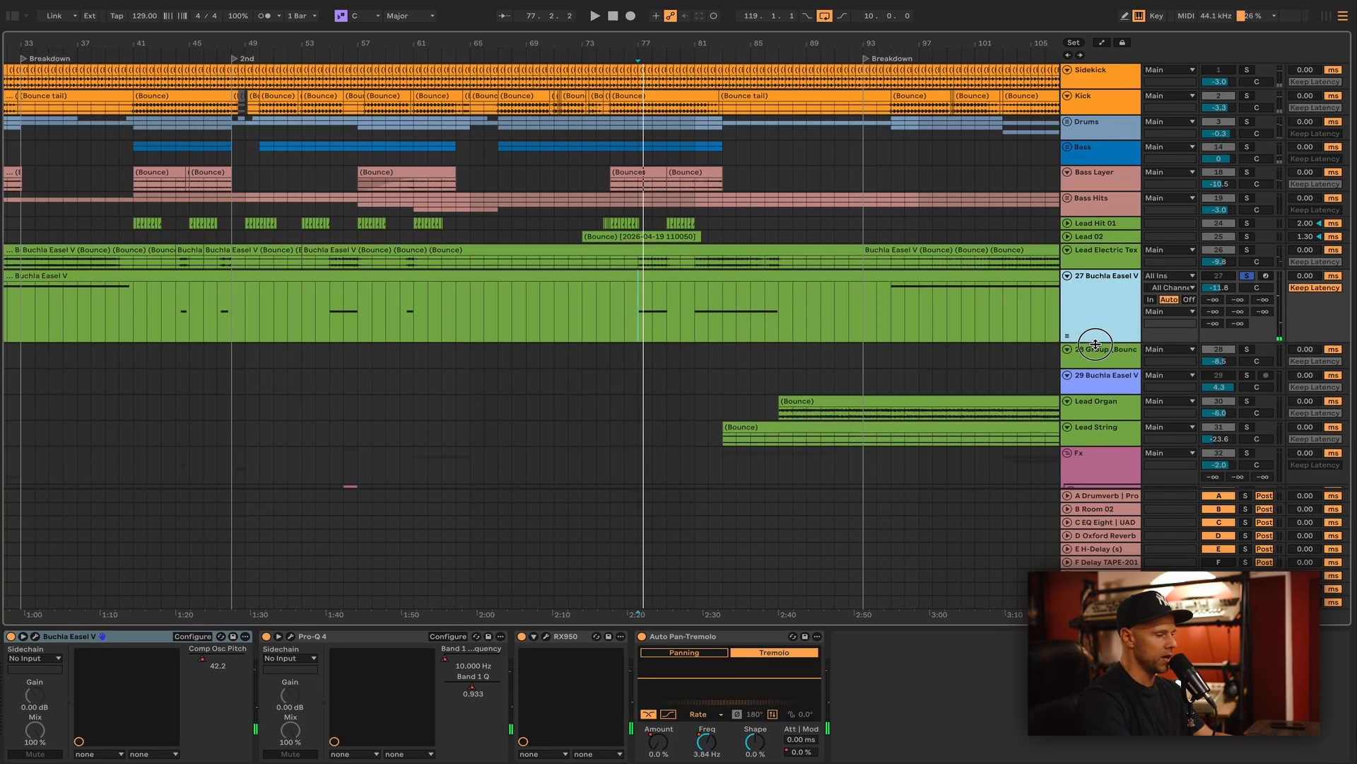
click(1104, 45)
click(1097, 288)
click(1100, 325)
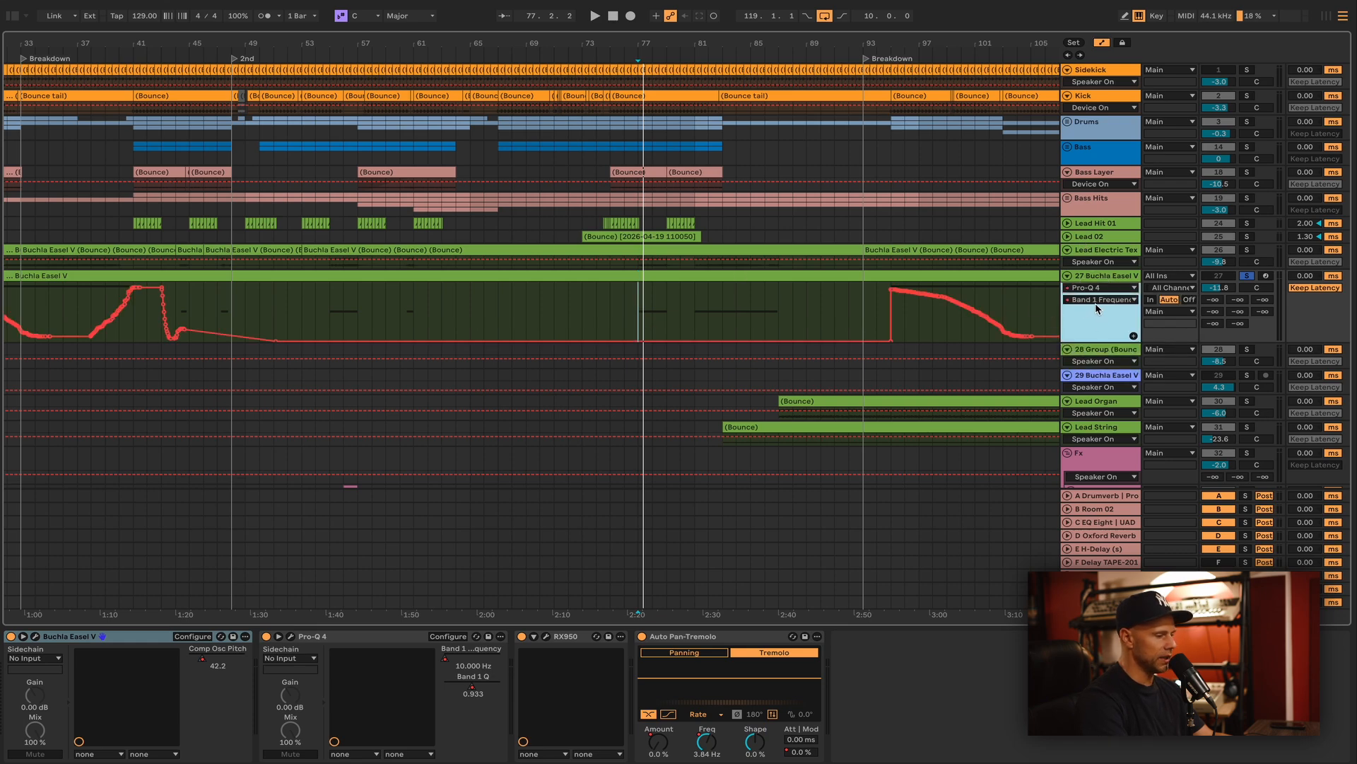
Open the Buchla track's Pro-Q 4, audition the filter automation in the breakdown and from bar 81, and close the window.
click(290, 637)
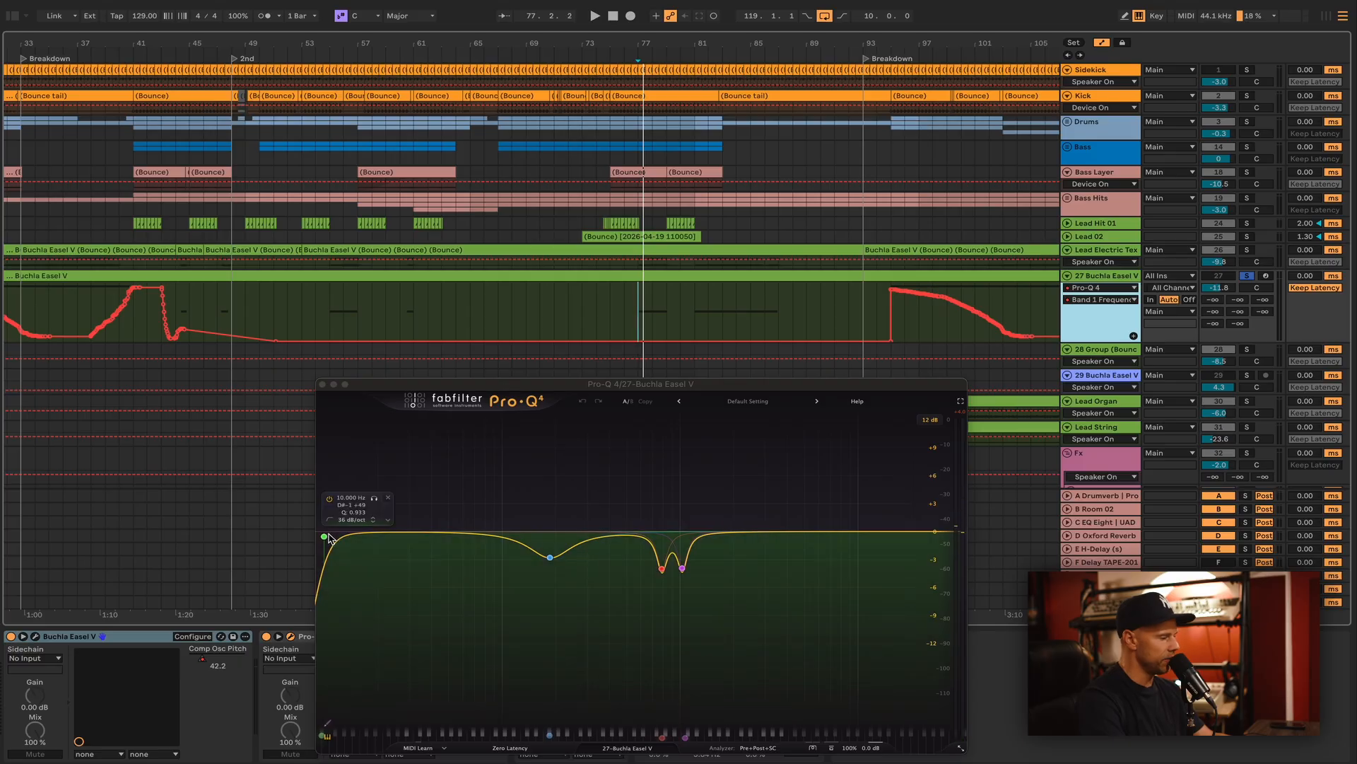
key(space)
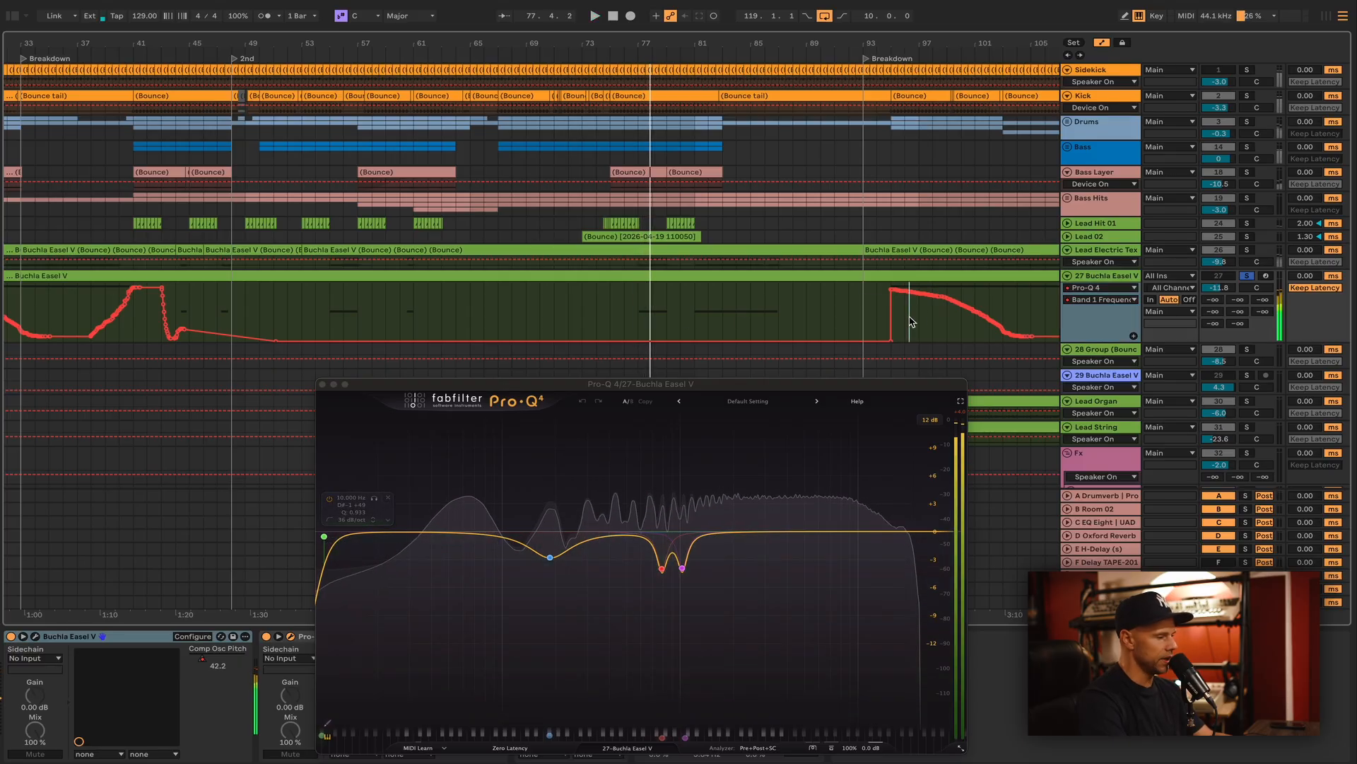
key(space)
key(space)
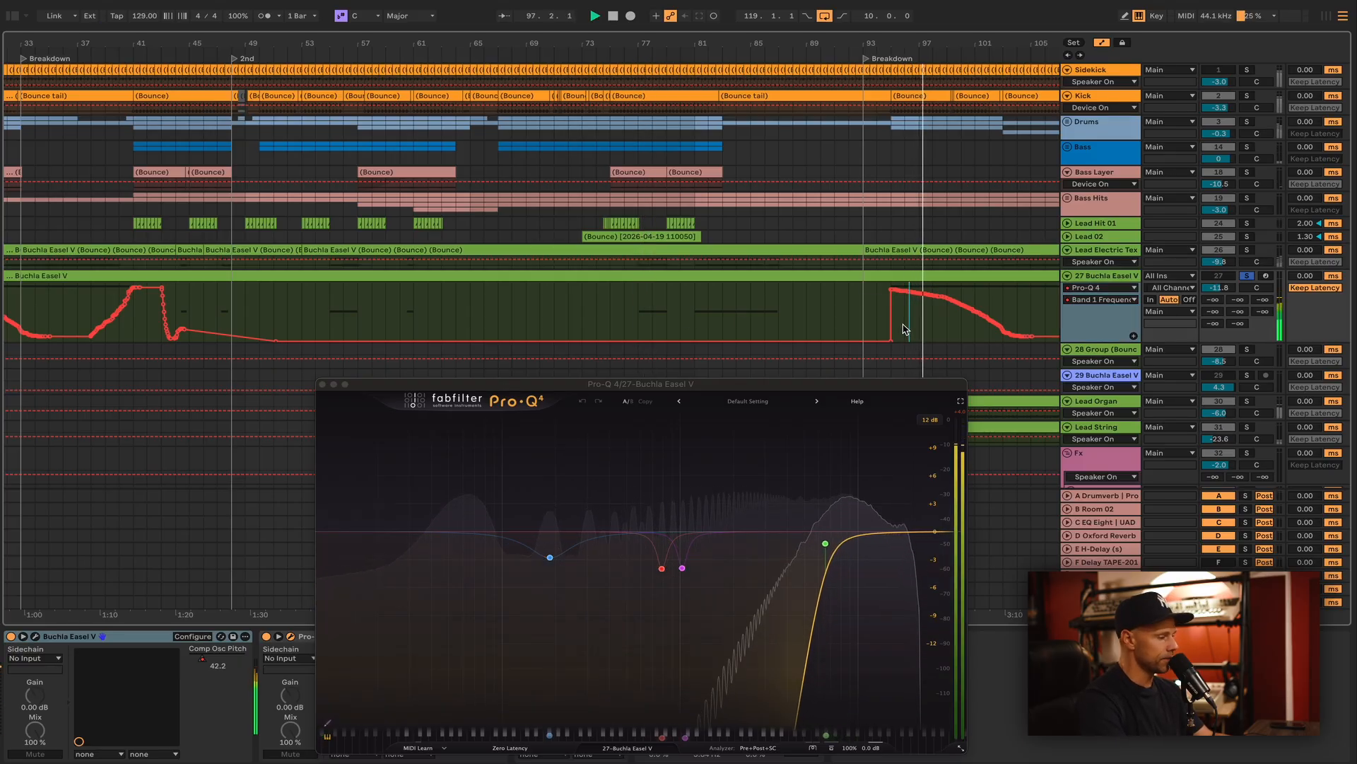
click(695, 313)
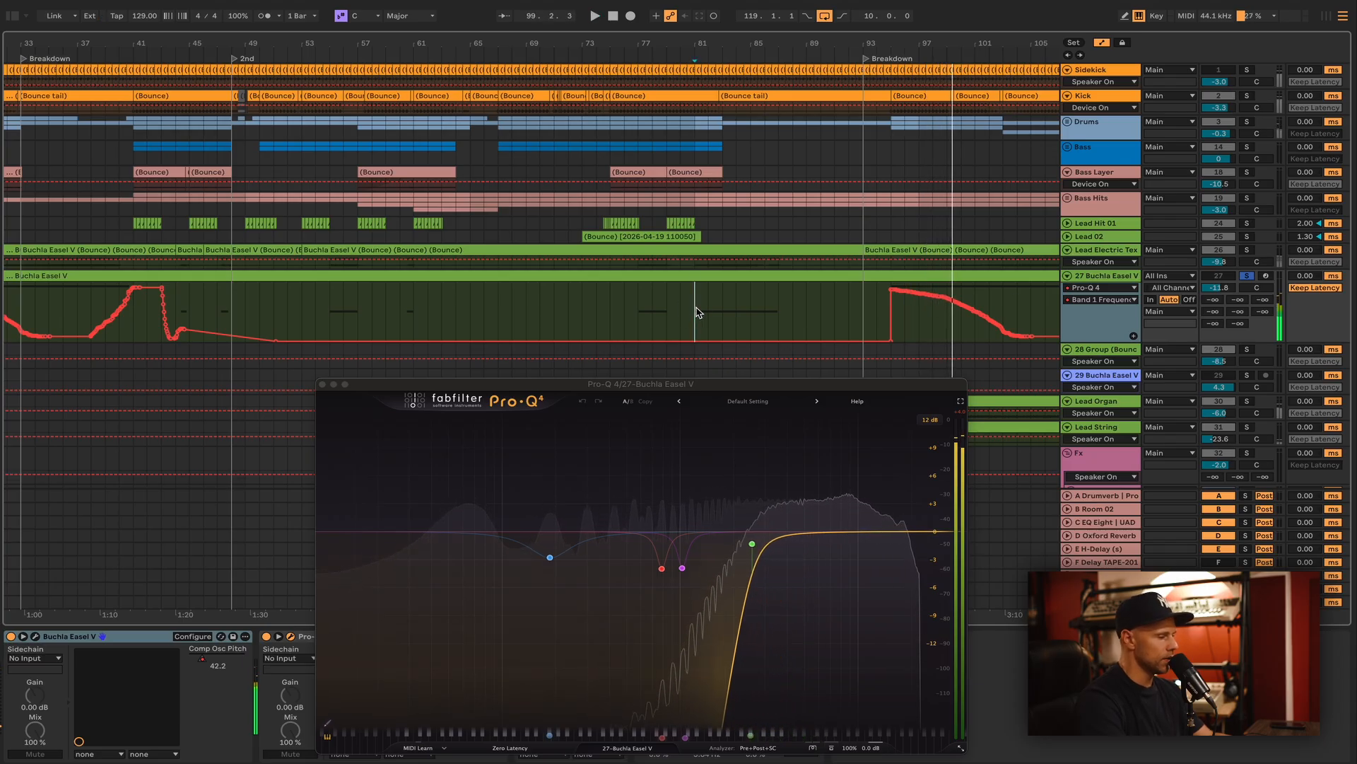
key(space)
click(323, 384)
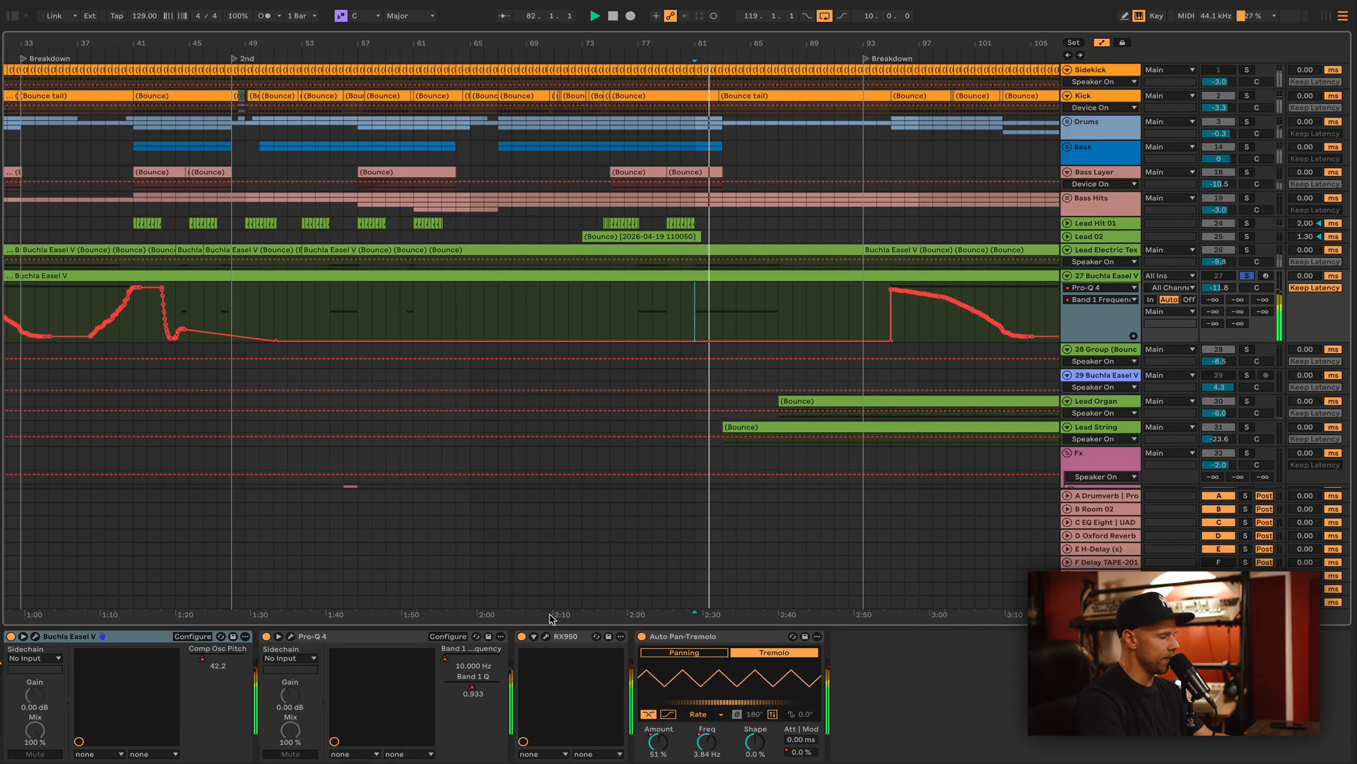
Open the RX950 on the Buchla Easel V track and compare the sound from bar 81 with the device off and on.
click(546, 637)
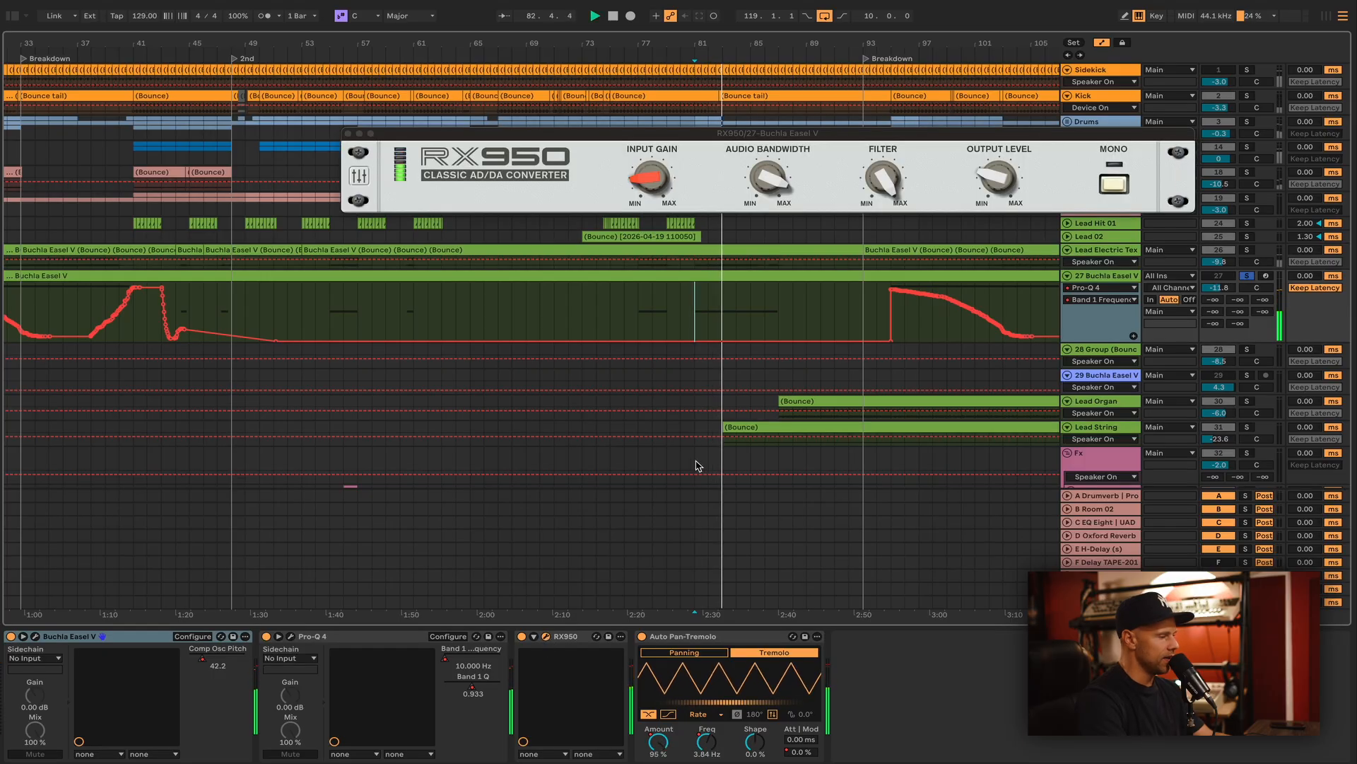
key(space)
key(space)
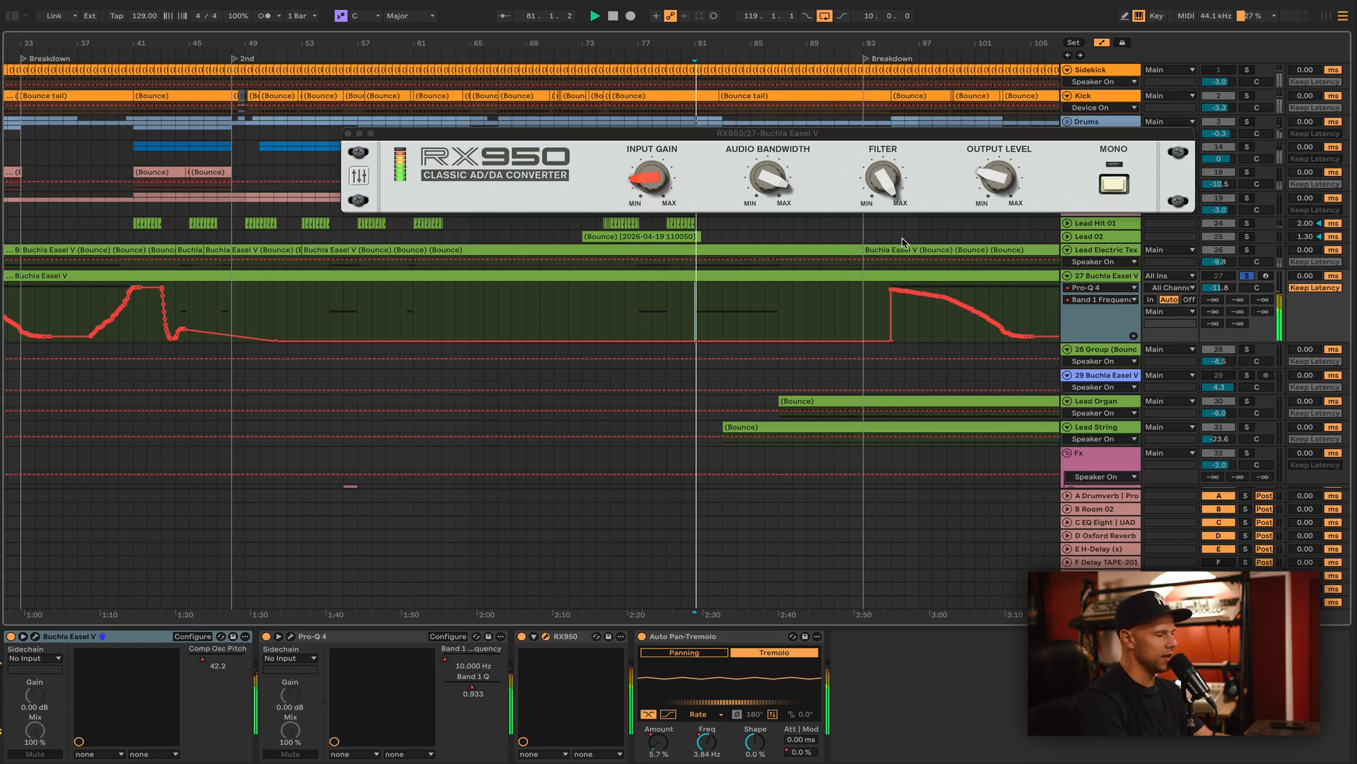
click(523, 638)
click(523, 639)
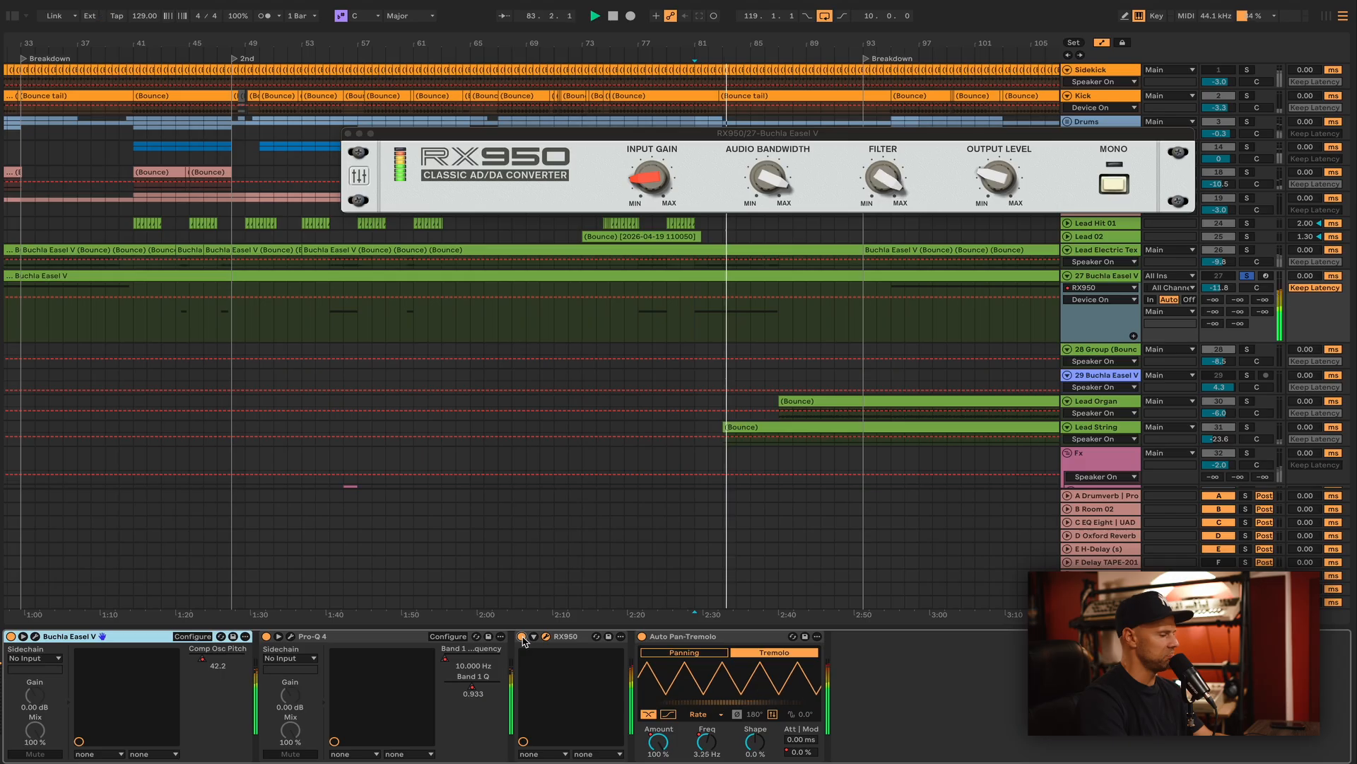
click(523, 637)
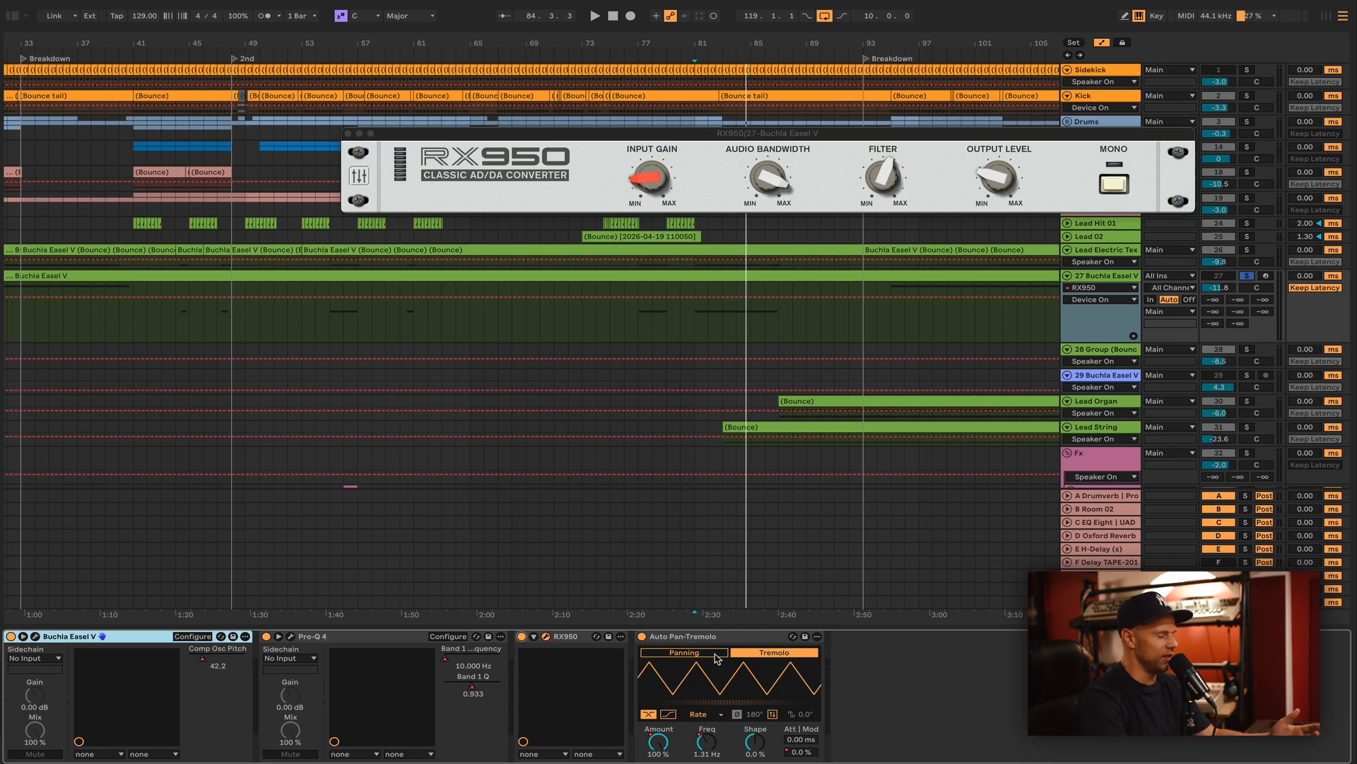
key(space)
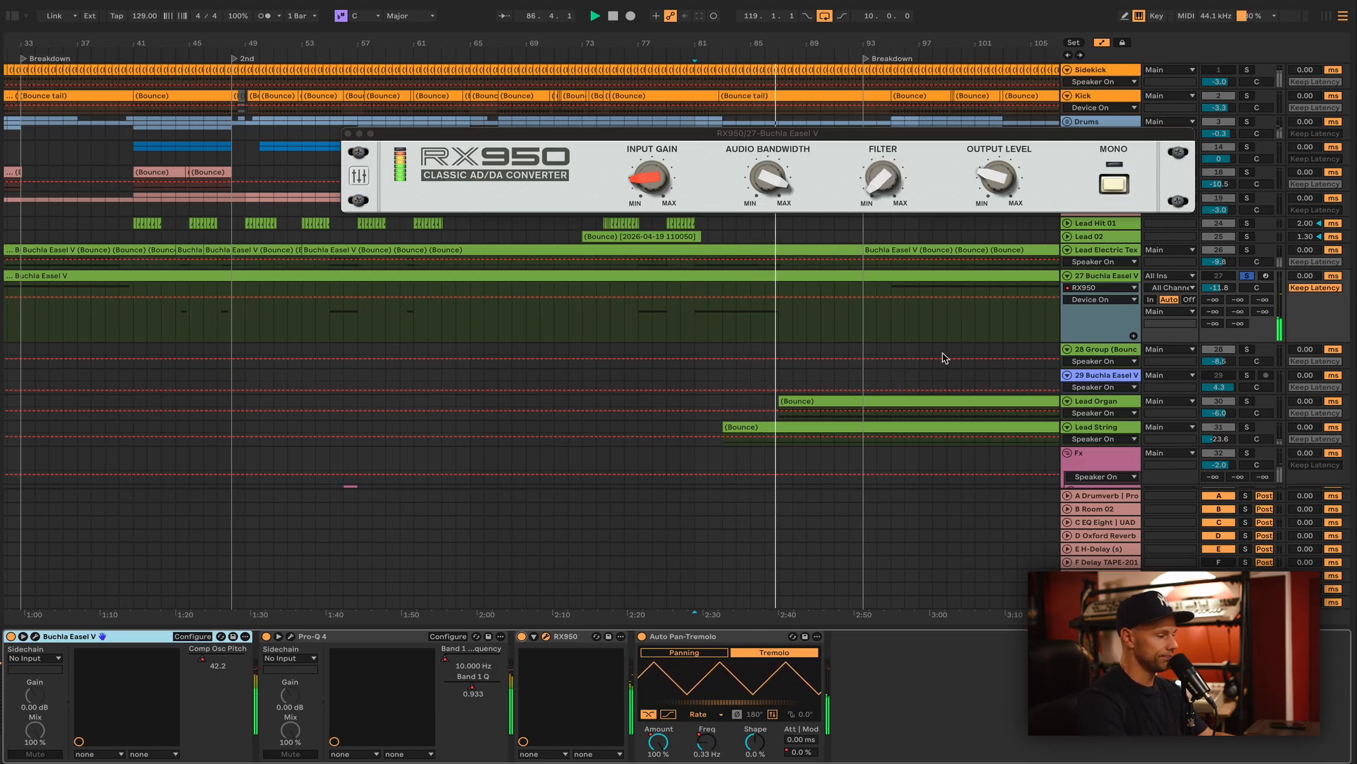
Unsolo track 27 Buchla Easel V, stop playback and show the Lead Electric Tex track's device chain.
click(1247, 275)
key(space)
click(1115, 250)
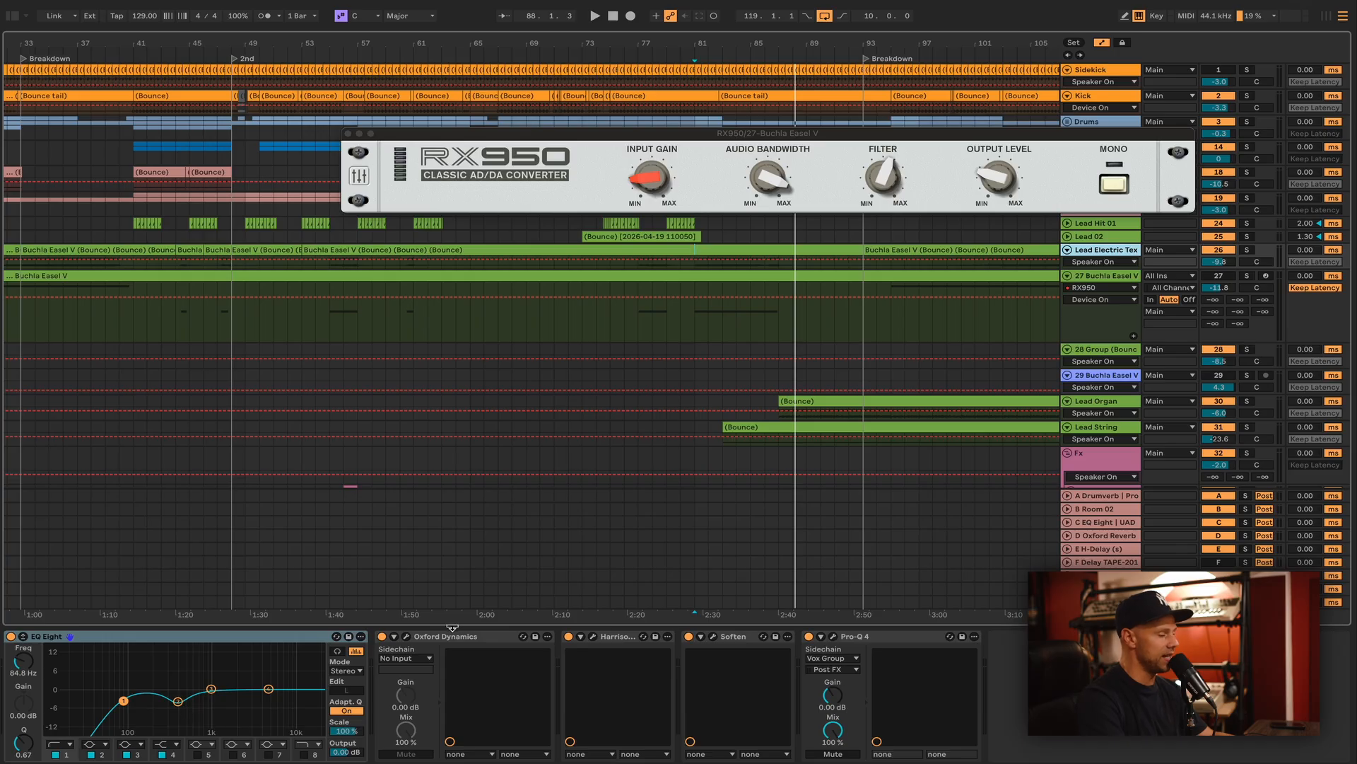
Open Oxford Dynamics on the Lead Electric Tex track, listen with its compressor settings in view, and close it.
click(408, 637)
key(space)
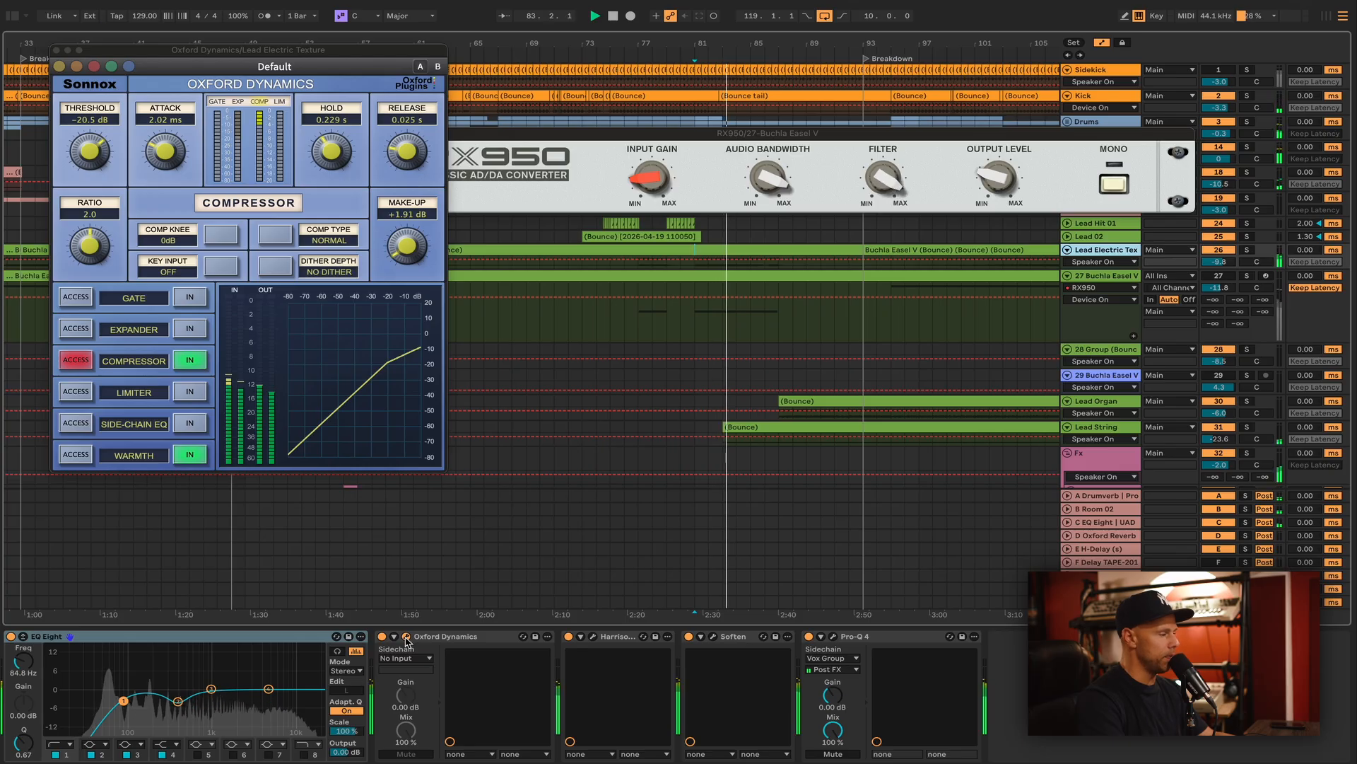
click(406, 637)
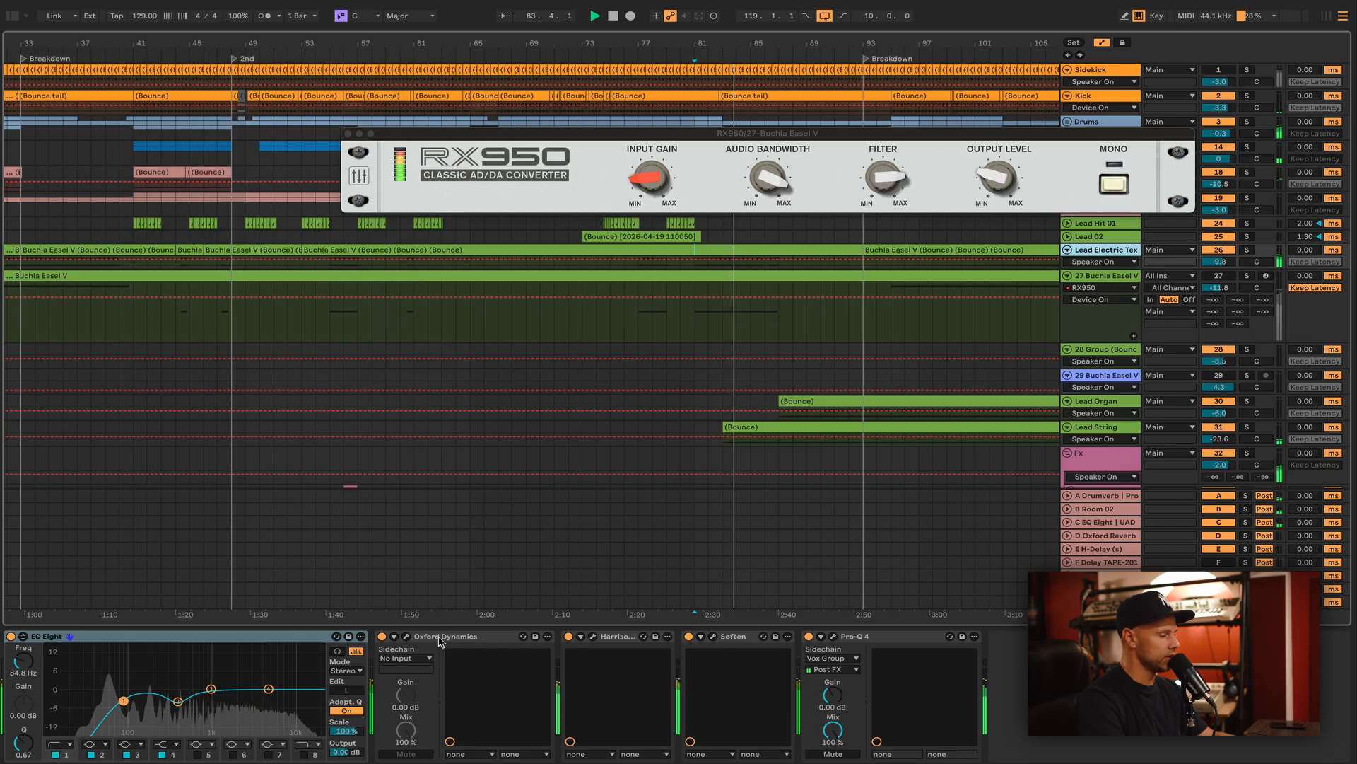
Open the Harrison Tape Saturator and compare the mix with the device off and on, playing from bar 81.
click(593, 637)
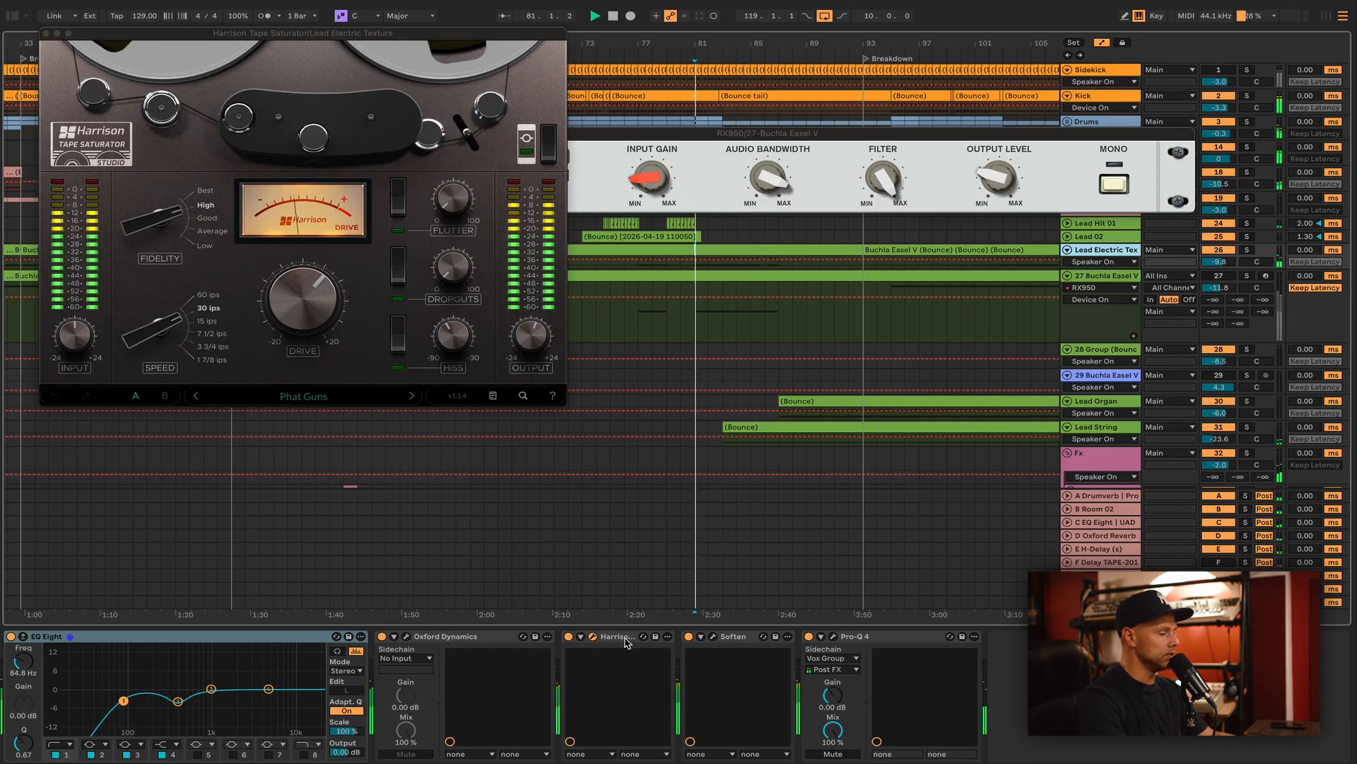
click(569, 637)
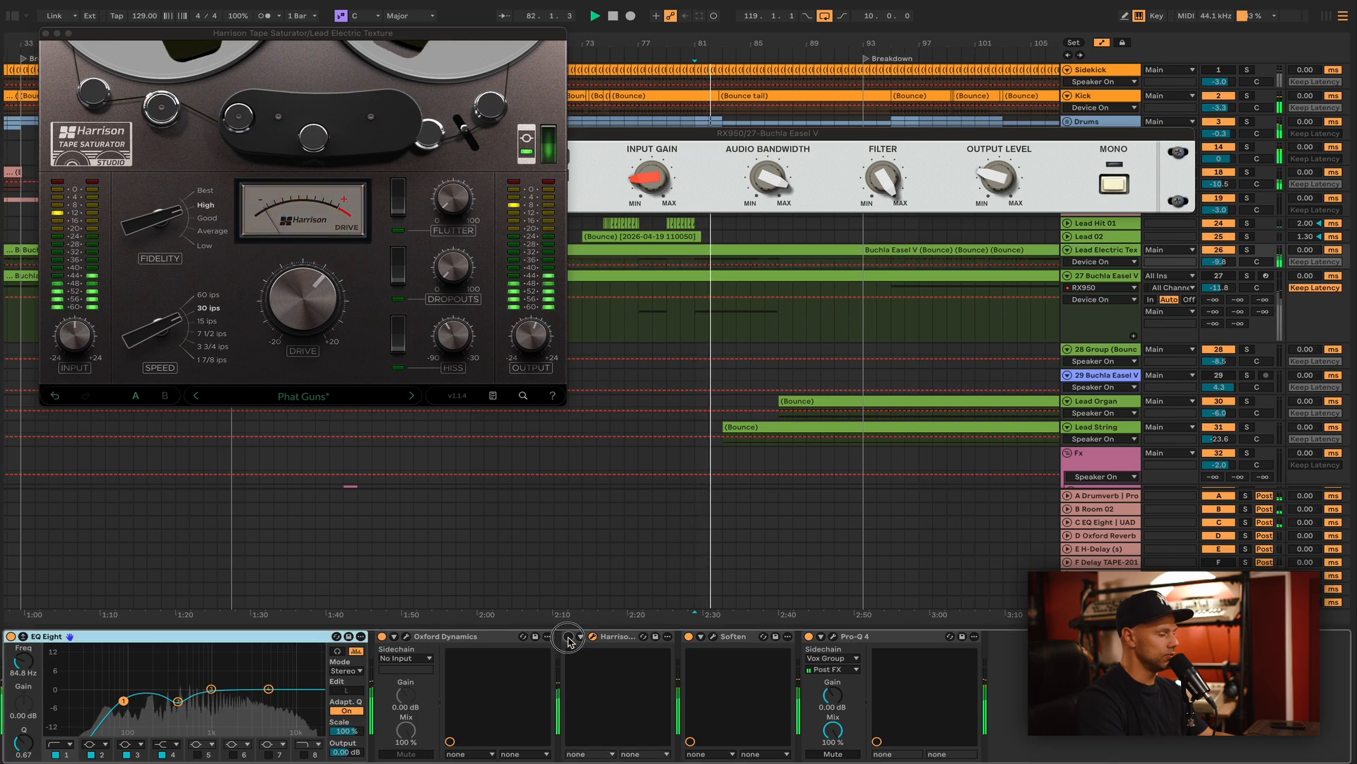
click(569, 637)
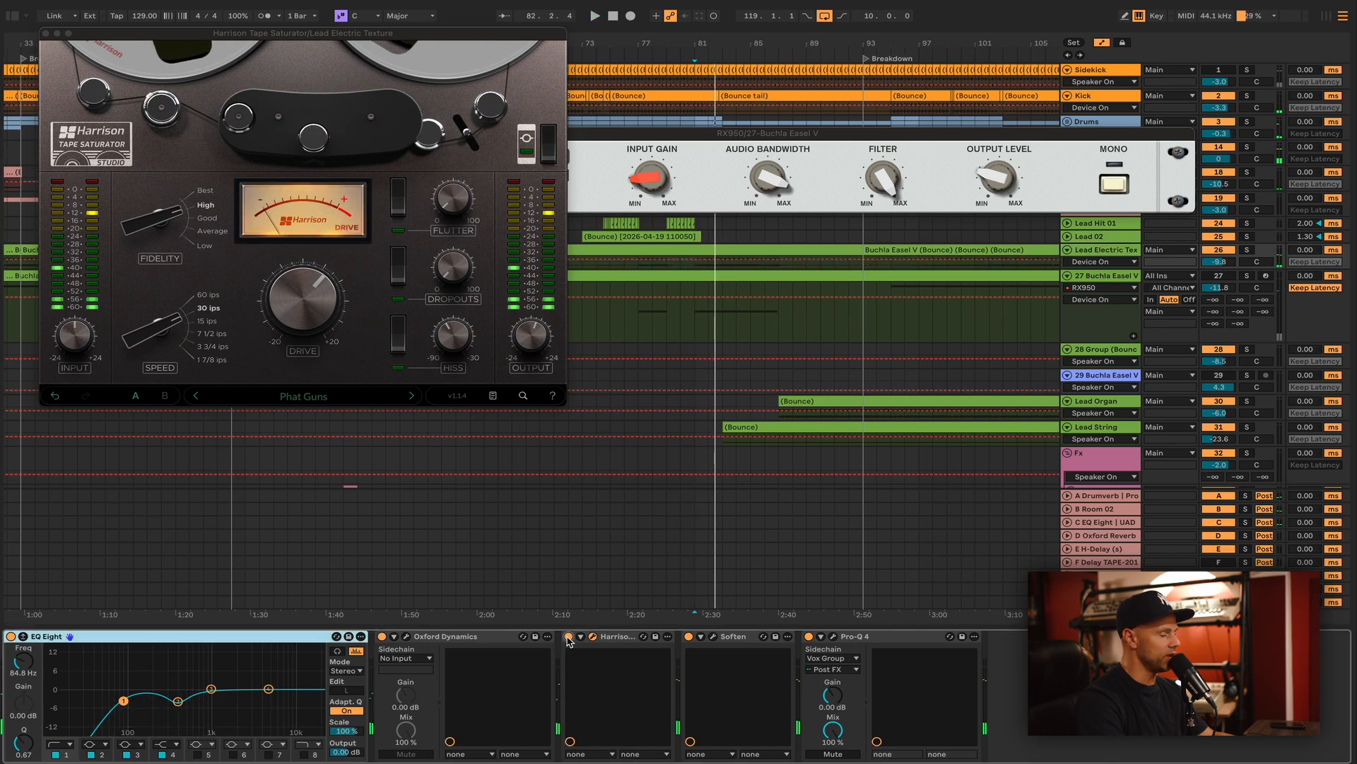
key(space)
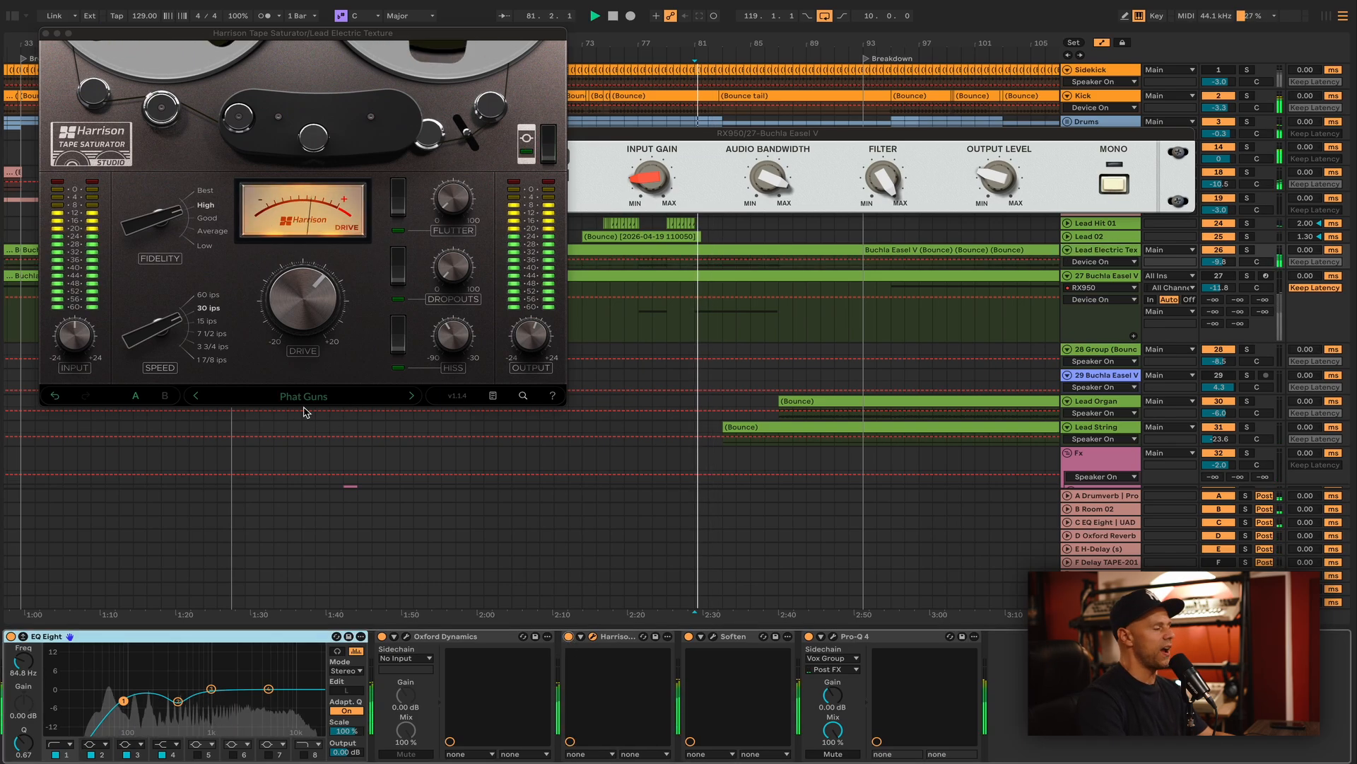
Fold the Oxford Dynamics device, open Soften and compare the sound with Soften off and on.
double_click(464, 638)
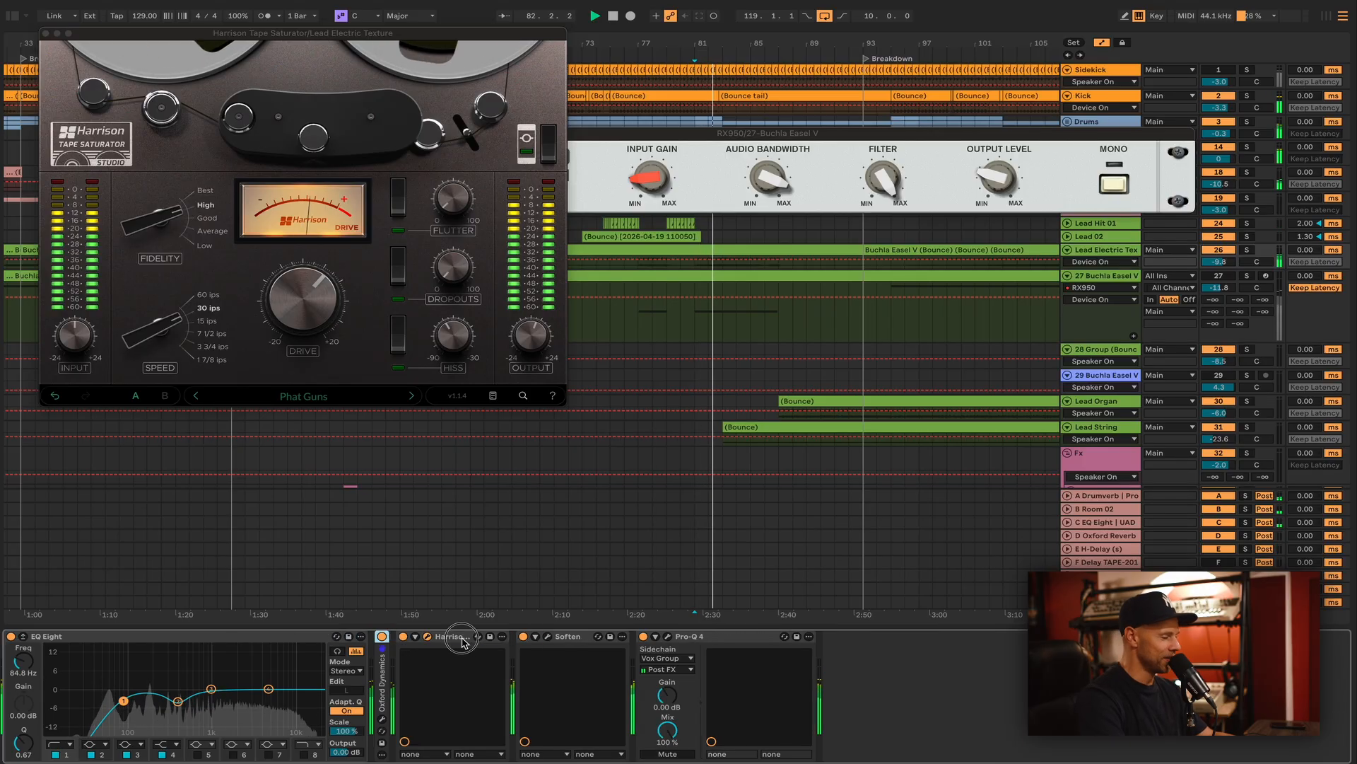
click(547, 636)
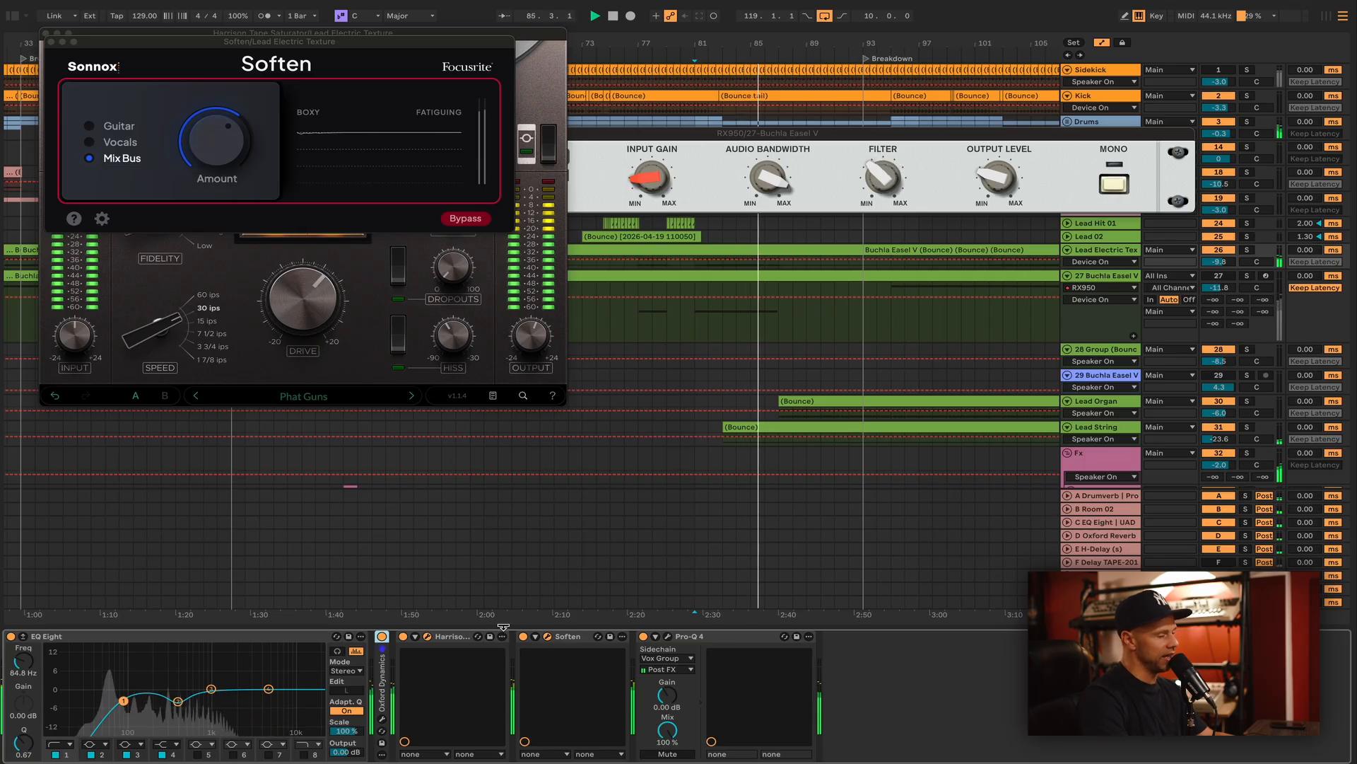
click(523, 637)
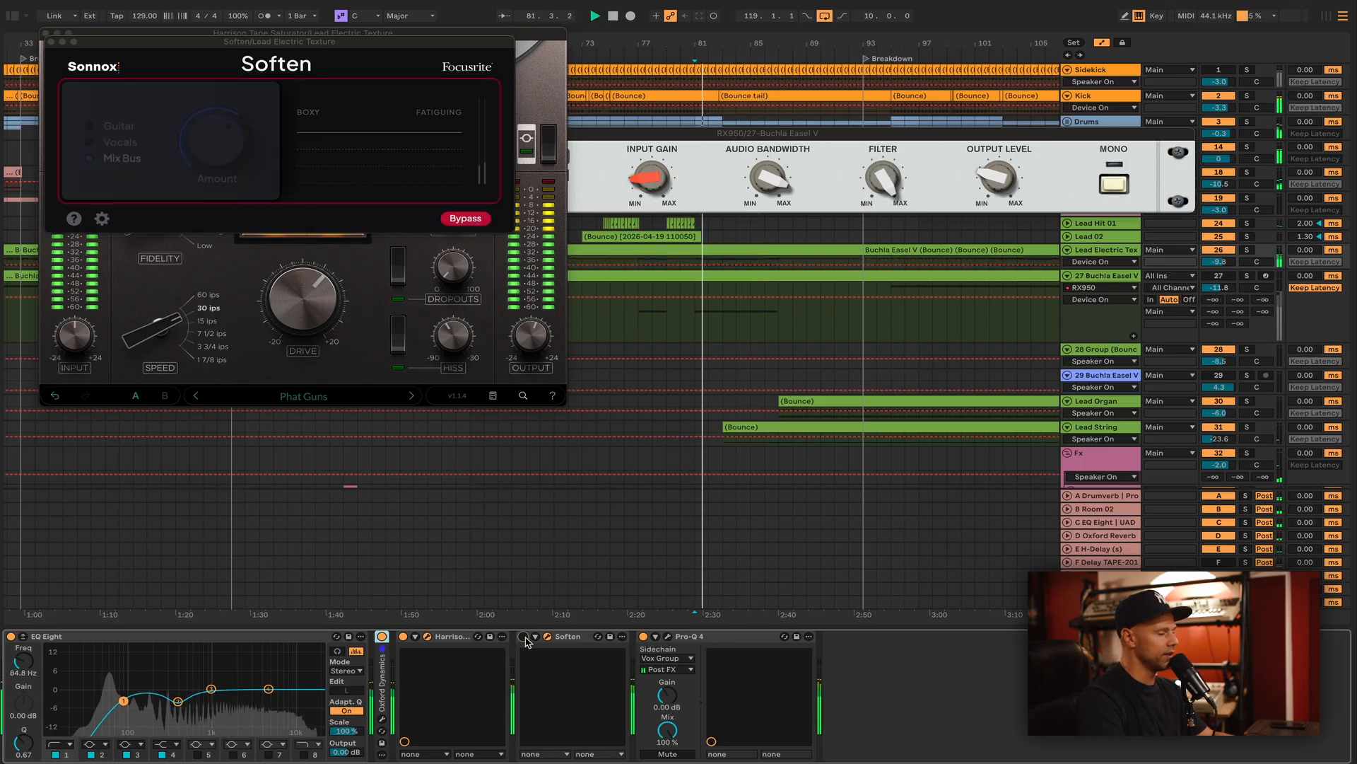
click(524, 637)
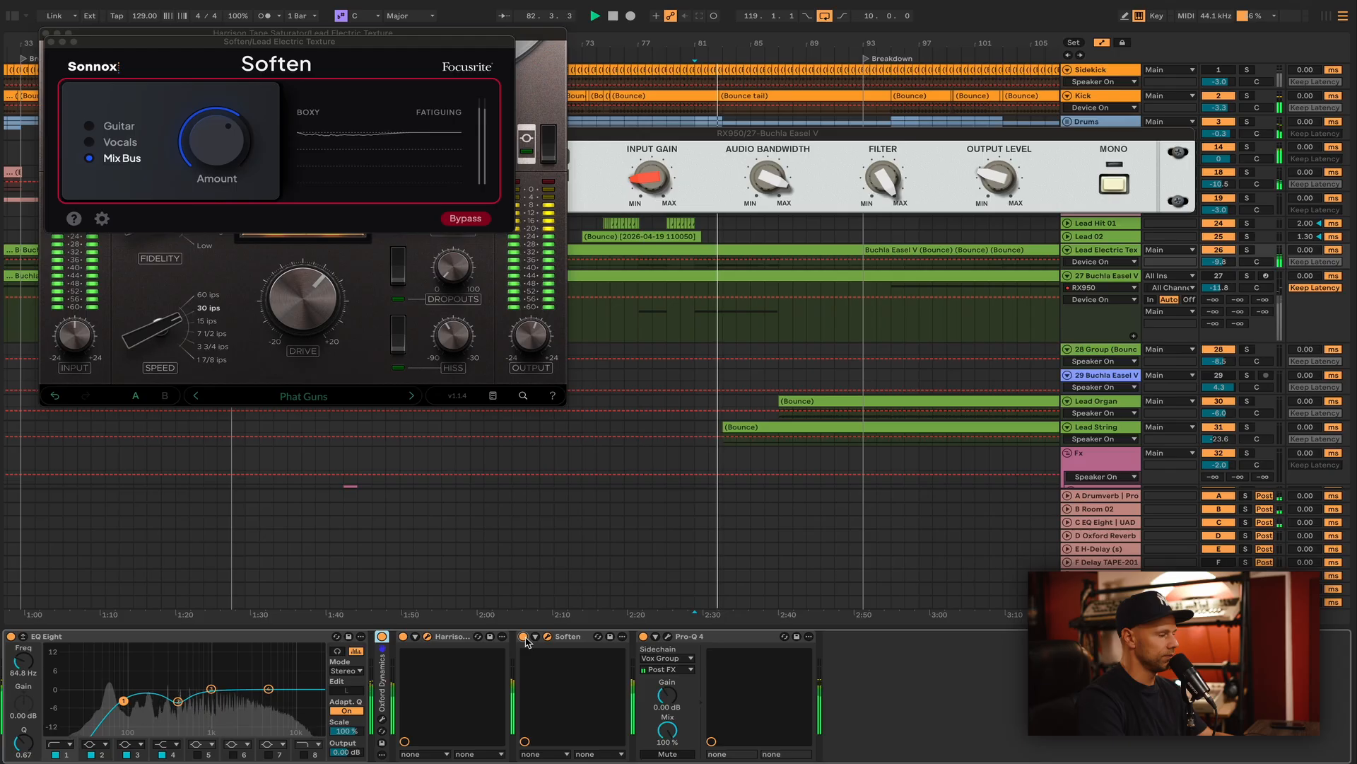
Fold the Harrison Tape Saturator device and open the Pro-Q 4 on the Lead Electric Tex track.
double_click(456, 636)
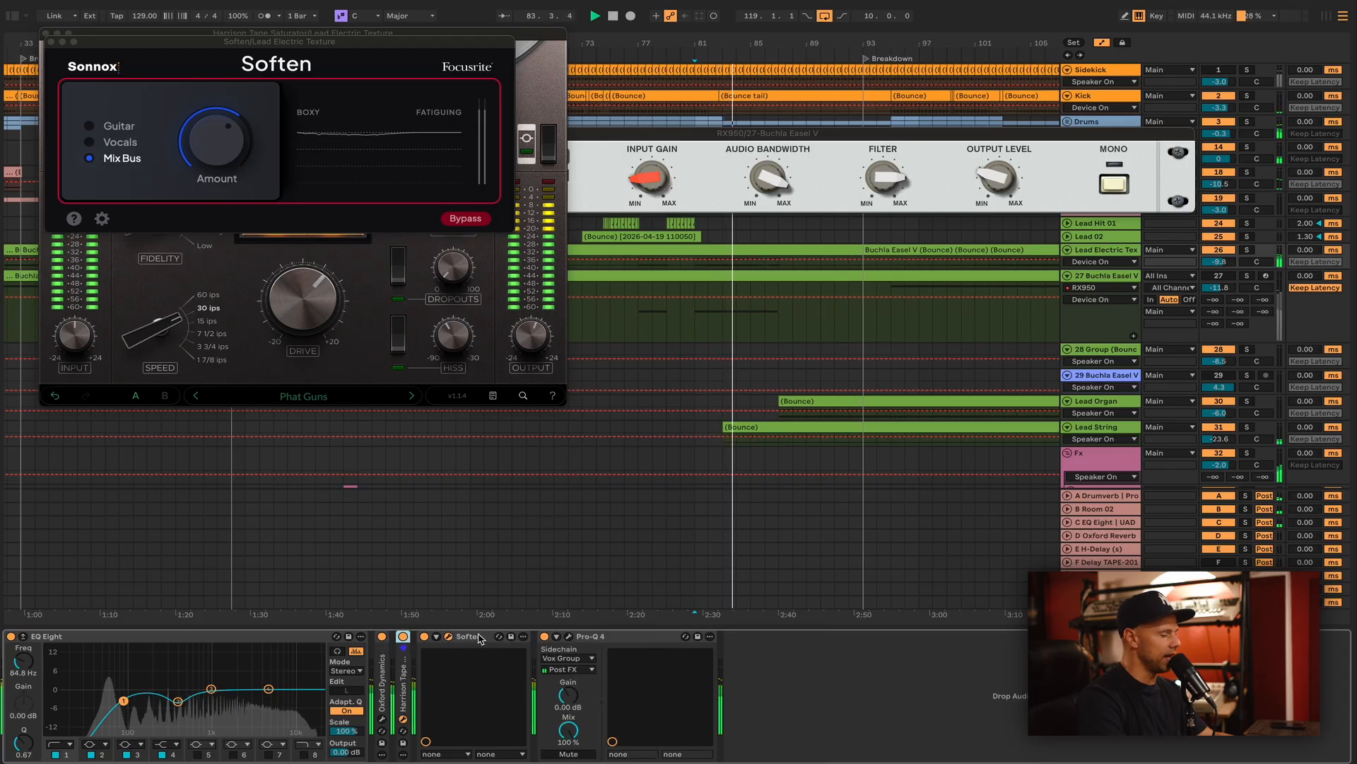
click(569, 637)
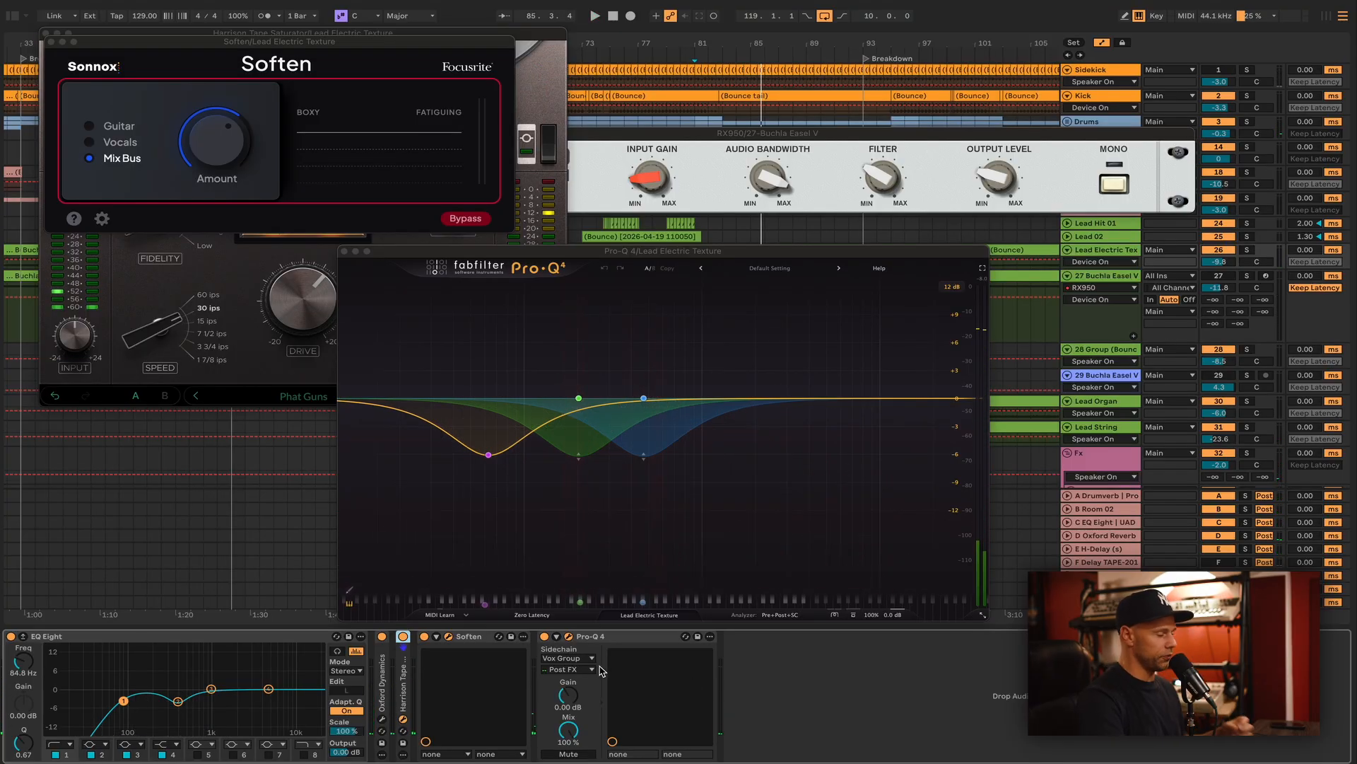
Play the Lead Electric Tex track while examining the Pro-Q 4 bands and their Vox Group sidechain.
key(space)
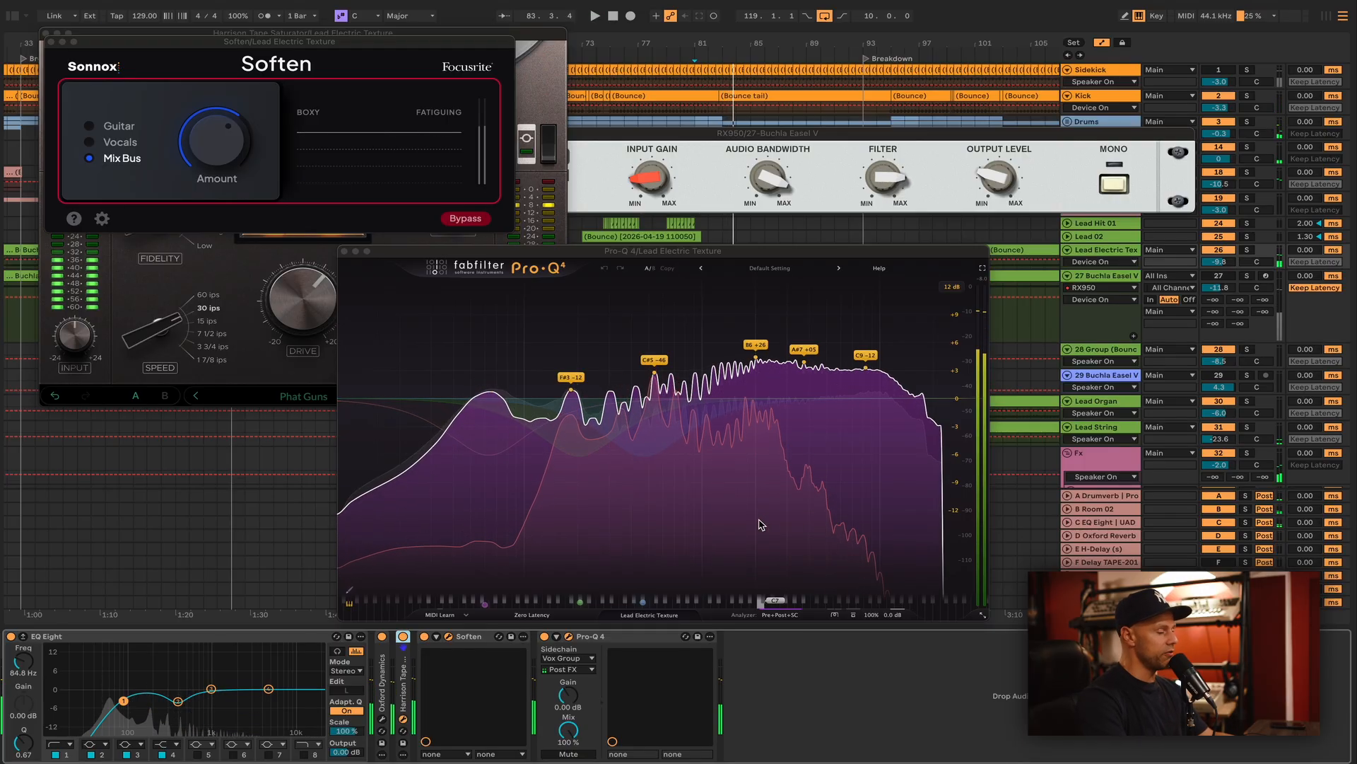
key(space)
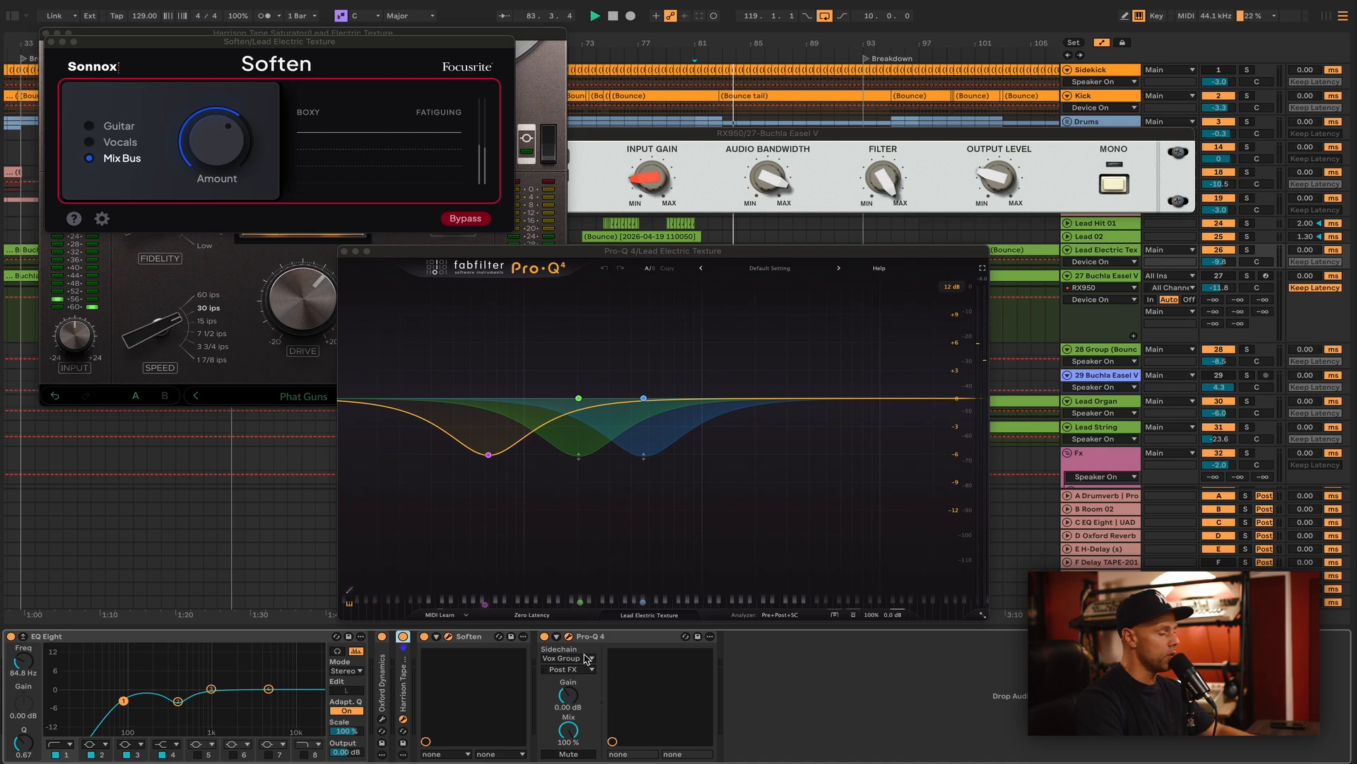
key(space)
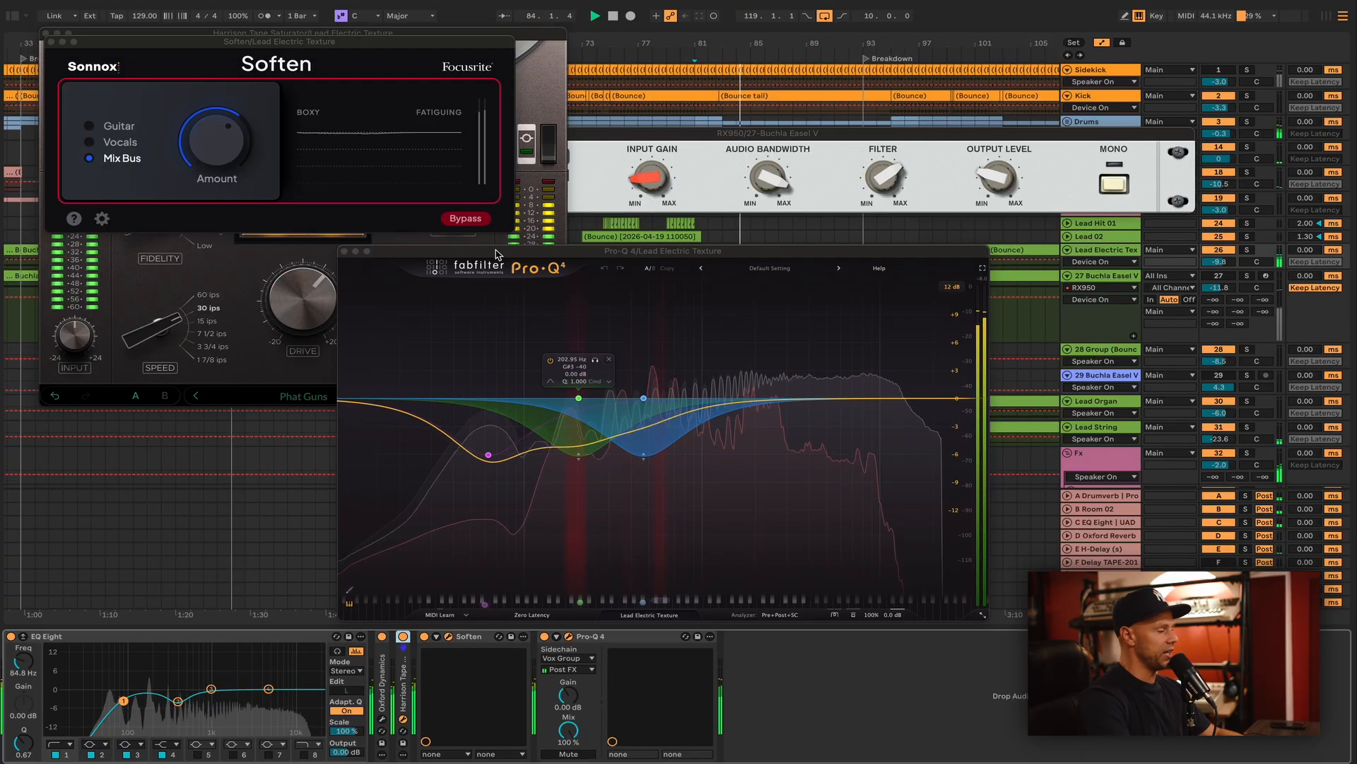
Close the open Soften, Harrison Tape Saturator, RX950 and Pro-Q 4 plug-in windows.
click(52, 42)
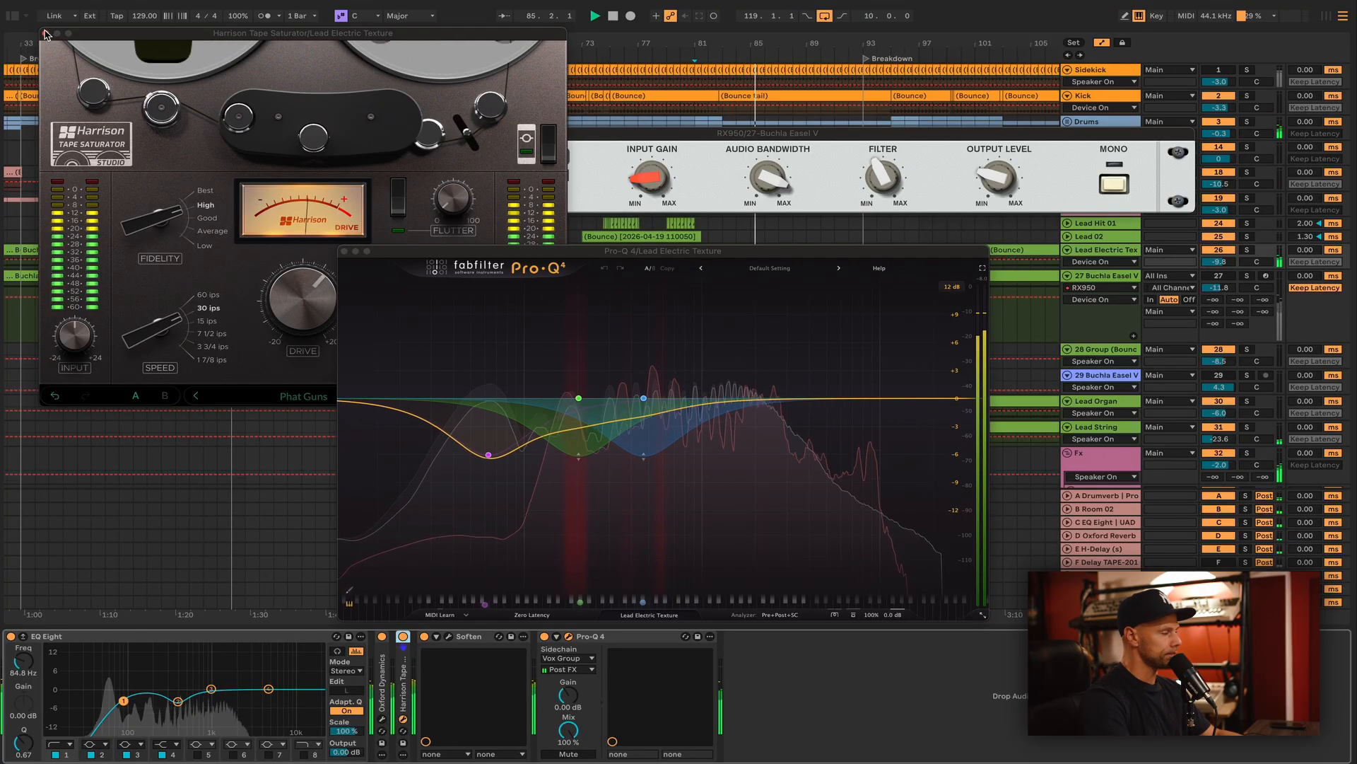
click(46, 33)
click(347, 133)
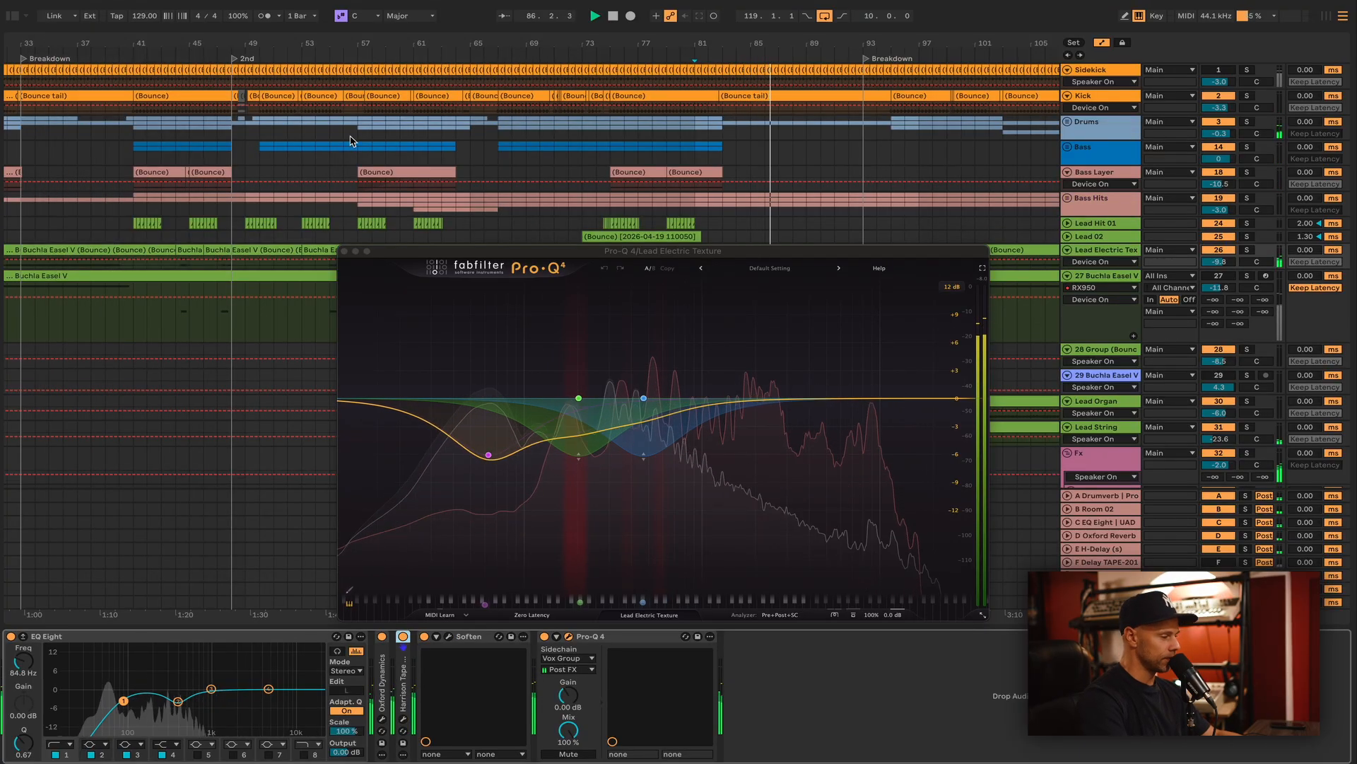
click(345, 251)
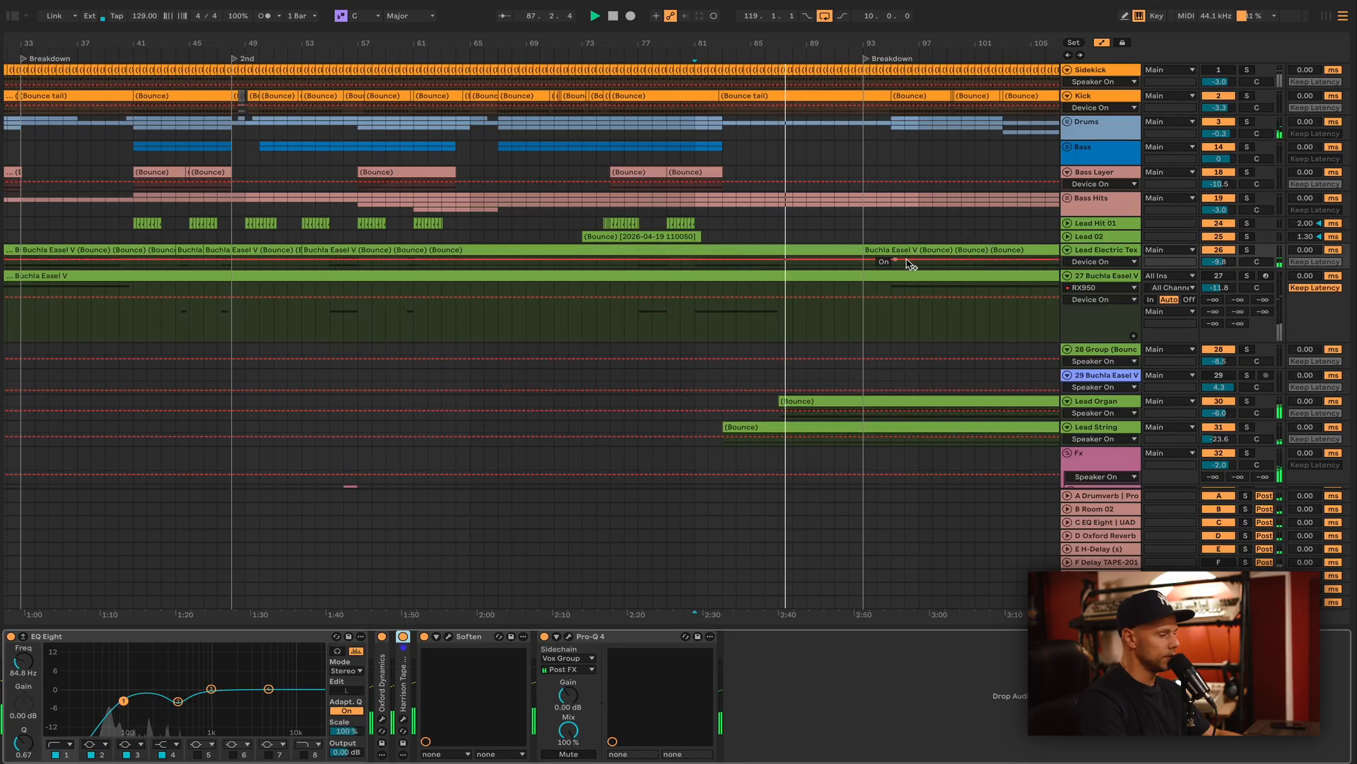
Hide the automation lanes and fold the Lead Electric Tex and 27 Buchla Easel V tracks.
click(1102, 44)
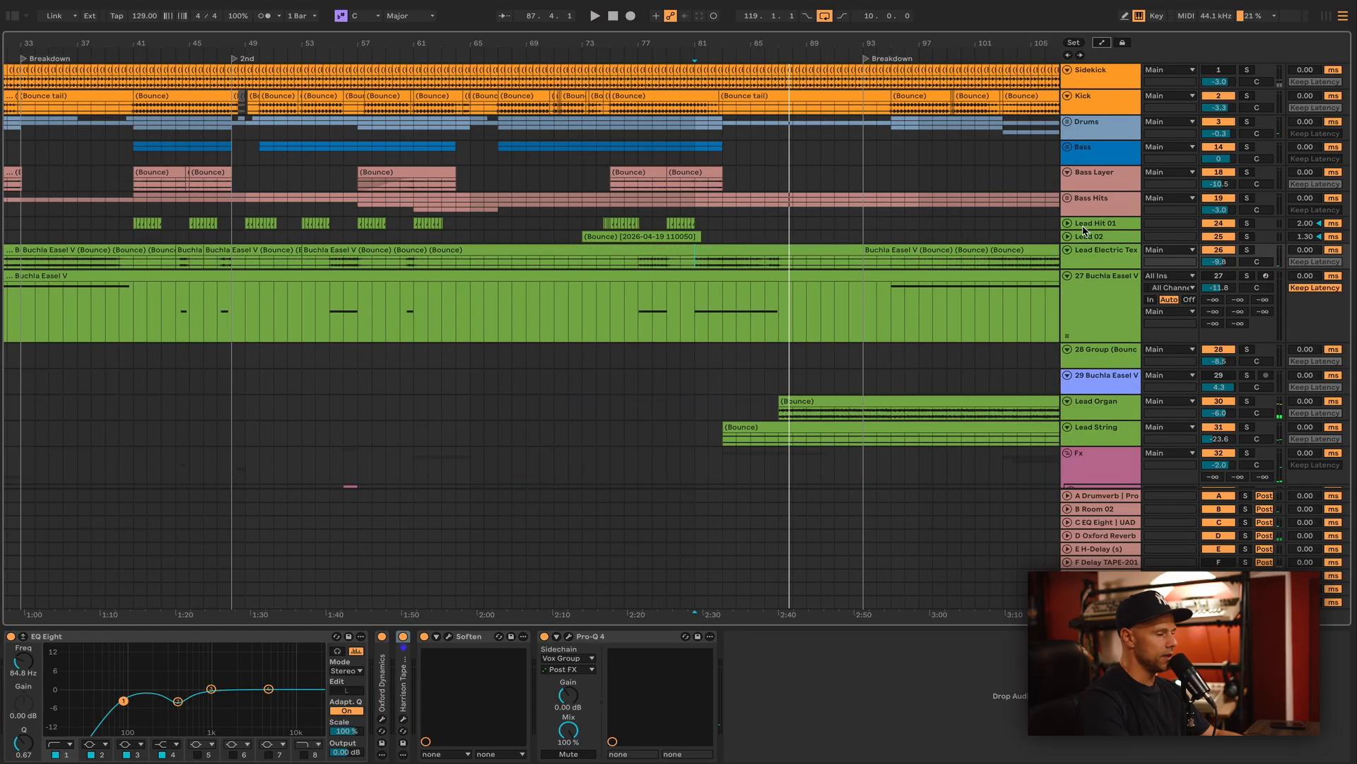
click(1066, 252)
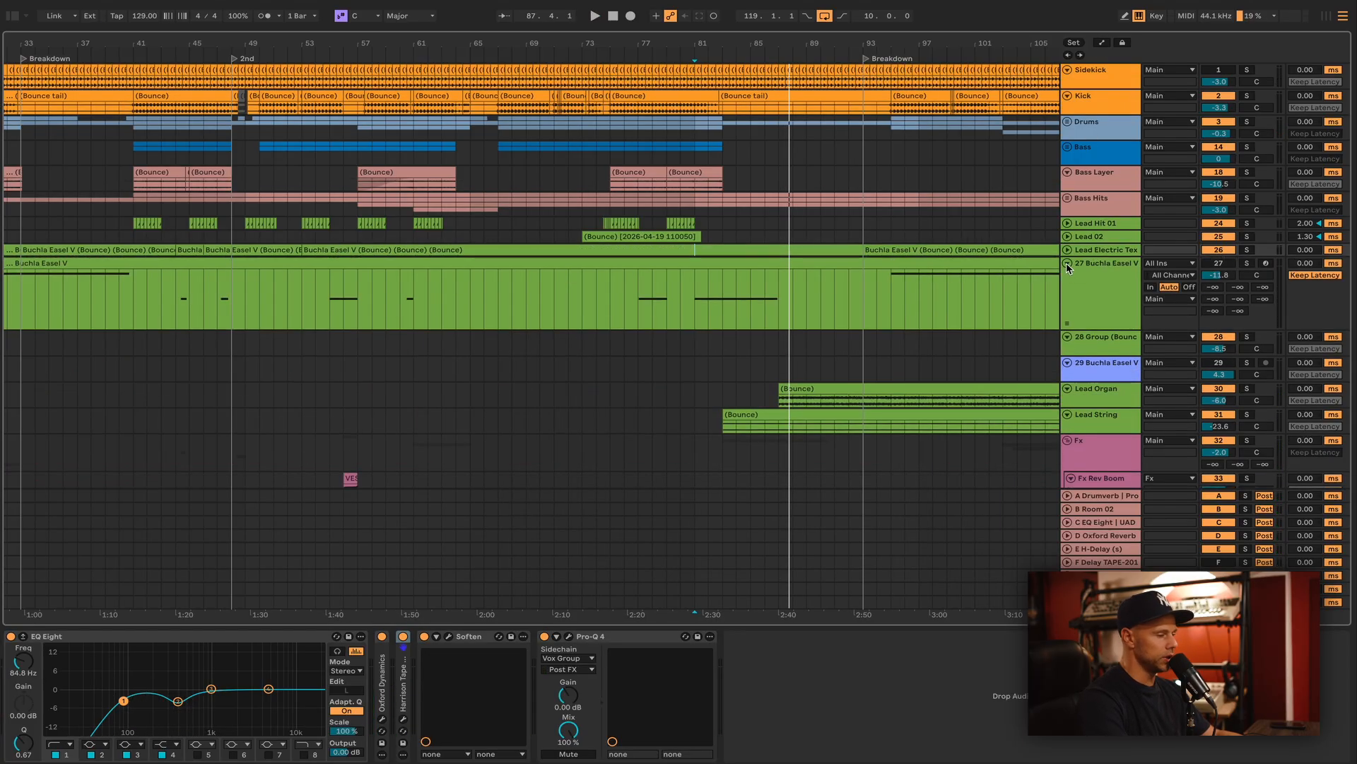
click(1068, 264)
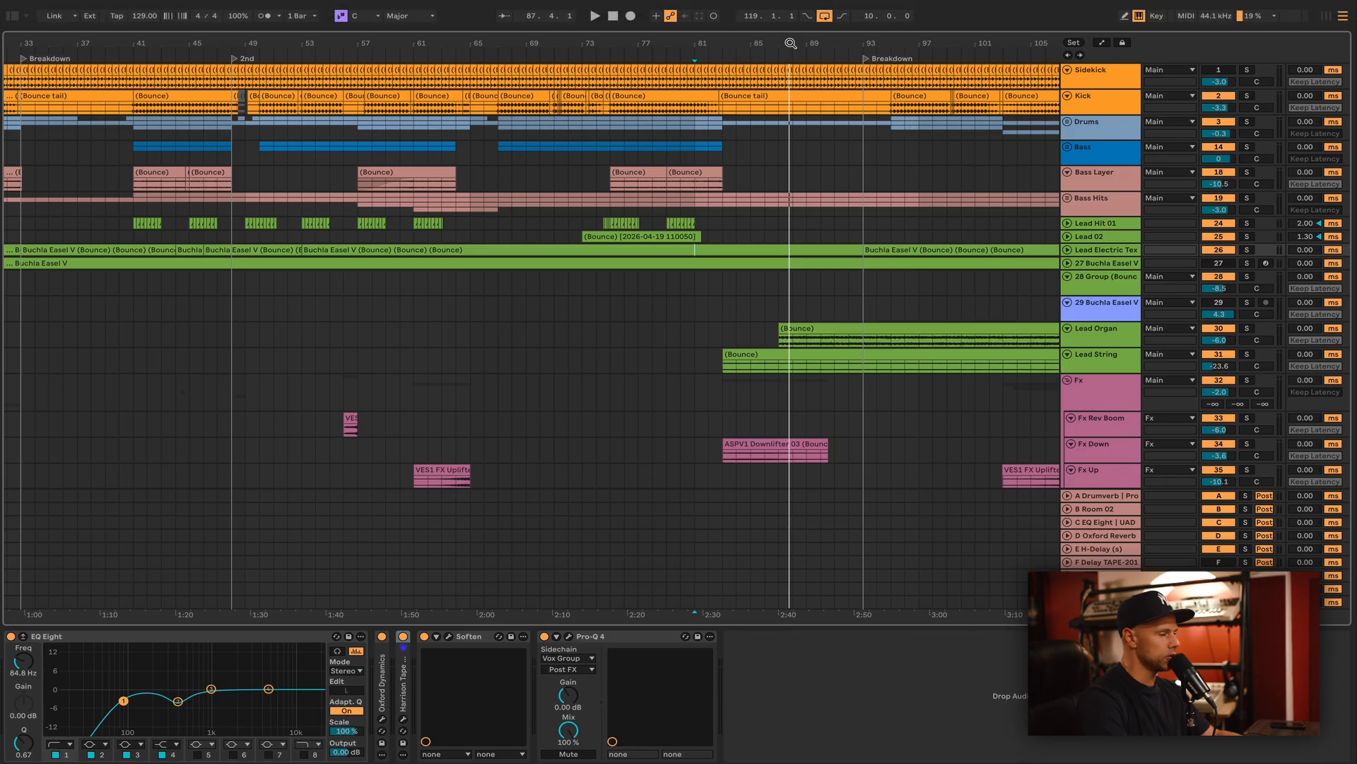
Select the 28 Group track and play the mix from its first clip after the 2nd Drop marker.
drag(791, 43, 791, 9)
click(1115, 285)
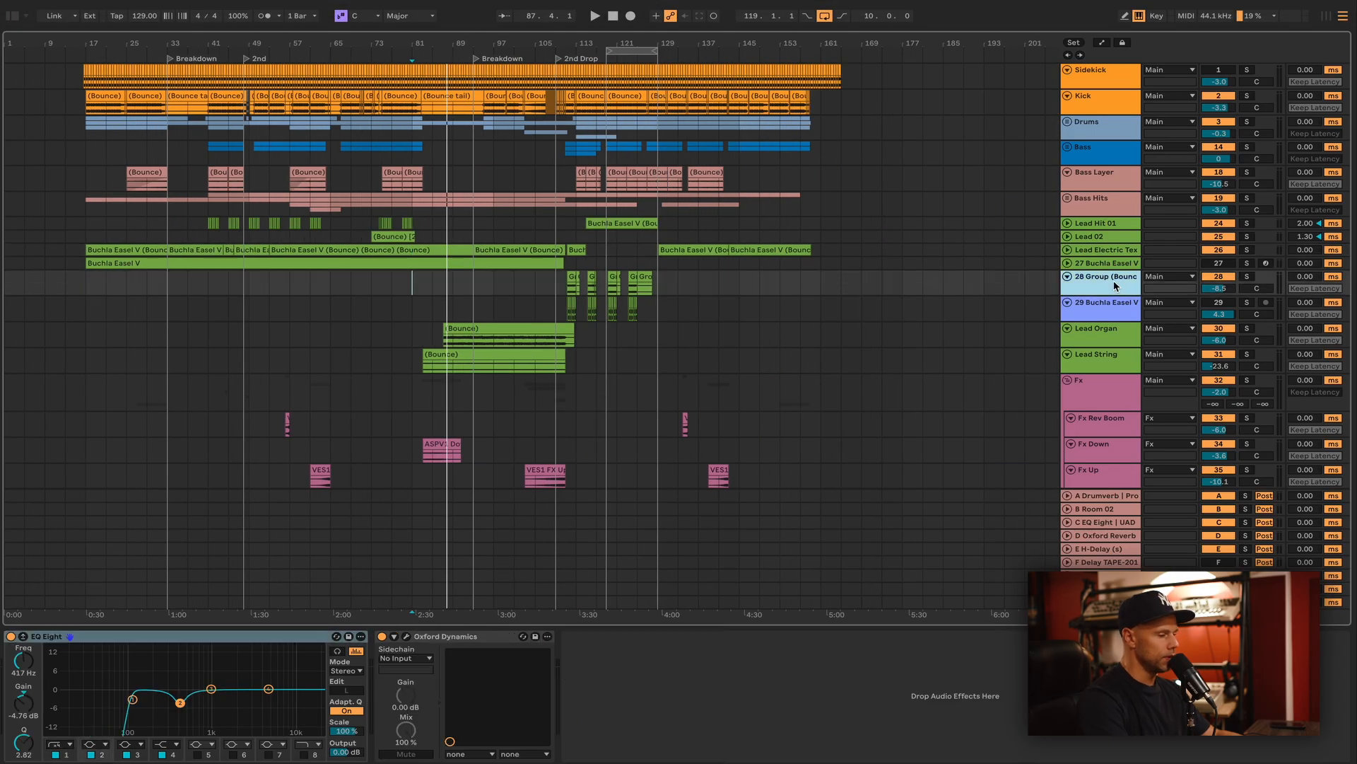
click(1067, 278)
click(1068, 277)
click(568, 286)
key(space)
mouse_move(587, 42)
mouse_down()
mouse_move(587, 116)
mouse_move(595, 92)
mouse_up()
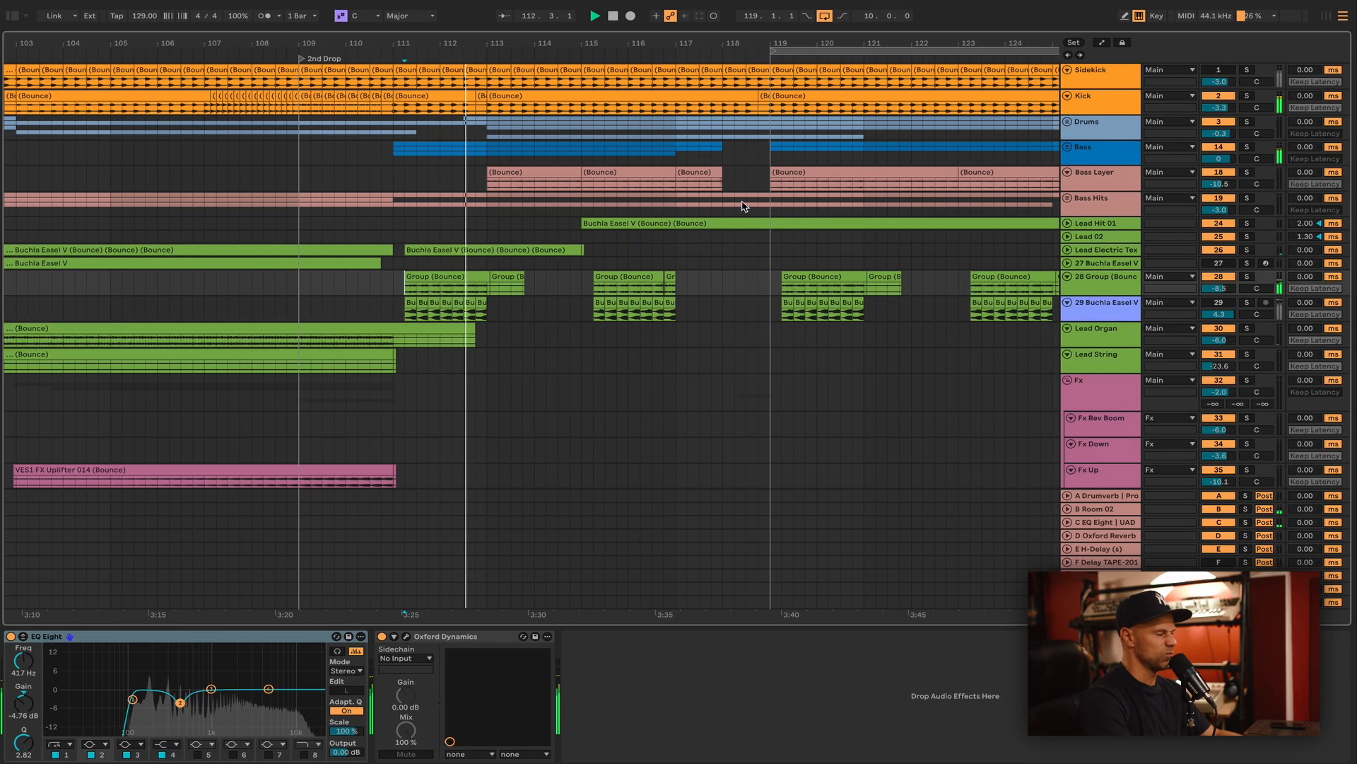
Replay the second drop from bar 111 to hear how the 28 Group track sits in the full mix.
click(1114, 288)
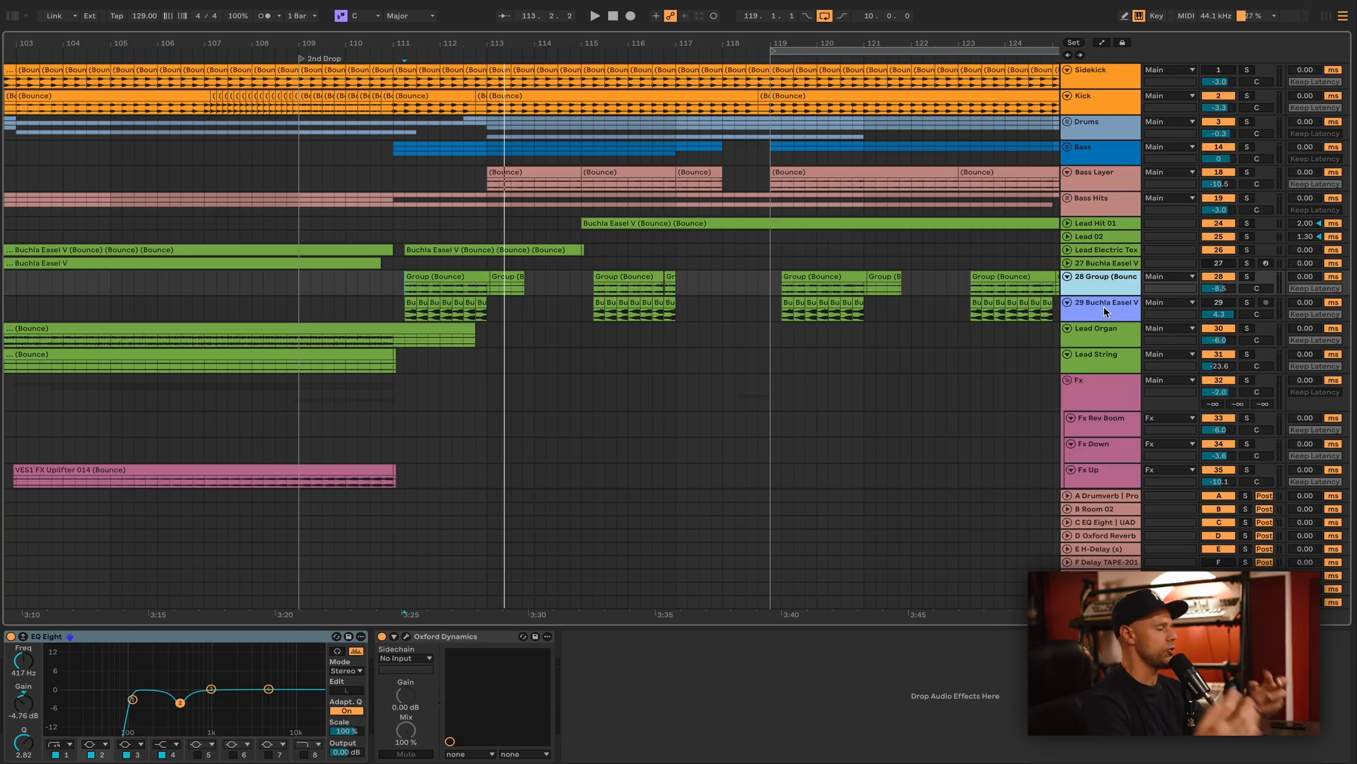
key(space)
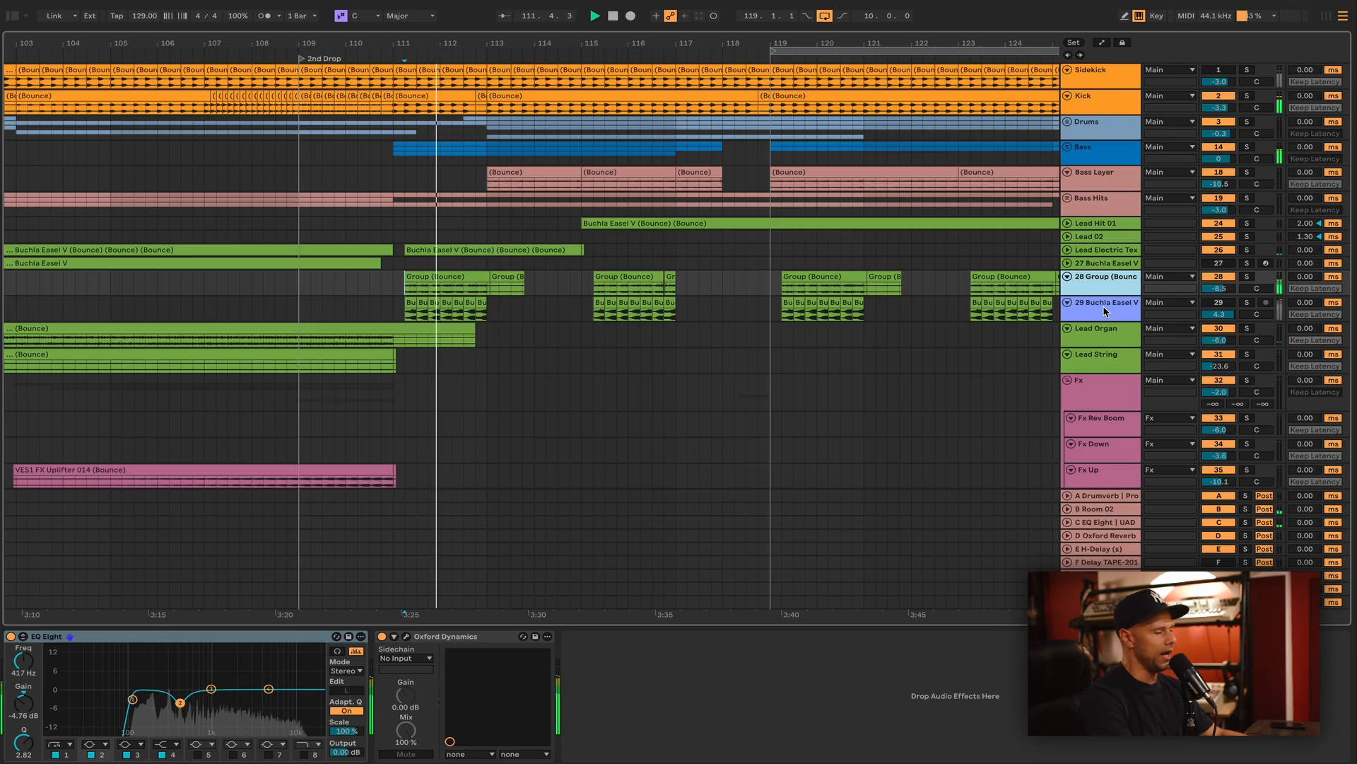
scroll(1107, 311, down, 1)
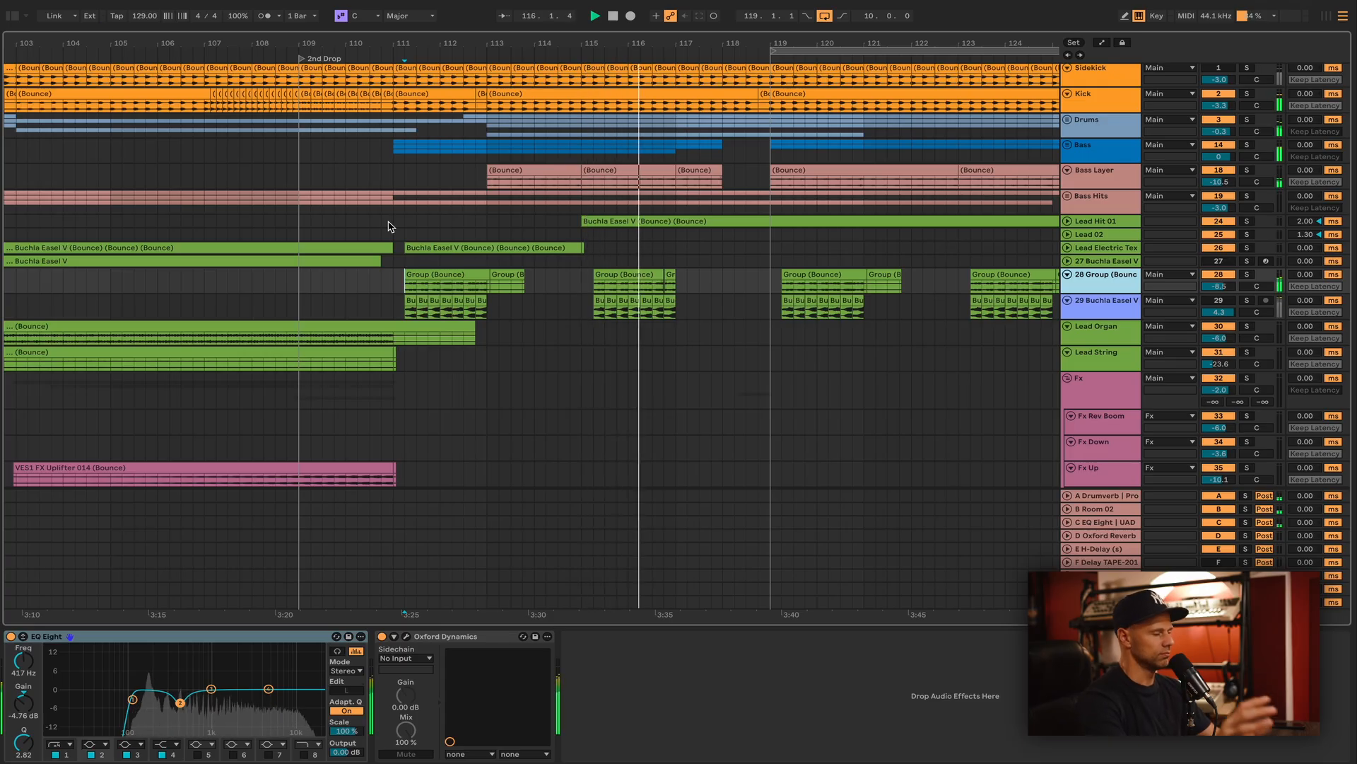
key(space)
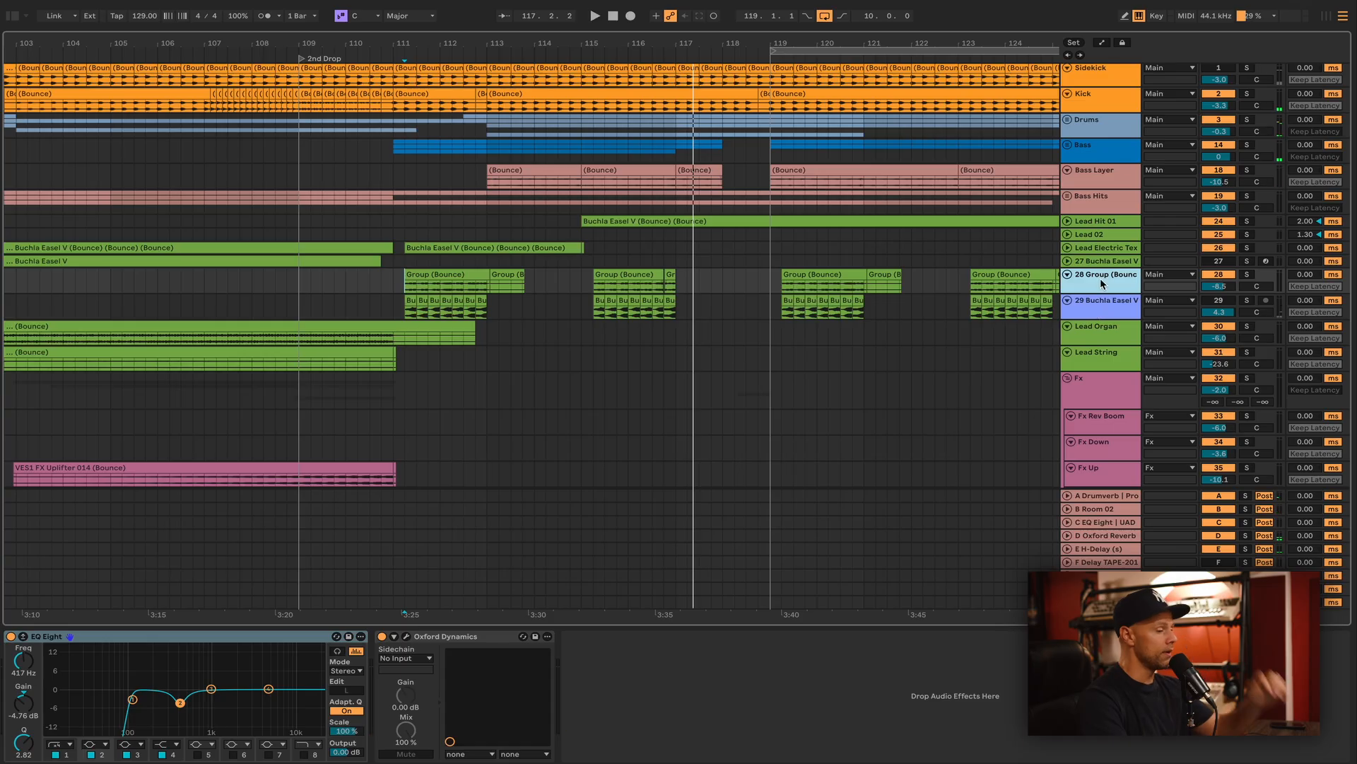
Solo the 29 Buchla Easel V track, set its volume to 0 and play it from bar 111.
click(407, 235)
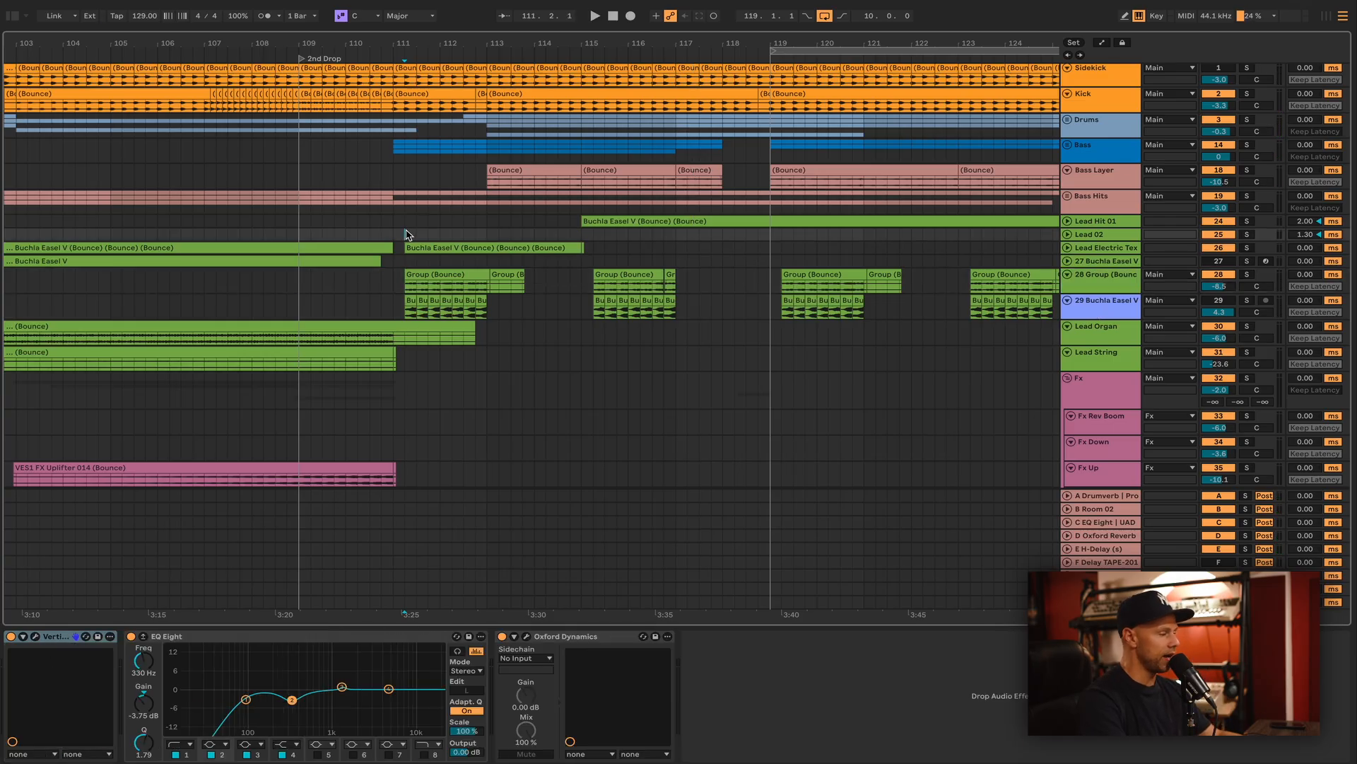
click(1097, 313)
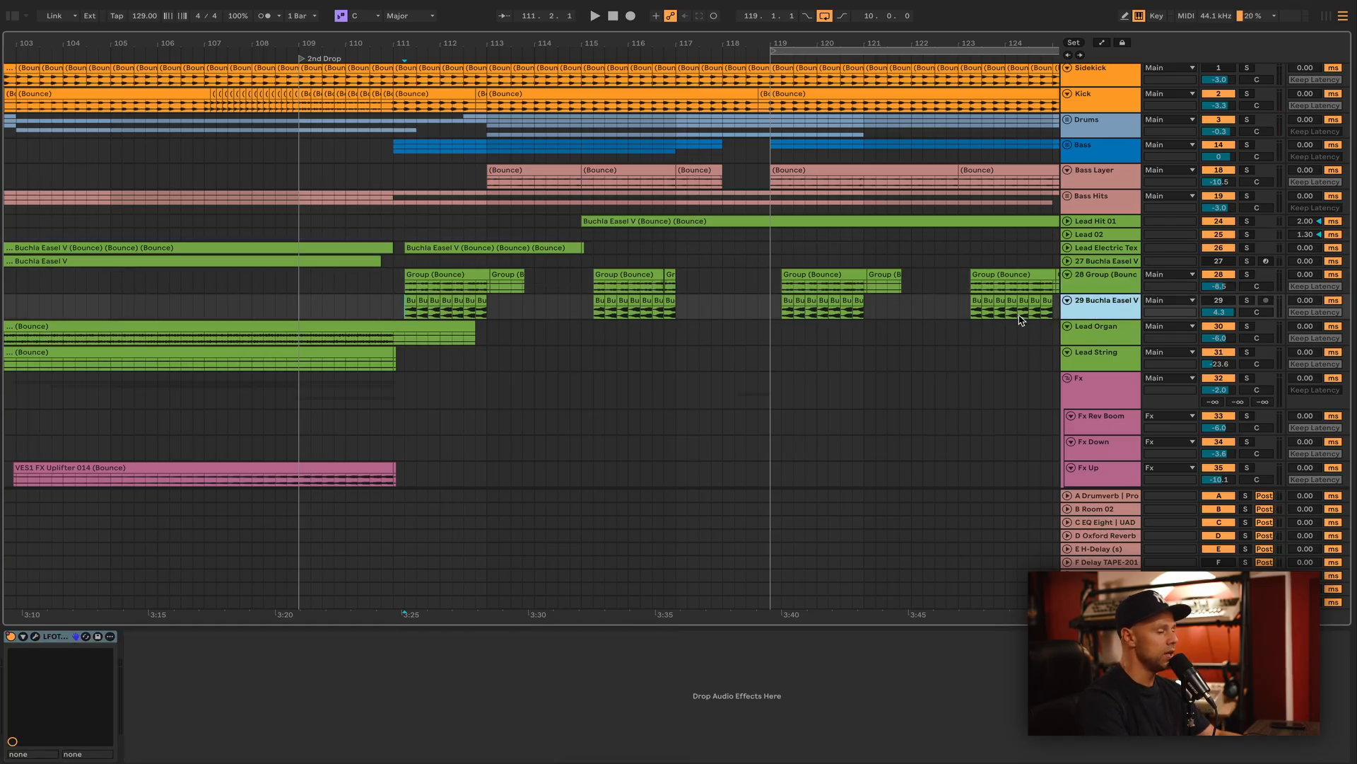
click(1247, 302)
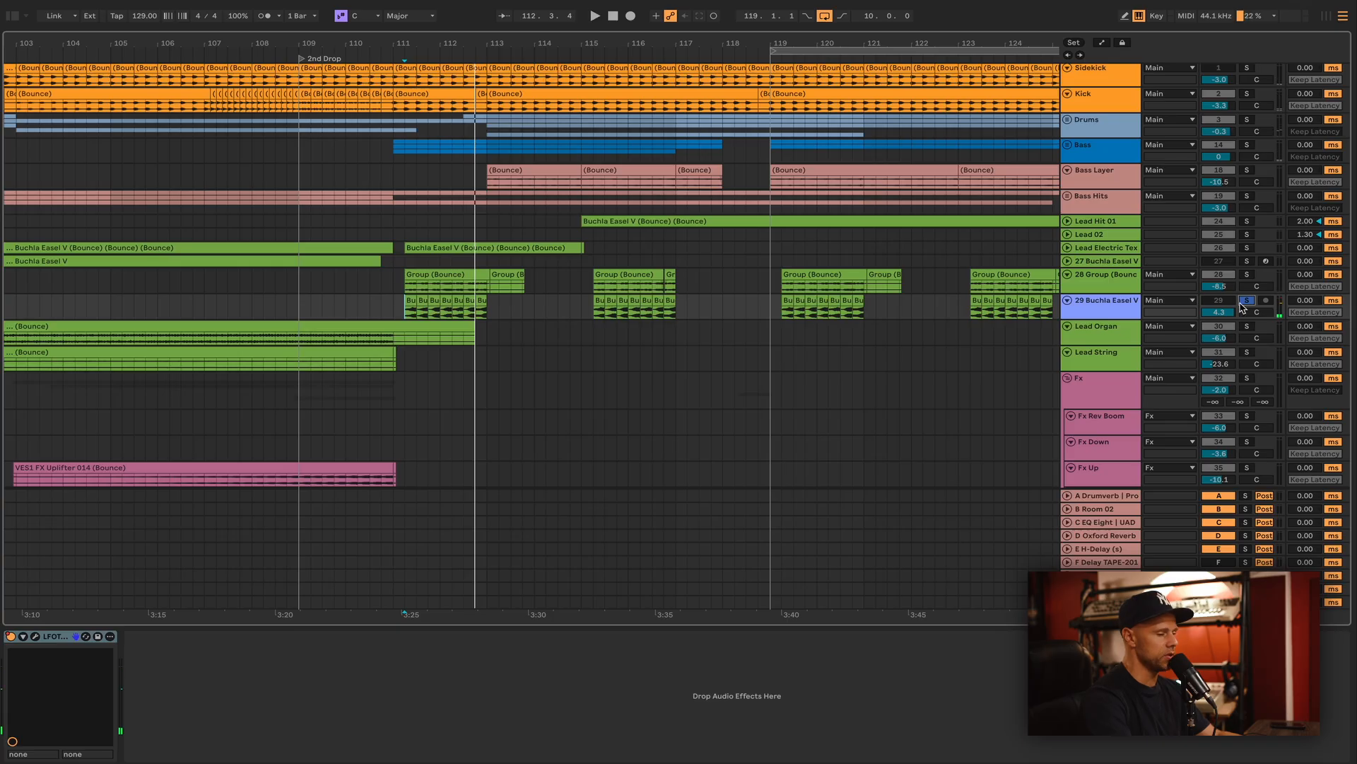
key(space)
key(space)
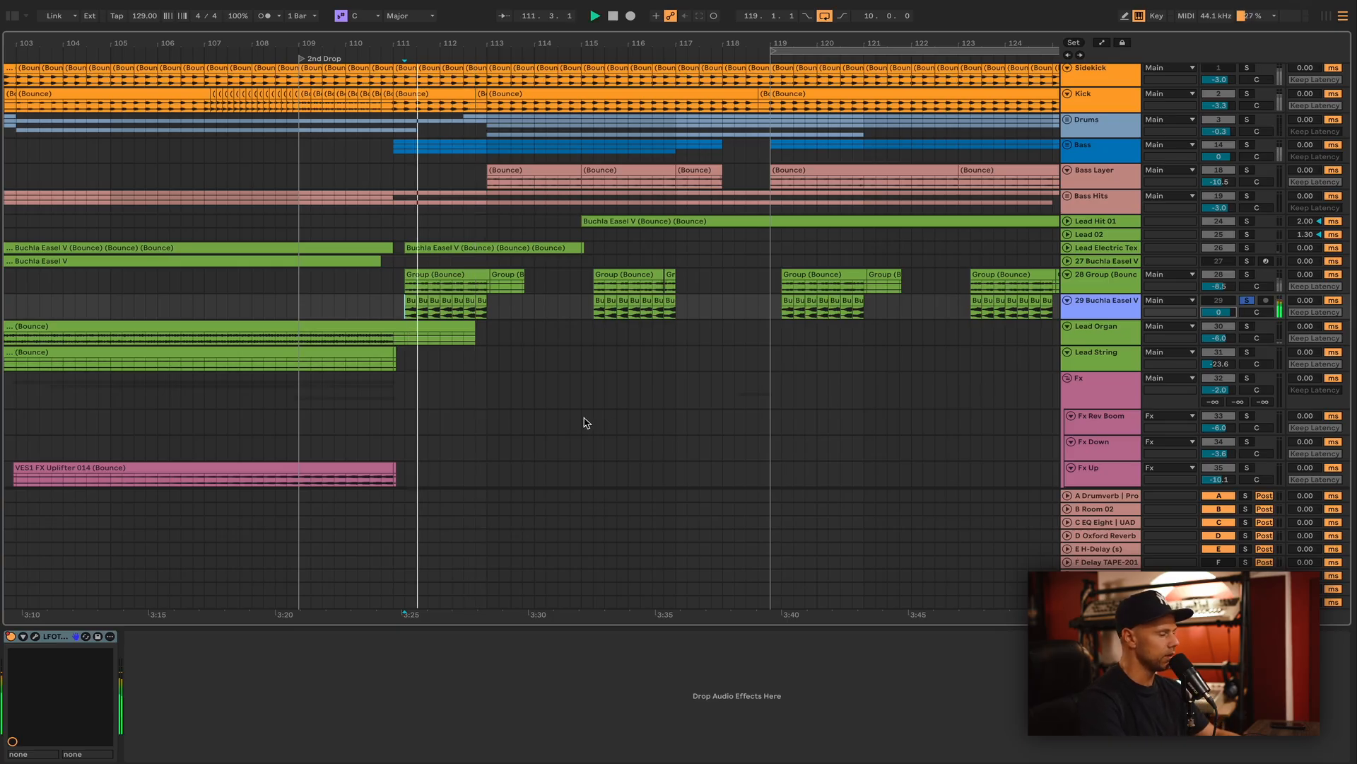
Open LFOTool on the 29 Buchla Easel V track, stop playback and move the plug-in window clear of the clips.
click(34, 637)
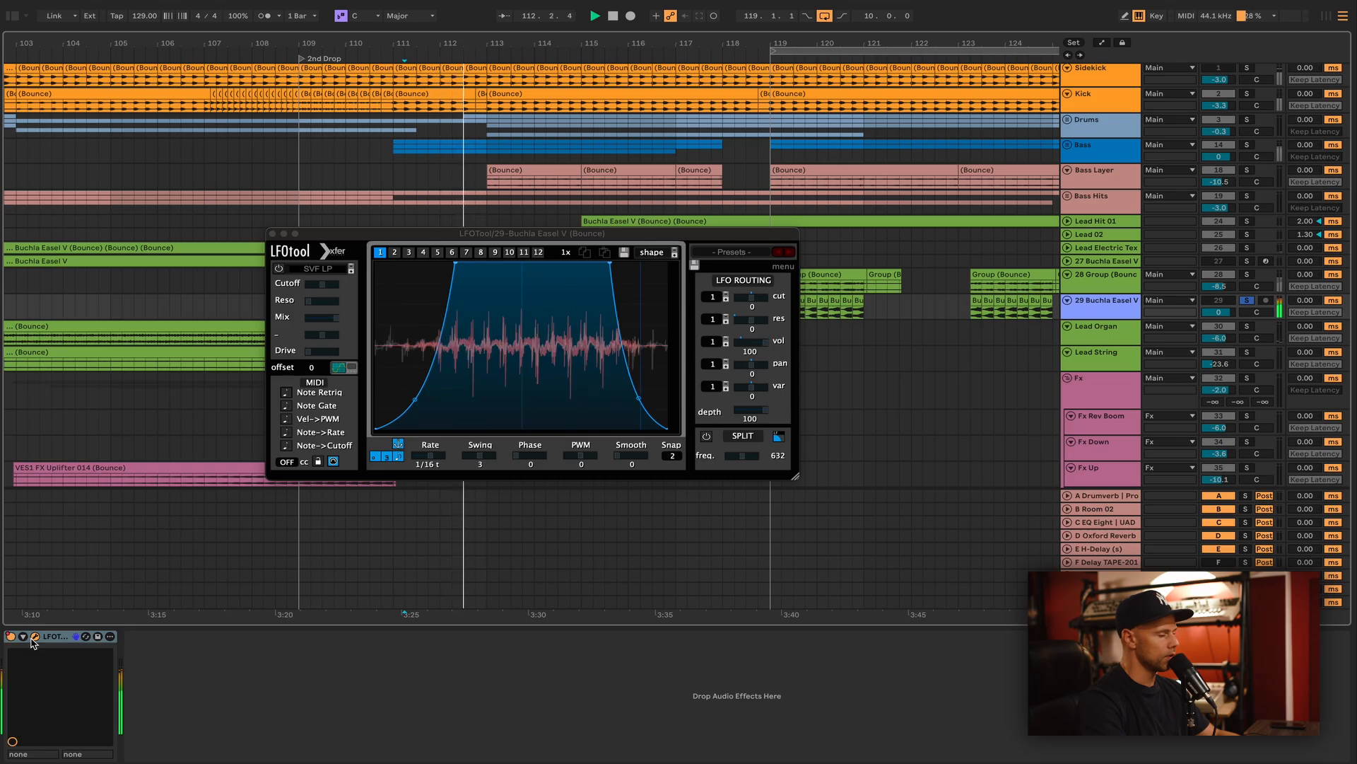
key(space)
drag(488, 237, 570, 430)
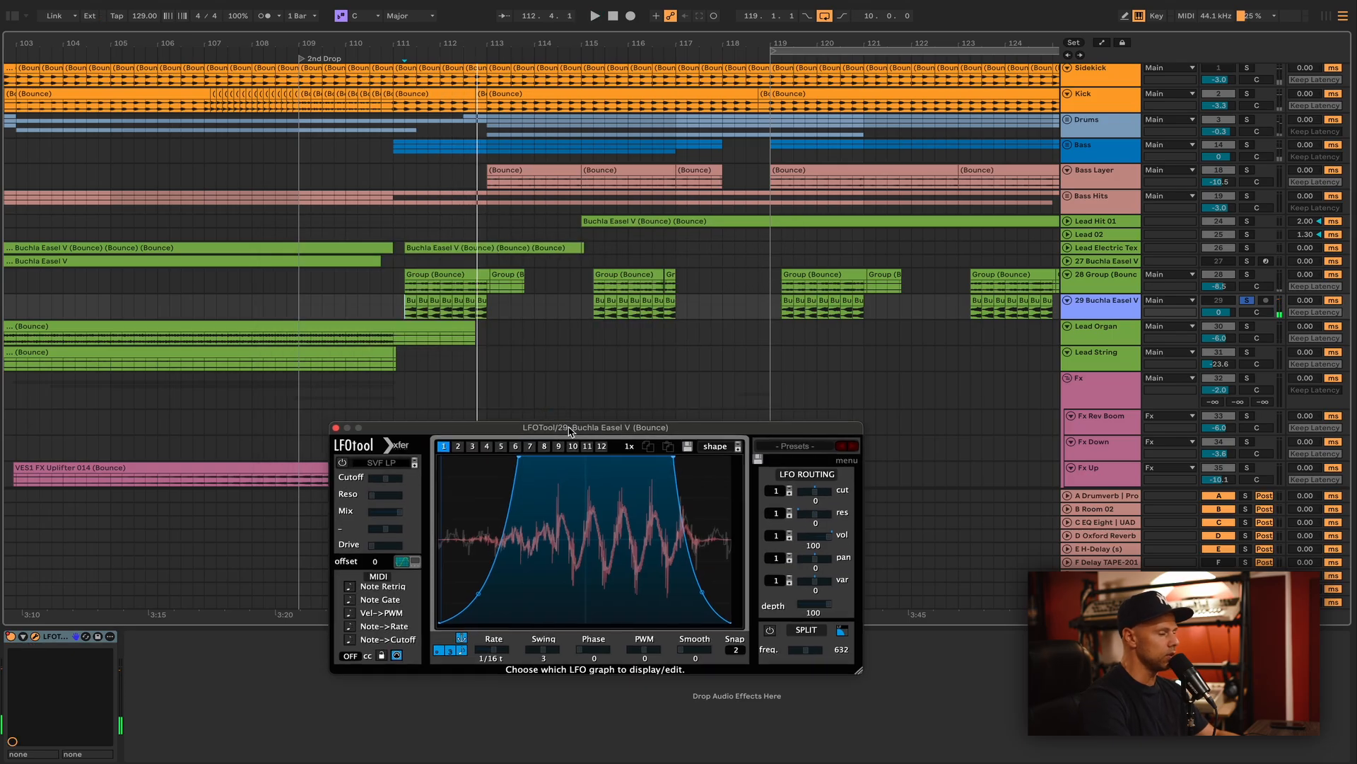
Enlarge the 29 Buchla Easel V track and show its LFOTool Device On automation.
click(1089, 318)
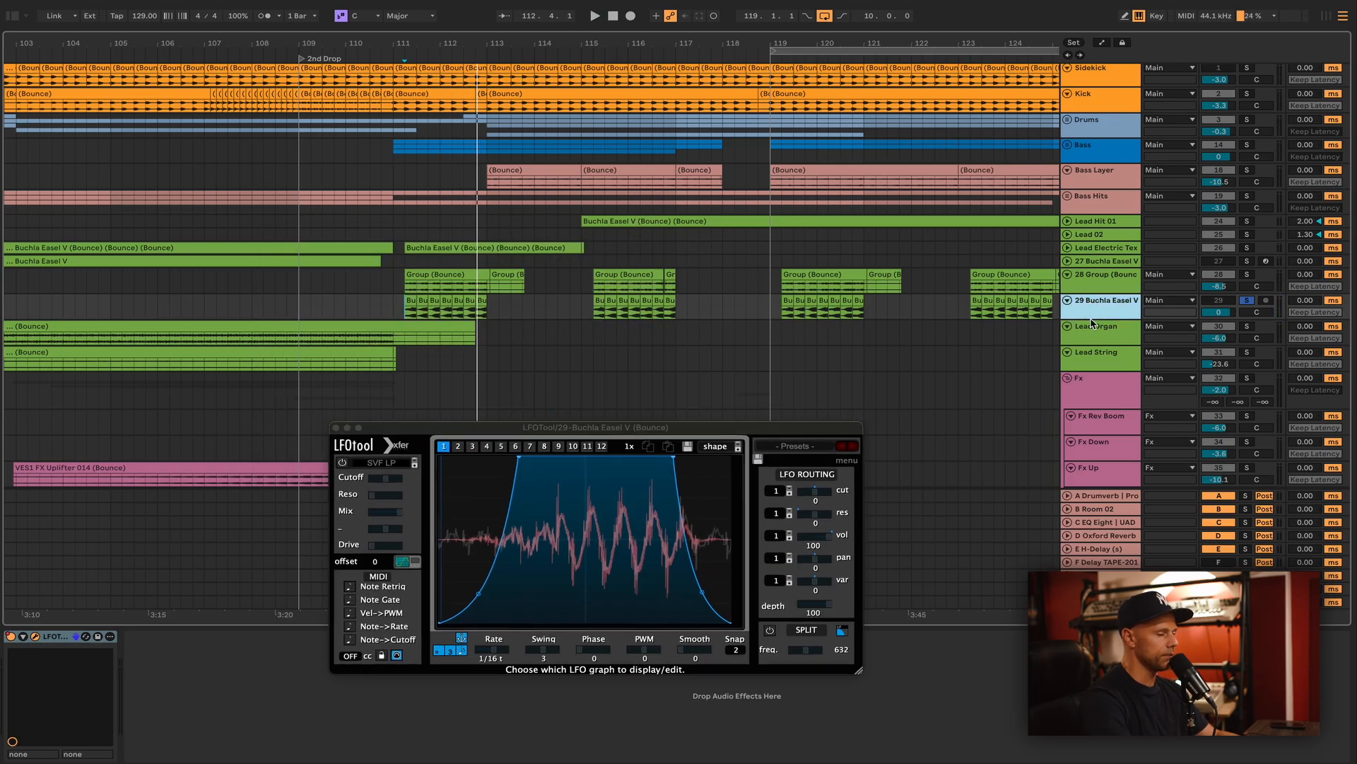
drag(1089, 317, 1091, 364)
click(1096, 327)
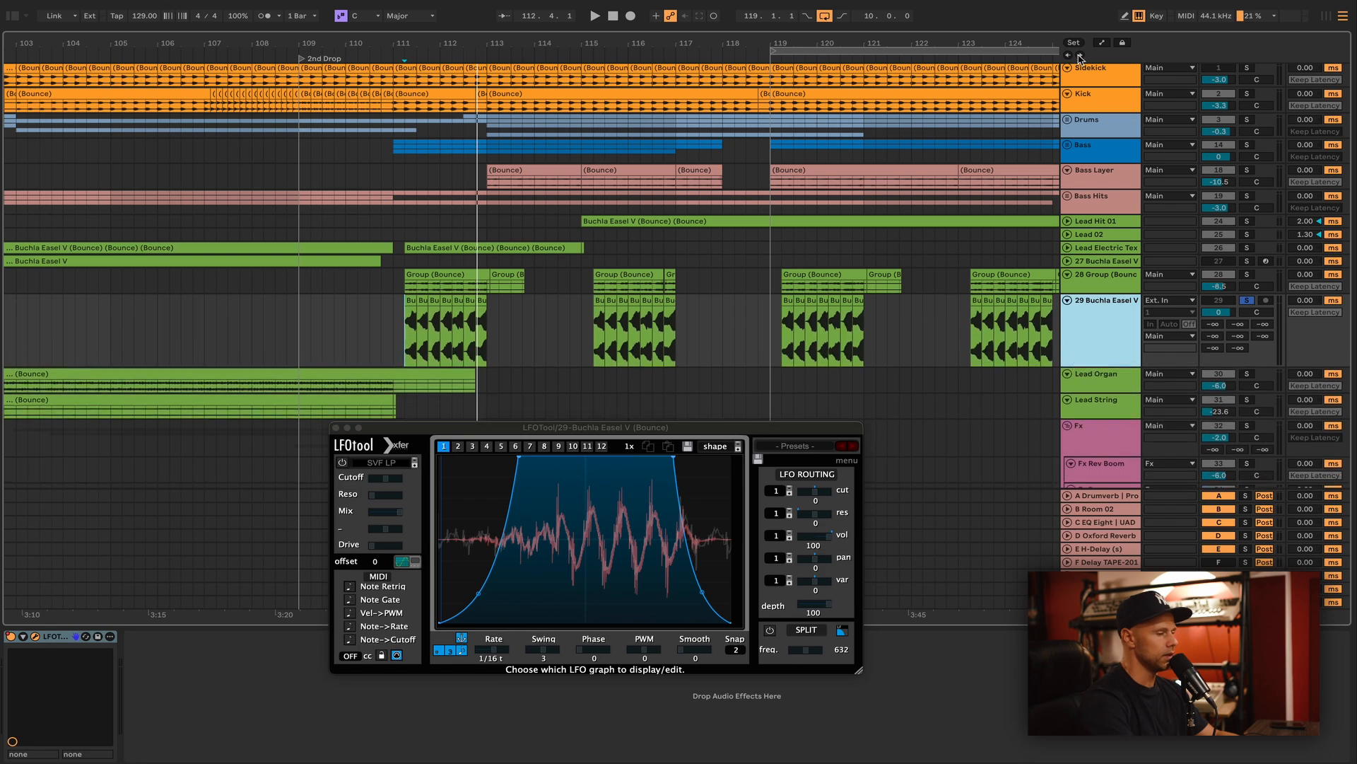
click(1102, 43)
click(1101, 339)
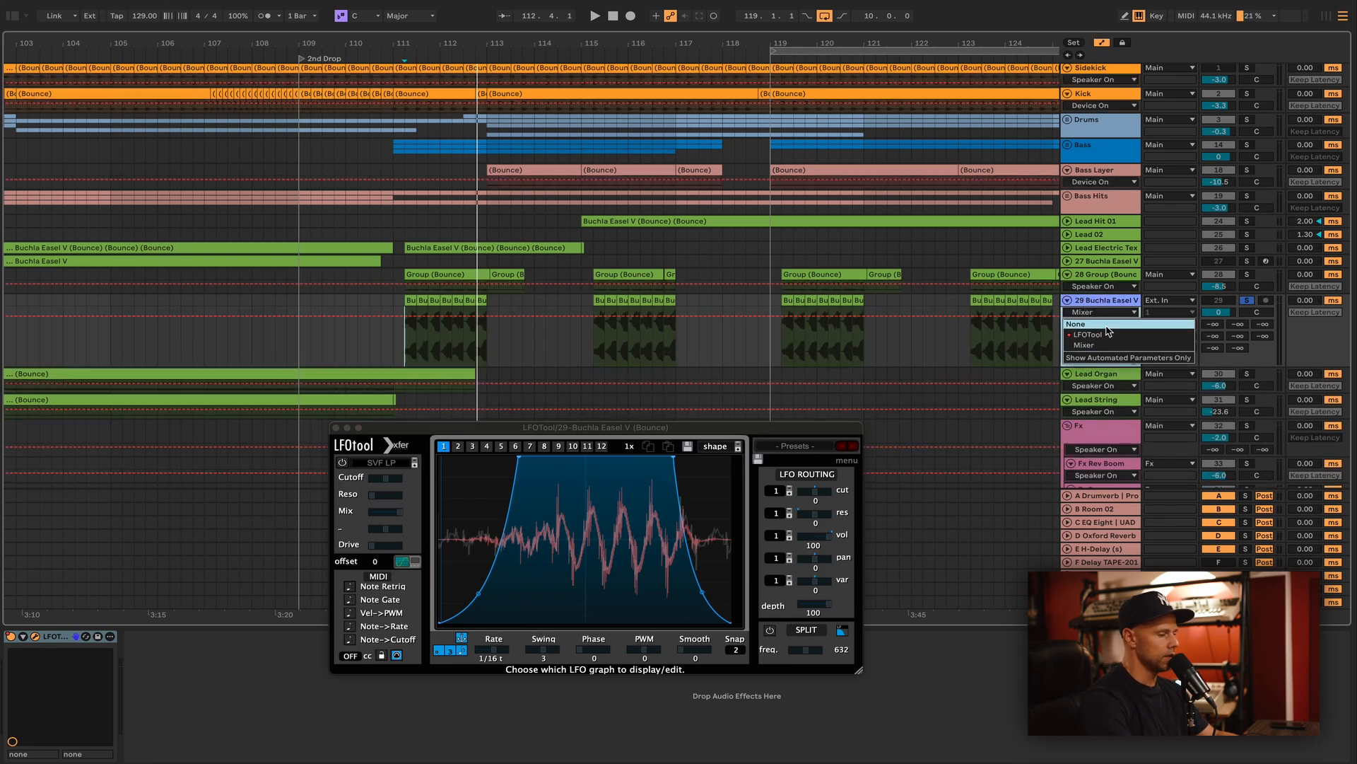
Play the soloed 29 Buchla Easel V track while following the LFOTool on/off automation across its clips.
key(space)
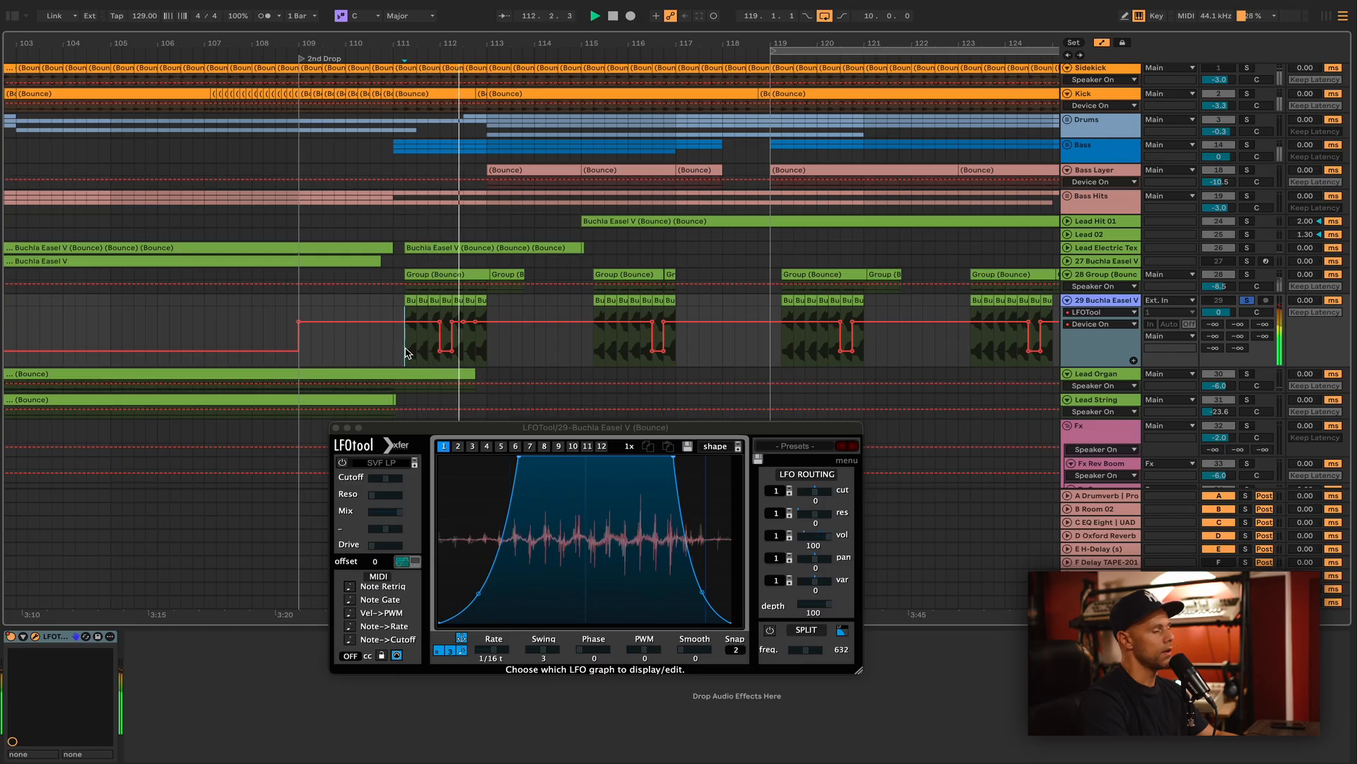
click(16, 636)
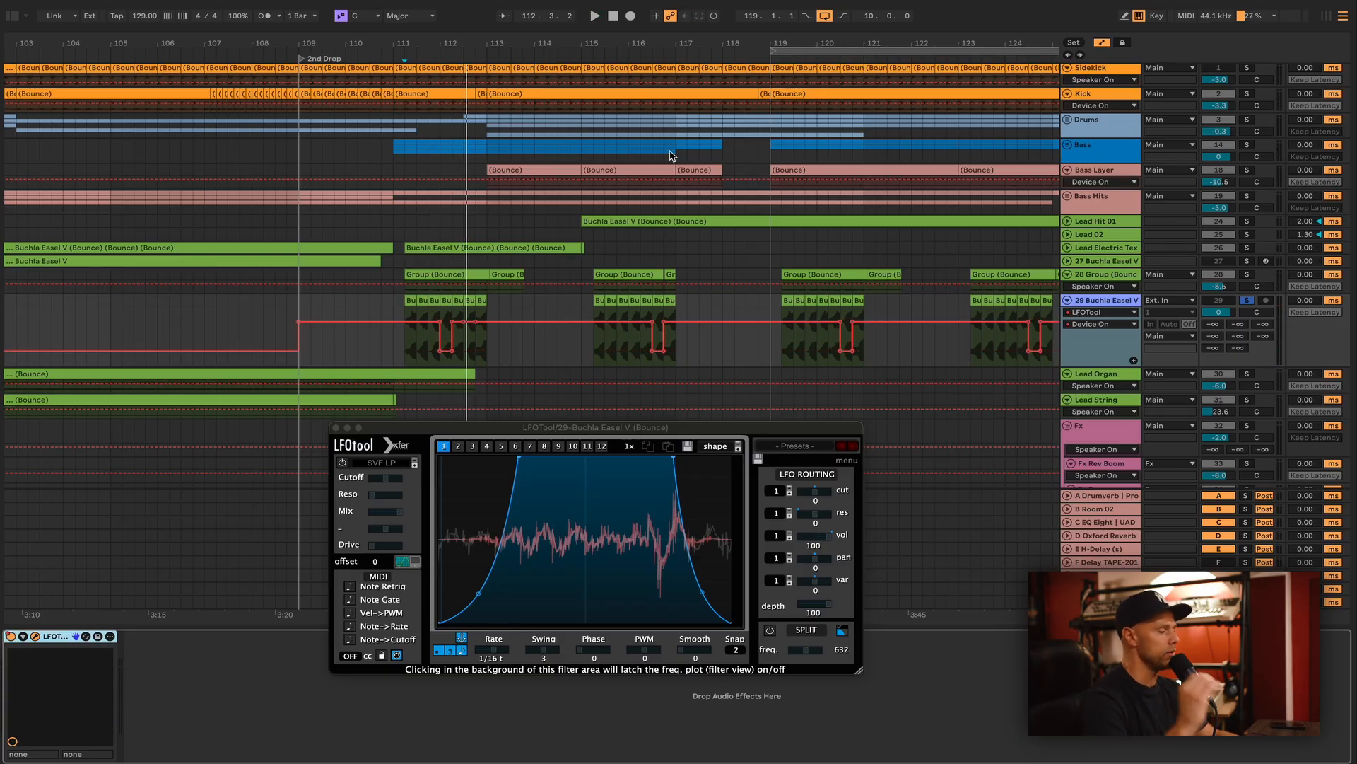
key(space)
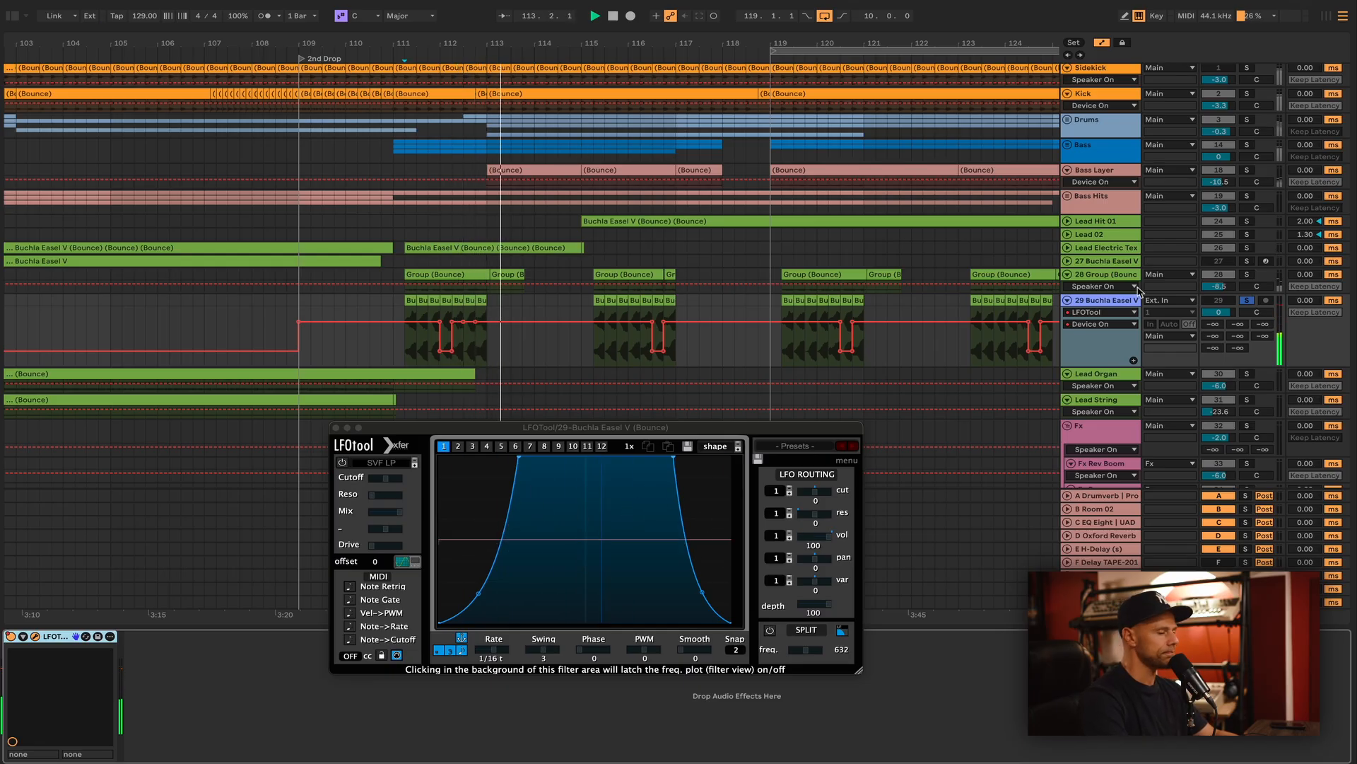
Fold and unsolo the 29 Buchla Easel V track, and close the LFOTool window.
click(1068, 301)
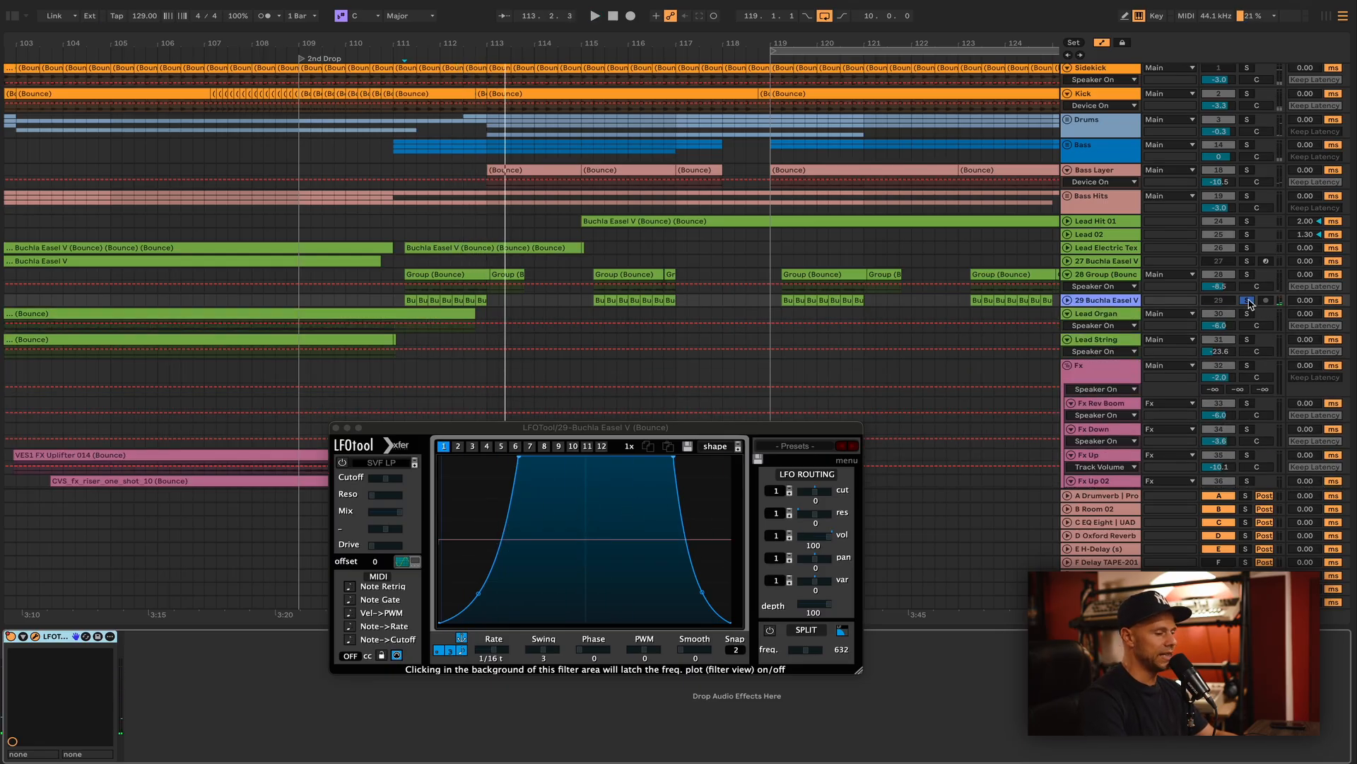
click(1248, 301)
click(336, 429)
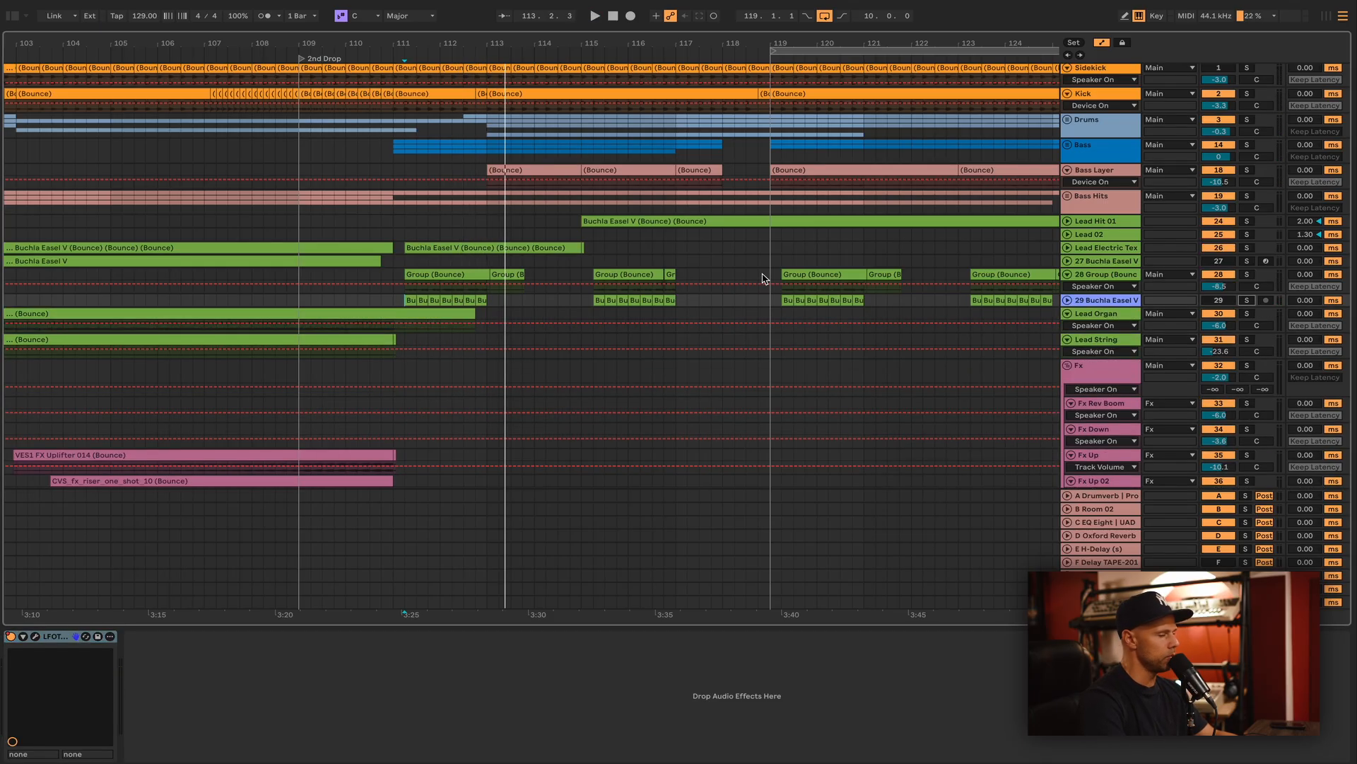
Solo the 28 Group track, enlarge it to show its send levels, and play it from bar 111.
click(1134, 278)
key(space)
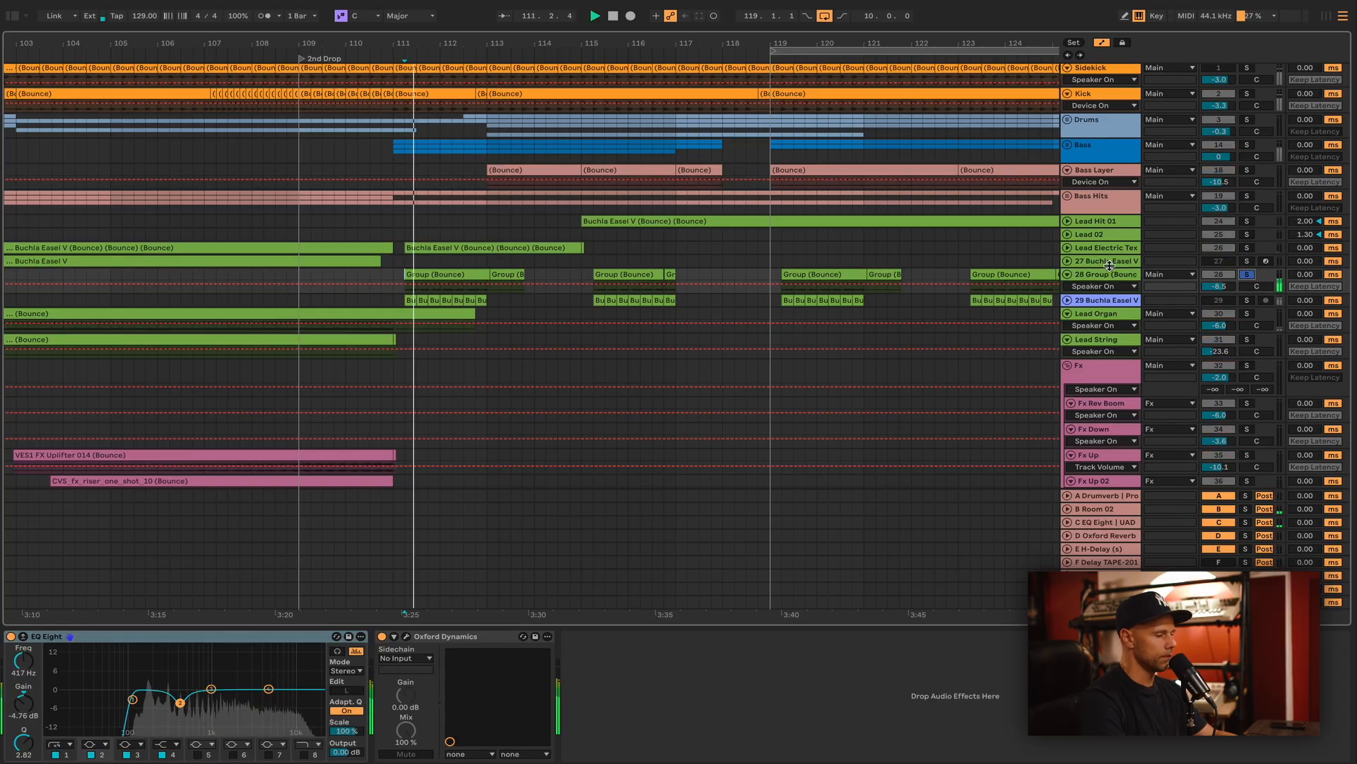
click(1247, 274)
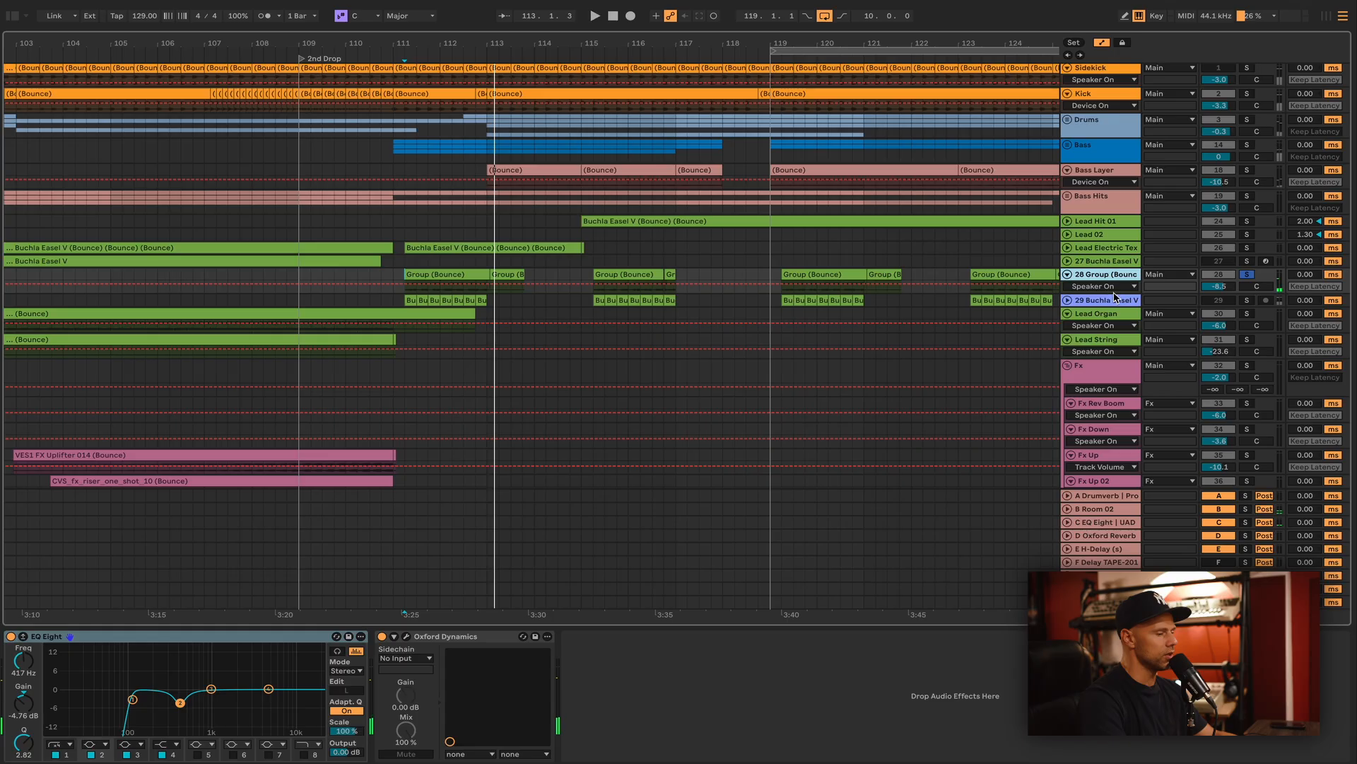
drag(1115, 290, 1117, 340)
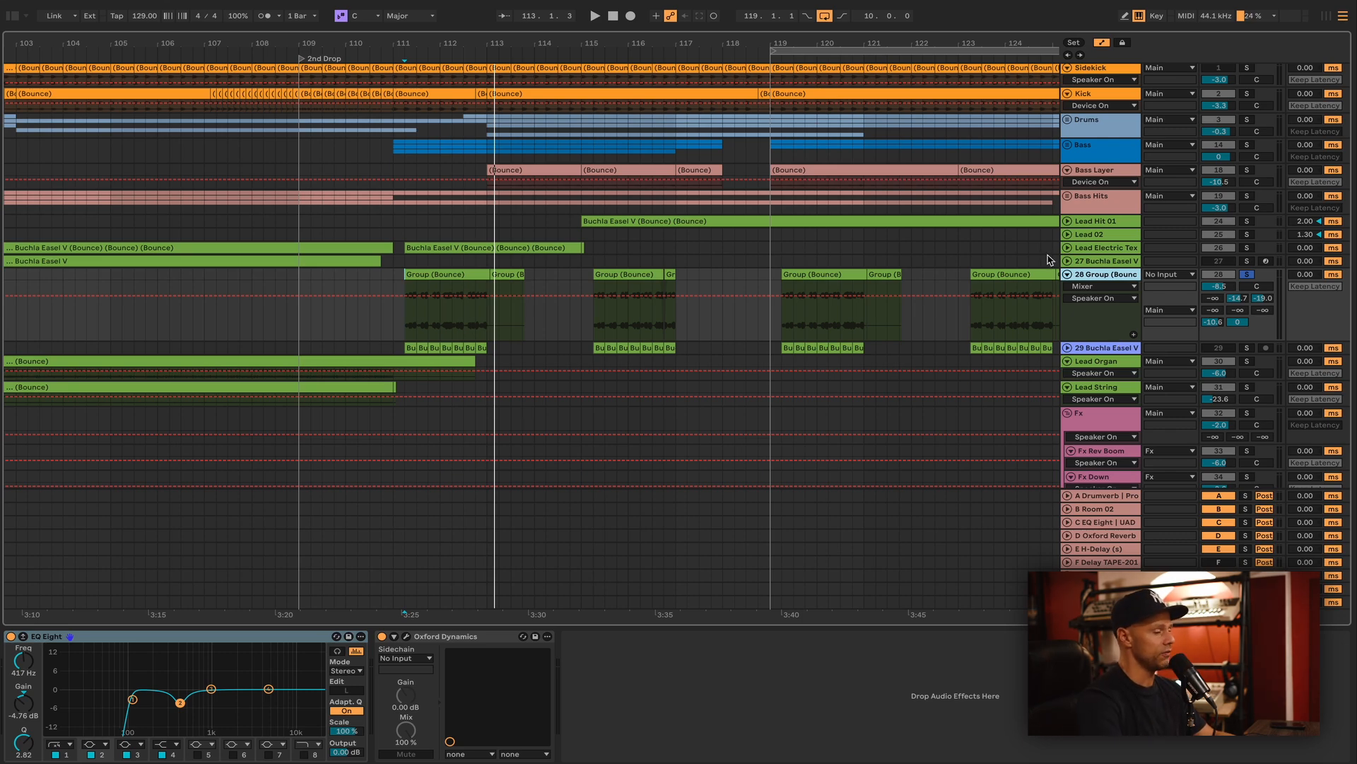
key(space)
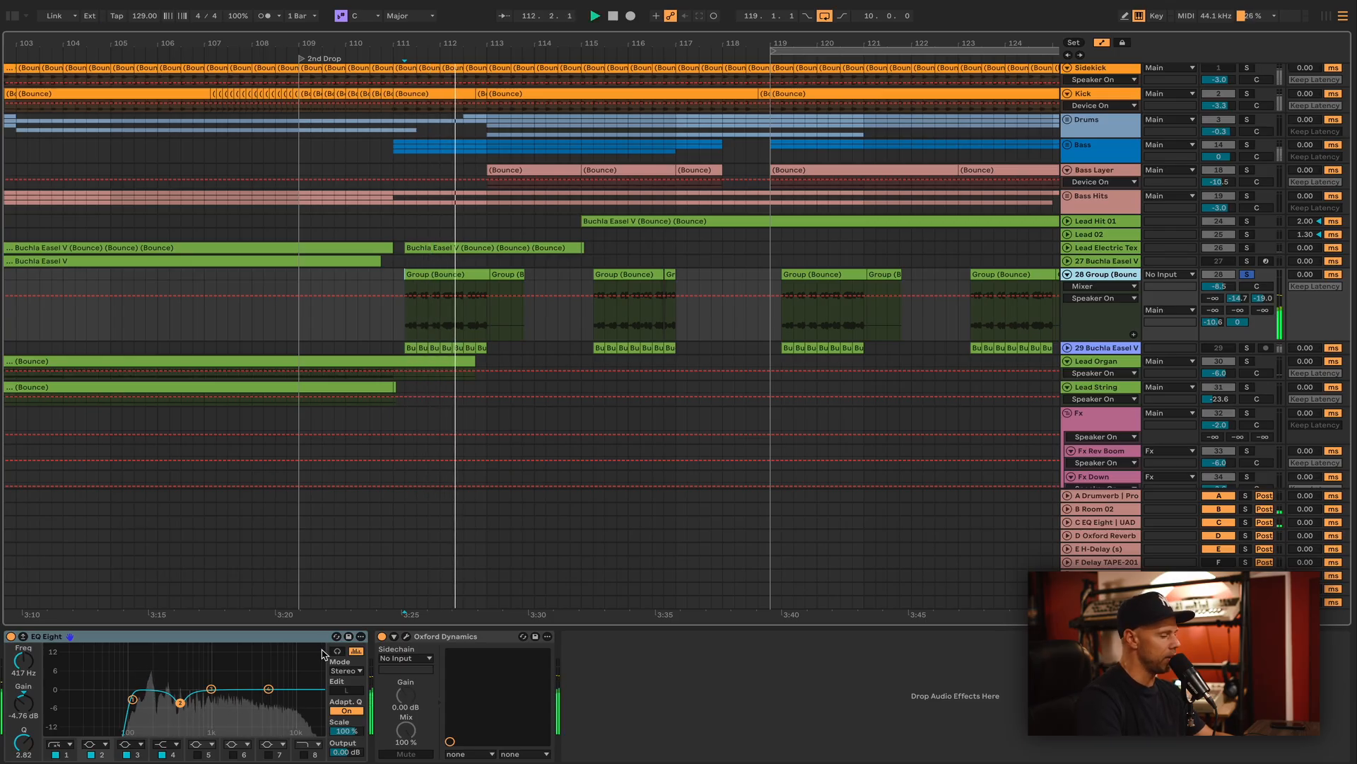
Open Oxford Dynamics on the 28 Group track and compare the soloed playback from bar 111 with the compressor bypassed and active.
click(406, 636)
key(space)
key(space)
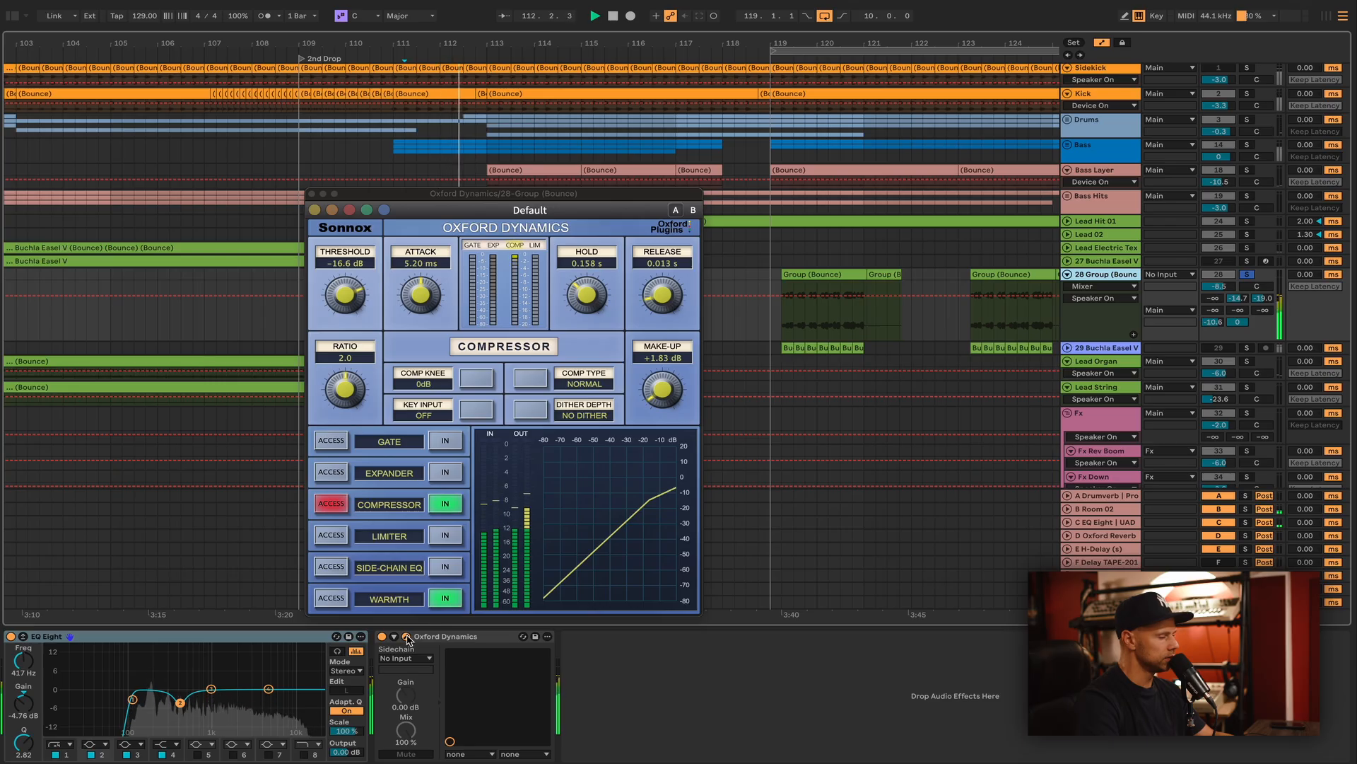
click(381, 636)
key(space)
key(space)
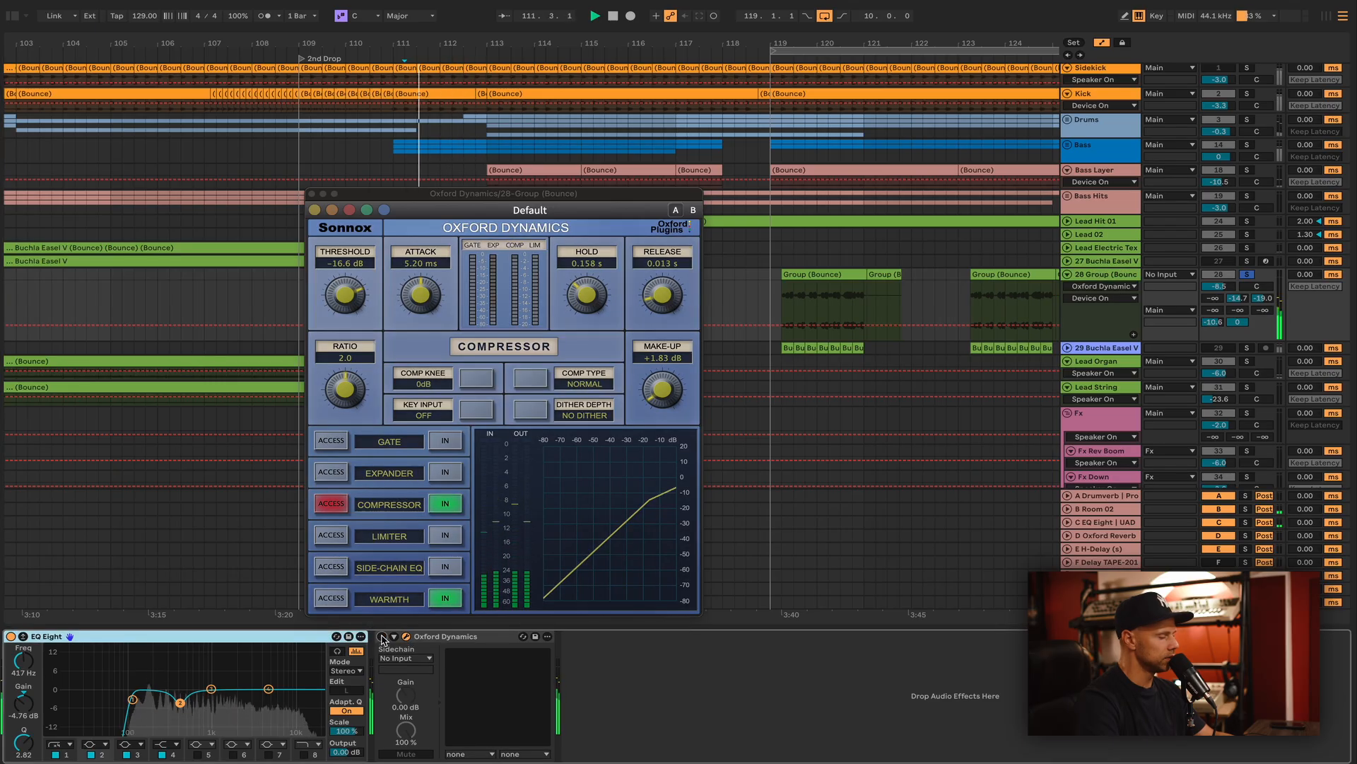
click(382, 637)
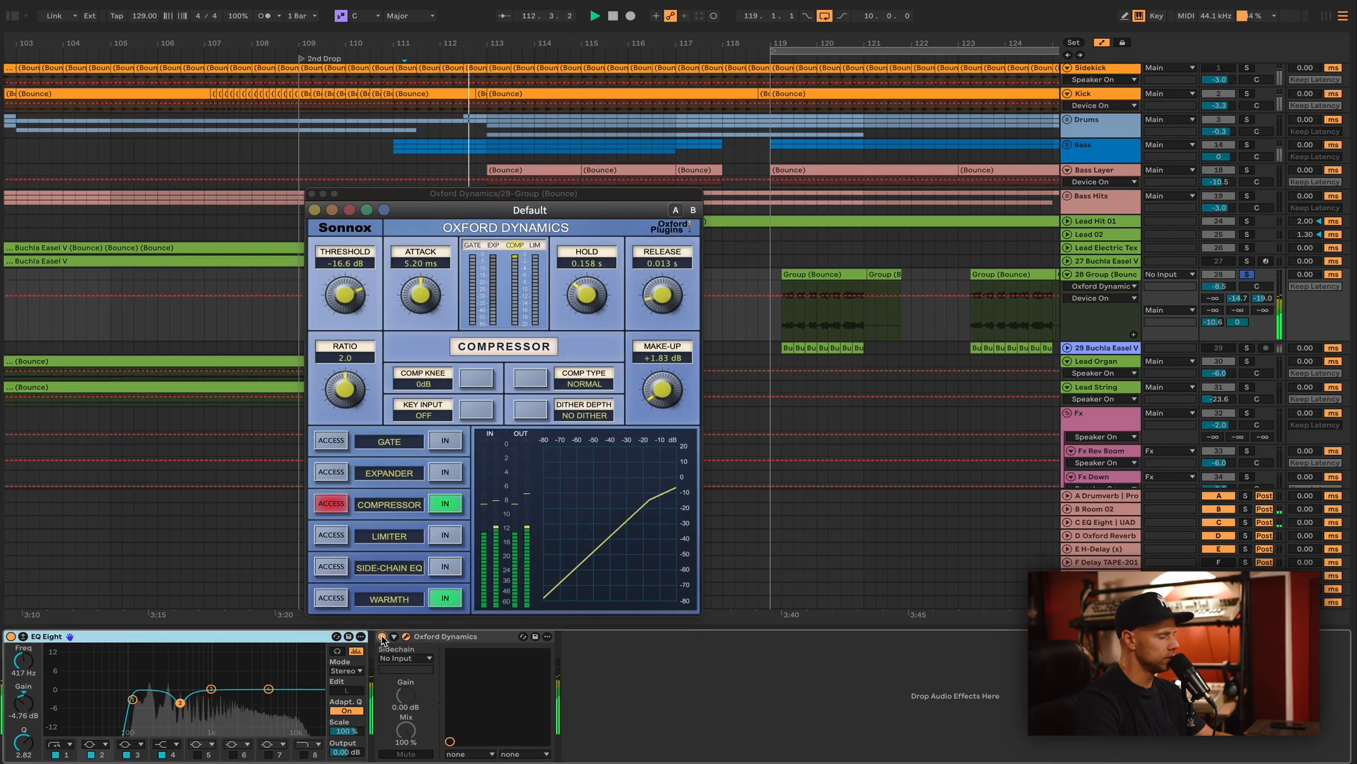
key(space)
Collapse the Oxford Dynamics and EQ Eight devices and close the Oxford Dynamics window.
click(395, 637)
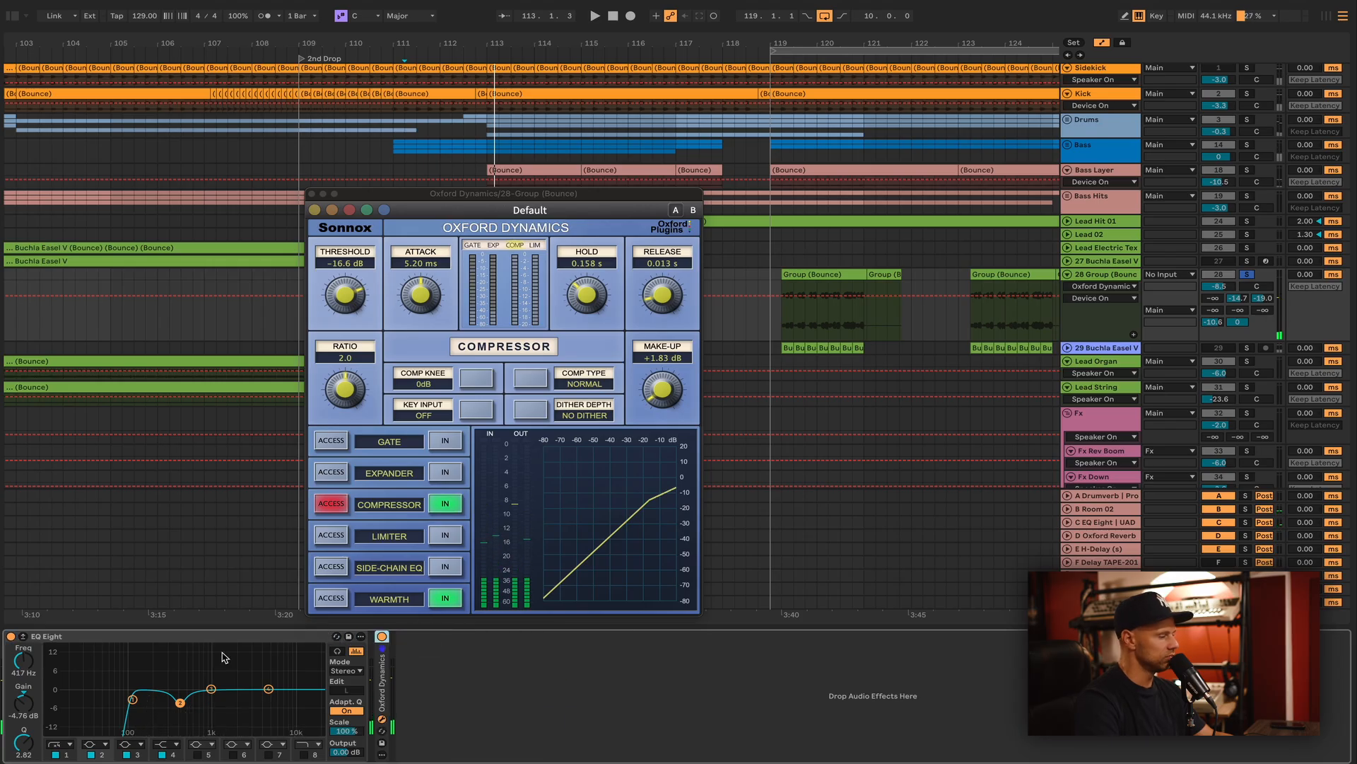
double_click(228, 636)
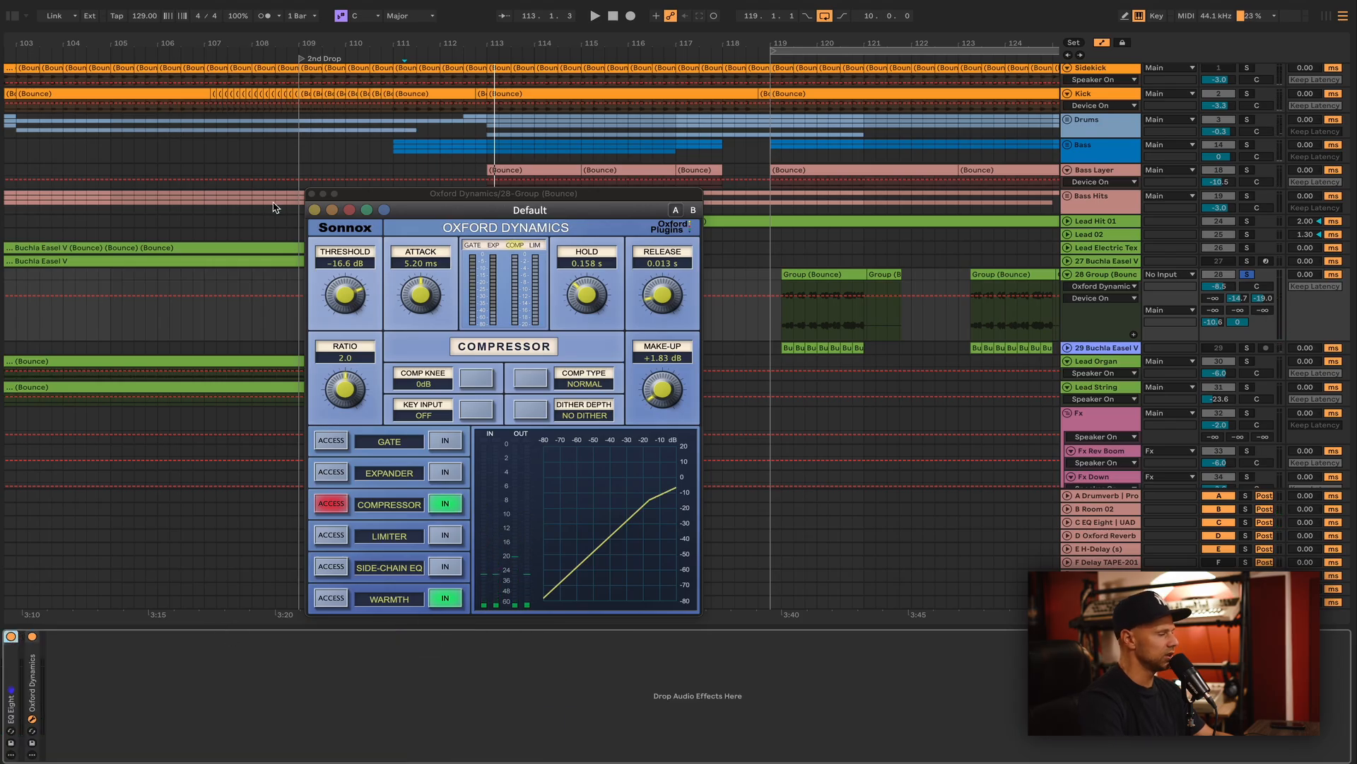
click(312, 195)
Play the full mix, unsolo and fold the 28 Group track, and hide the arrangement's automation.
key(space)
click(1248, 274)
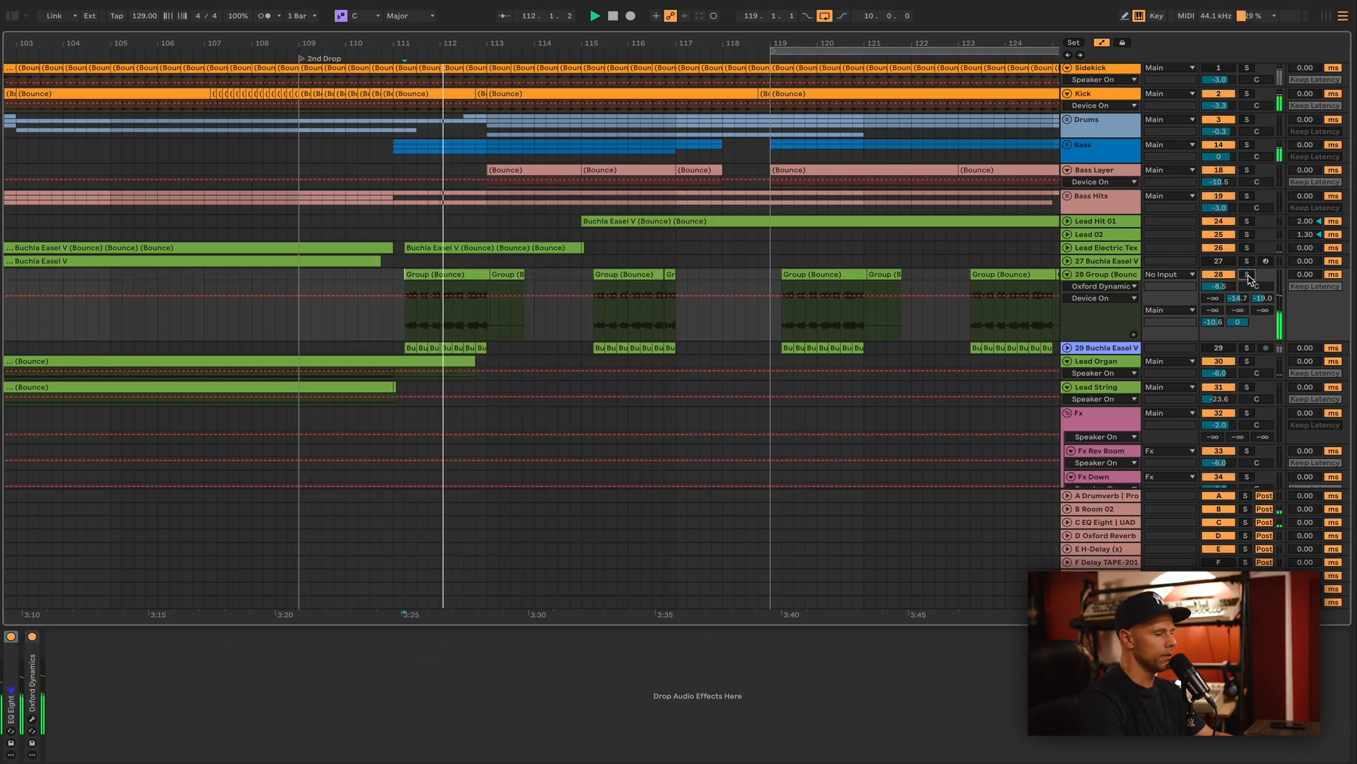
click(1067, 274)
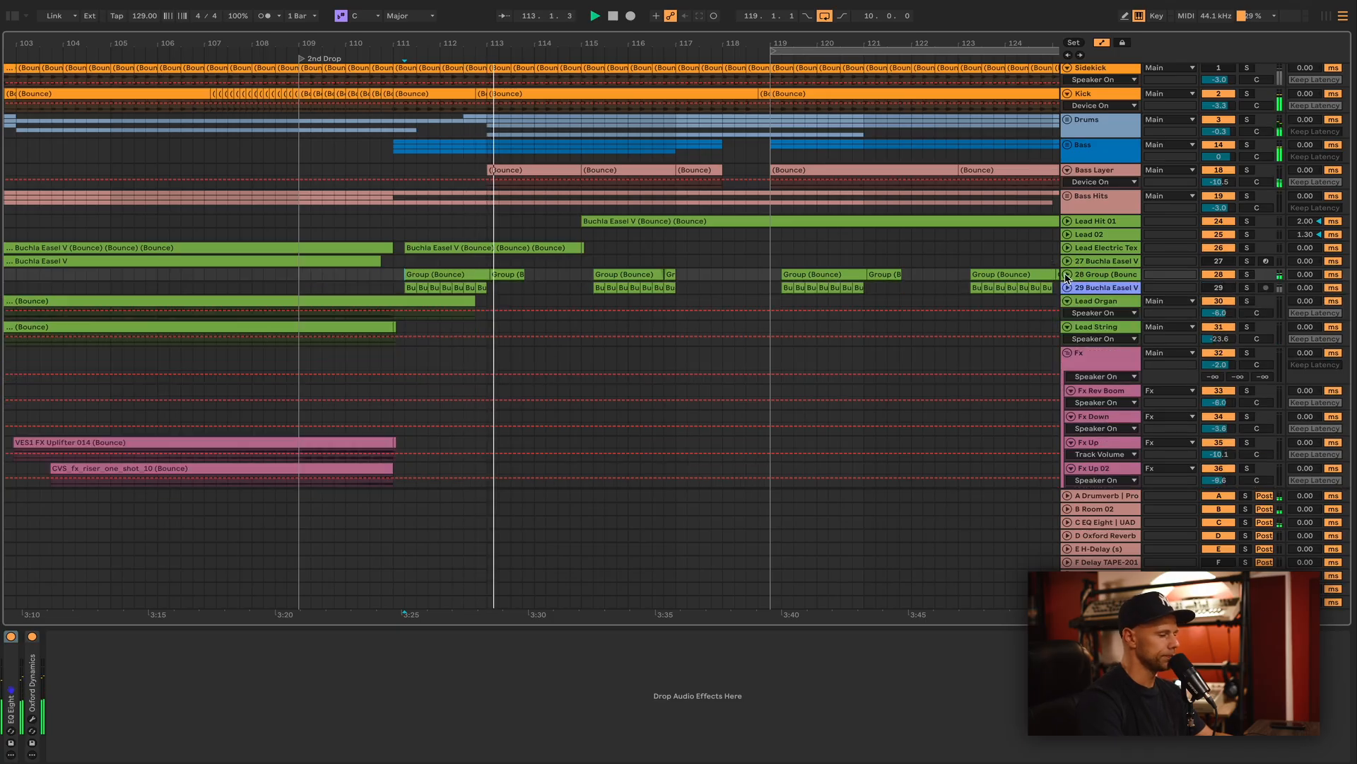
key(a)
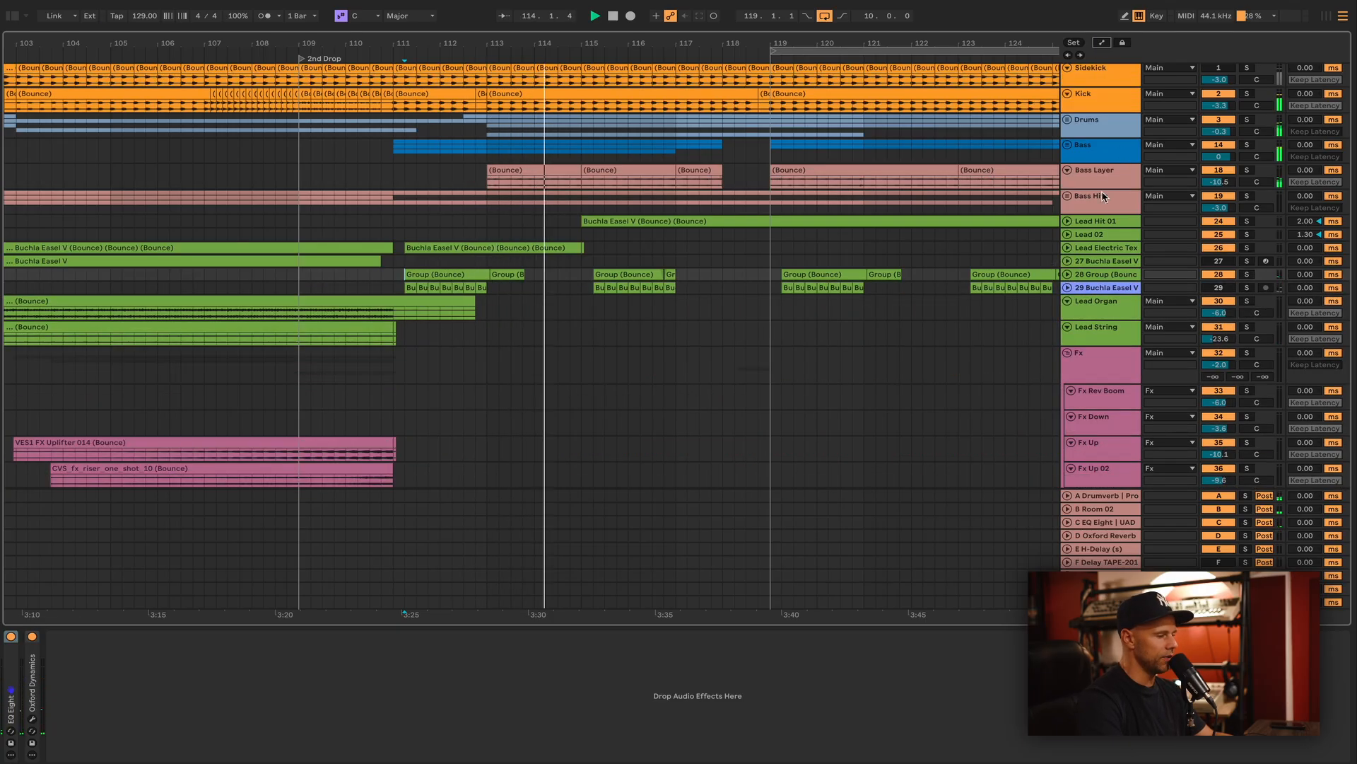
Show the Lead Organ track's devices and play the full mix from the start of the second breakdown.
click(1099, 298)
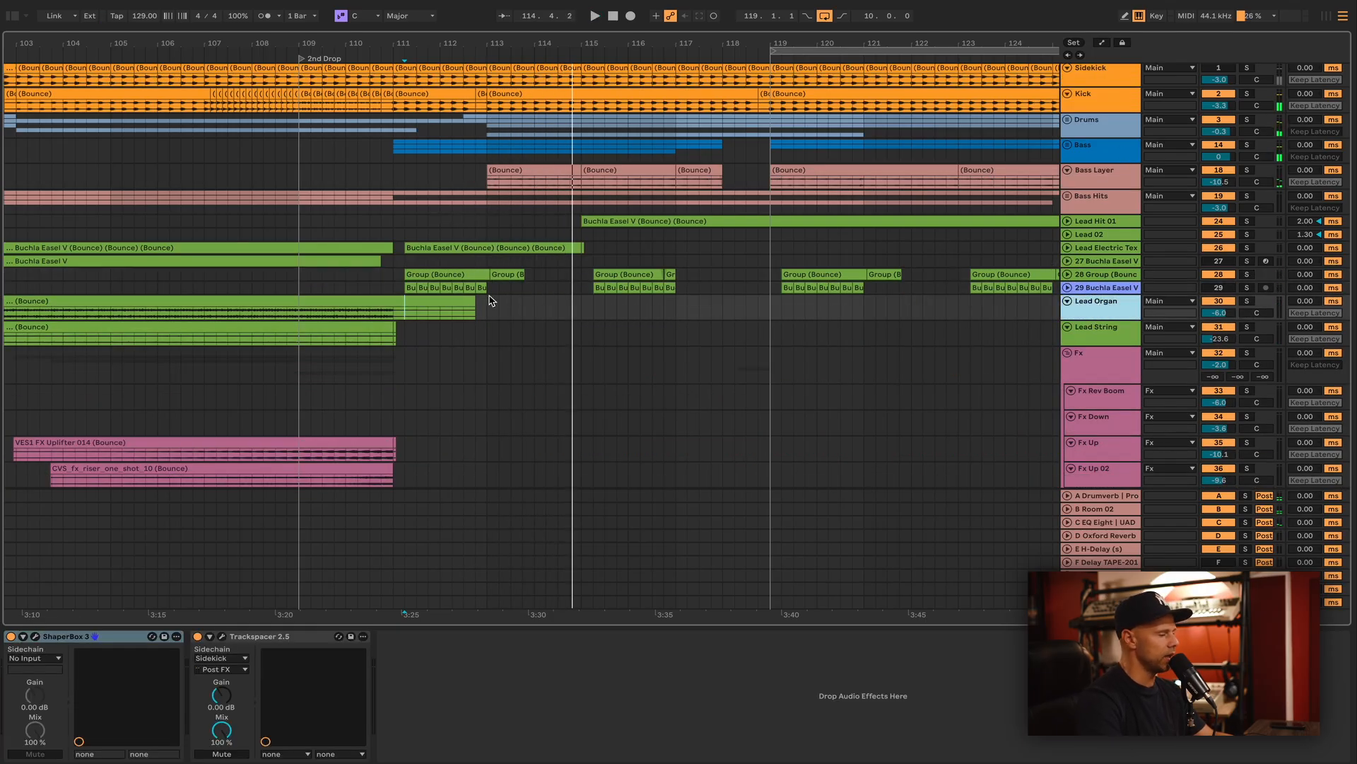
drag(504, 41, 676, 3)
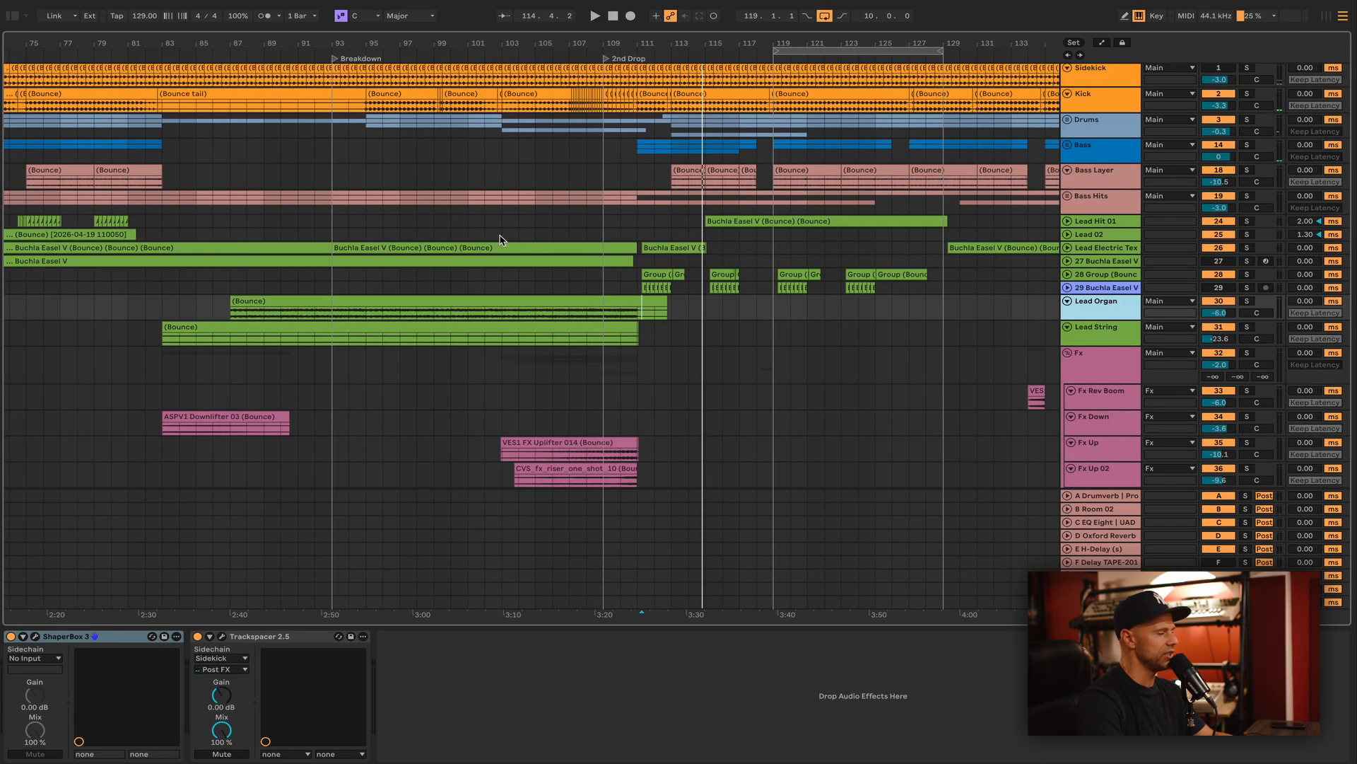
click(357, 280)
key(space)
click(1186, 314)
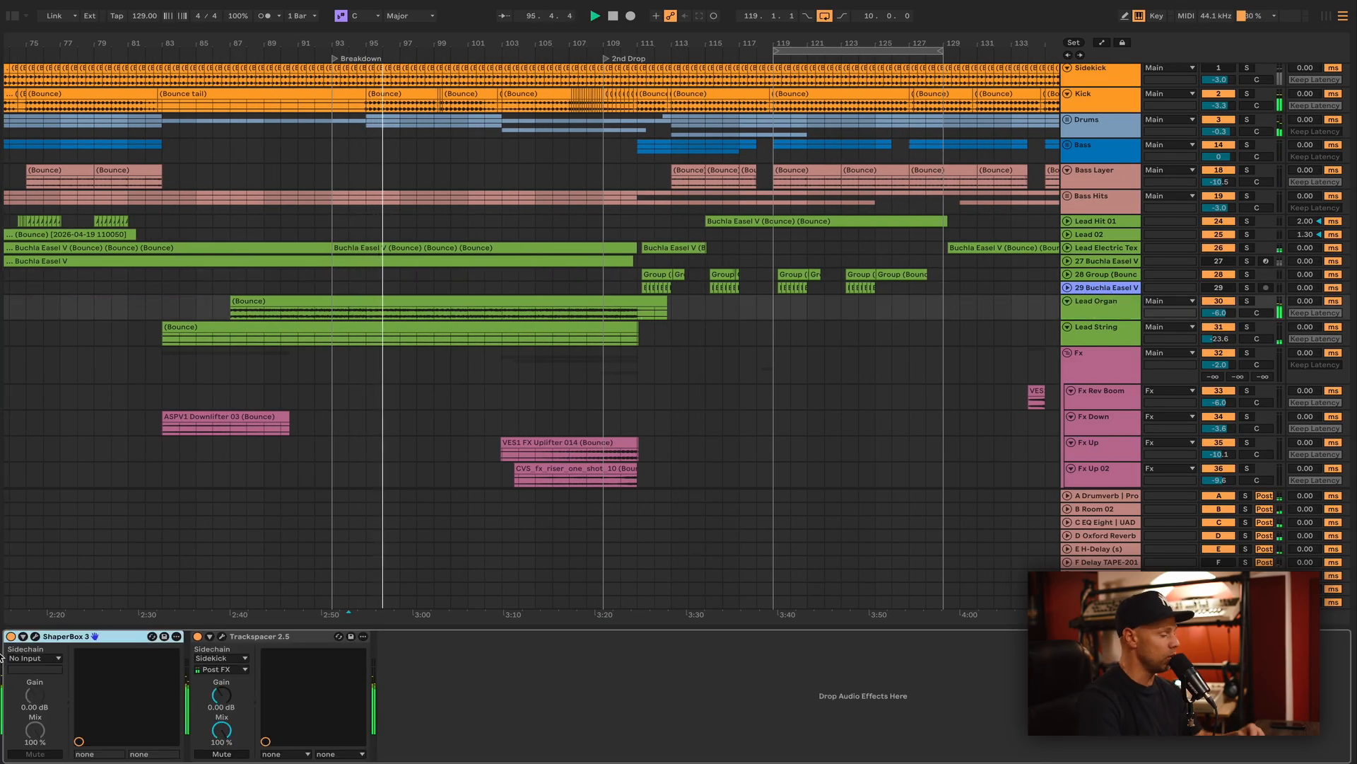
Open ShaperBox 3 and Trackspacer 2.5 on Lead Organ, solo the track, and compare each device bypassed and active during playback.
click(35, 636)
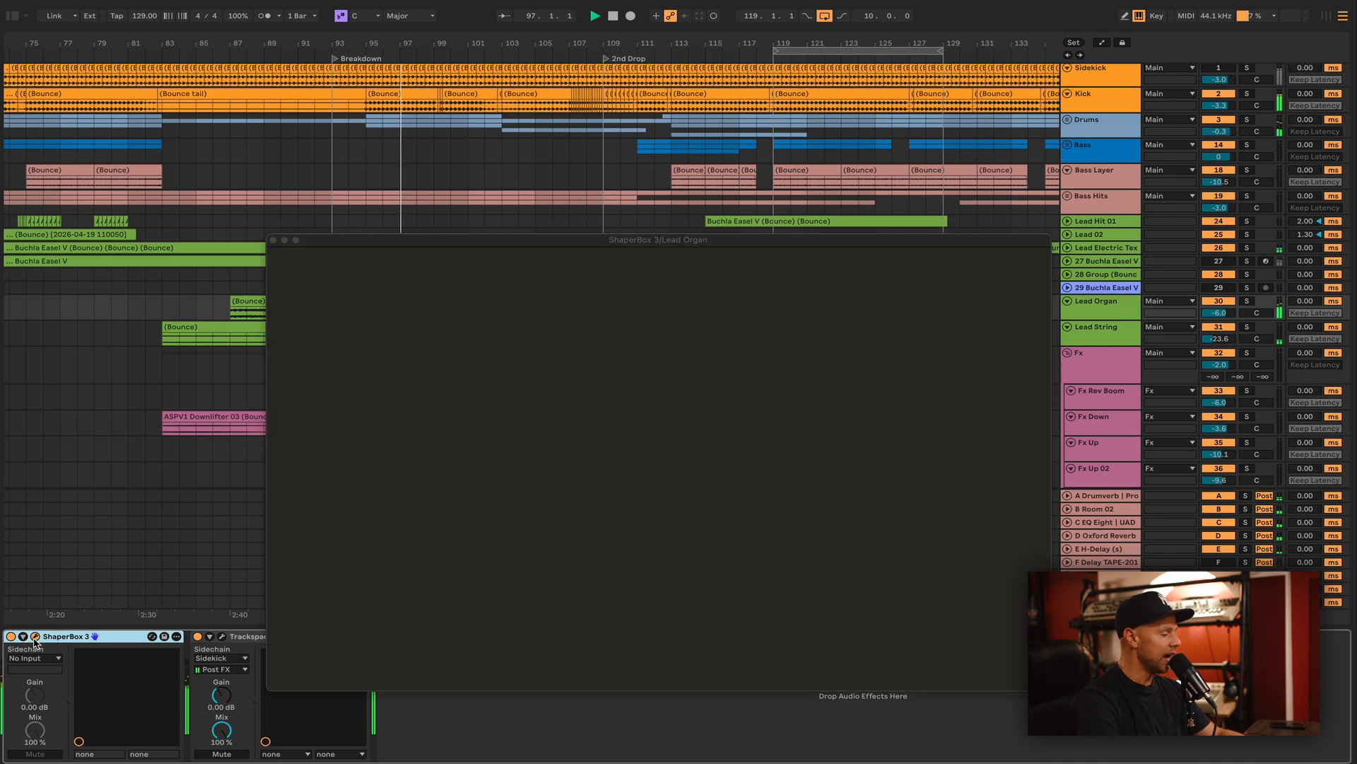
click(221, 636)
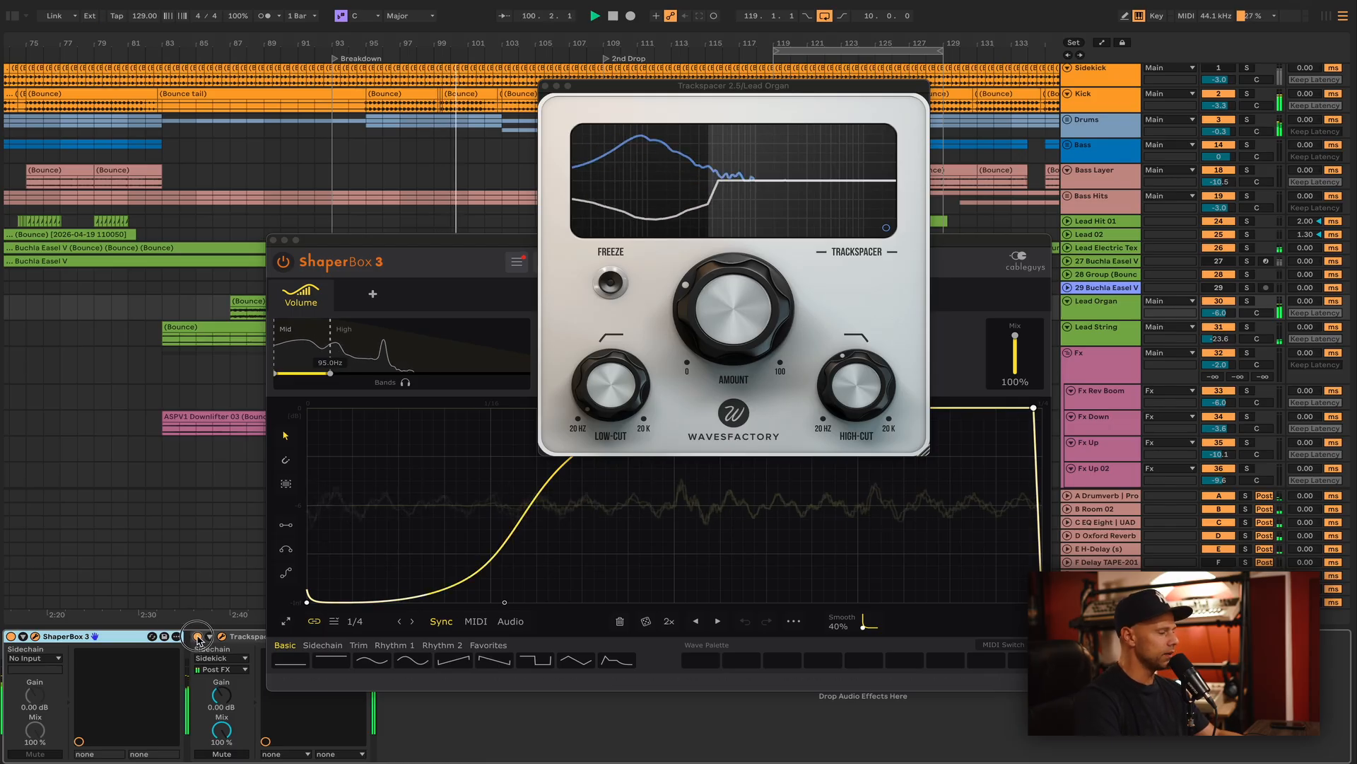
click(1247, 301)
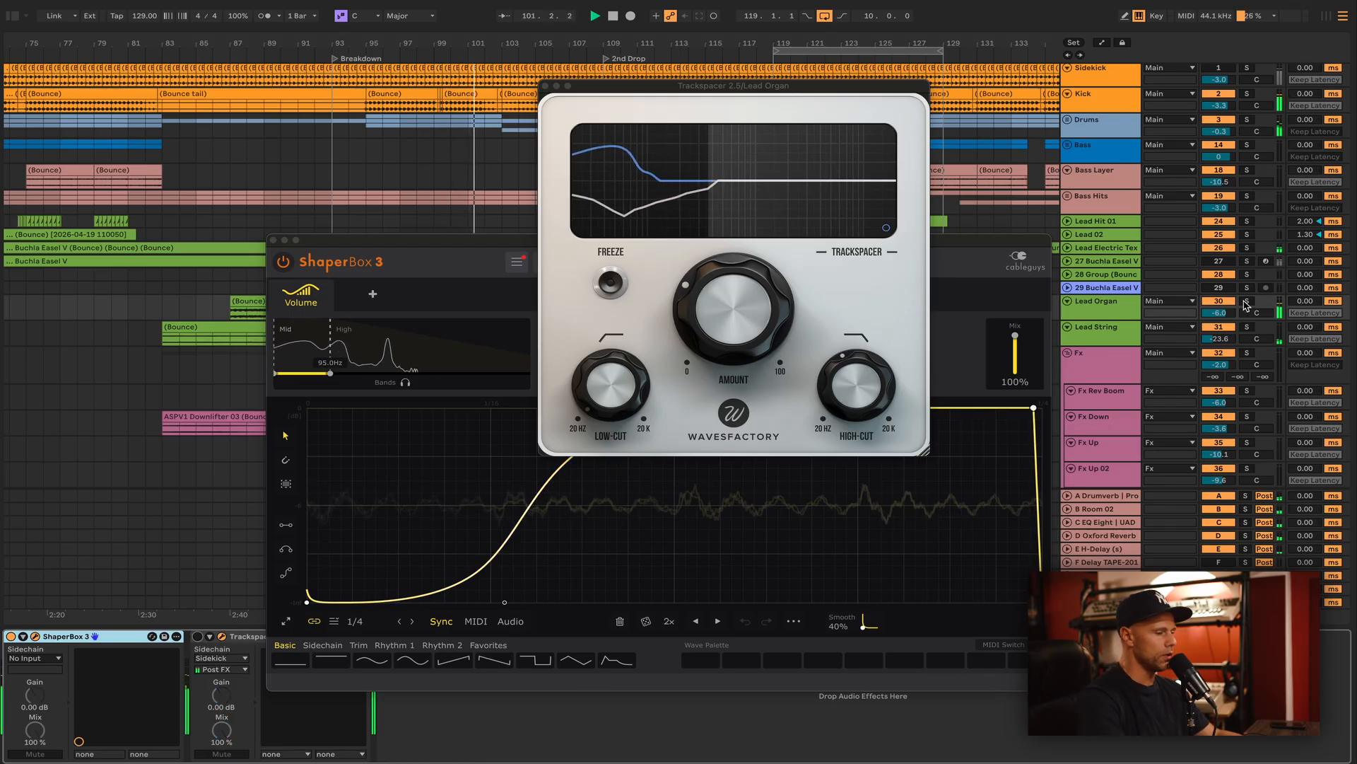
click(13, 640)
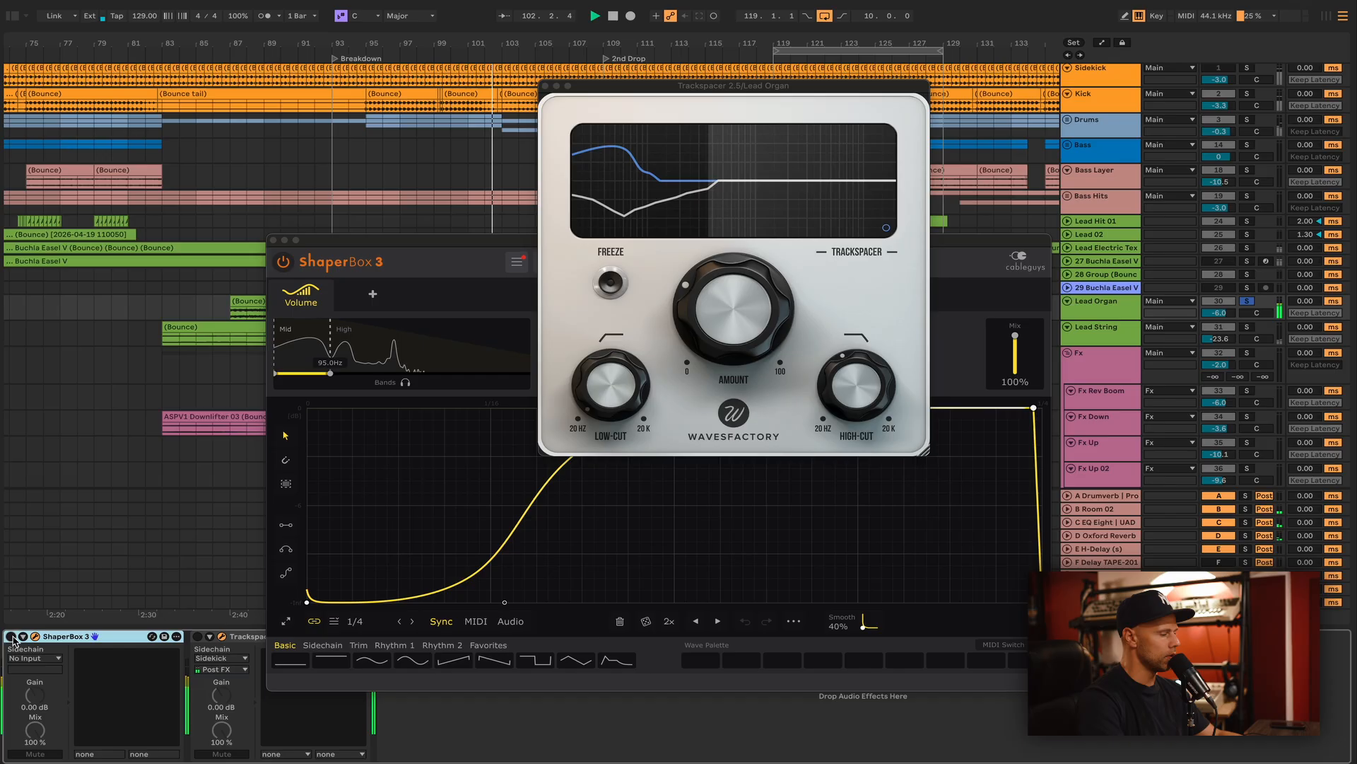
click(10, 637)
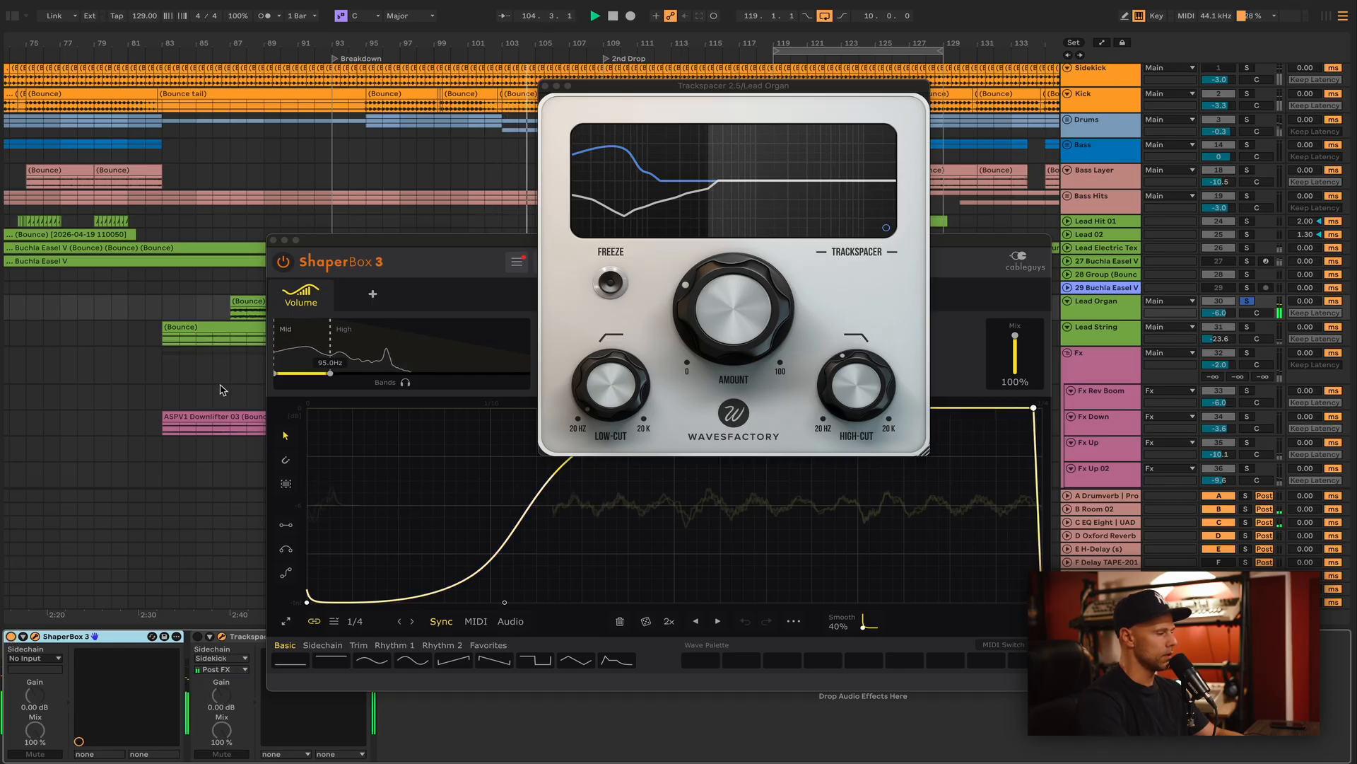
click(198, 637)
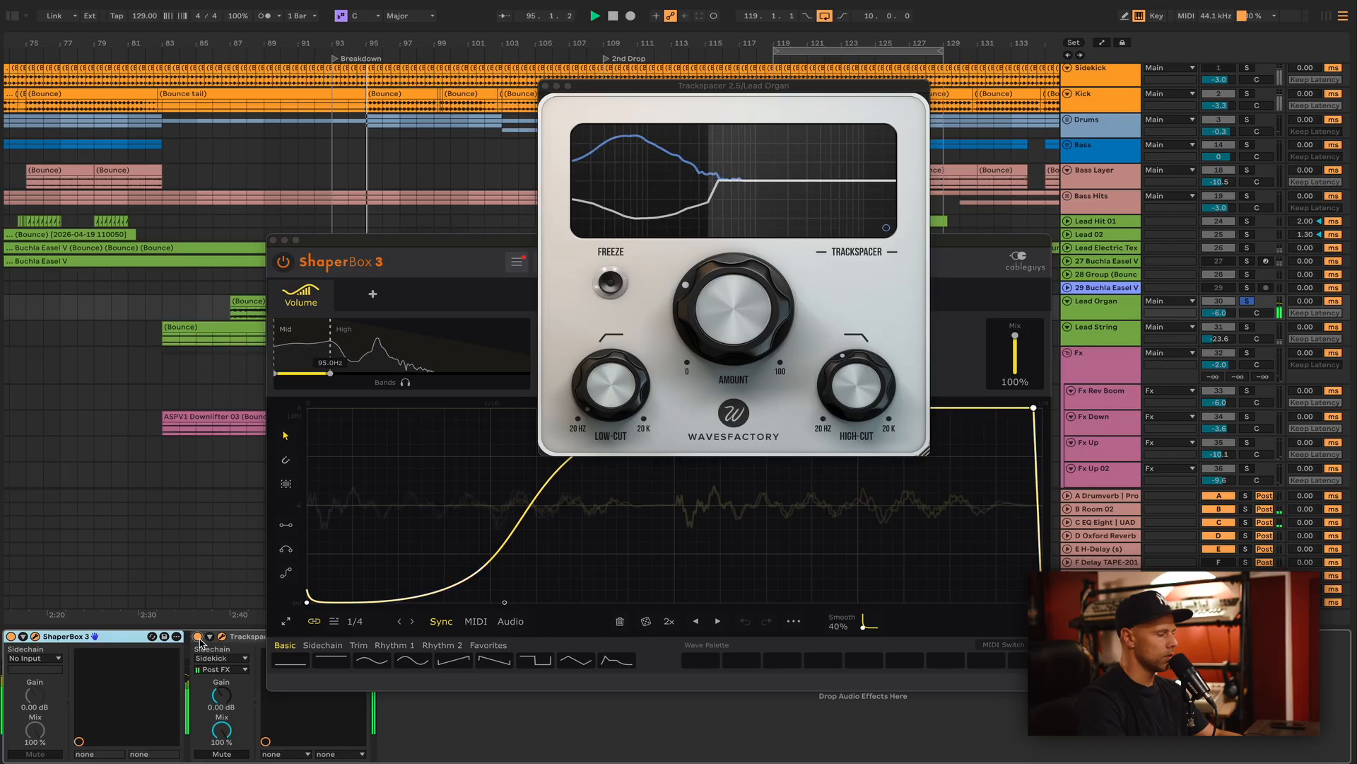
click(11, 636)
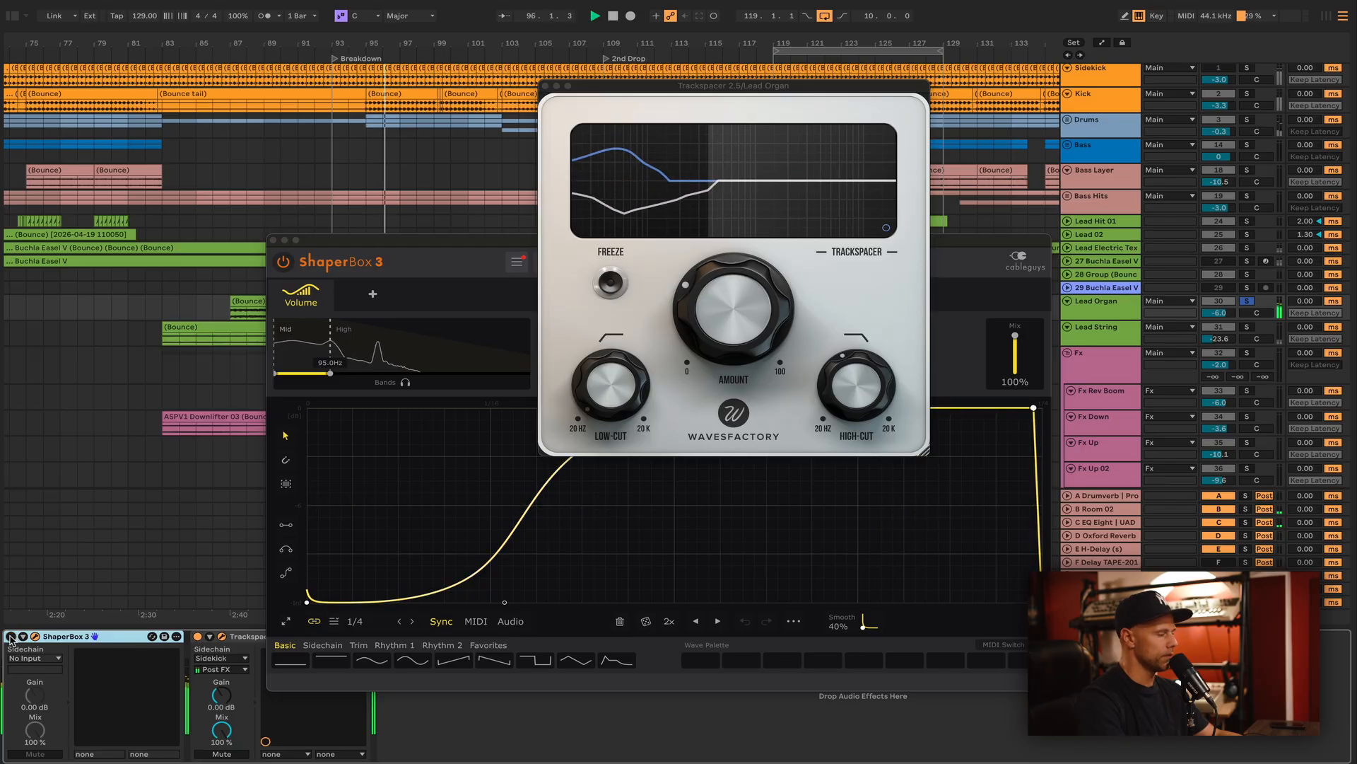
click(11, 636)
click(198, 636)
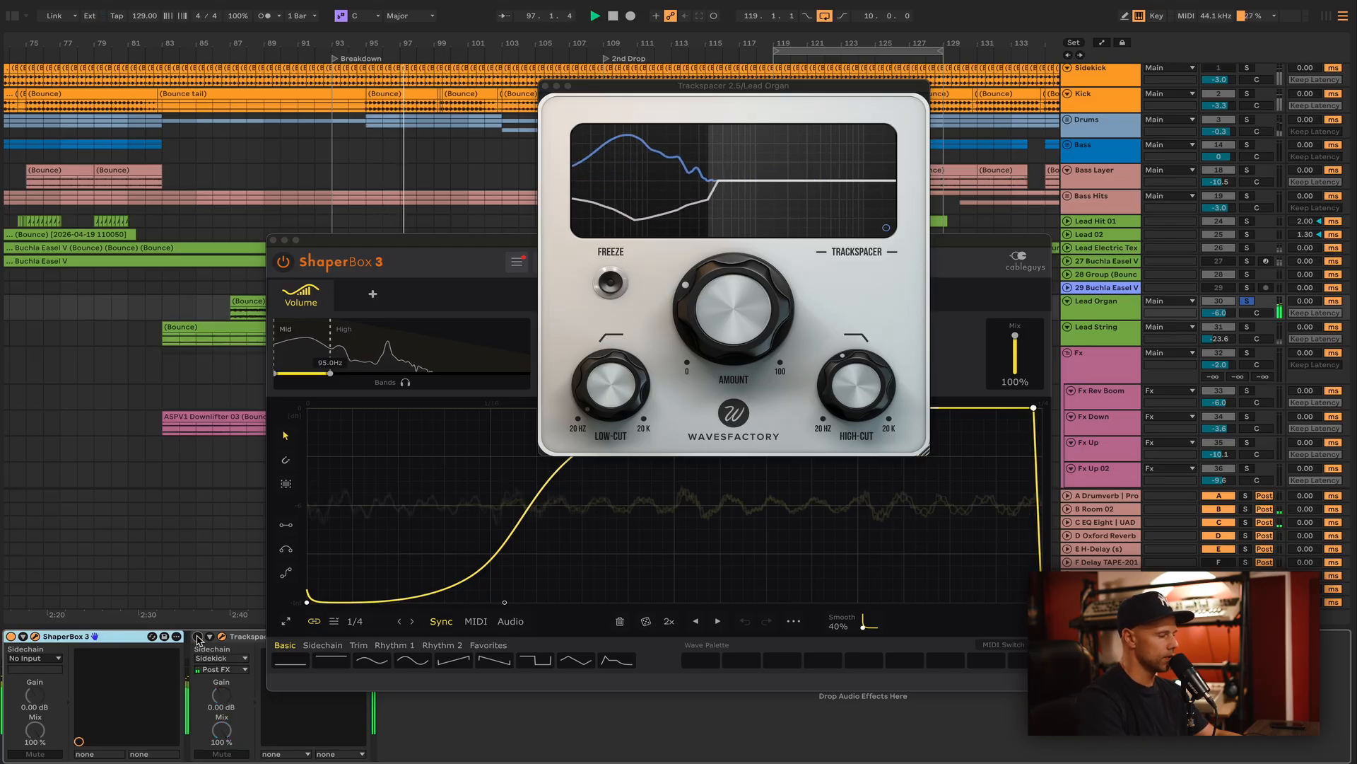
click(198, 636)
Collapse ShaperBox 3 and Trackspacer 2.5, close both plug-in windows, and stop playback.
double_click(99, 636)
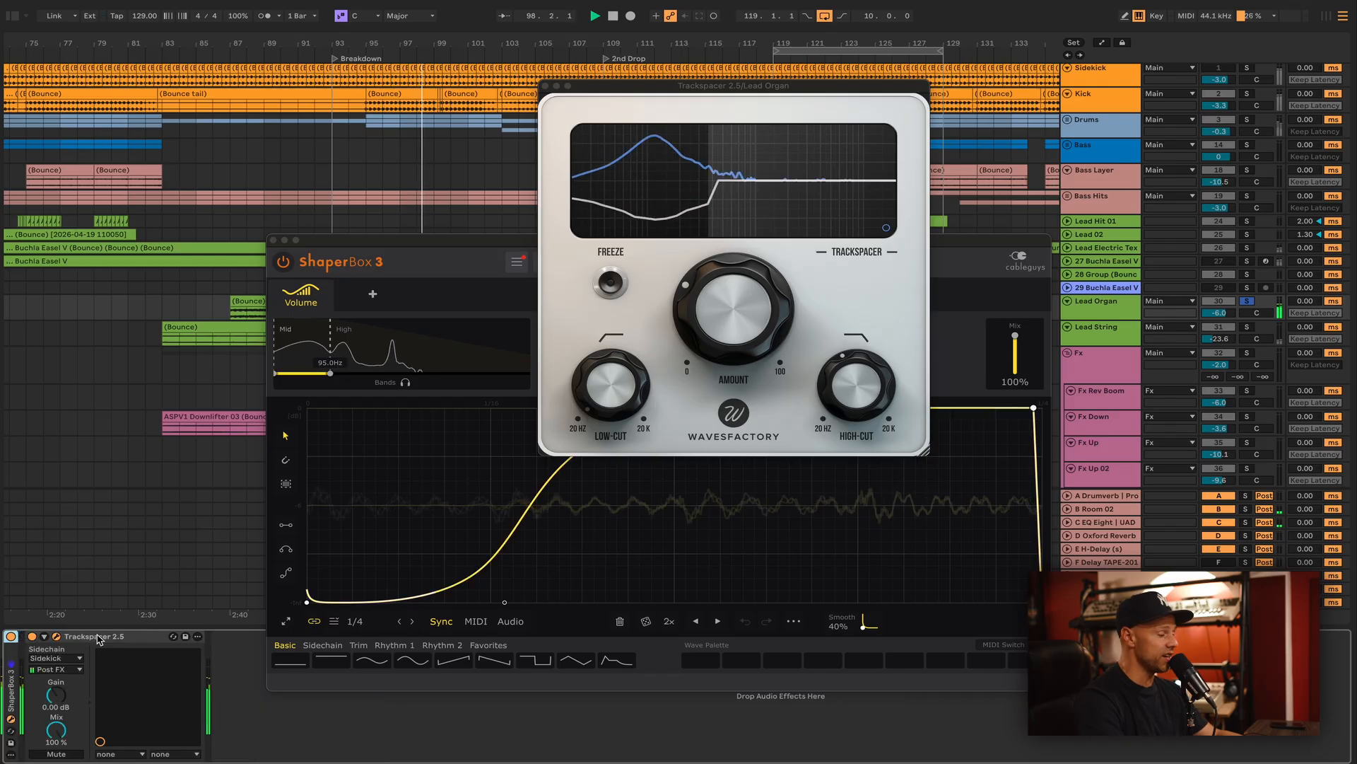
double_click(99, 638)
click(274, 241)
key(space)
click(545, 86)
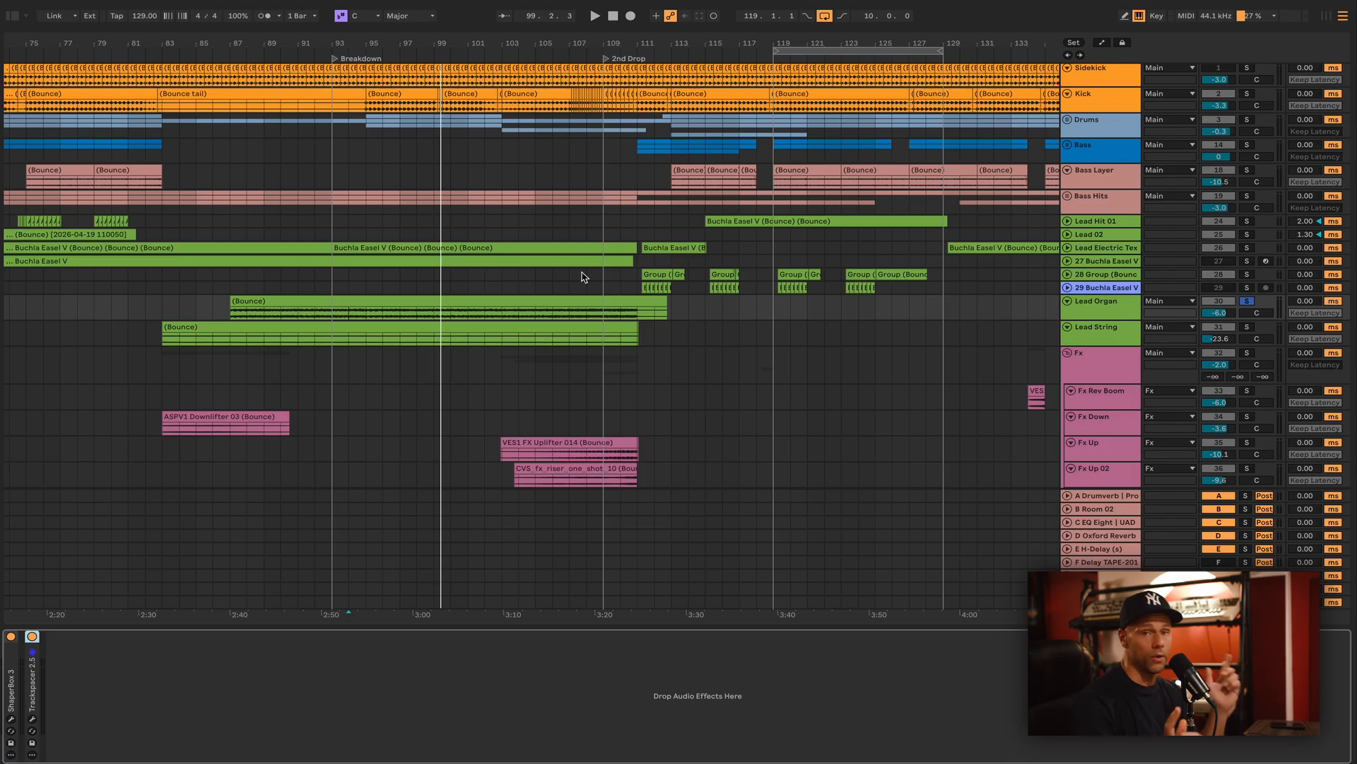
Play the second breakdown with Lead String soloed, and unsolo it to hear it in the full mix.
key(space)
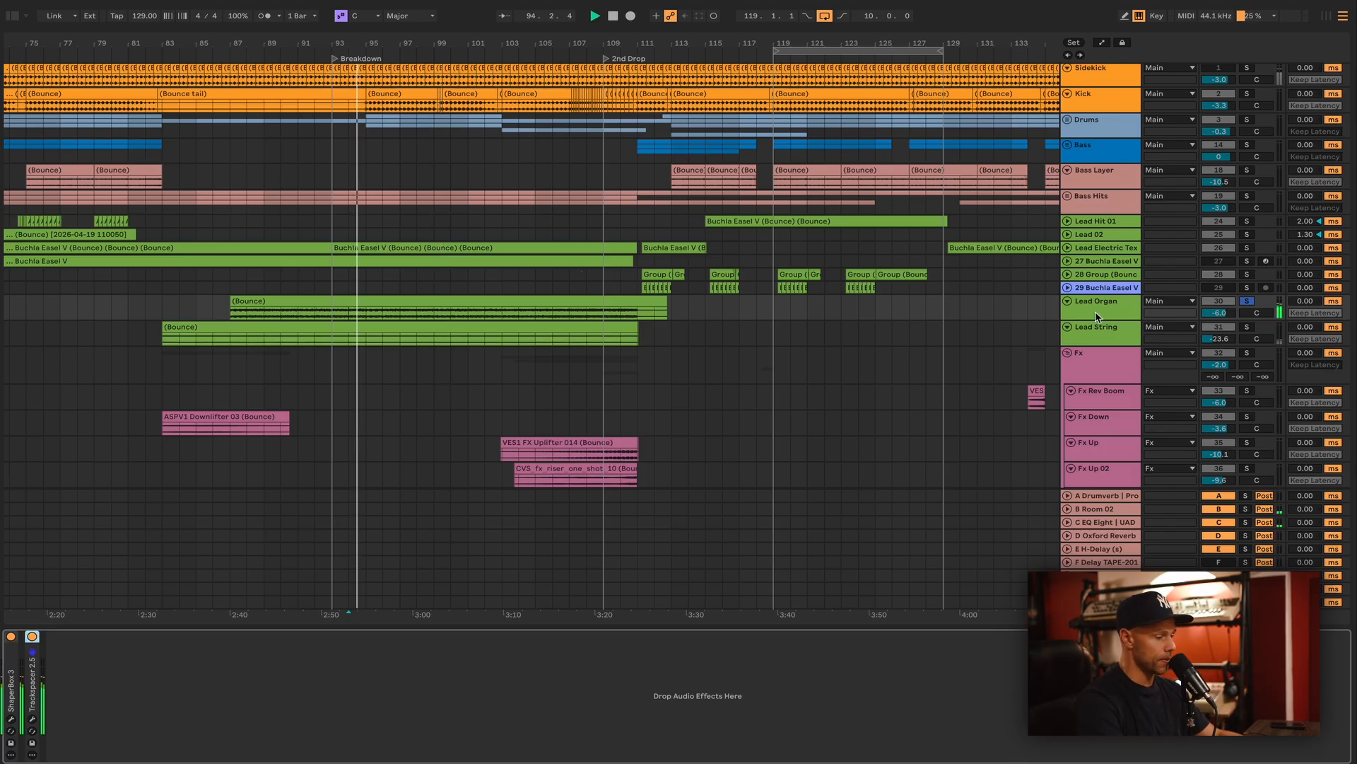
click(1115, 330)
click(1248, 327)
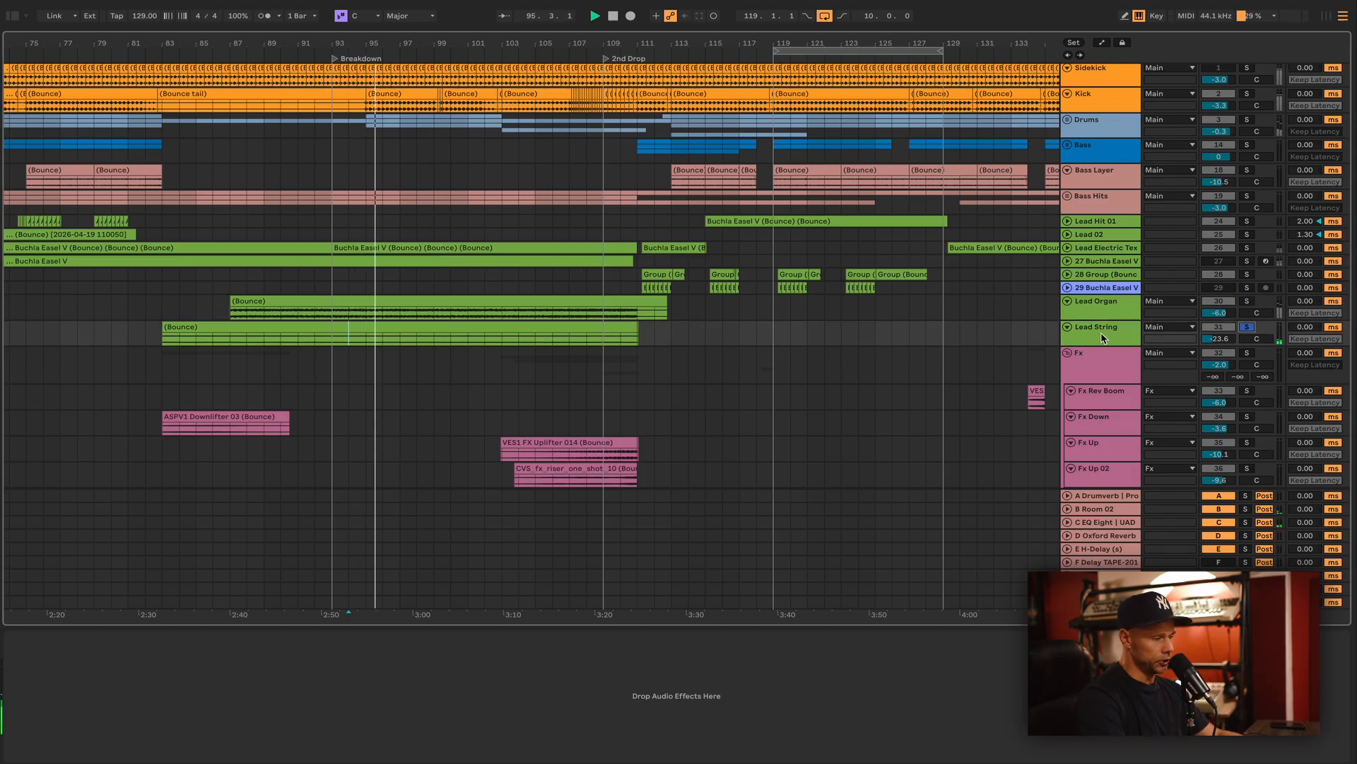
click(1249, 328)
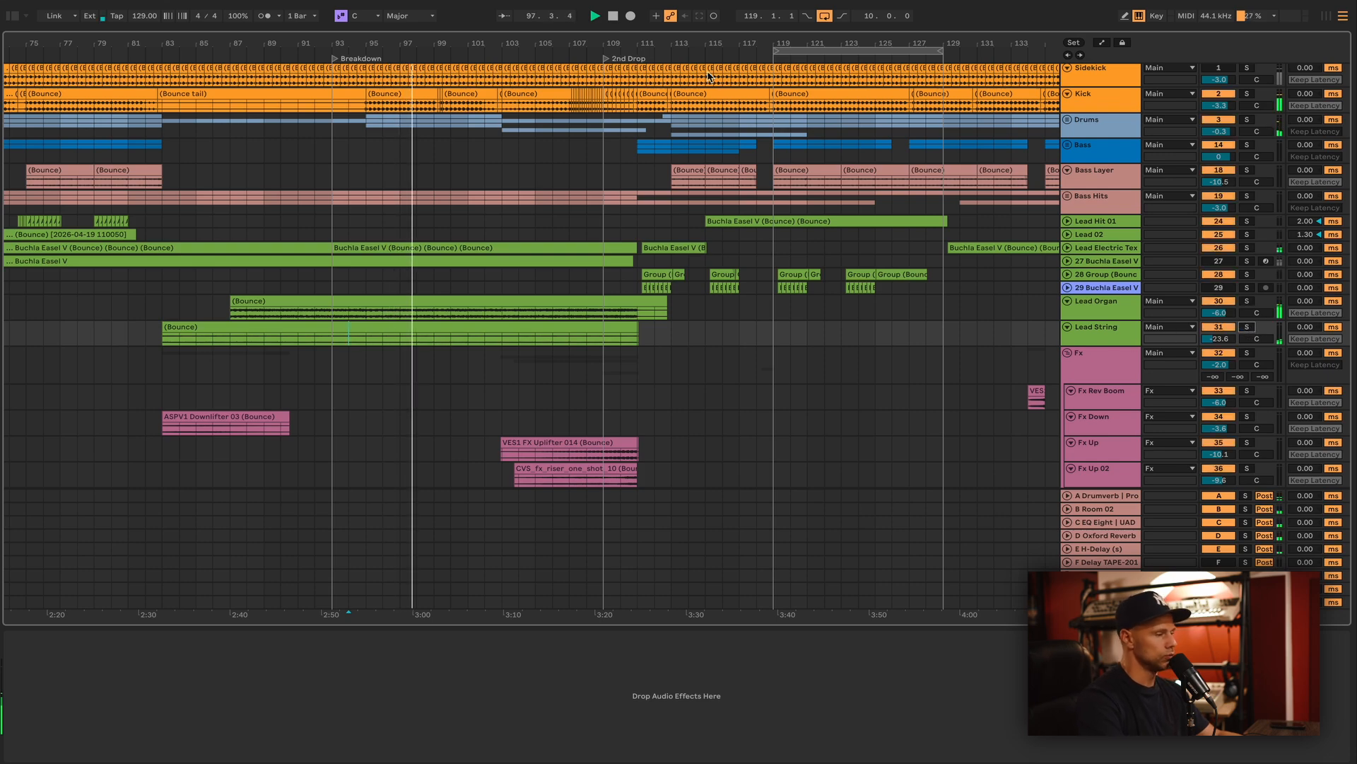
Show the whole arrangement, stop playback, and examine where the Fx group's tracks place their clips.
key(minus)
key(minus)
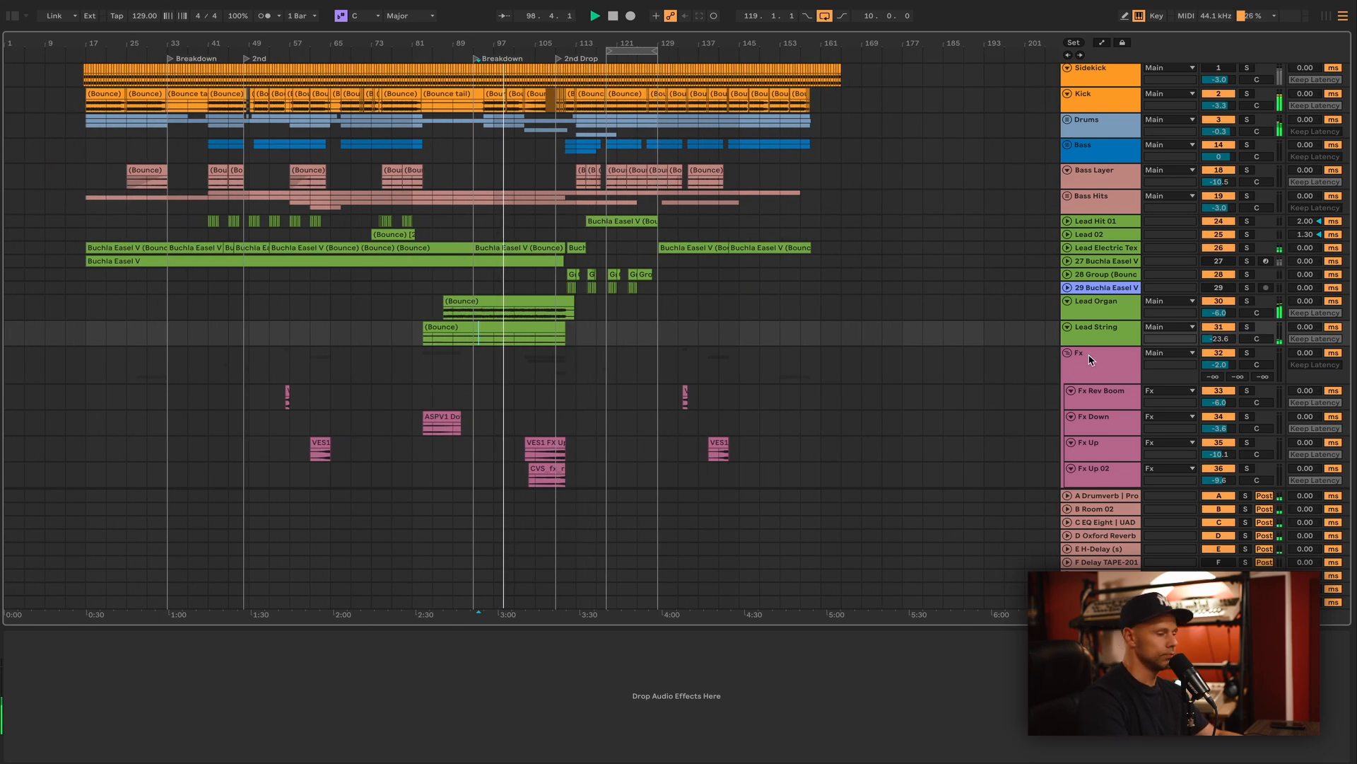
click(1096, 333)
mouse_move(1102, 346)
mouse_down()
mouse_move(1108, 390)
mouse_move(1110, 347)
mouse_up()
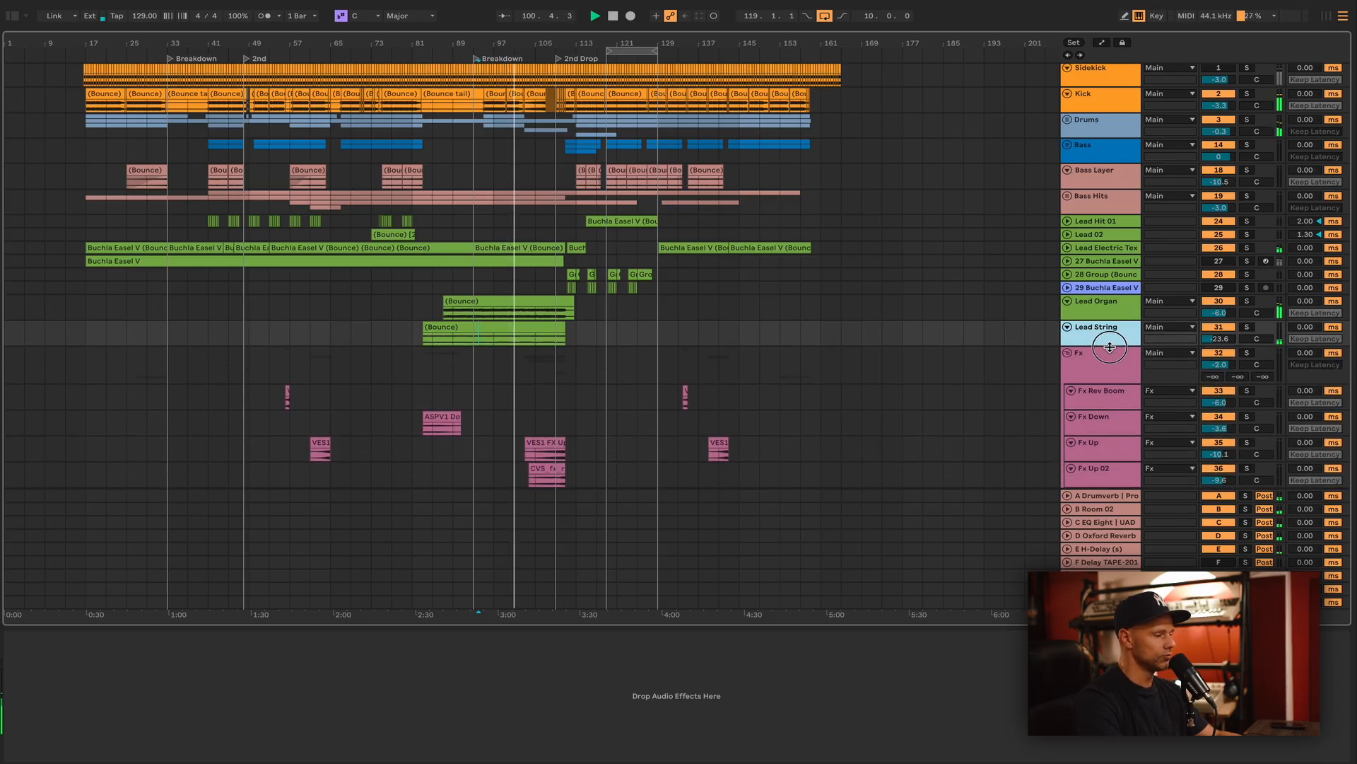
click(1095, 365)
key(space)
scroll(1097, 370, down, 4)
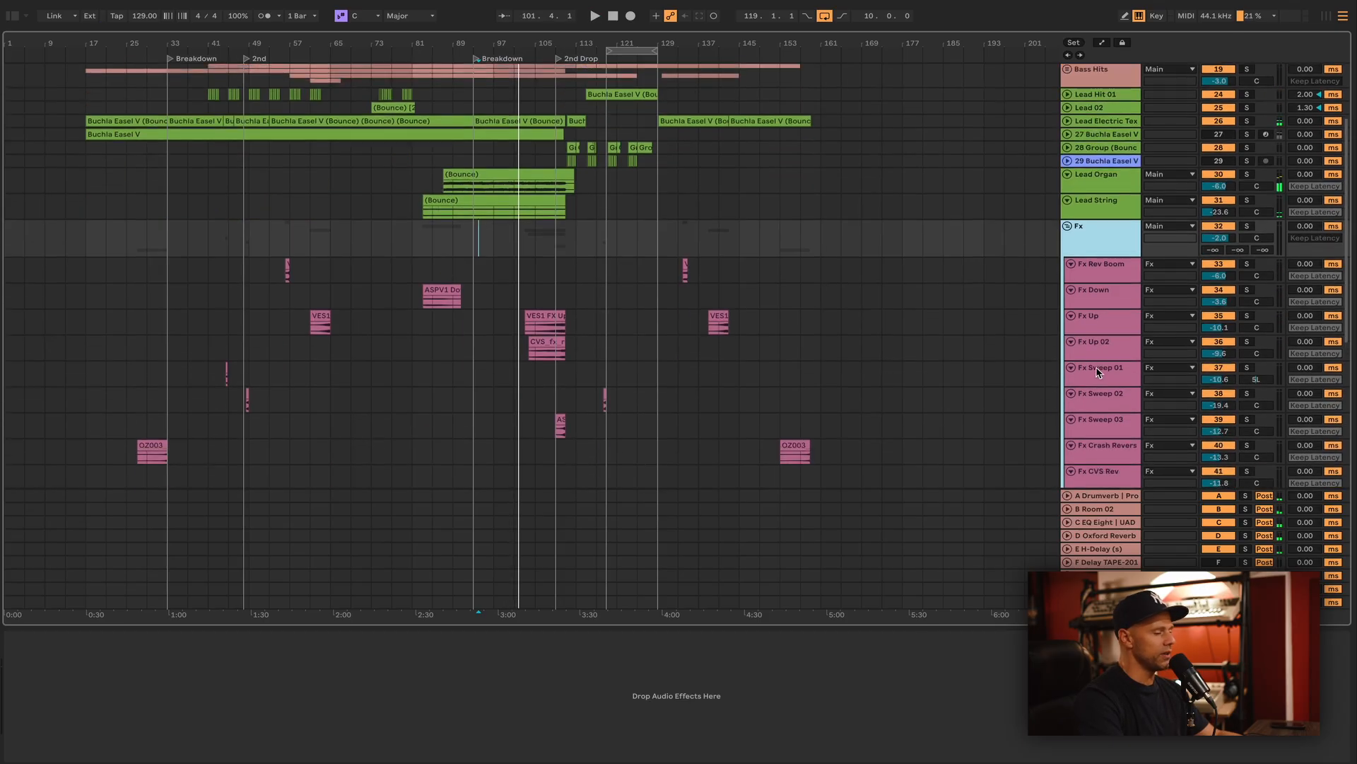
scroll(910, 374, down, 5)
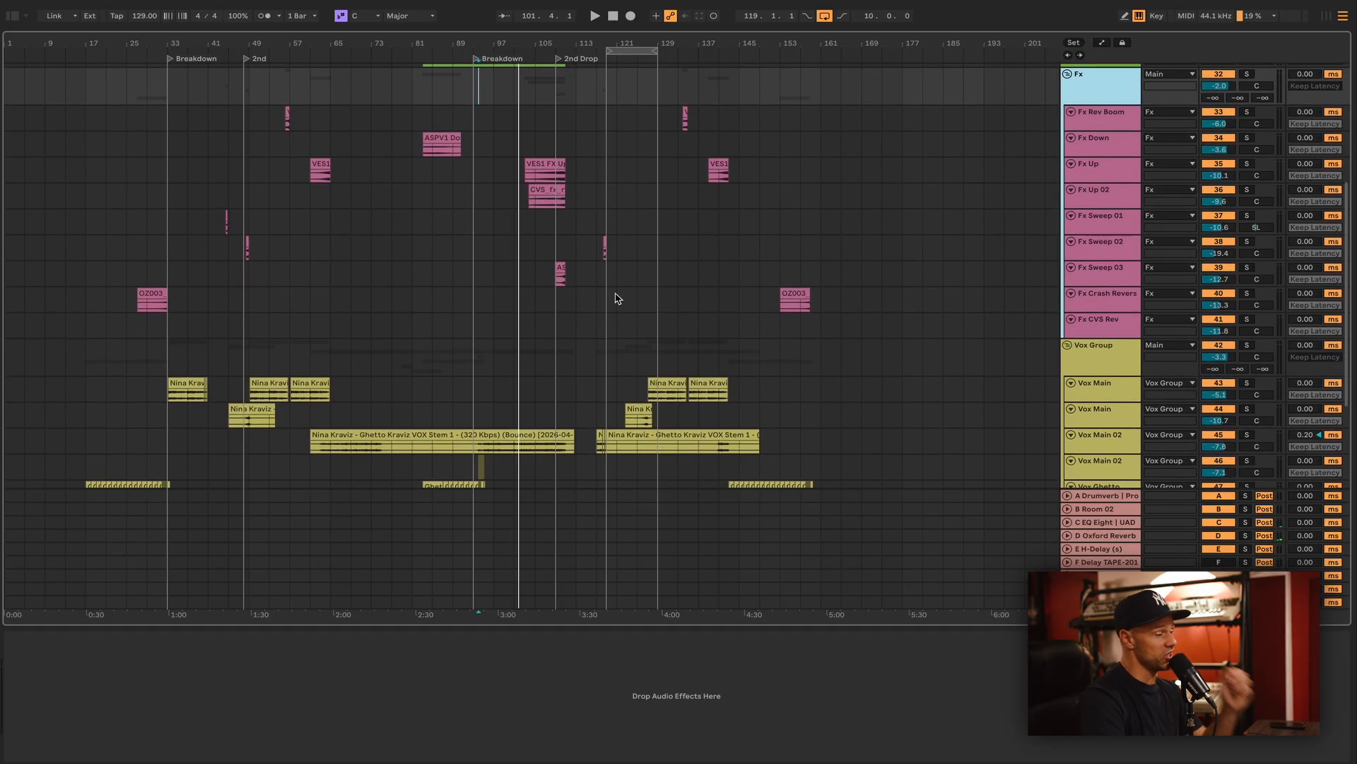
Solo the Fx Down track and play its ASPV1 Downlifter 03 clip from bar 83.
click(447, 143)
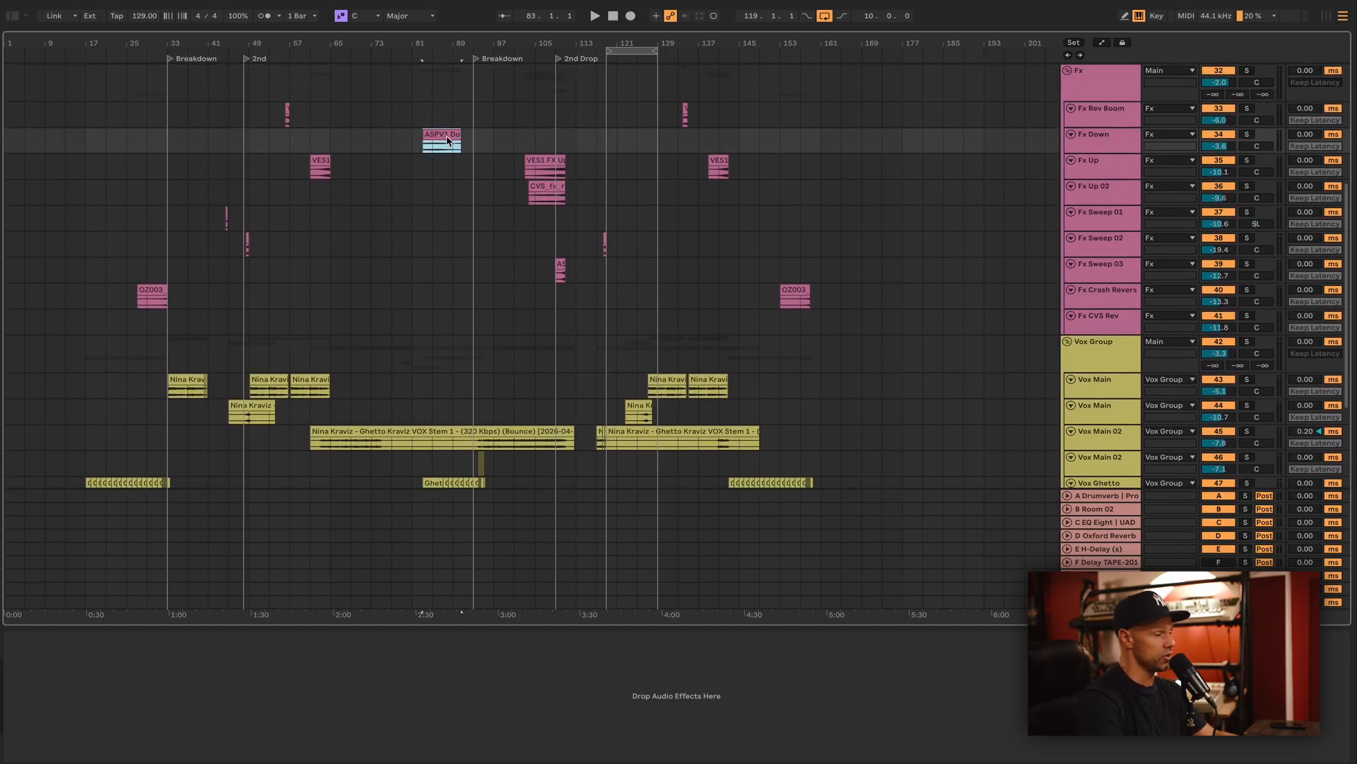
click(1250, 135)
key(space)
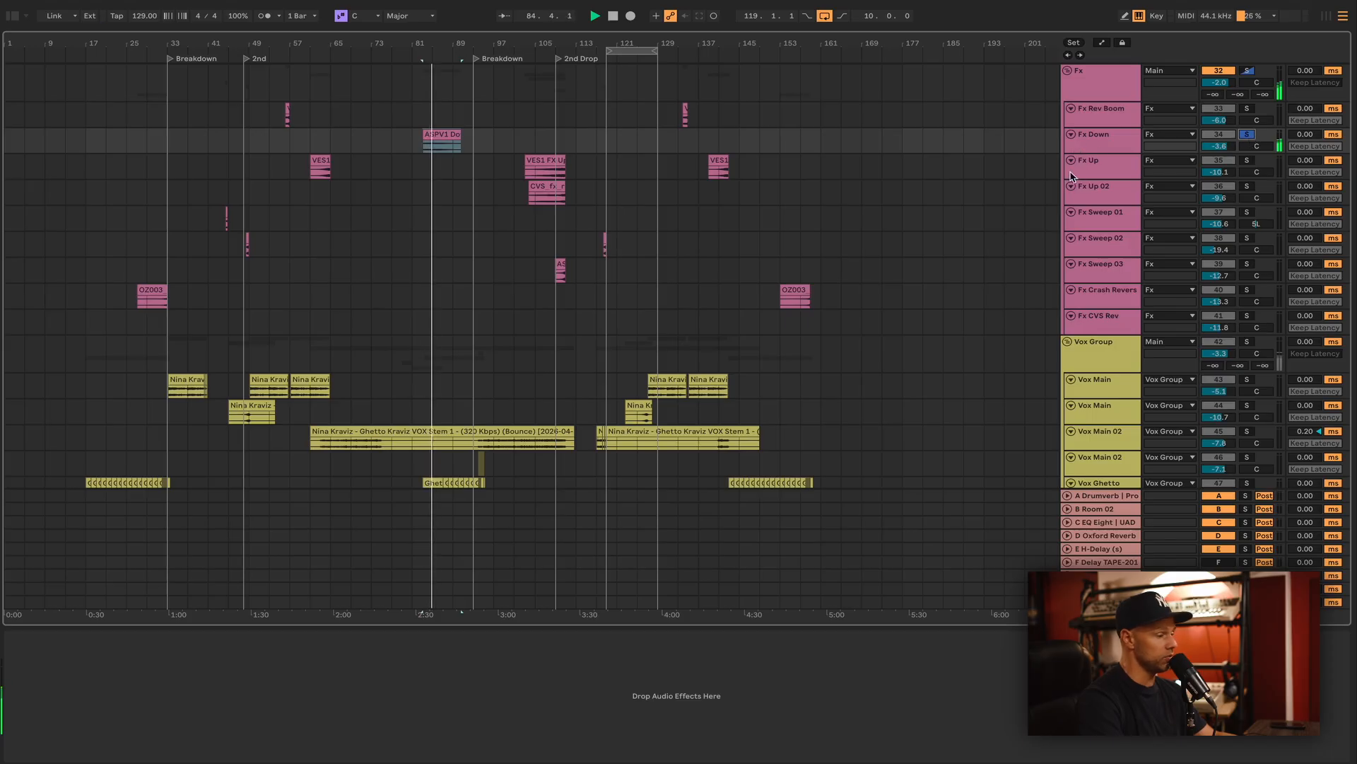
Solo the Fx Up track and play its VES1 FX Uplifter 014 clip leading into the 2nd Drop.
mouse_move(431, 45)
mouse_down()
mouse_move(431, 115)
mouse_move(432, 50)
mouse_up()
click(536, 138)
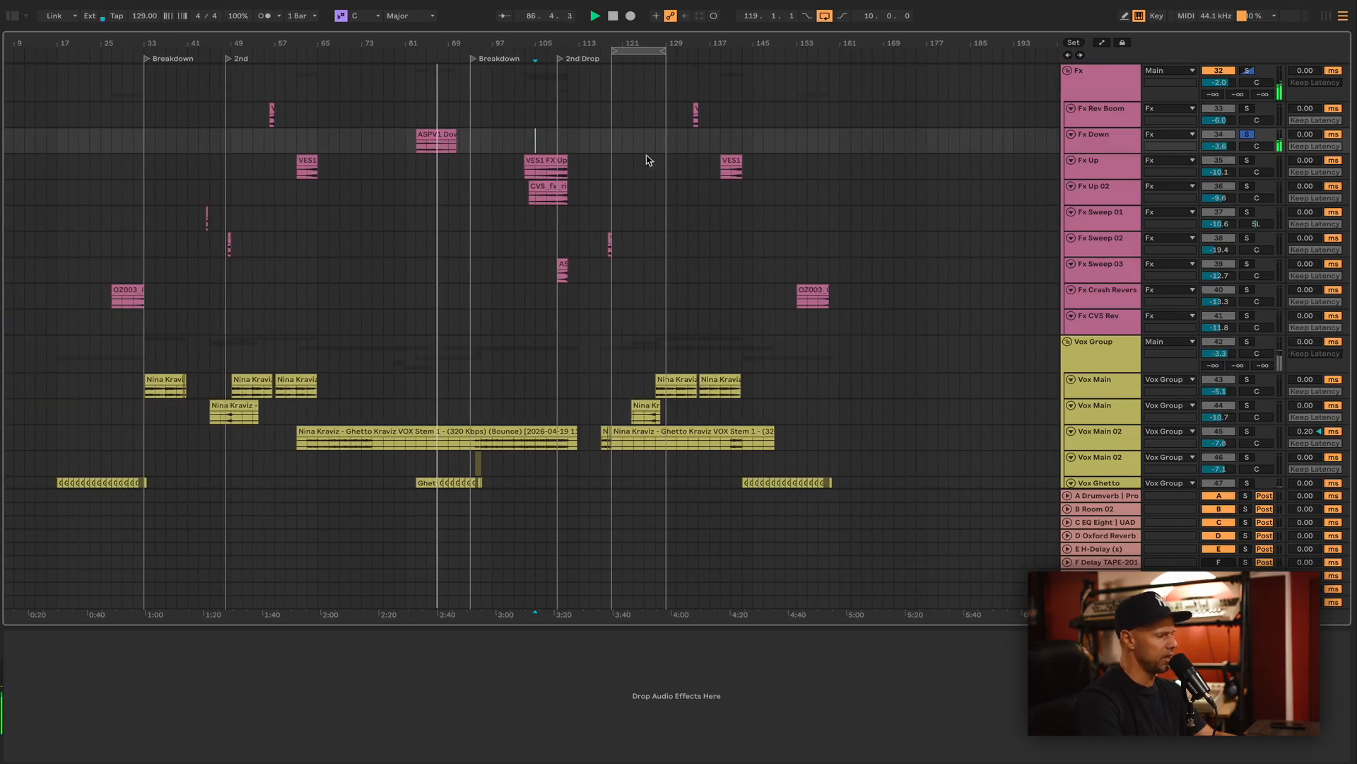
click(1187, 170)
click(1247, 161)
key(space)
key(space)
drag(560, 46, 573, 78)
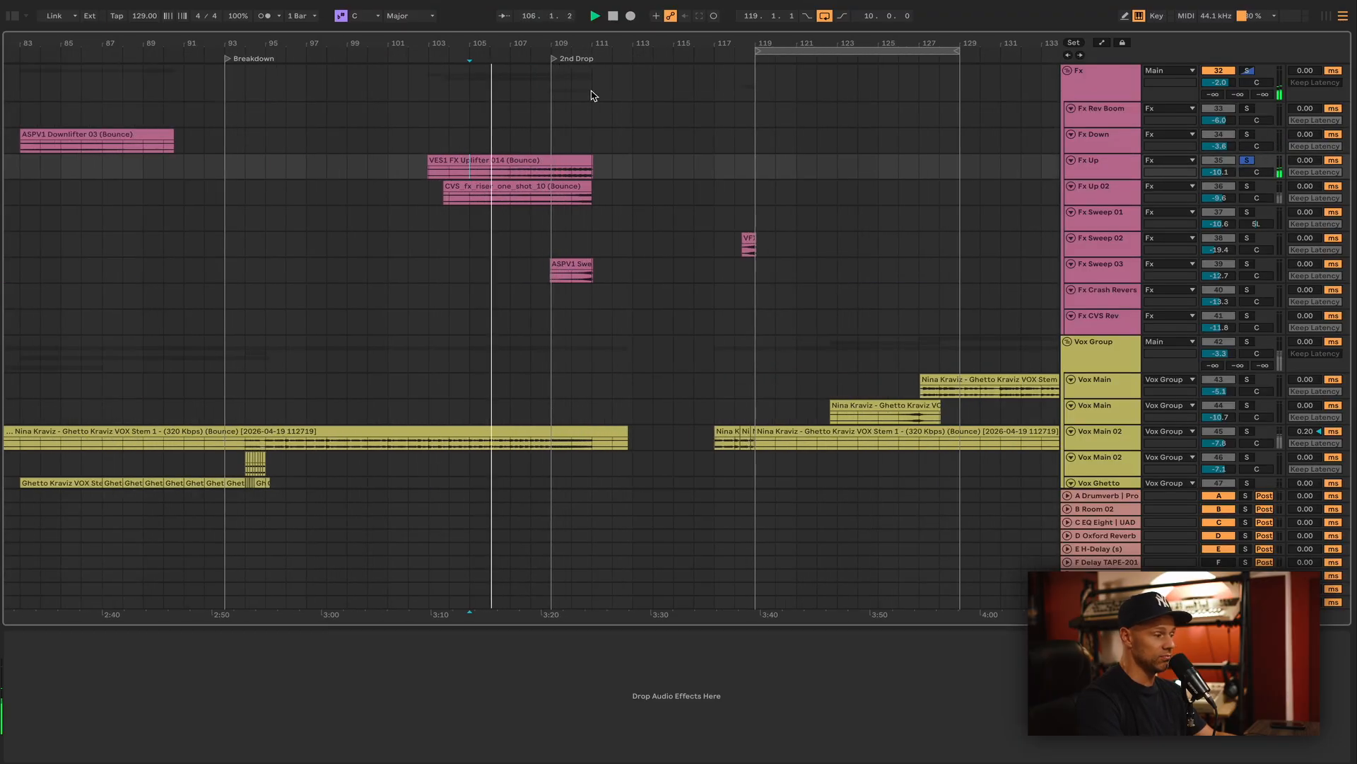
Unsolo the Fx Up track and select the Fx group track.
click(1107, 169)
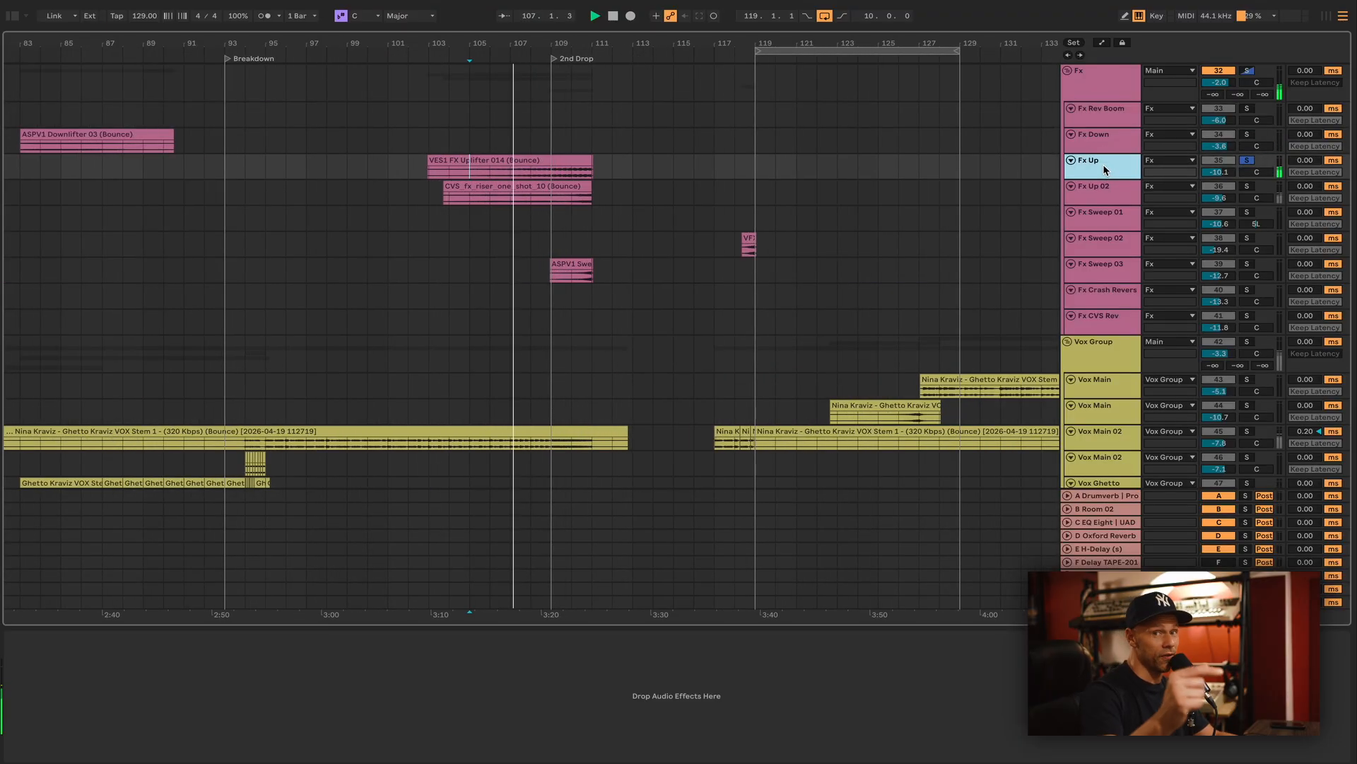
click(1247, 161)
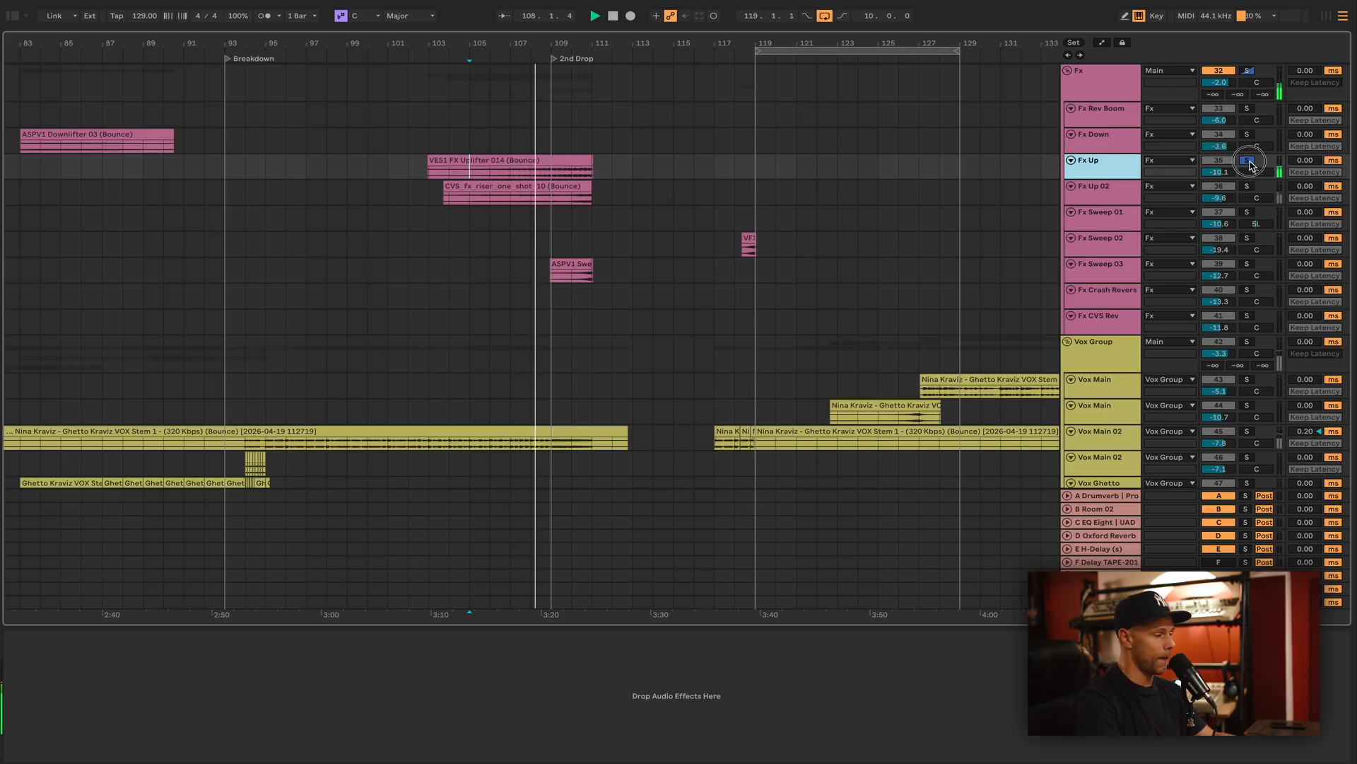
click(1069, 69)
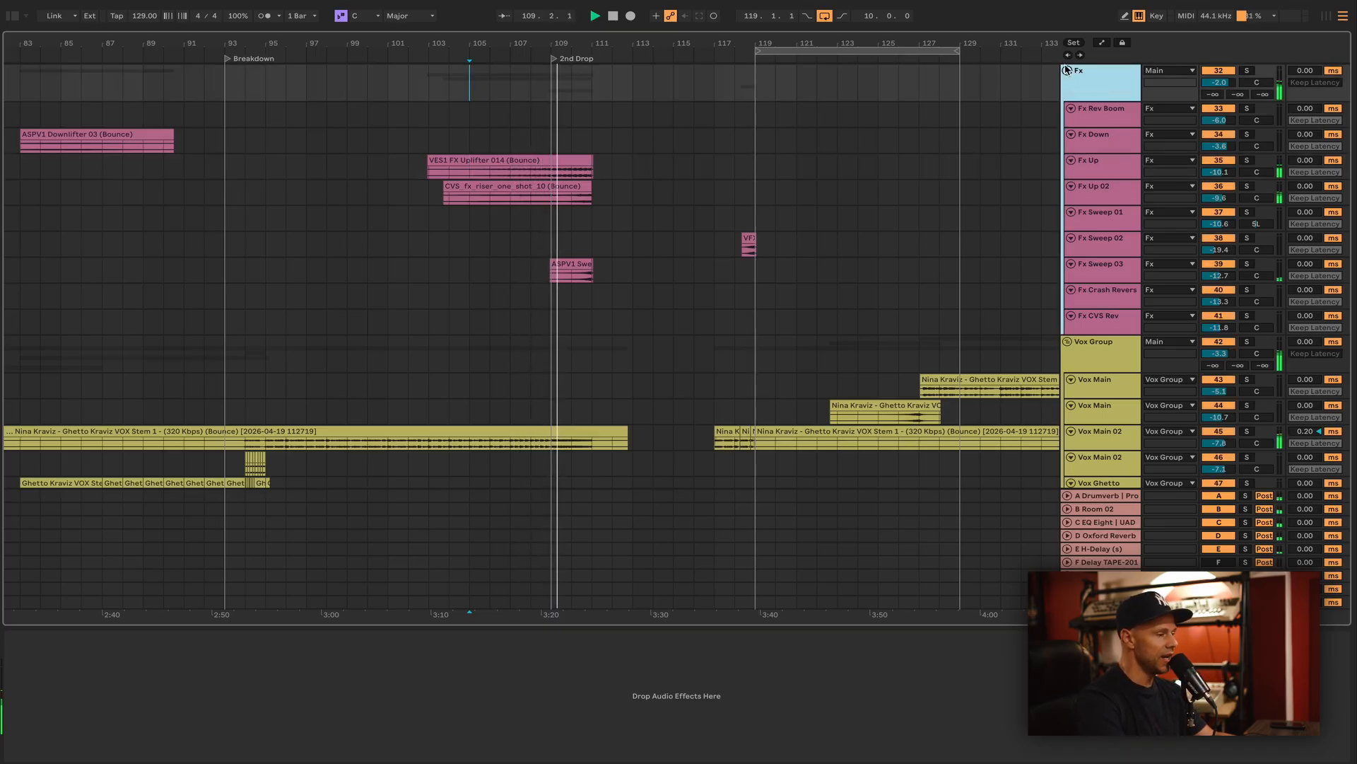
Fold the Fx group and collapse all tracks and groups to a compact height.
click(1068, 70)
scroll(997, 211, up, 6)
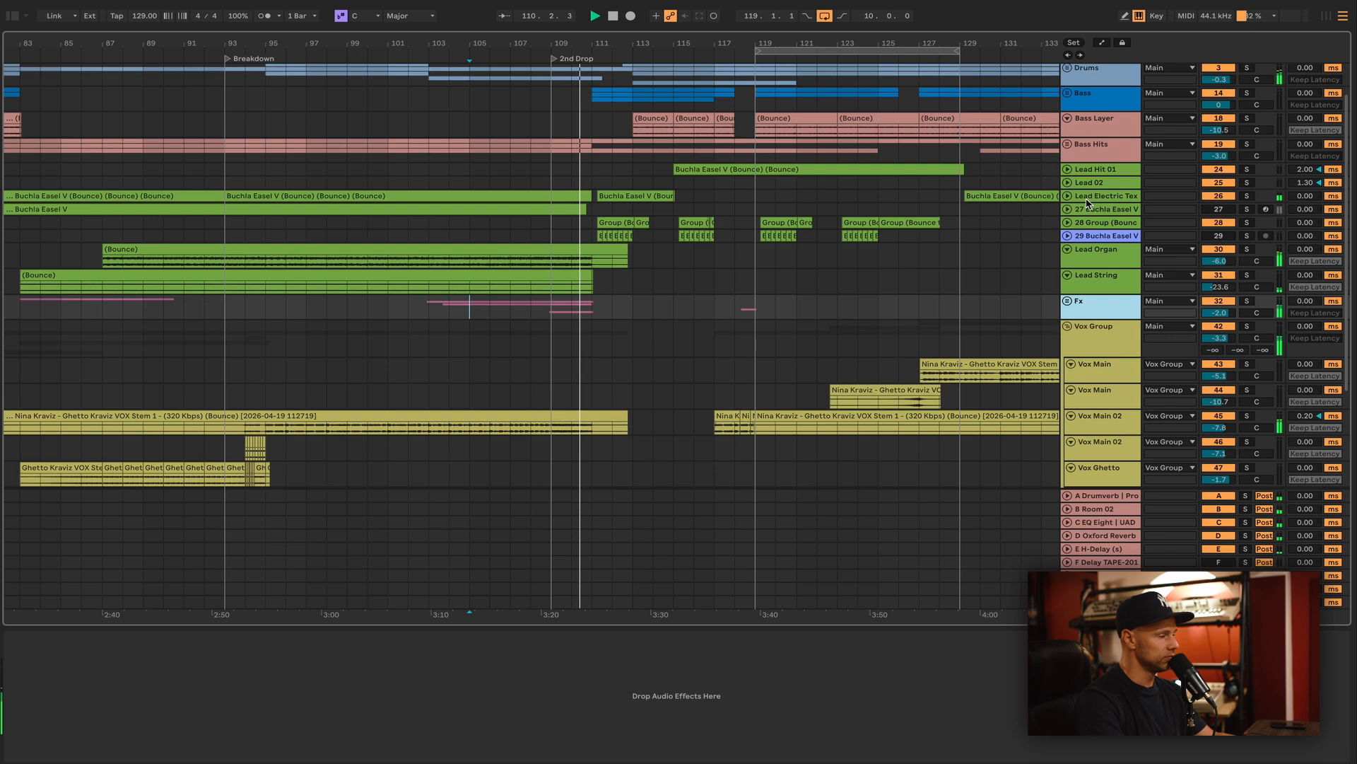
scroll(995, 210, up, 2)
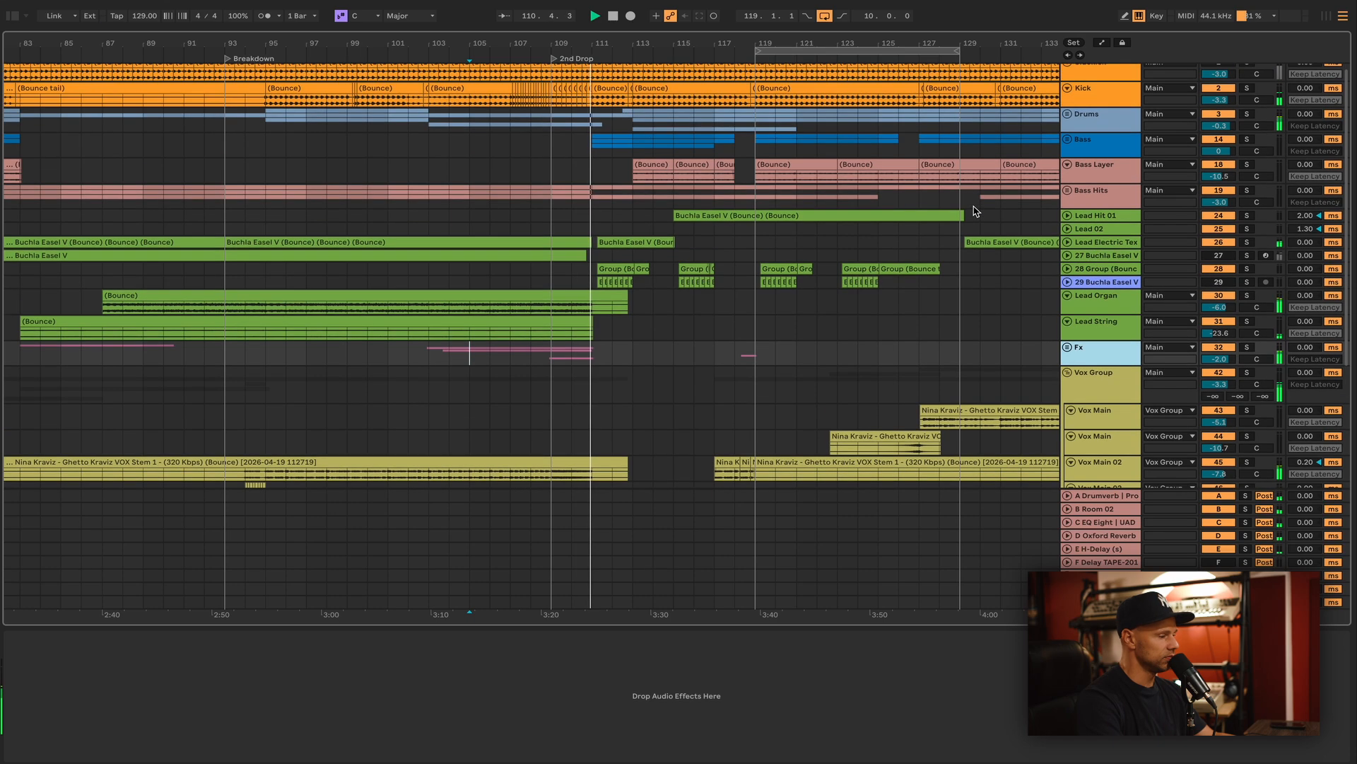
click(1107, 201)
key(super+a)
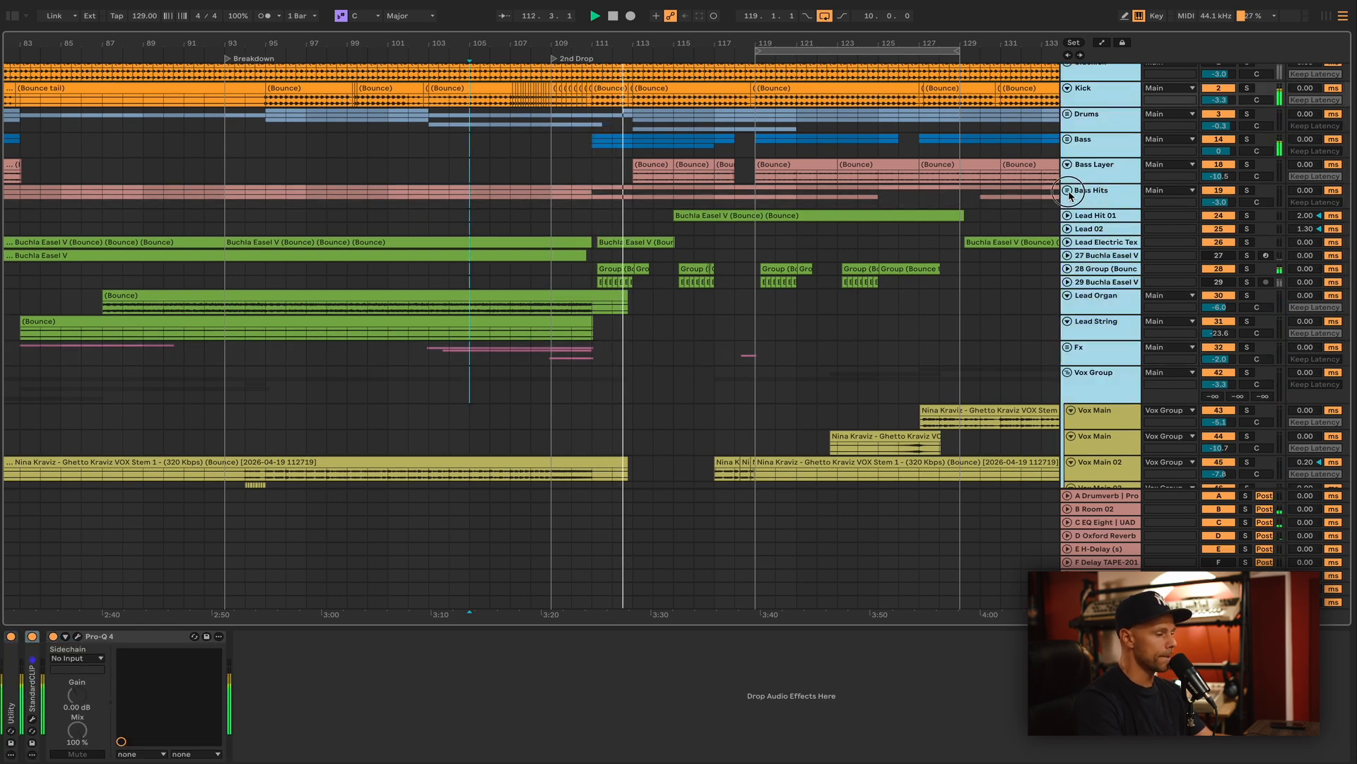
click(1067, 189)
scroll(1100, 240, down, 10)
click(1068, 101)
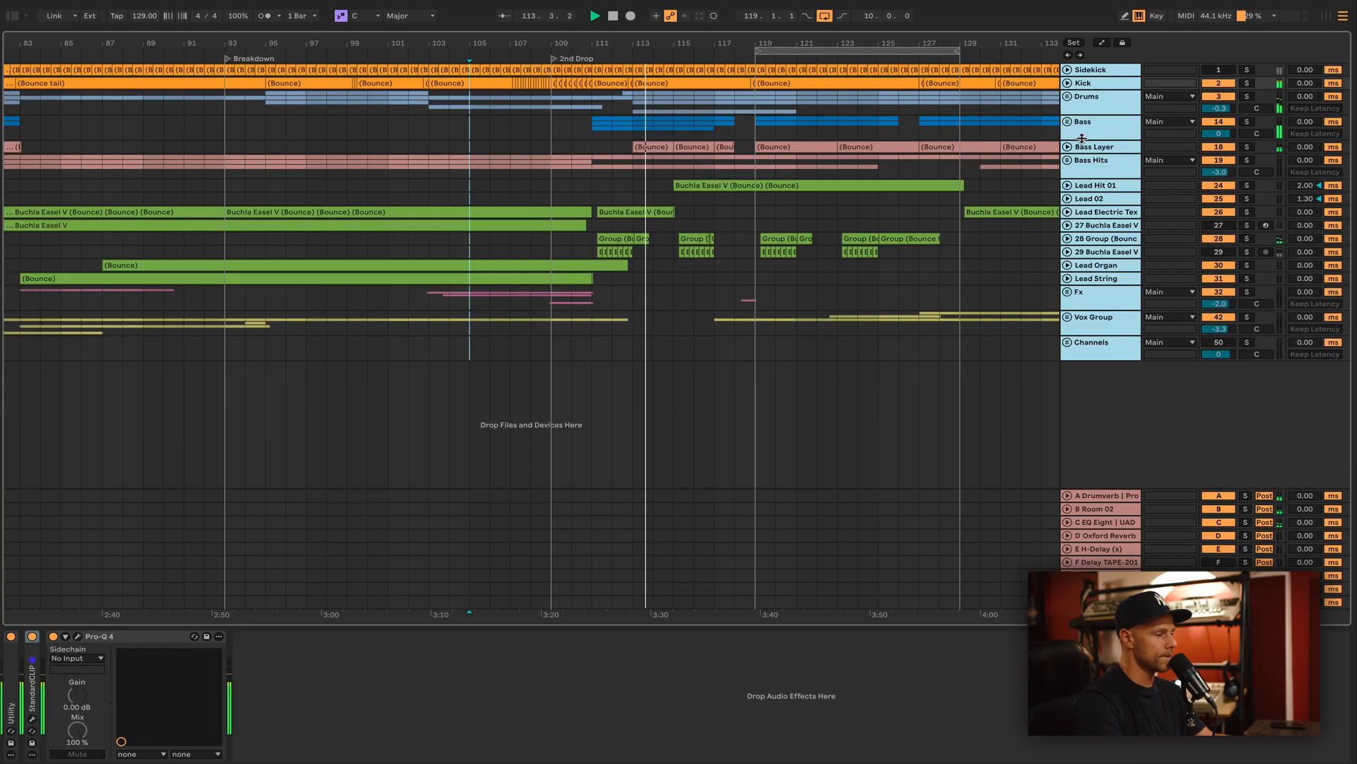
Unfold the Vox Group and examine its Pro-L 2 limiter while the song plays.
click(1105, 321)
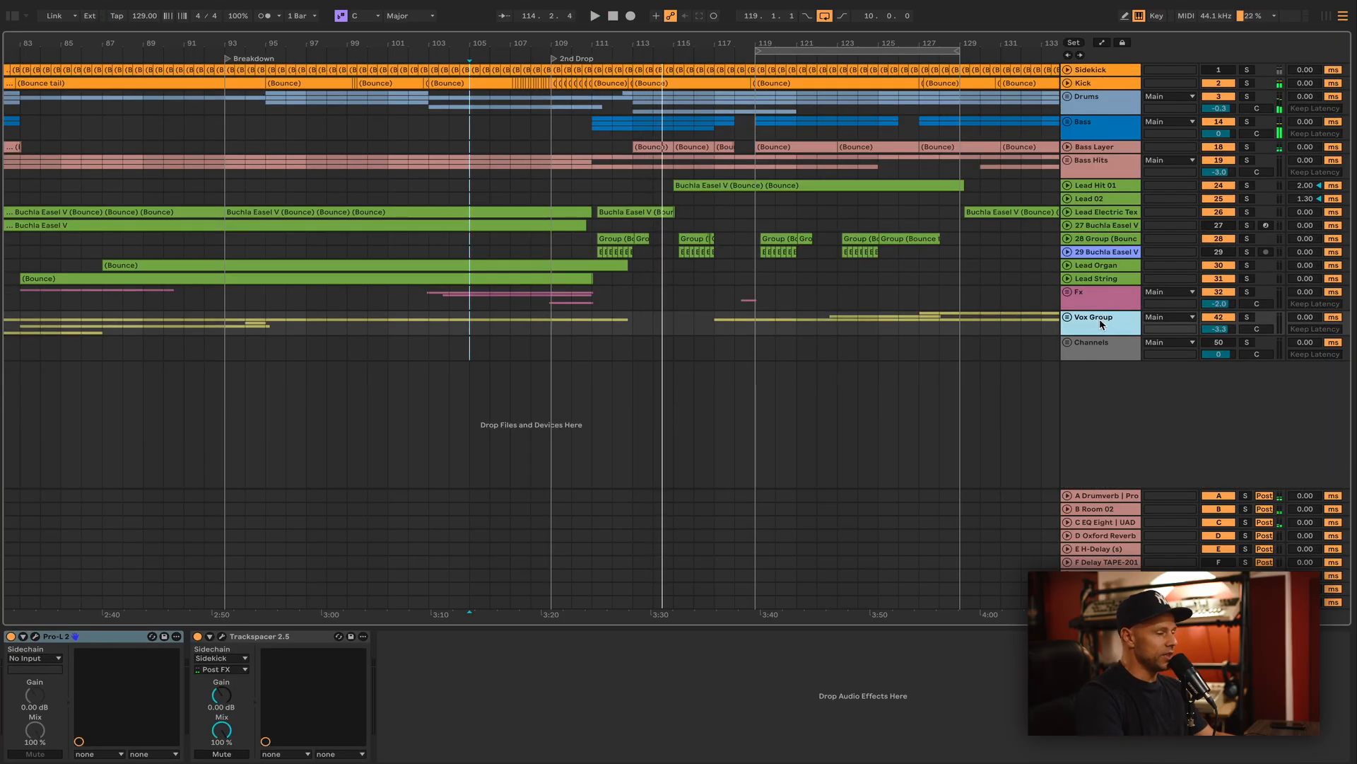
click(1067, 318)
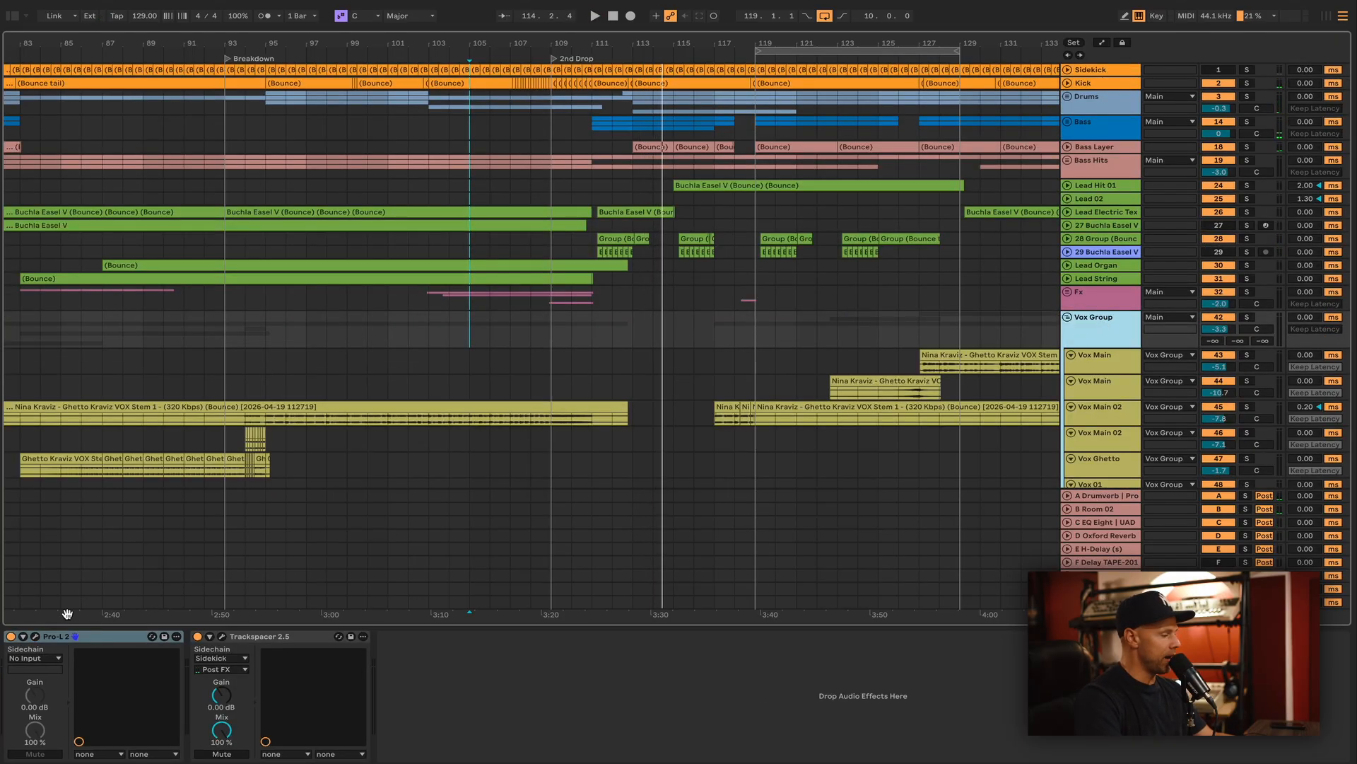
click(35, 637)
key(space)
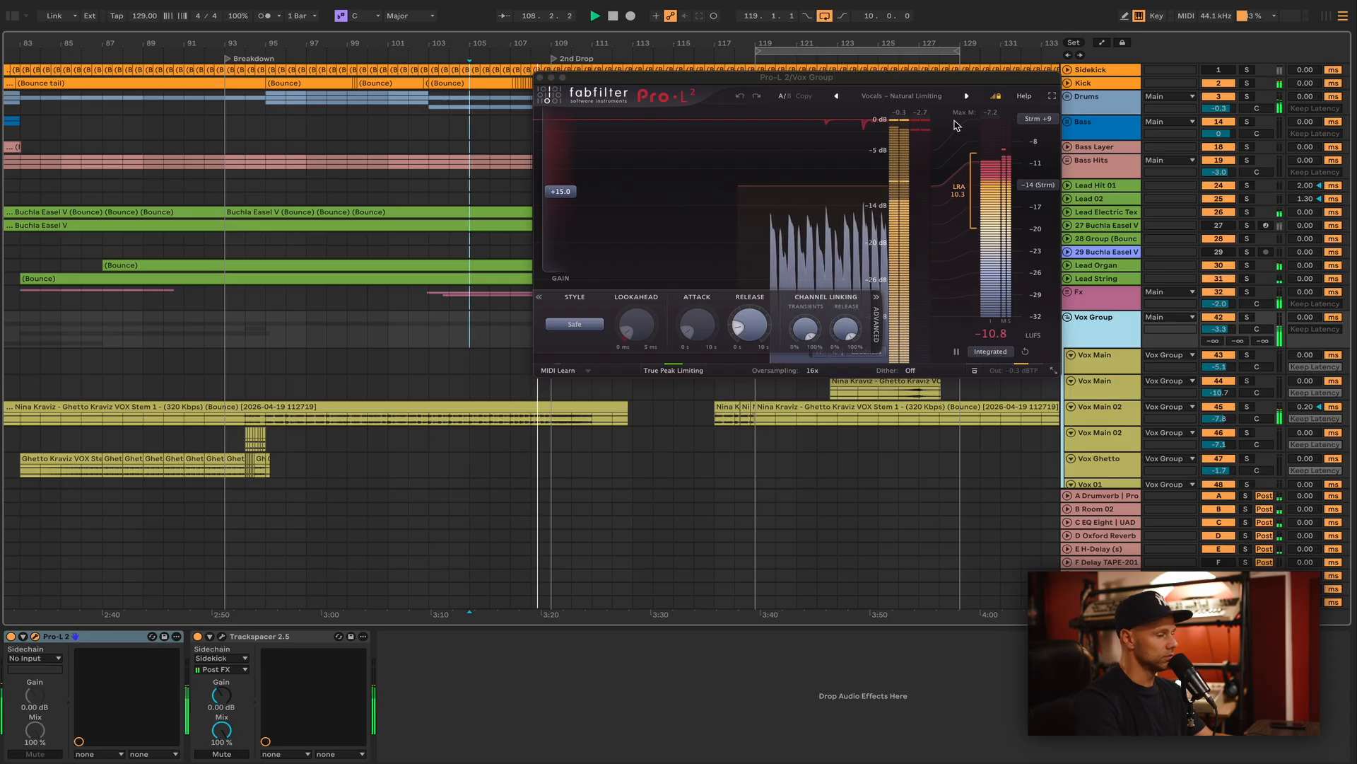
mouse_move(1020, 364)
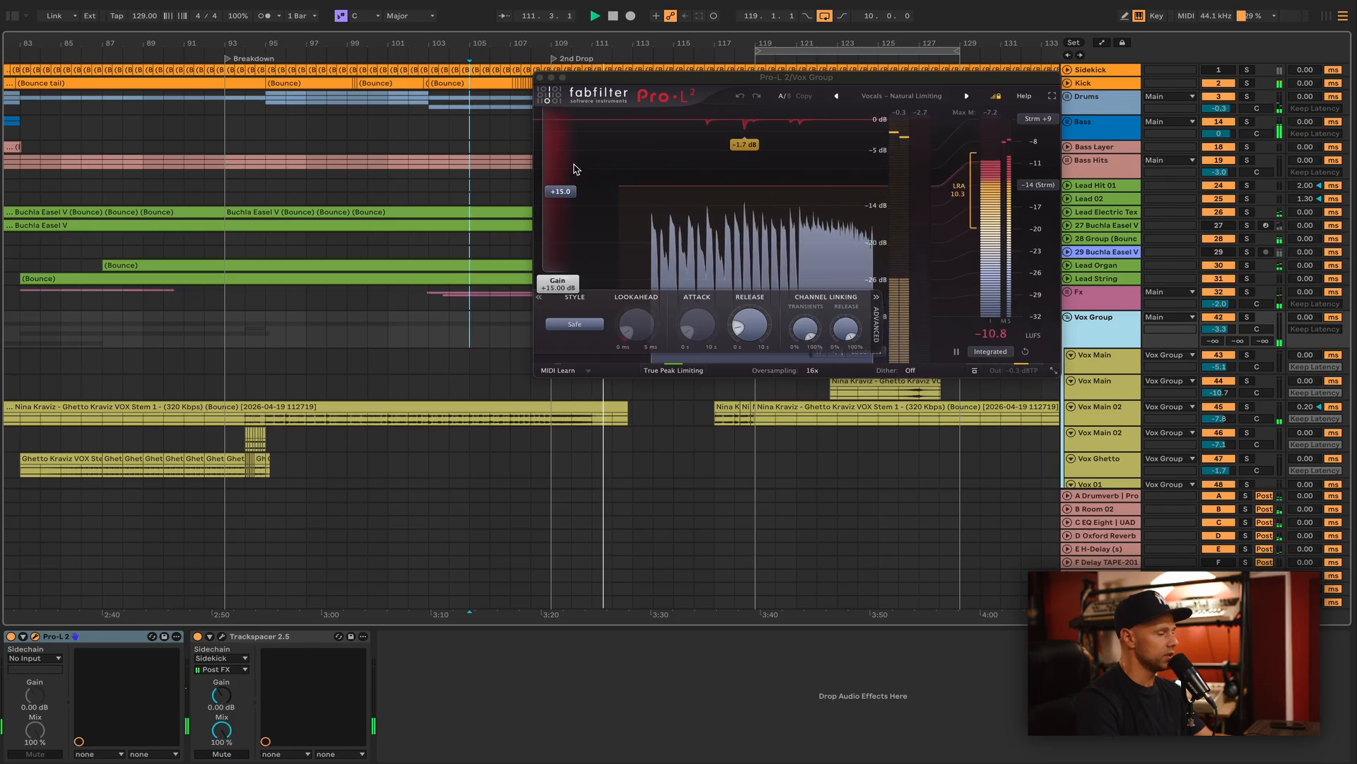
click(541, 78)
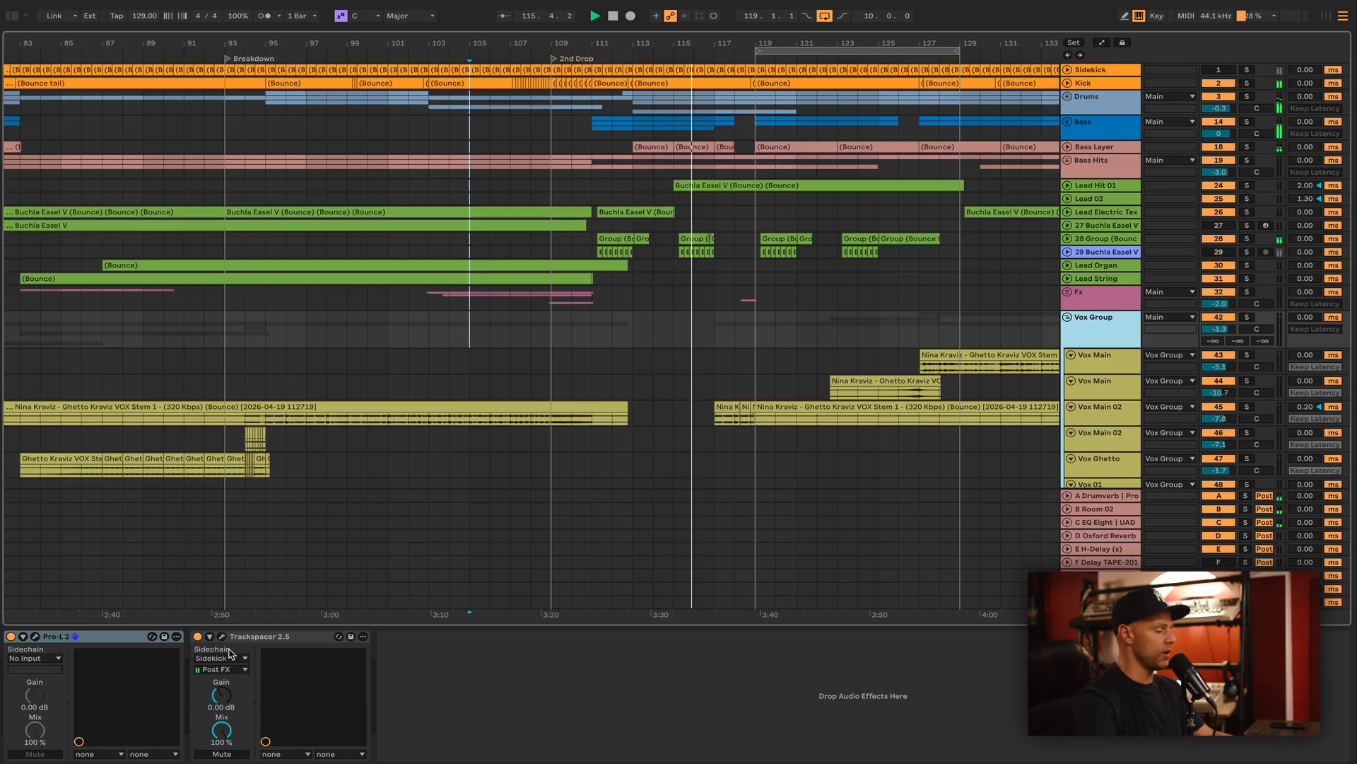
Select the first Vox Main track and examine the low-cut band of its Pro-Q 4.
scroll(907, 339, down, 2)
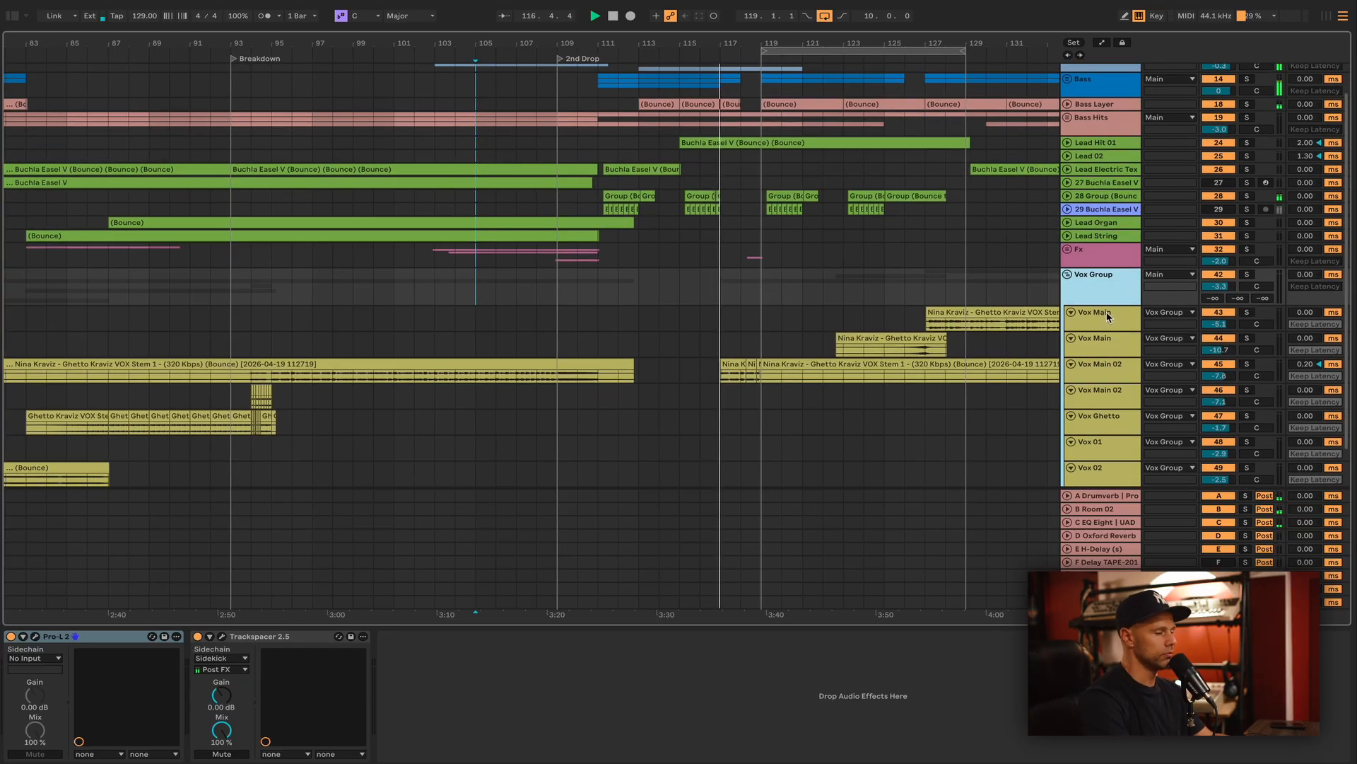
key(Down)
scroll(919, 329, down, 2)
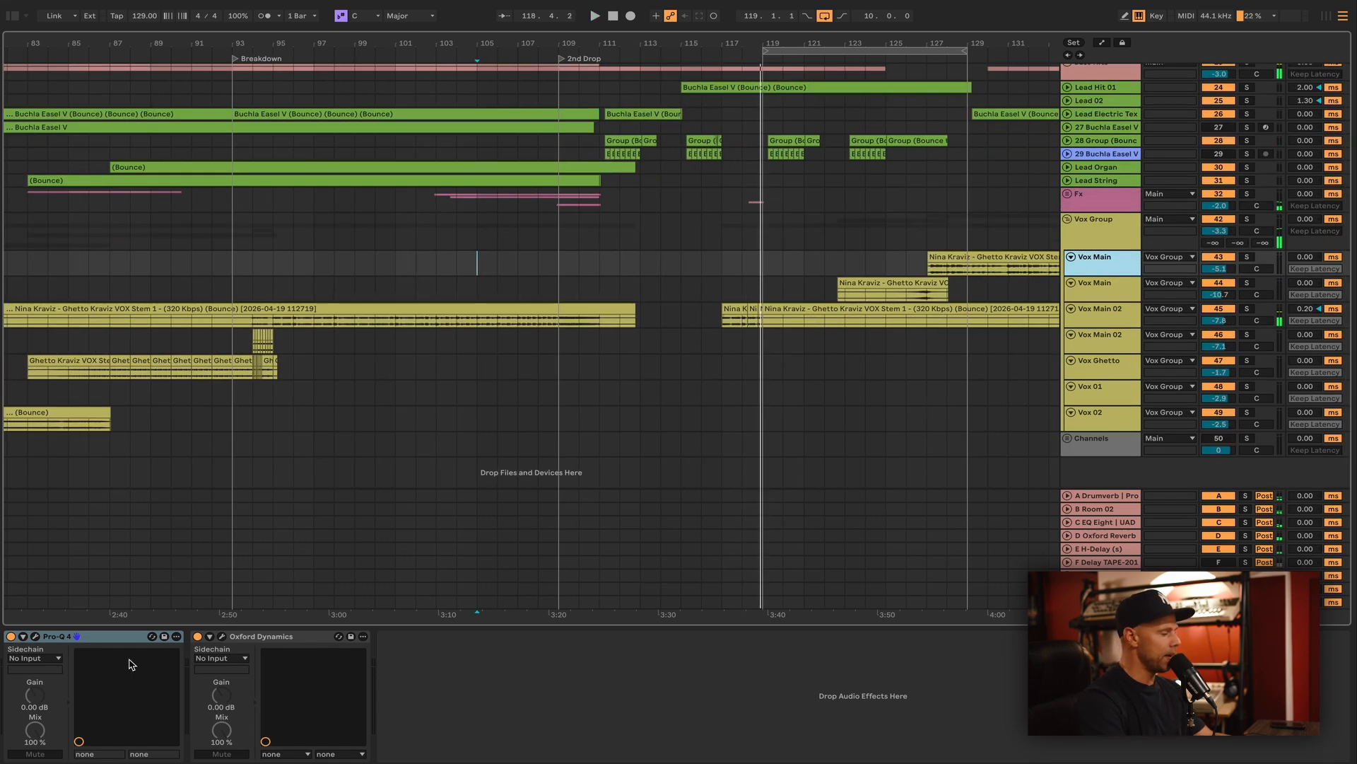
click(36, 637)
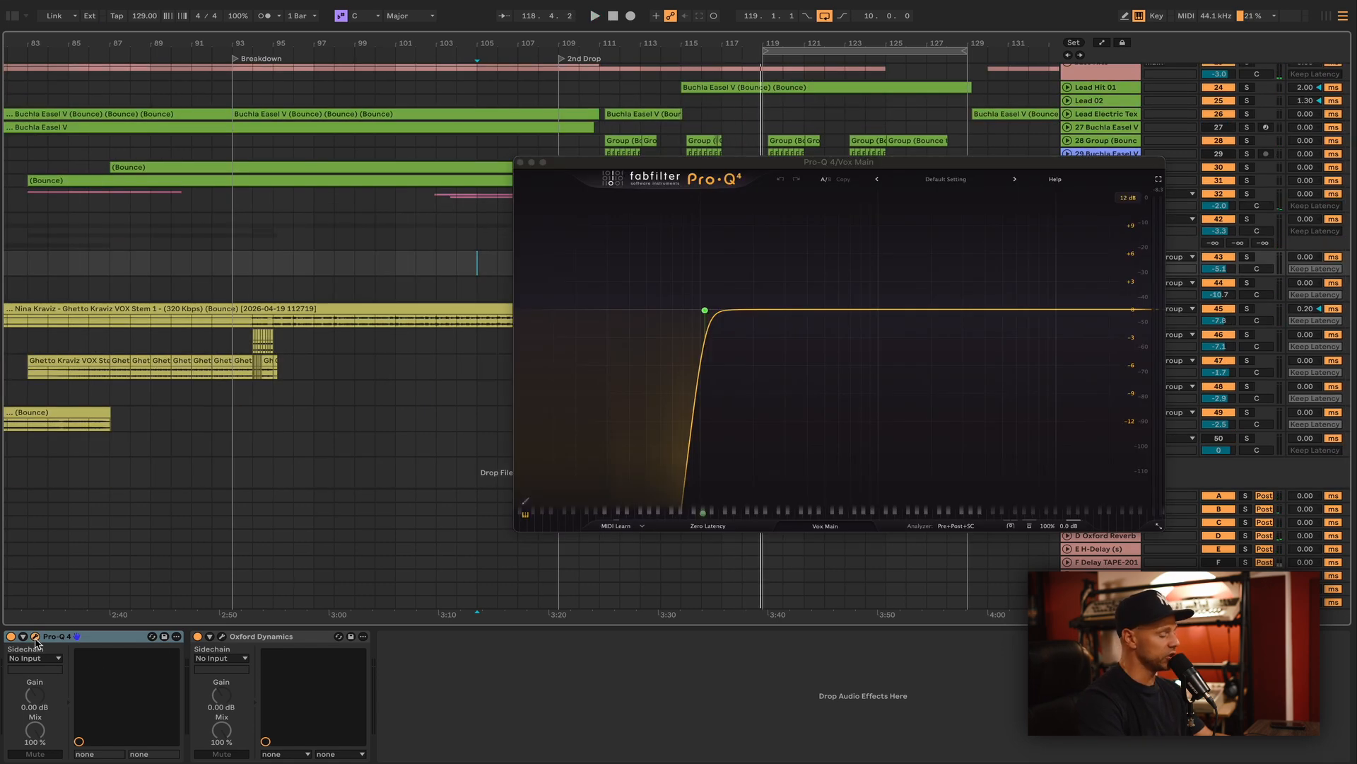
mouse_move(697, 328)
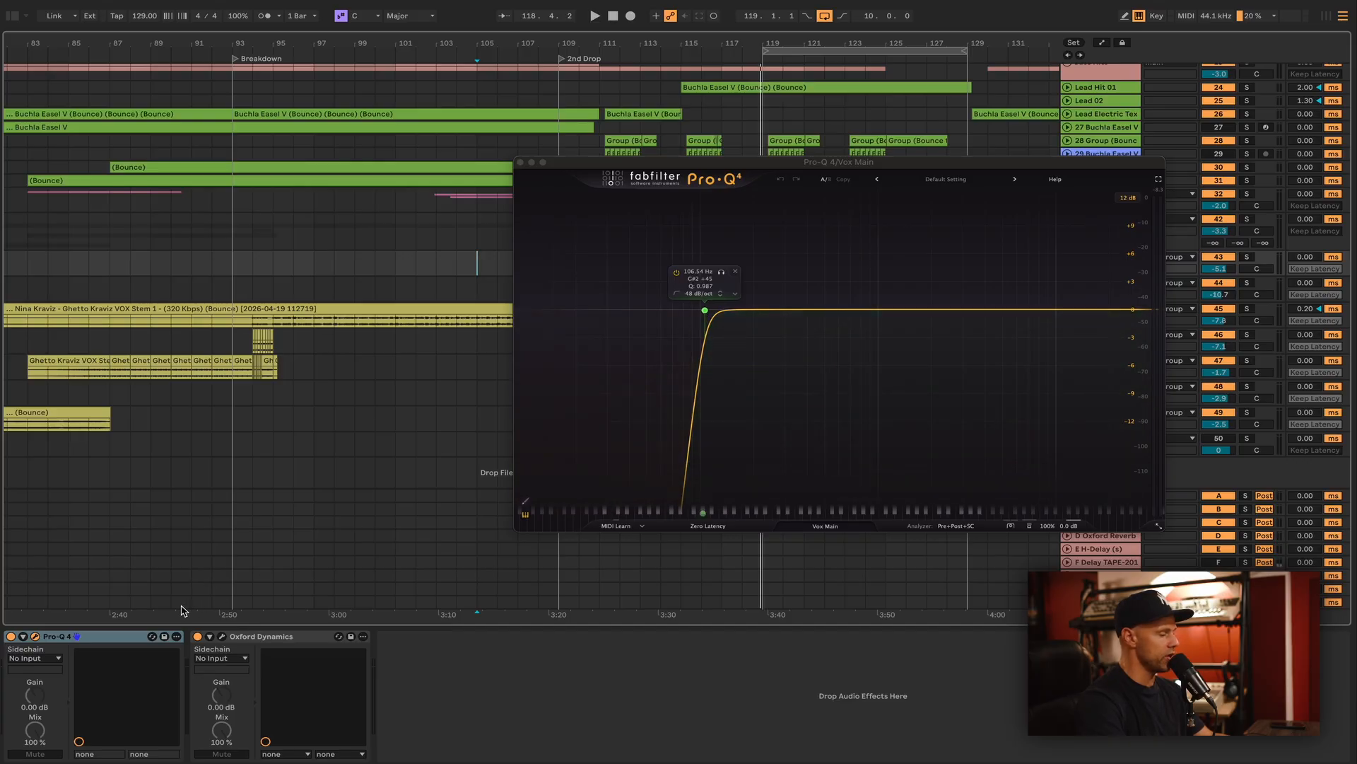
click(36, 638)
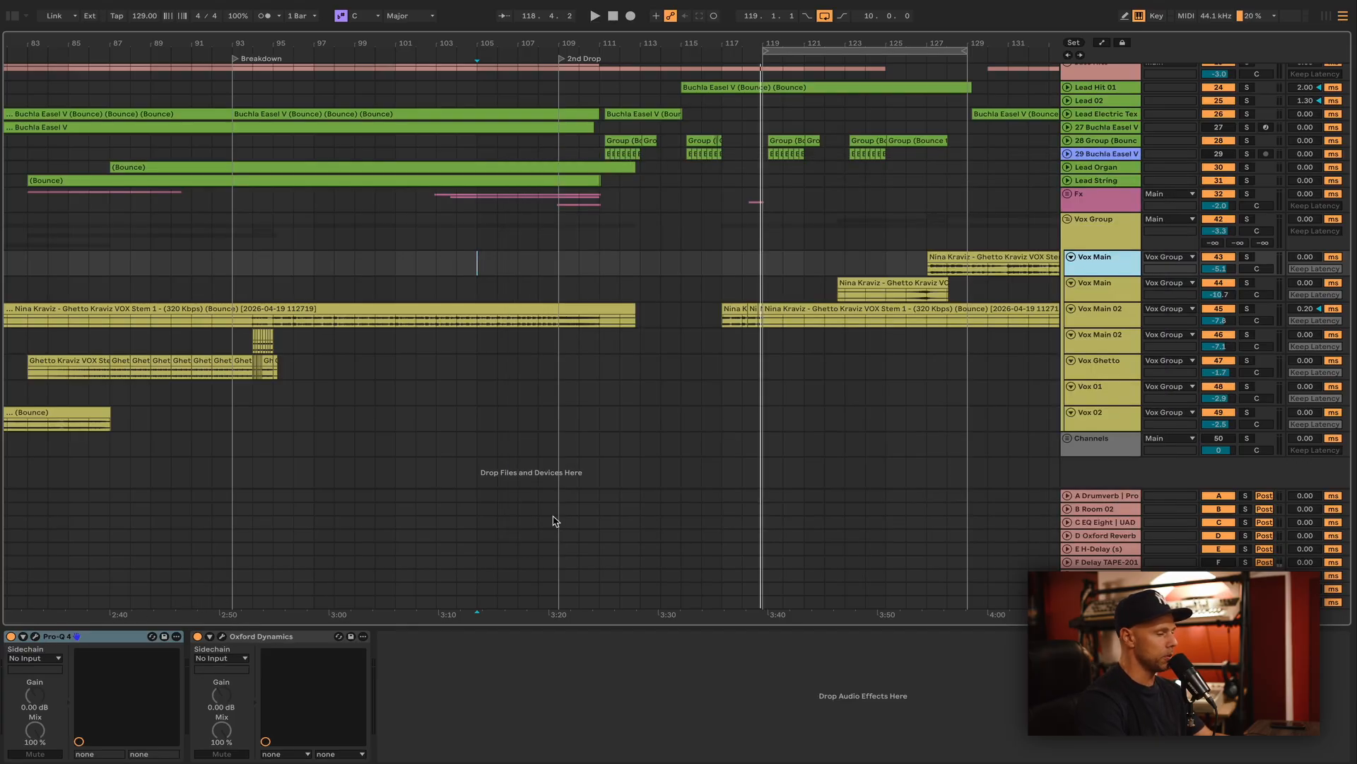
Solo both Vox Main tracks and play their overlapping vocal clips from bar 125.
click(1093, 285)
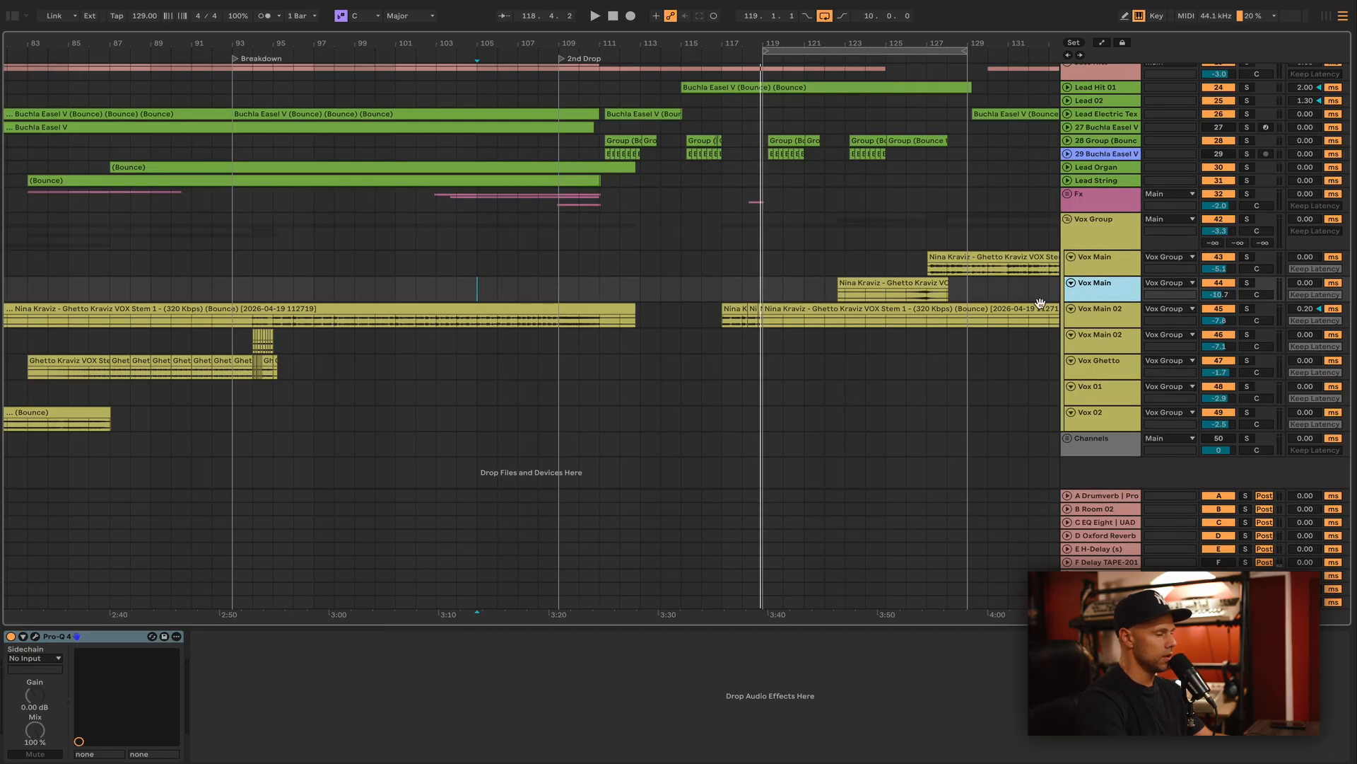
click(885, 262)
key(space)
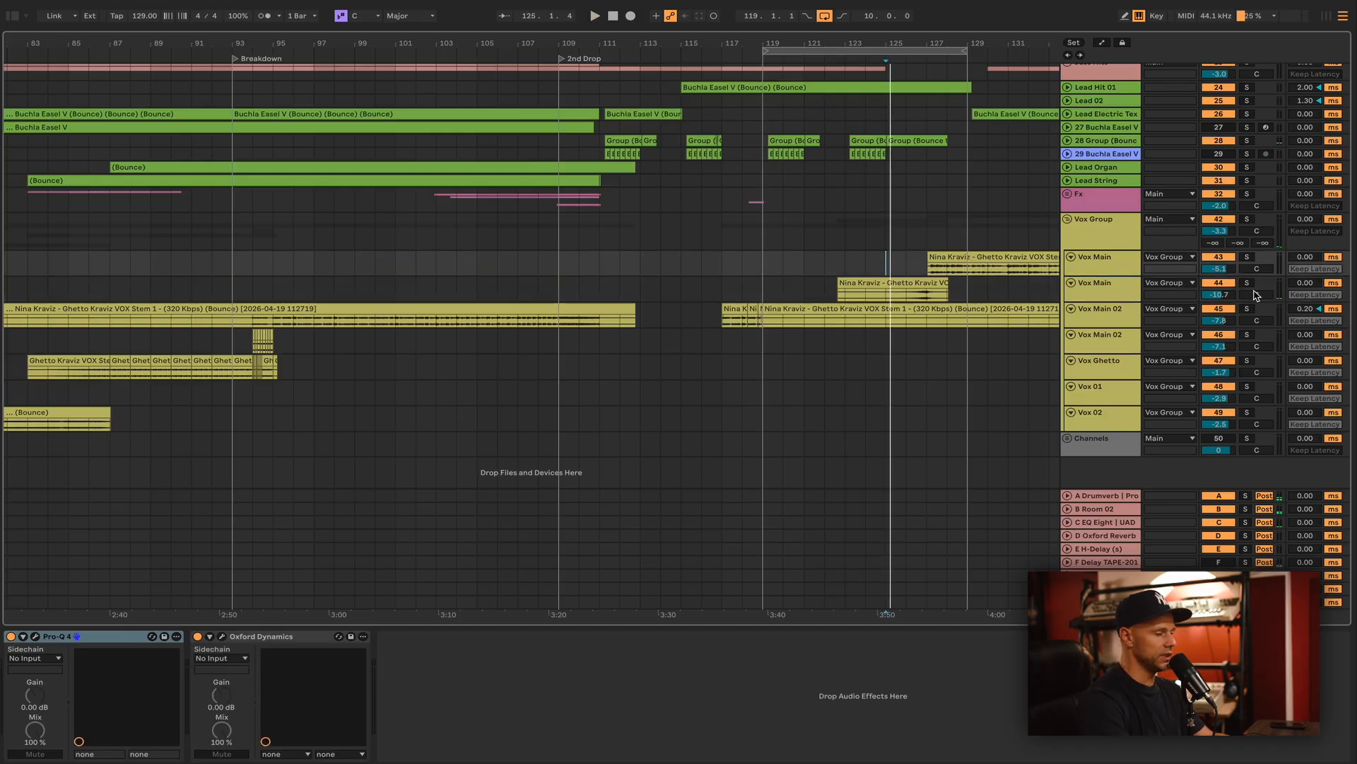
click(1248, 284)
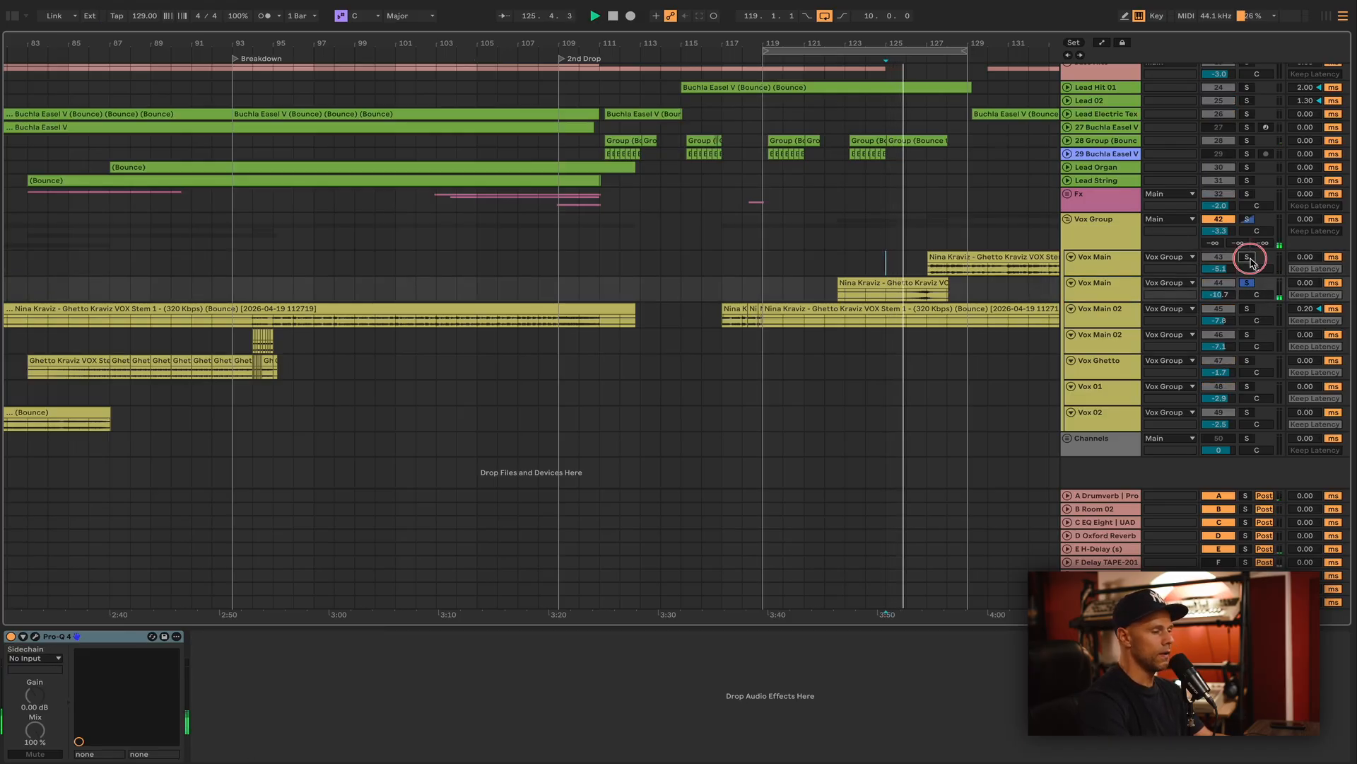
click(1249, 257)
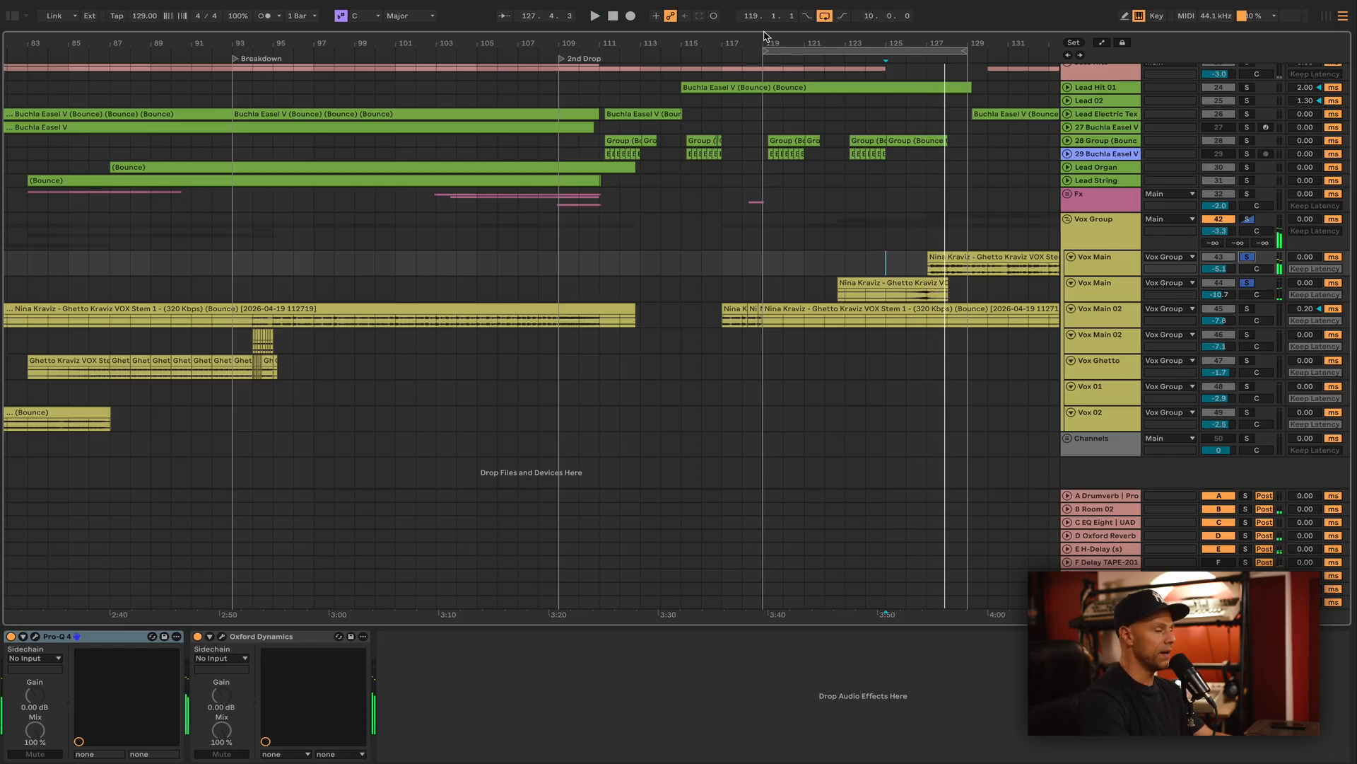
Loop three bars from bar 126 to audition the soloed Vox Main tracks, and clear both solos.
drag(762, 49, 950, 96)
key(space)
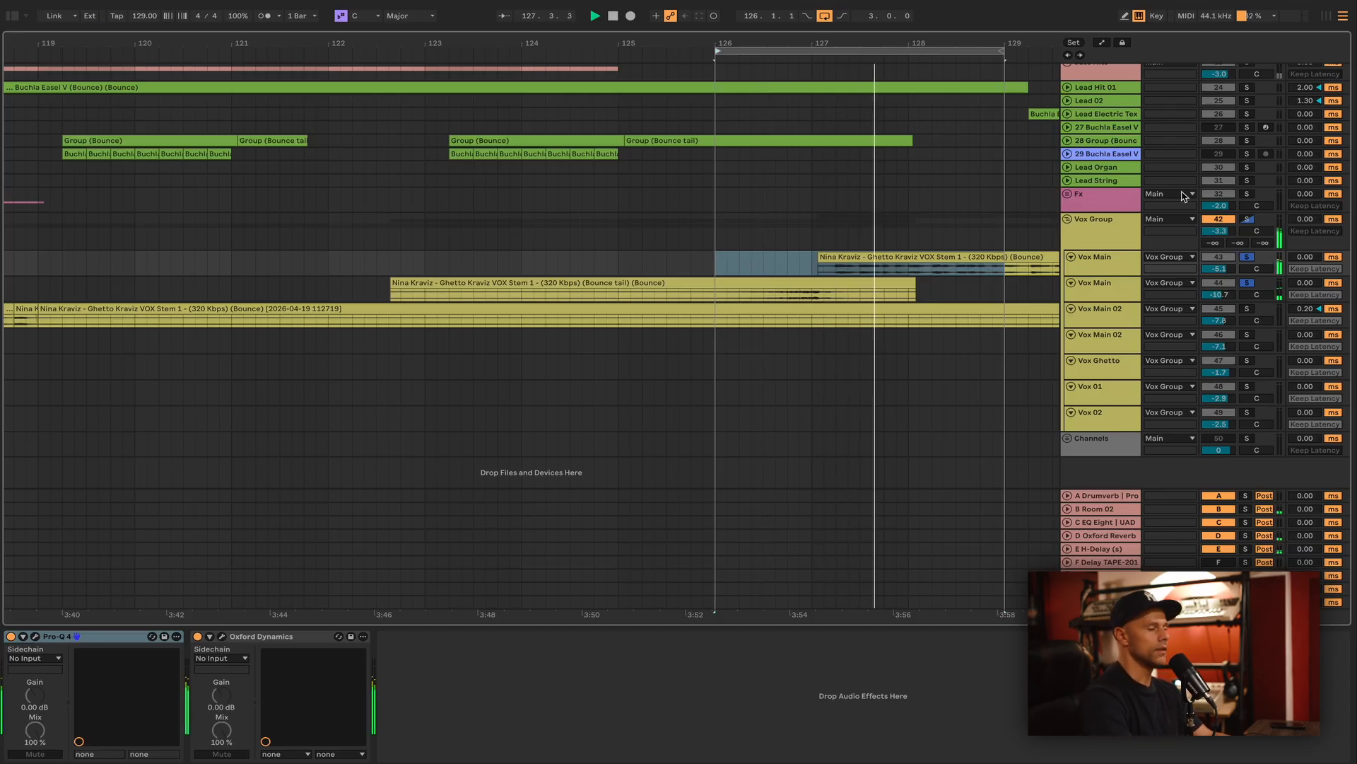
click(1246, 258)
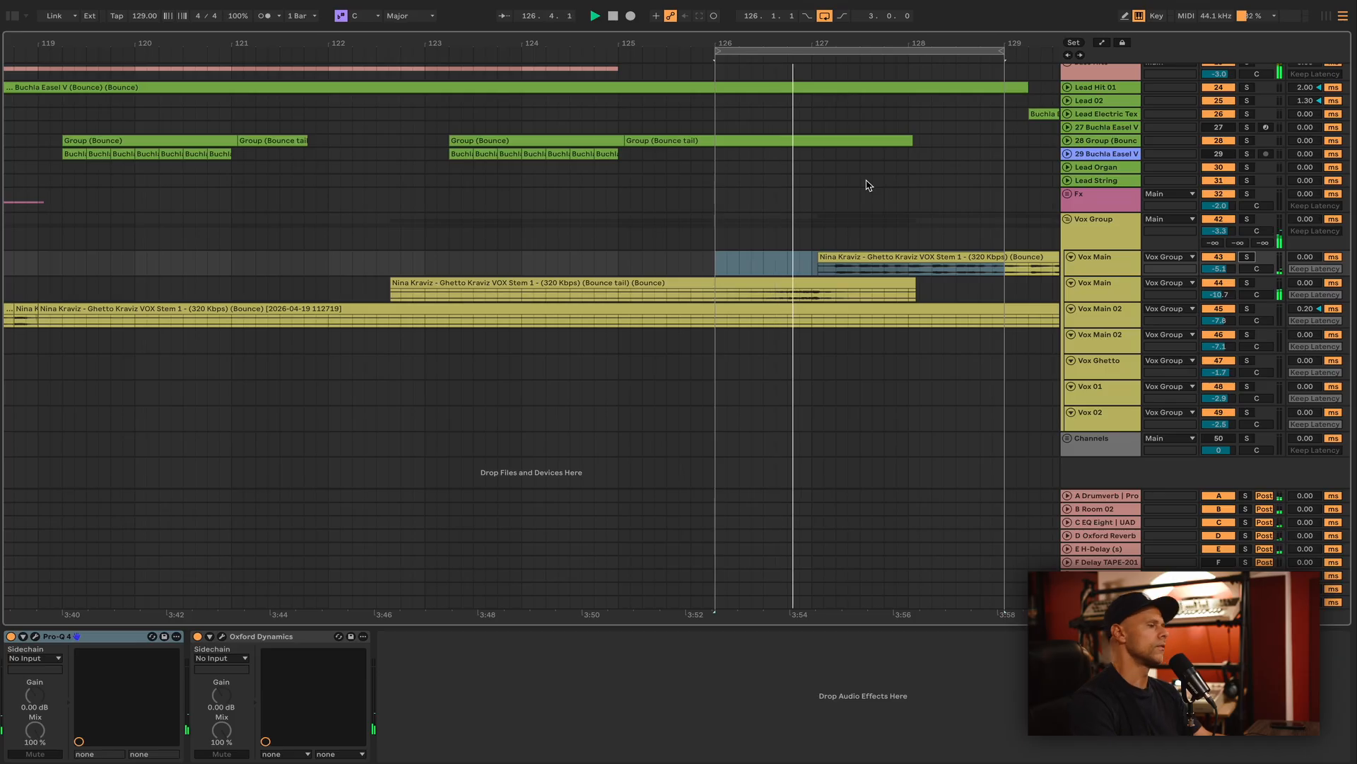
Loop 12 bars from bar 117 and play the upper Vox Main 02 track soloed.
drag(852, 45, 508, 53)
key(space)
key(space)
click(1100, 316)
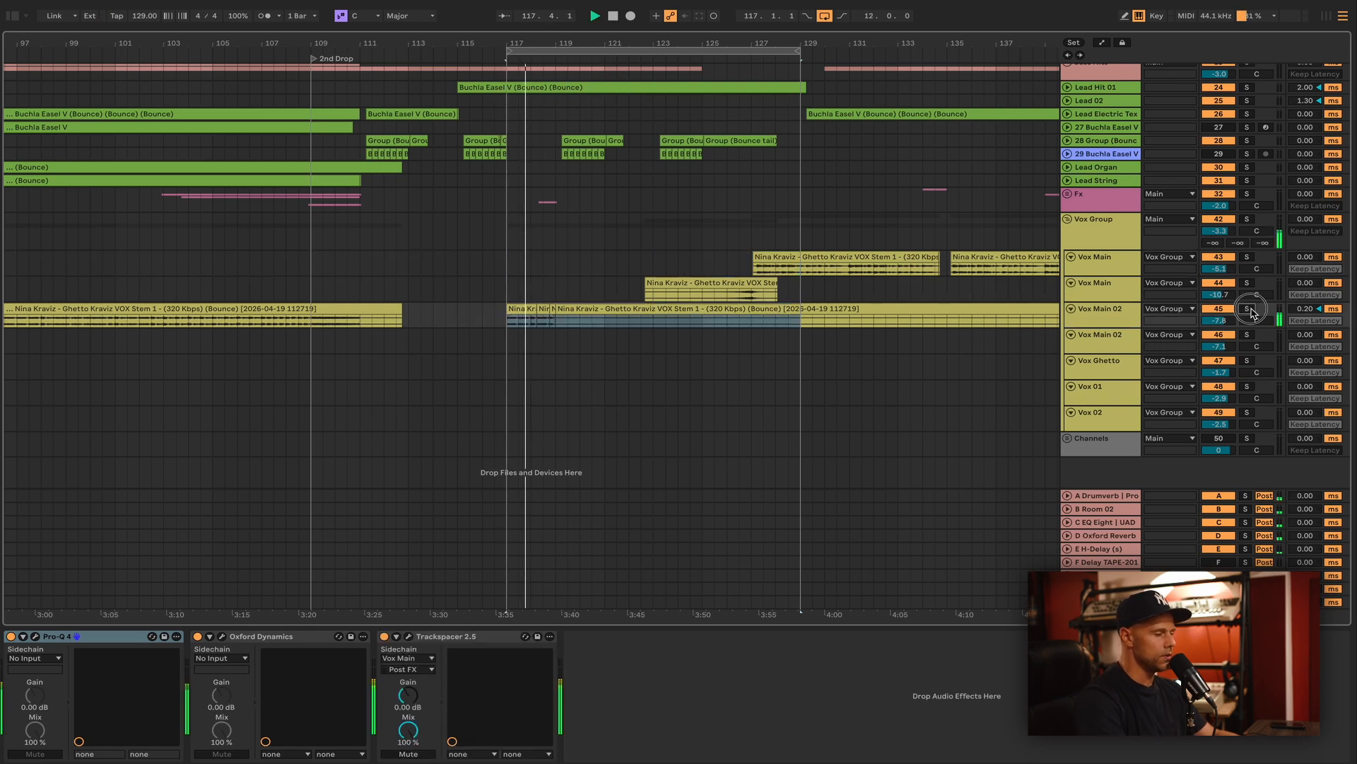
click(1244, 309)
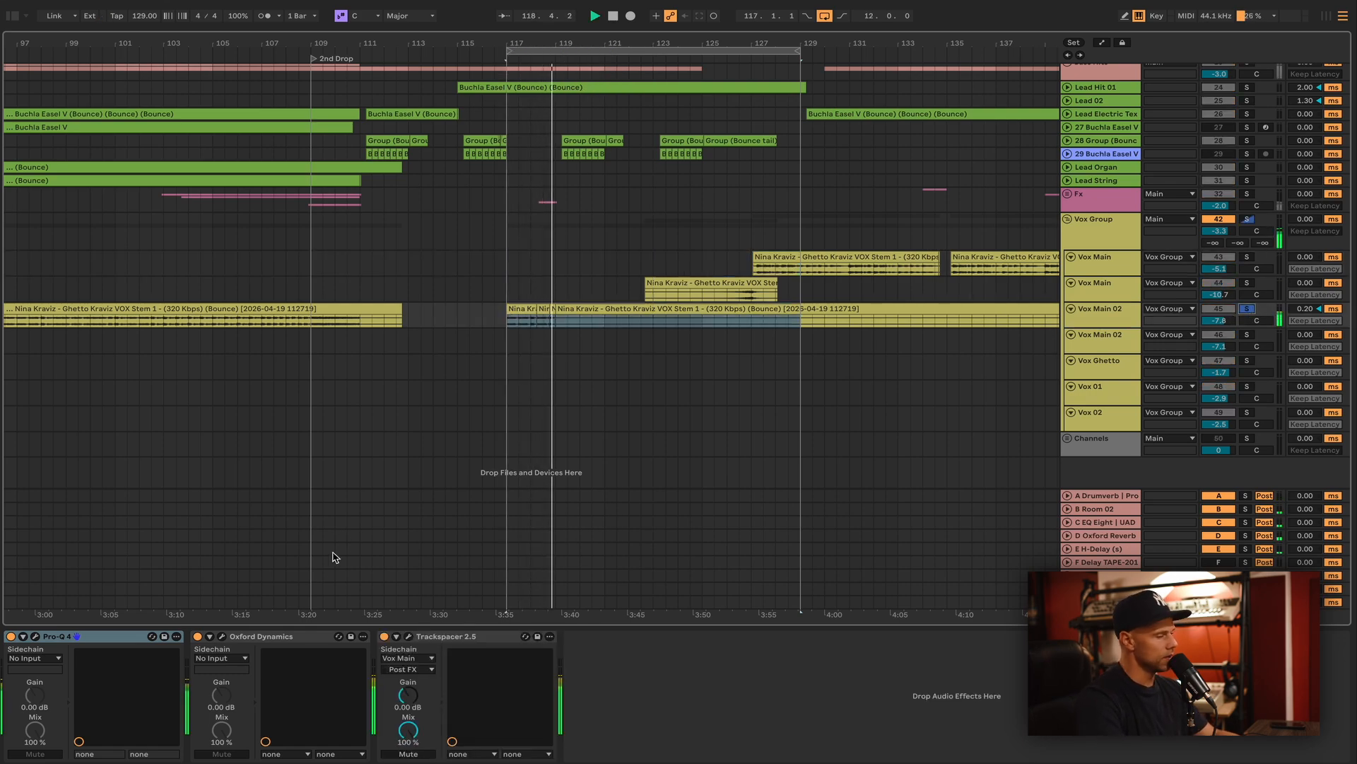
Examine the Pro-Q 4 bands and the Oxford Dynamics on the soloed Vox Main 02 track during playback.
click(35, 637)
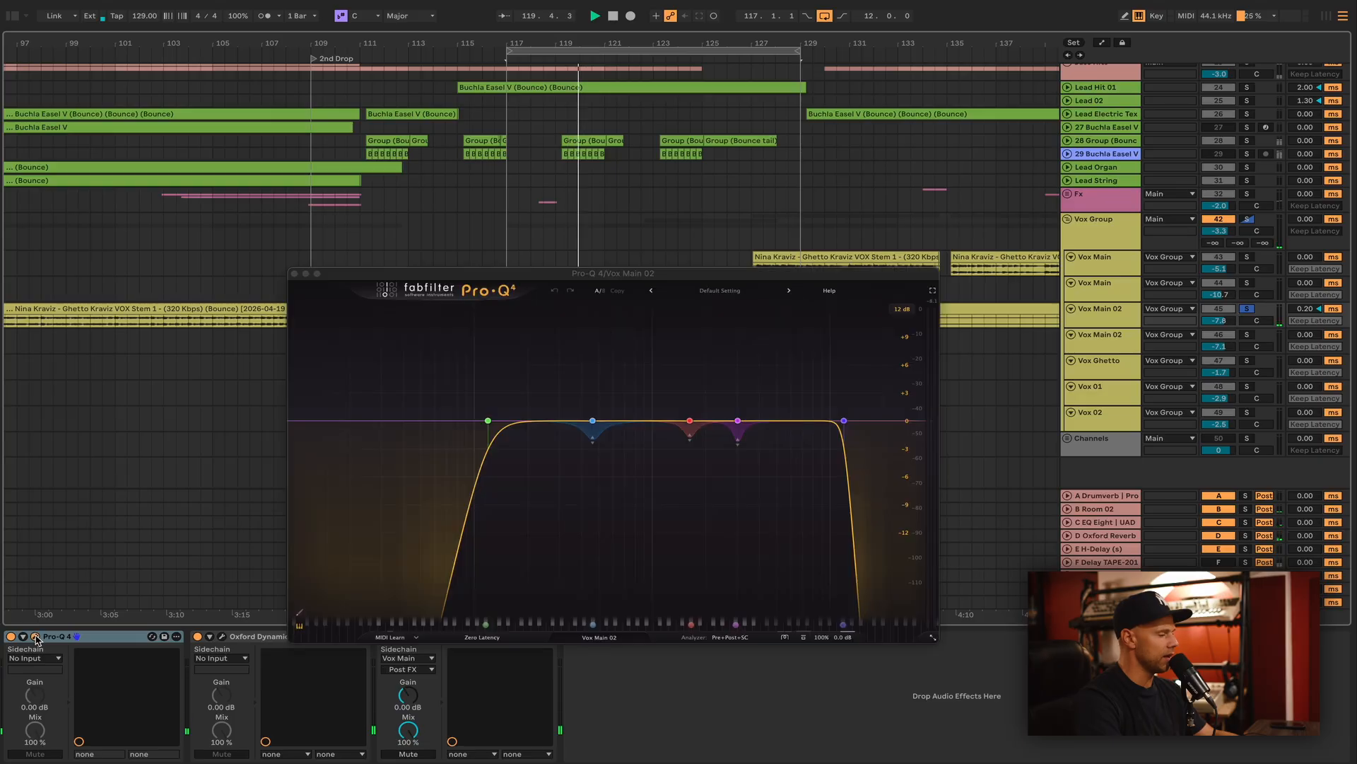
key(space)
key(space)
mouse_move(763, 450)
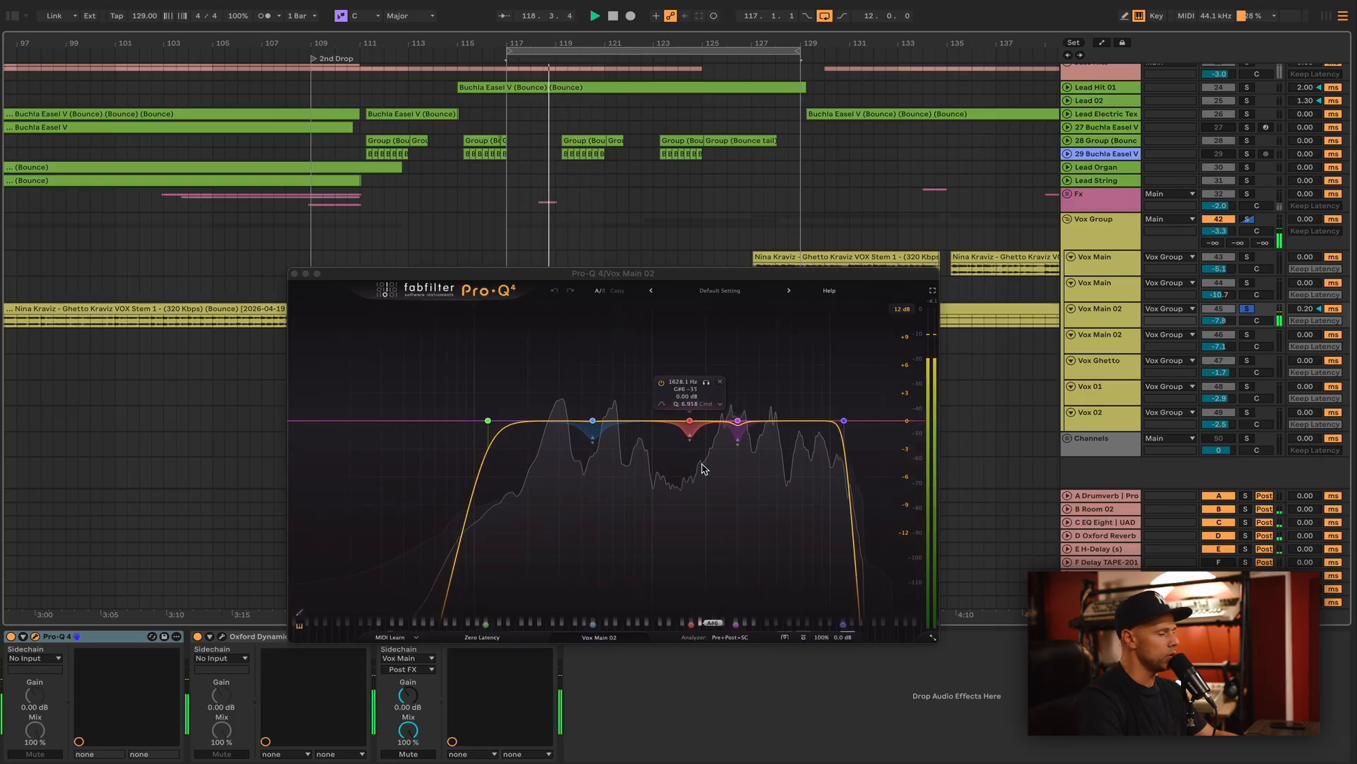
click(295, 273)
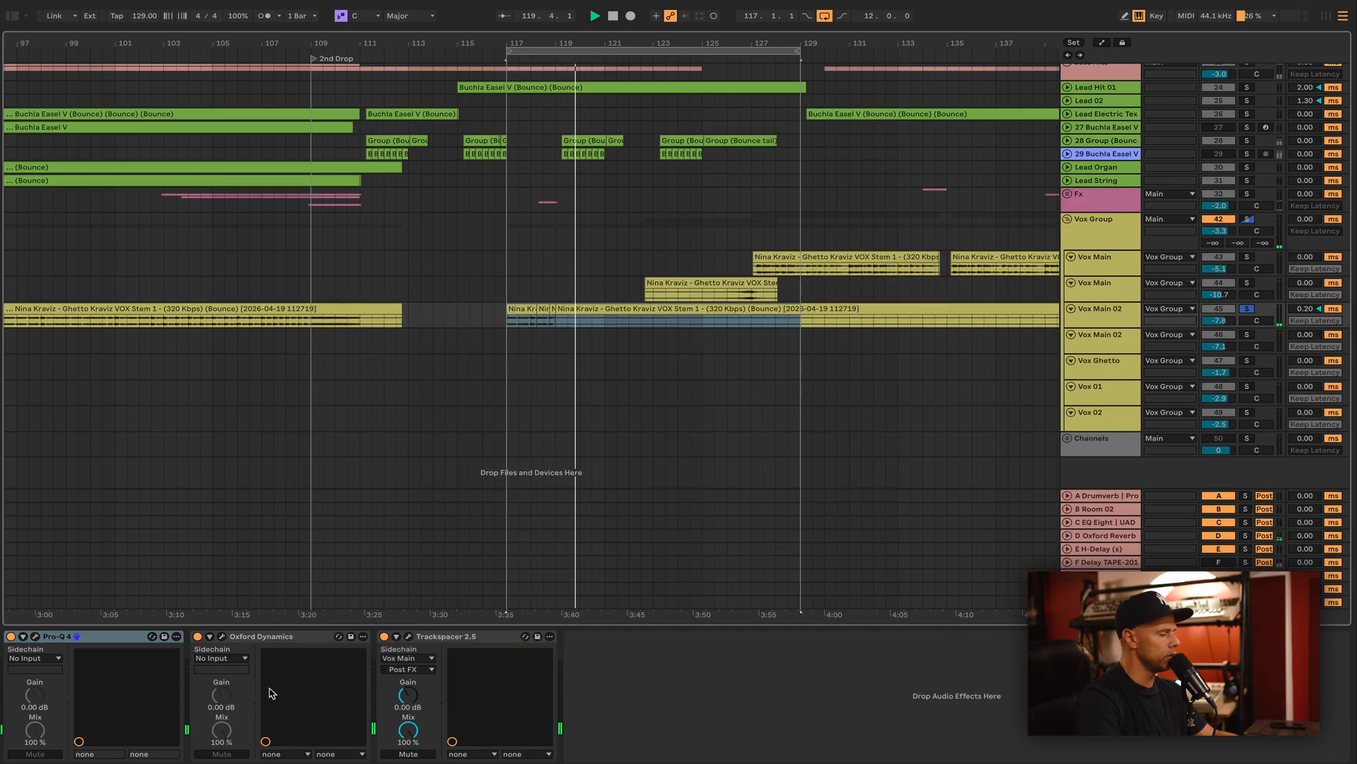
click(221, 637)
click(221, 637)
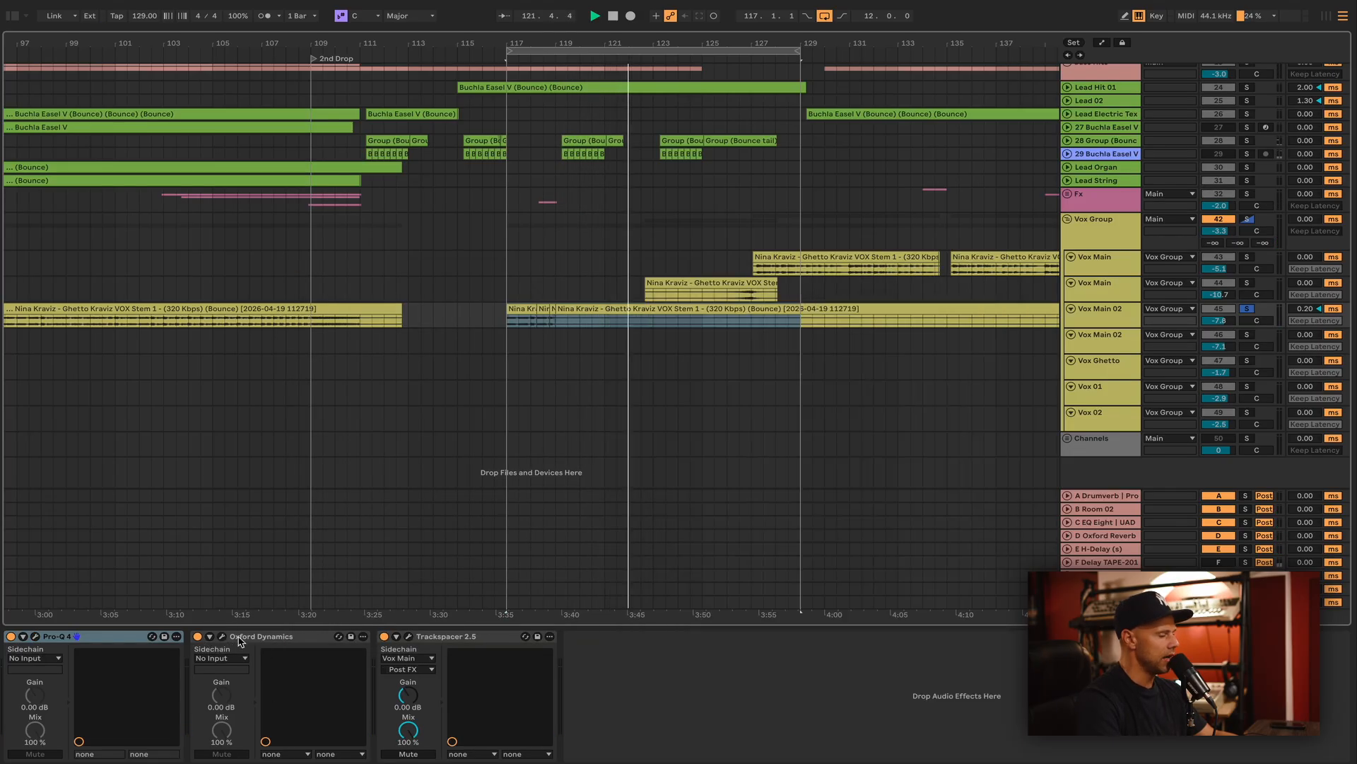
key(space)
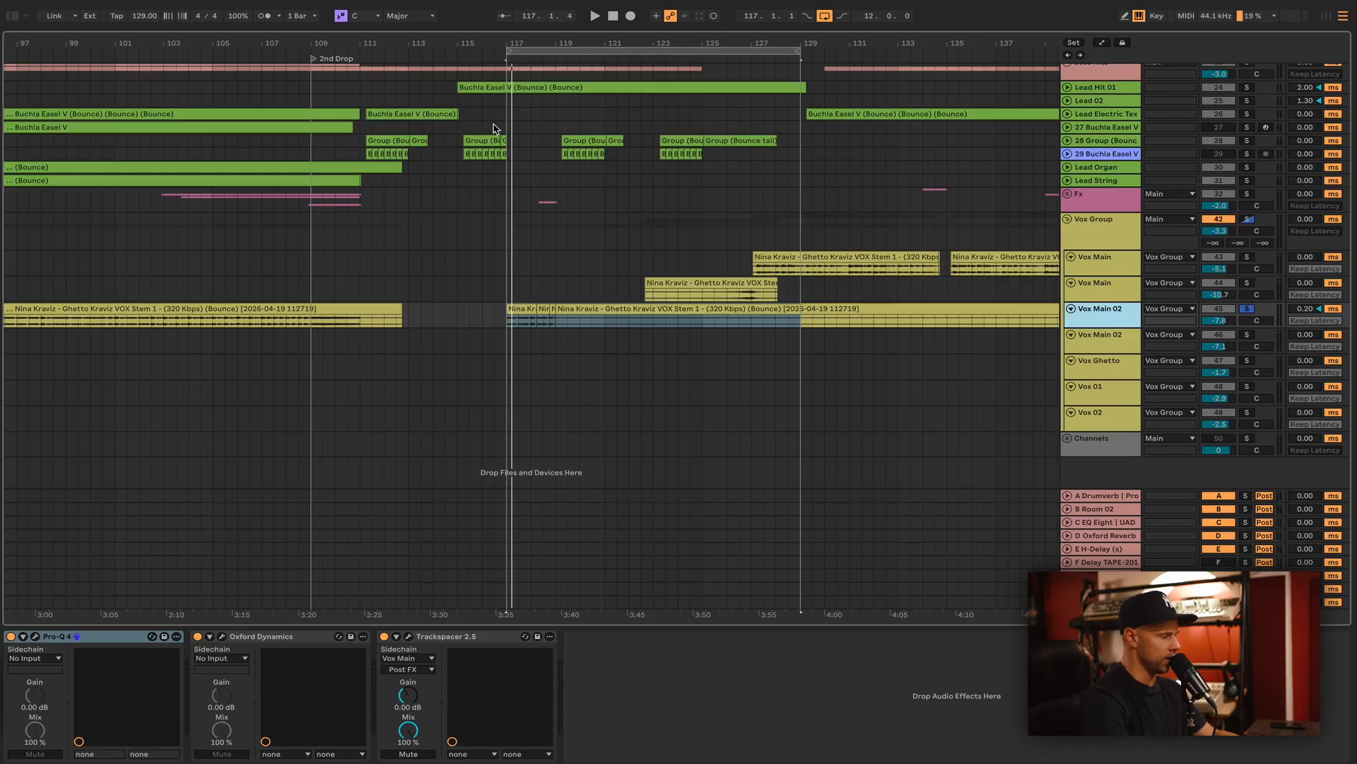
Solo the whole Vox Group and play from bar 63, where the Vox Main and Vox Main 02 clips overlap.
drag(558, 41, 714, 8)
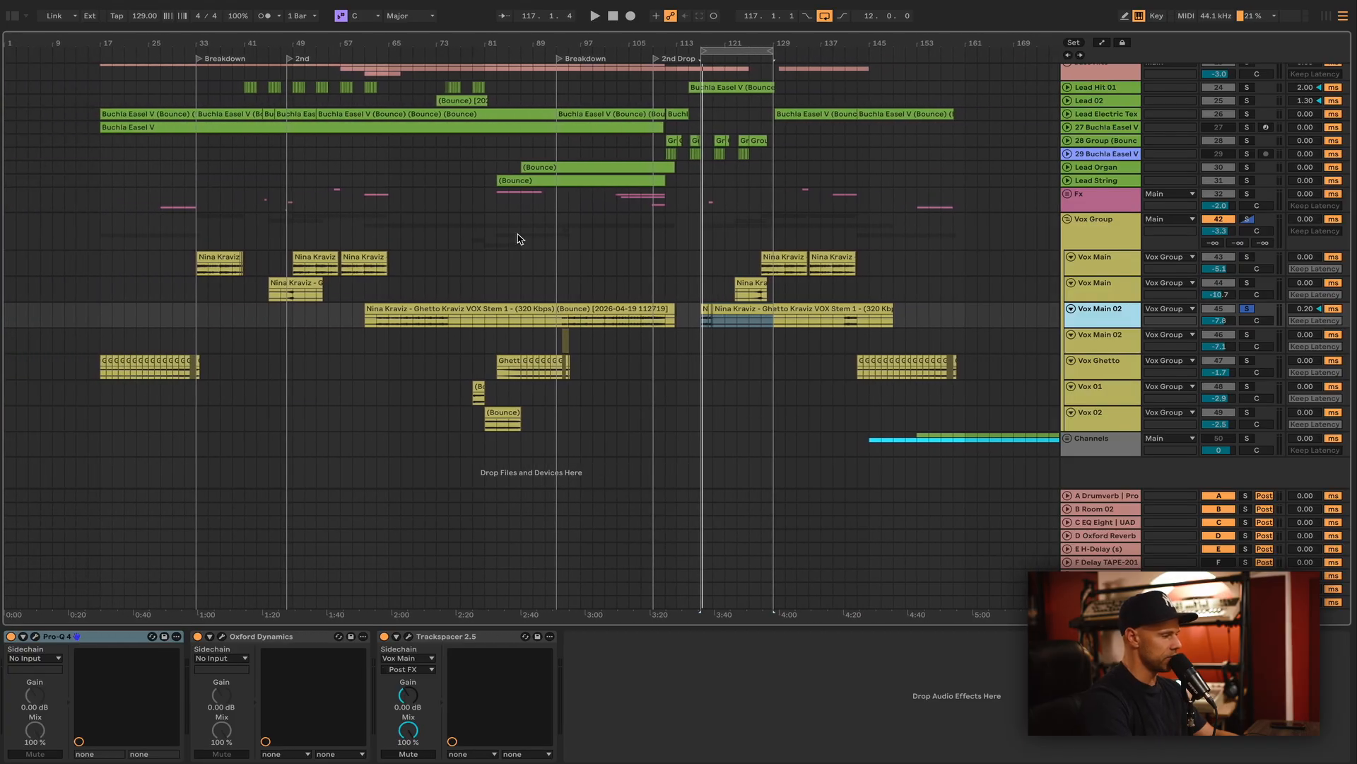
click(378, 284)
key(space)
drag(382, 45, 361, 141)
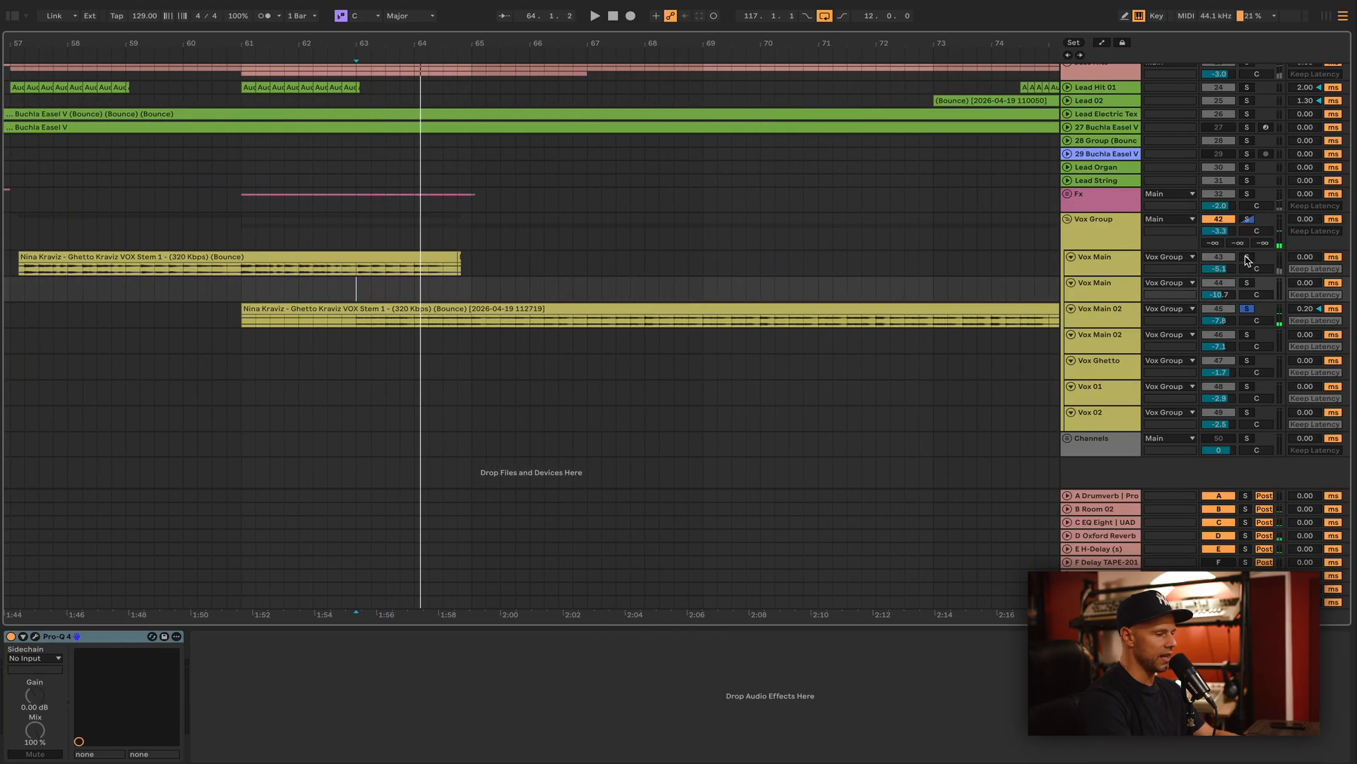
click(1248, 219)
key(space)
click(1113, 316)
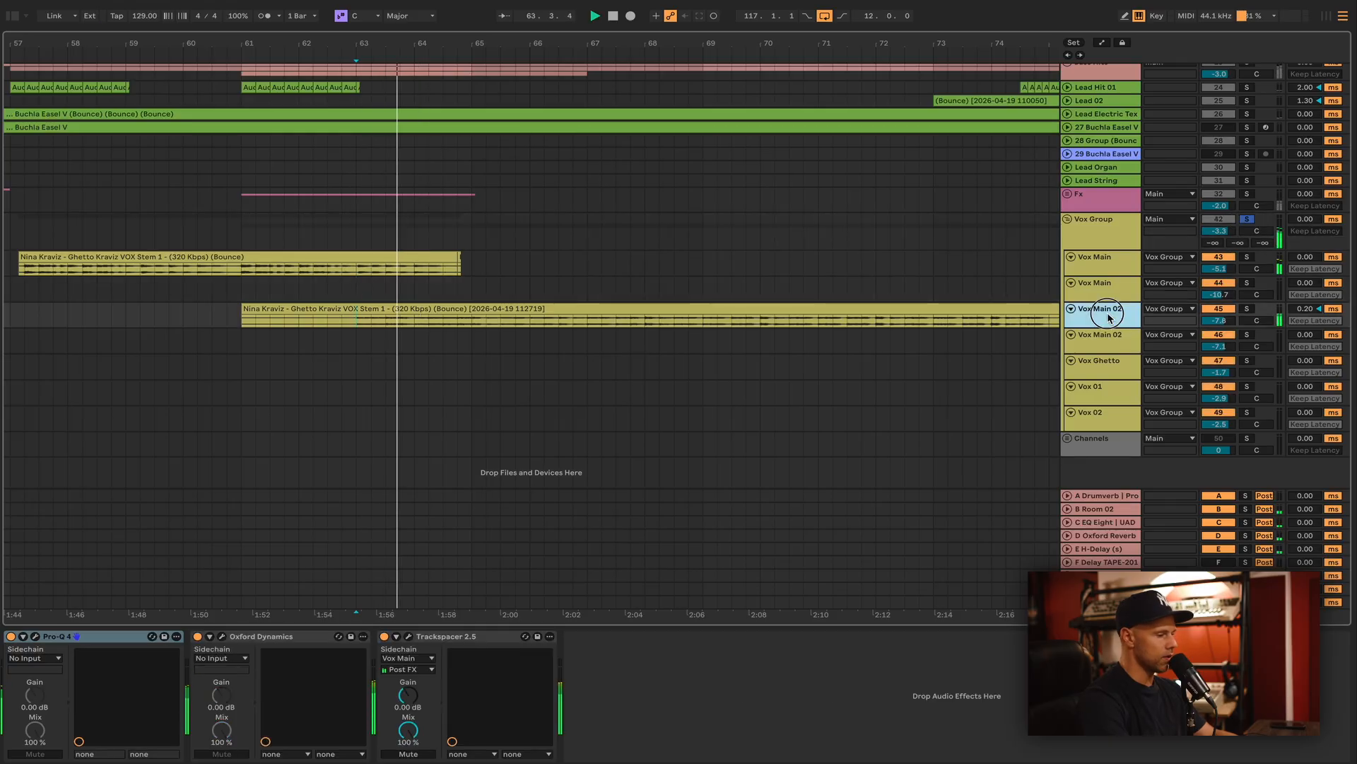
Examine how Vox Main 02's Trackspacer reacts to its Vox Main sidechain during playback.
click(409, 636)
key(space)
key(space)
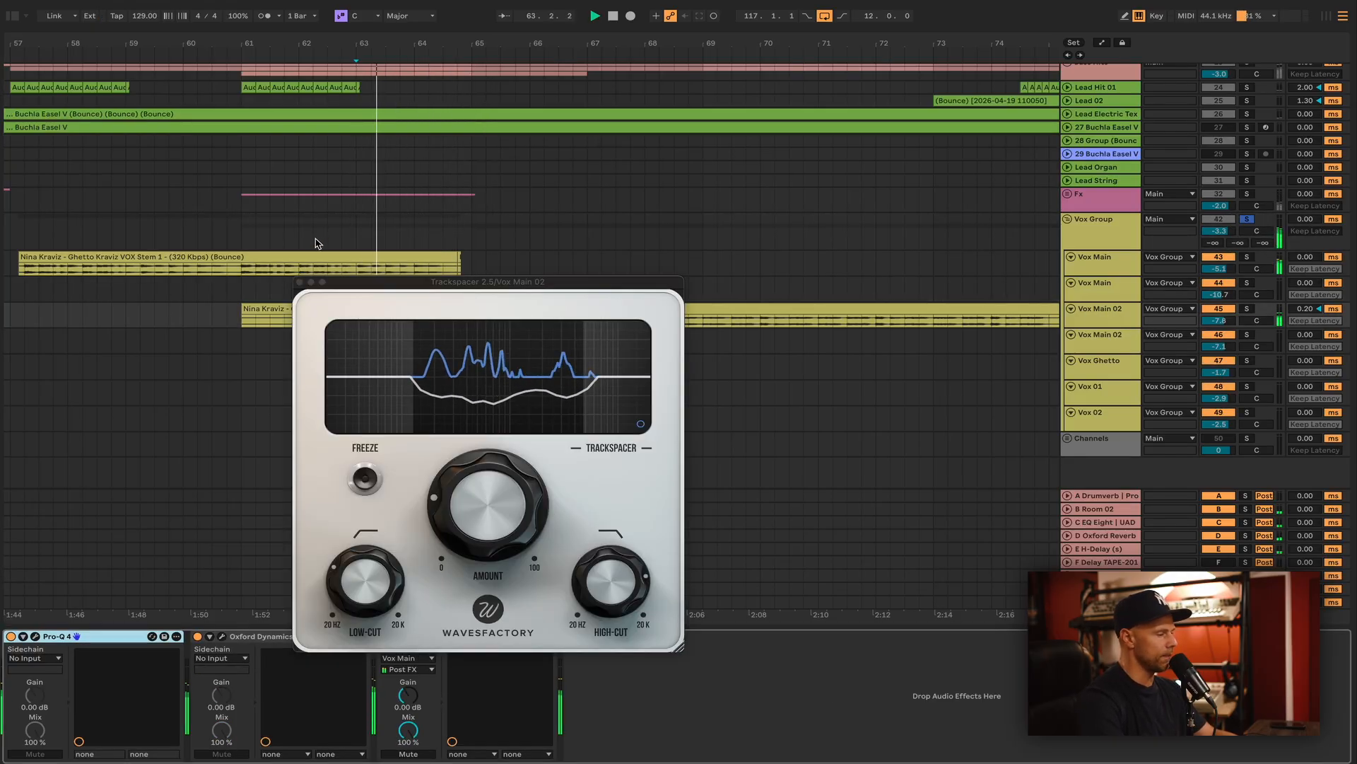
click(300, 283)
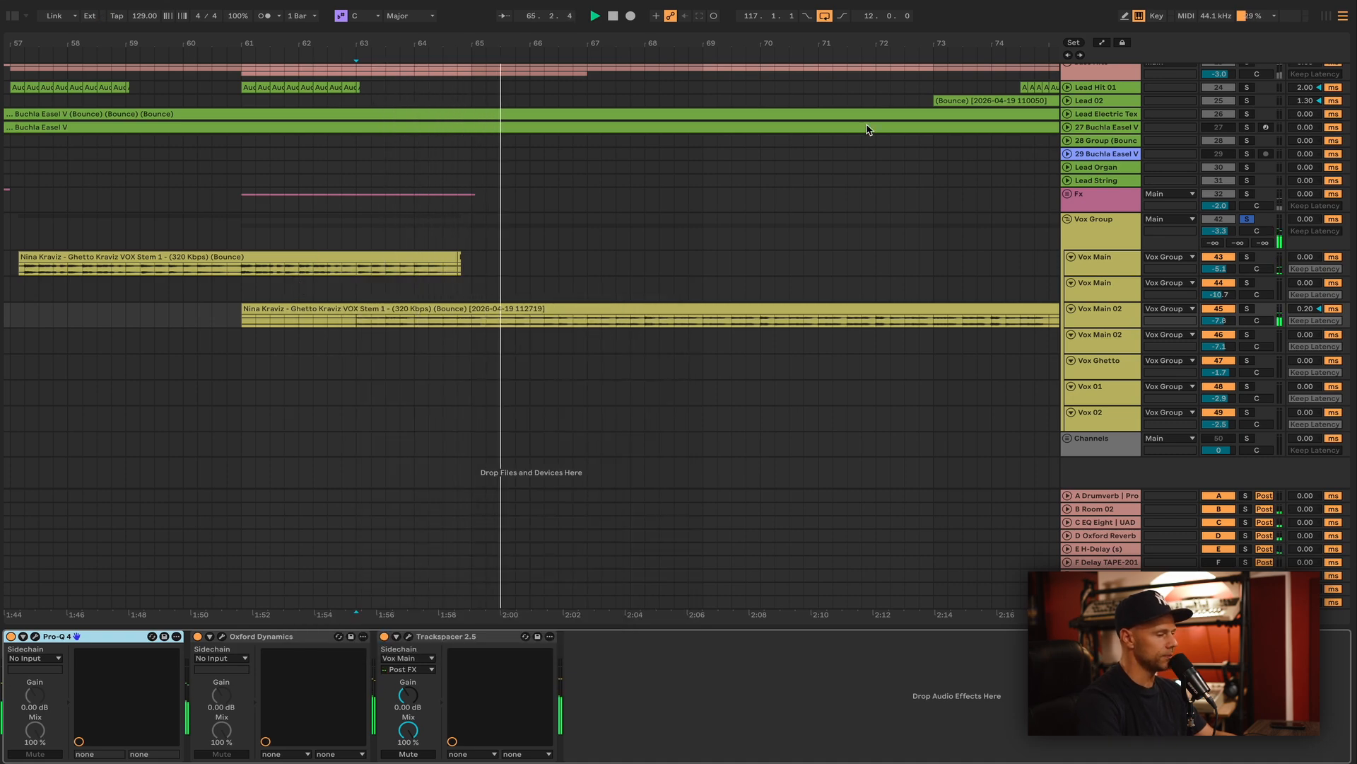
Unsolo the Vox Group and play the chopped clips on the lower Vox Main 02 track soloed from bar 94.
drag(842, 40, 568, 7)
click(1247, 219)
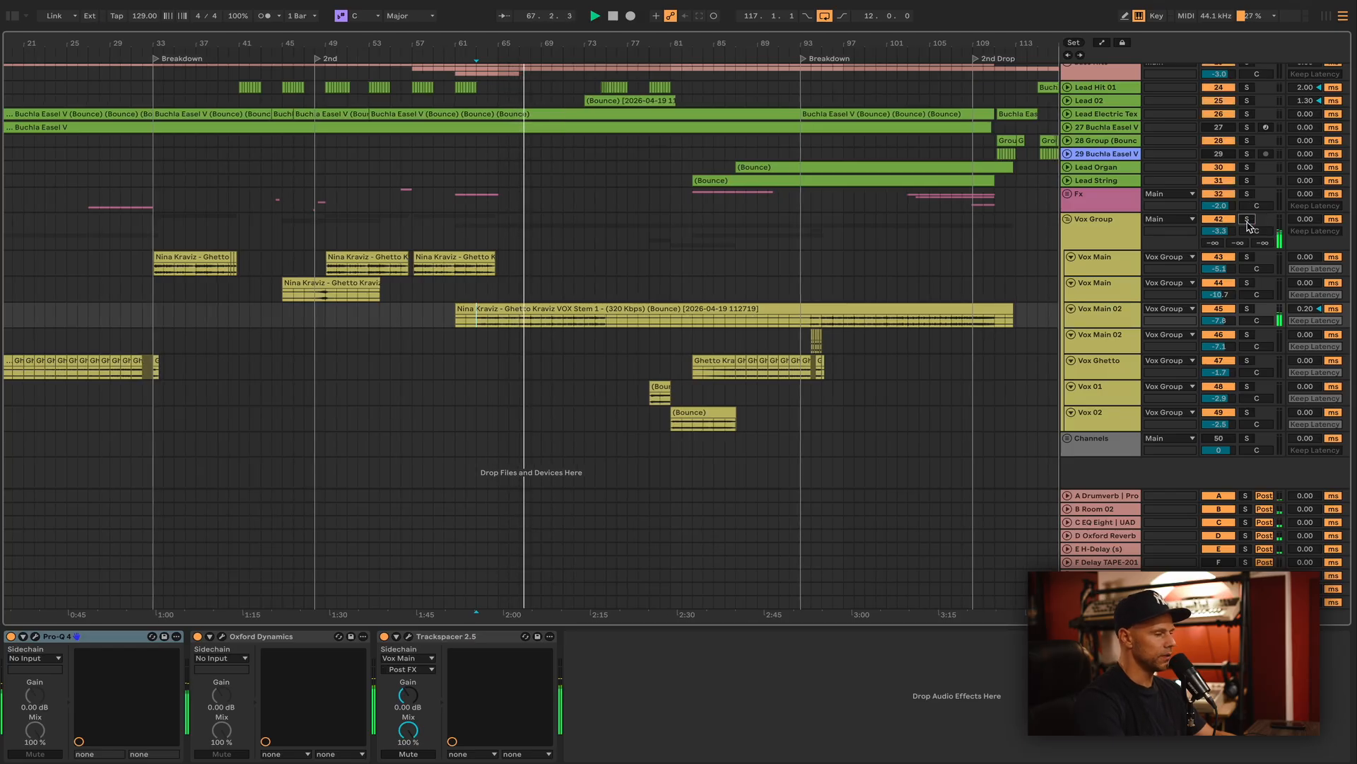
click(1089, 343)
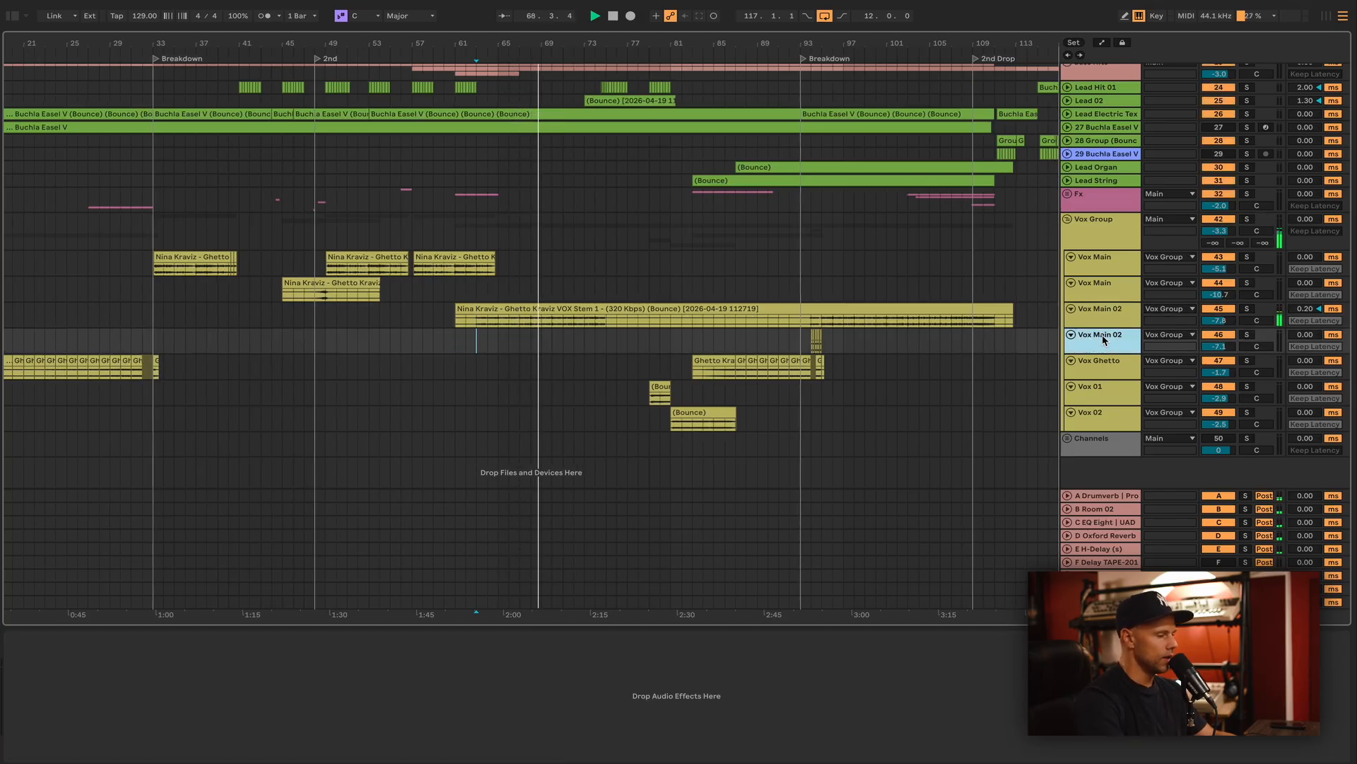
drag(820, 51, 767, 330)
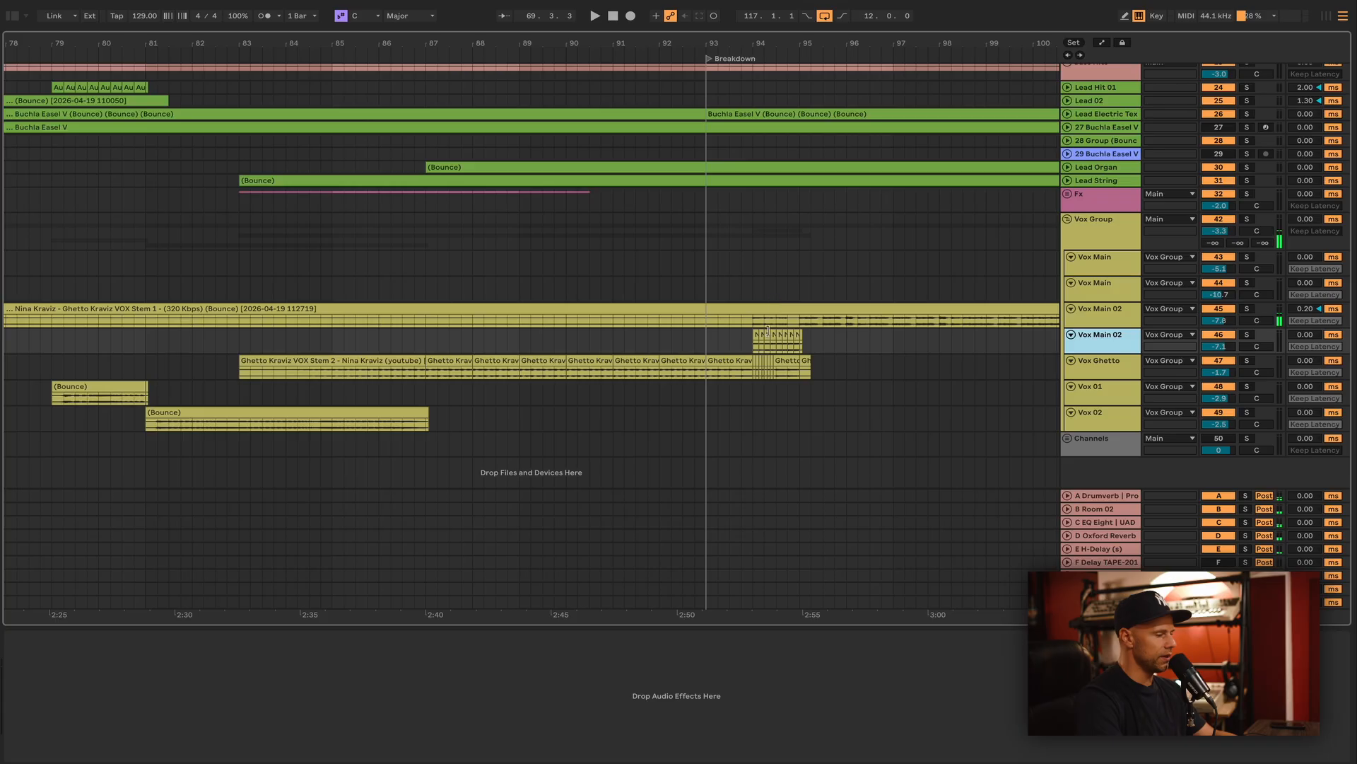
click(1247, 334)
key(space)
double_click(1105, 341)
key(space)
key(space)
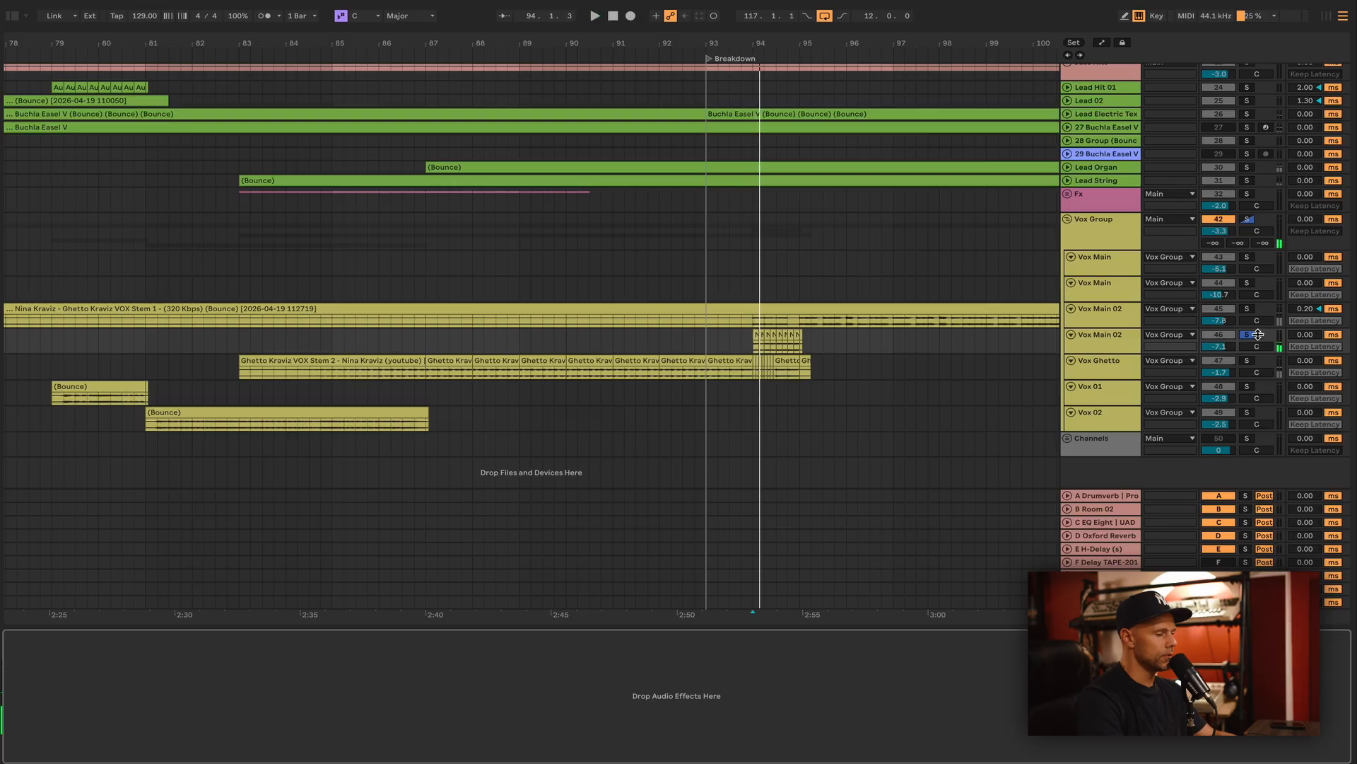
click(1248, 335)
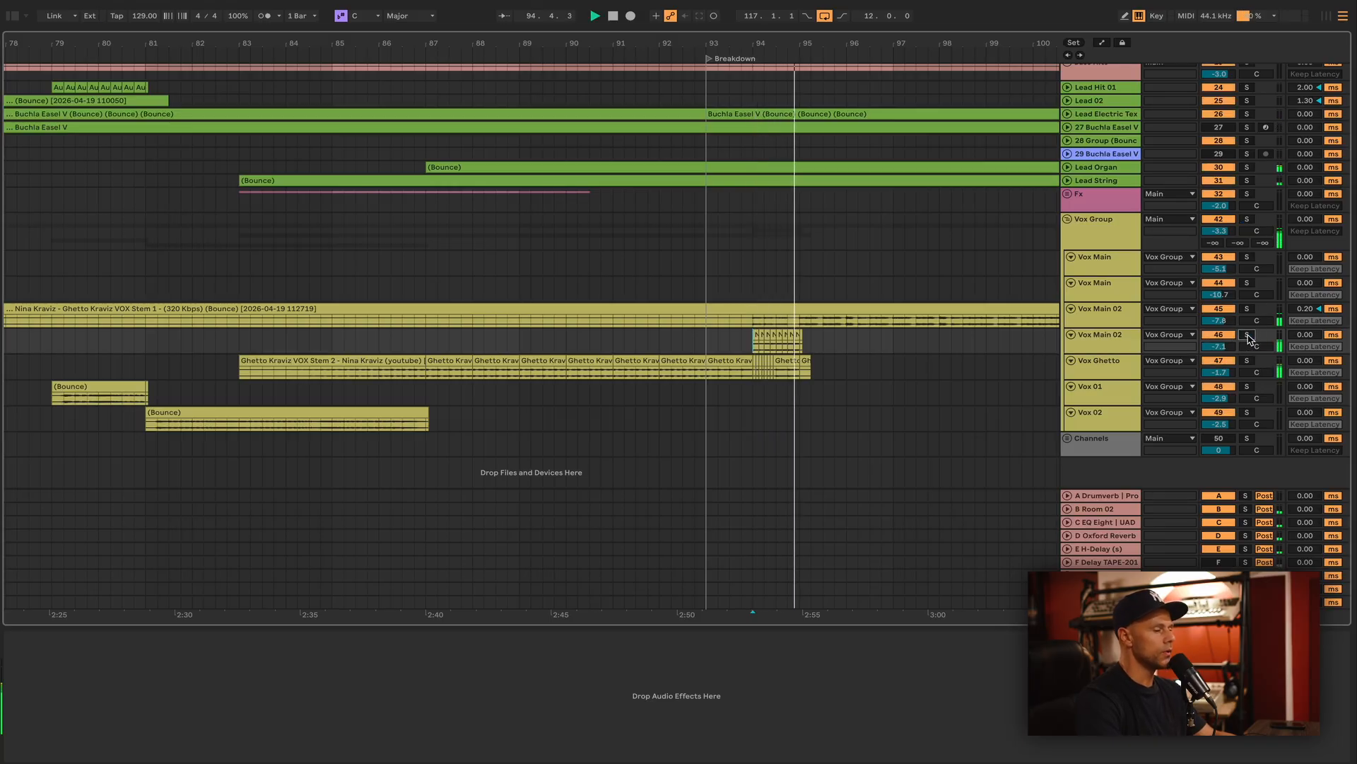
Play the Vox Ghetto track in the full mix from about bar 88 and examine its soothe2 settings.
click(1124, 370)
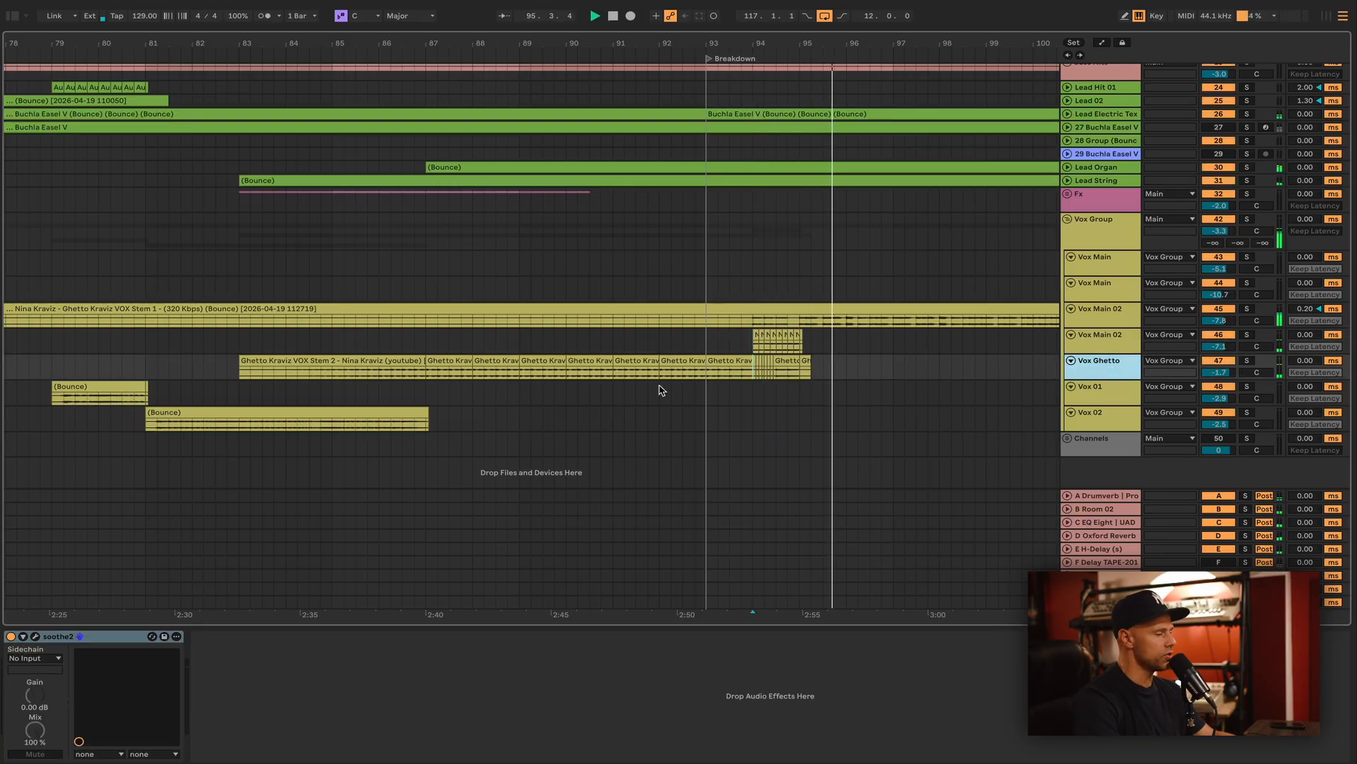
click(473, 359)
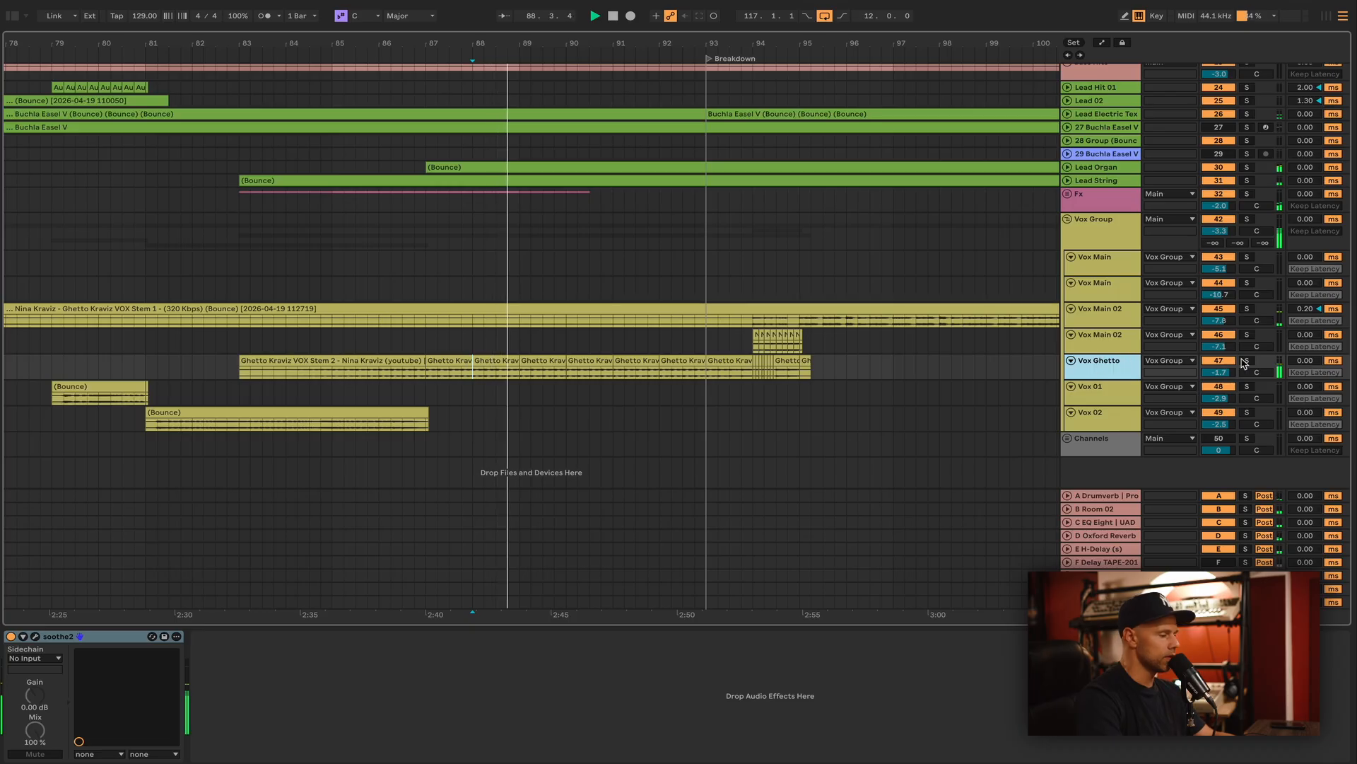
click(34, 637)
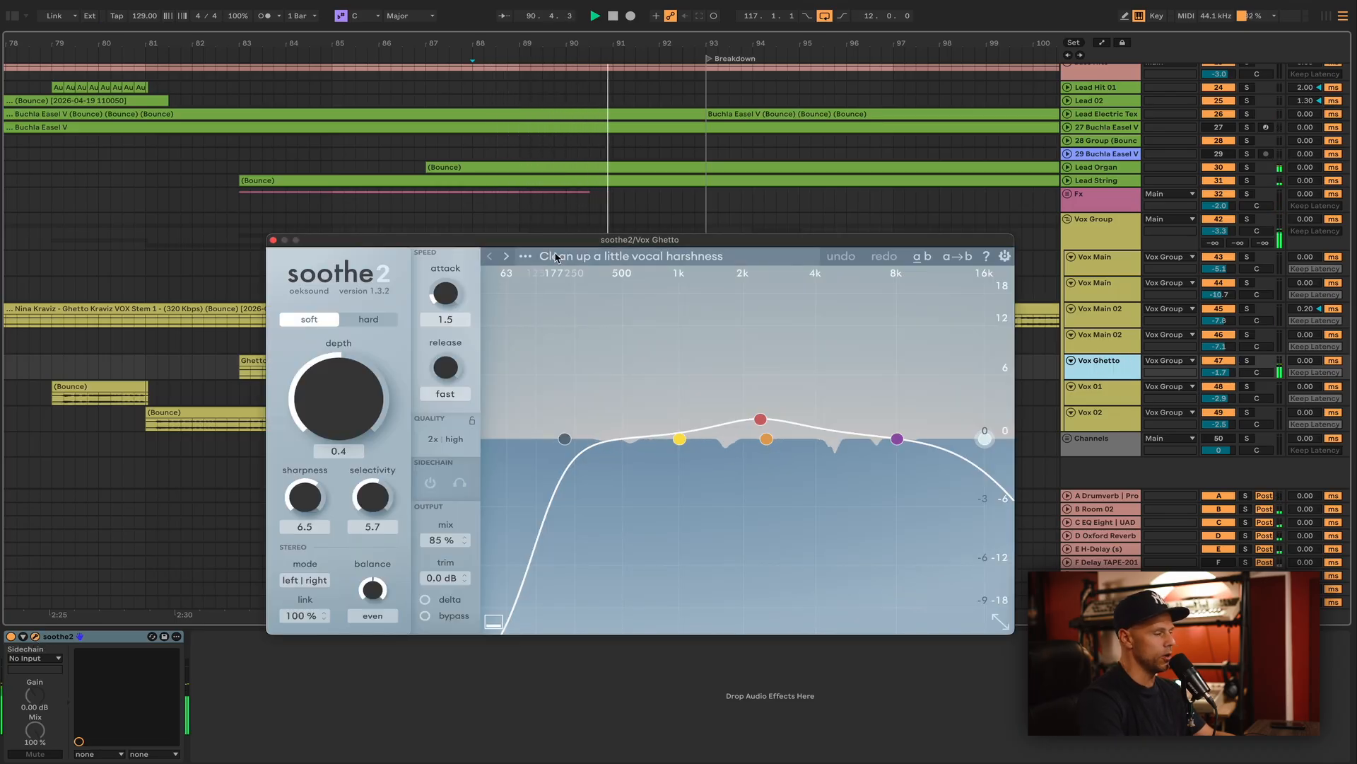
click(34, 638)
Play the Vox 01 clip from partway through bar 79 with its track soloed.
click(472, 393)
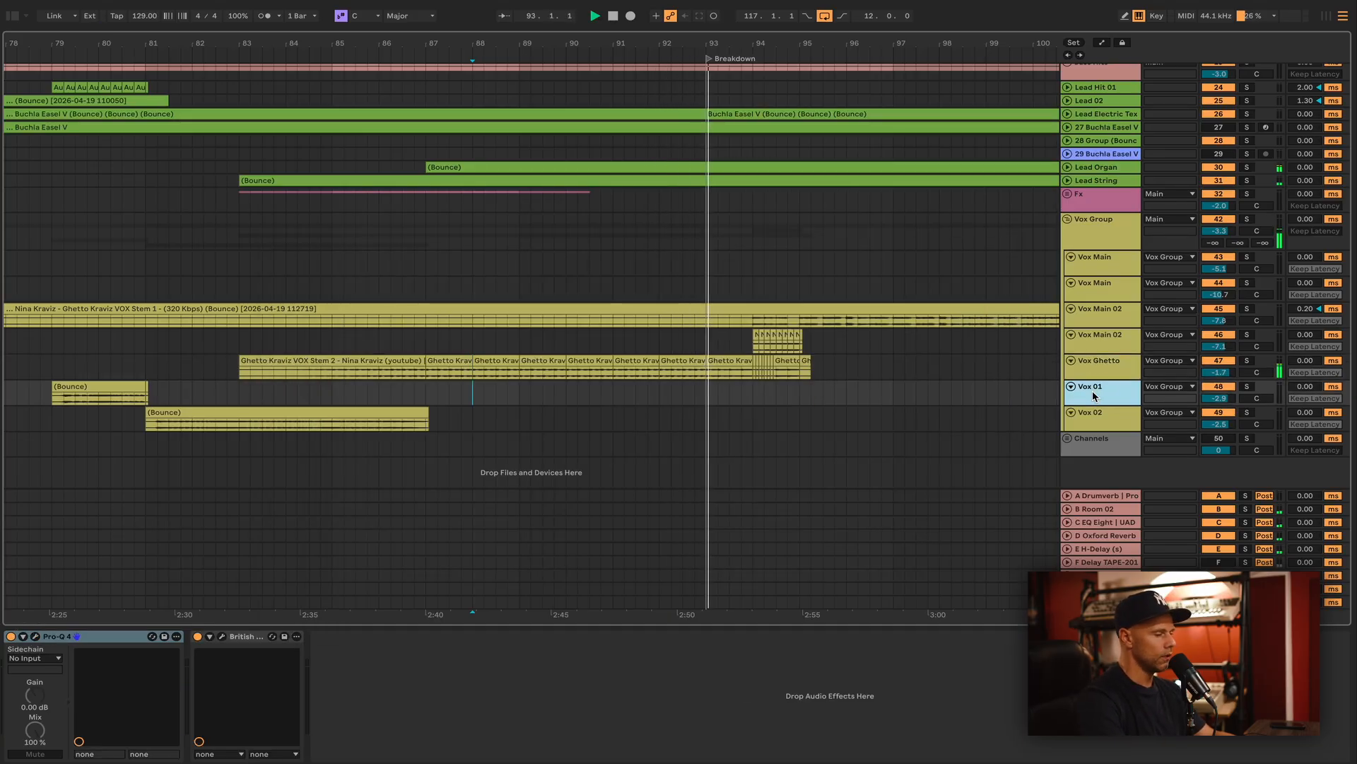
click(88, 367)
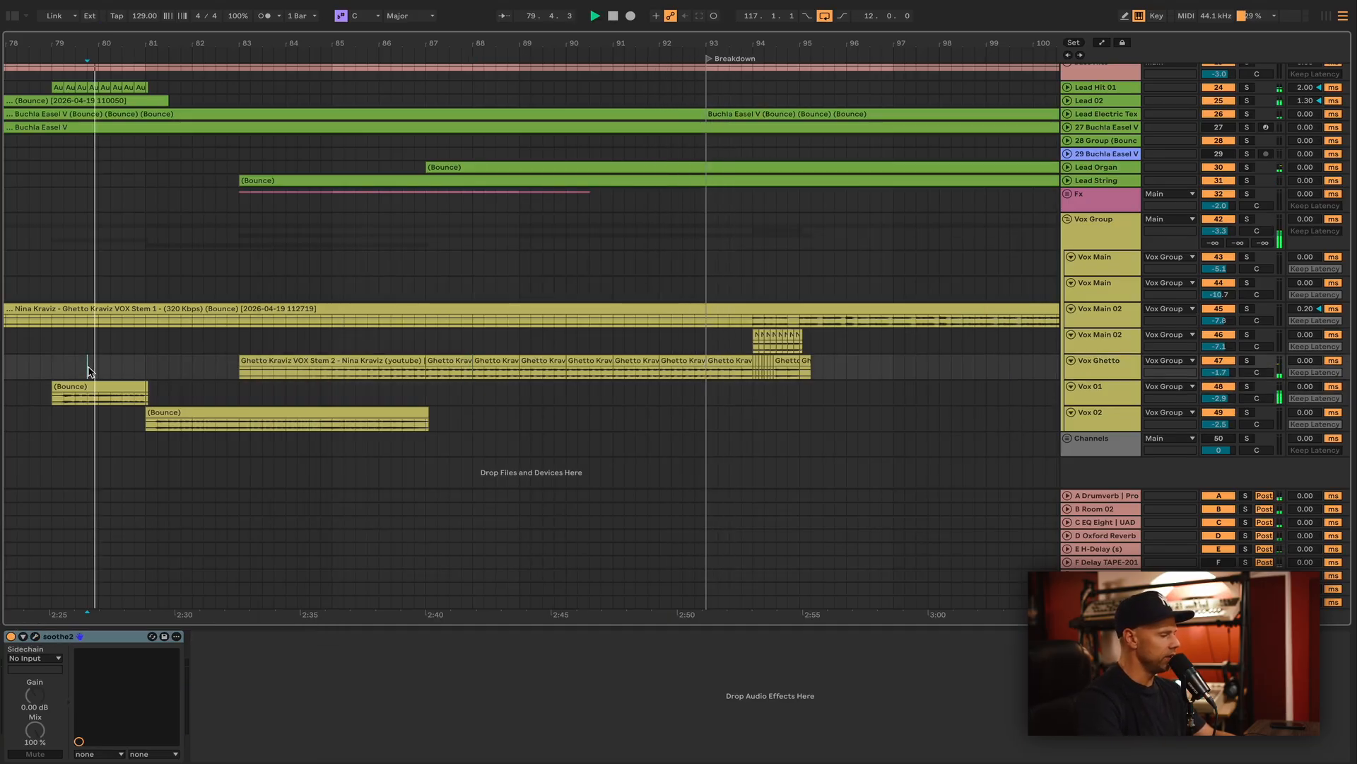
click(1112, 393)
click(1247, 386)
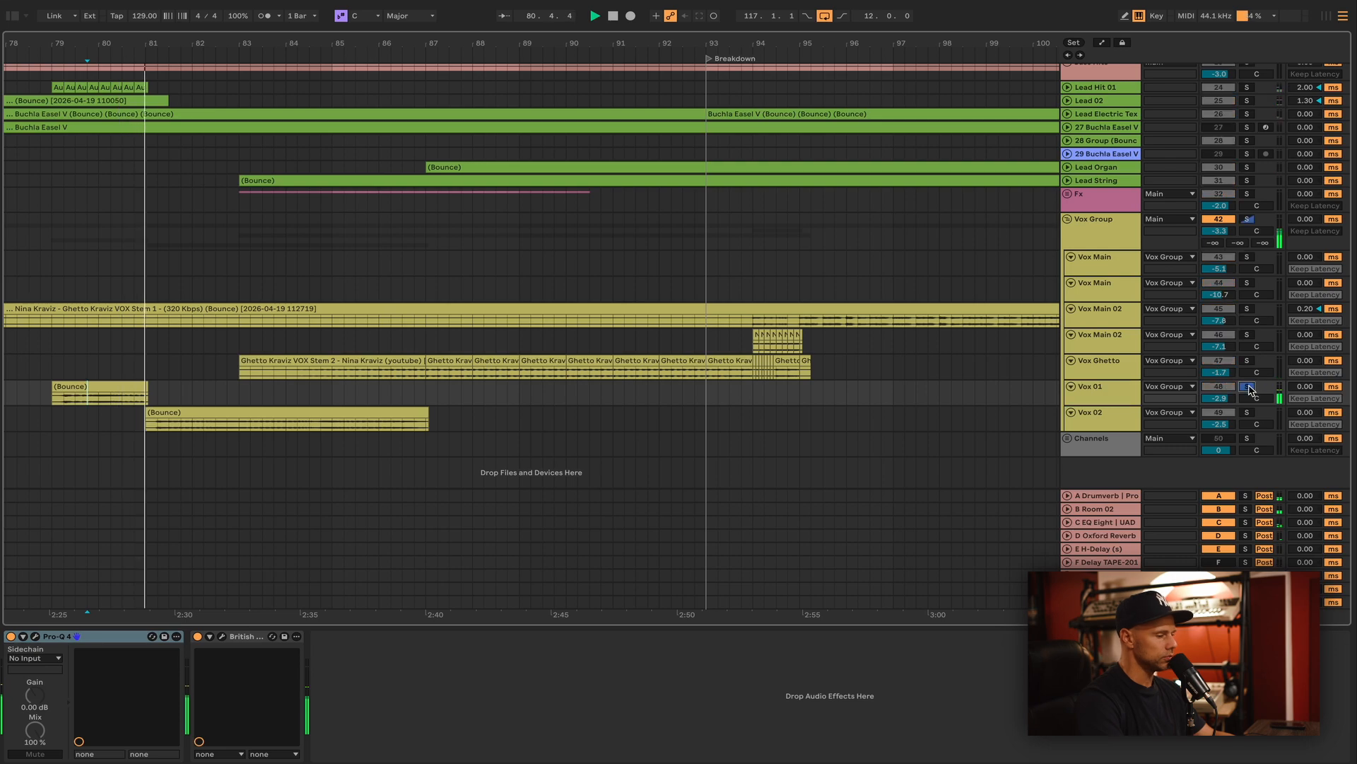
key(space)
key(space)
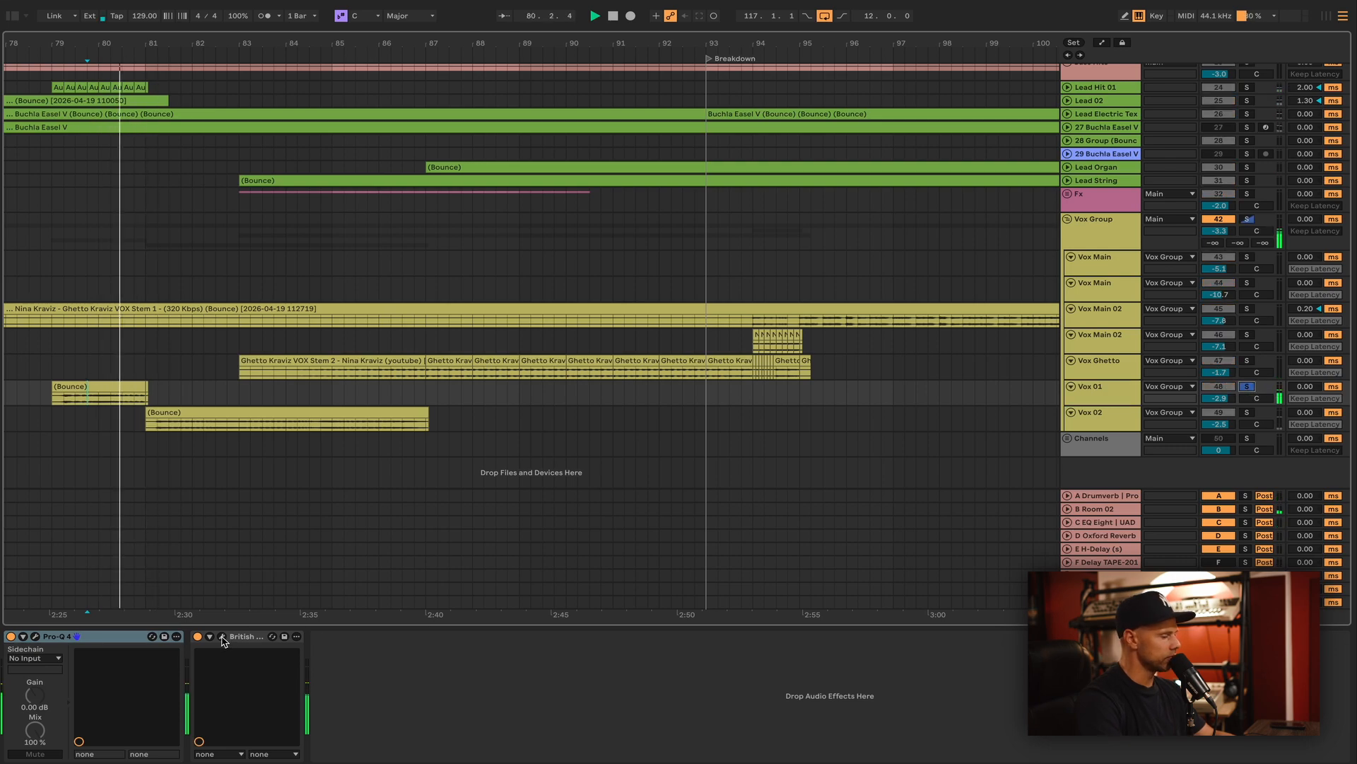
Examine Vox 01's British Class A Equalizer, compare the vocal with both EQs bypassed and enabled, and unsolo the track.
click(222, 636)
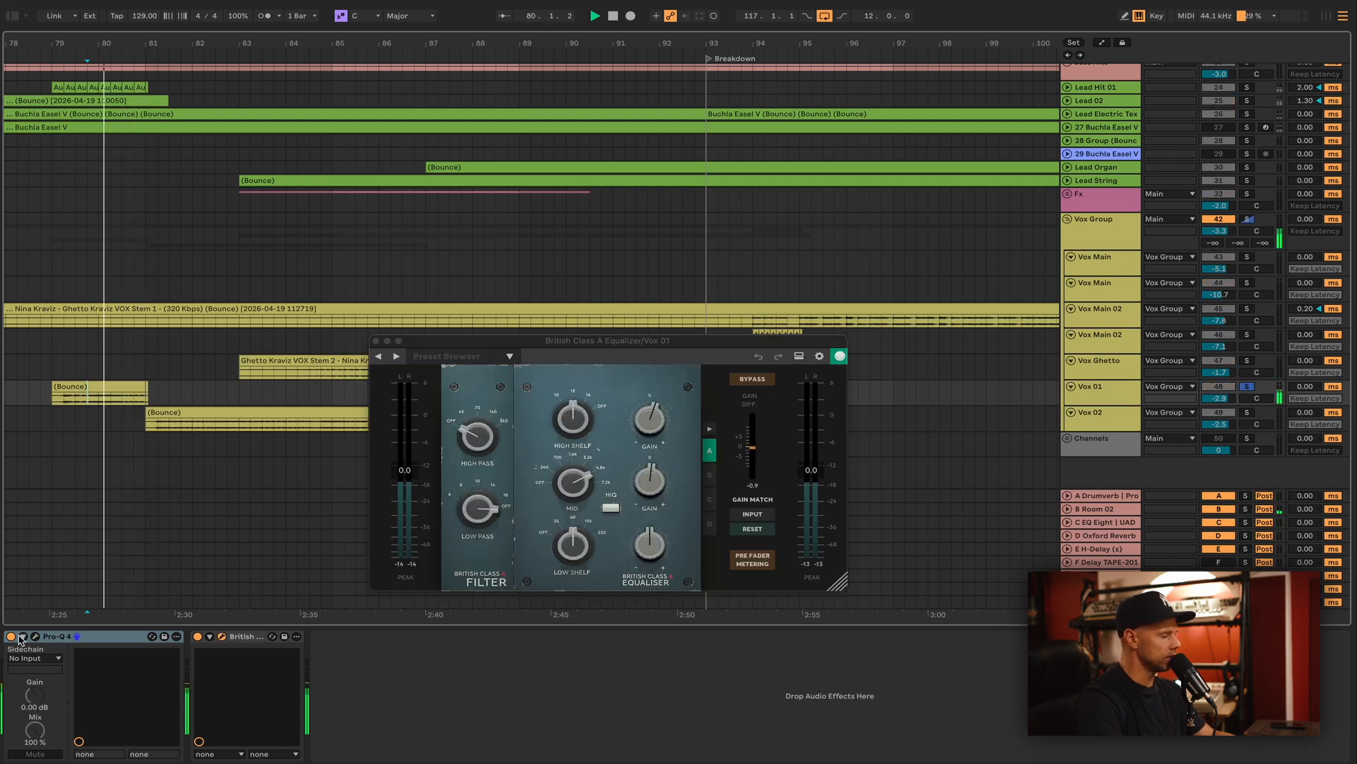
click(150, 640)
click(197, 636)
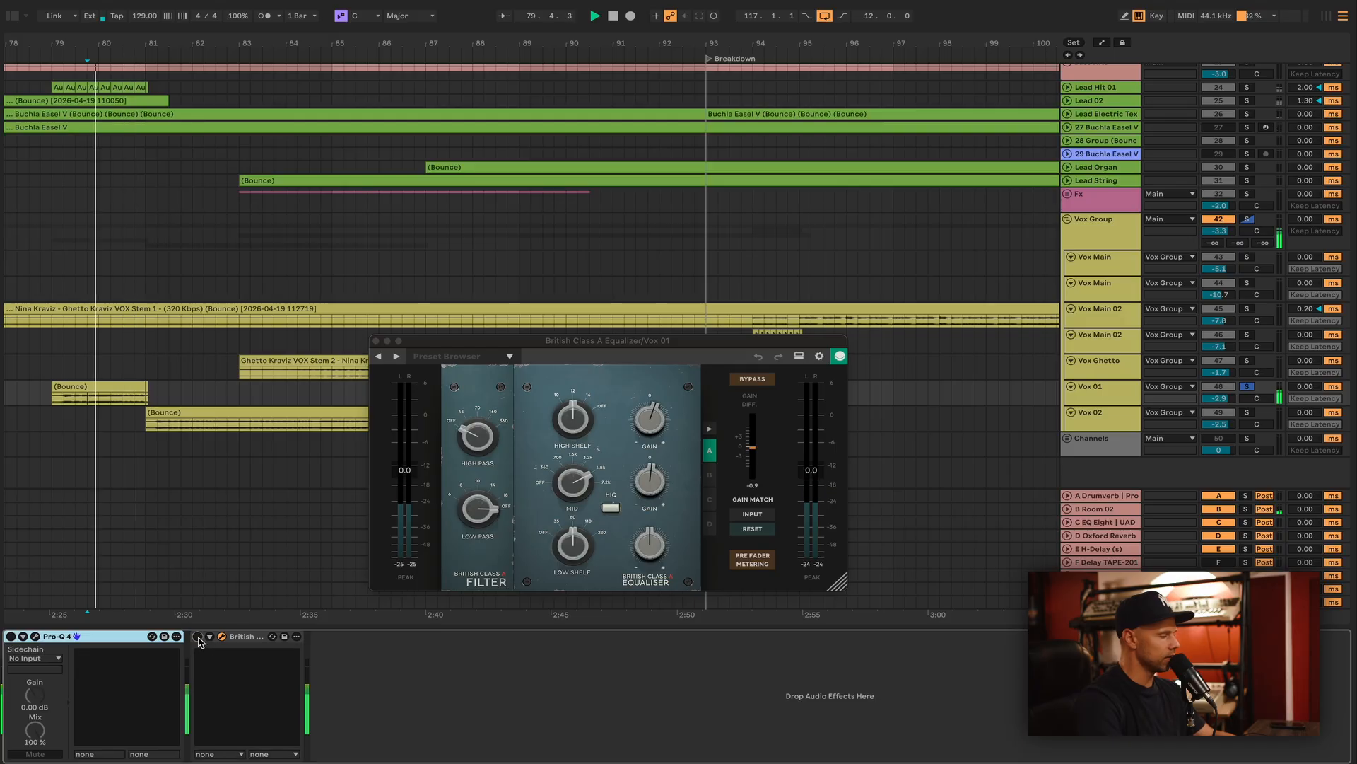
click(11, 637)
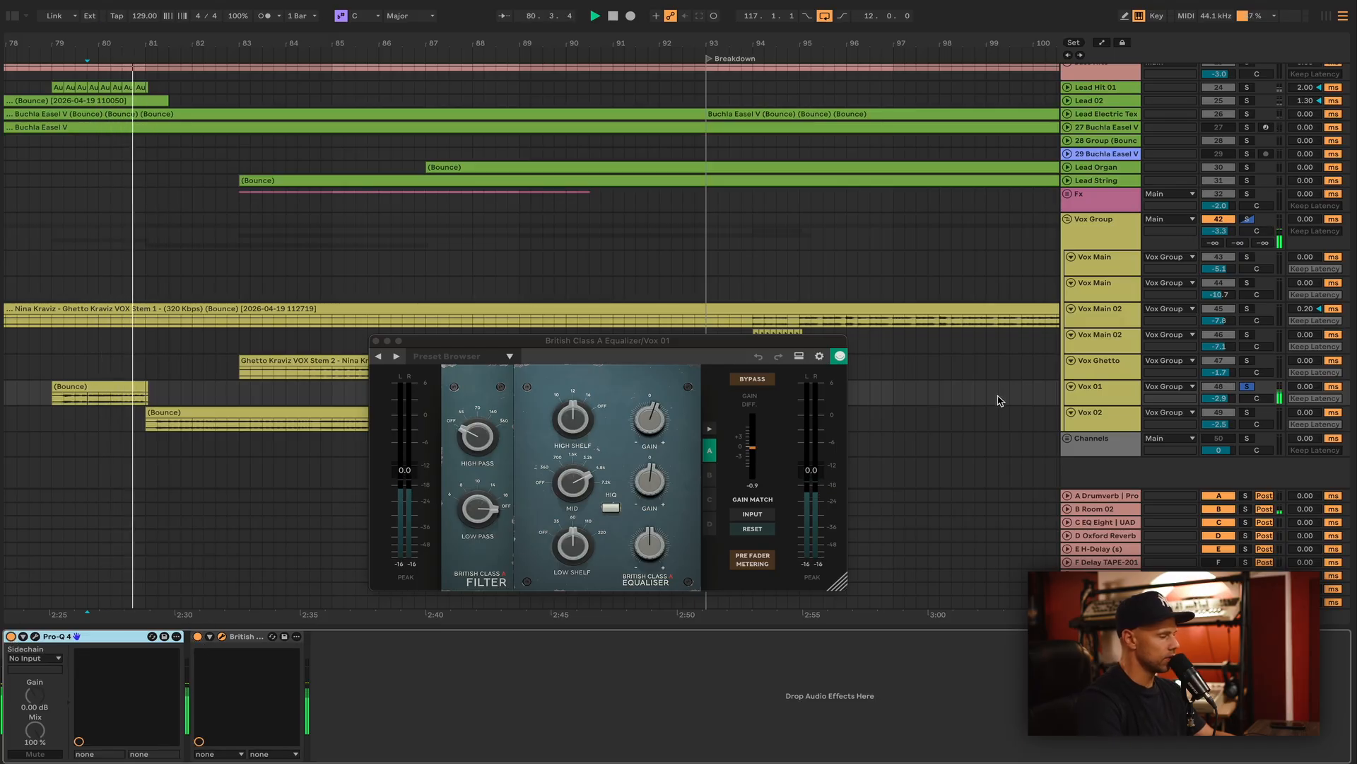
key(space)
click(1248, 387)
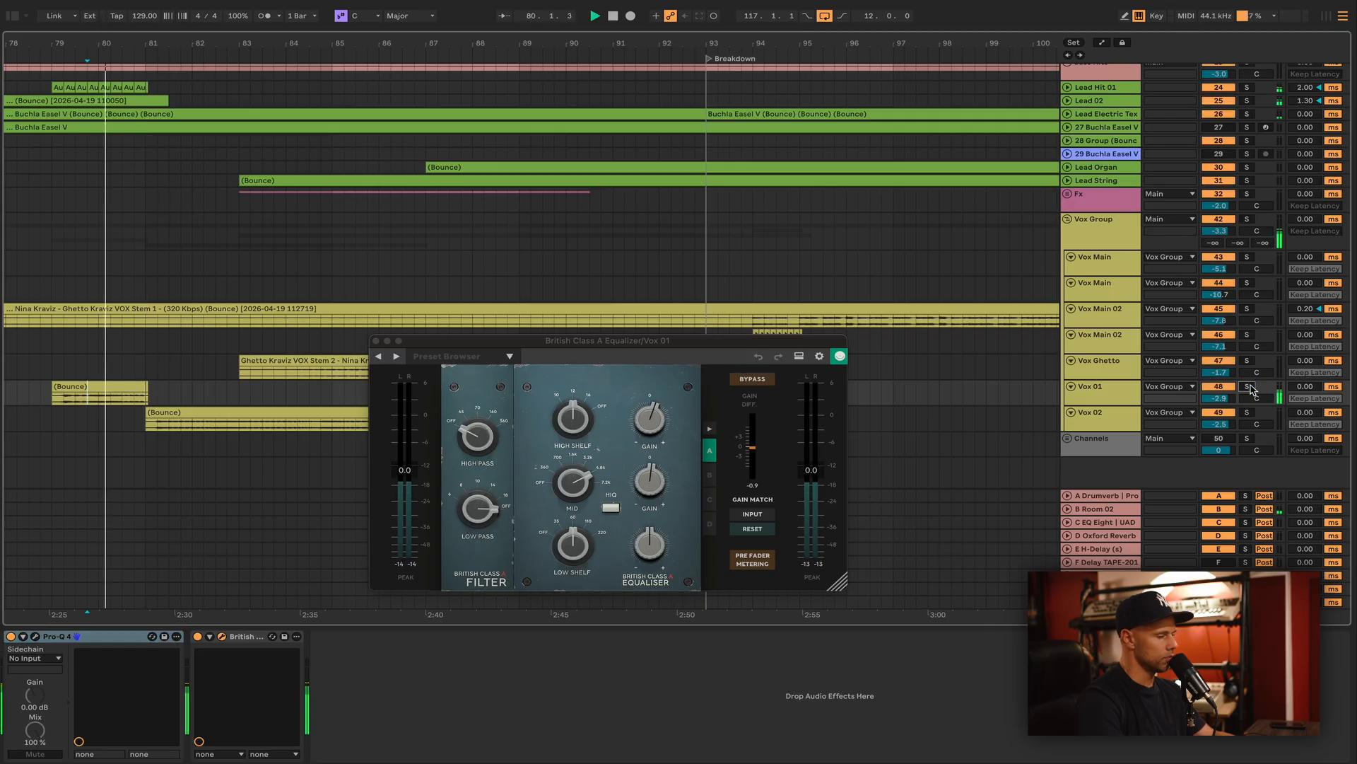
click(376, 342)
Examine the Pro-Q 4 bands on the Vox 02 track while its clip plays in the mix.
click(603, 424)
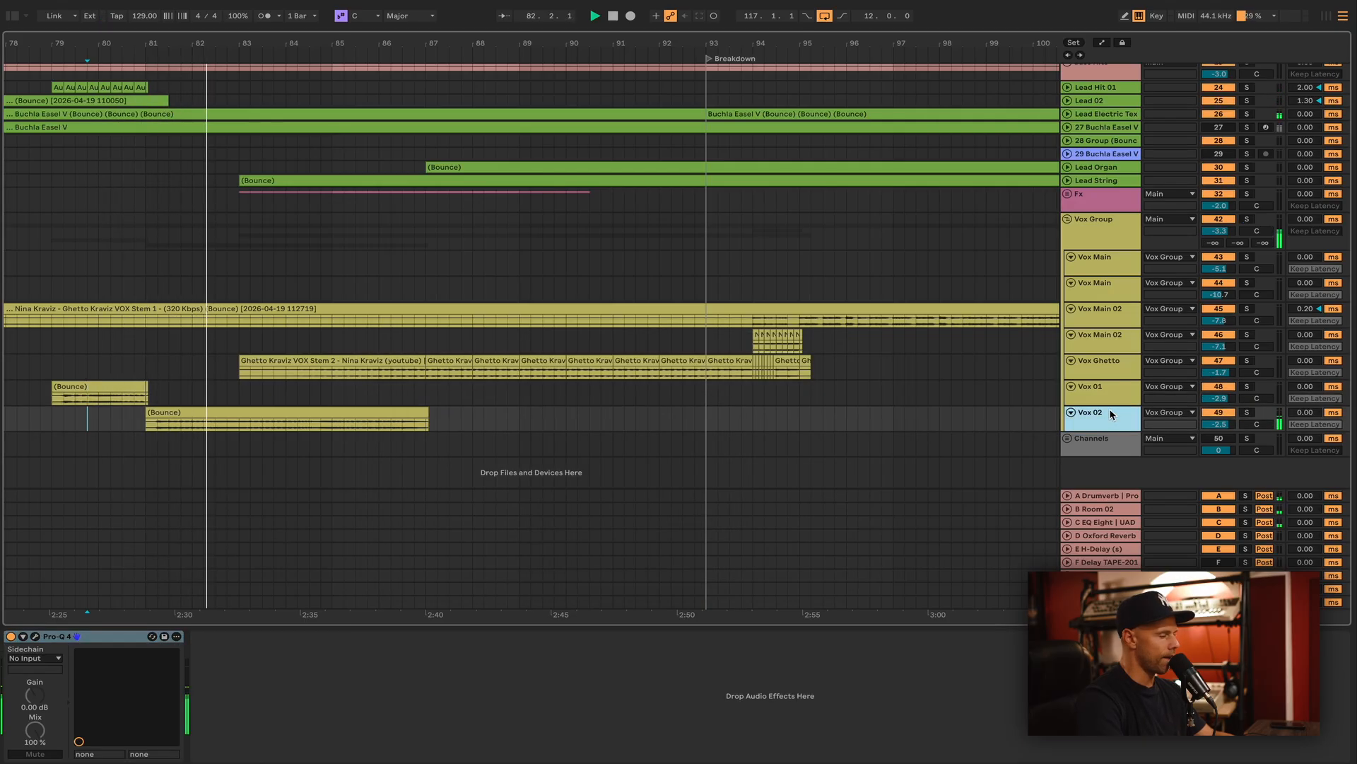
click(35, 636)
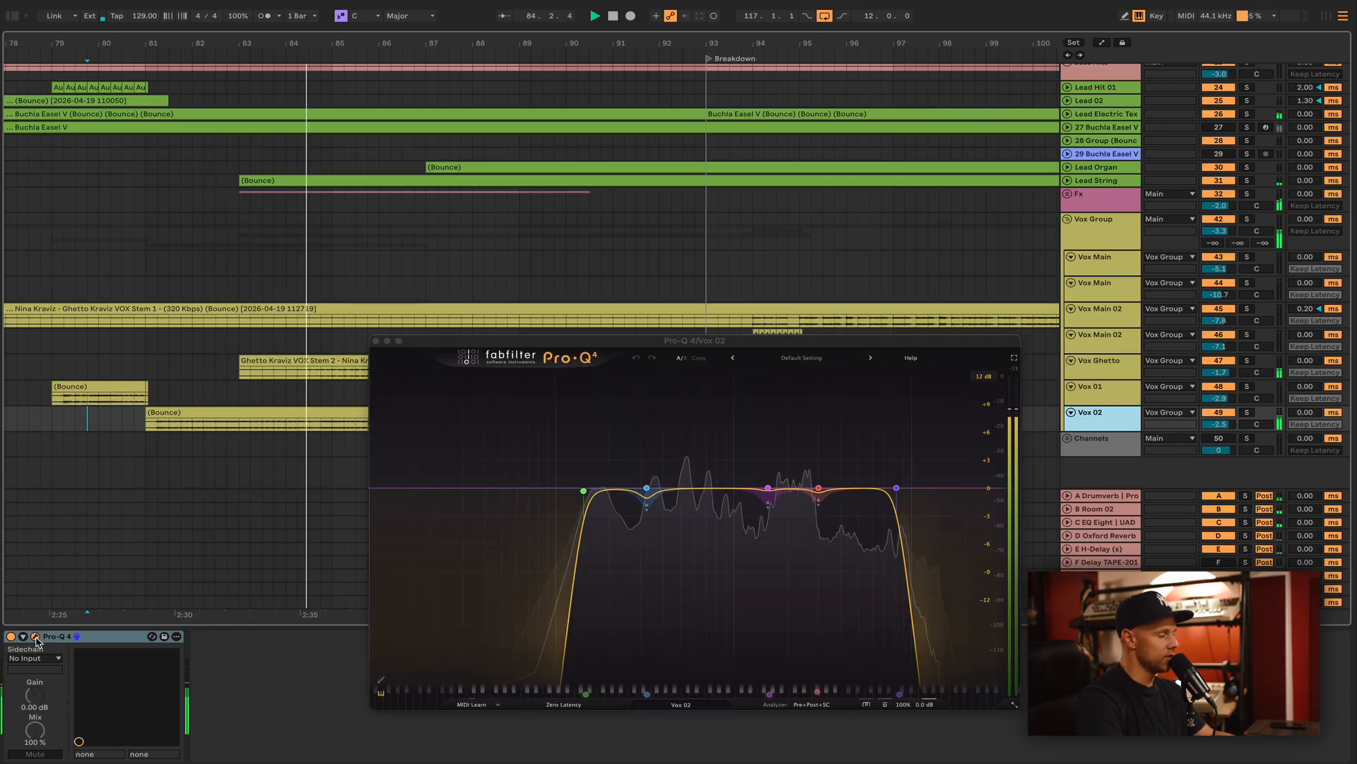
click(36, 637)
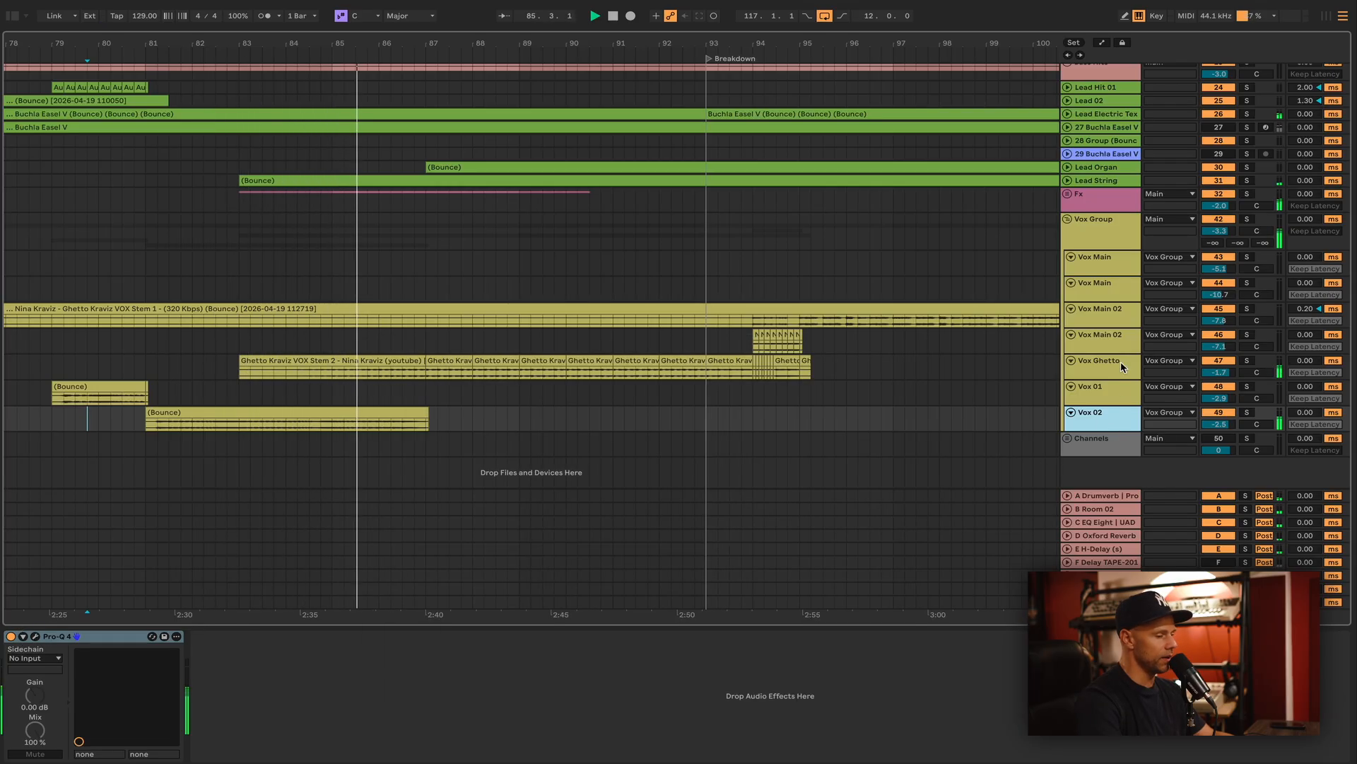
Show the Vox Group's own devices, fold the group and display the whole arrangement.
click(1095, 221)
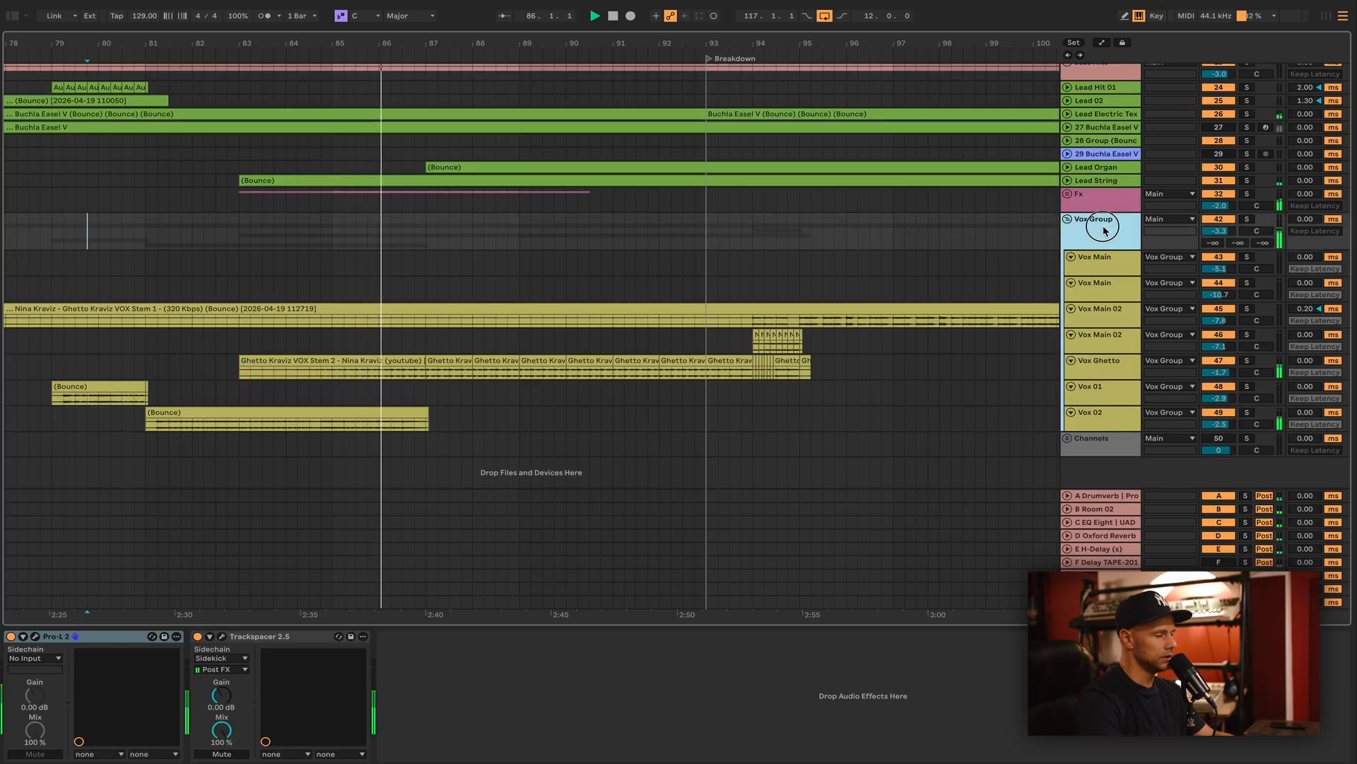
click(1068, 219)
drag(689, 52, 689, 6)
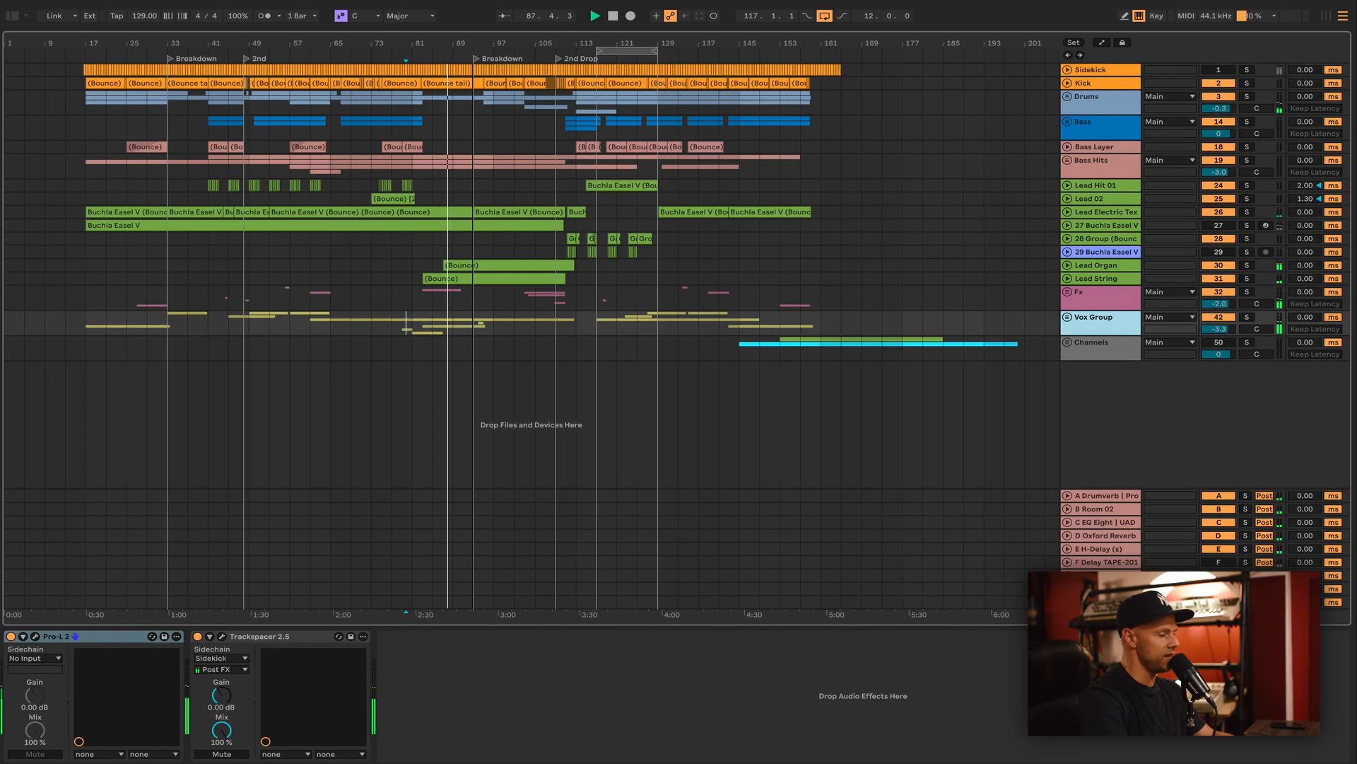
Turn on return track F Delay TAPE-201, unfold it and play the song from bar 113.
click(1218, 562)
click(1120, 564)
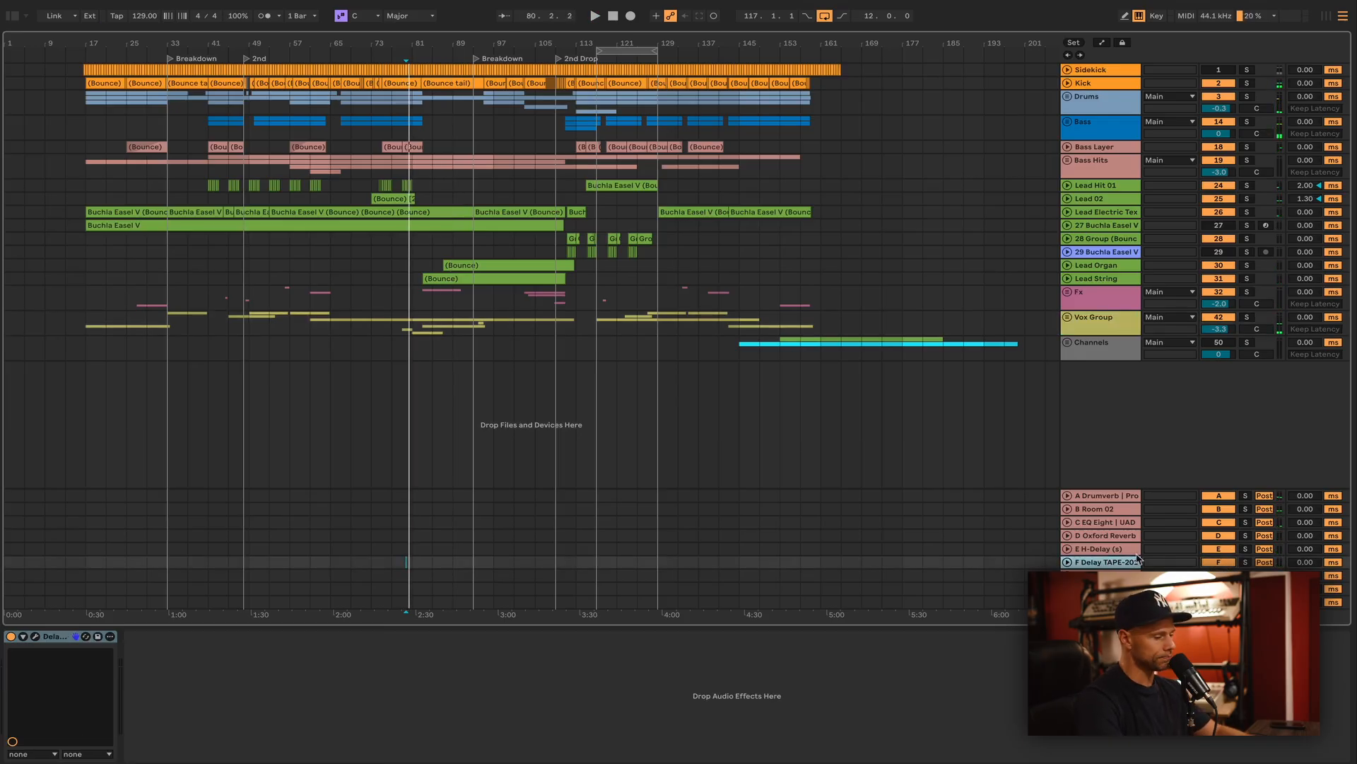
click(1067, 563)
click(581, 300)
key(space)
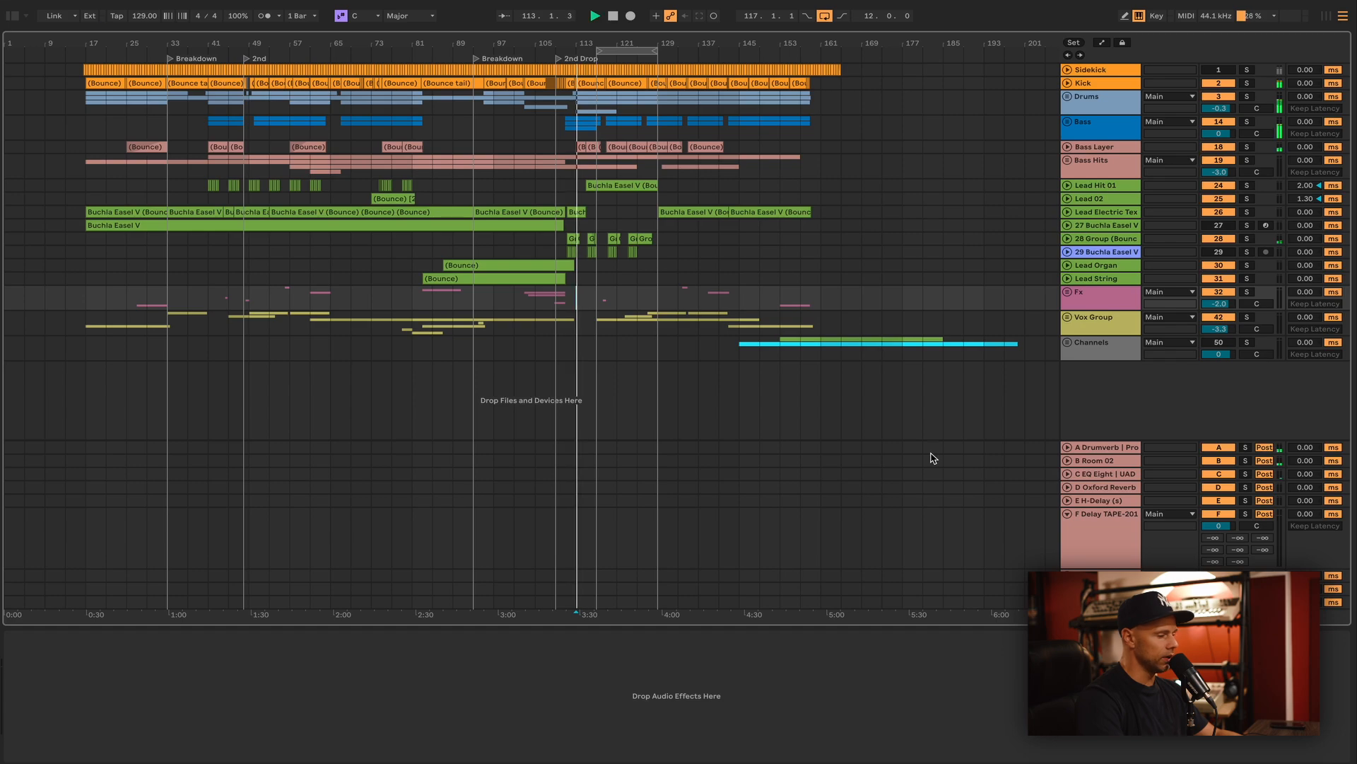
click(1119, 551)
Examine the Delay TAPE-201 plug-in on return F and display its Repeat Rate Left automation.
click(1102, 43)
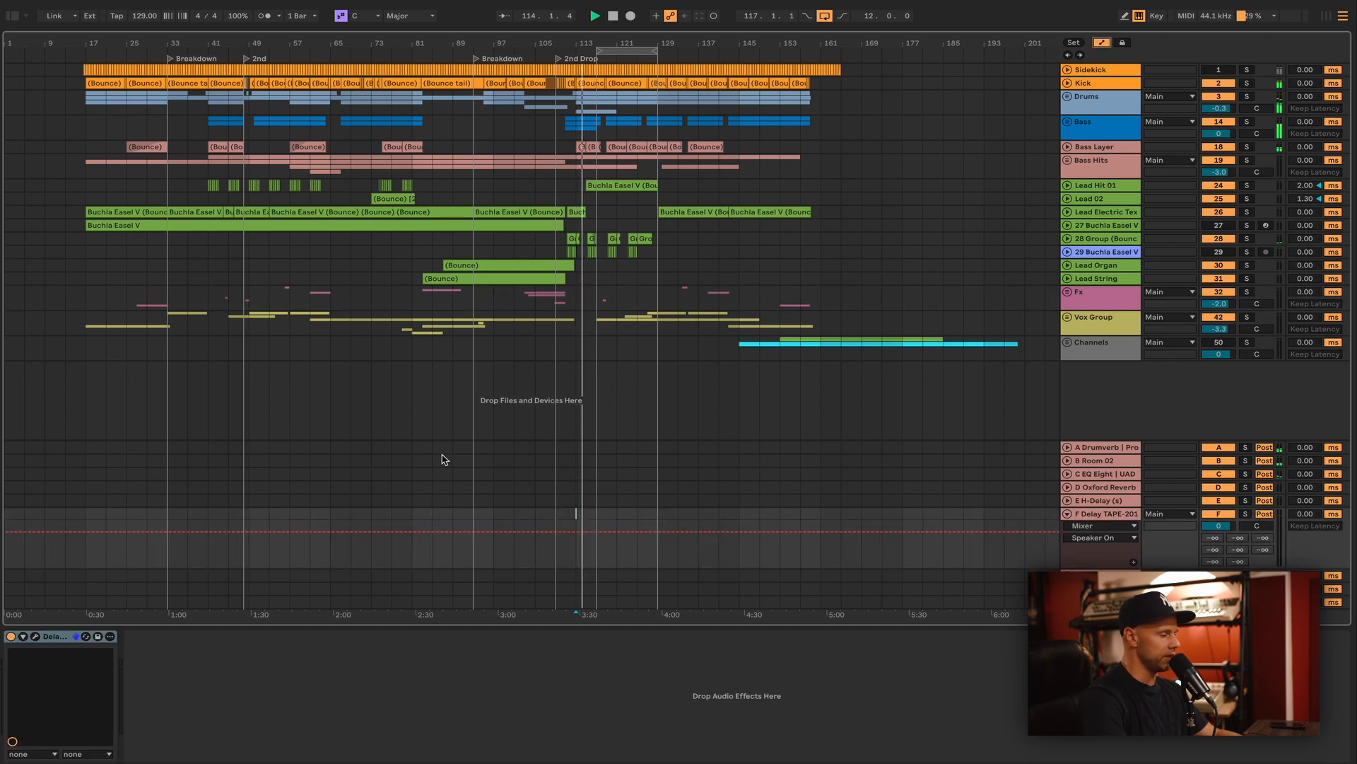
click(35, 636)
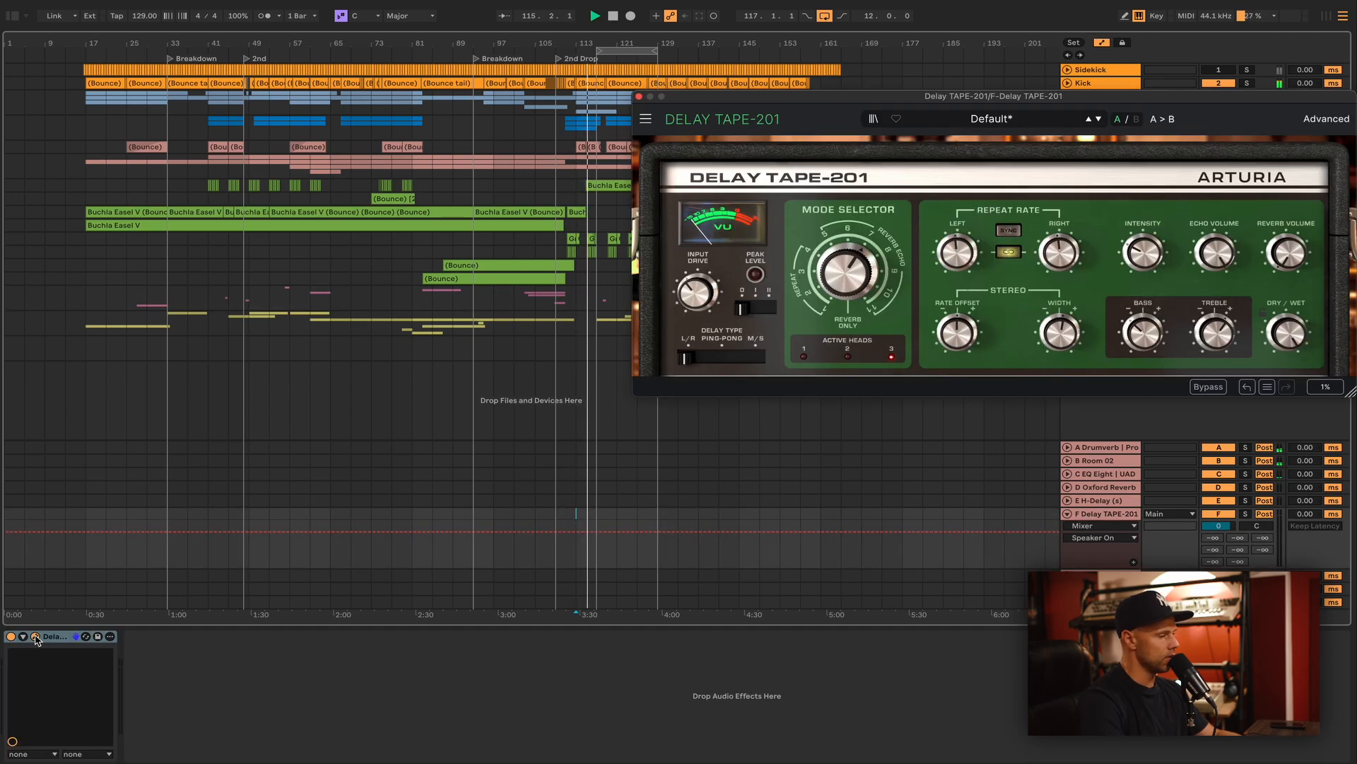
drag(863, 106, 500, 489)
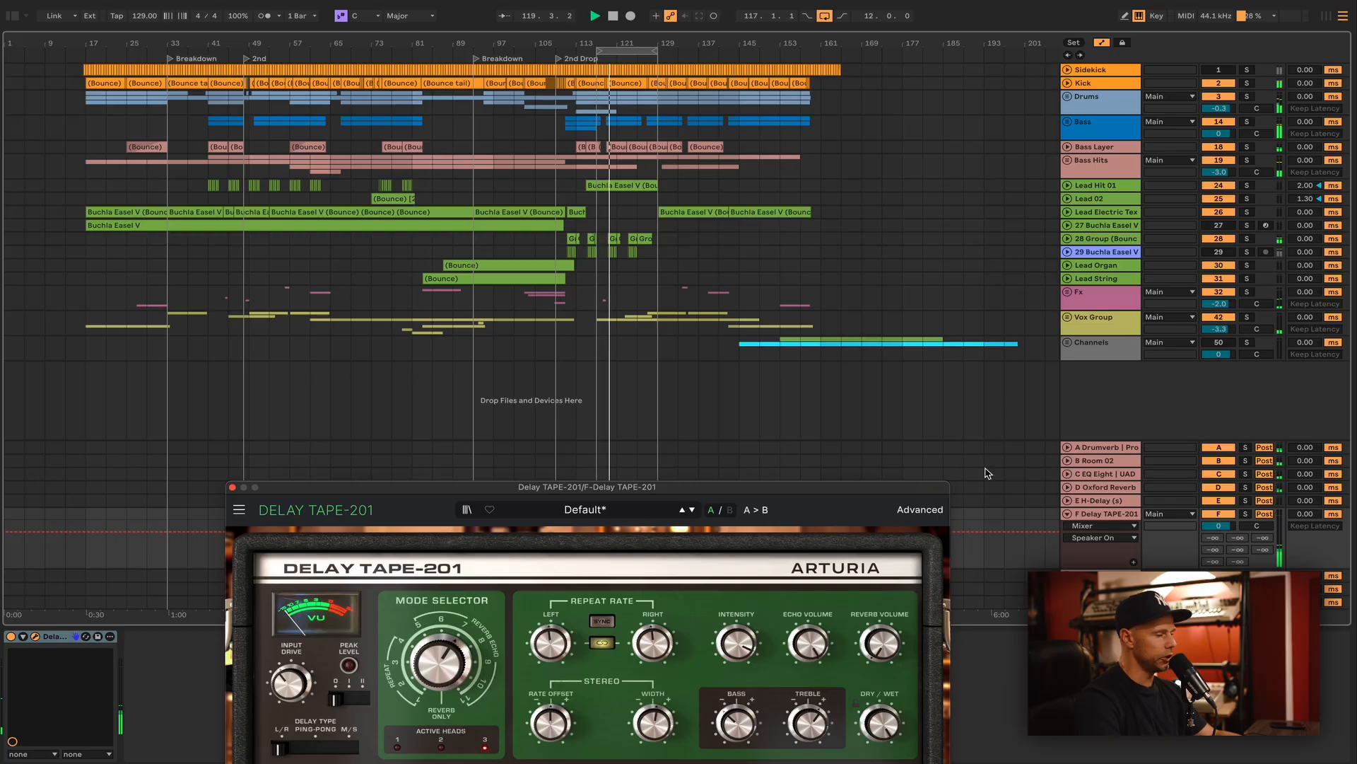
click(1111, 515)
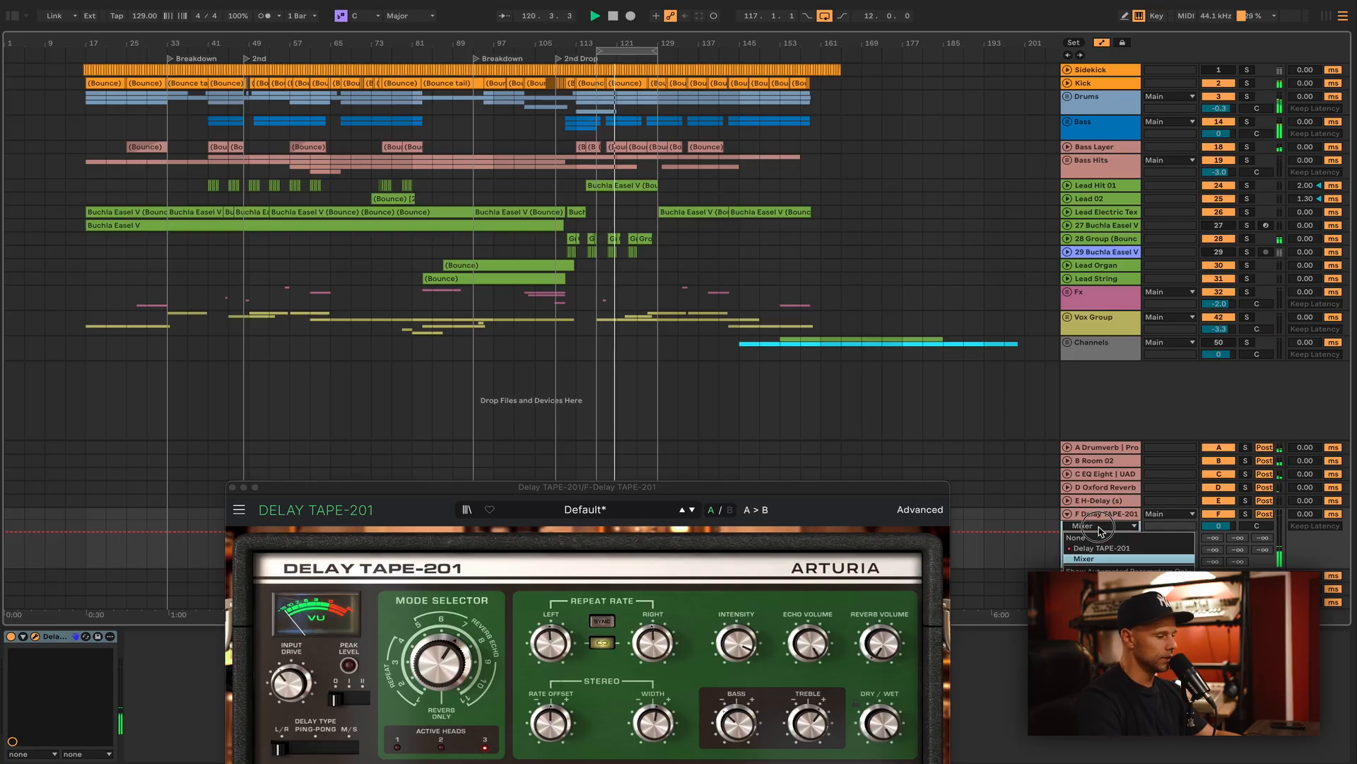
drag(823, 486, 742, 53)
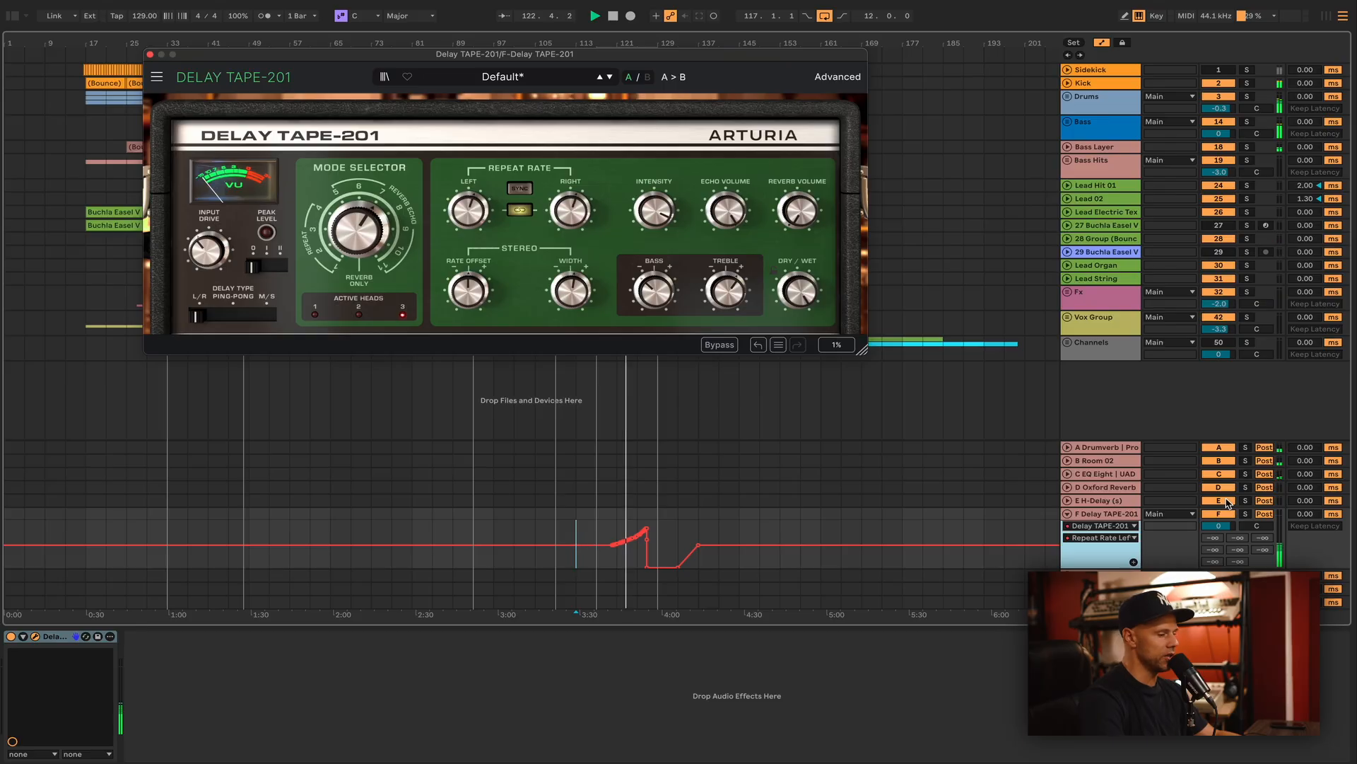
Solo return F Delay TAPE-201 to hear only the delay during playback, and unsolo it.
click(1246, 514)
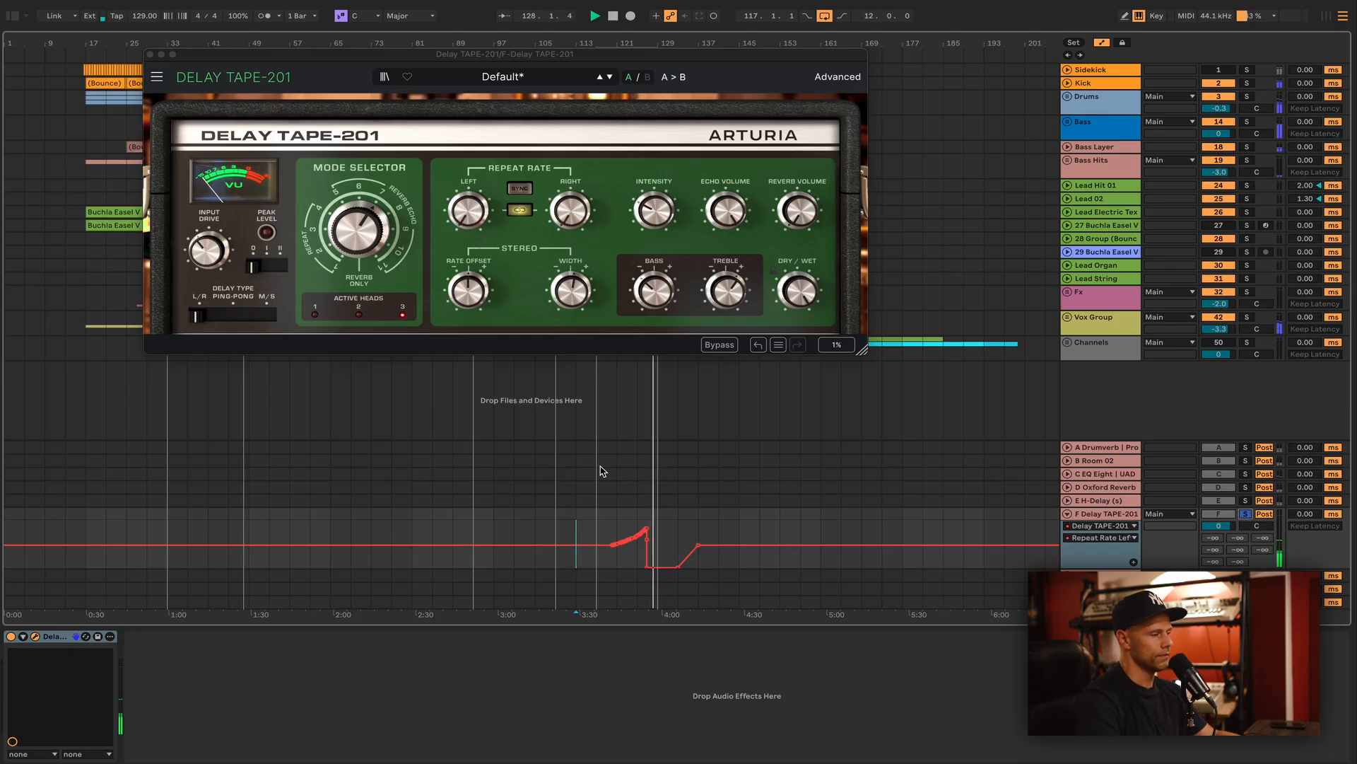
drag(599, 50, 915, 323)
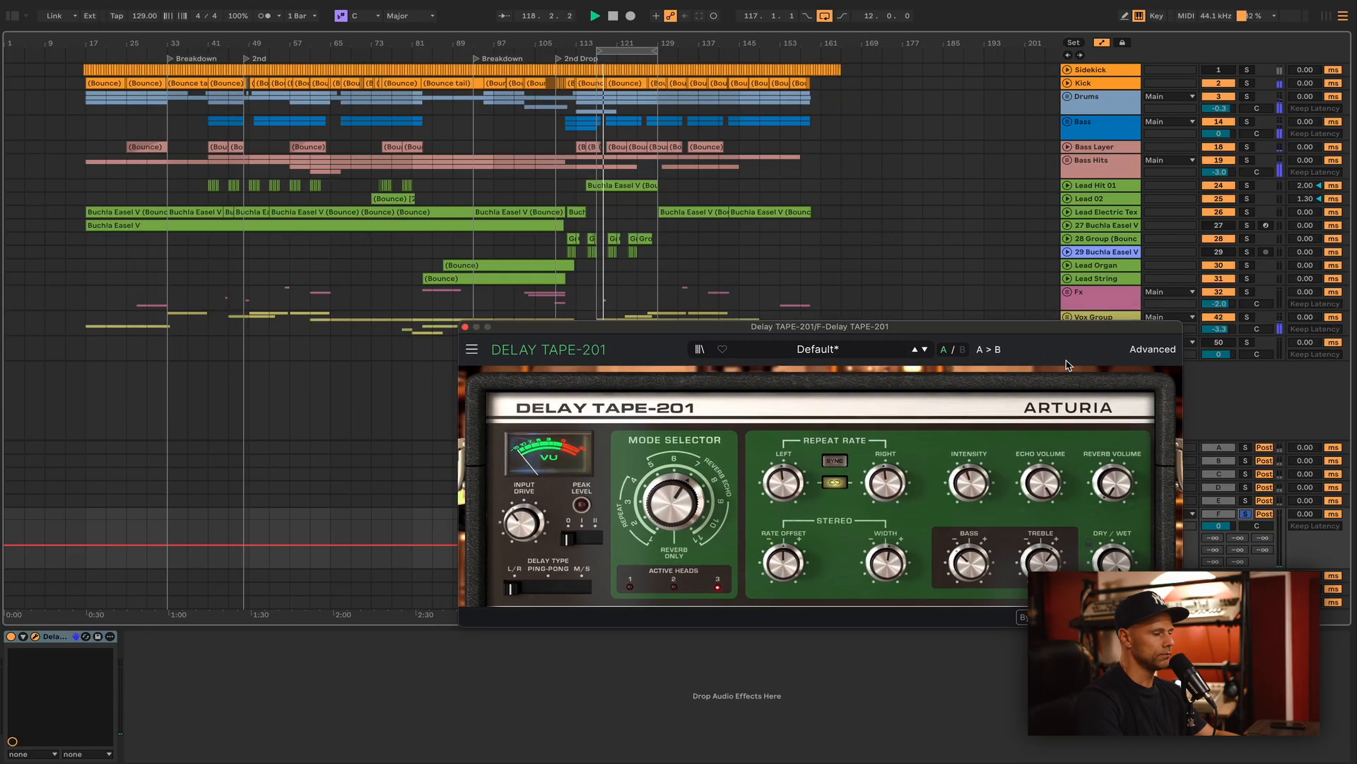
click(1247, 519)
Close the delay plug-in, play through the Repeat Rate Left automation rise from about bar 120, and fold return F.
drag(637, 39, 552, 258)
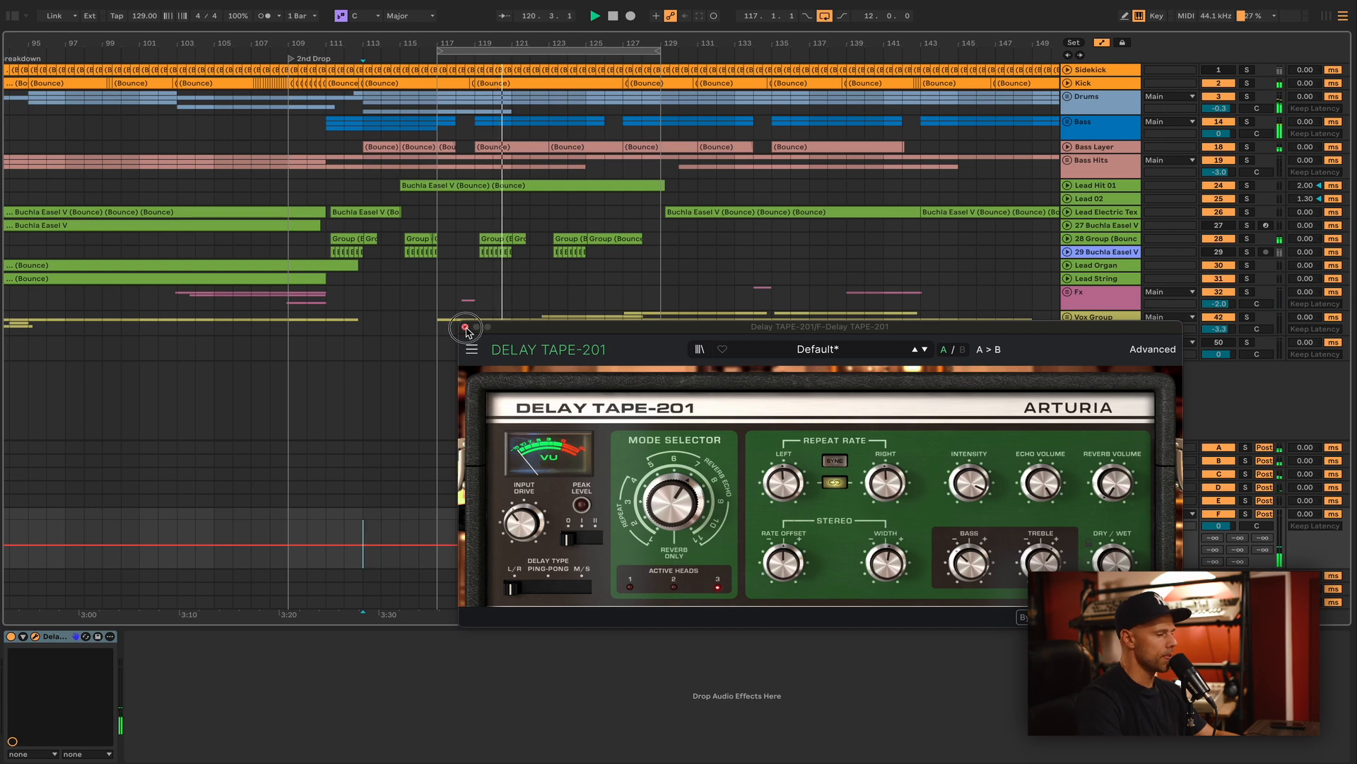
click(466, 330)
key(space)
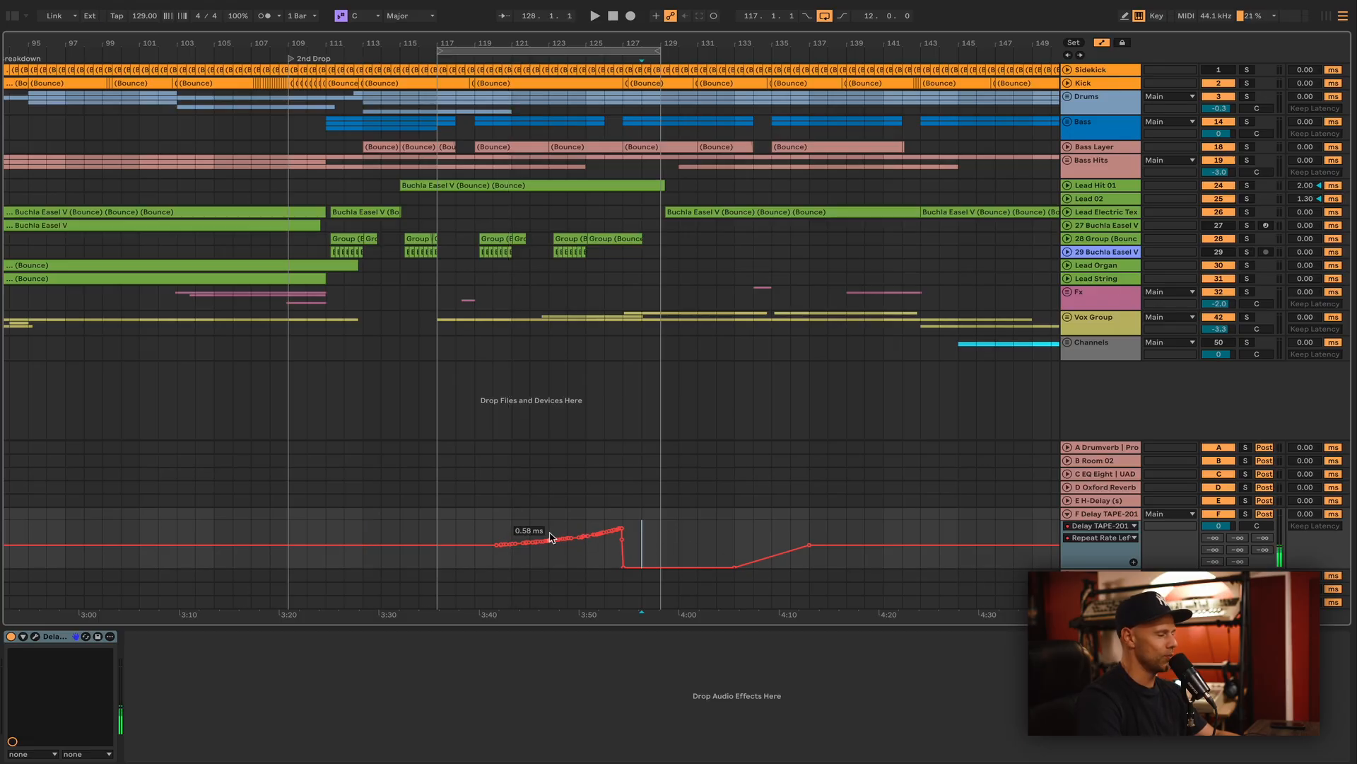
key(space)
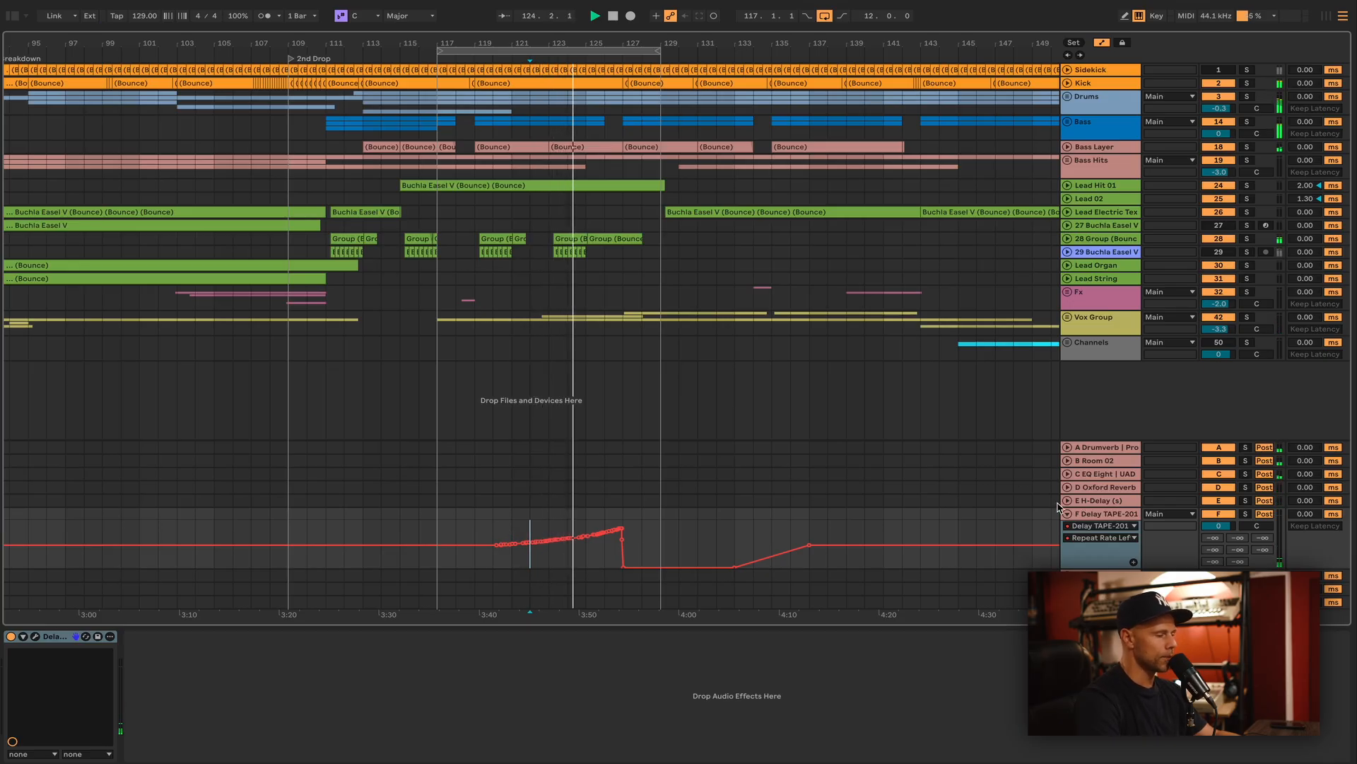
click(497, 530)
key(space)
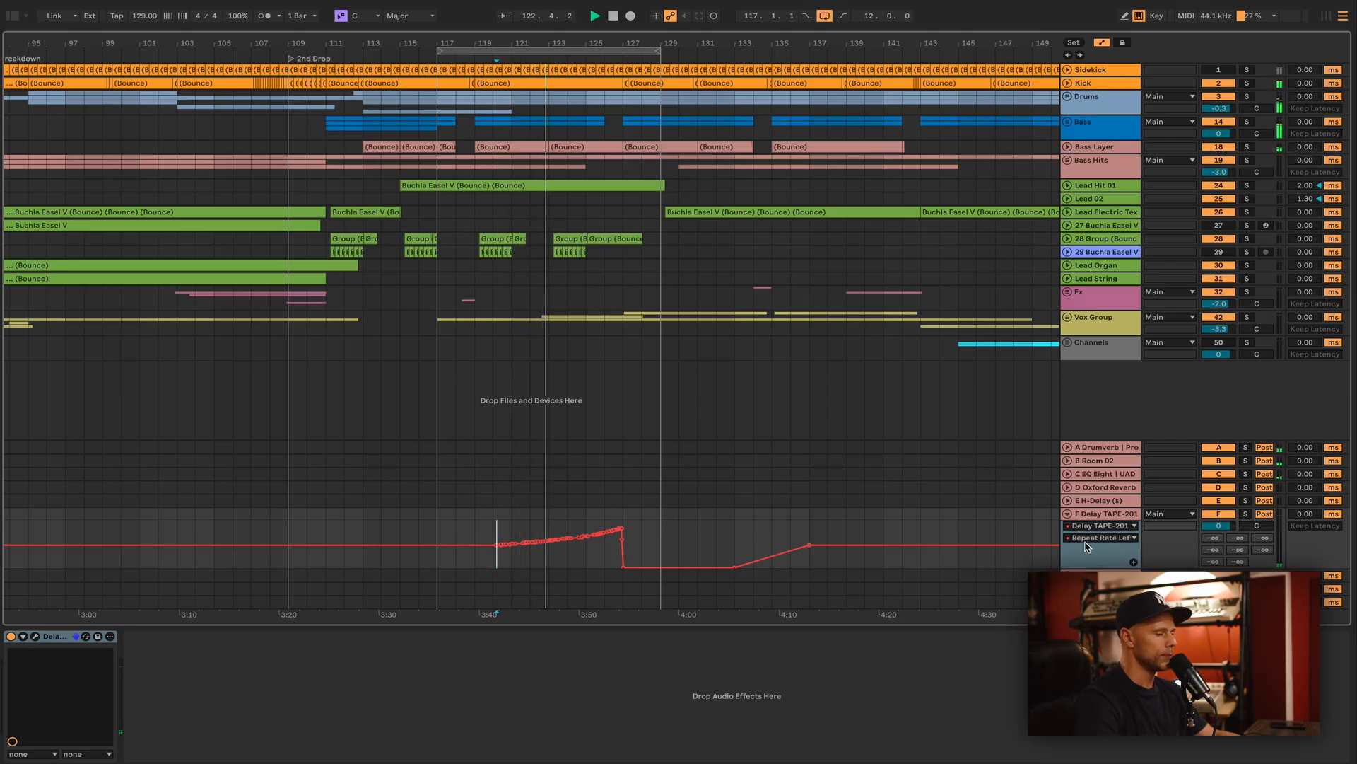
click(1067, 514)
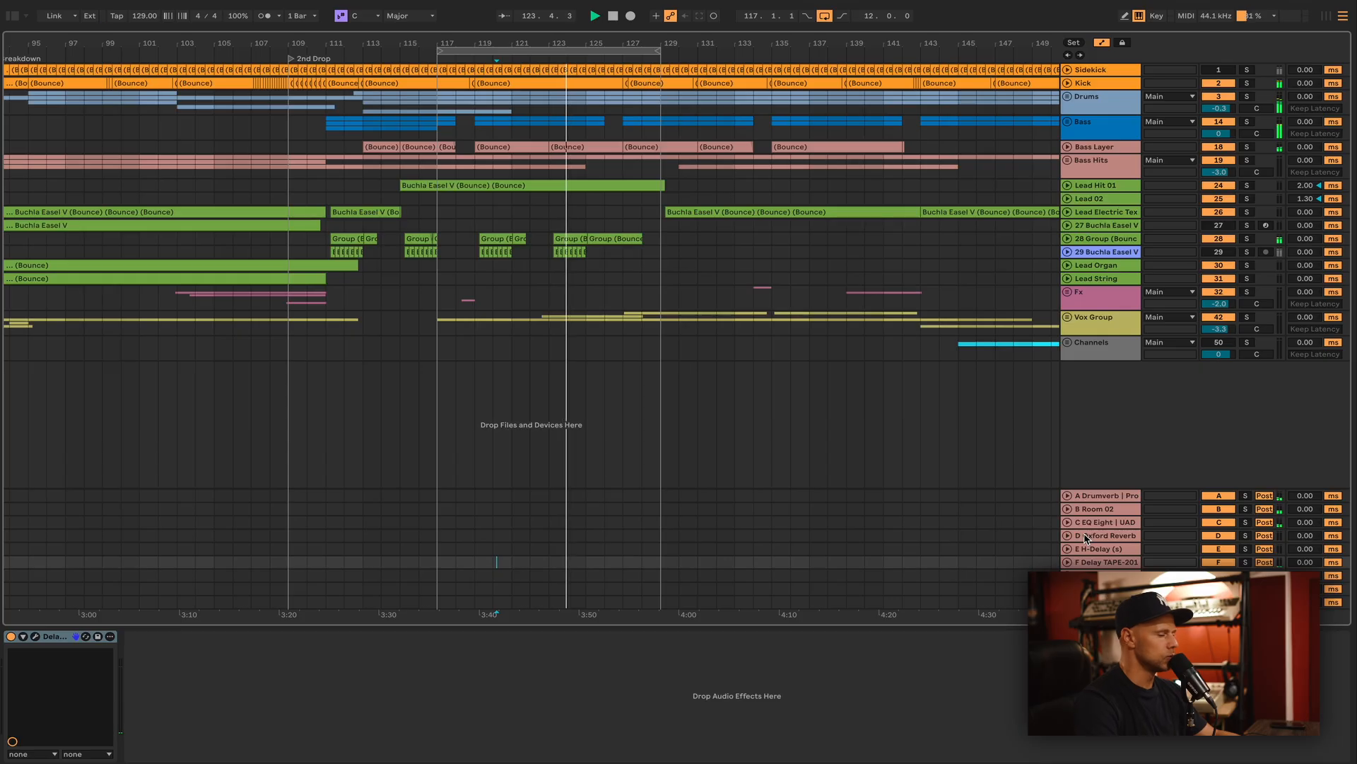
Extend the loop to bar 143, play on past bar 130 and review return F's Repeat Rate Left automation before folding the track again.
drag(665, 57, 929, 280)
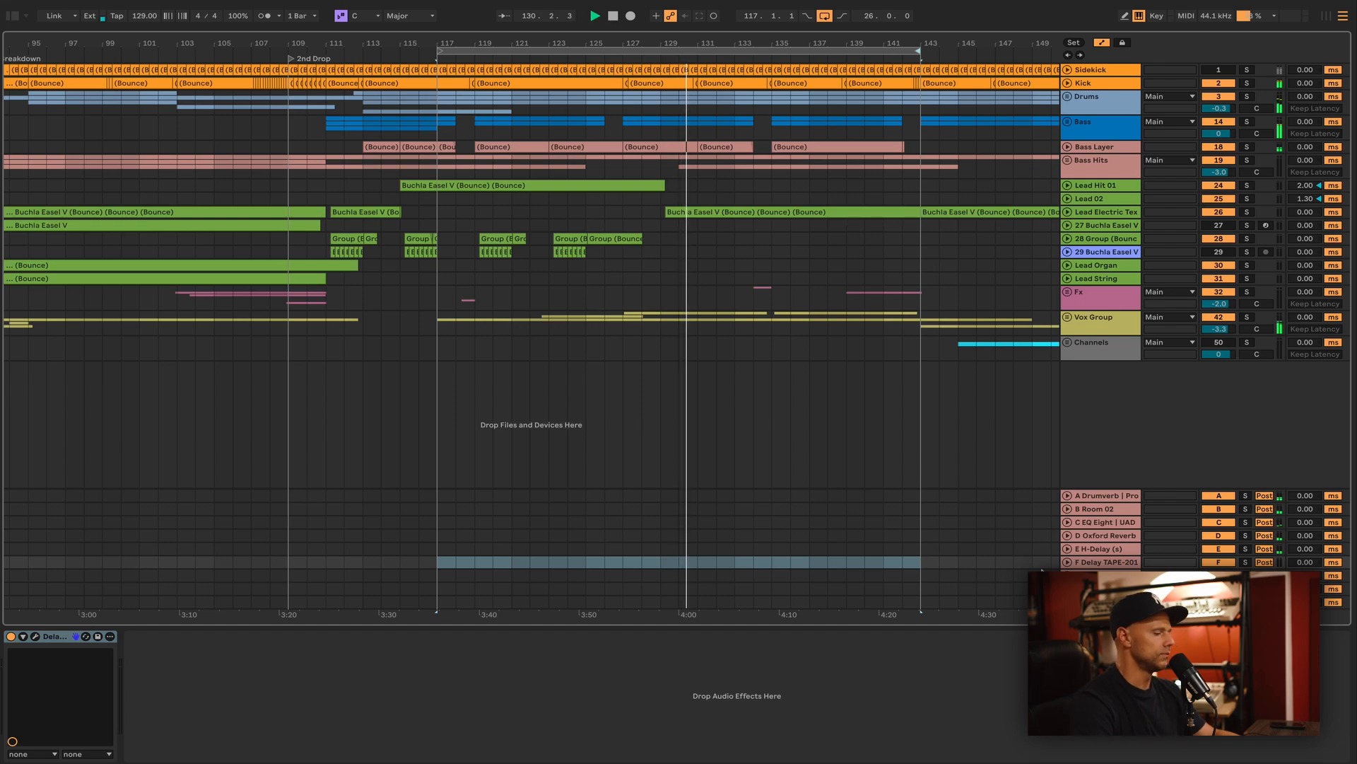
click(1068, 562)
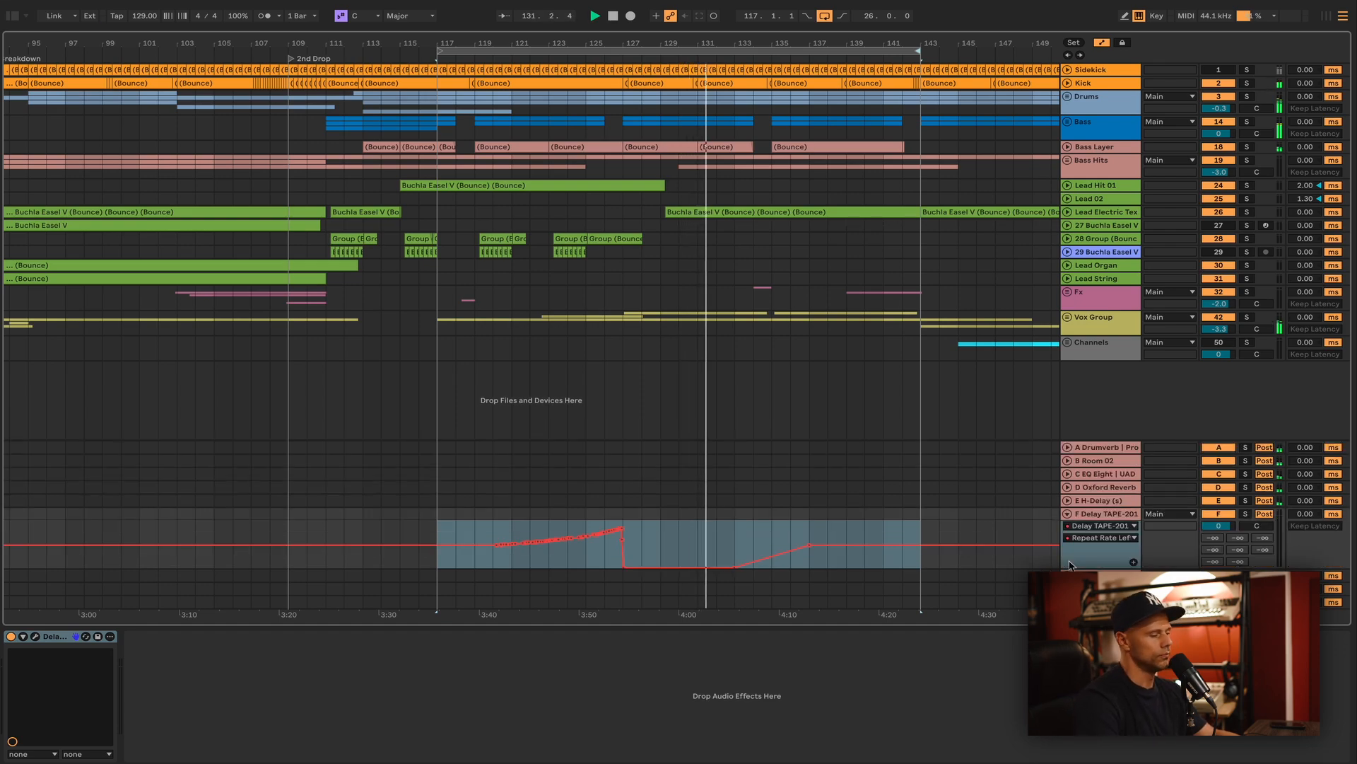
click(1067, 514)
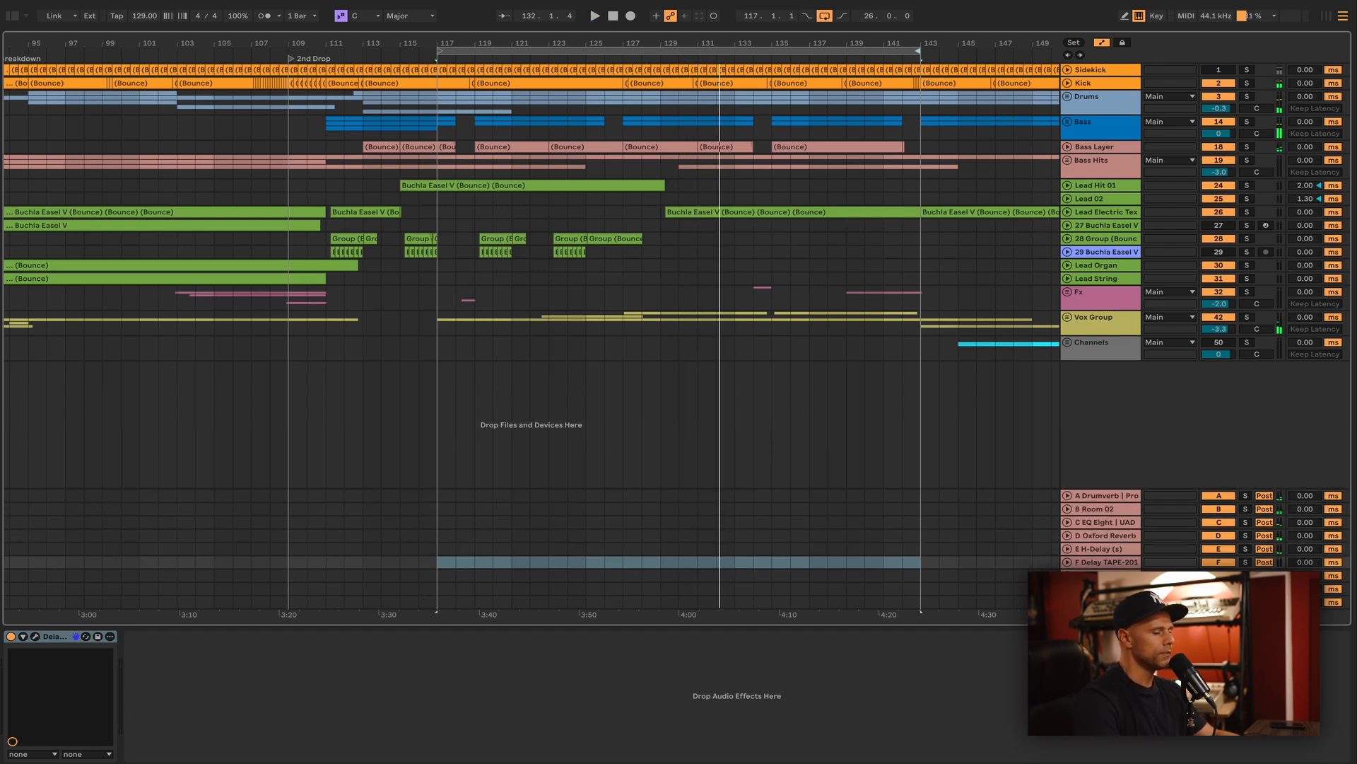
Play return H Black Box Anal soloed, extend the loop start back to bar 113 and open its MixHead plug-in.
click(1100, 588)
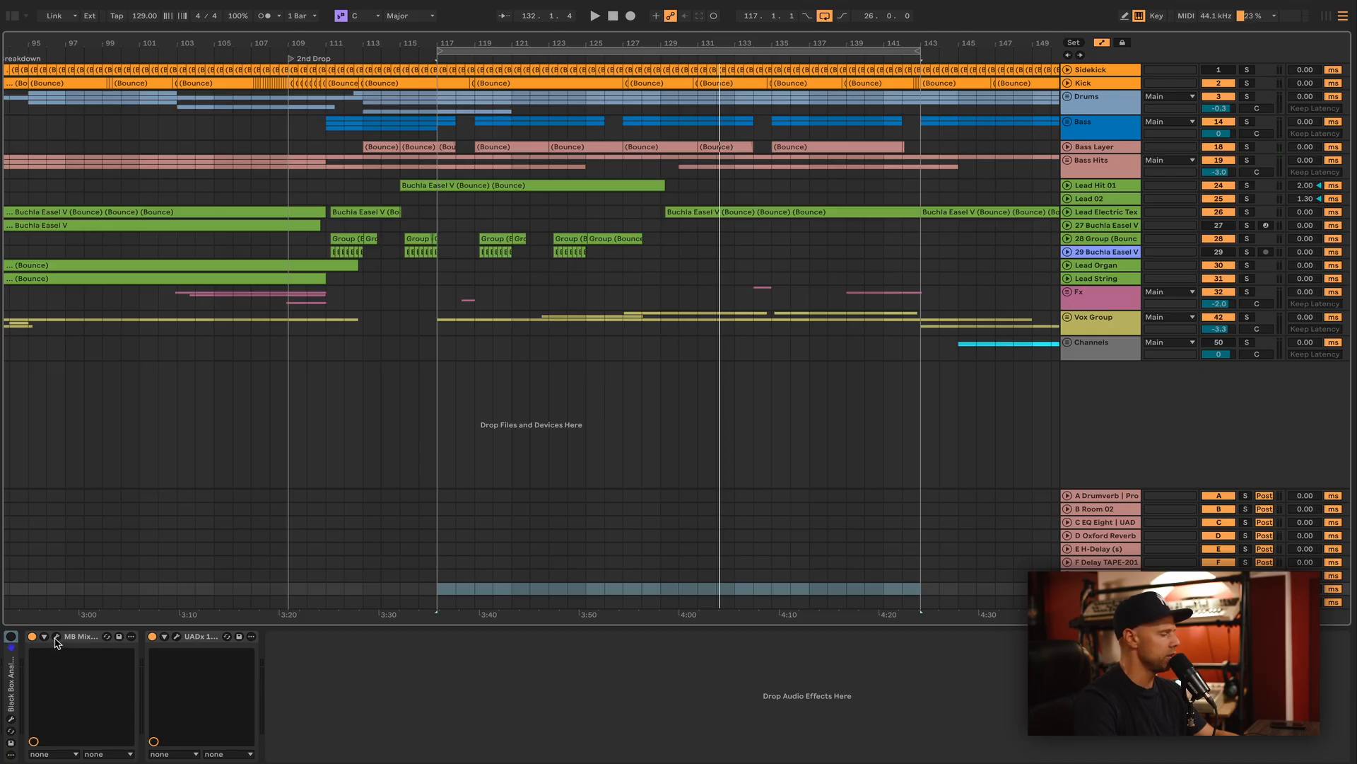
key(space)
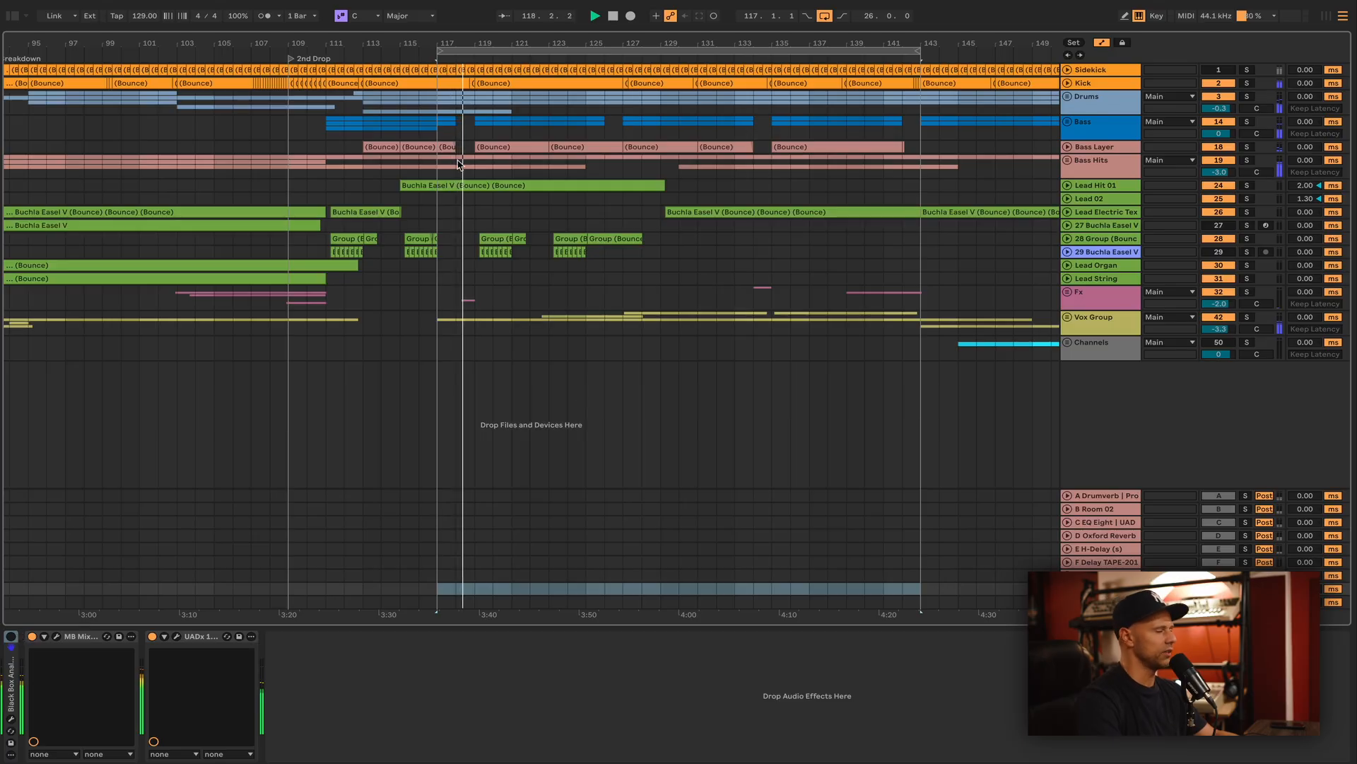
drag(442, 50, 363, 50)
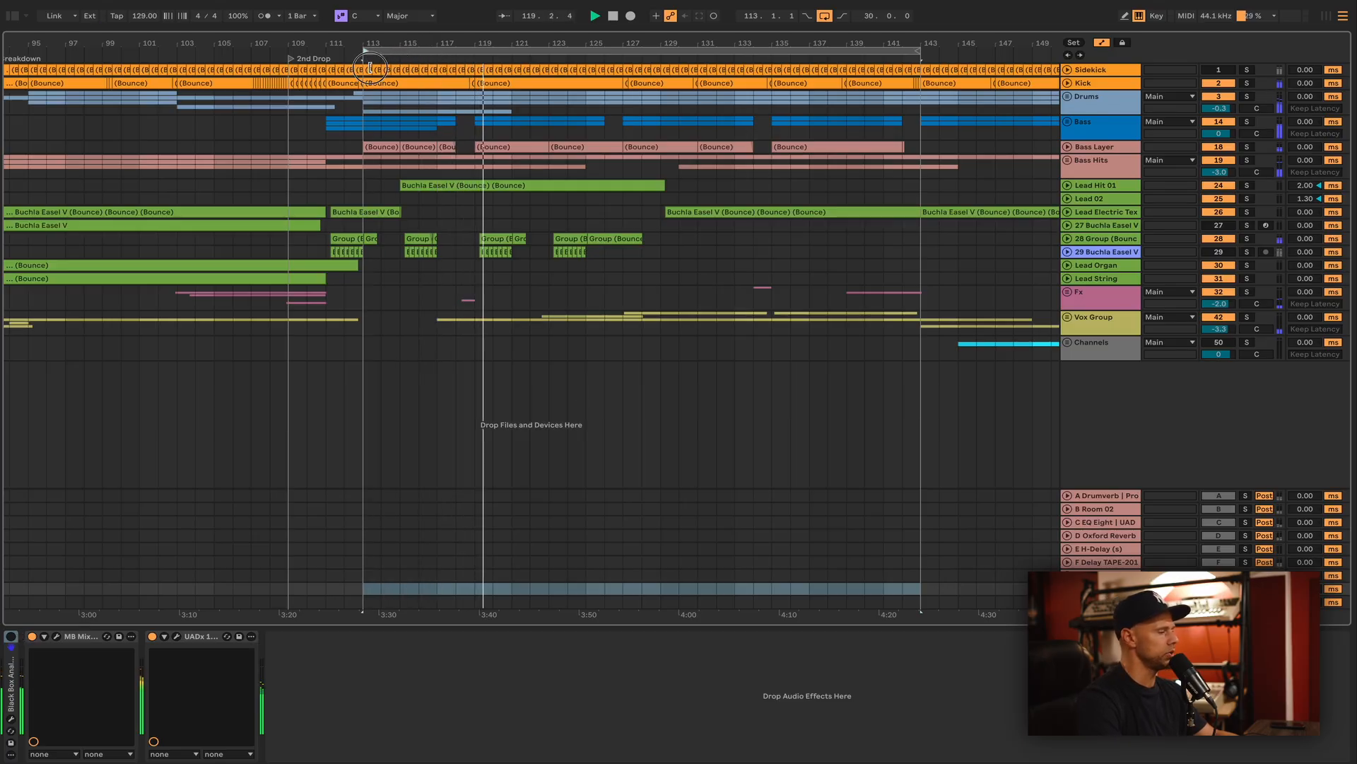
click(57, 636)
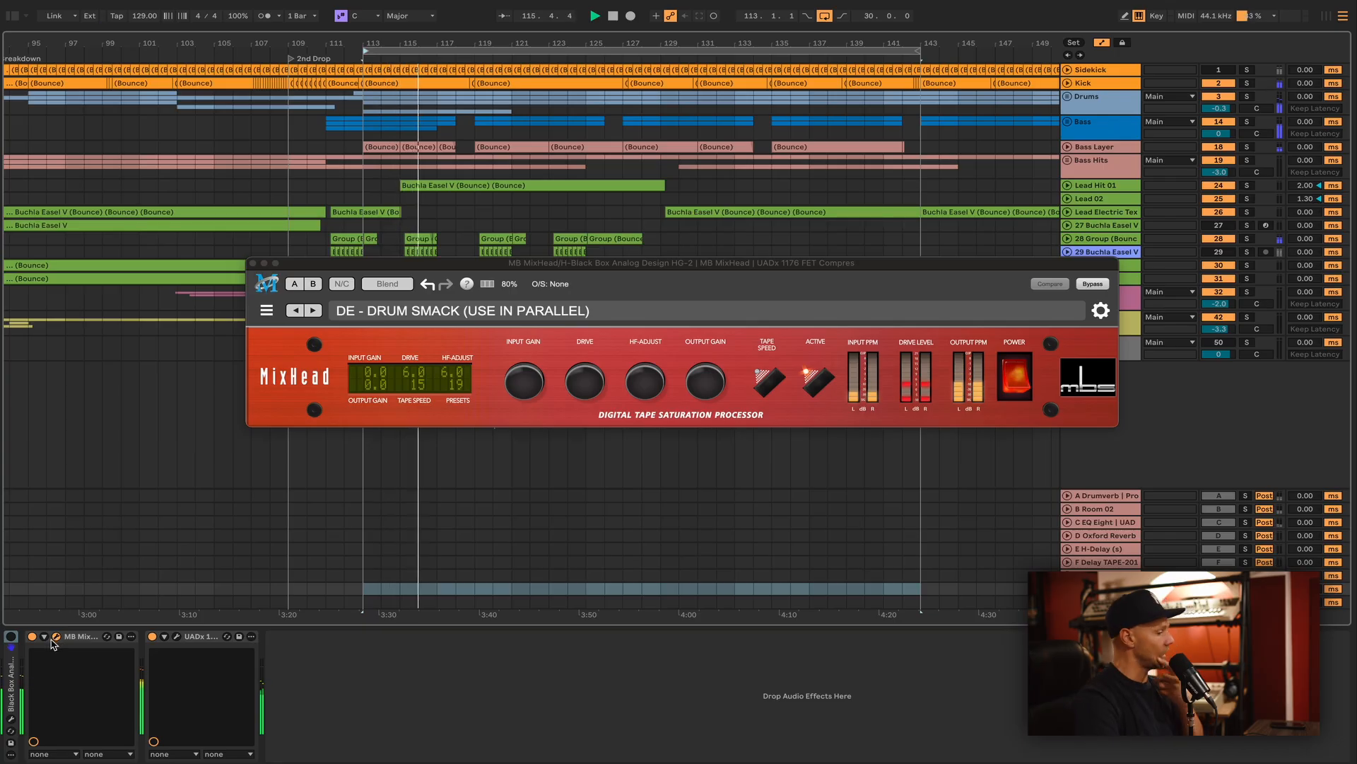
Bypass the UADx 1176 and MB MixHead devices on return H one after the other during playback, and turn both back on.
click(153, 637)
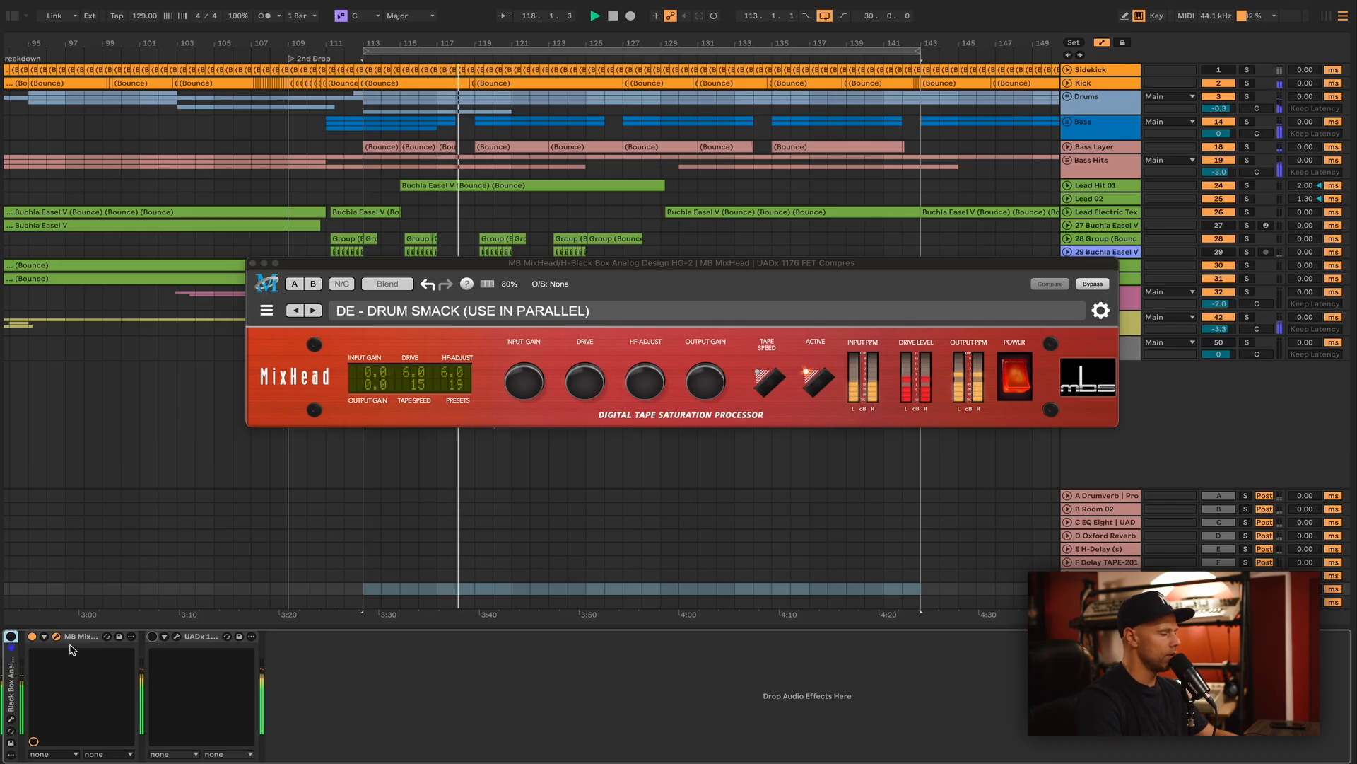
click(32, 636)
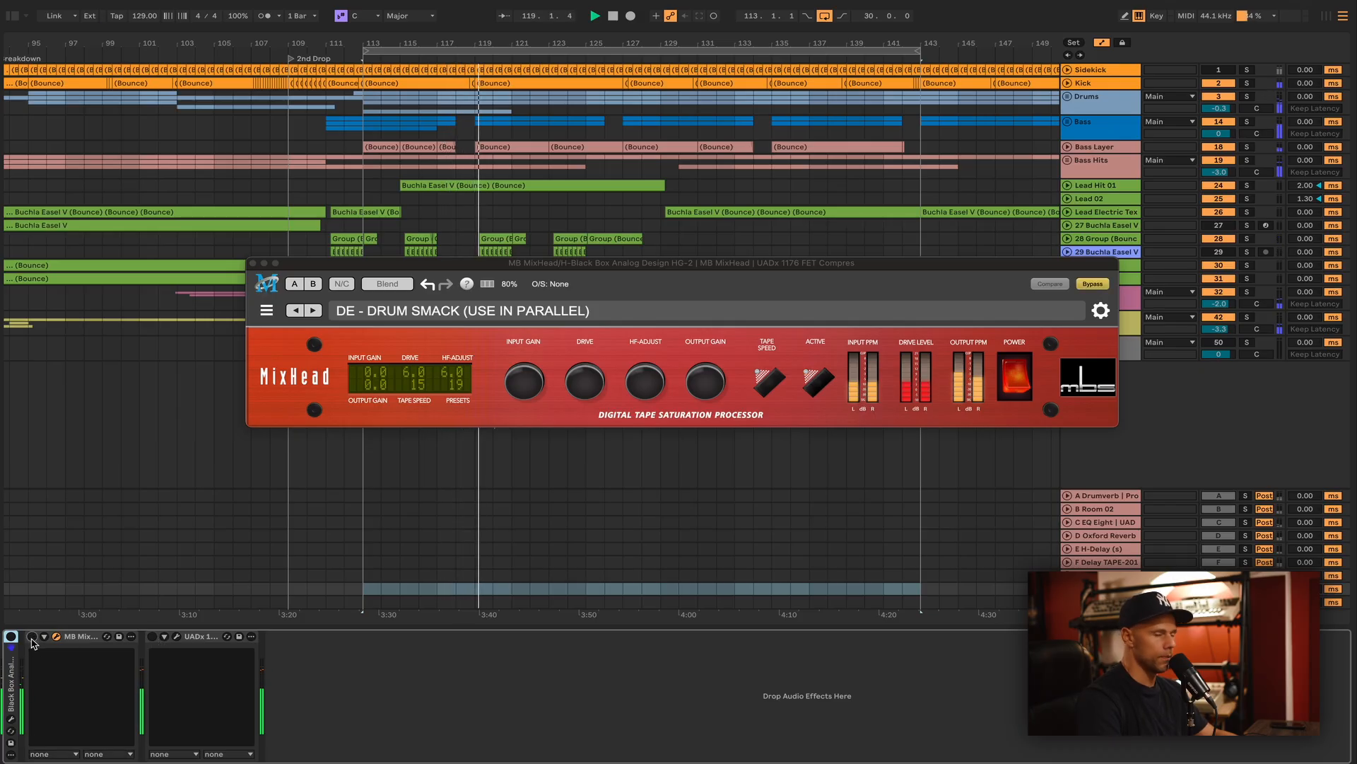
click(31, 636)
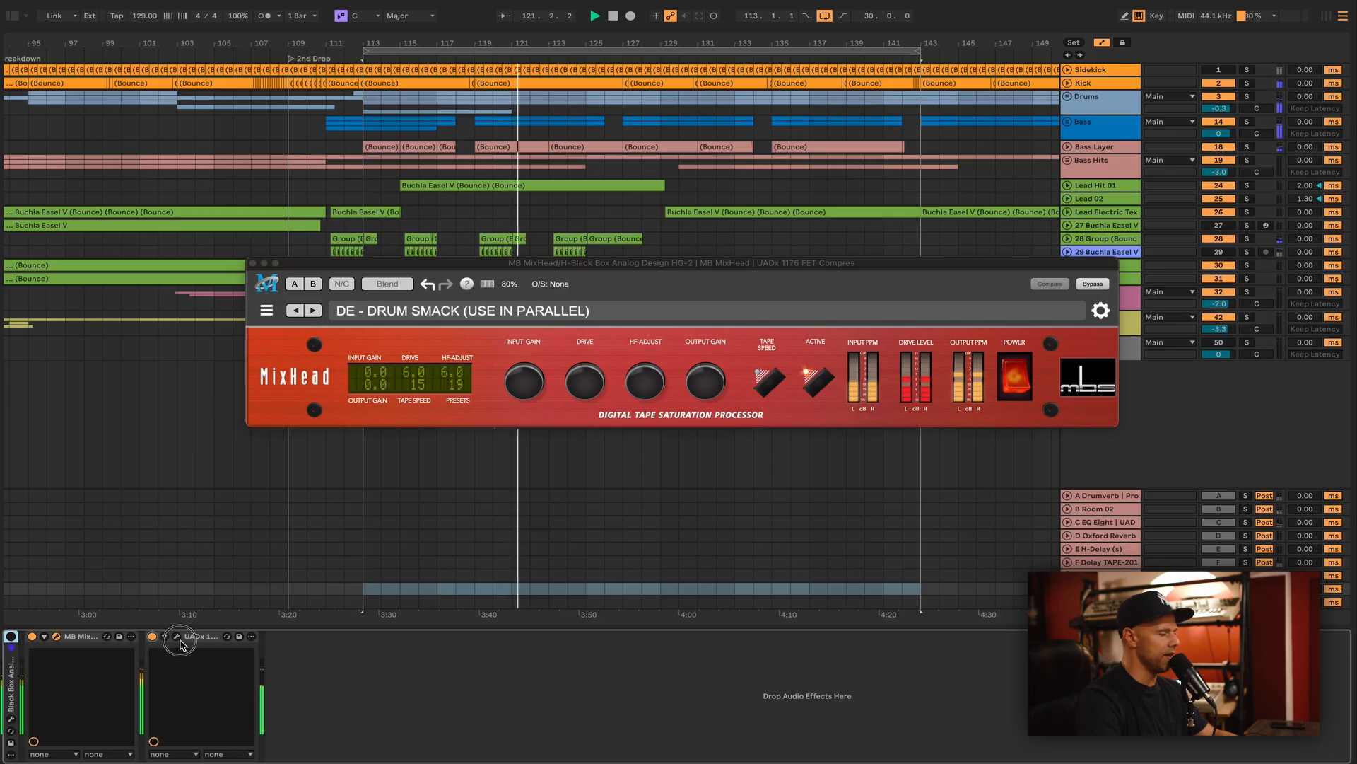
Open the UADx 1176 compressor on return H, examine its ratio and output, and adjust its attack.
click(152, 637)
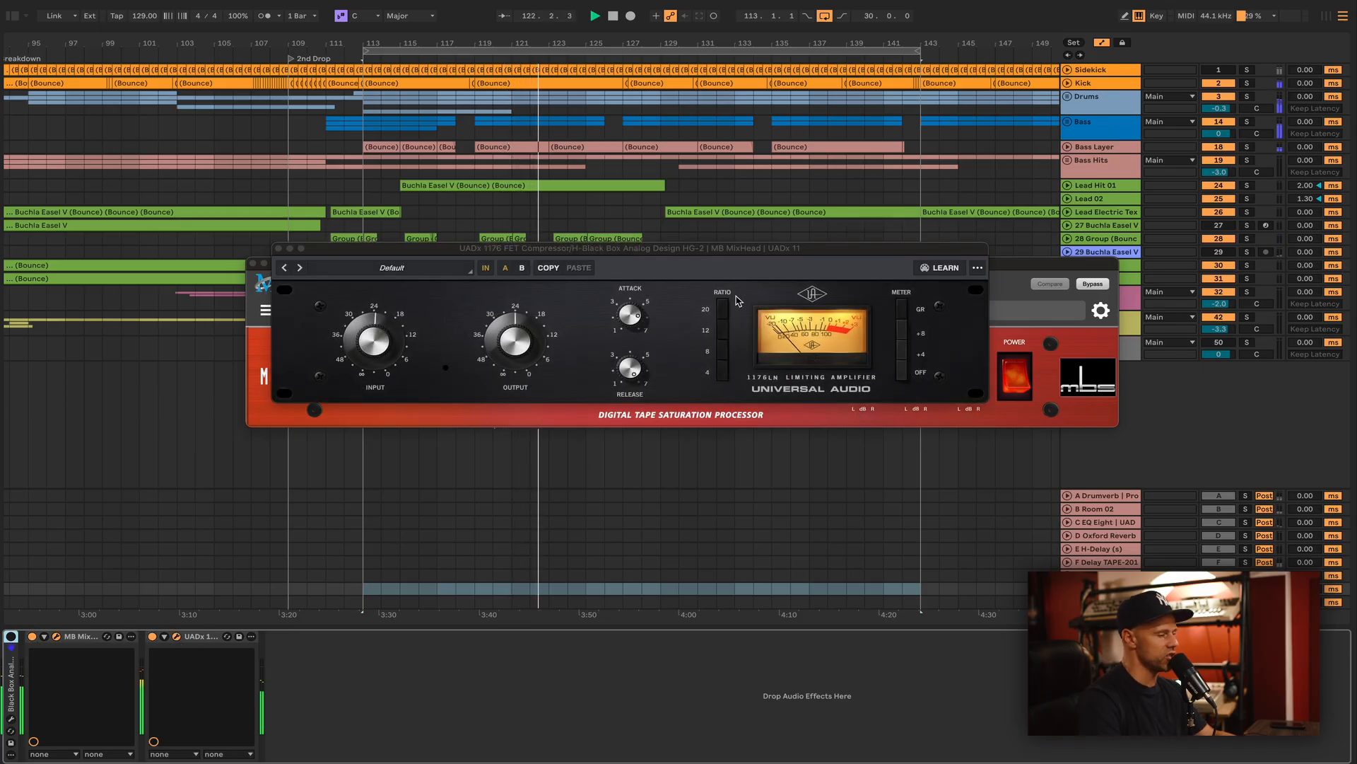
click(729, 356)
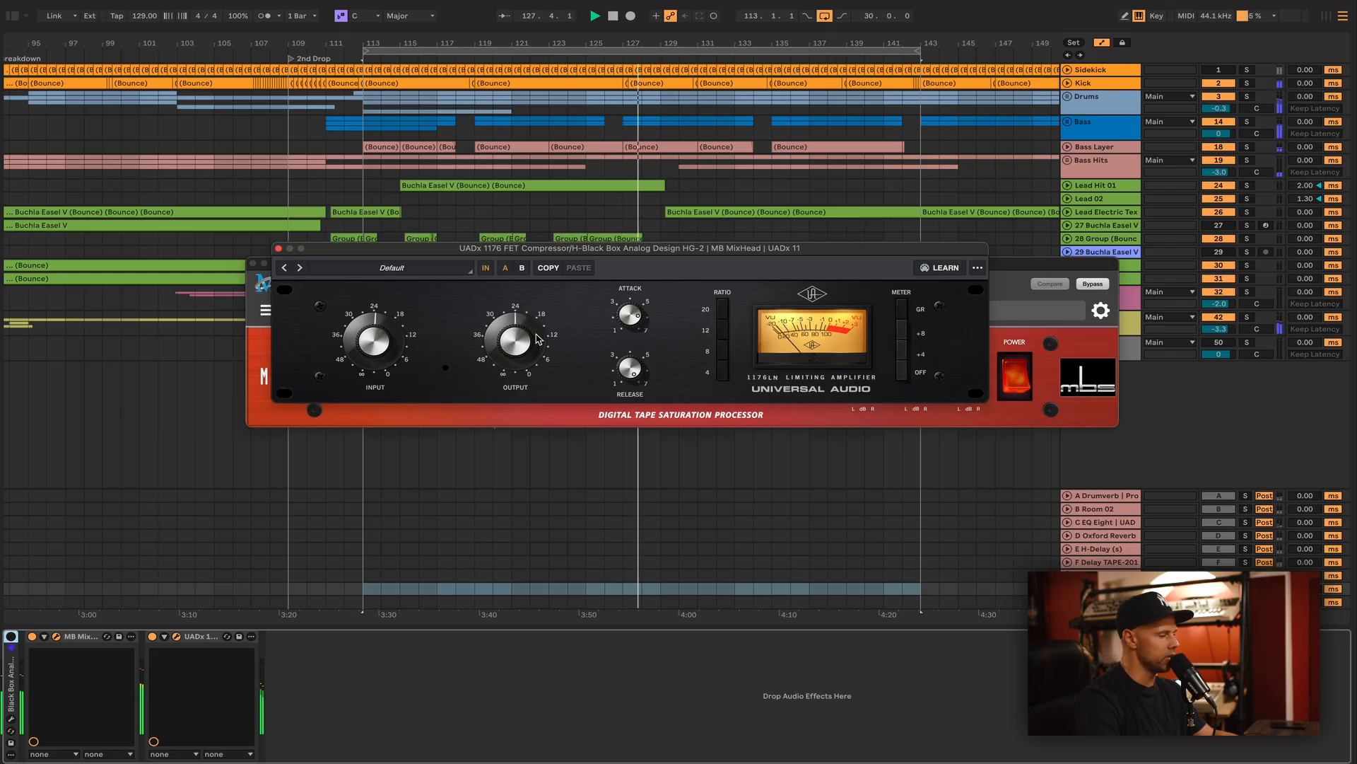
drag(631, 323, 633, 304)
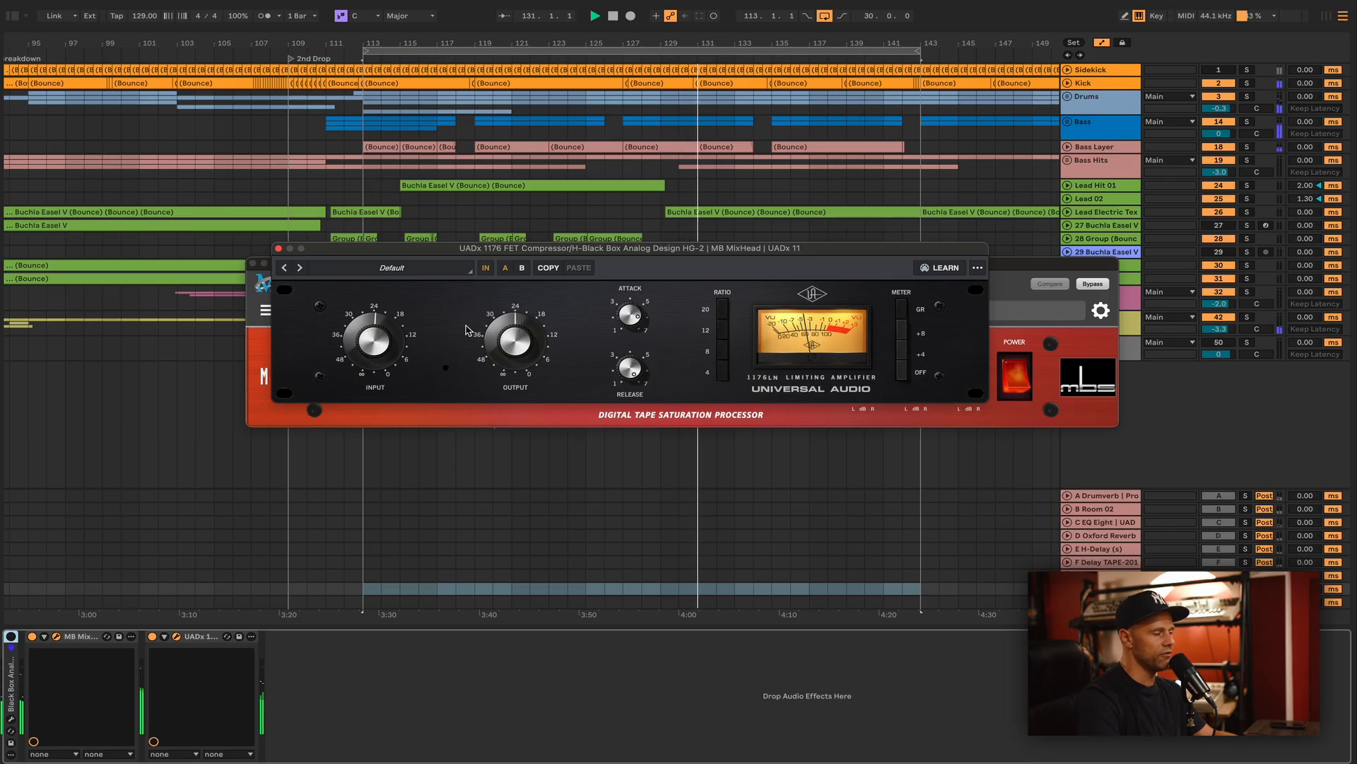
Close the UADx 1176 and MixHead windows, unfold return H and unsolo it to hear it within the full mix.
click(278, 248)
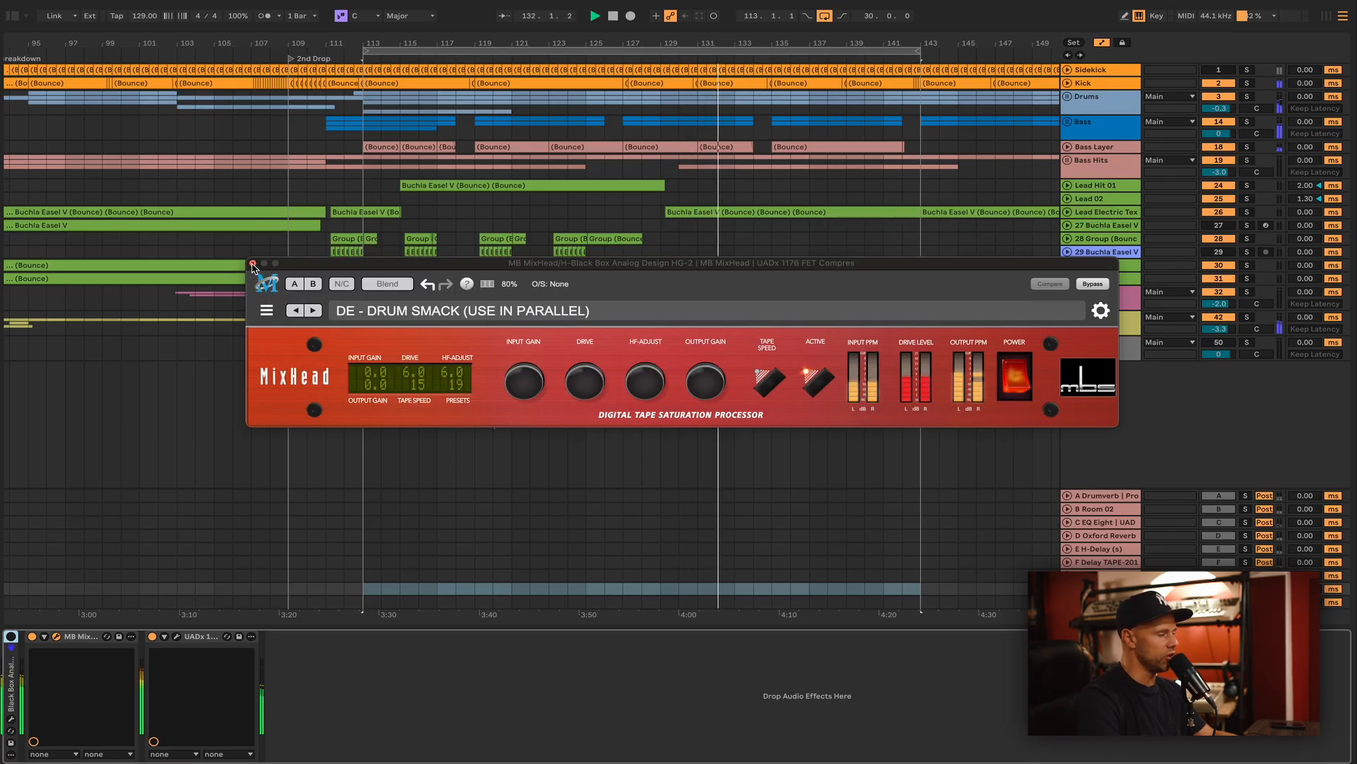
click(253, 263)
click(1068, 588)
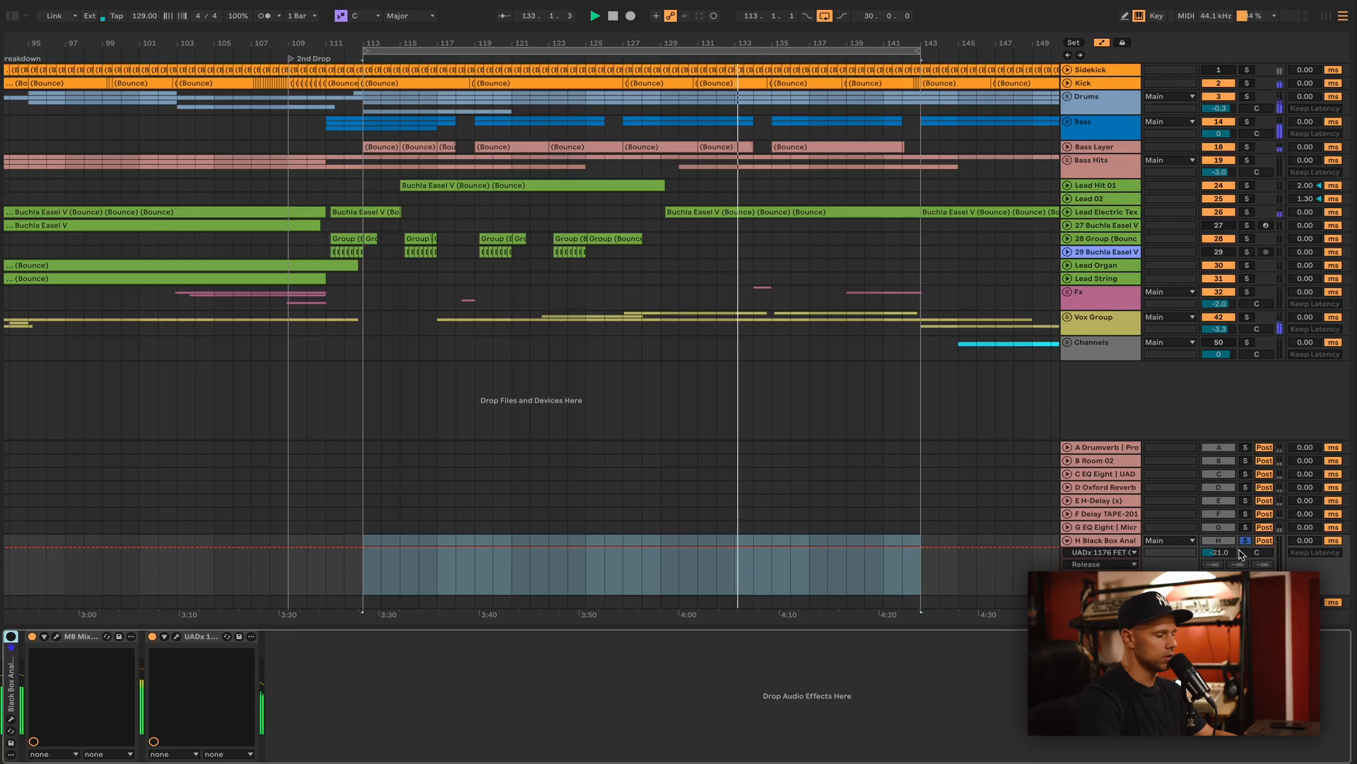
click(1245, 540)
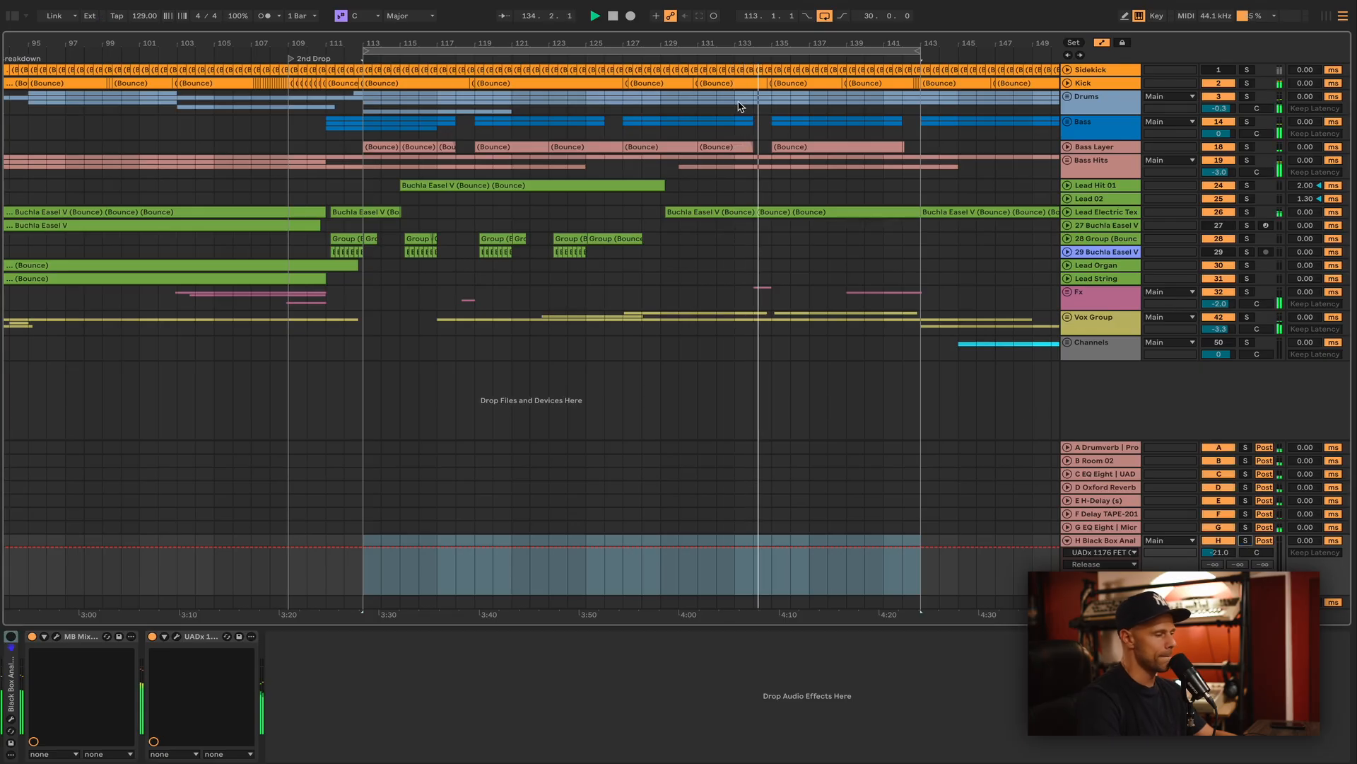
Open the Oxford Limiter on the Main track, compare playback with it bypassed and enabled, and close its window.
double_click(1102, 601)
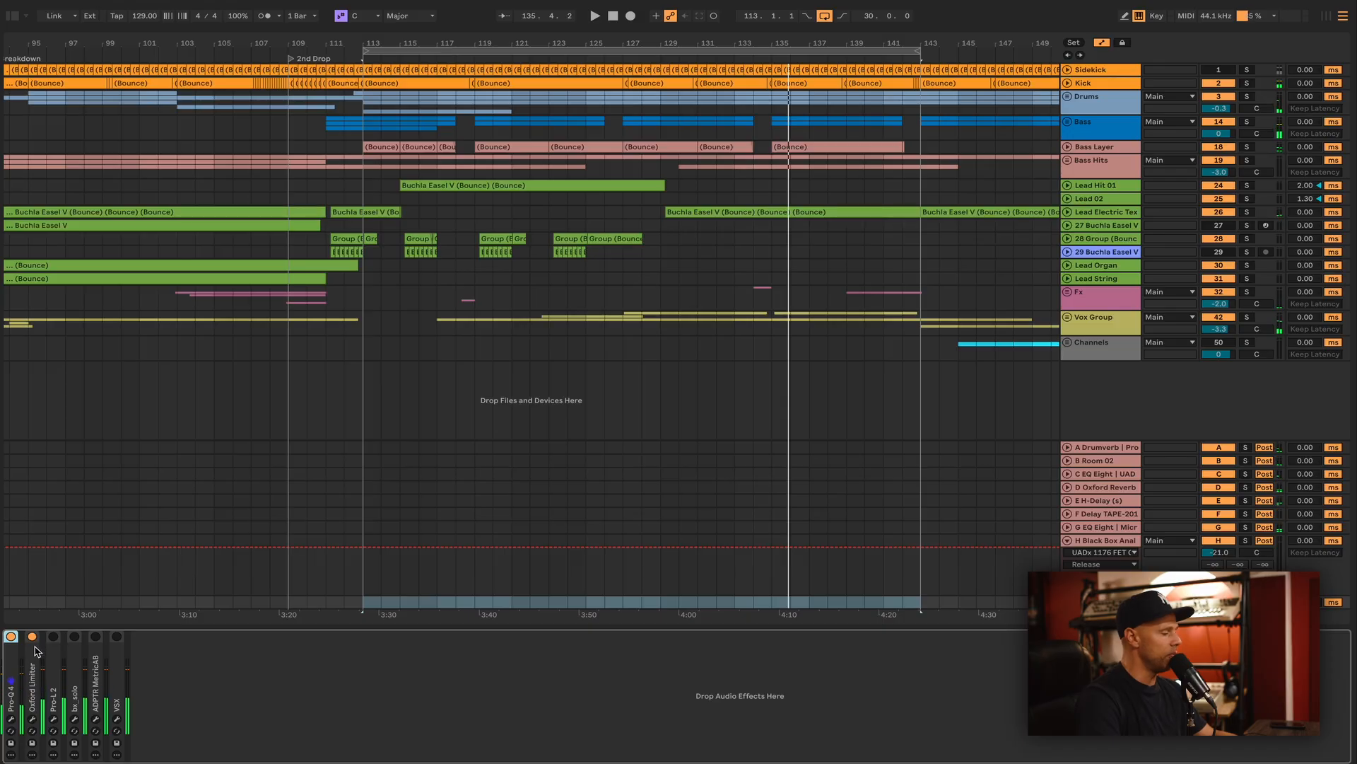
click(32, 719)
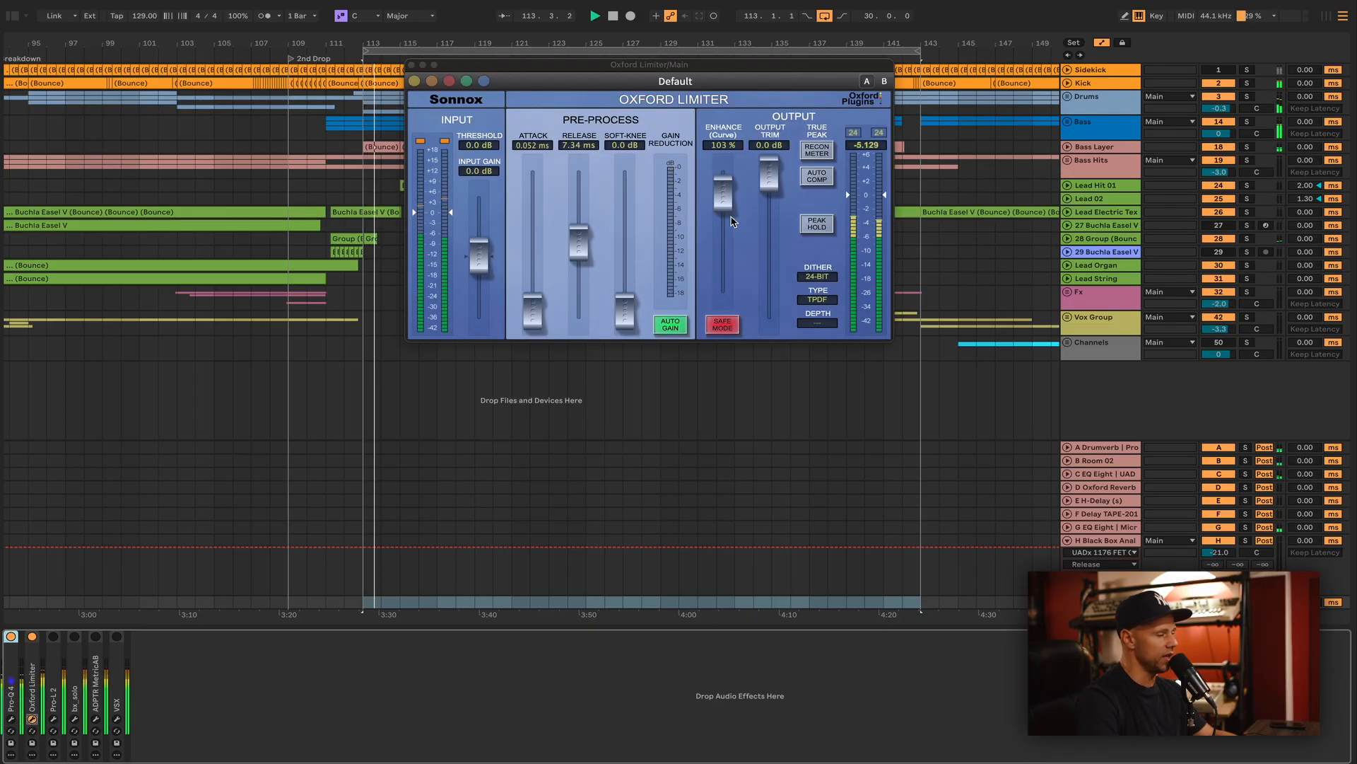
click(31, 637)
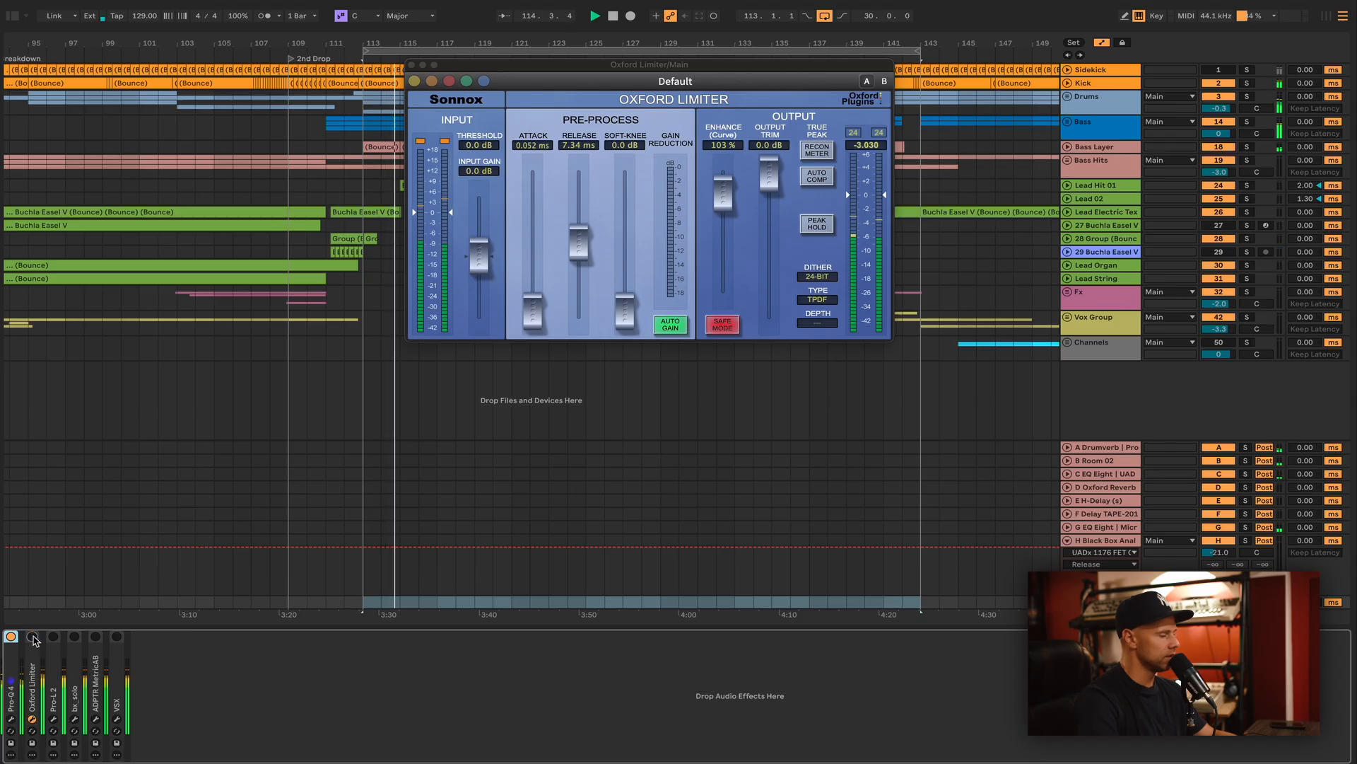
click(32, 636)
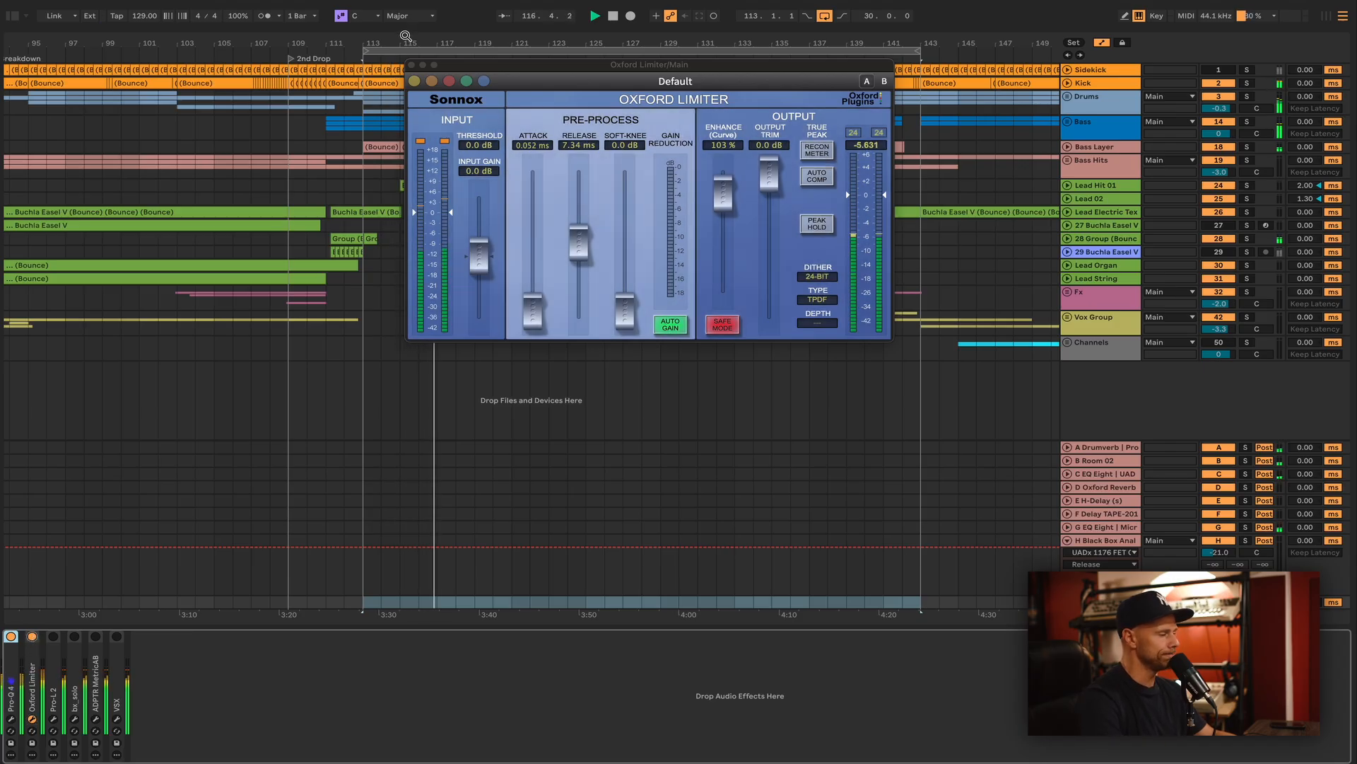
click(411, 66)
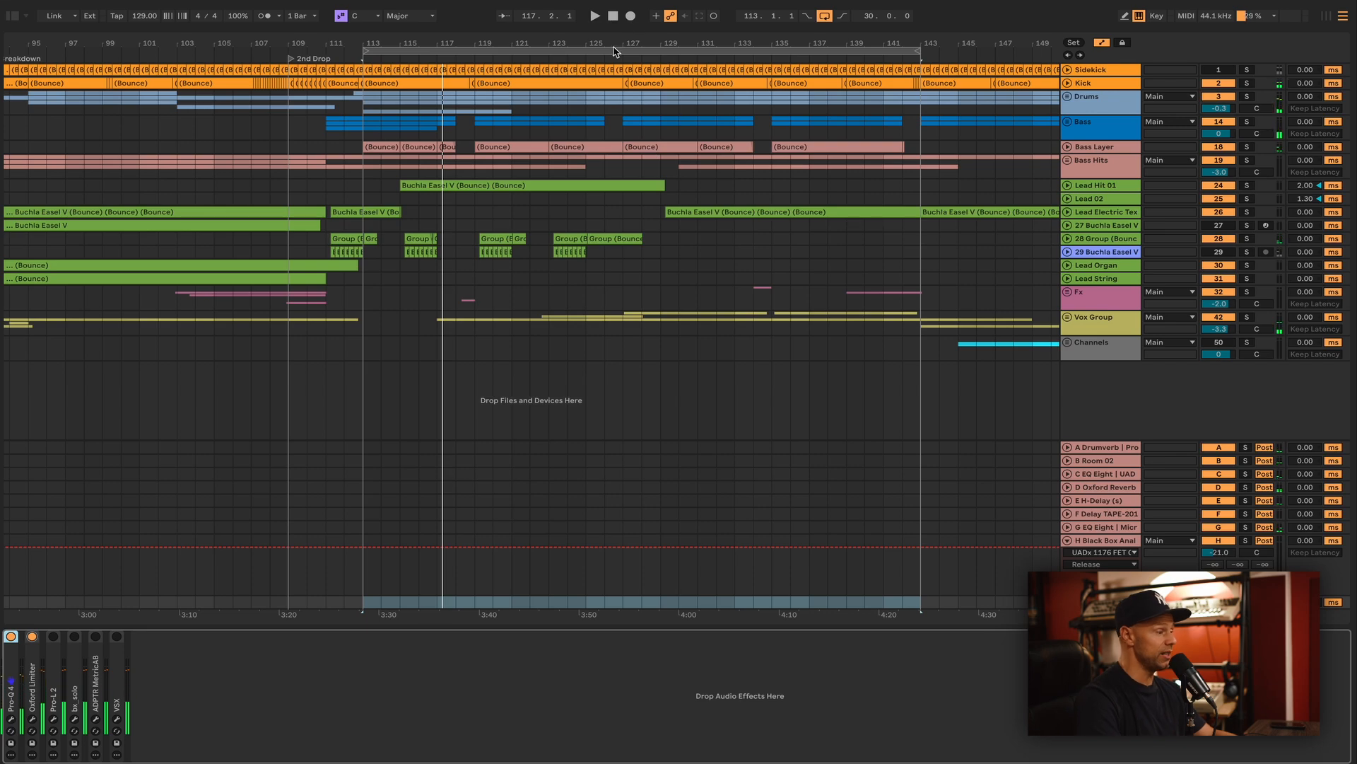
Zoom the arrangement out to show the whole song.
drag(619, 44, 619, 14)
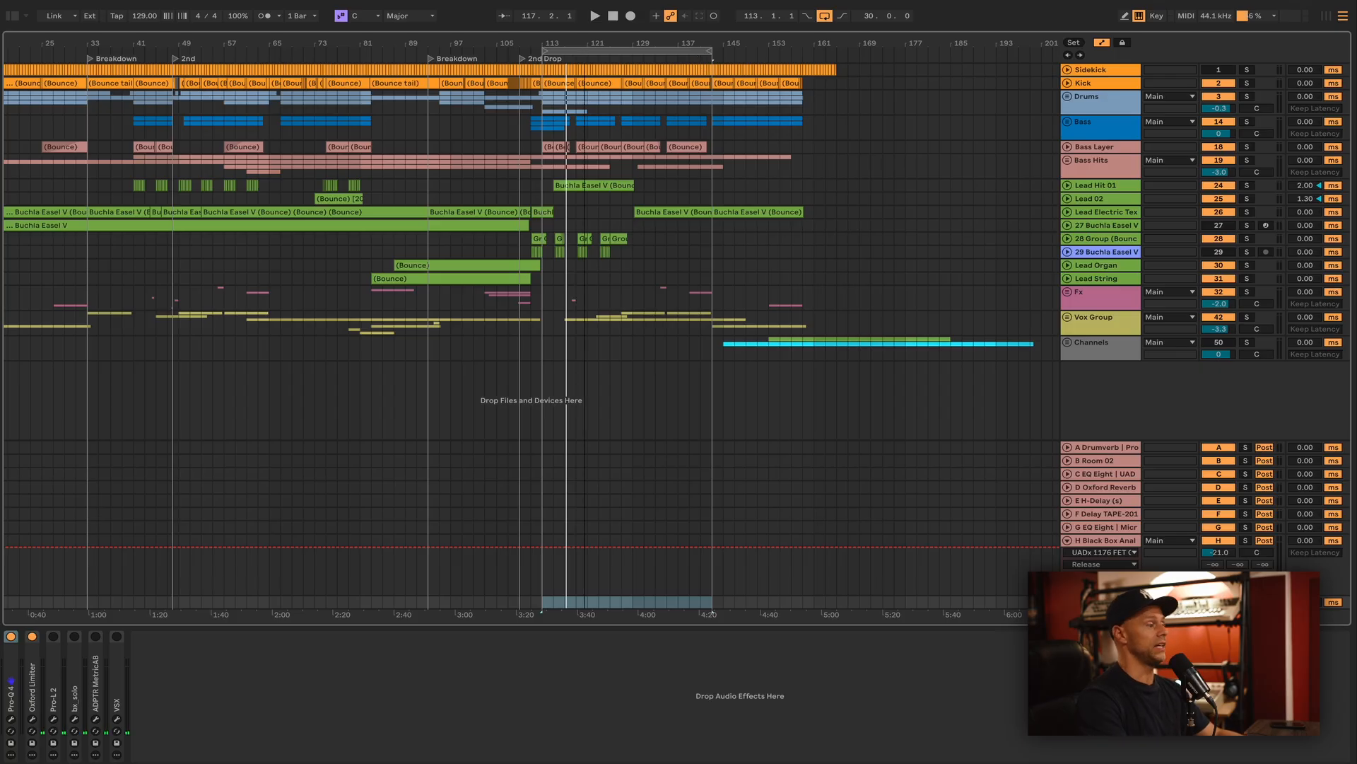
drag(584, 43, 615, 43)
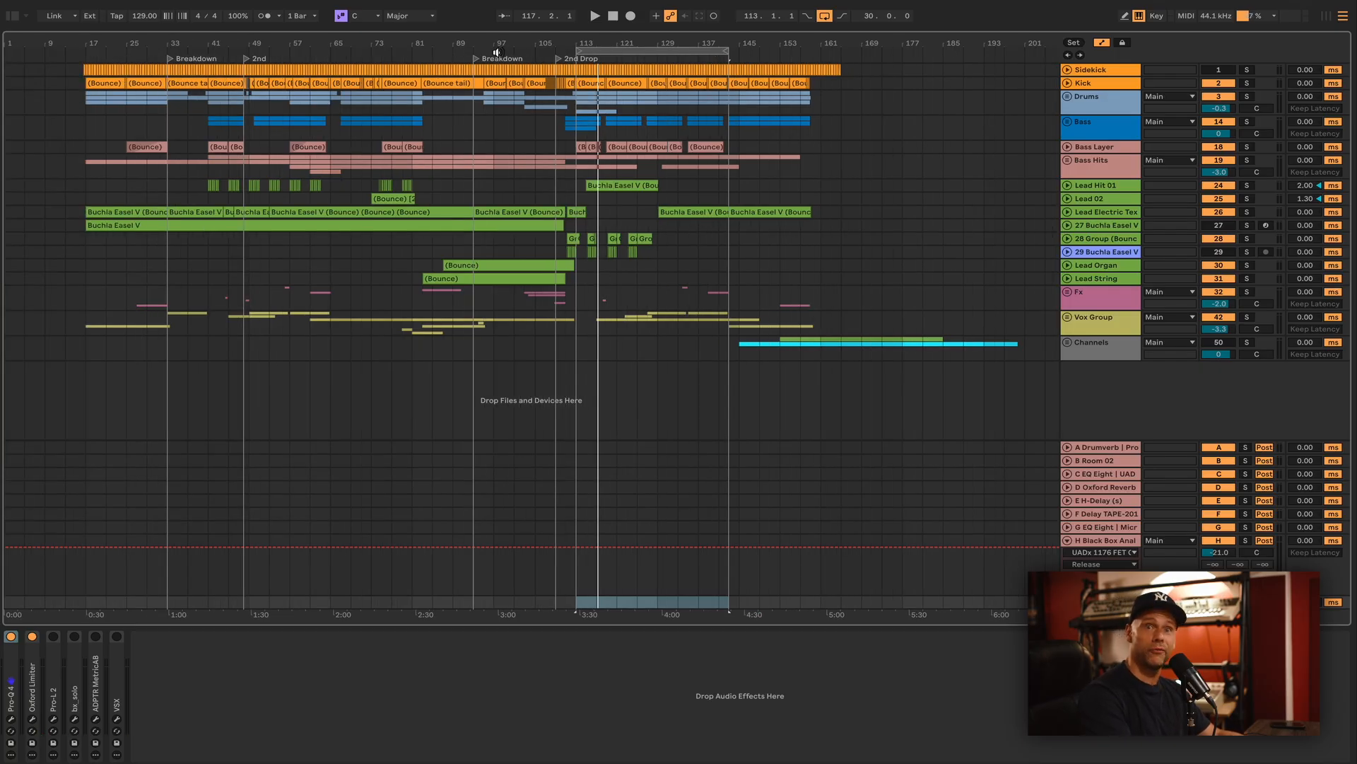